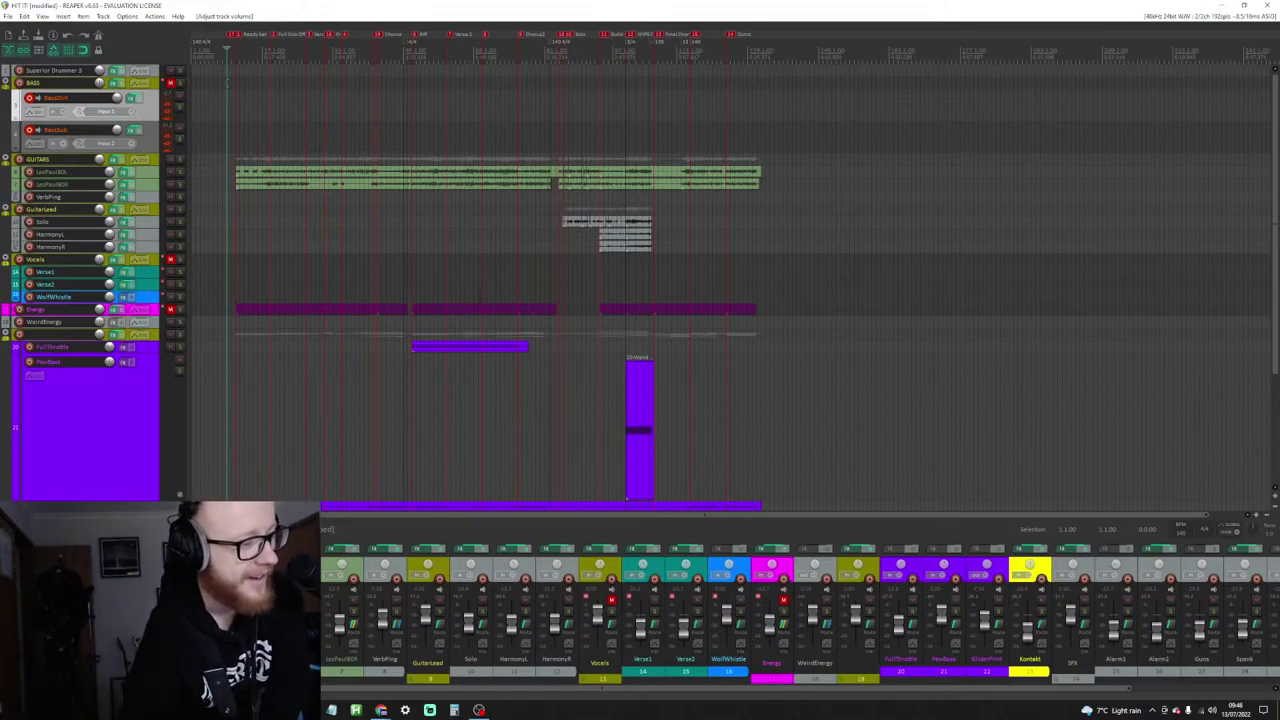
Step: Unmute the BASS track group and play back the song to audition the live bass sound
key("F5")
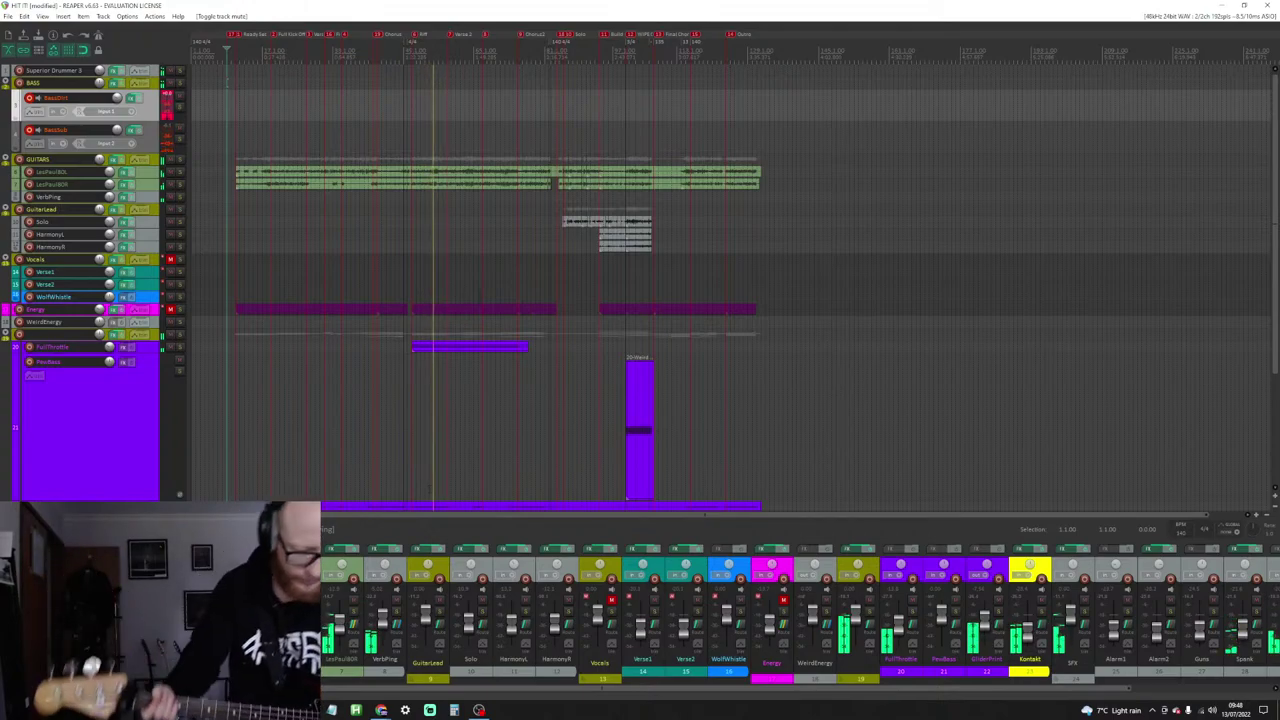
key("space")
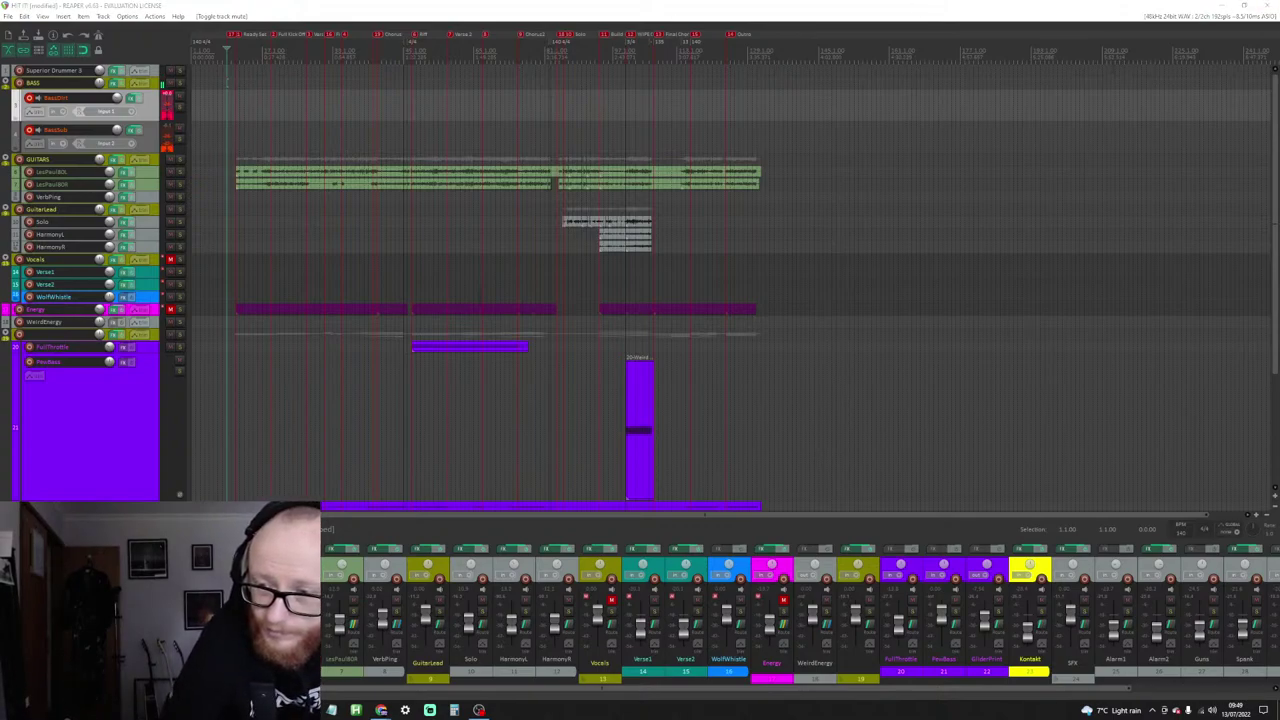
Step: In the BassDirt effects chain, load the Bass preset in the VC 76 compressor and set its ratio to 8
left_click_drag(425, 5, 360, 203)
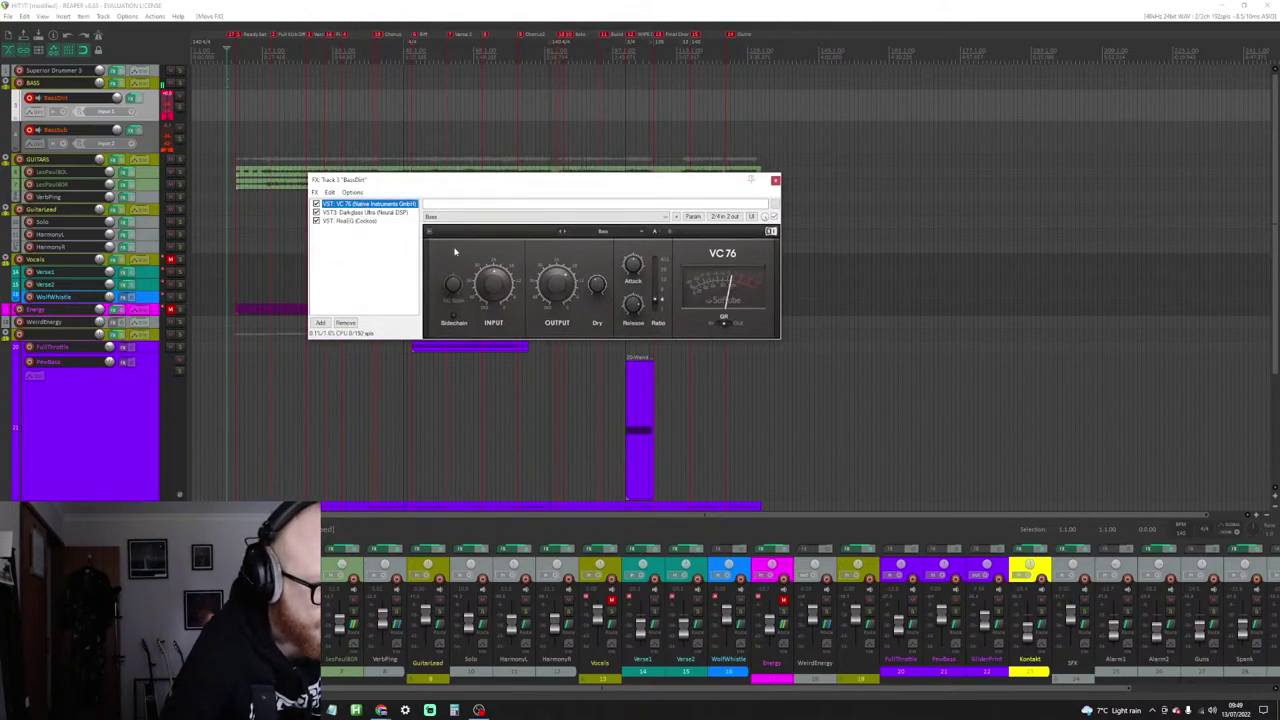
left_click(615, 237)
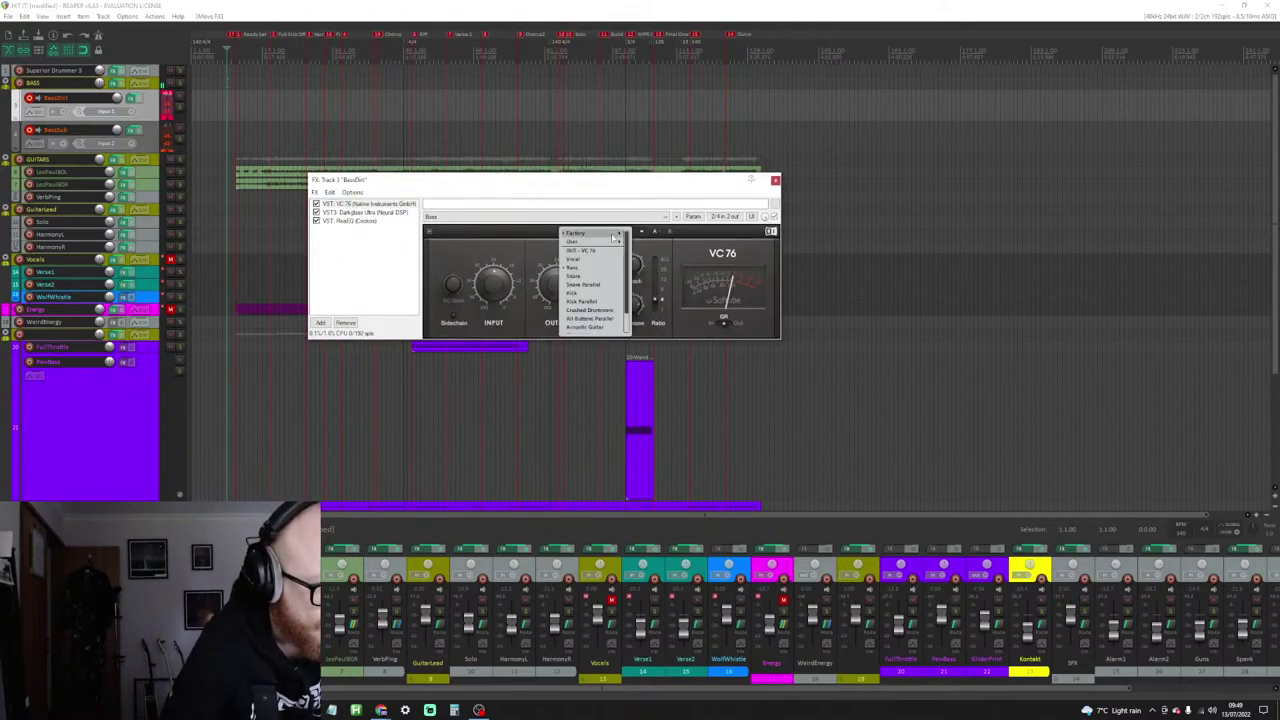
left_click(577, 268)
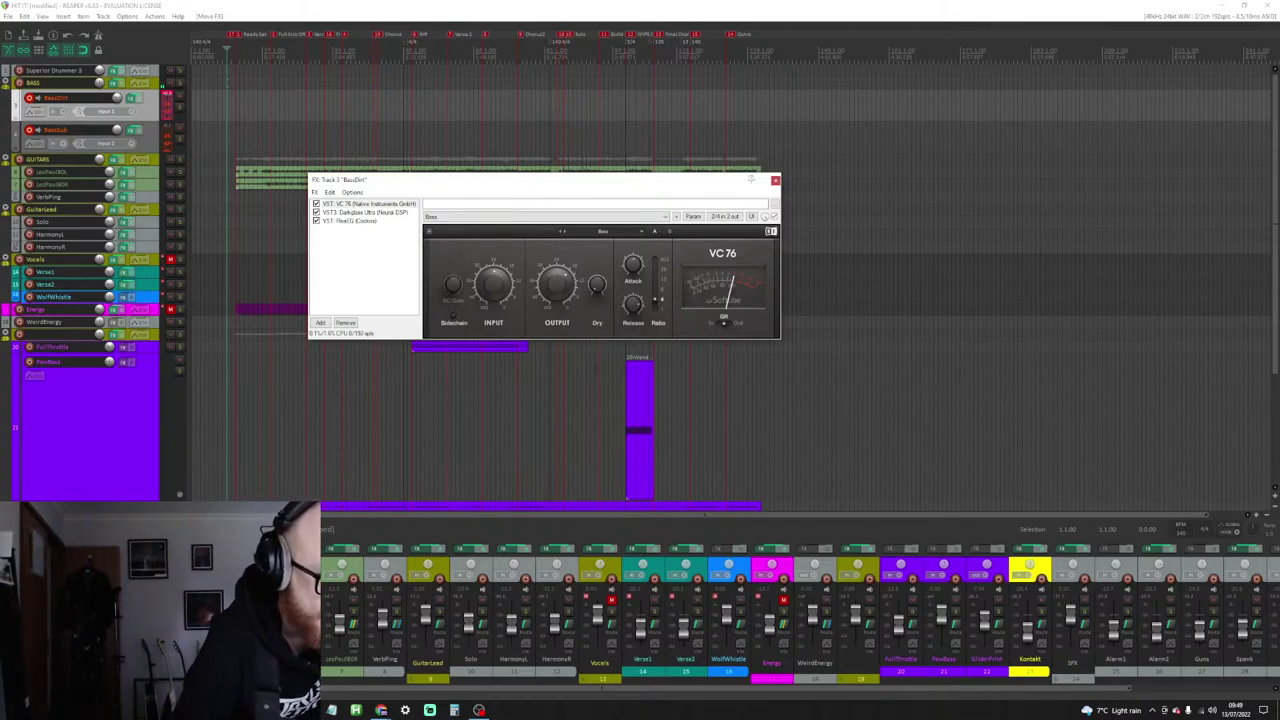
left_click(658, 298)
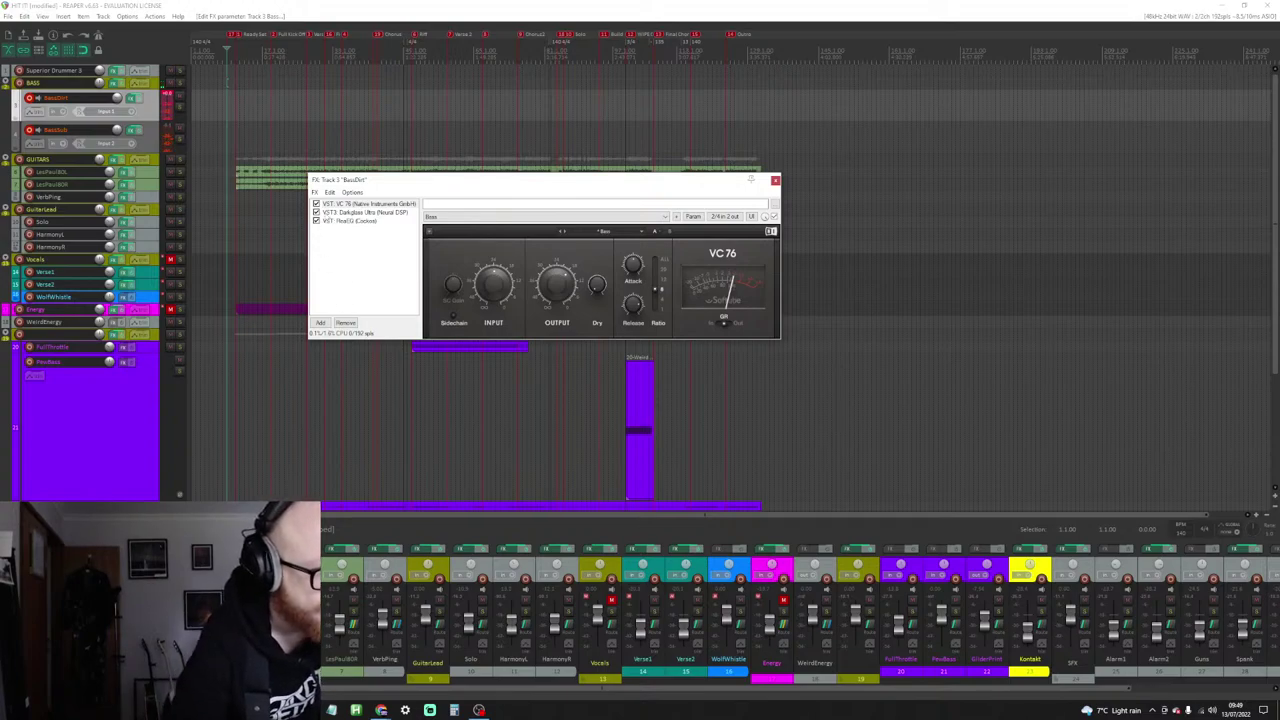
Step: Review BassDirt's effects and load the Forrester Savell Scooped Beef VDU artist preset in Darkglass Ultra
left_click(342, 206)
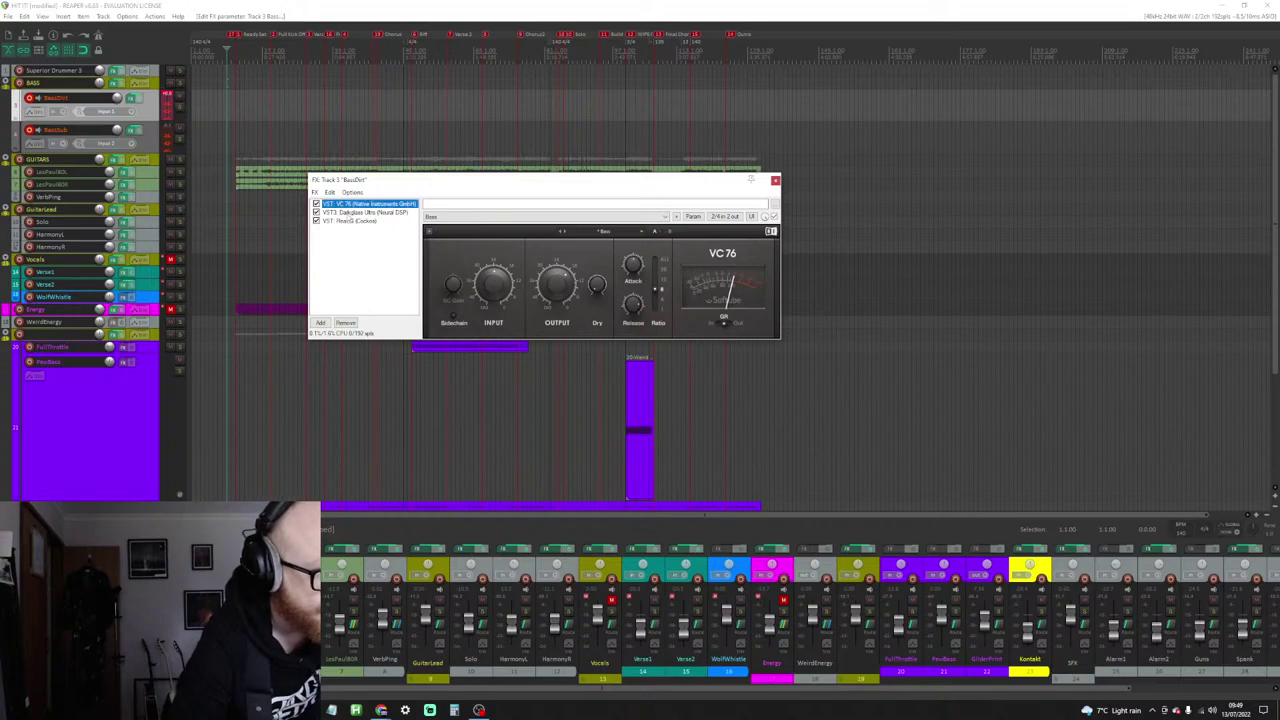
left_click(349, 221)
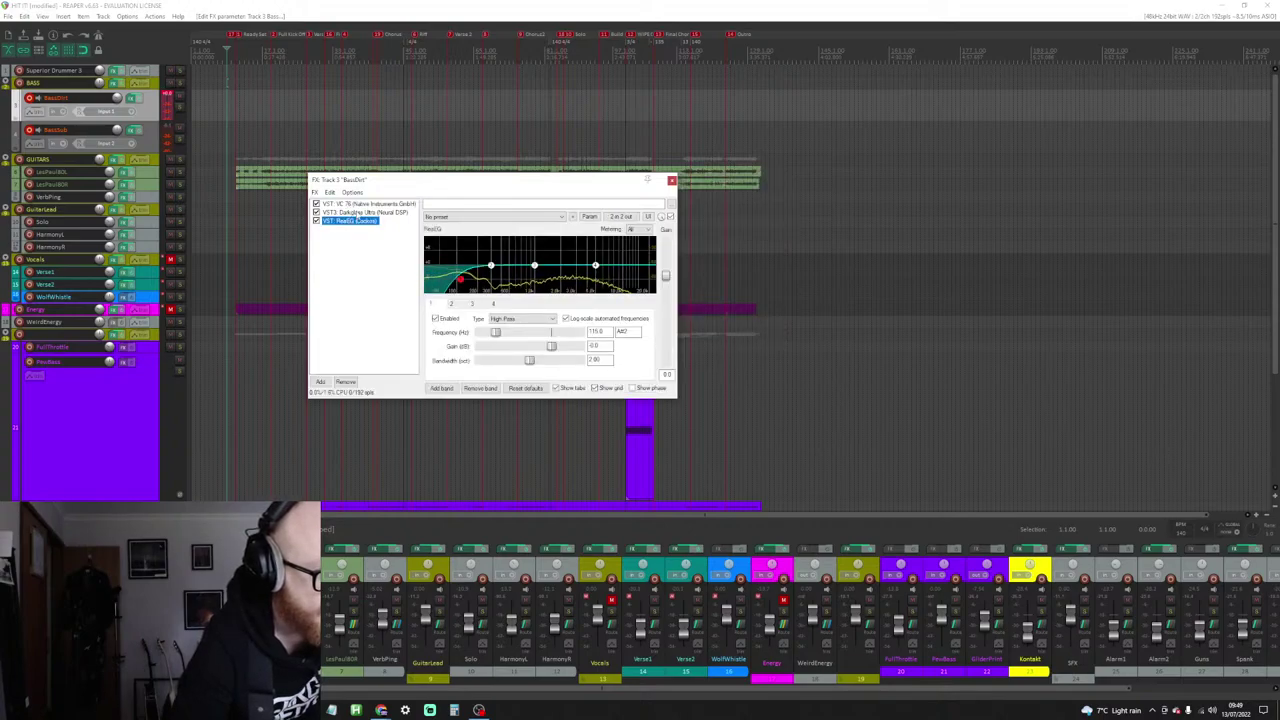
left_click(357, 212)
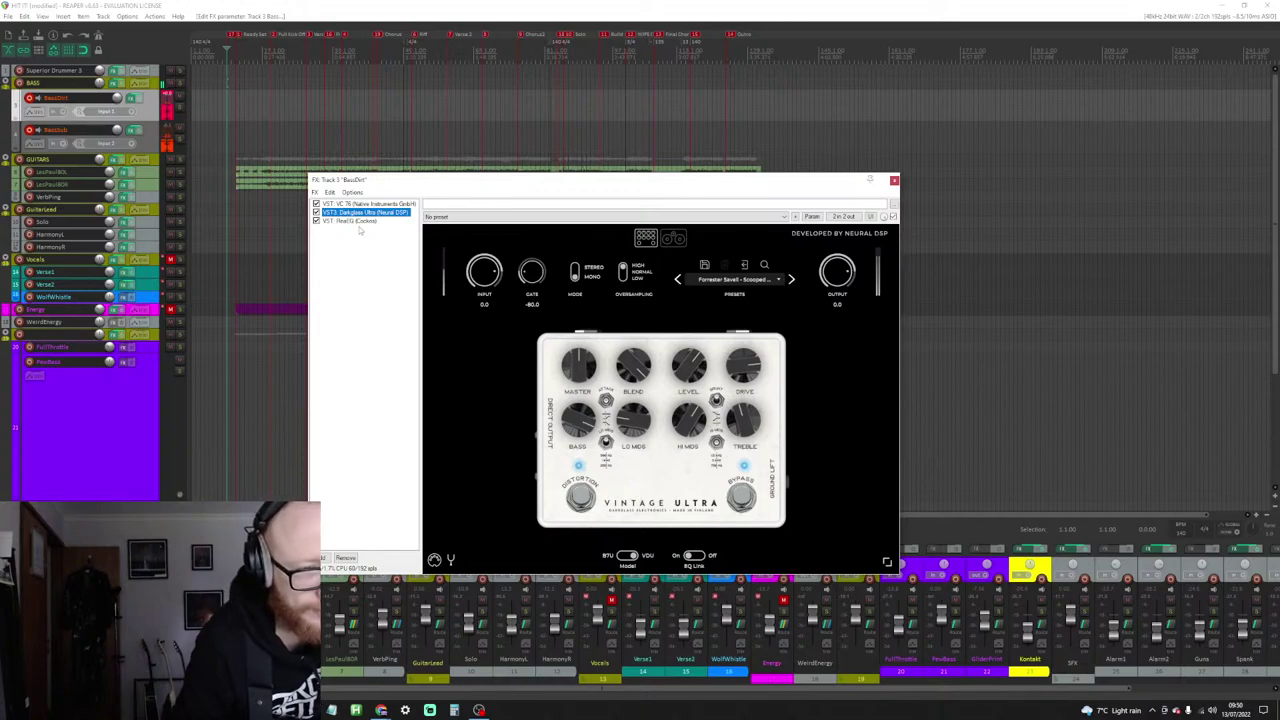
left_click(779, 279)
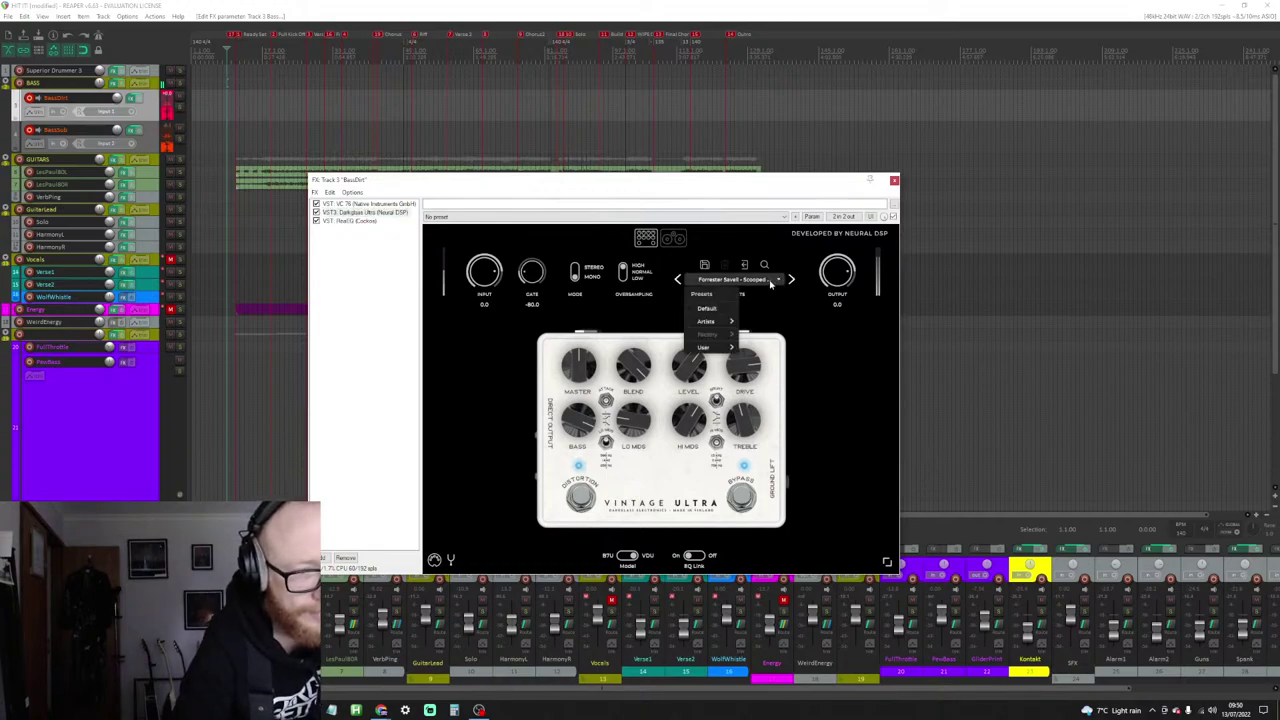
mouse_move(716, 322)
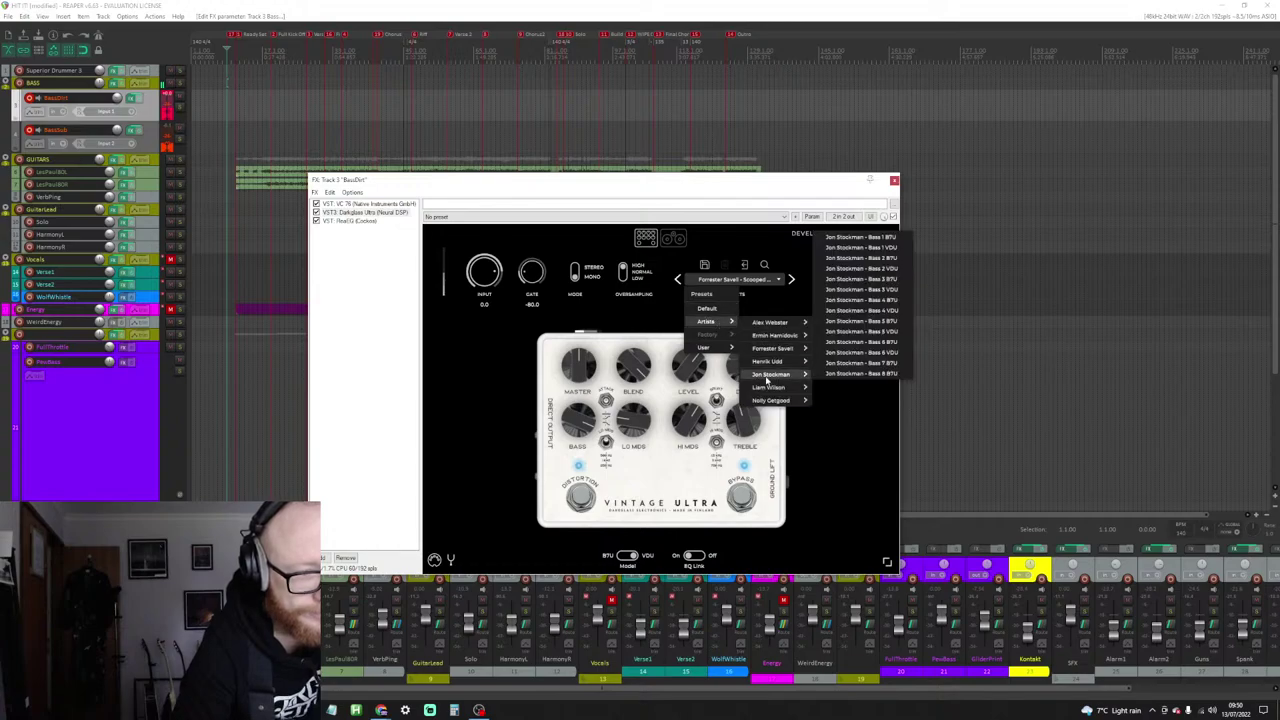
mouse_move(782, 350)
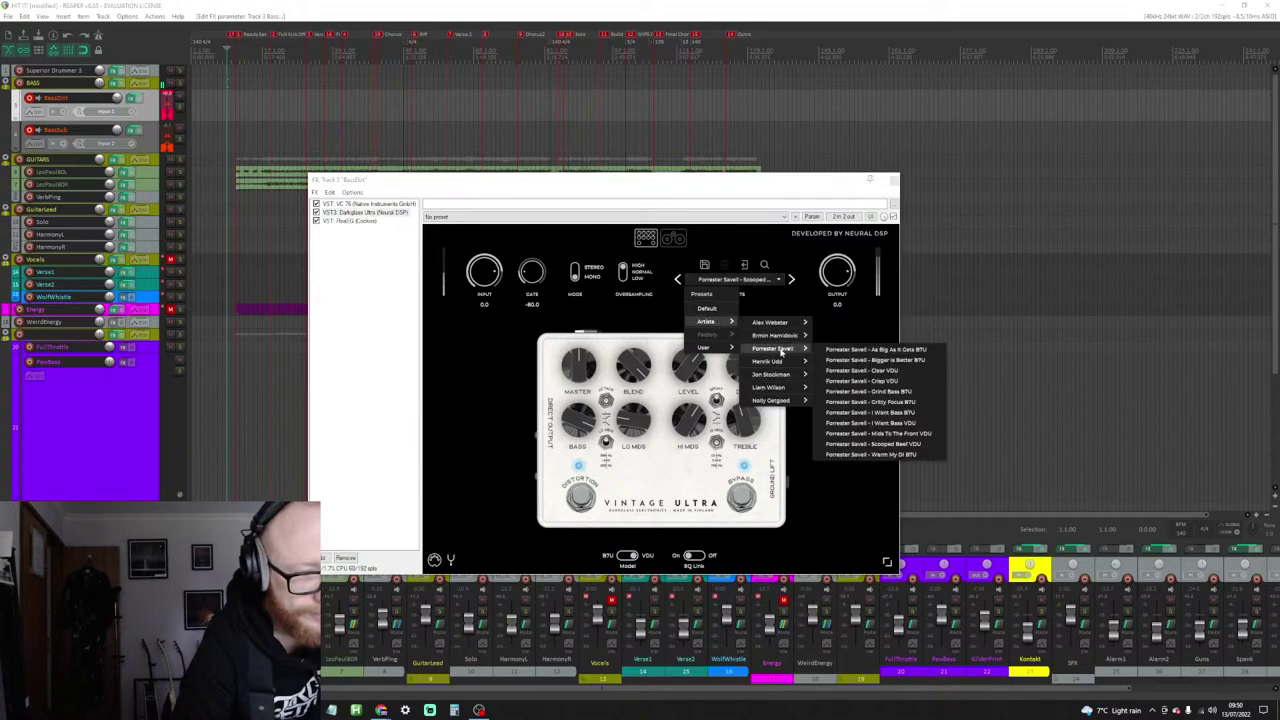
left_click(857, 447)
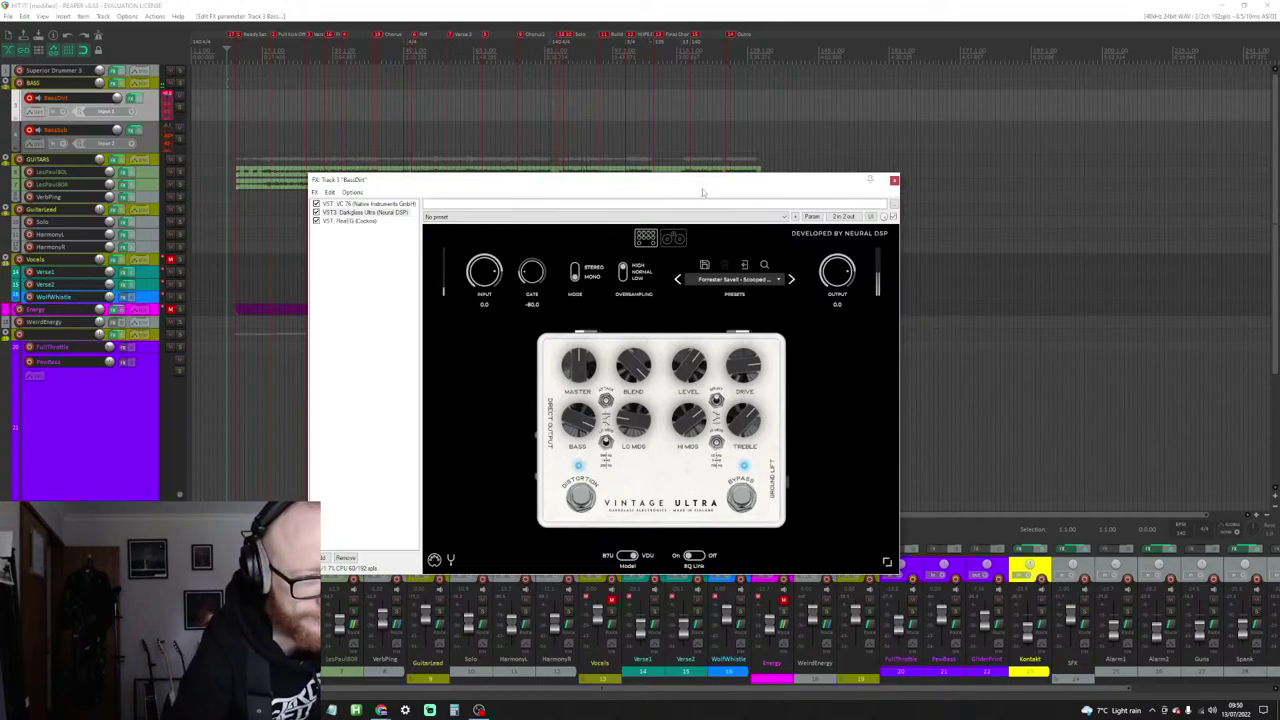
Step: Examine the settings of Darkglass Ultra, VC 76 and ReaEQ in the BassDirt chain
left_click(350, 214)
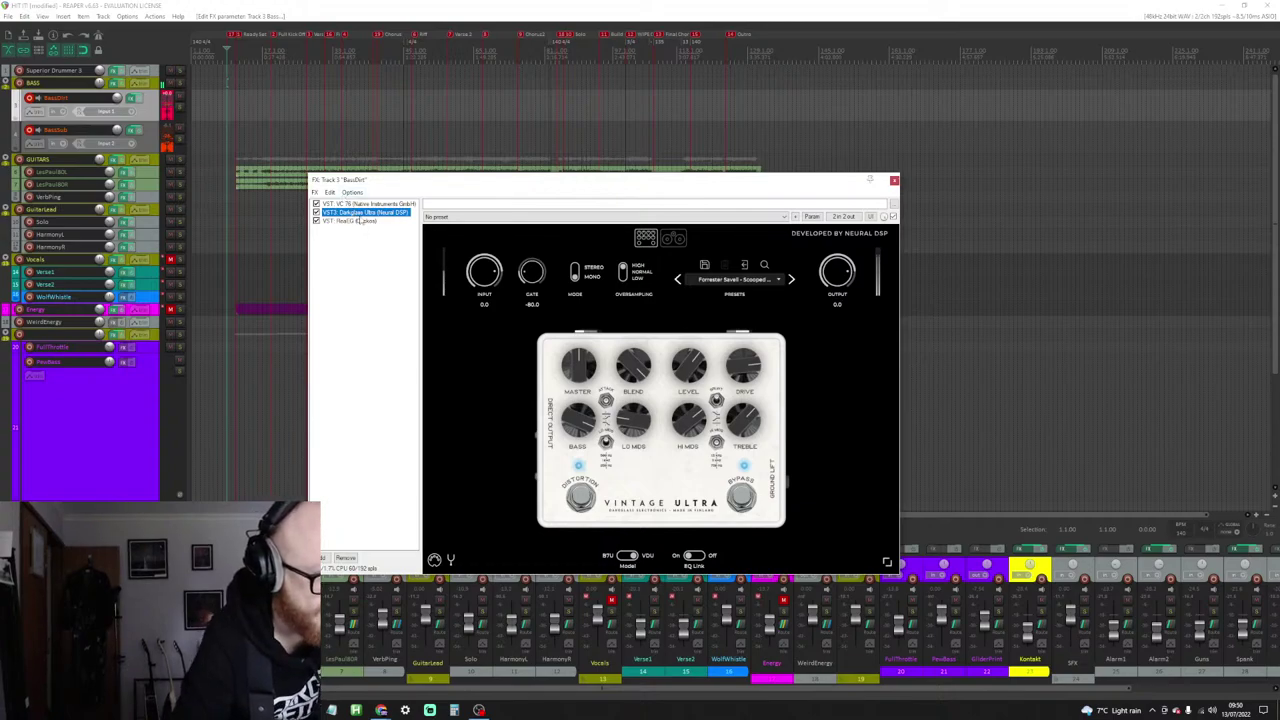
left_click(366, 204)
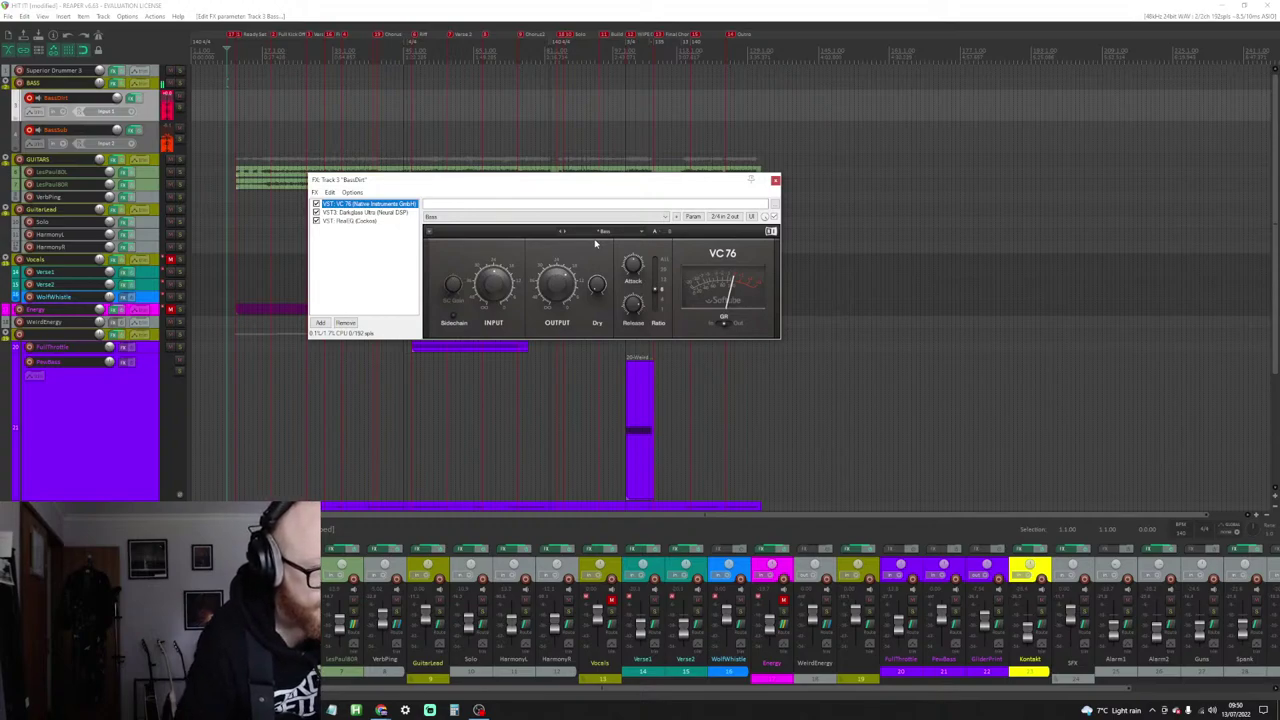
left_click(368, 221)
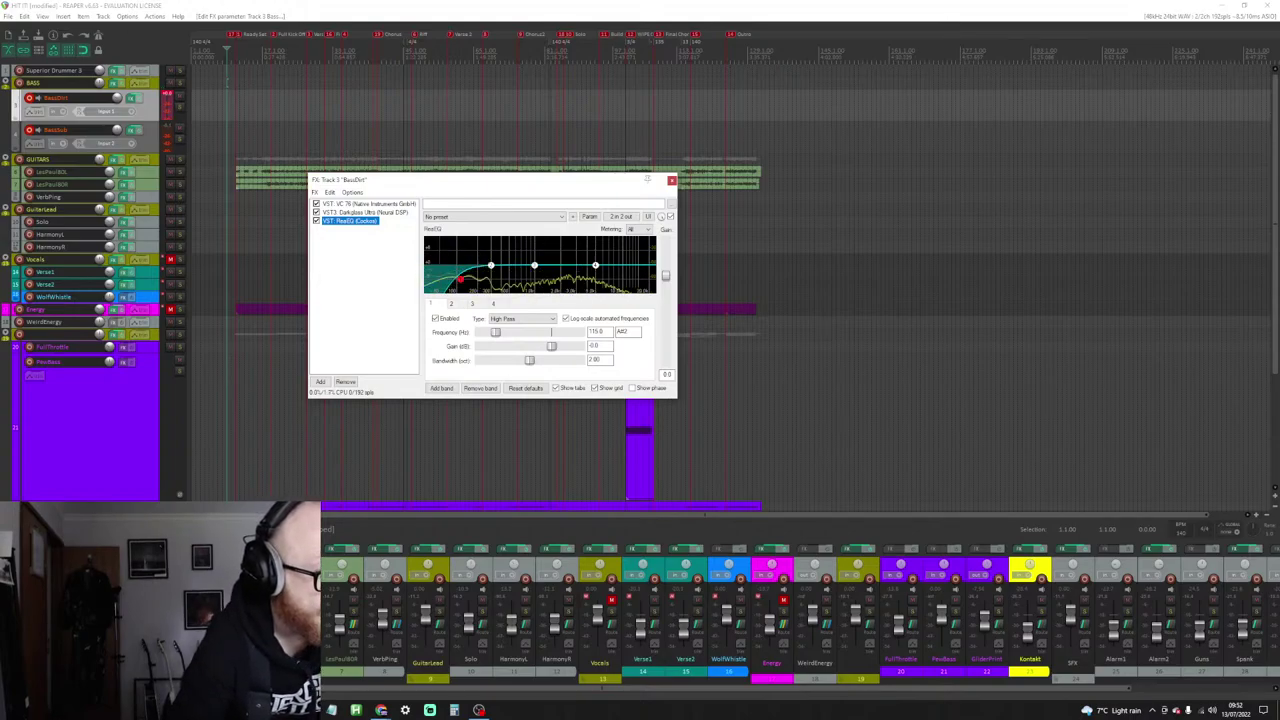
Step: Play the song from its opening marker and check the bass tuning with Darkglass Ultra's built-in tuner
left_click(271, 44)
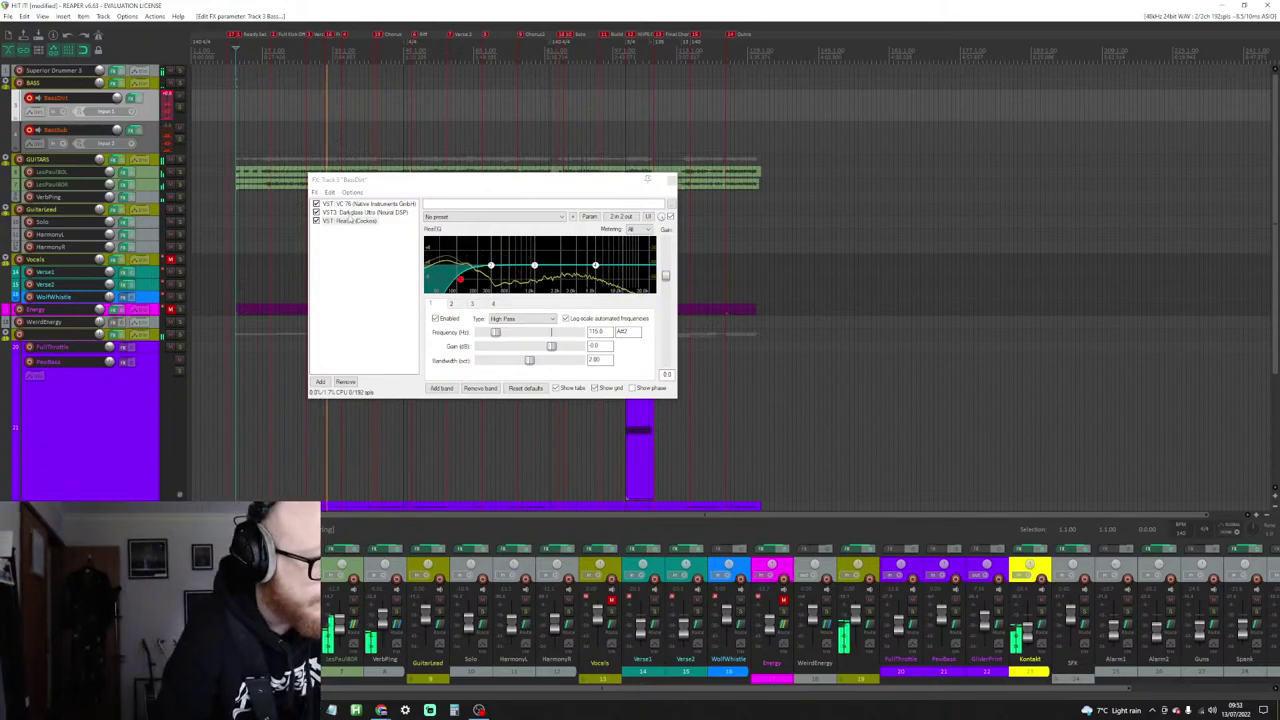
left_click(365, 212)
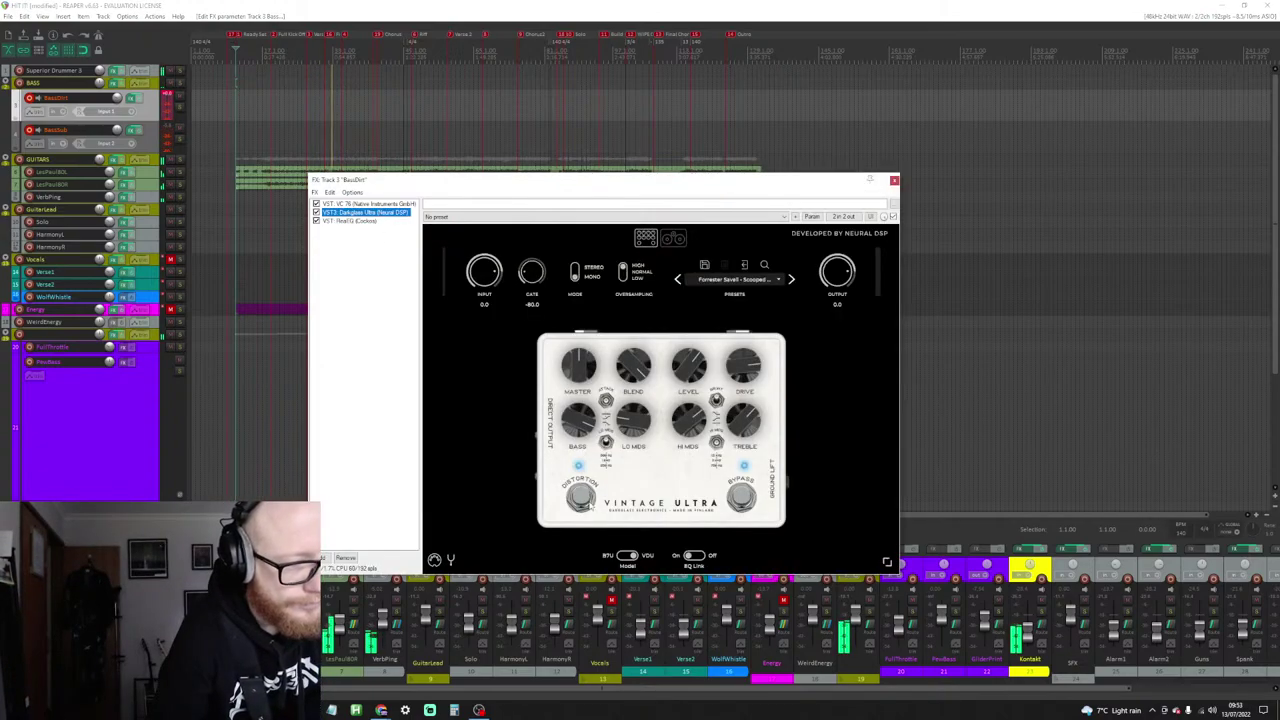
left_click(451, 560)
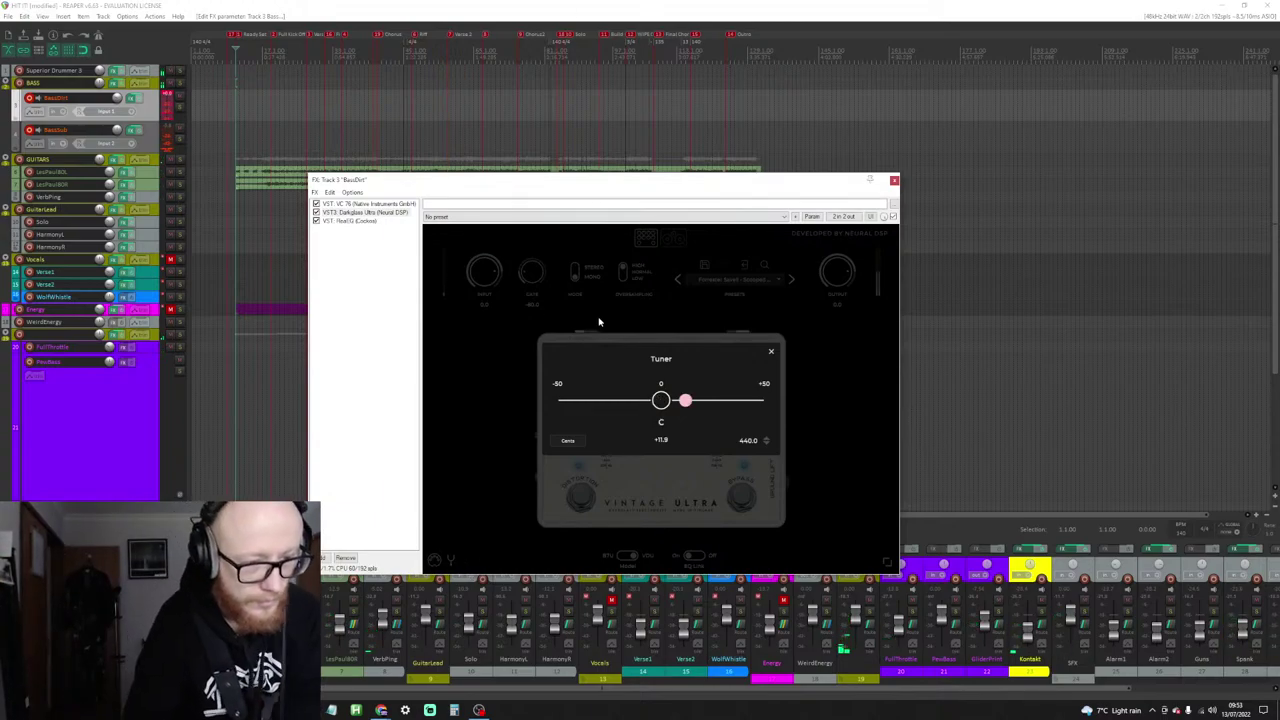
left_click(771, 349)
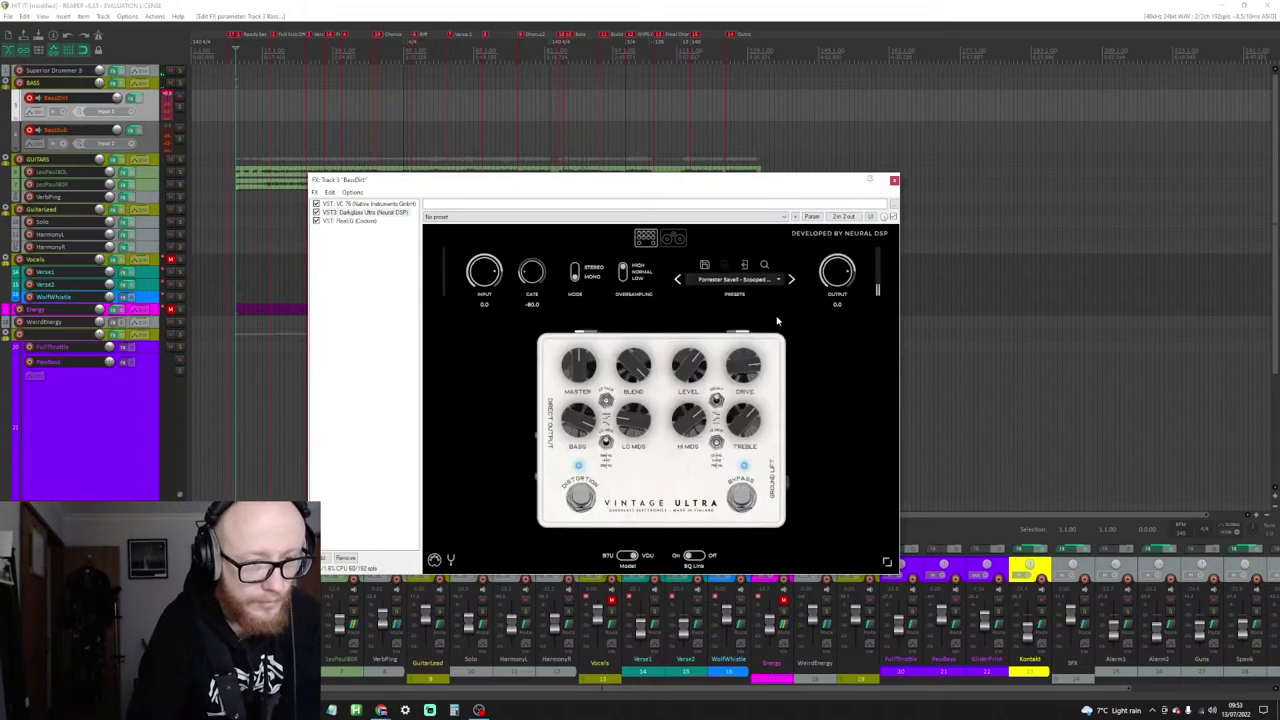
Step: Move the effects window clear of the arrangement and restart playback from the beginning of the Solo section
left_click_drag(765, 182, 1115, 248)
left_click(1227, 357)
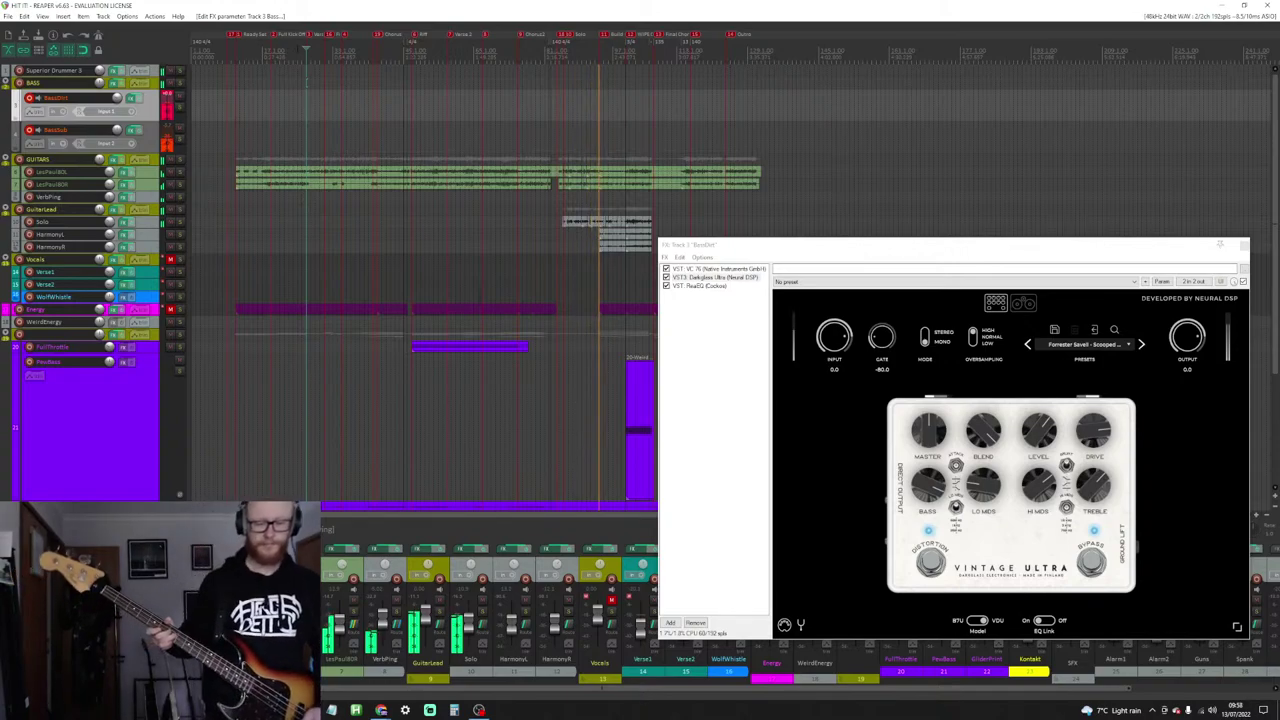
key("space")
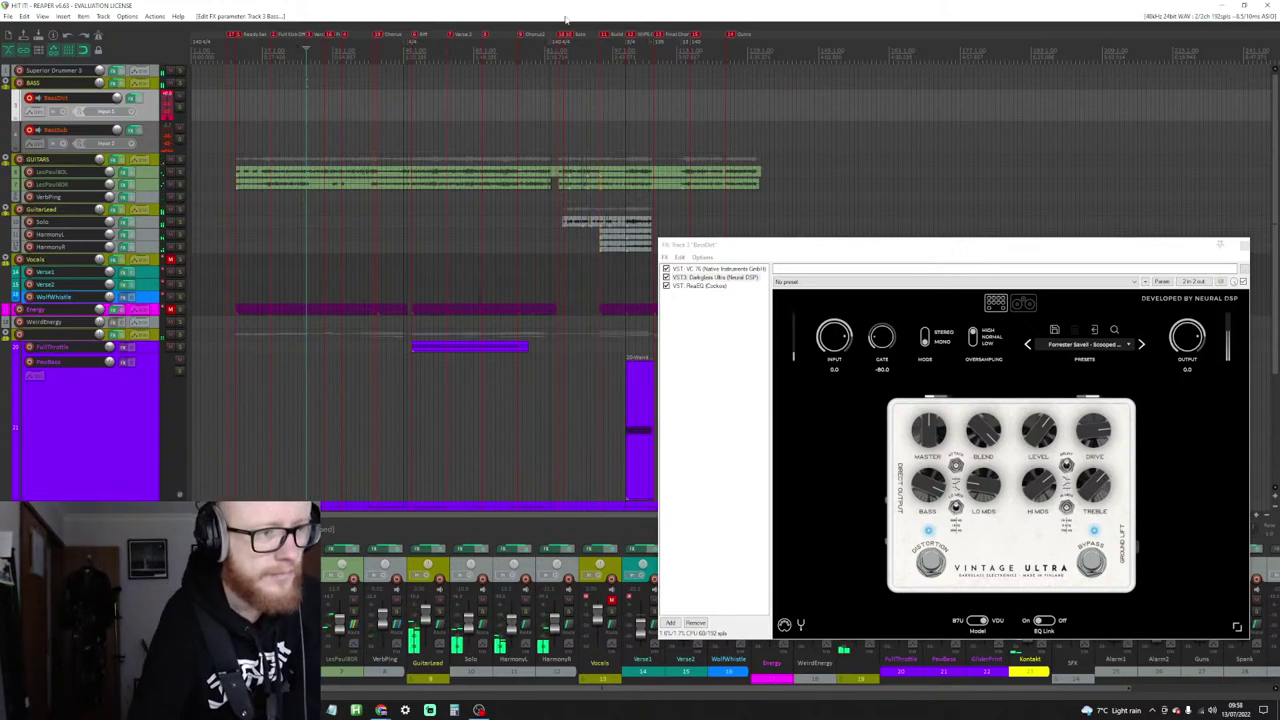
left_click(564, 44)
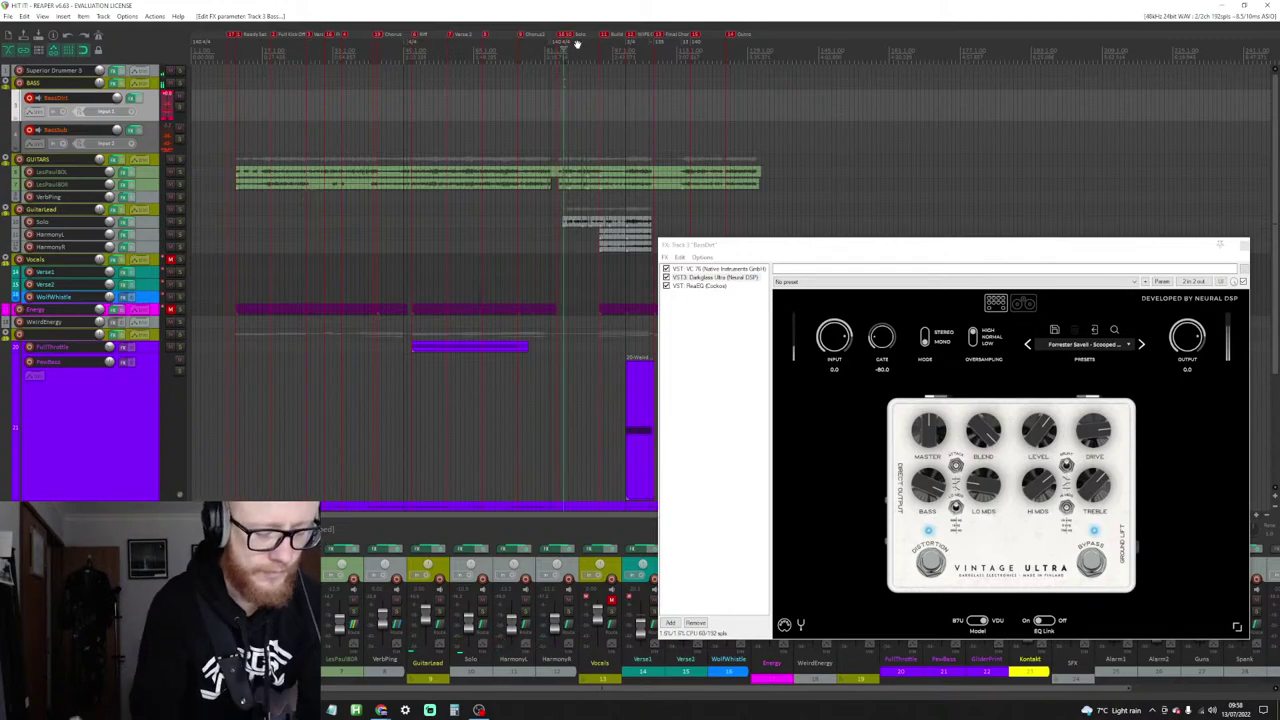
key("space")
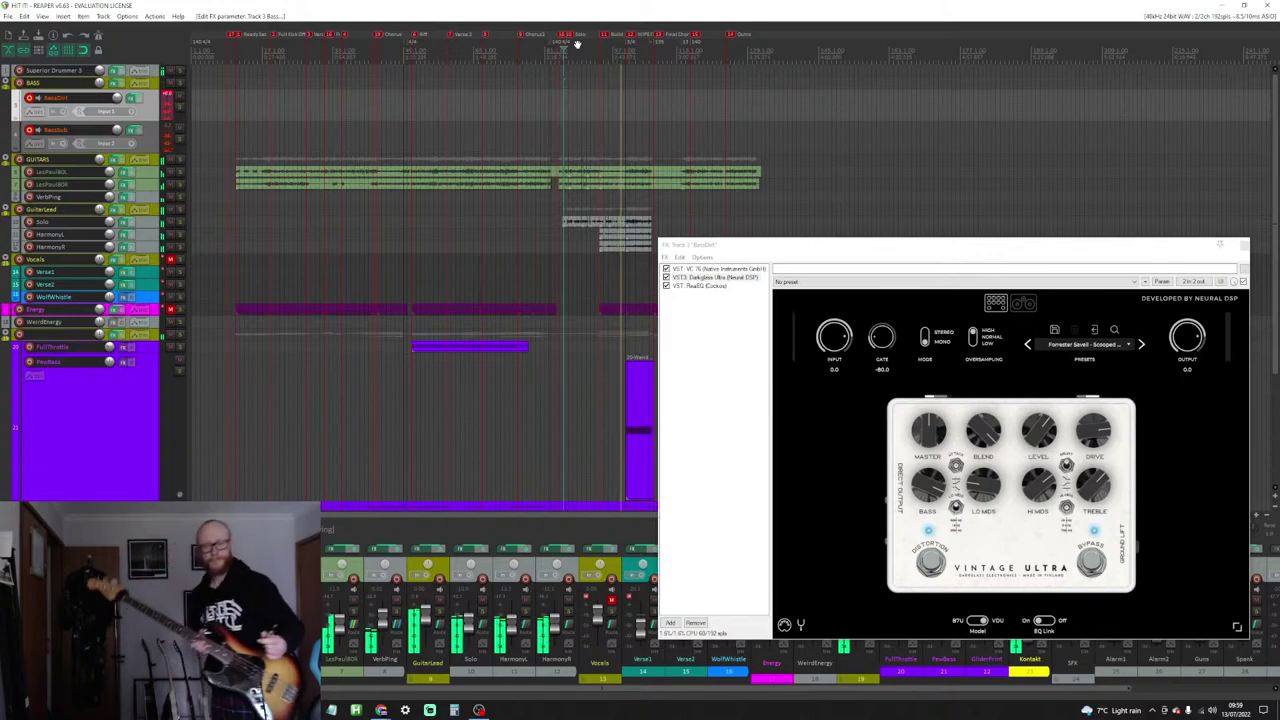
Step: Disarm BassDirt and BassSub, stop playback and return to the first marker
left_click(29, 98)
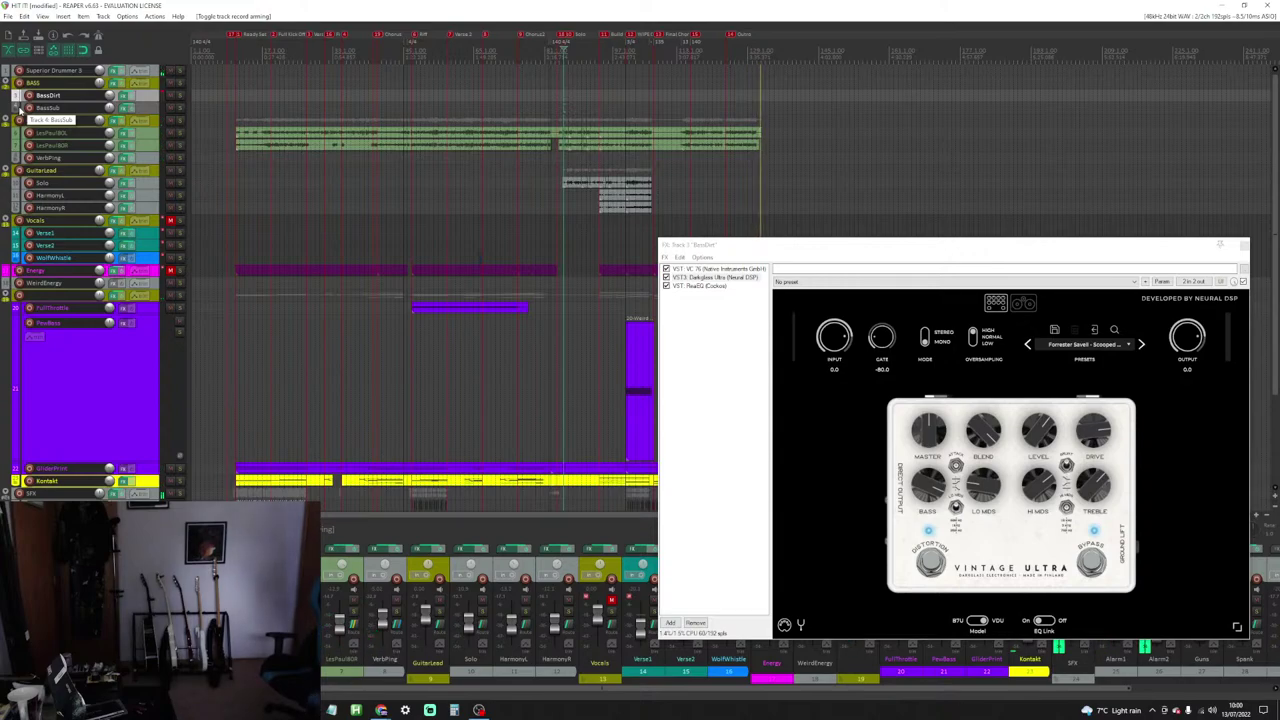
key("space")
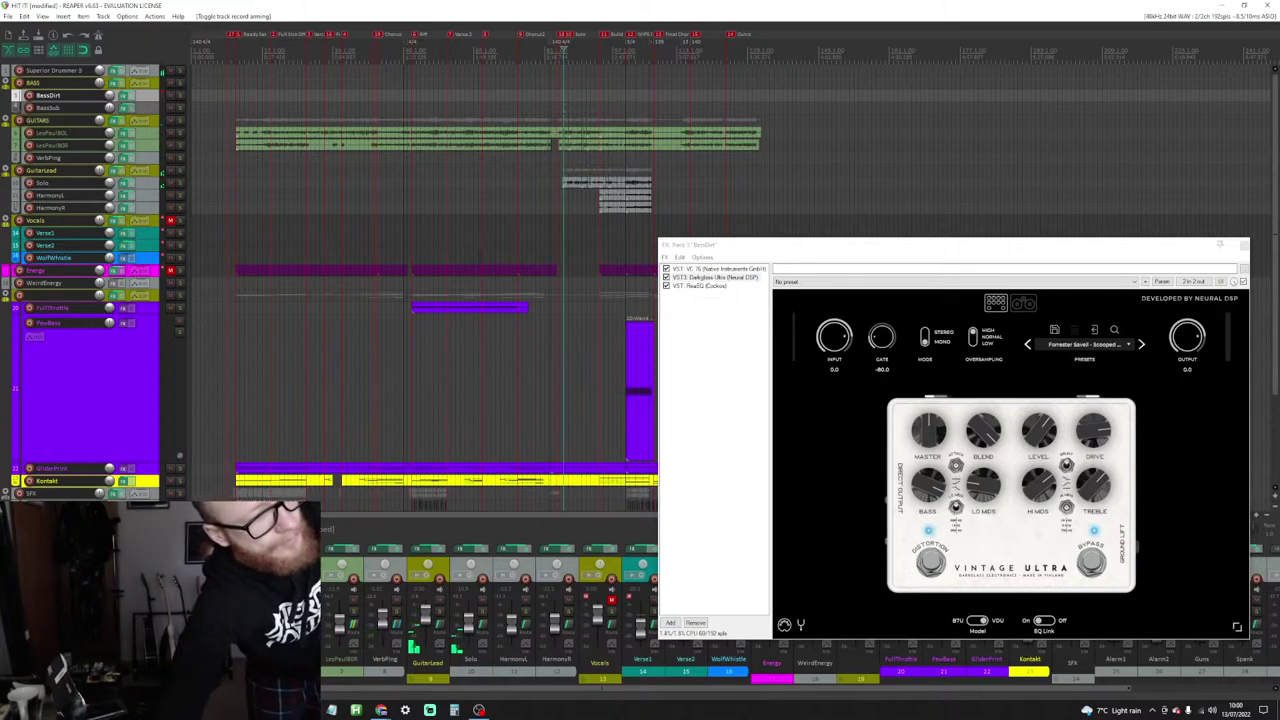
key("1")
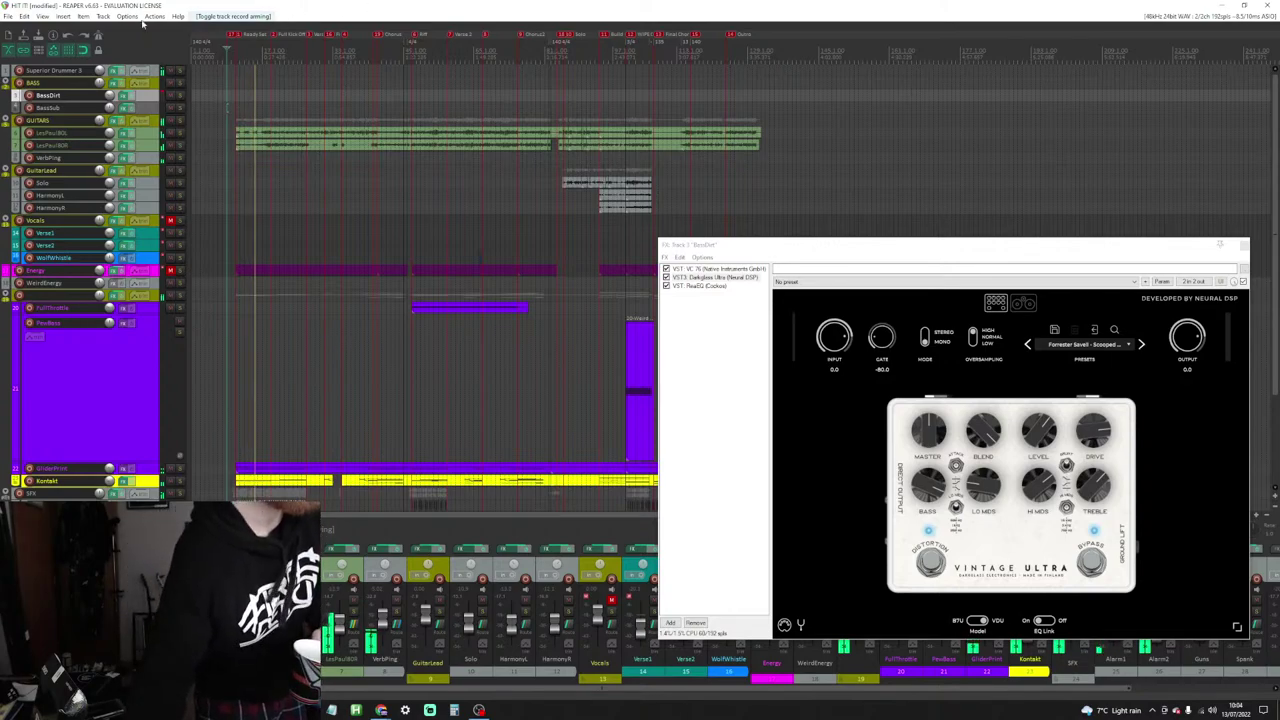
Step: Arm BassDirt and BassSub for recording and check the pre-roll measures in the metronome settings
left_click(29, 95)
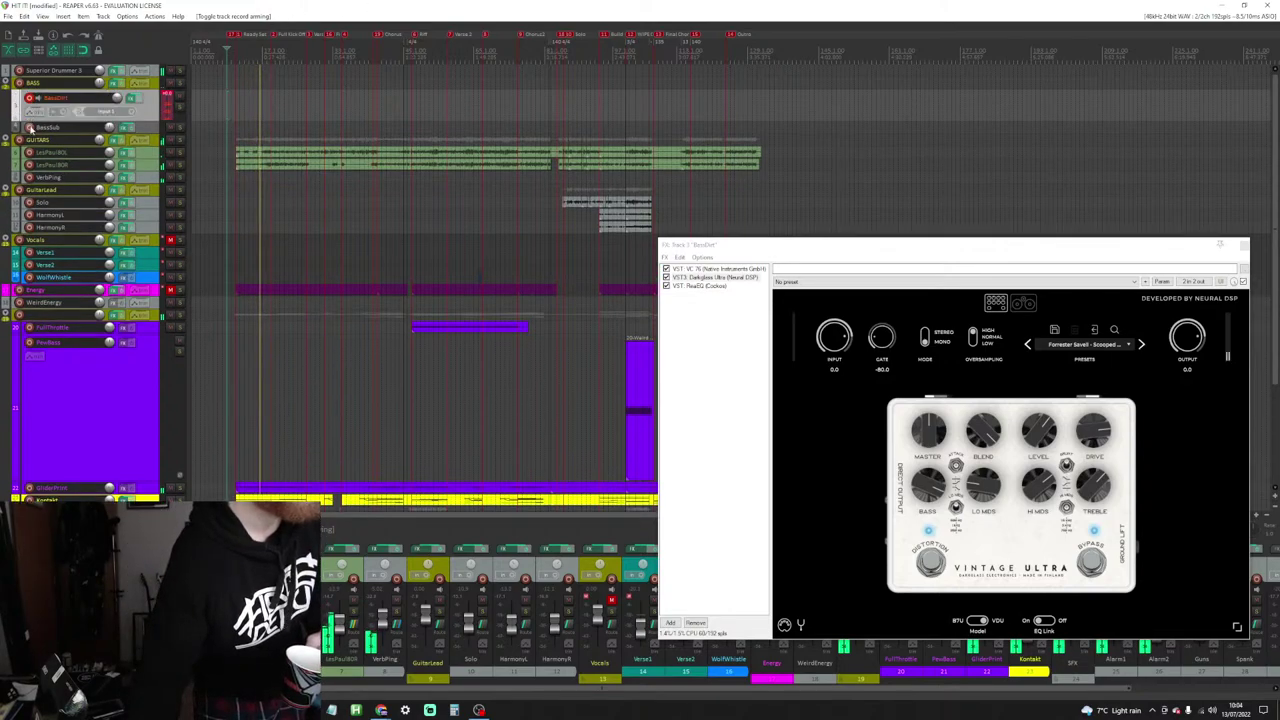
left_click(29, 128)
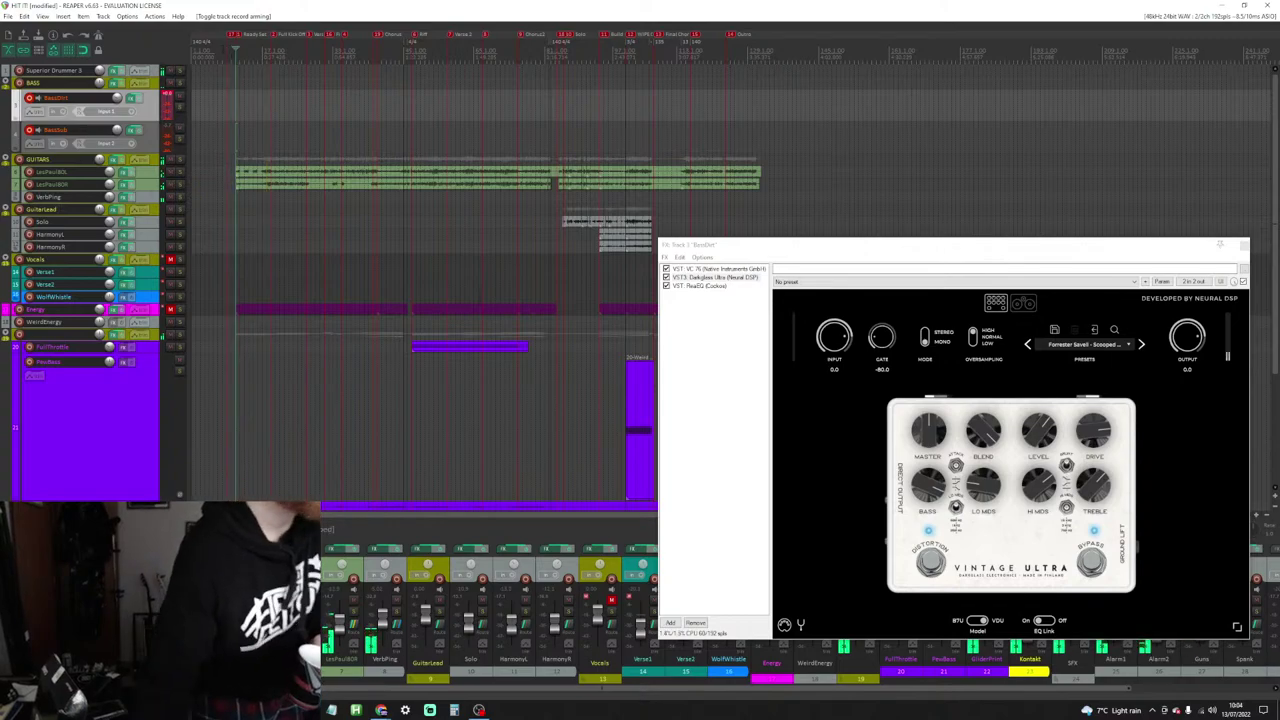
right_click(98, 49)
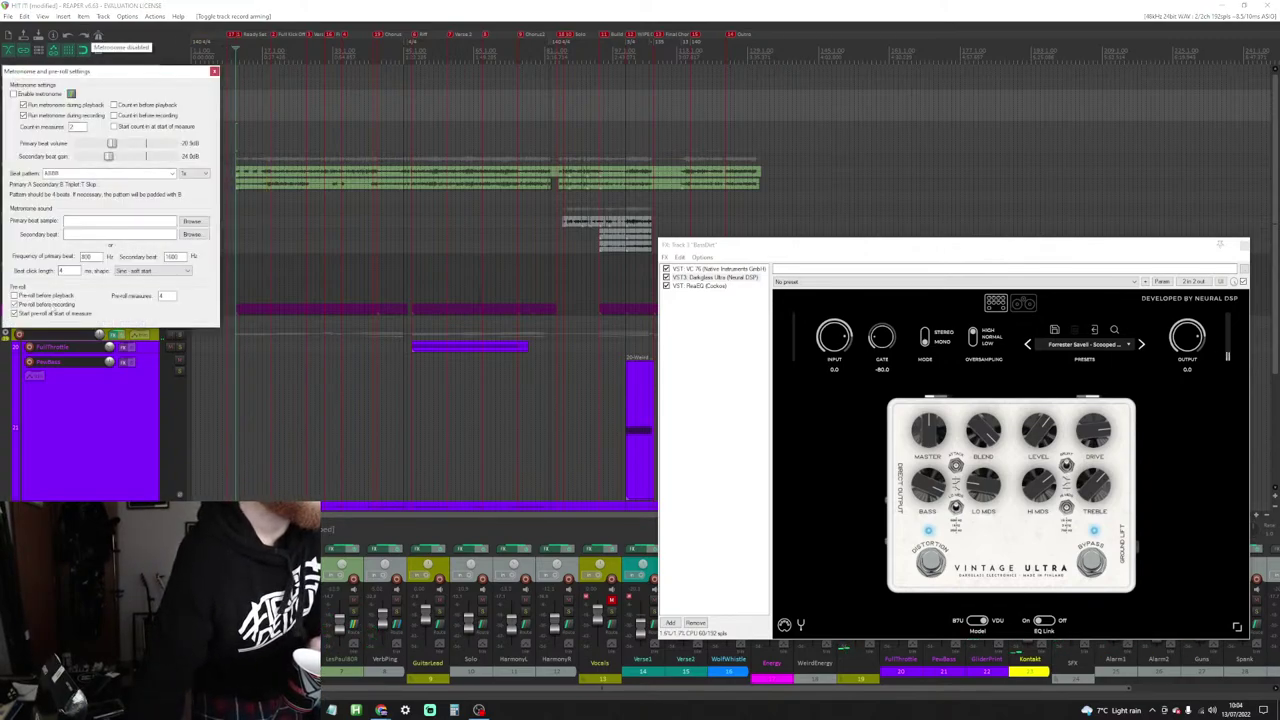
double_click(162, 296)
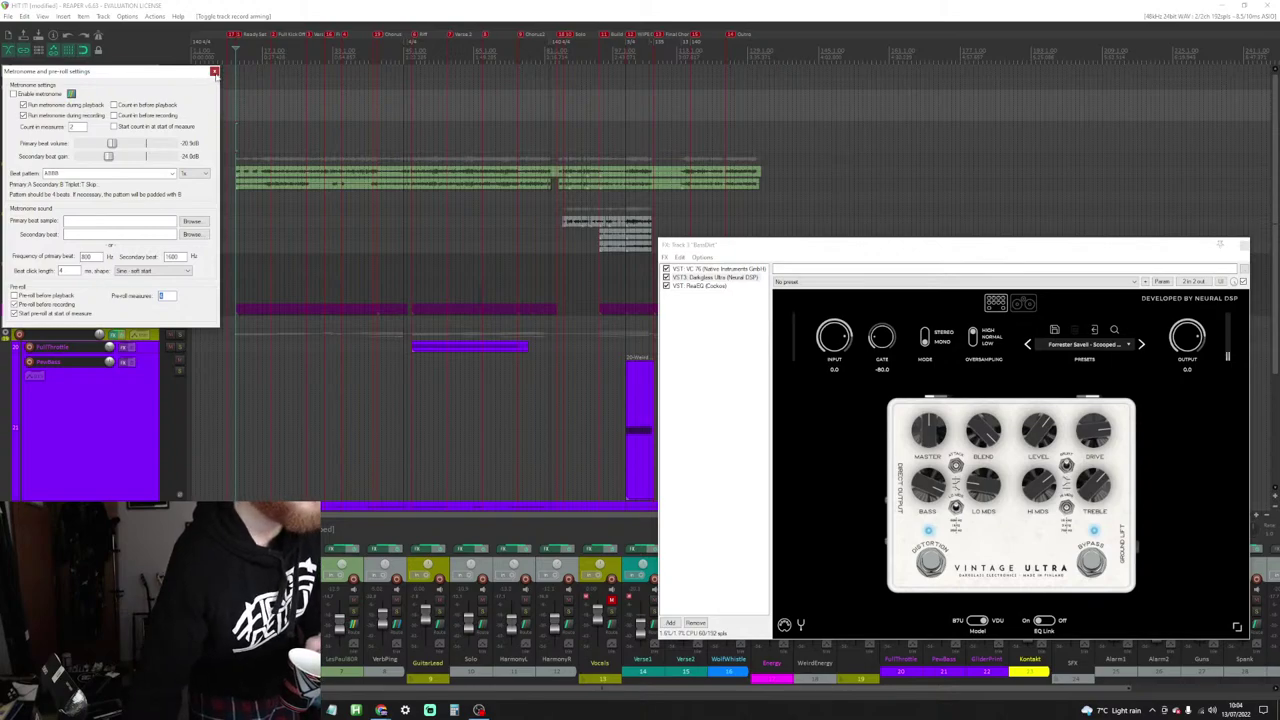
left_click(214, 71)
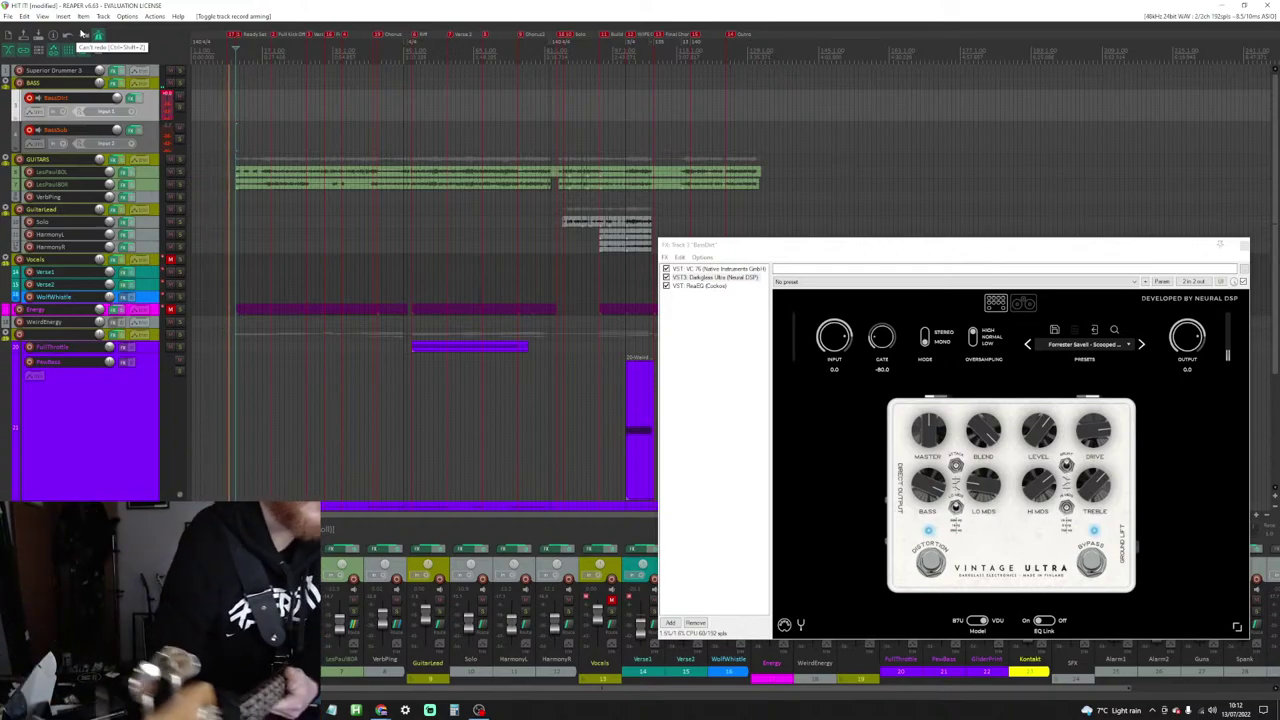
Step: Stop the bass recording and delete all files of the BassDirt and BassSub take
key("space")
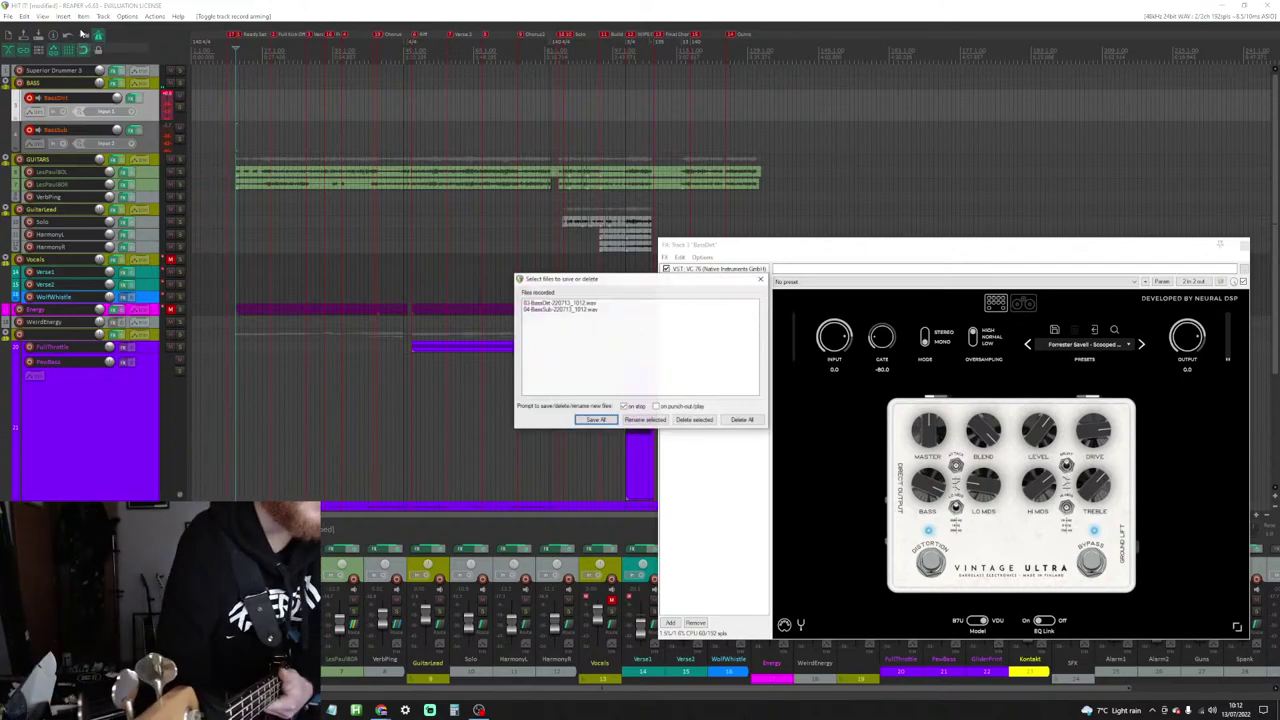
left_click(758, 421)
left_click(625, 386)
Step: Raise the metronome's primary beat volume to about -12 dB and close its settings
right_click(98, 37)
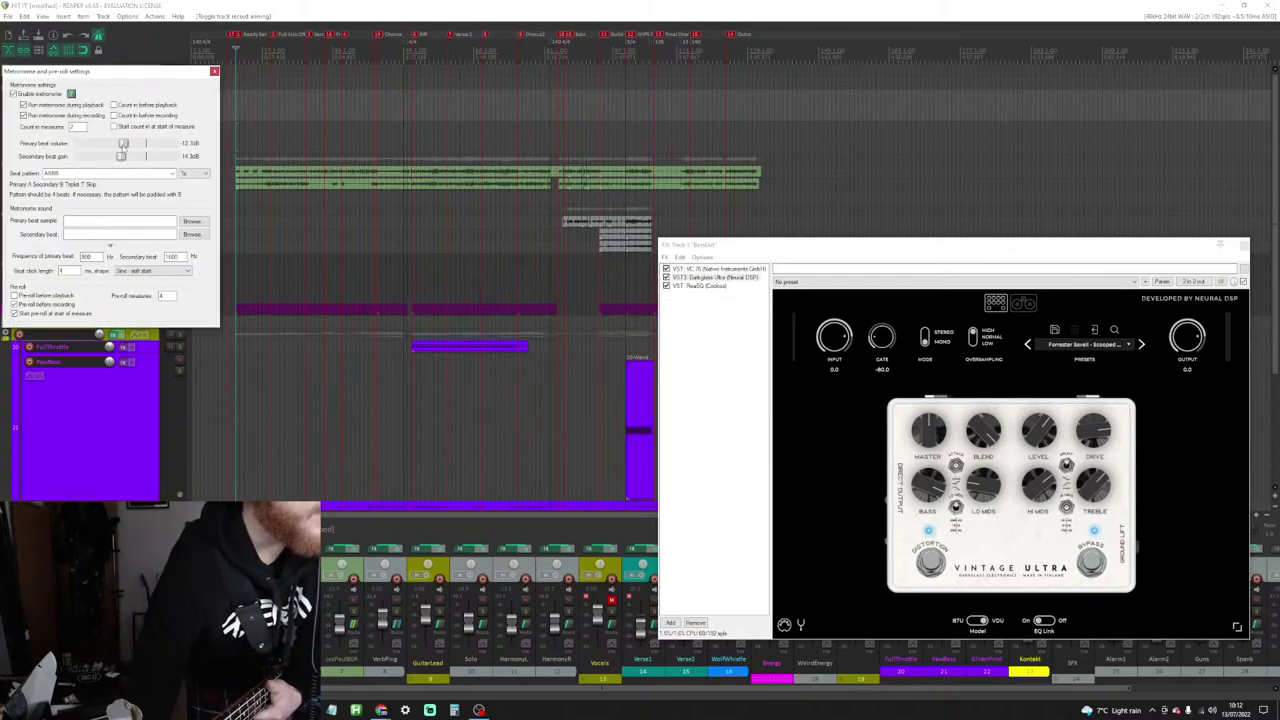
left_click(213, 71)
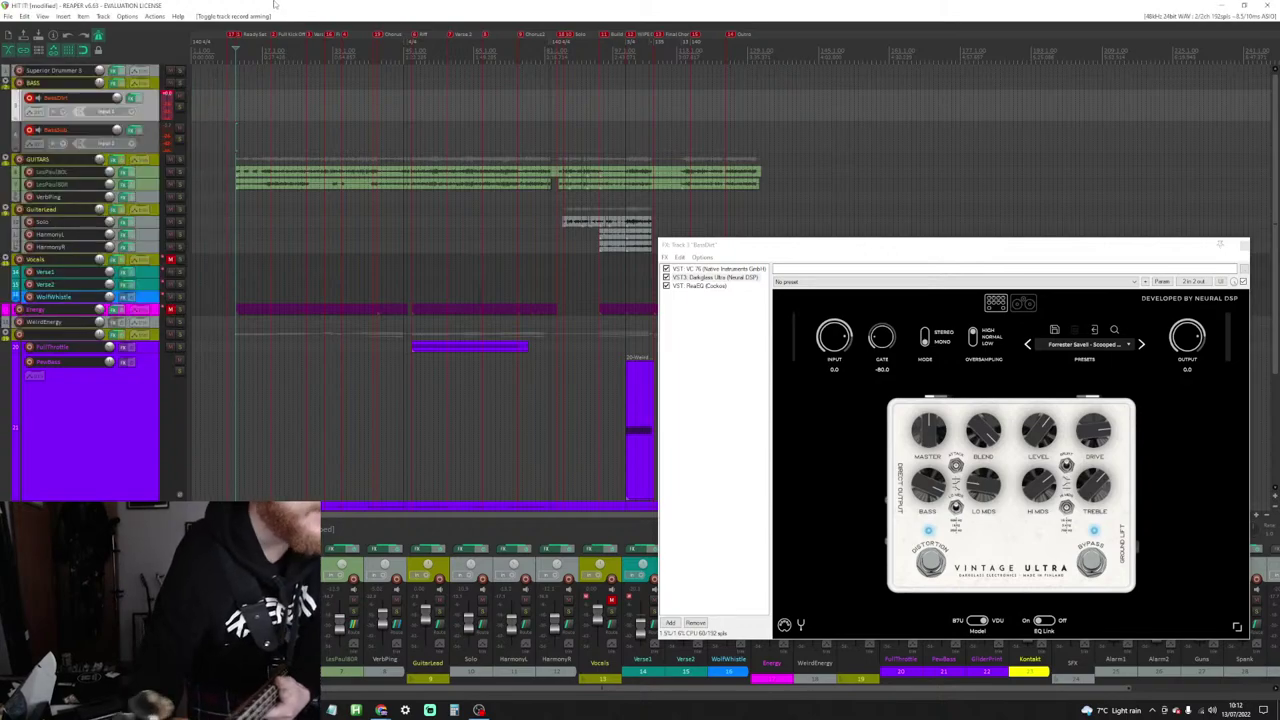
Step: Add an empty track below BassSub, record the opening bass take and trim its end back to the kick-off marker
key("ctrl+t")
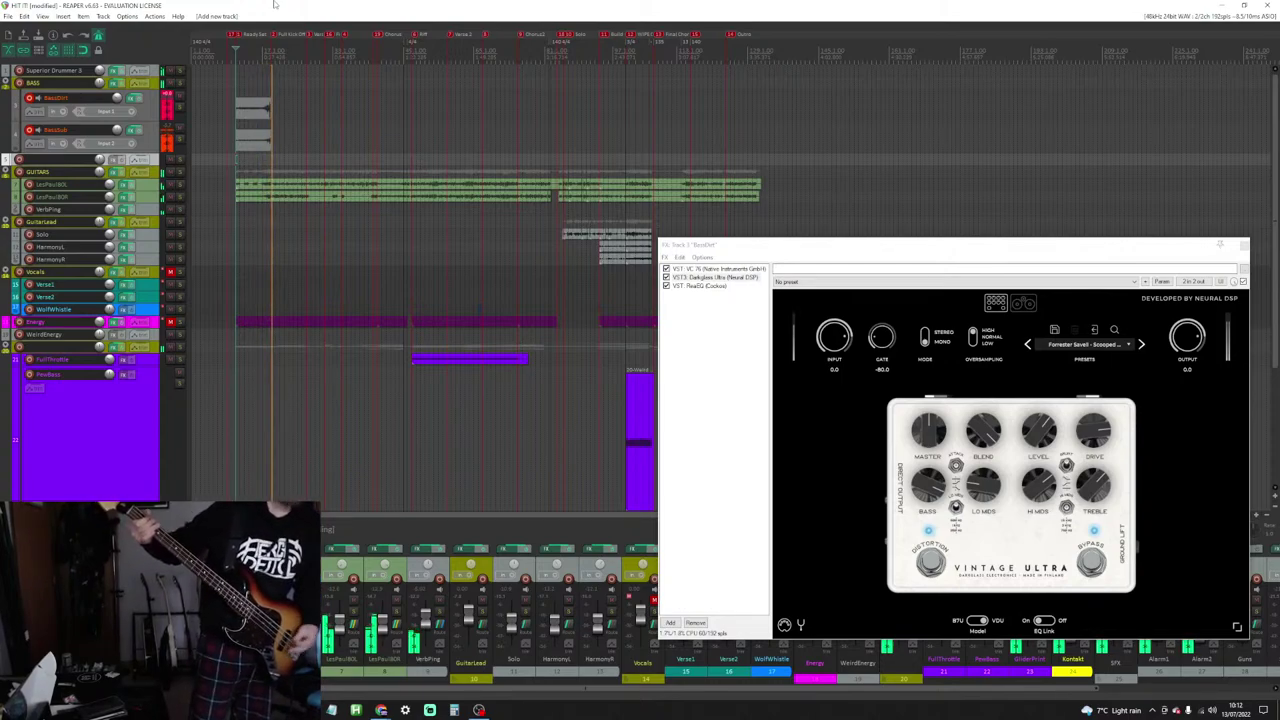
key("space")
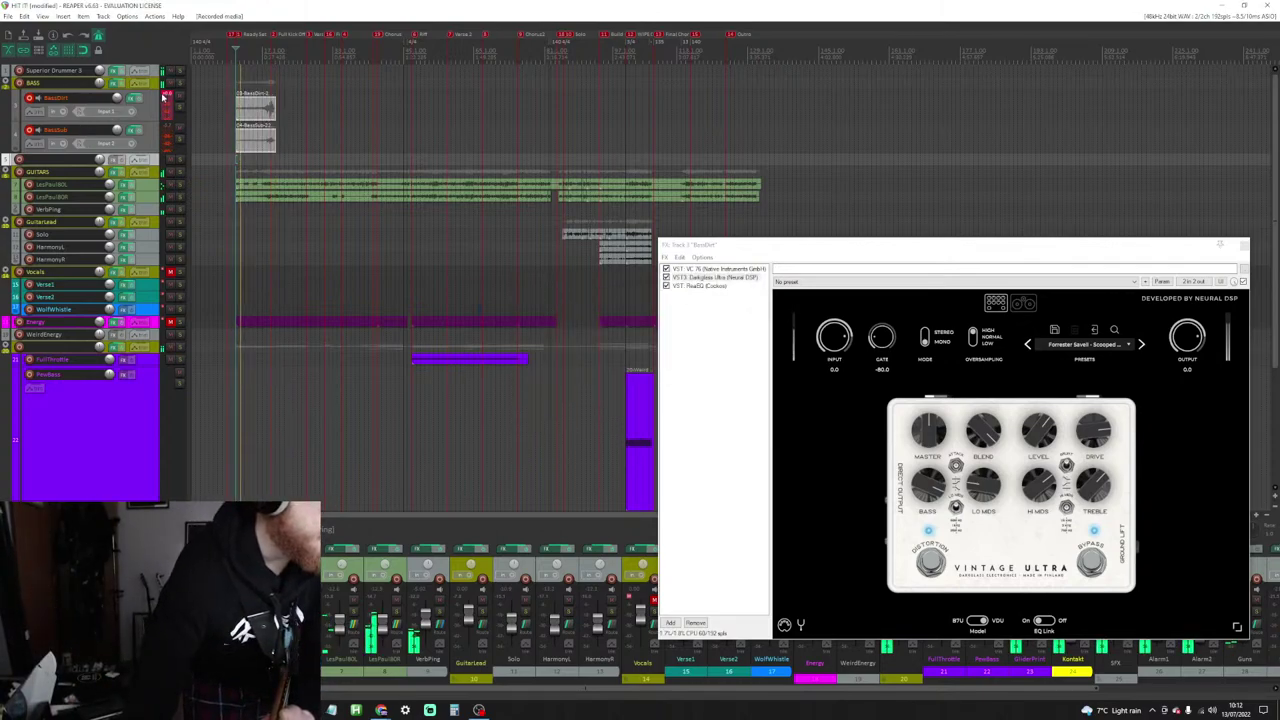
scroll(400, 115, "up", 5)
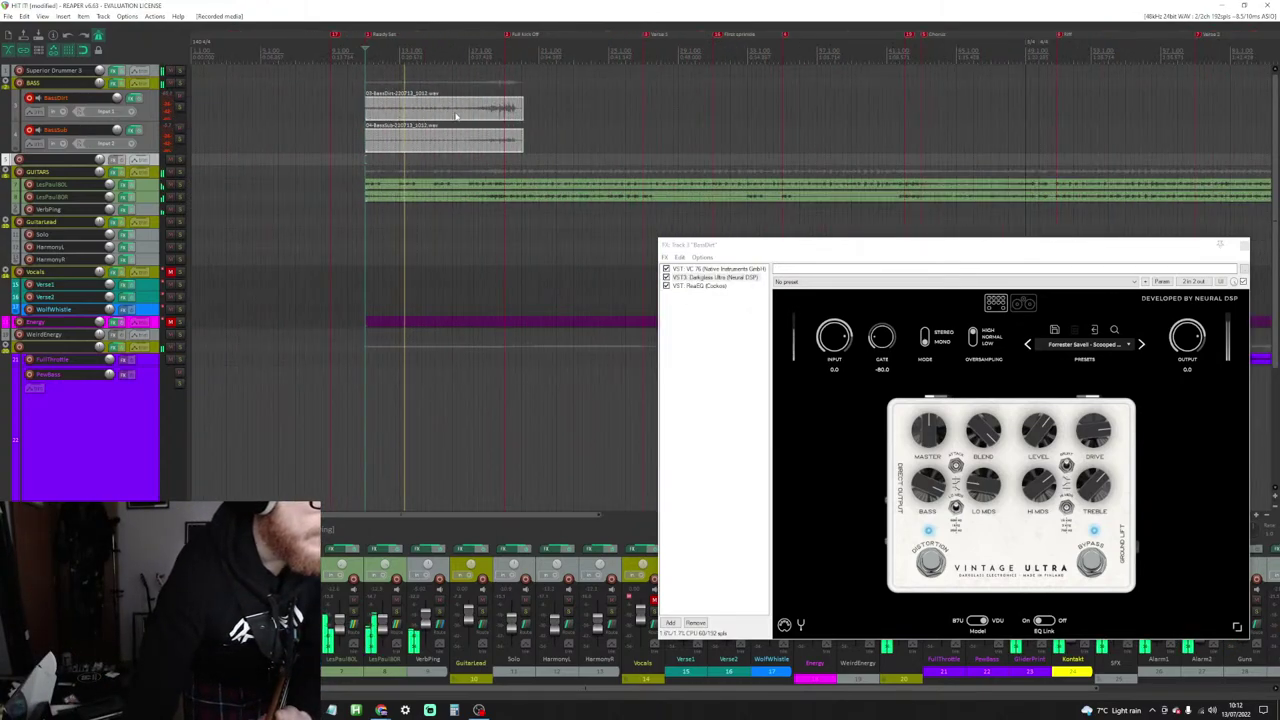
left_click_drag(521, 113, 503, 113)
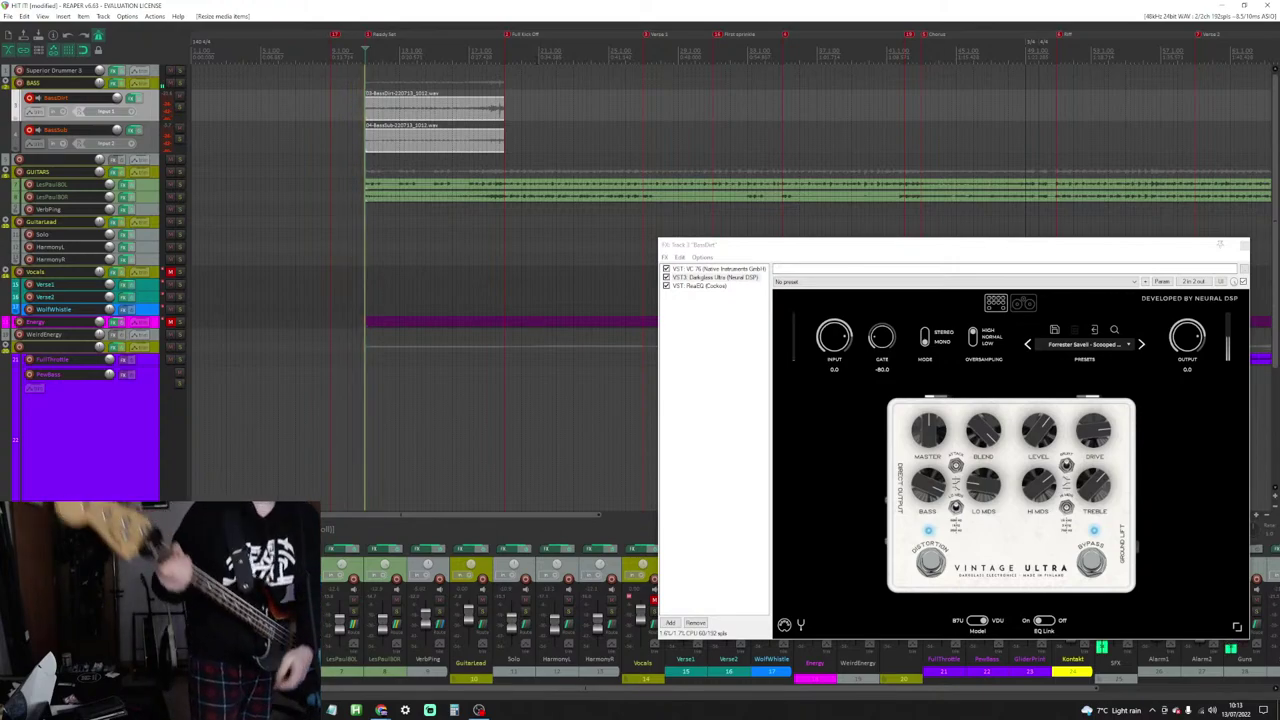
Step: Record the next bass take from the kick-off marker on BassDirt and BassSub, and trim its end back to the Riff marker
key("space")
key("Tab")
key("Return")
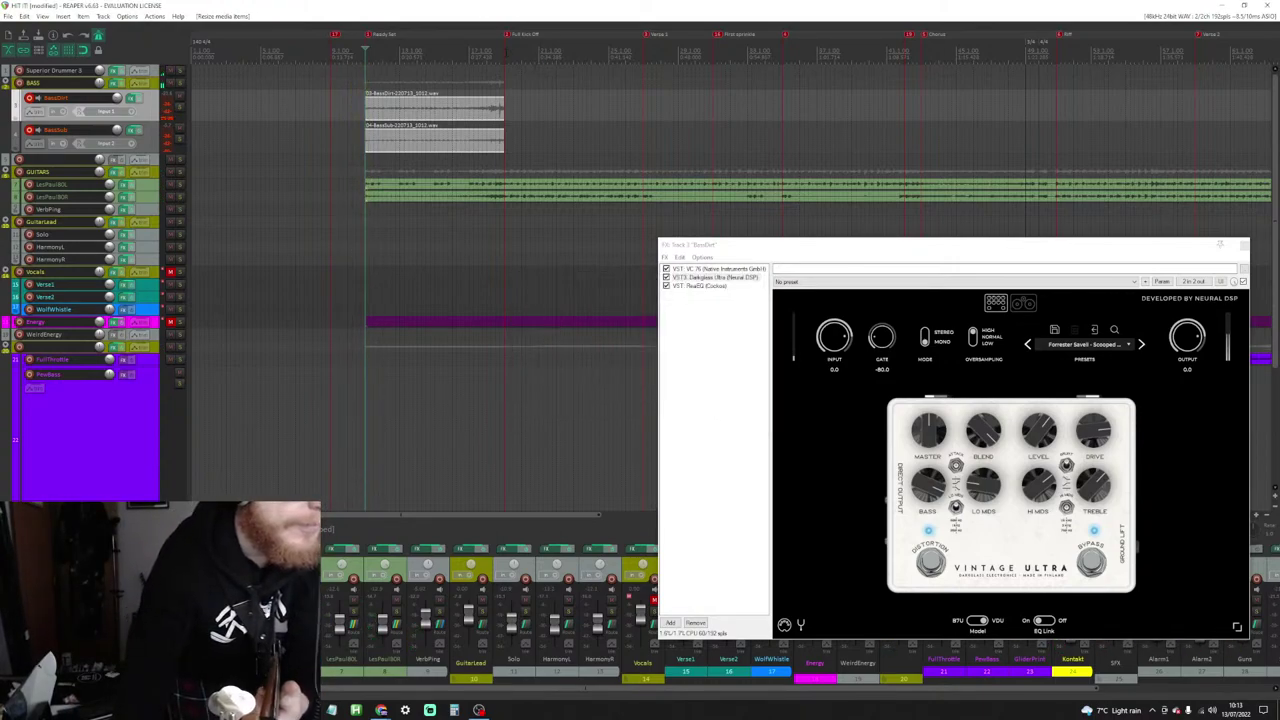
key("ctrl+r")
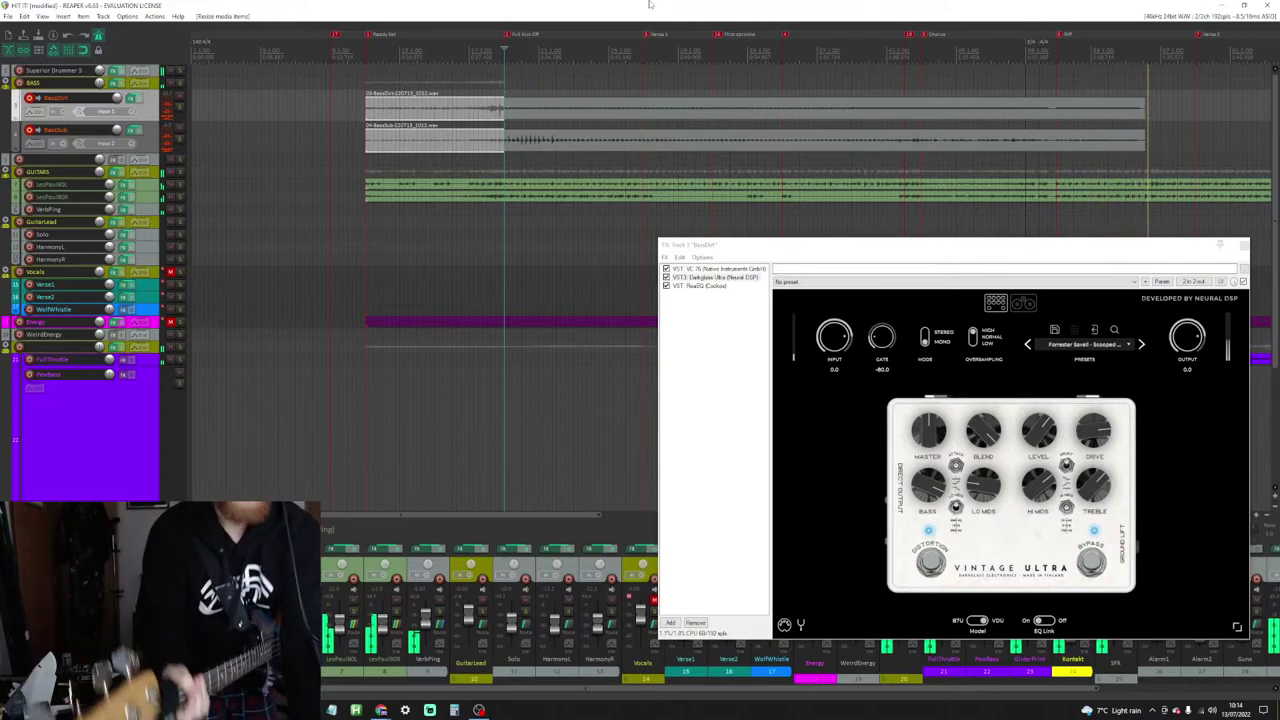
key("space")
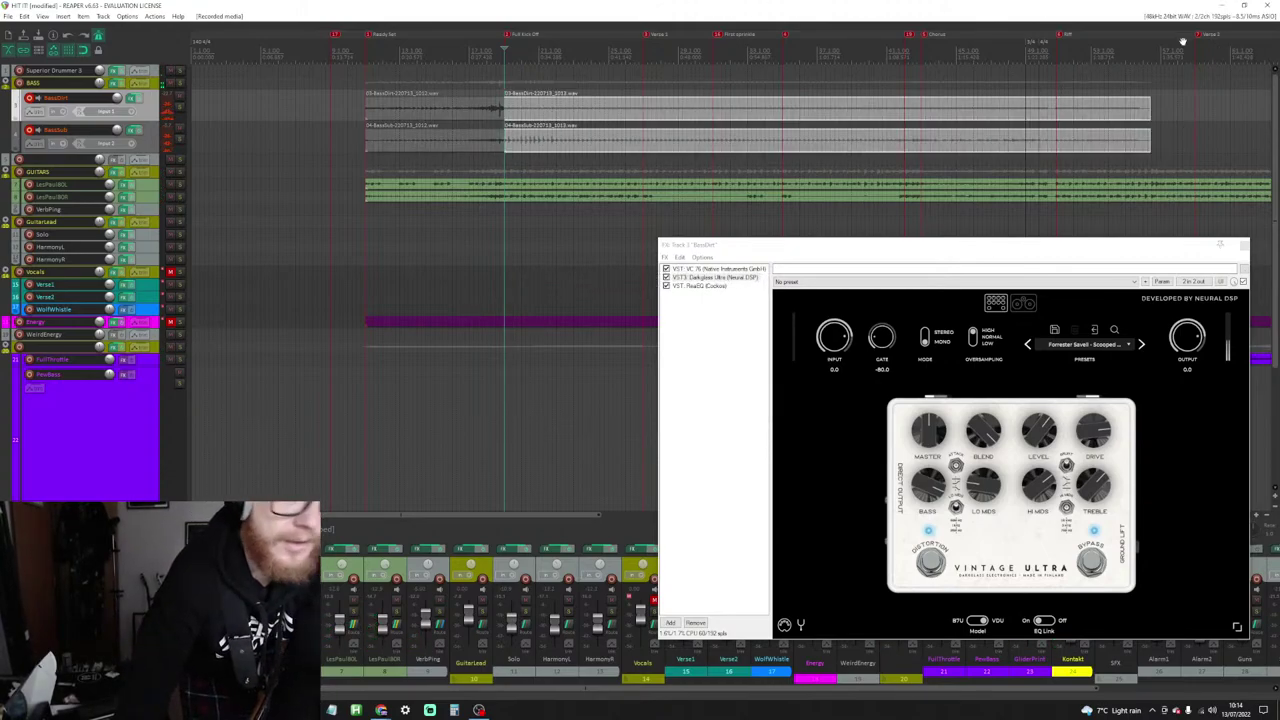
left_click_drag(1151, 108, 1055, 112)
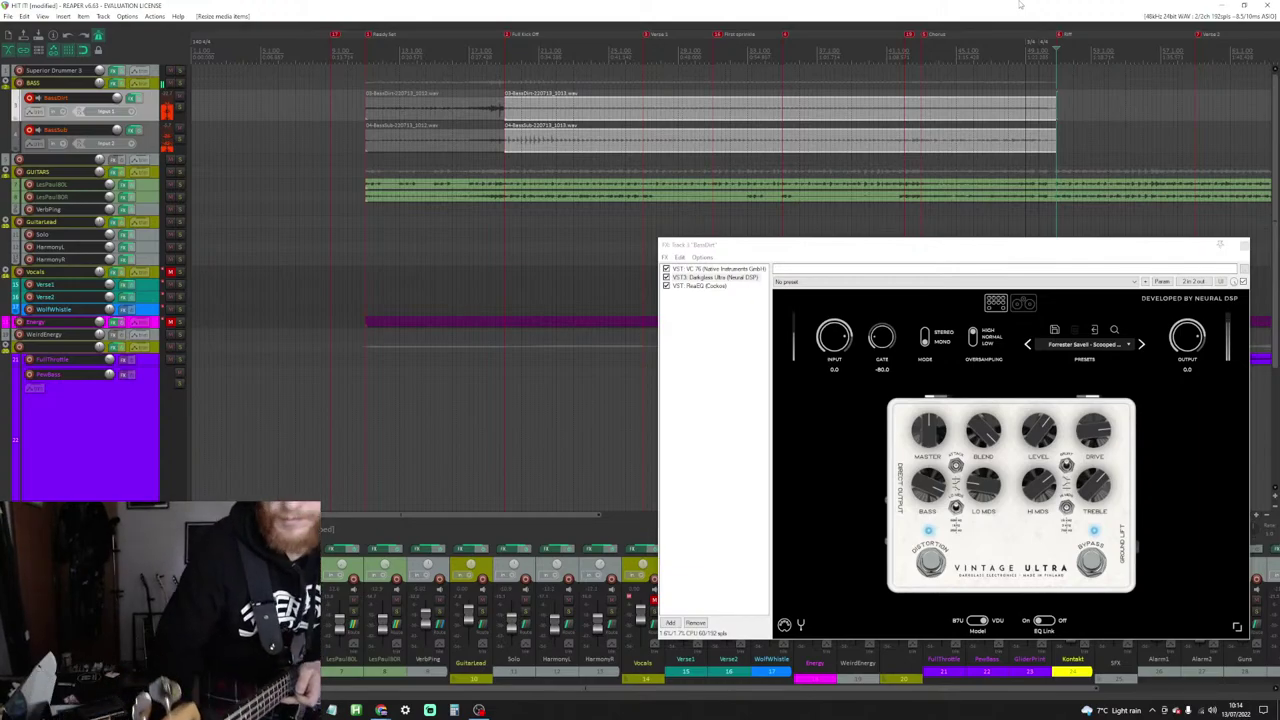
Step: Raise the Darkglass Ultra input gain on BassDirt to 4.3 and cancel the effect replacement
left_click(828, 342)
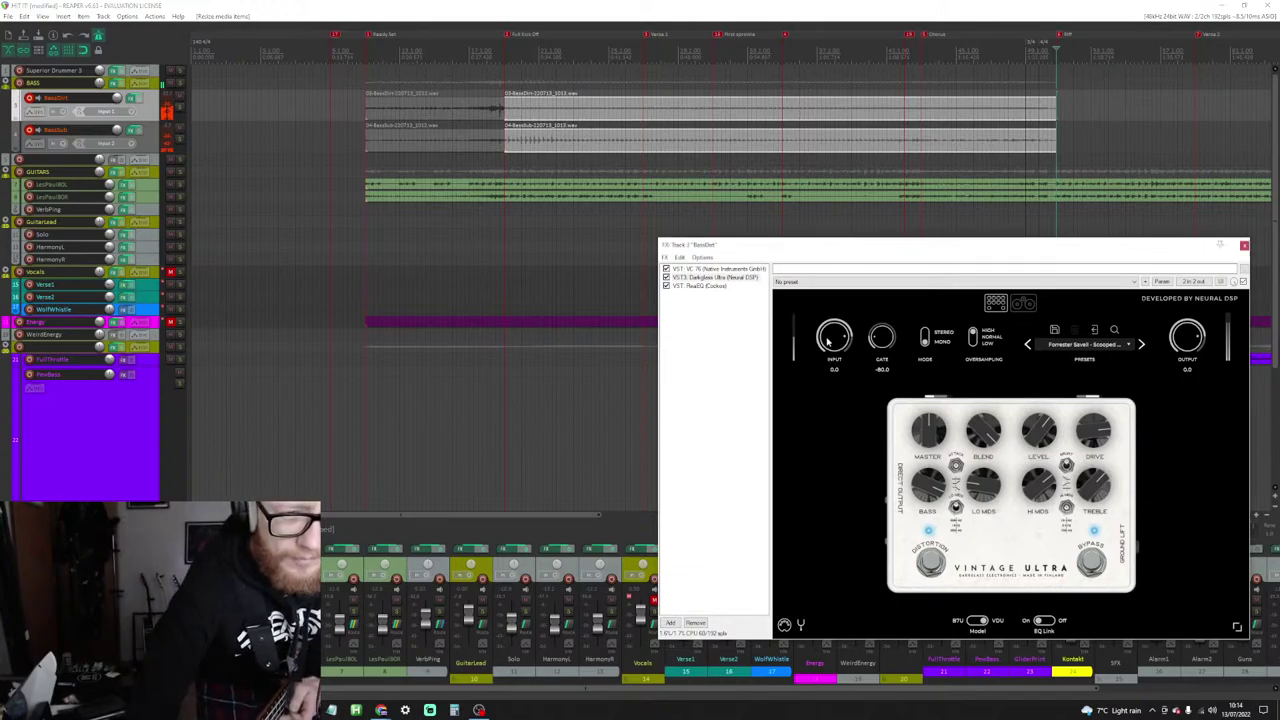
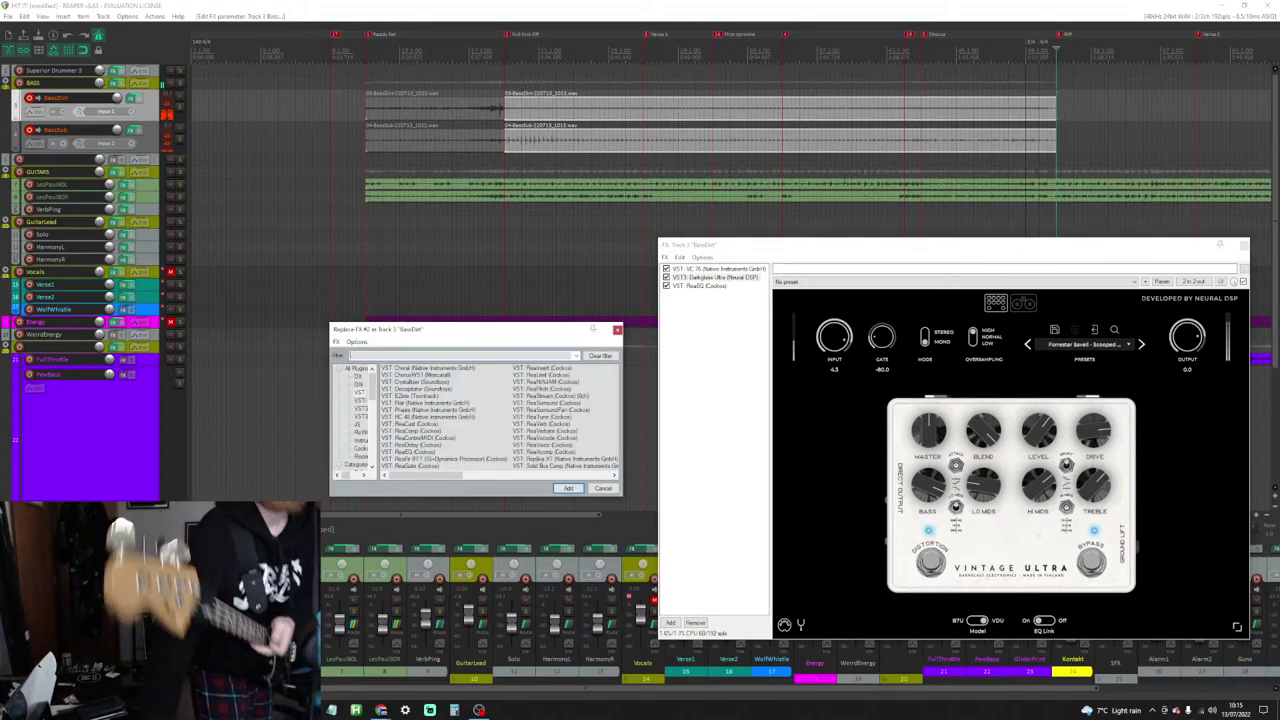
key("Escape")
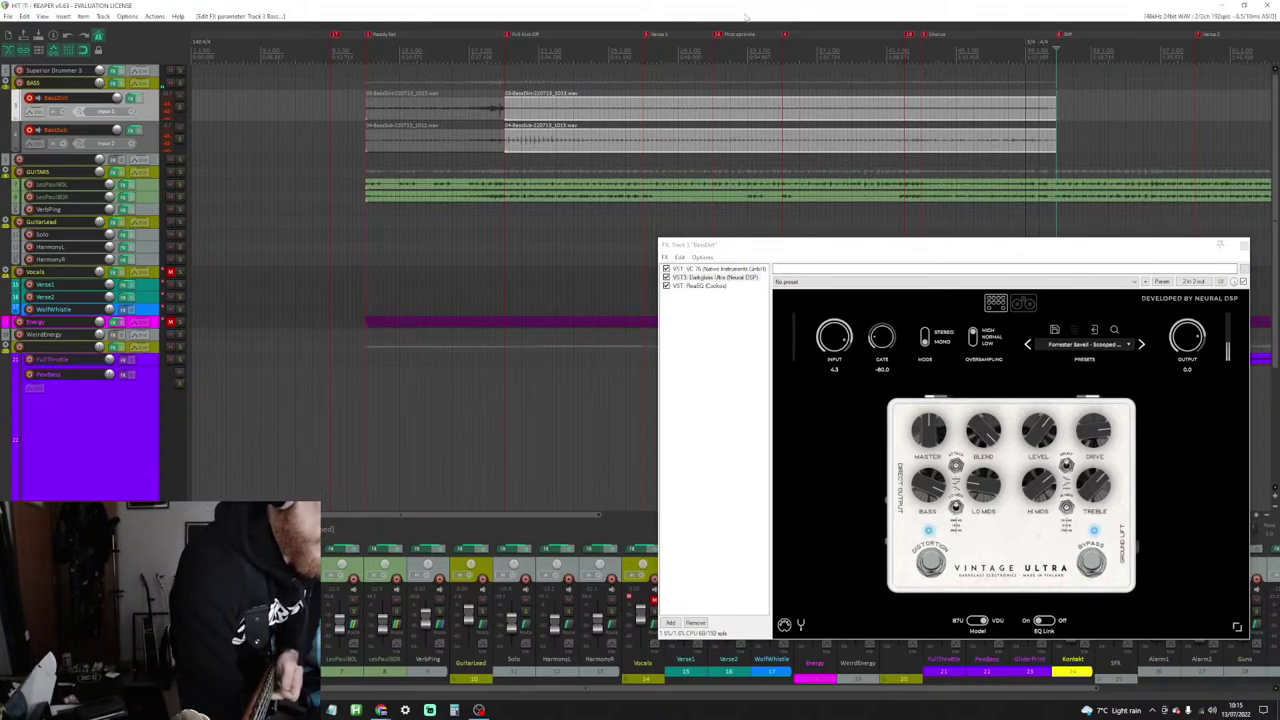
Step: Try recording the bass from the Riff marker three times, stopping and deleting the files of each take
key("space")
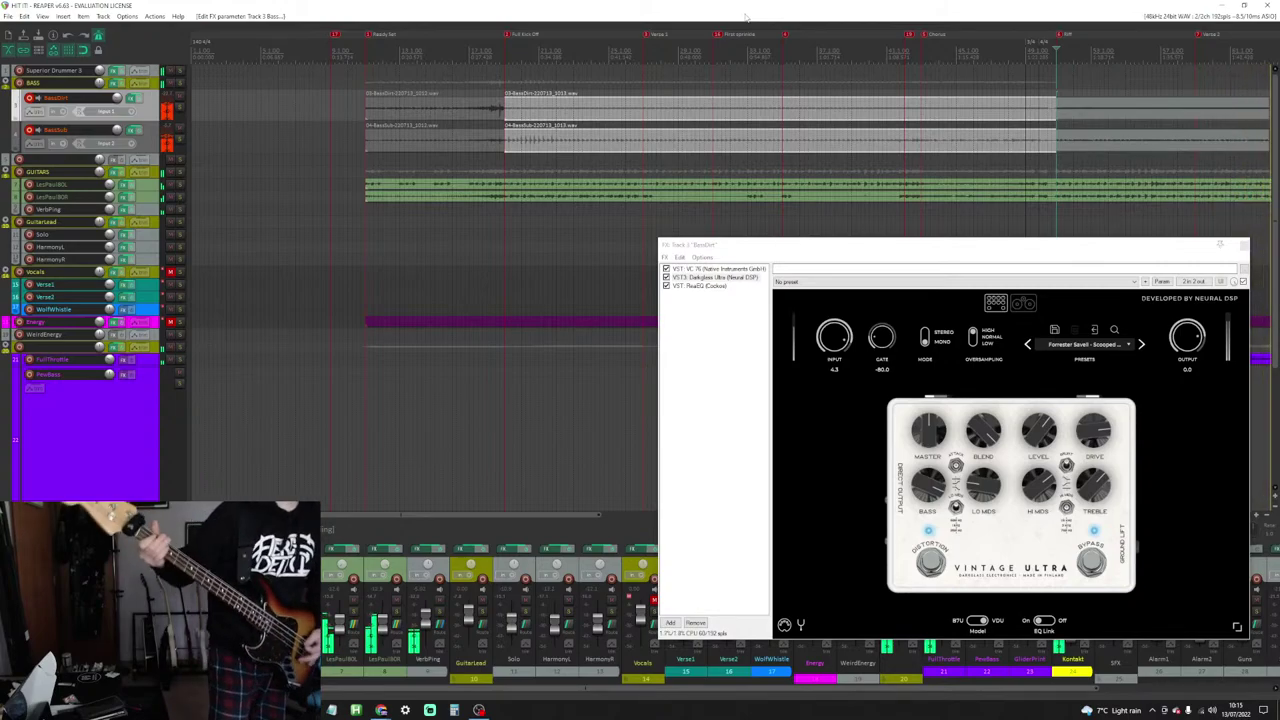
key("space")
key("Return")
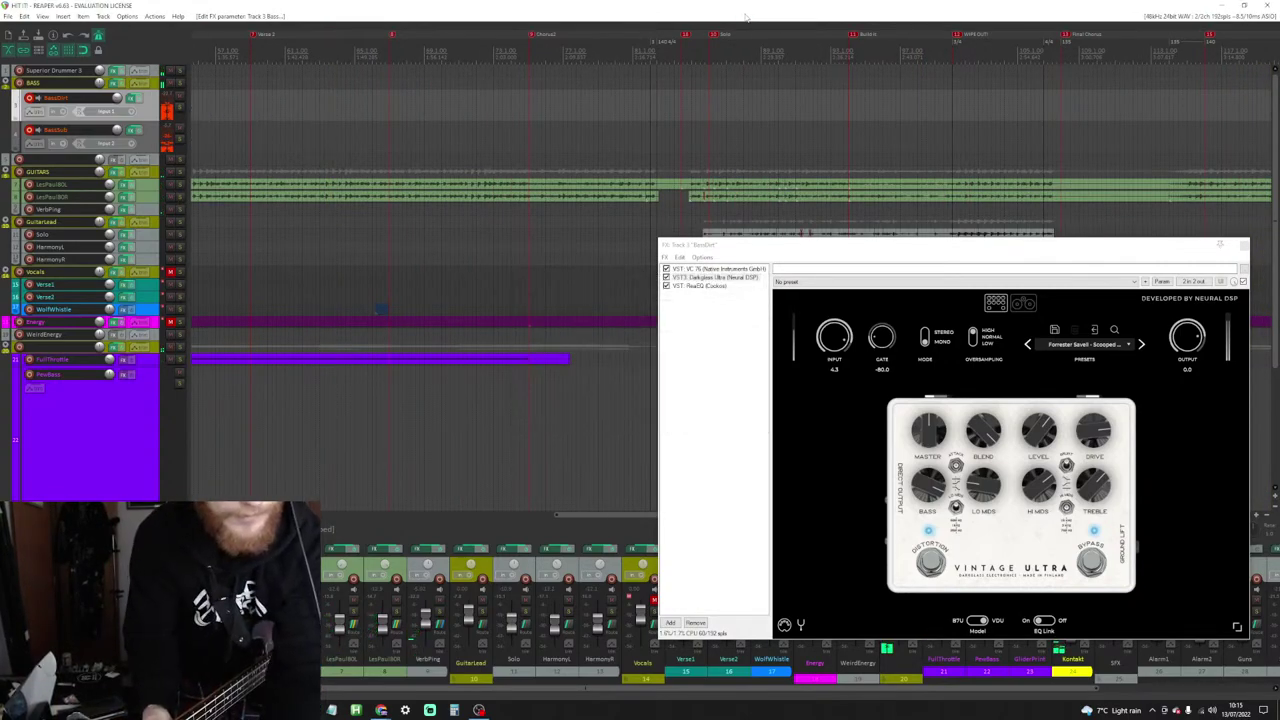
key("ctrl+r")
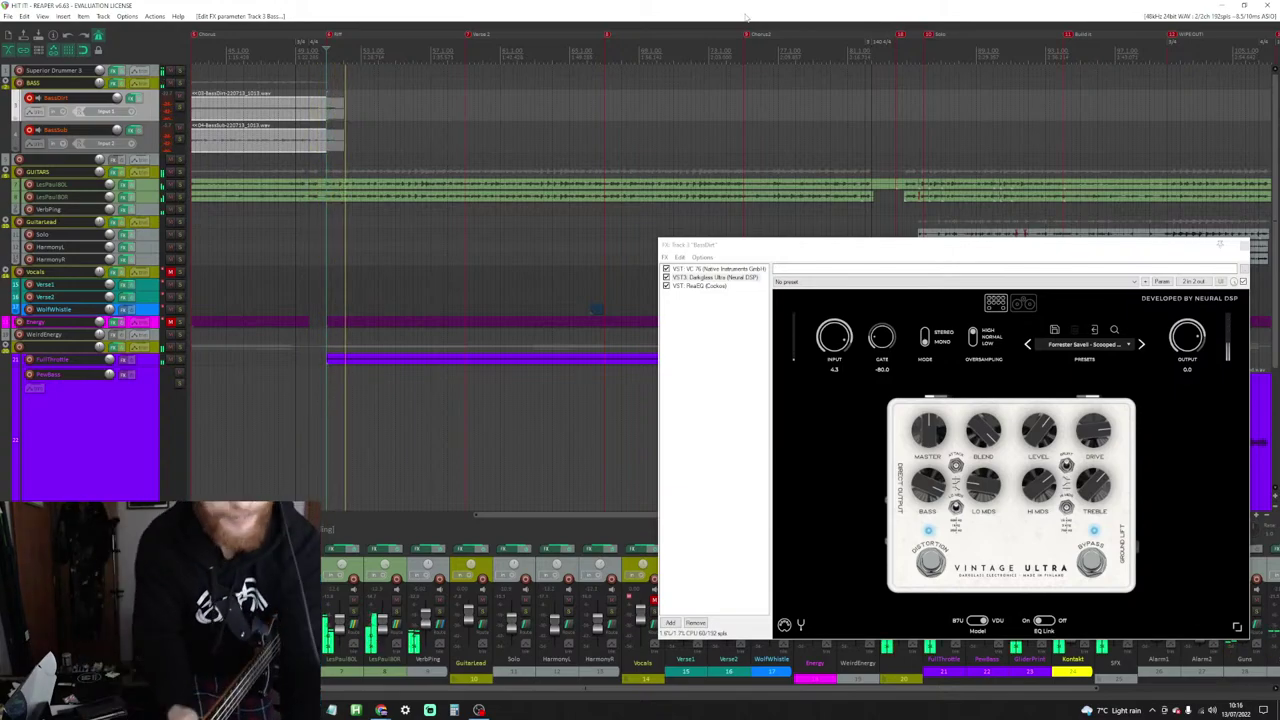
key("space")
key("Tab")
key("Return")
key("ctrl+r")
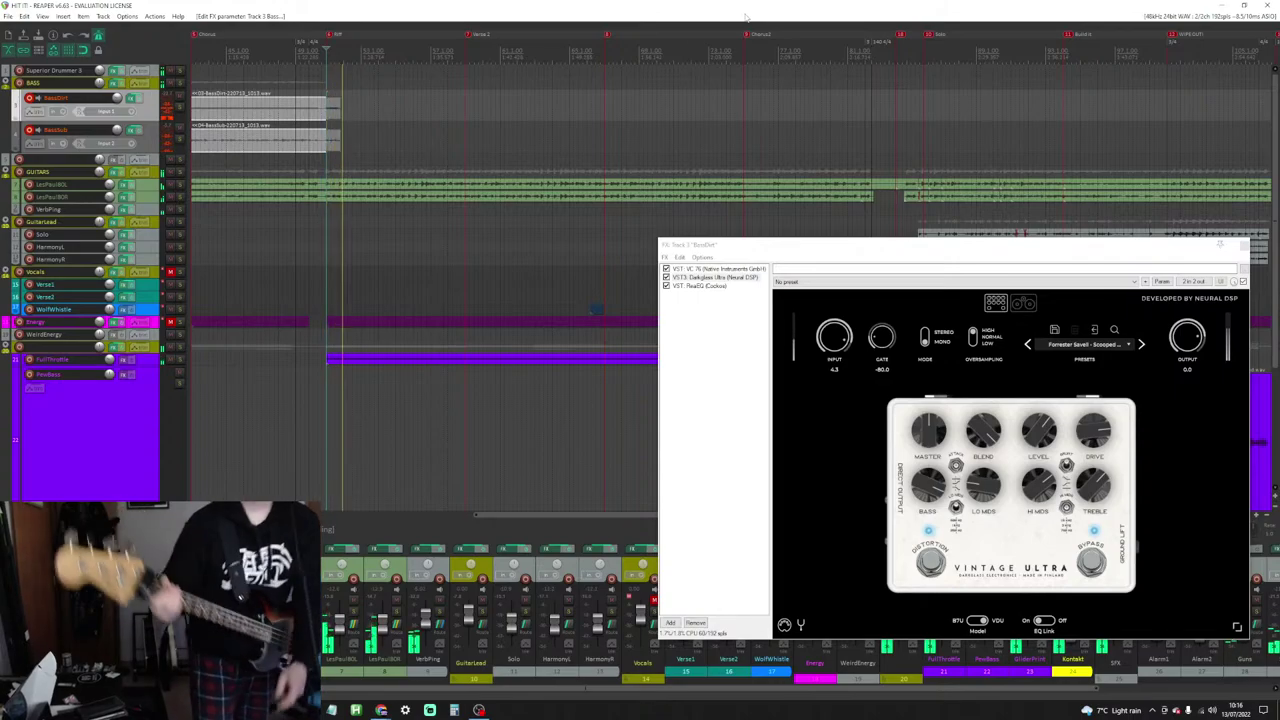
key("space")
key("Return")
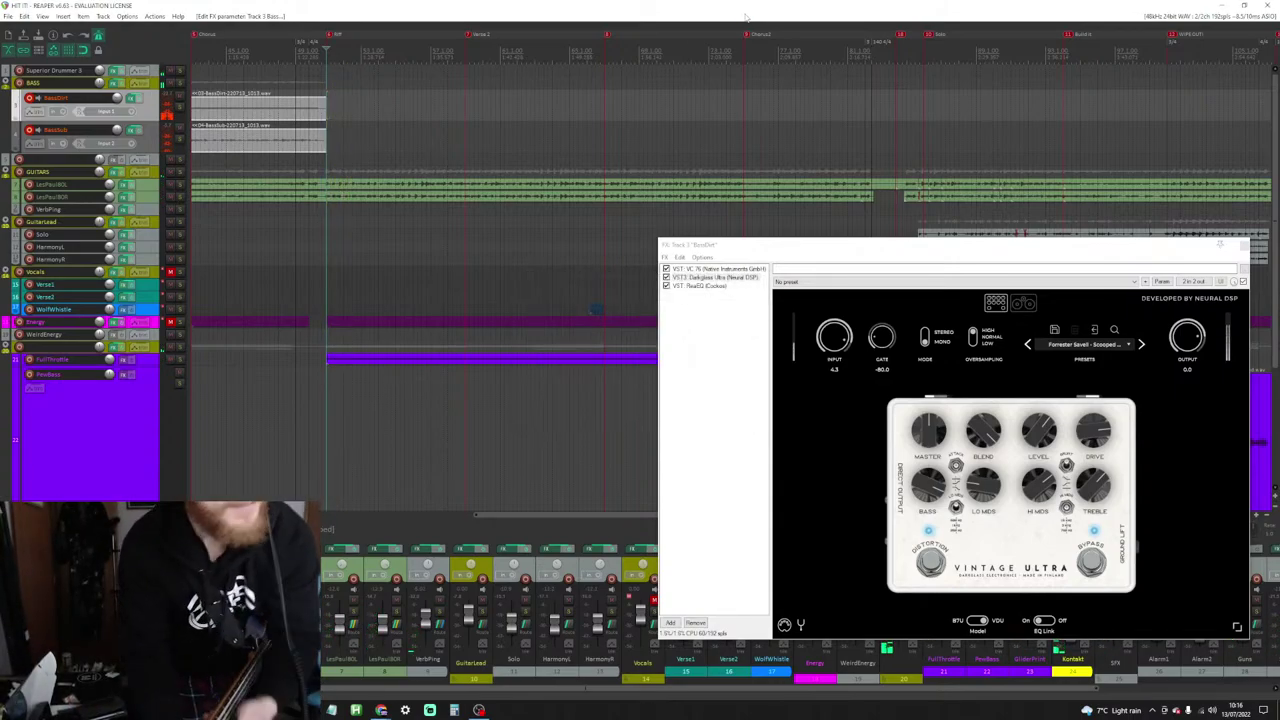
Step: Check the metronome and pre-roll settings, and make another trial bass recording from the Riff marker, deleting its files
right_click(98, 36)
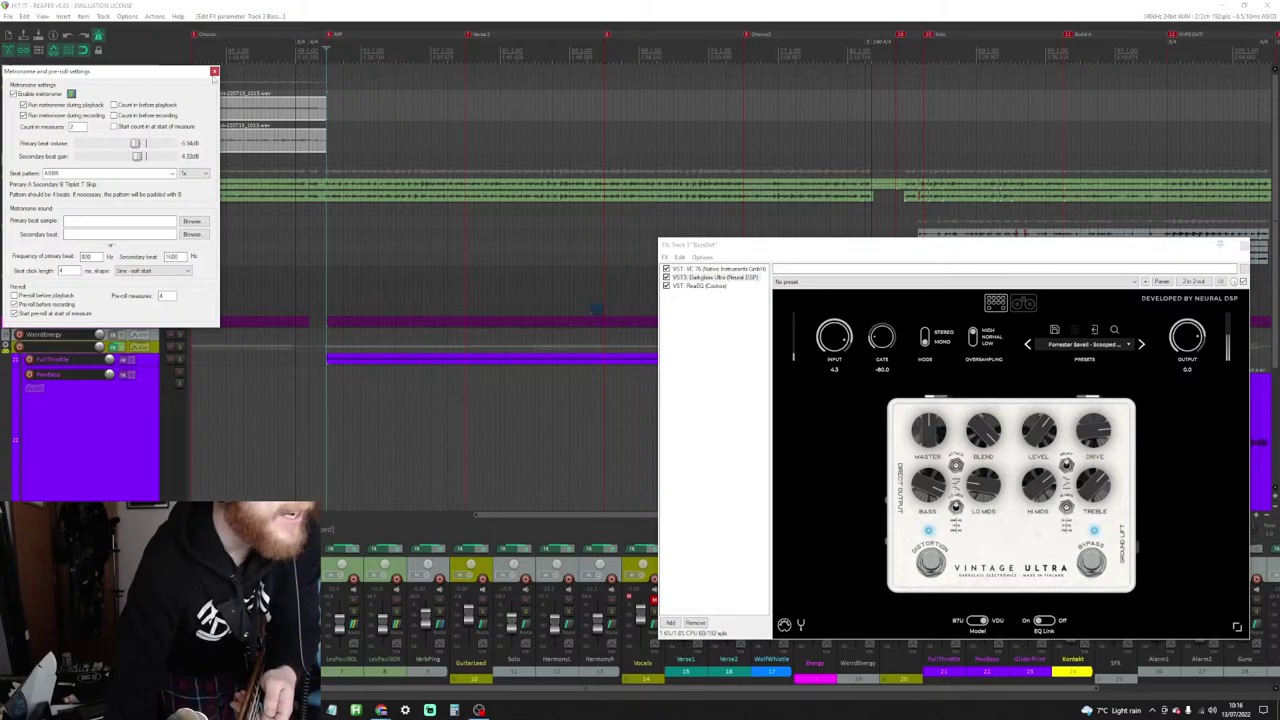
left_click(214, 71)
key("ctrl+r")
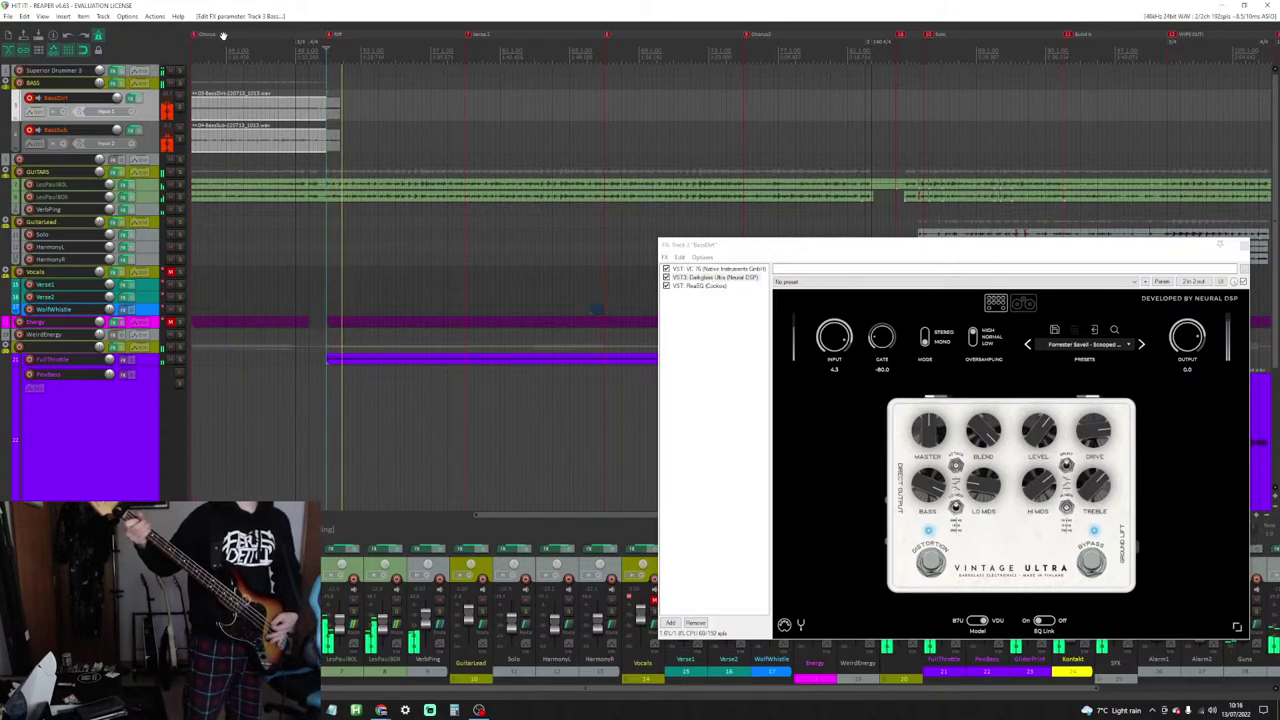
key("space")
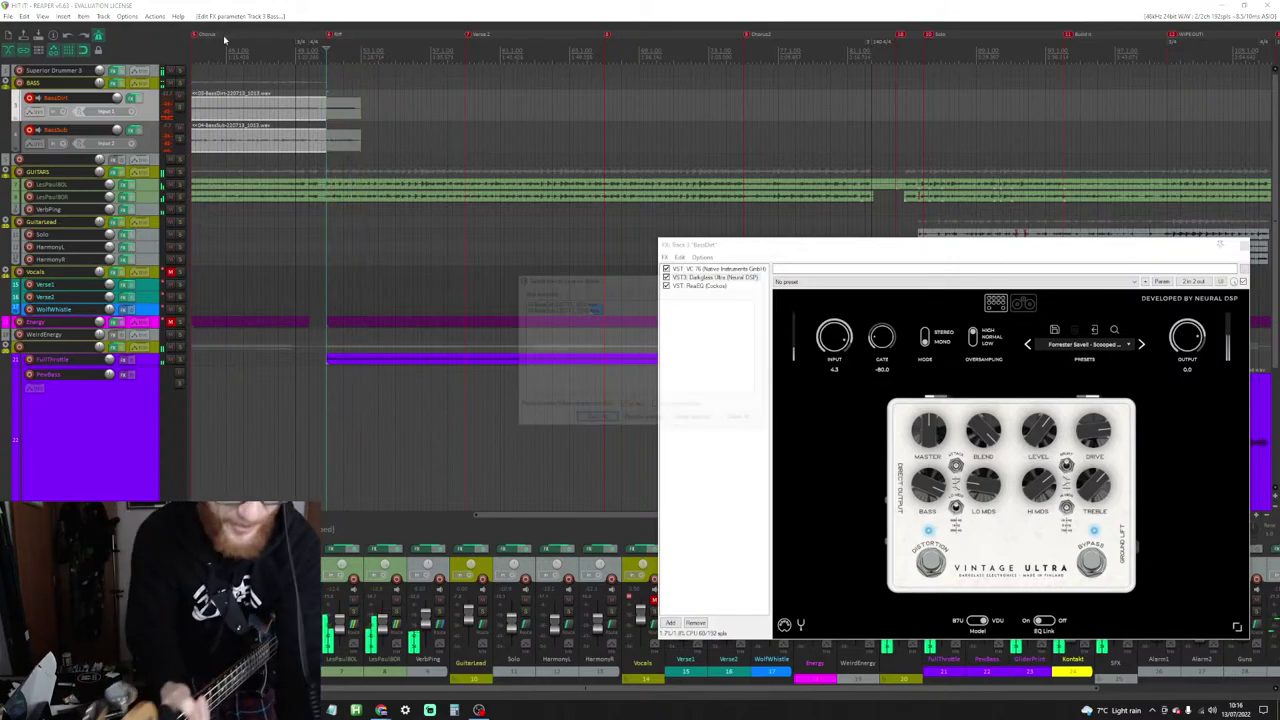
key("alt+d")
Step: Retry the riff section on BassDirt and BassSub twice more, discarding both recordings
key("ctrl+r")
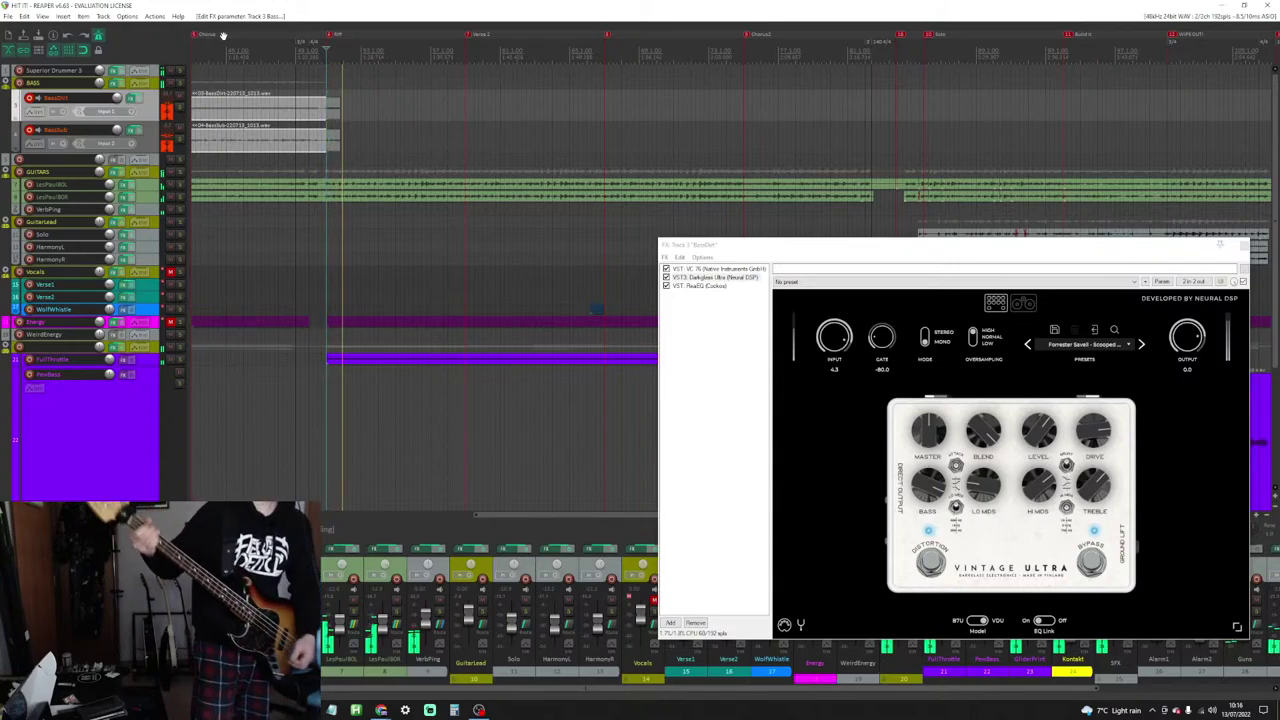
key("space")
key("Return")
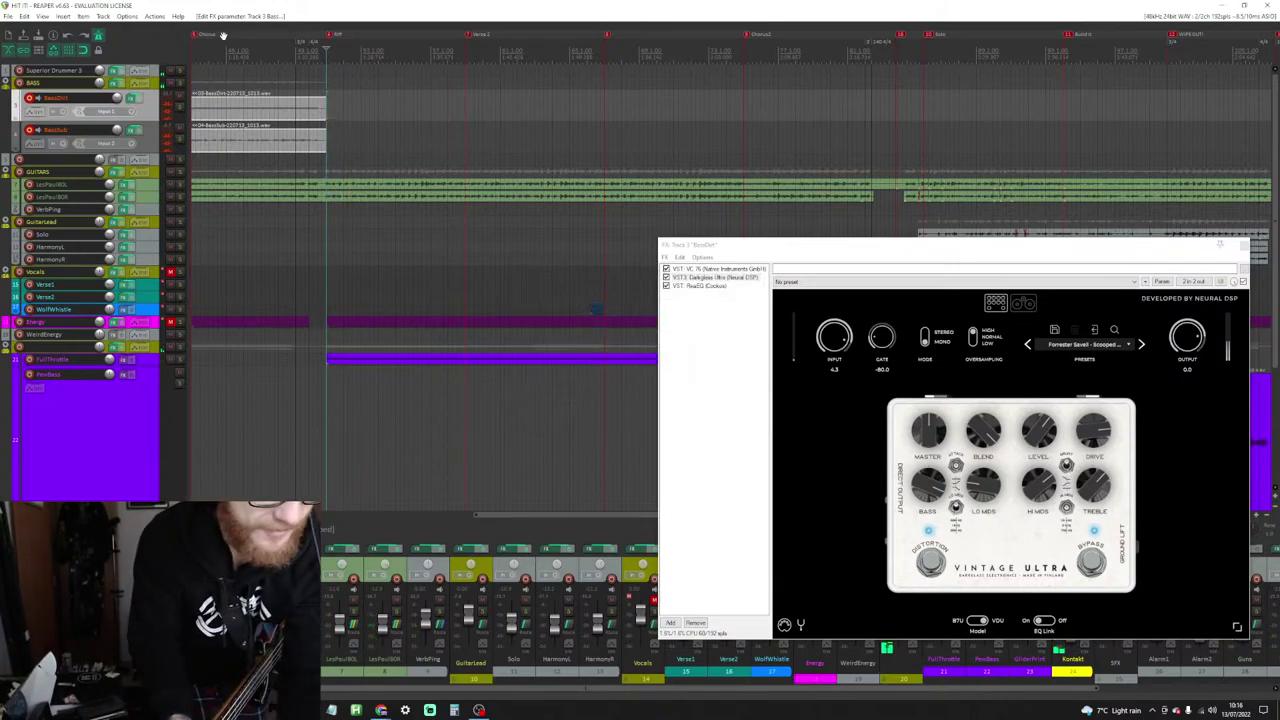
key("ctrl+r")
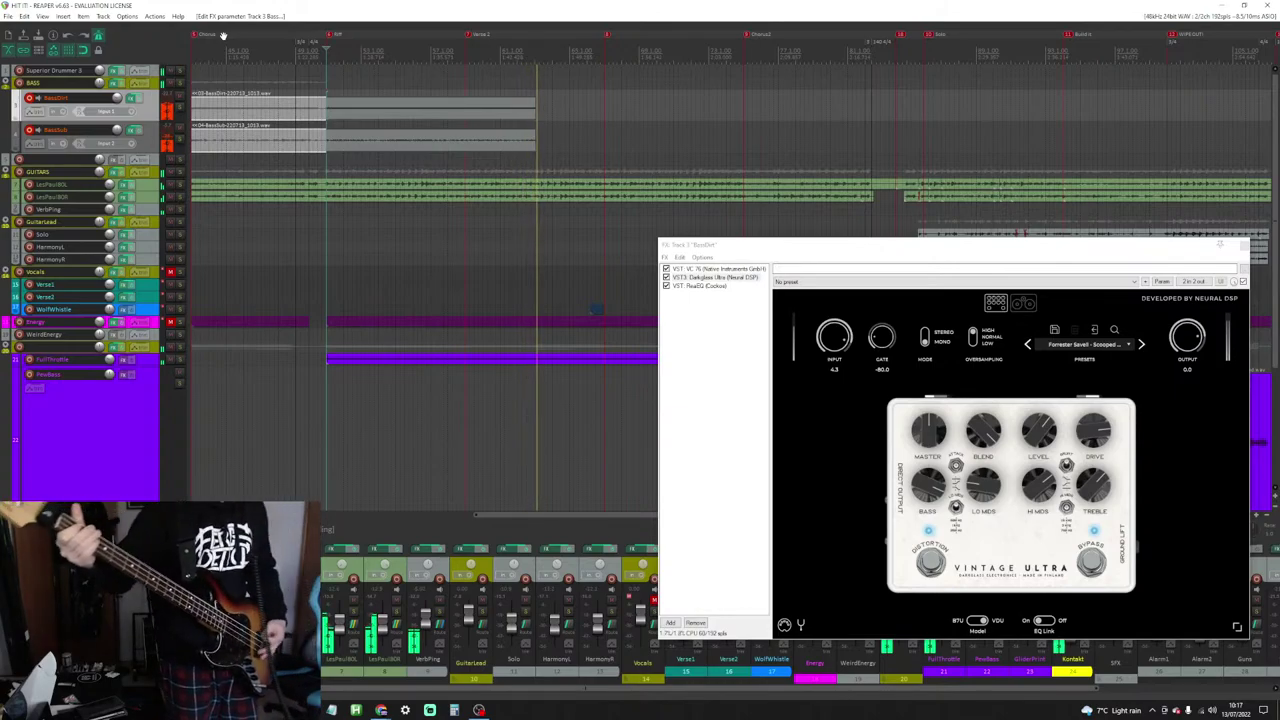
key("space")
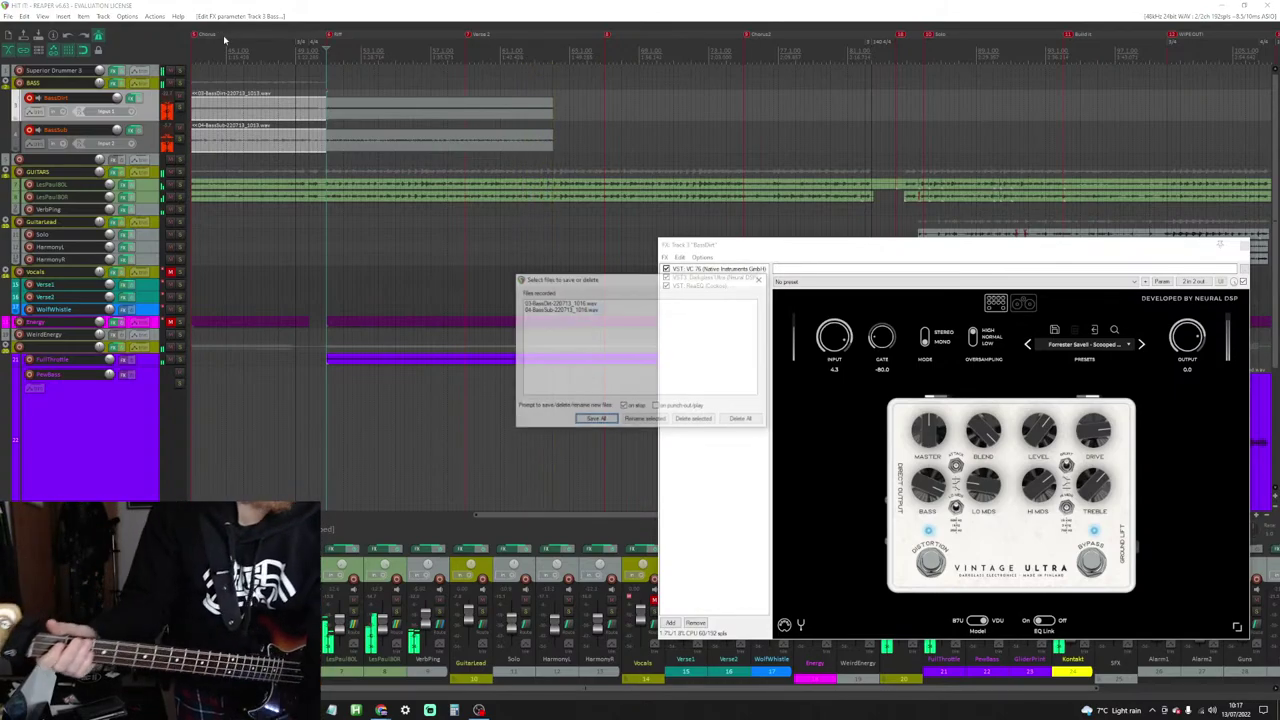
key("Escape")
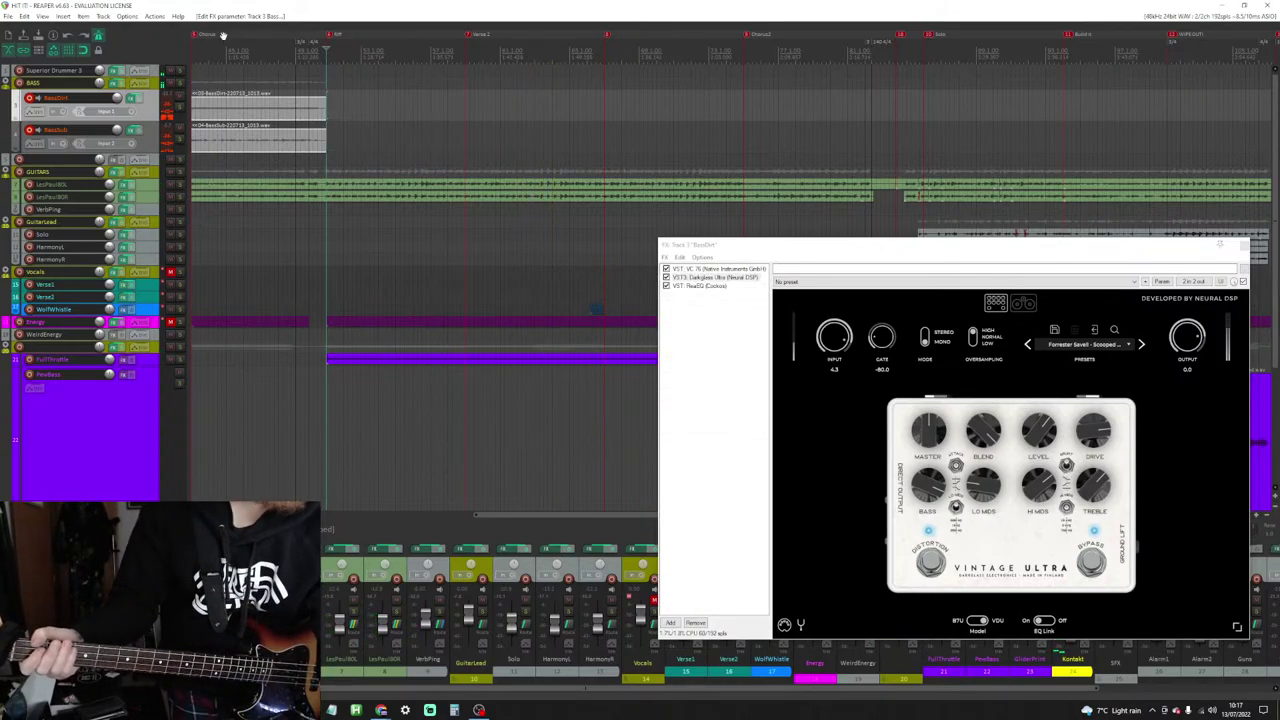
Step: Record the bass from the Riff marker, keep the take and trim its end back to the Chorus2 marker
key("space")
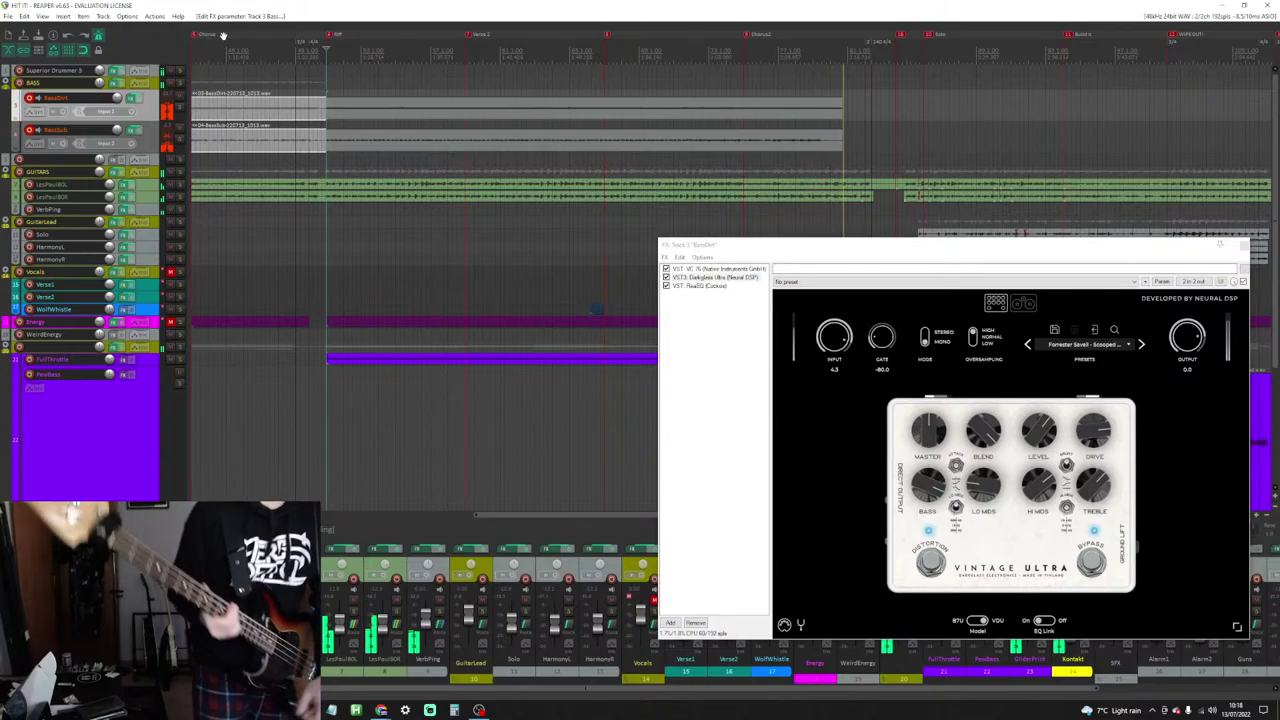
key("space")
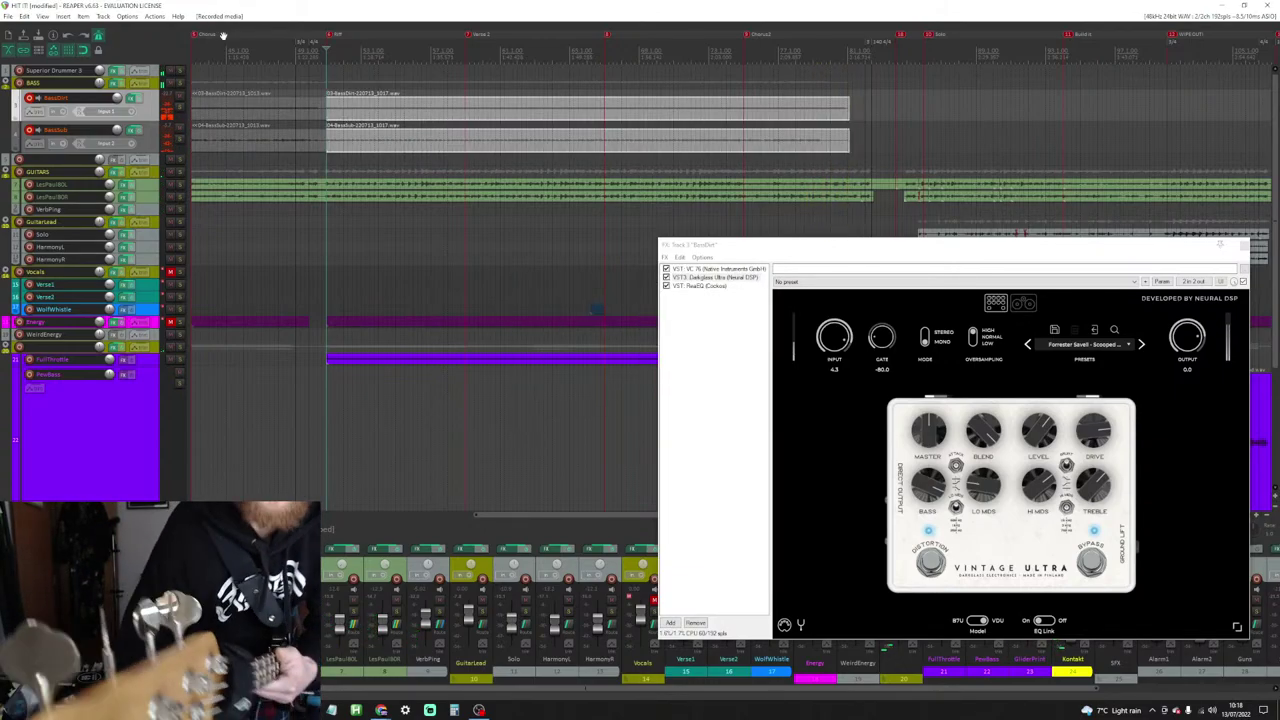
left_click_drag(845, 117, 801, 116)
key("ctrl+z")
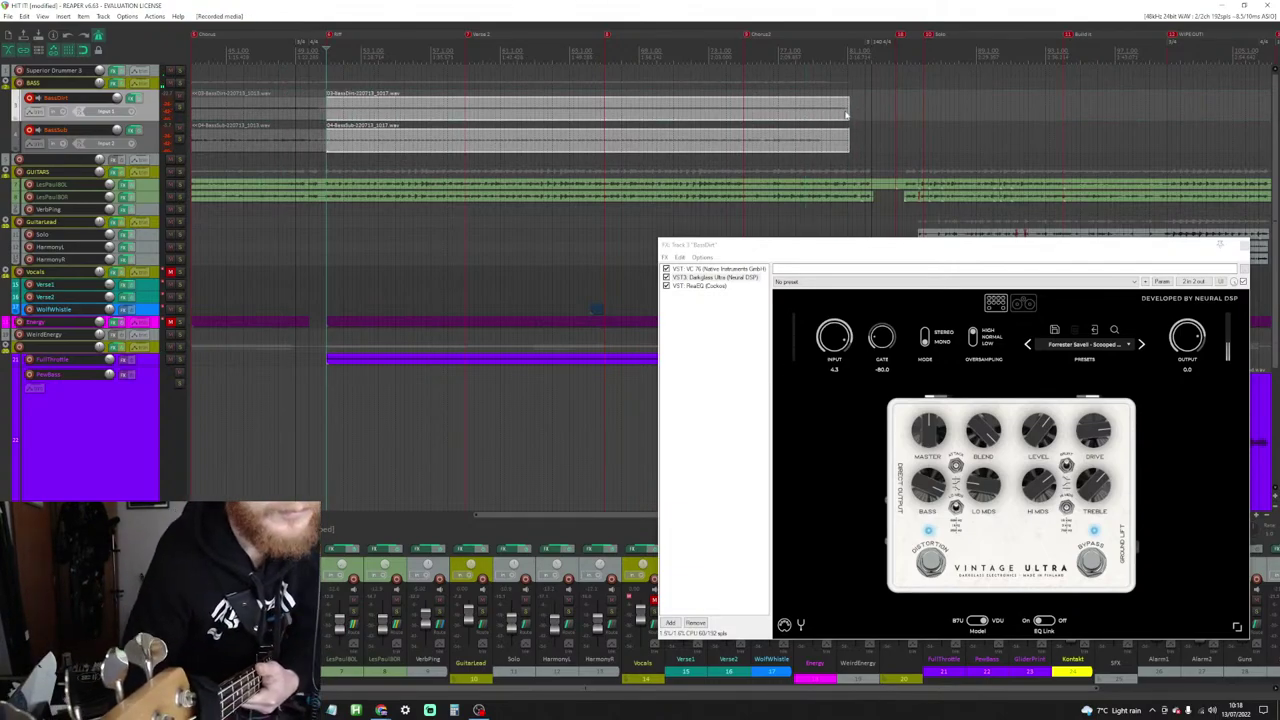
left_click_drag(845, 115, 743, 116)
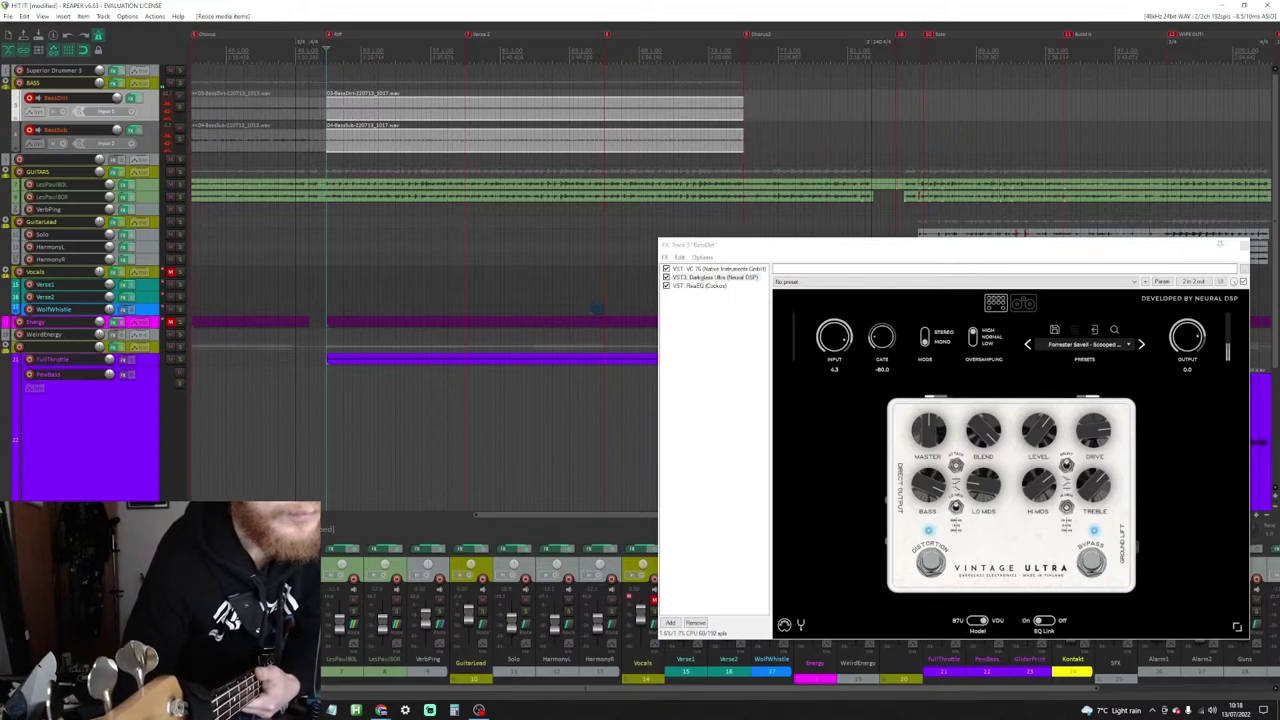
Step: Place the edit cursor at the Chorus2 marker and try two bass takes from there, deleting the files of both
left_click(742, 45)
key("space")
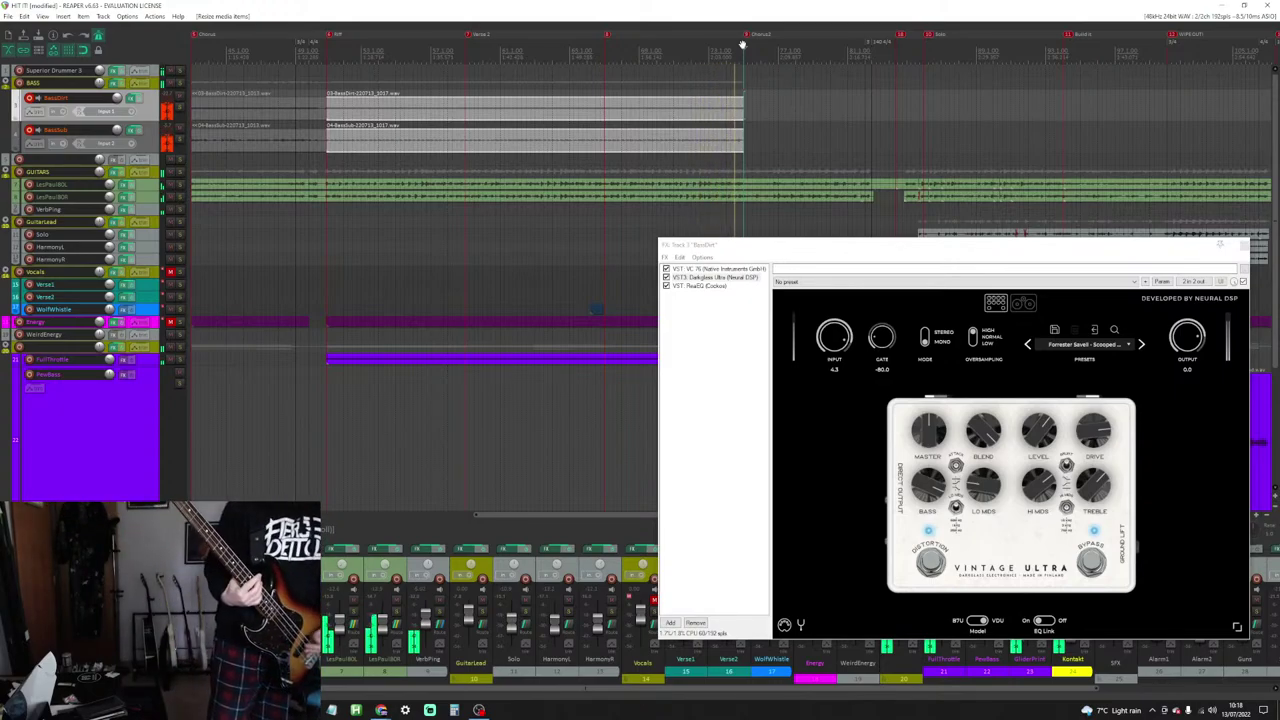
key("space")
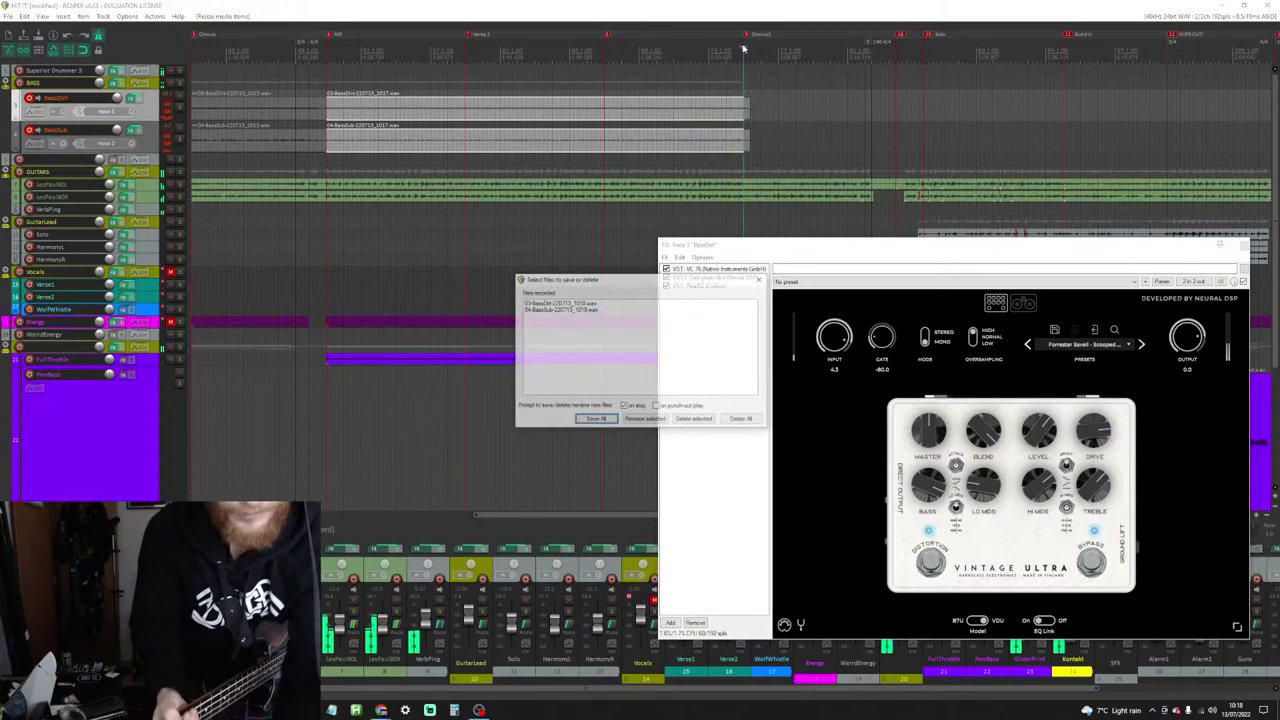
key("Return")
key("space")
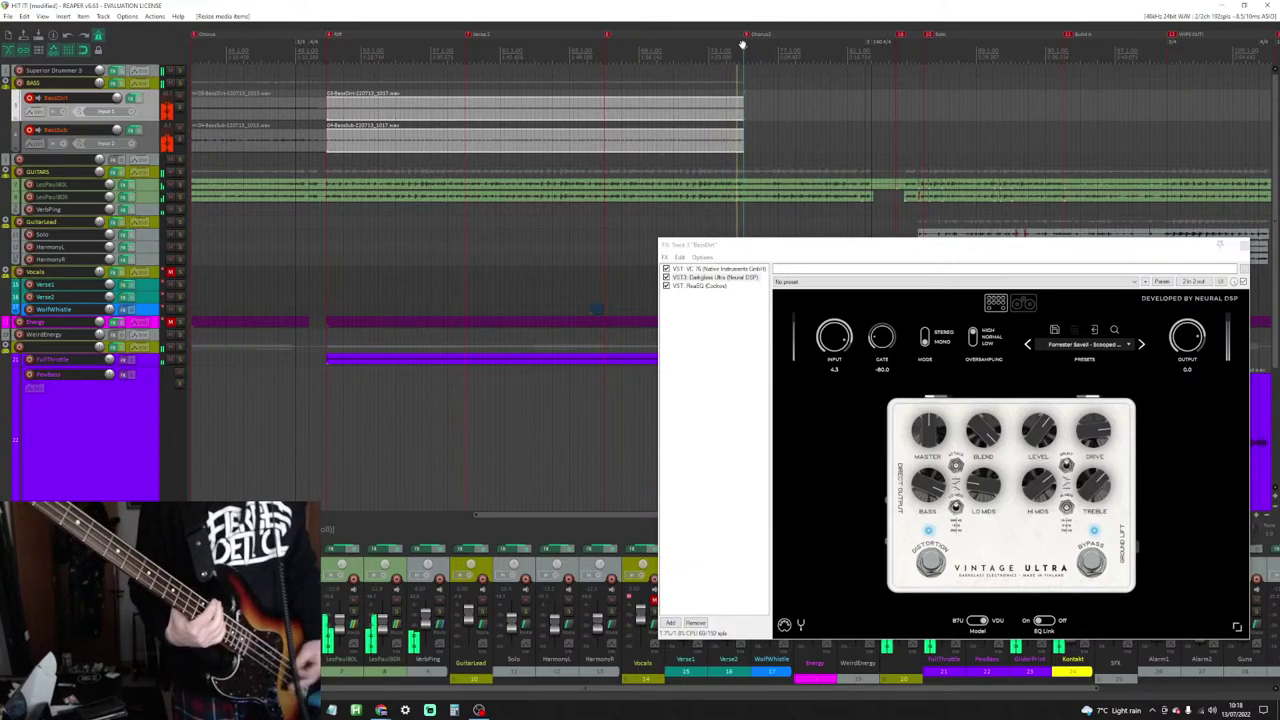
key("space")
key("Return")
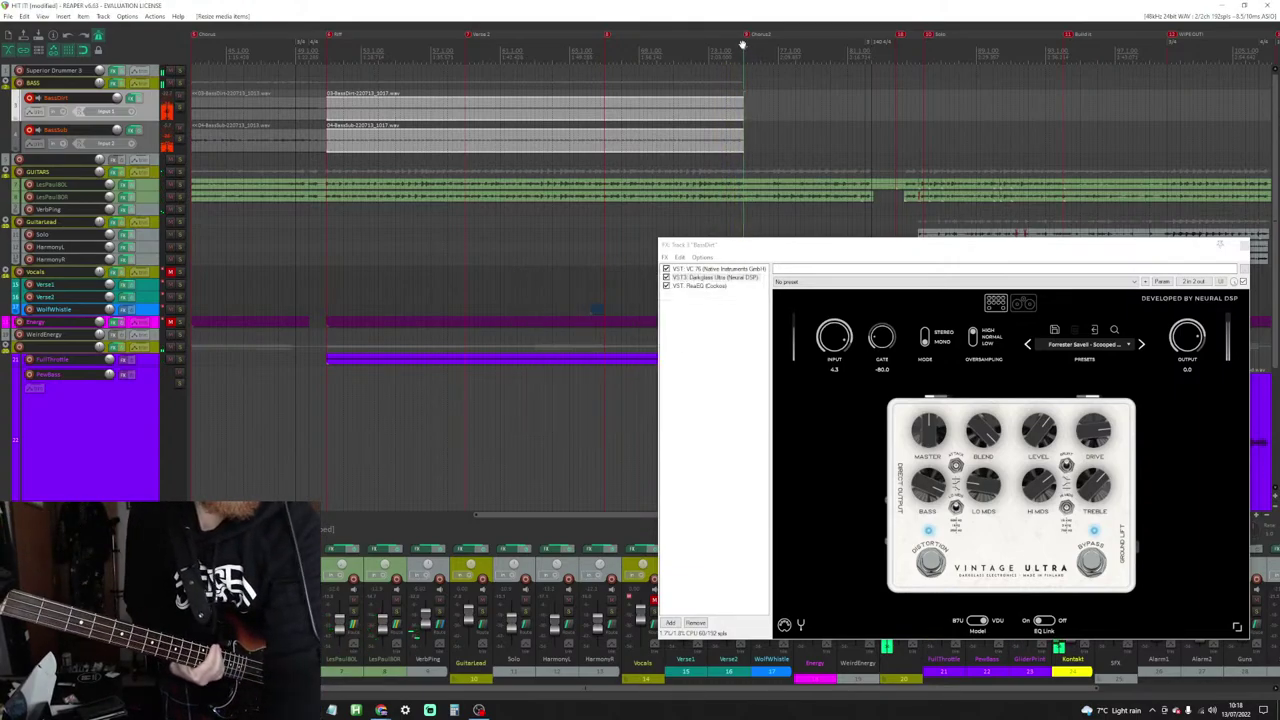
Step: Retry the bass recording from the Chorus2 marker several more times on BassDirt and BassSub, deleting the files of every take
key("space")
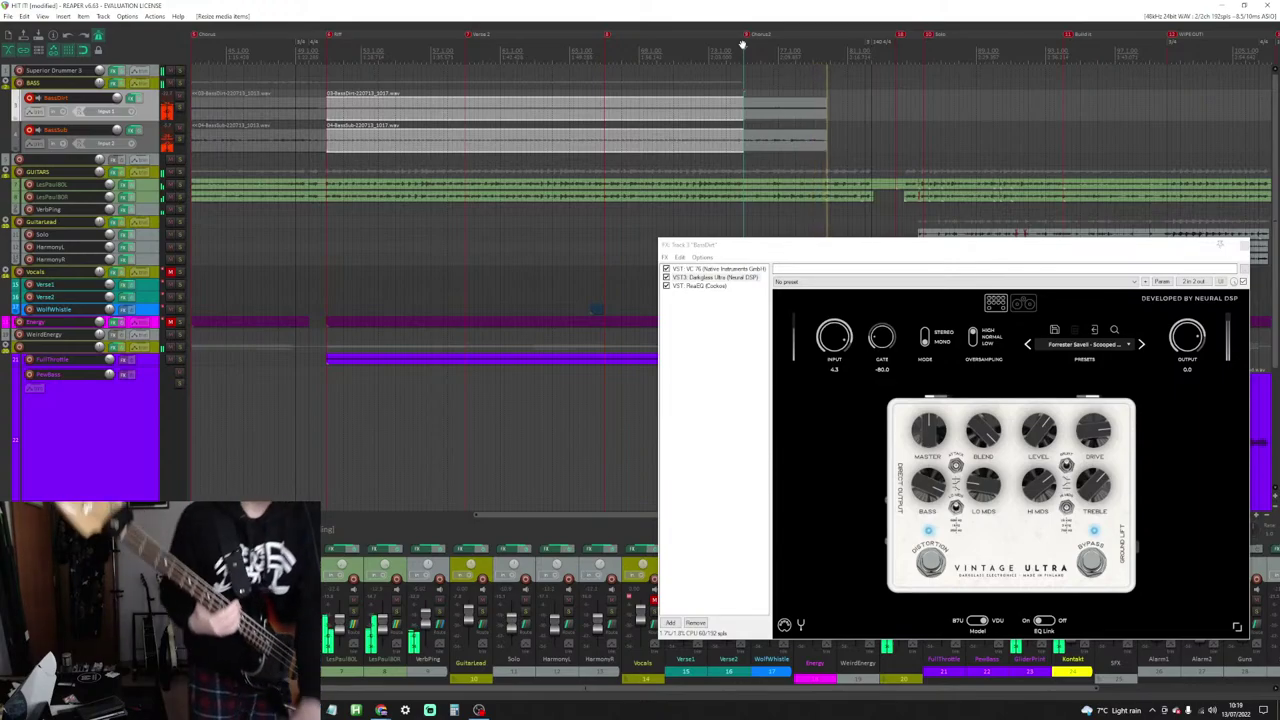
key("space")
key("alt+d")
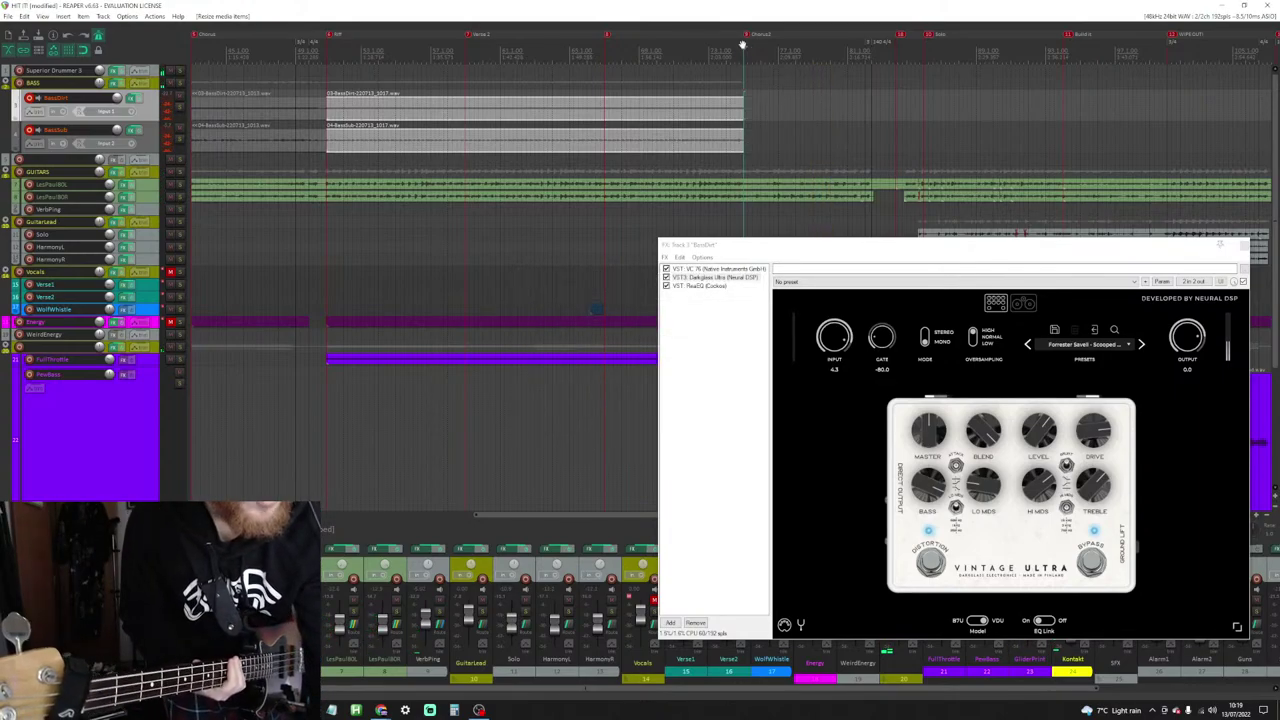
key("ctrl+r")
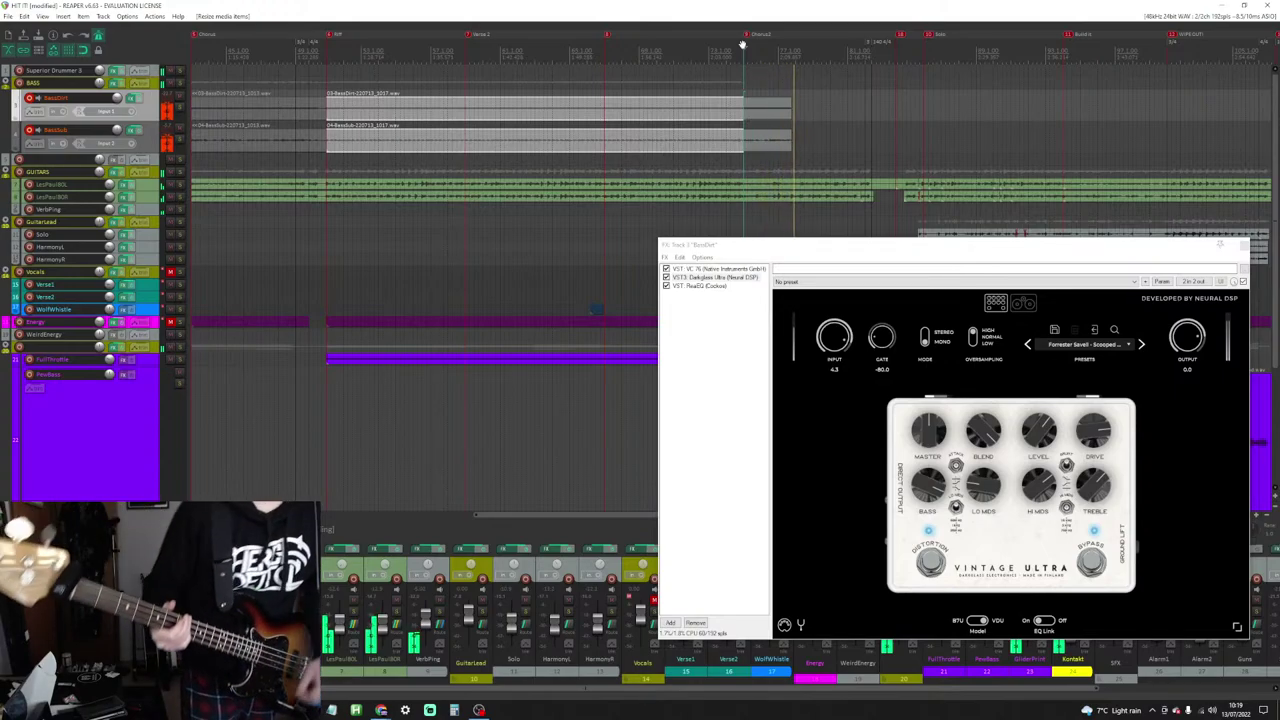
key("space")
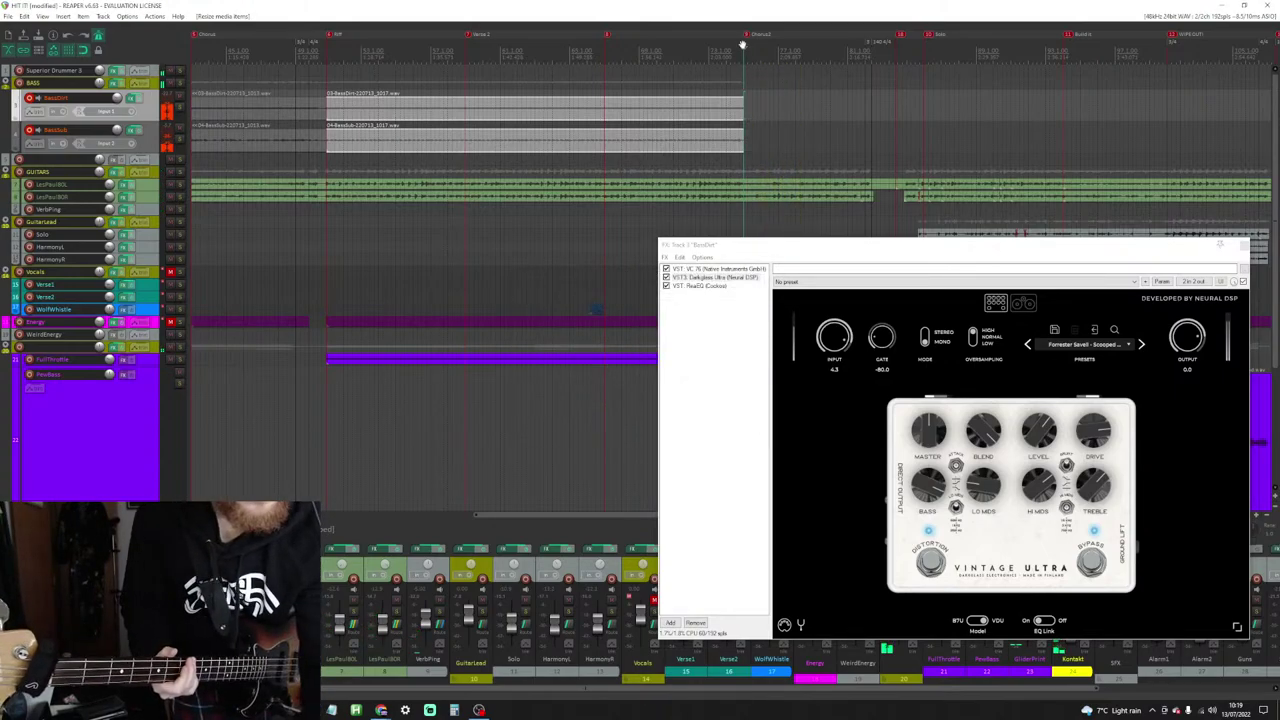
key("ctrl+r")
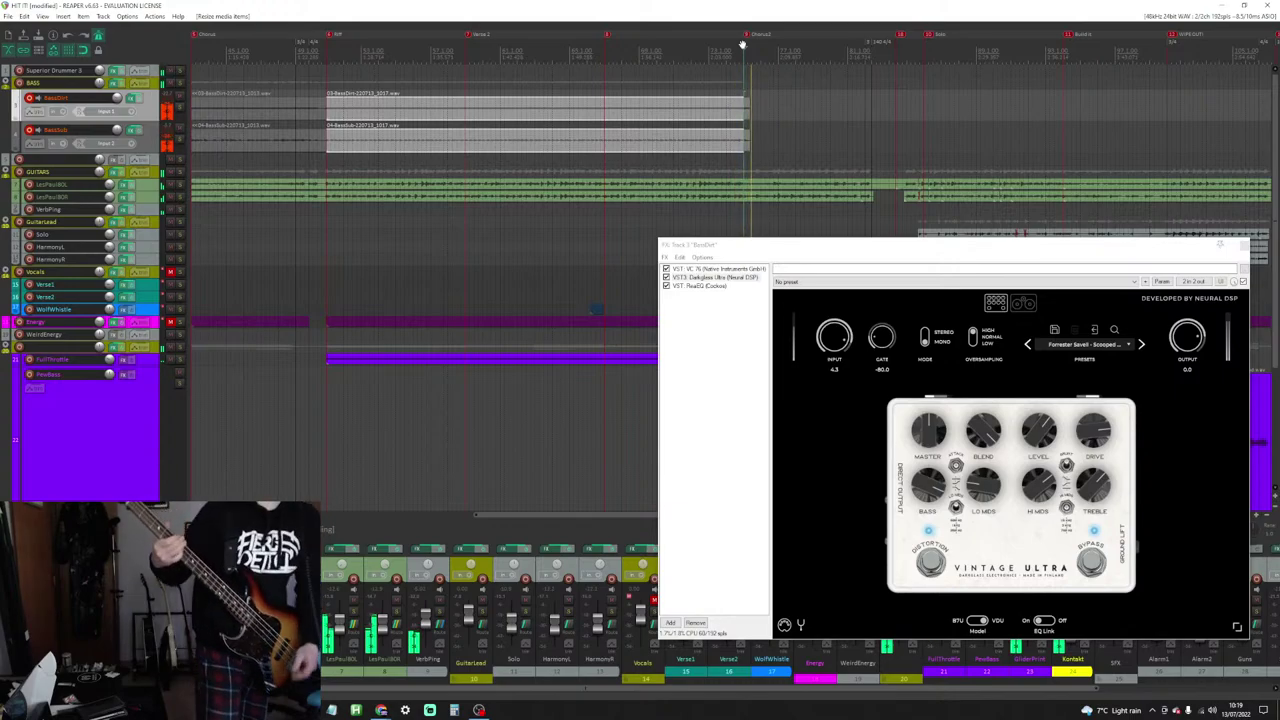
key("space")
key("Return")
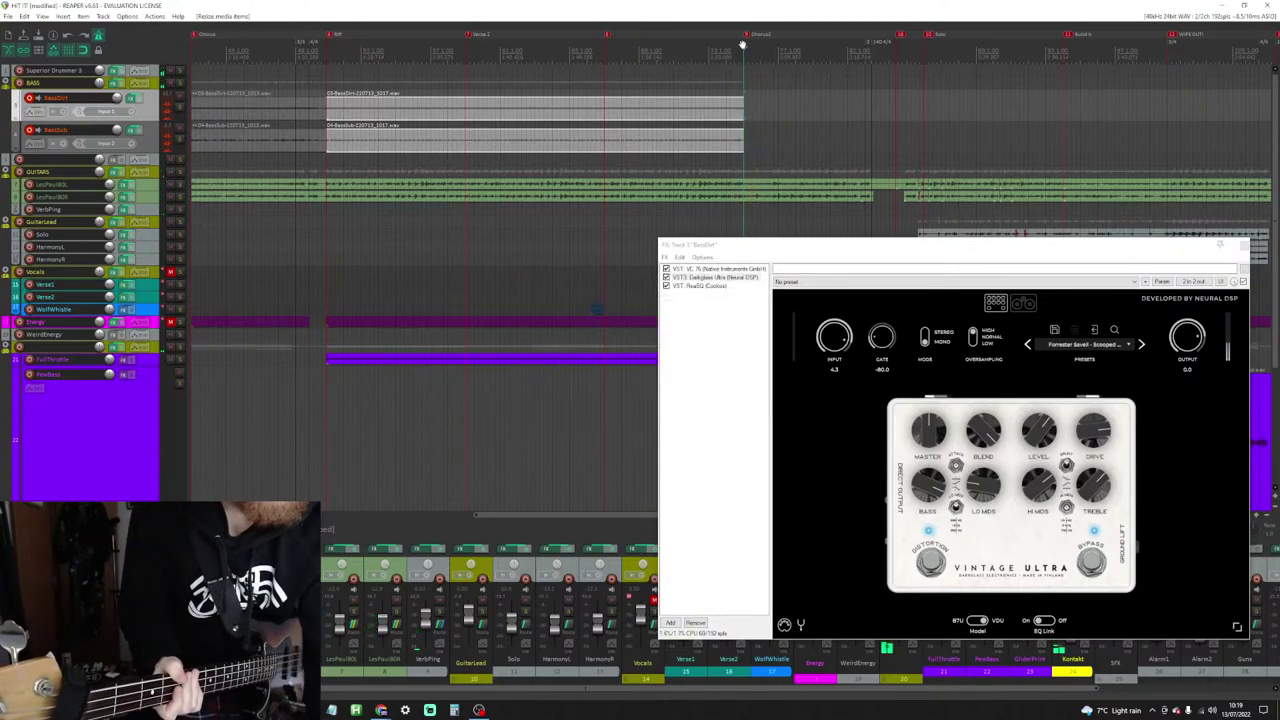
key("ctrl+r")
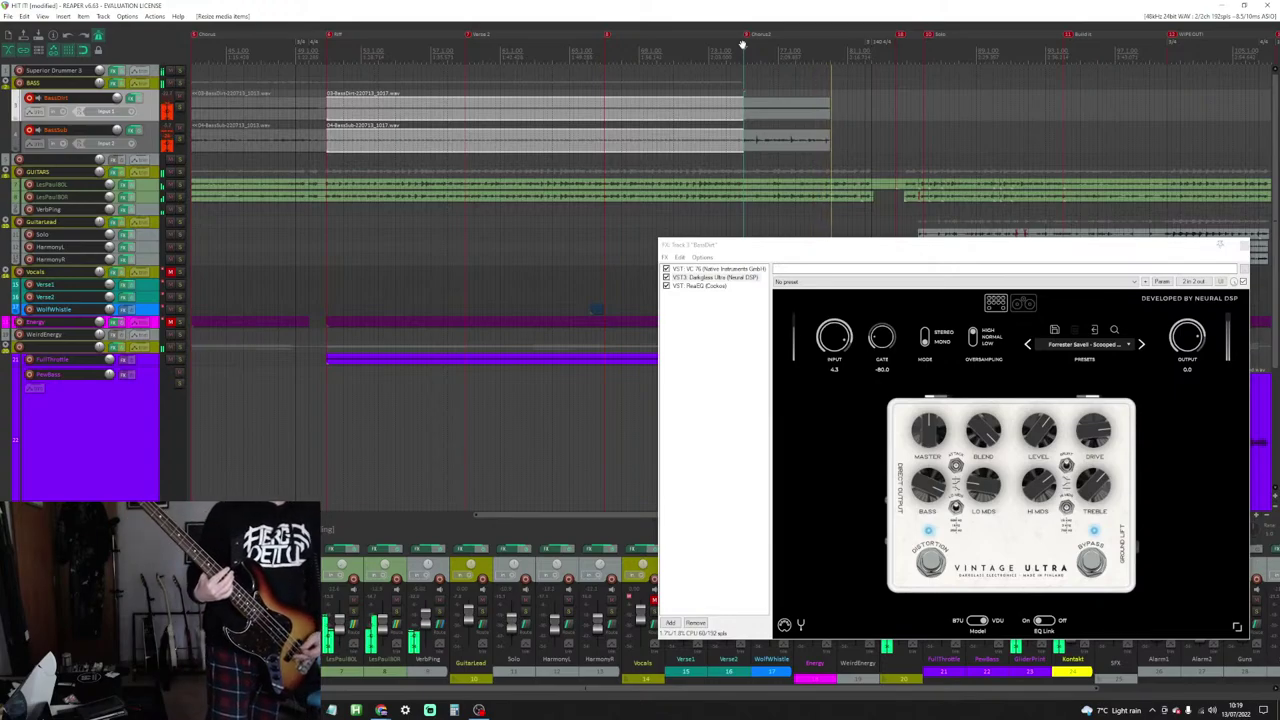
key("space")
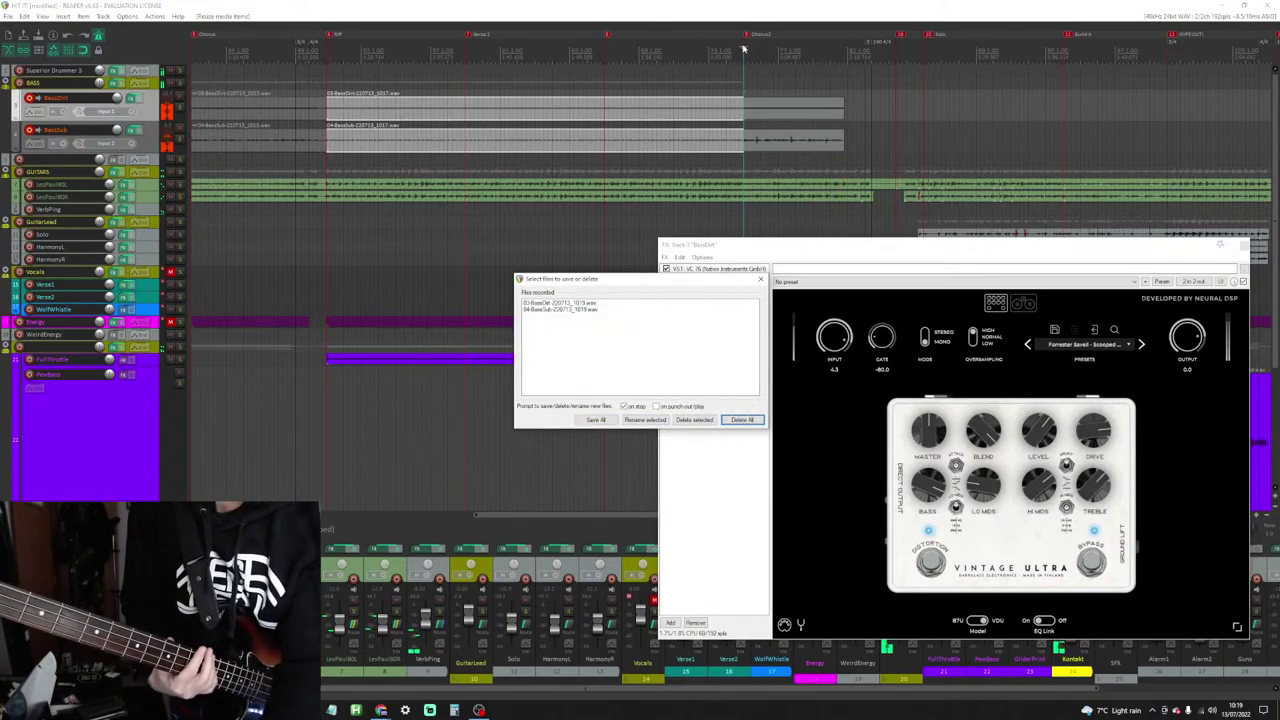
key("Escape")
Step: Record the bass from the Chorus2 marker, keep the take and trim its end back to where the lower guitar item stops
key("space")
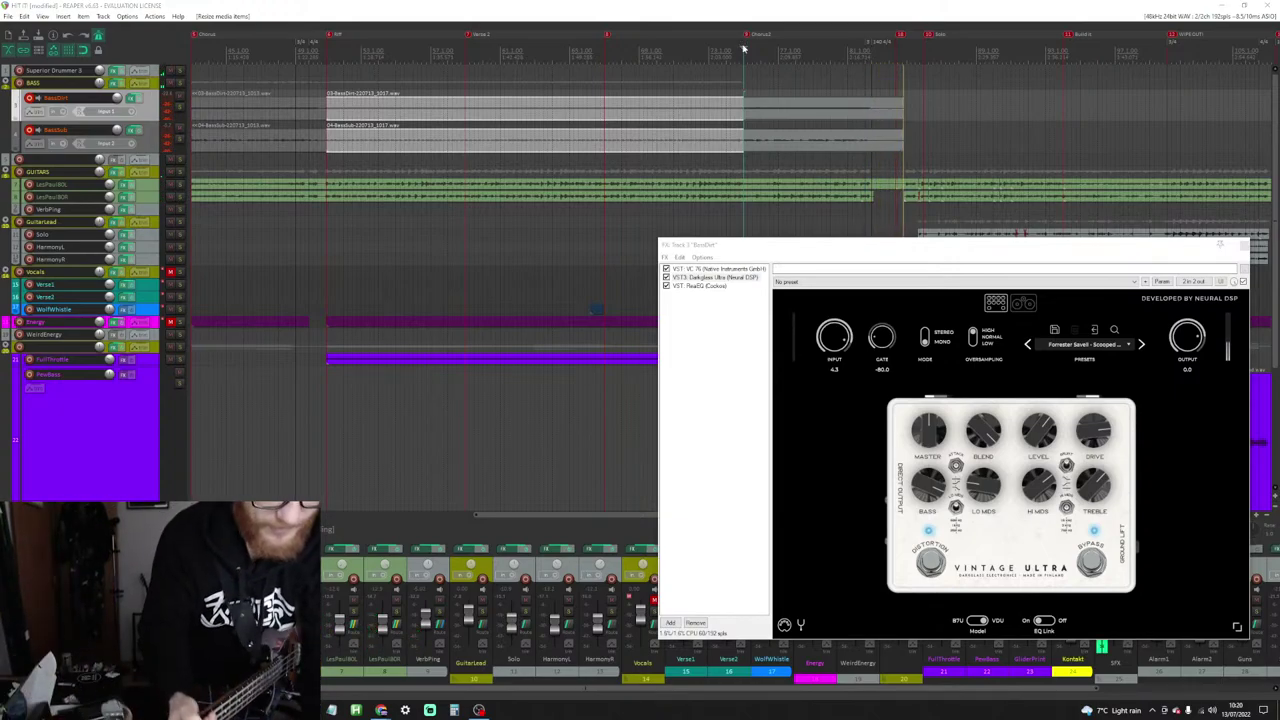
key("space")
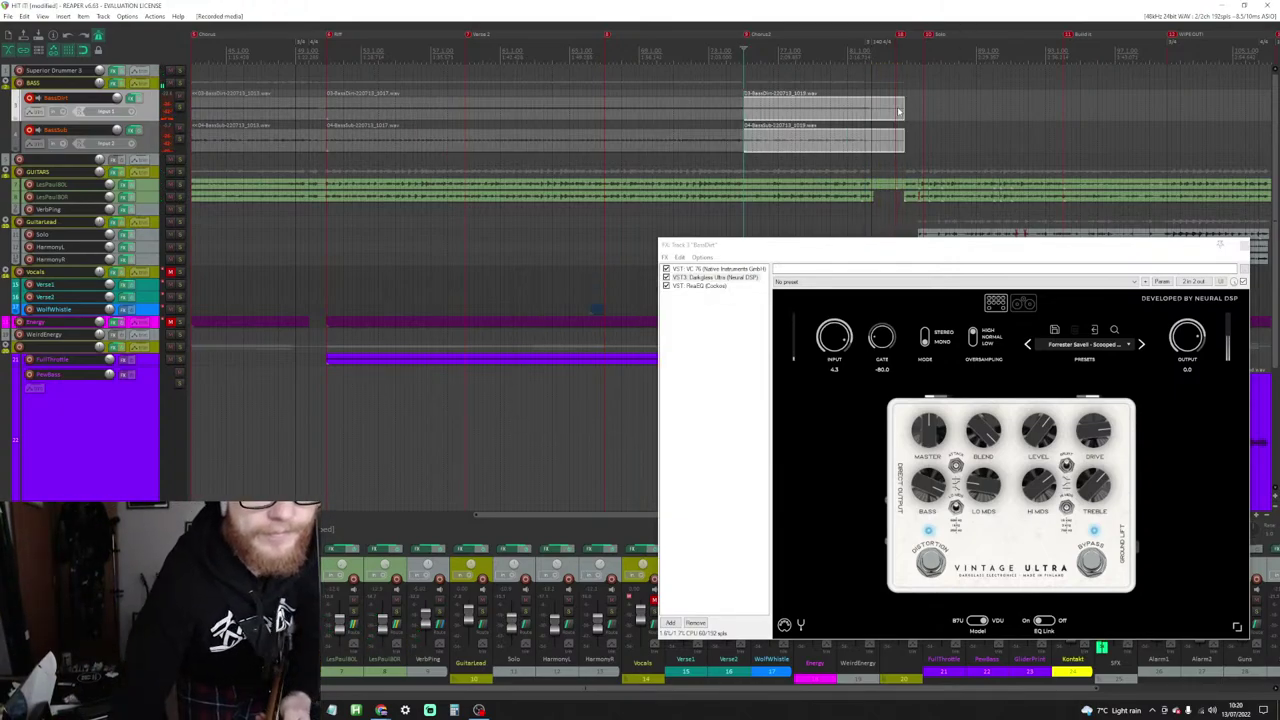
left_click_drag(898, 112, 871, 103)
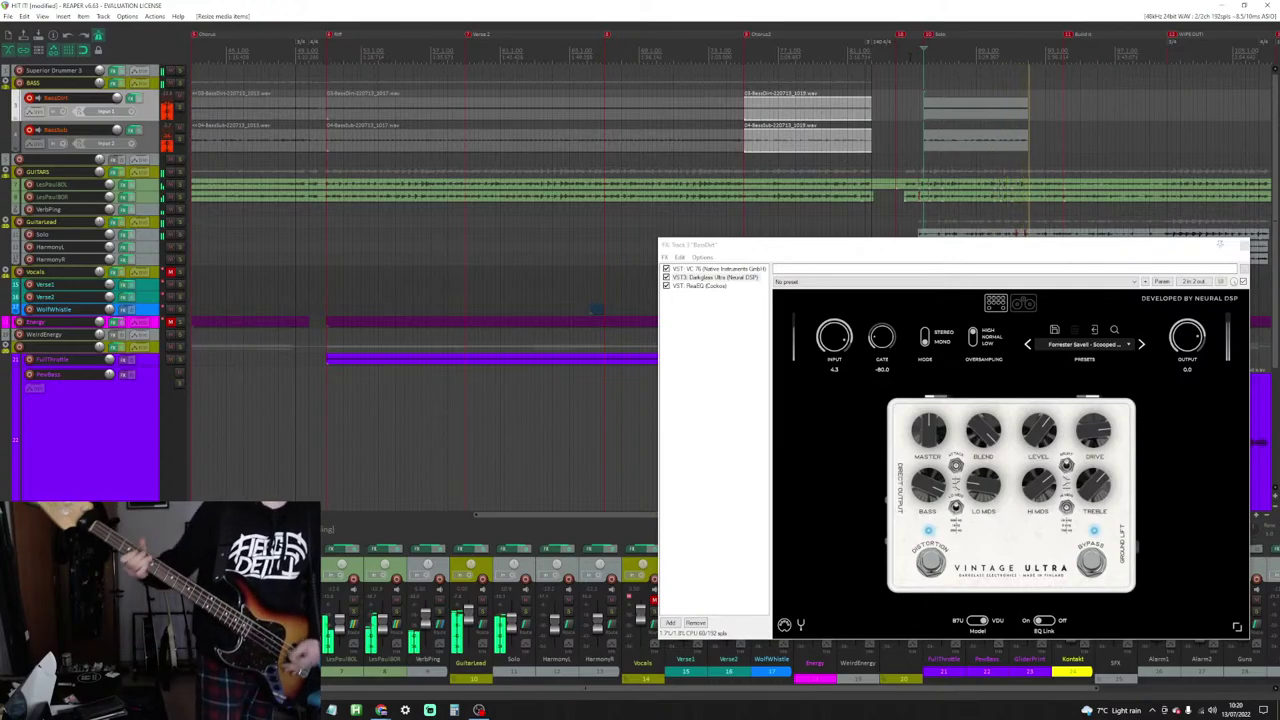
Step: Try two bass takes on BassDirt and BassSub from the Solo marker, deleting the recorded files of both
key("space")
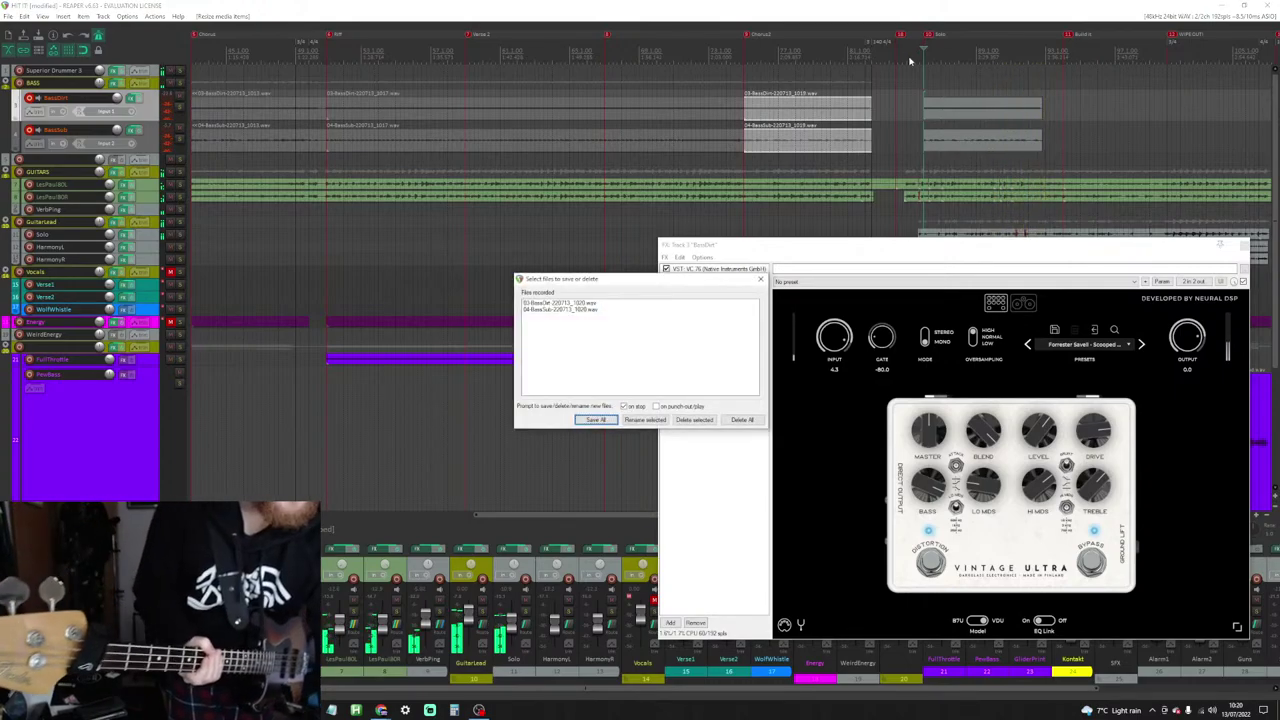
left_click(742, 419)
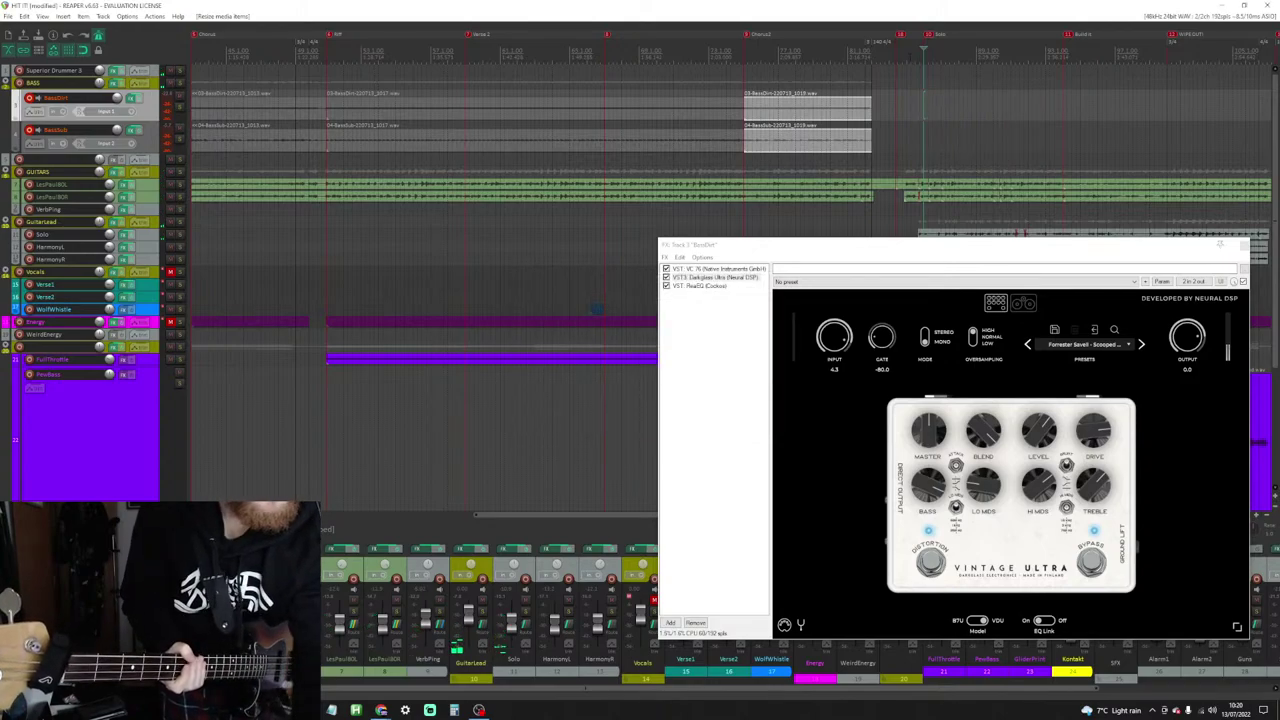
key("space")
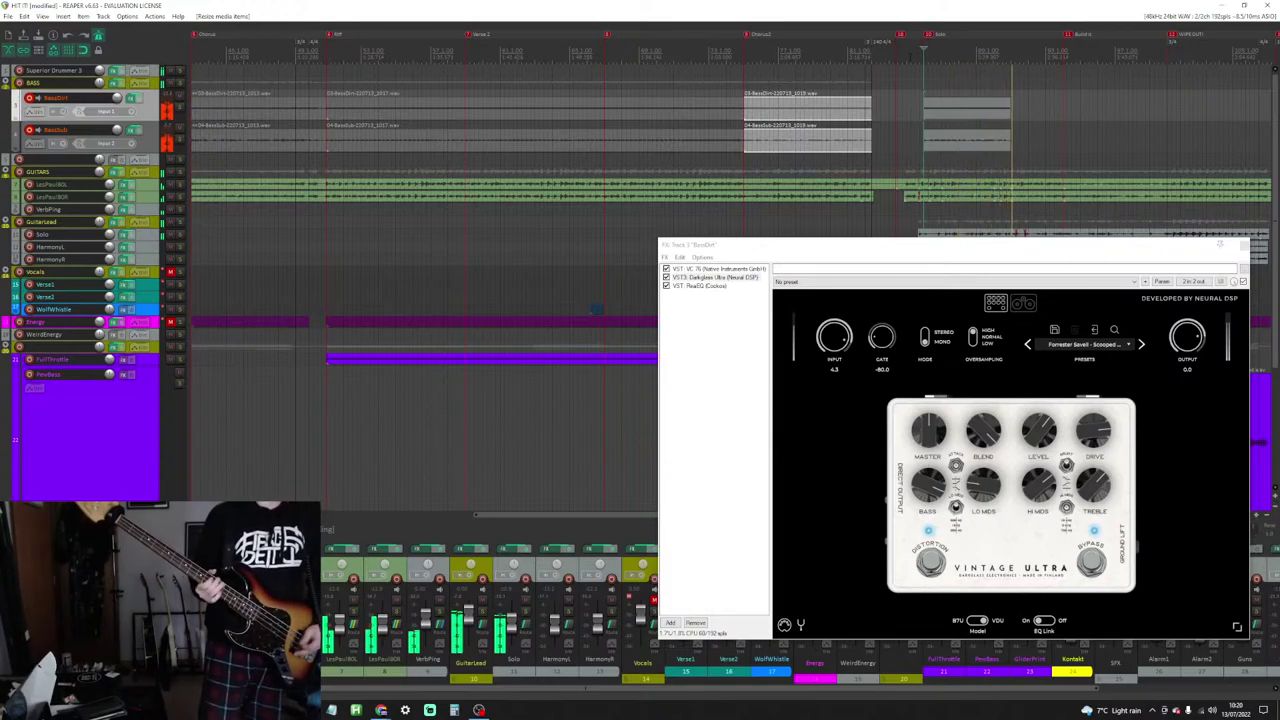
key("space")
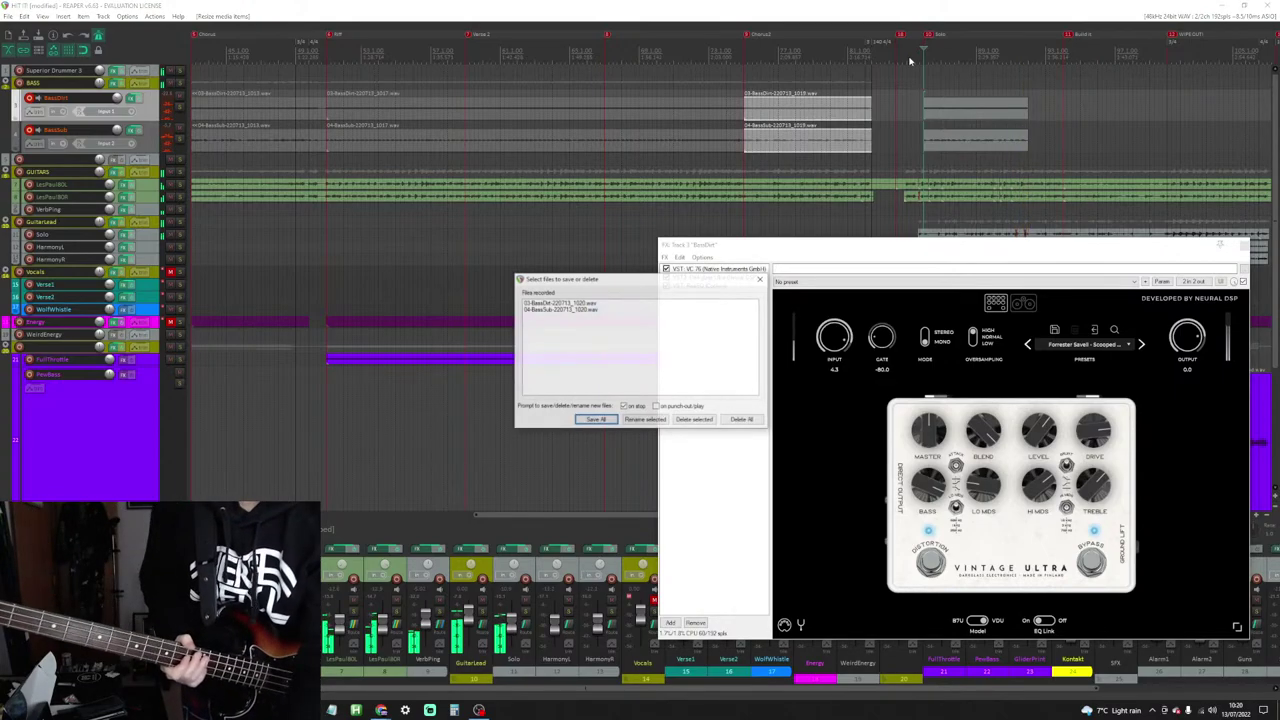
key("Return")
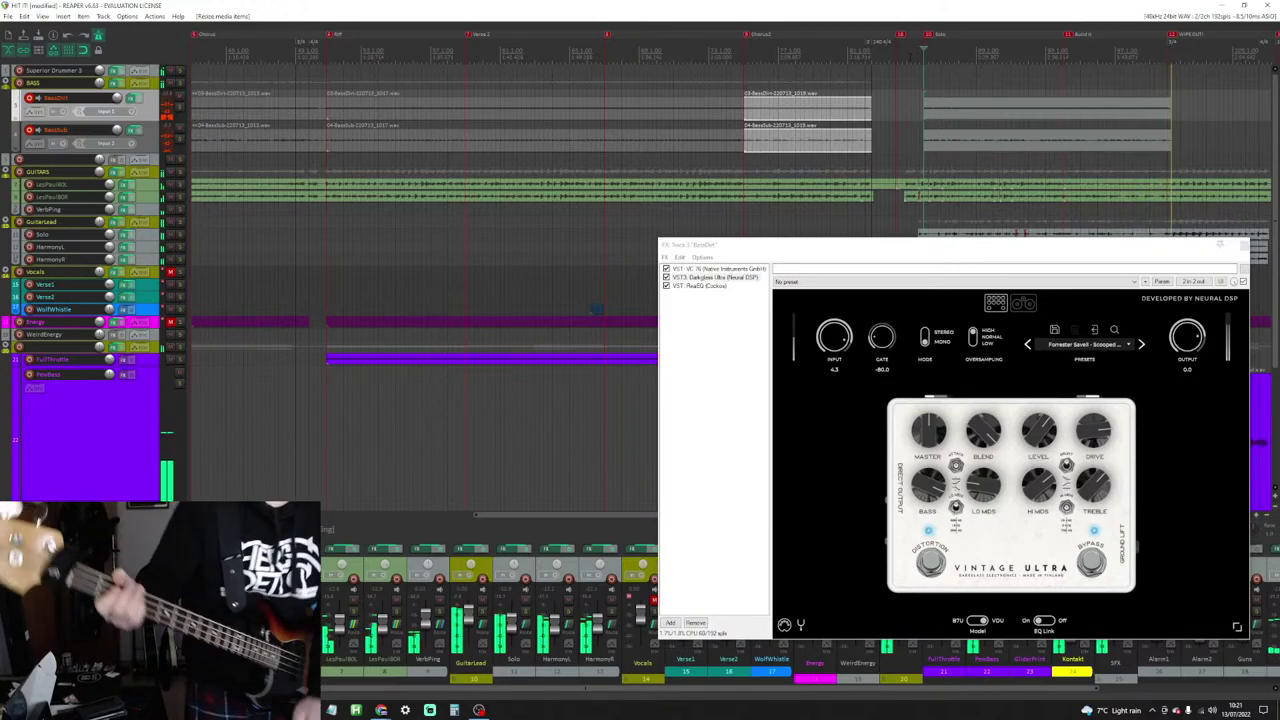
Step: Record and keep a bass take from the Solo marker, extend its start slightly earlier and trim its end to the WIPE OUT marker
key("space")
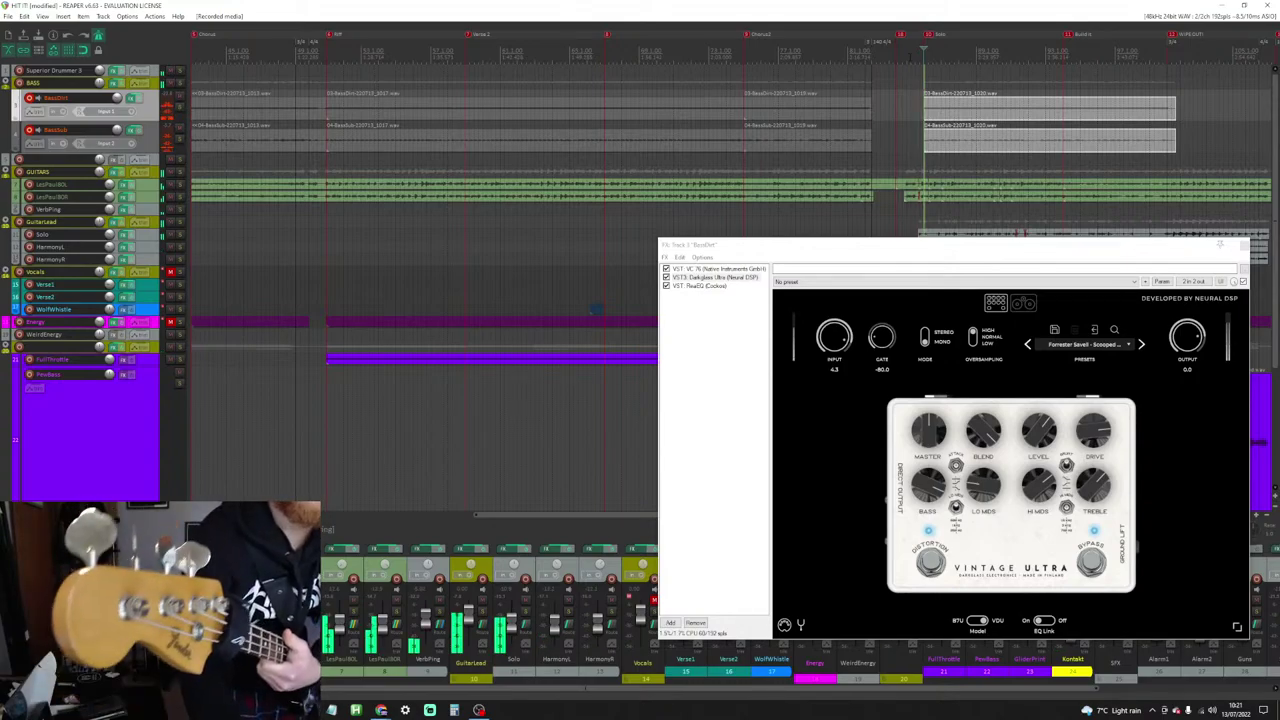
key("space")
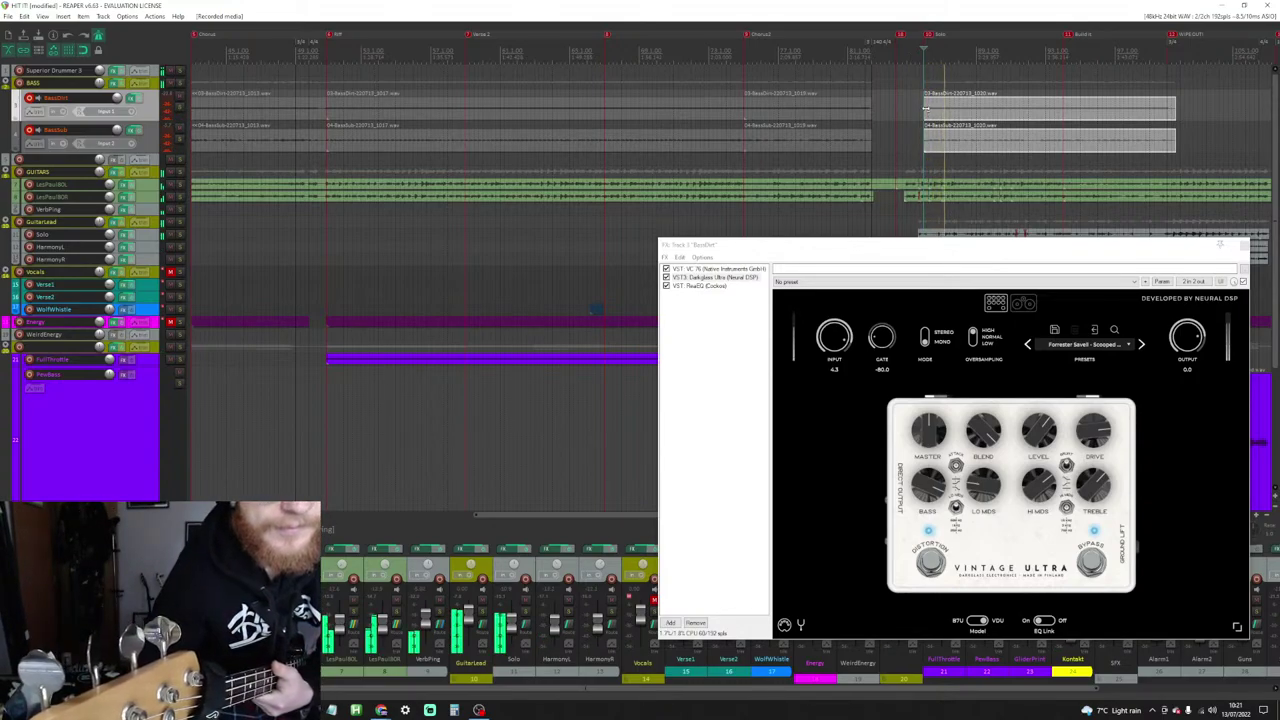
left_click_drag(924, 105, 920, 105)
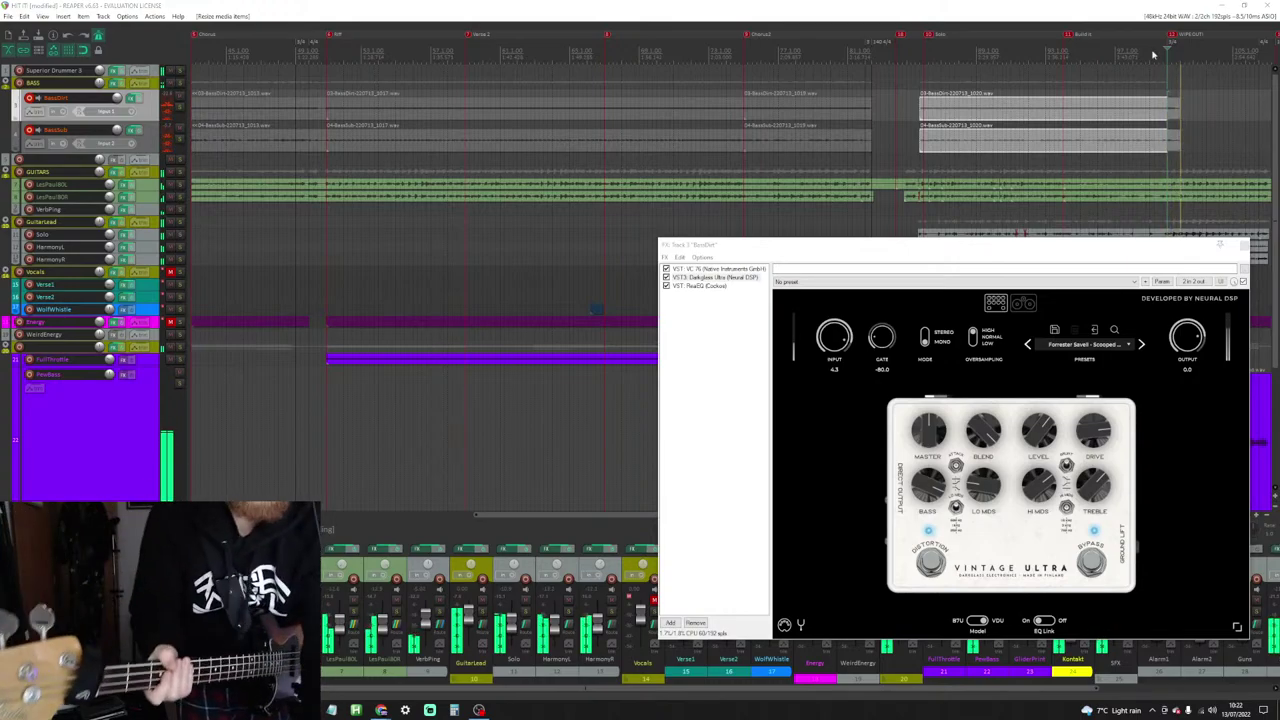
Step: Try three bass takes from the WIPE OUT marker on BassDirt and BassSub, deleting the files of each
key("space")
key("Tab")
key("Tab")
key("Tab")
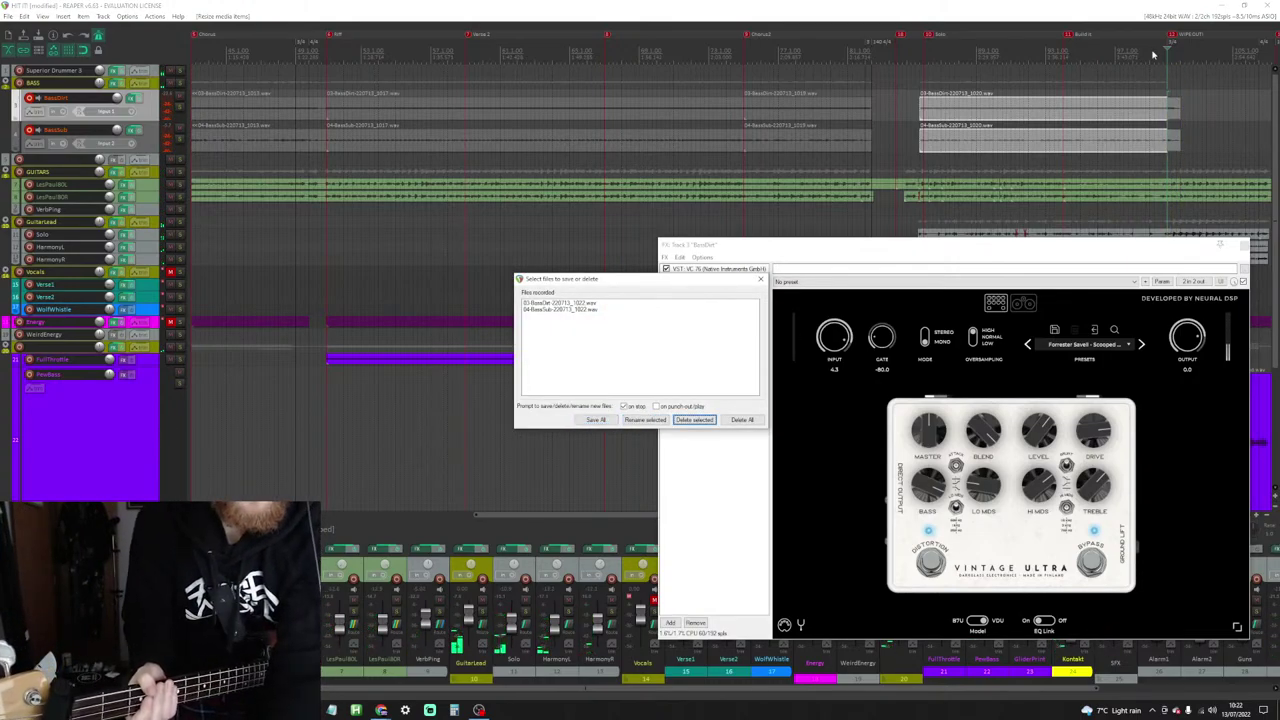
key("Return")
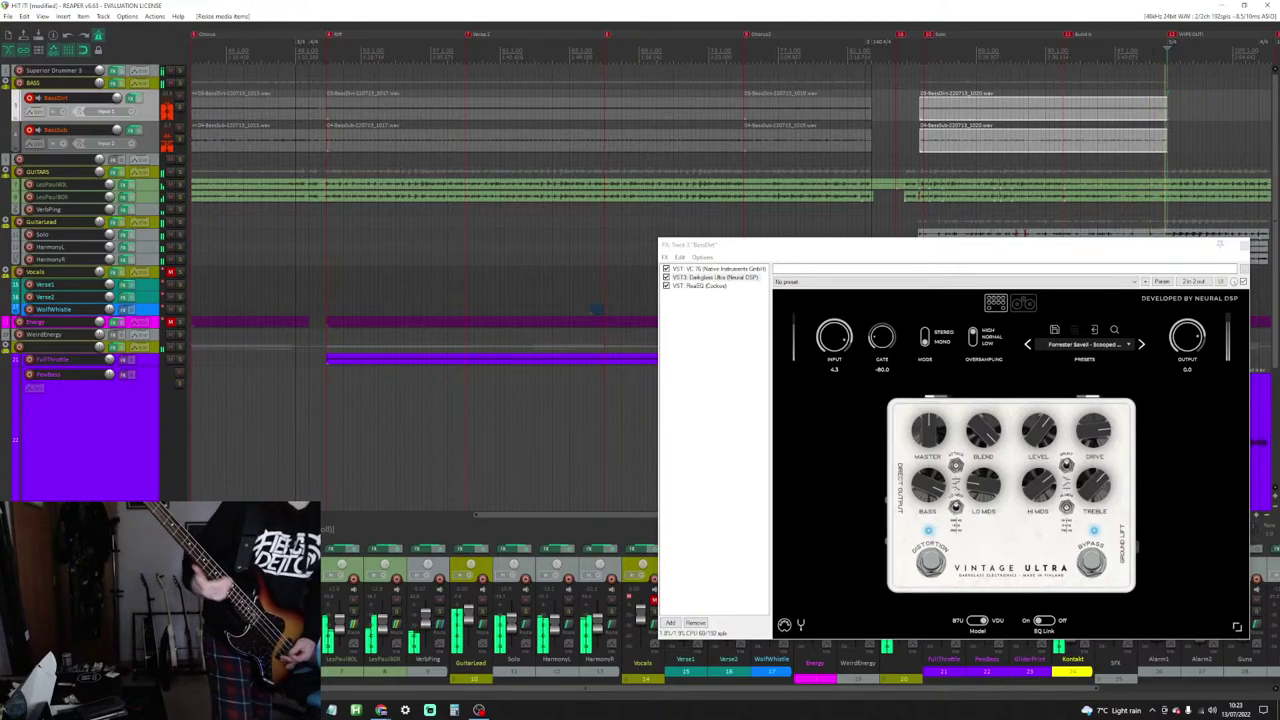
key("space")
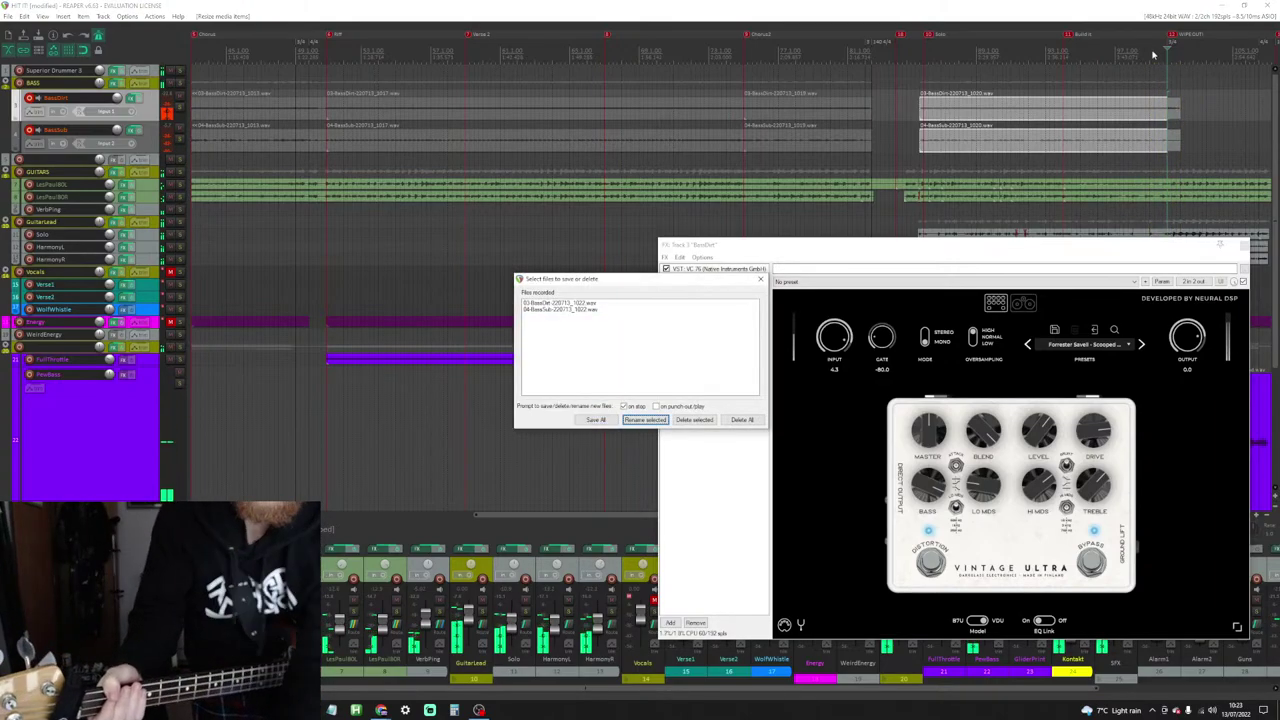
left_click(595, 419)
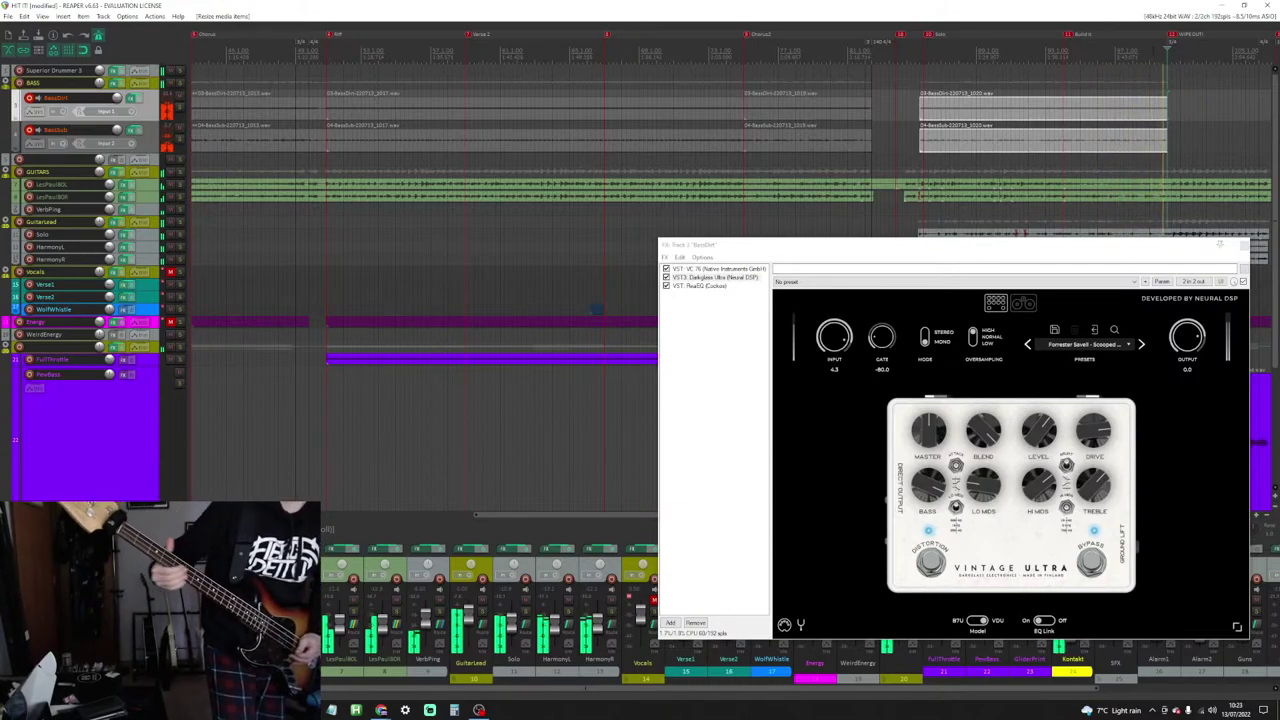
key("space")
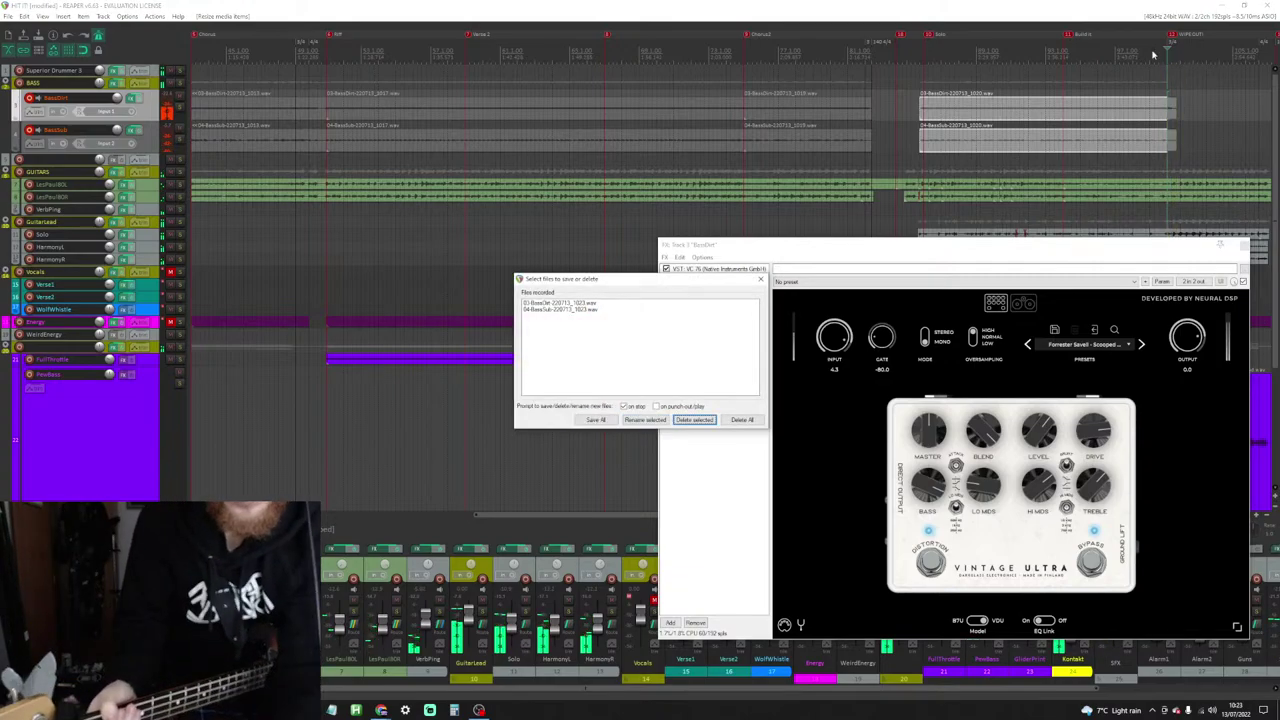
key("Return")
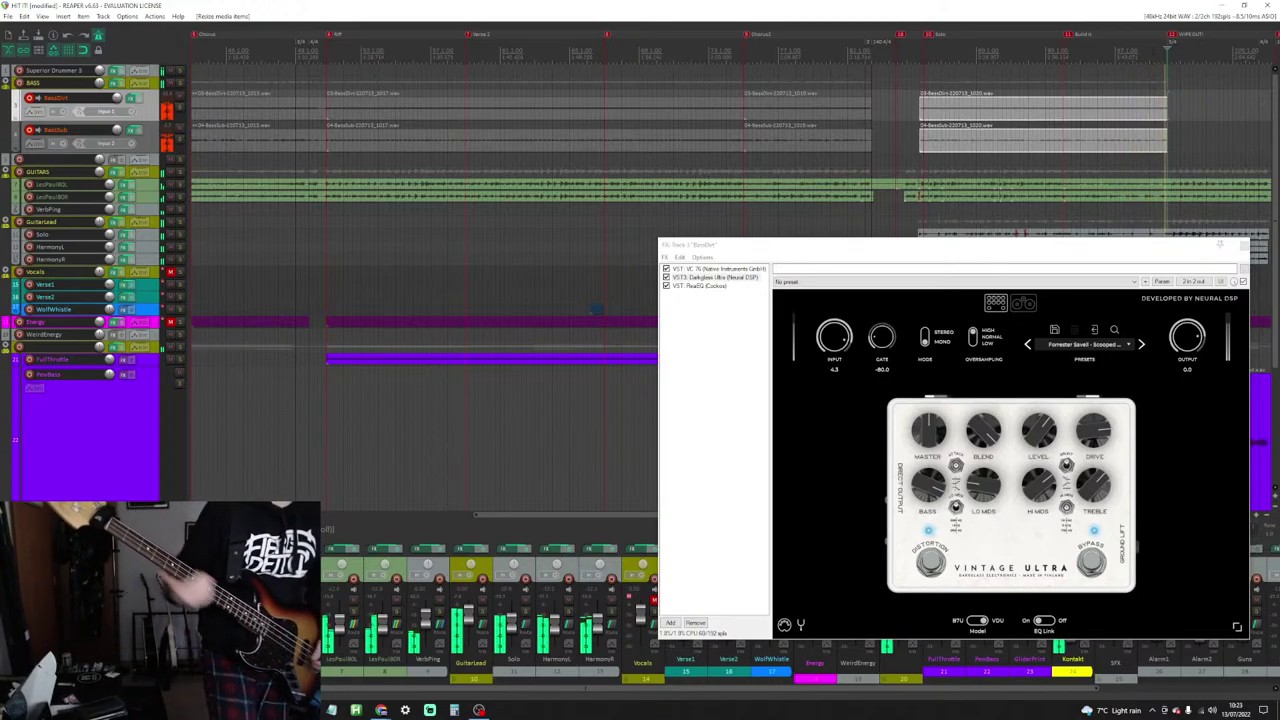
Step: Record and keep a short bass take at the WIPE OUT marker and adjust its join with the preceding take on both bass tracks
key("space")
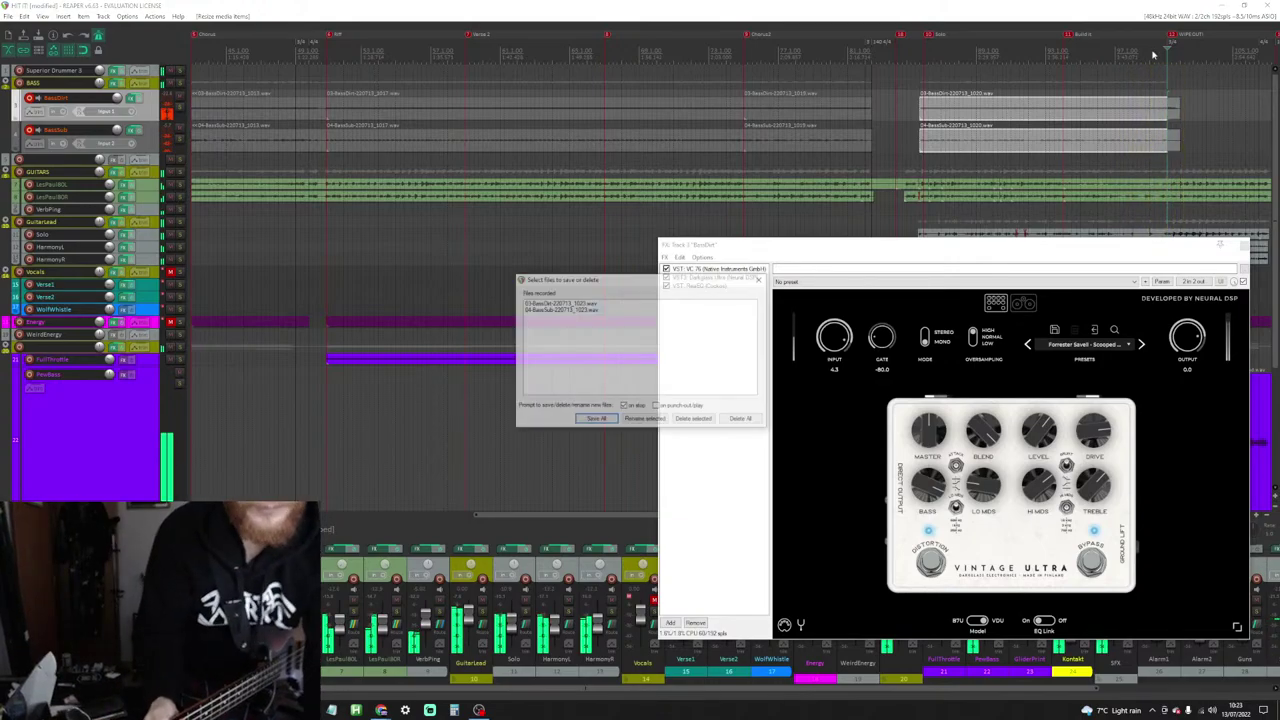
key("Return")
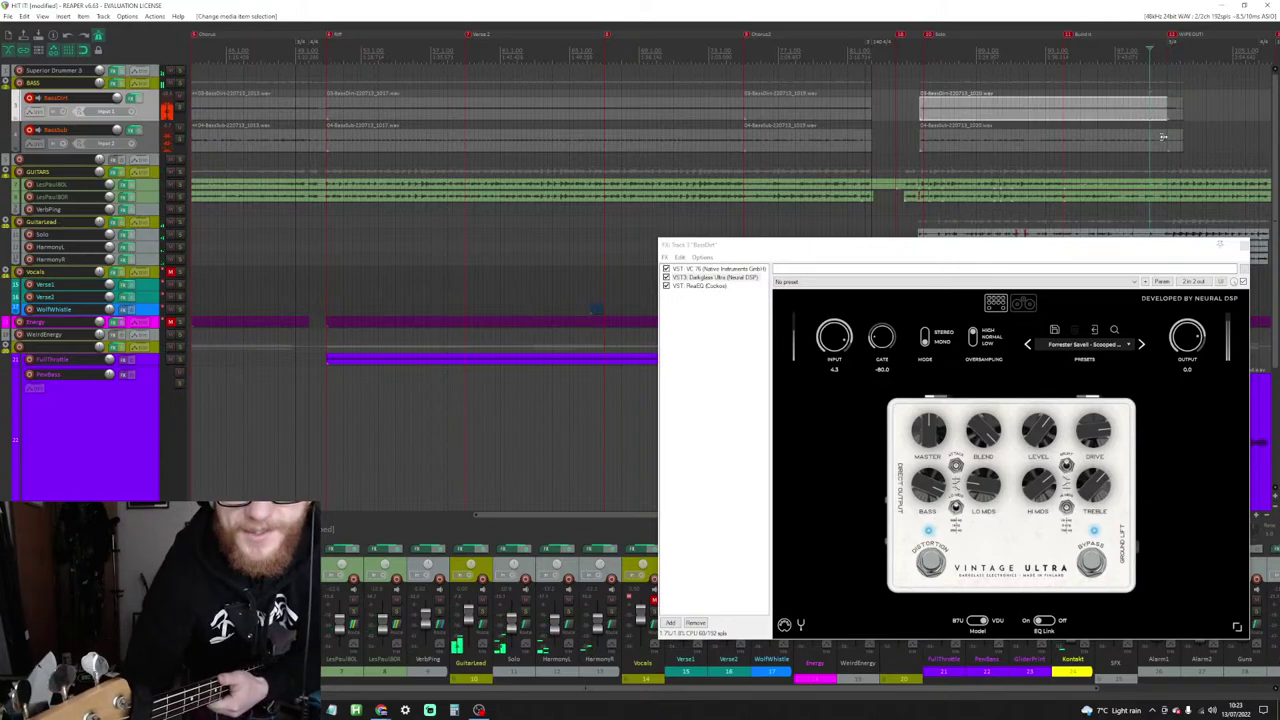
left_click(1160, 113)
left_click_drag(1163, 111, 1160, 143)
left_click(1163, 143)
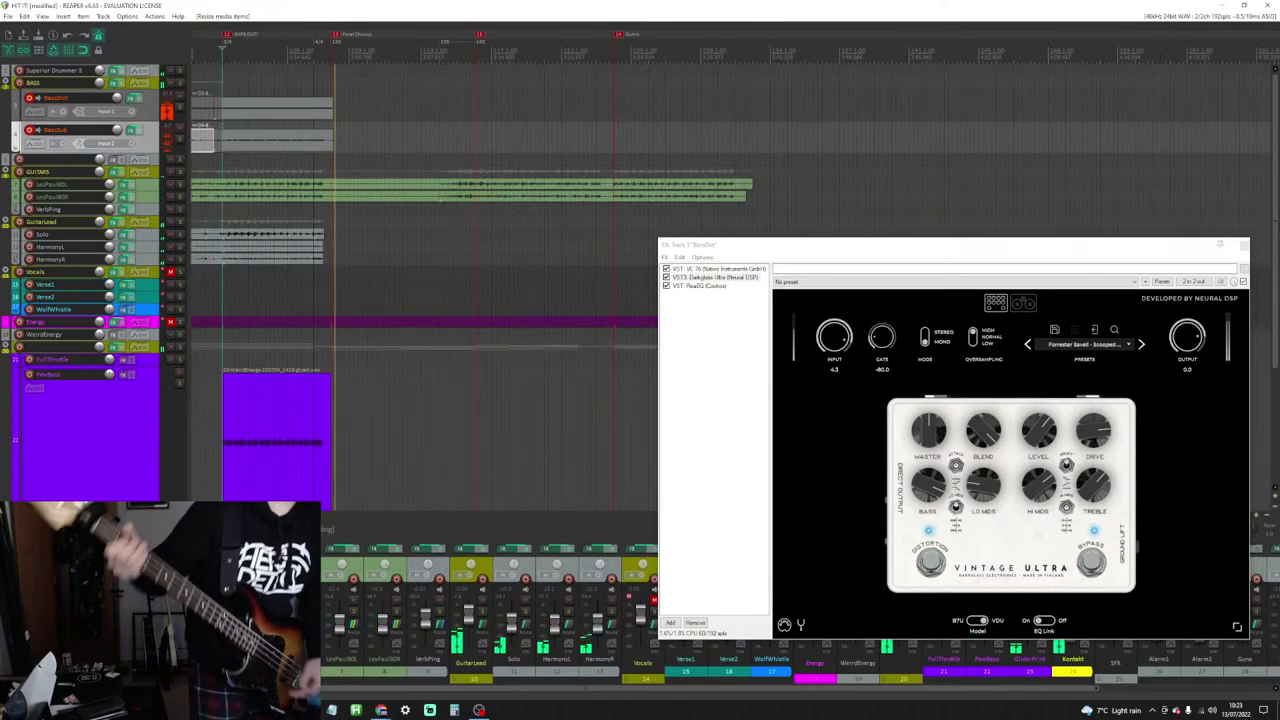
Step: Keep a full bass take of the WIPE OUT section, trim its end back to where the lead guitars stop and play it back
key("space")
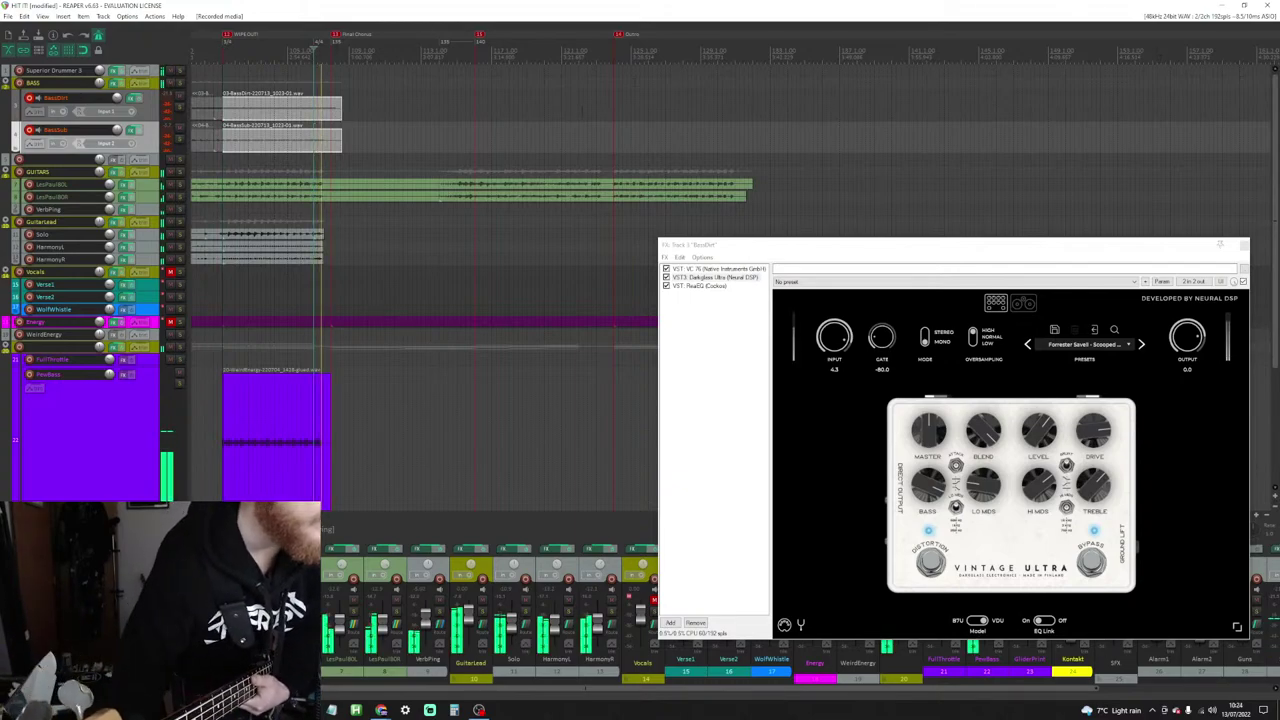
key("equal")
left_click_drag(779, 114, 733, 114)
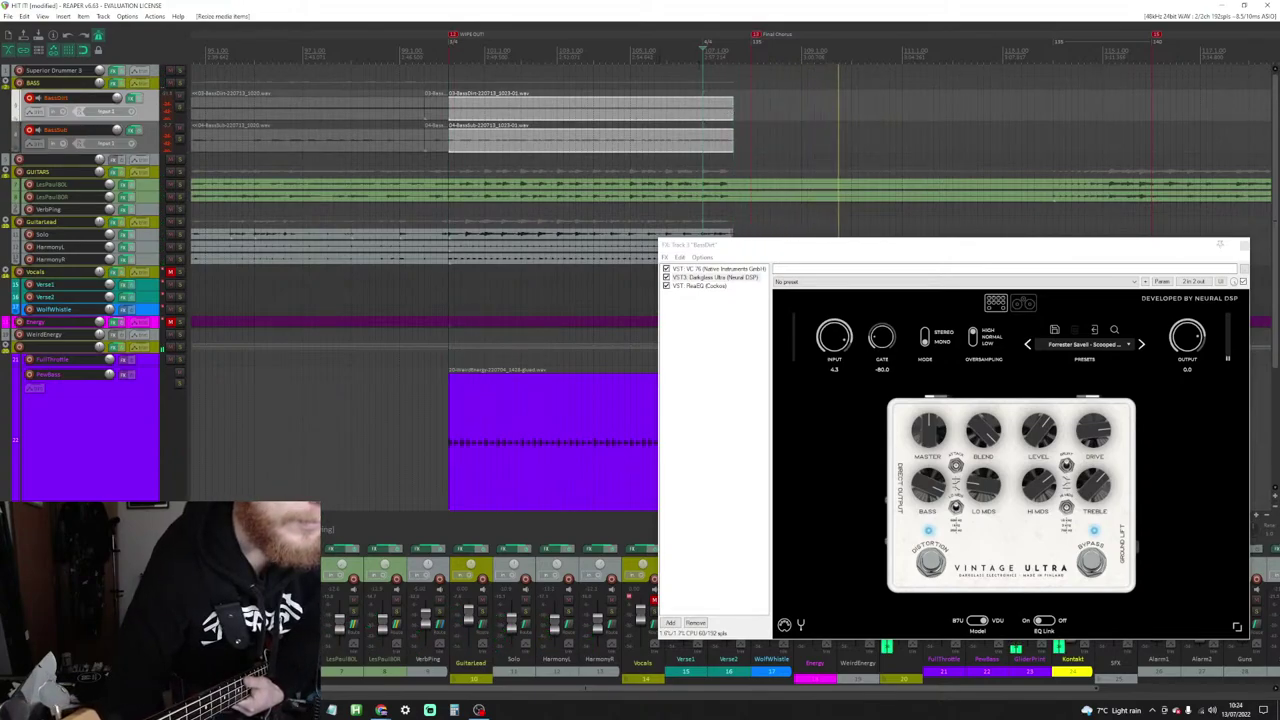
key("space")
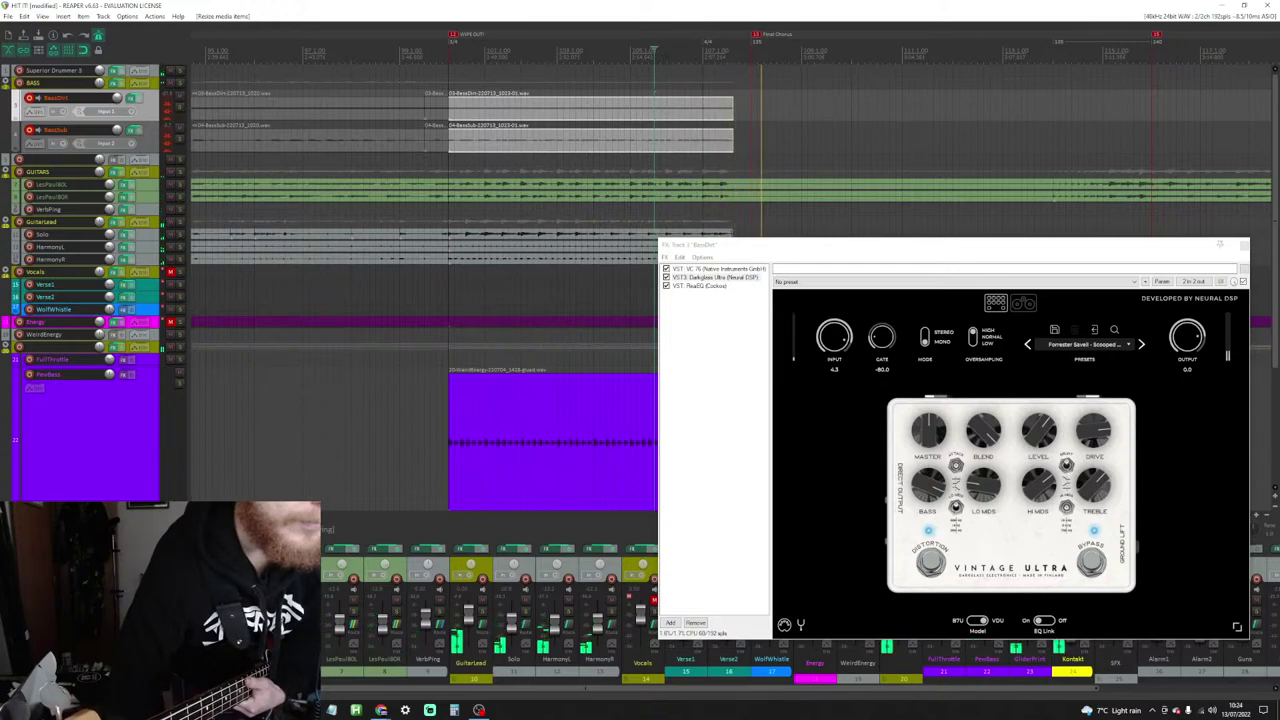
key("minus")
key("minus")
key("minus")
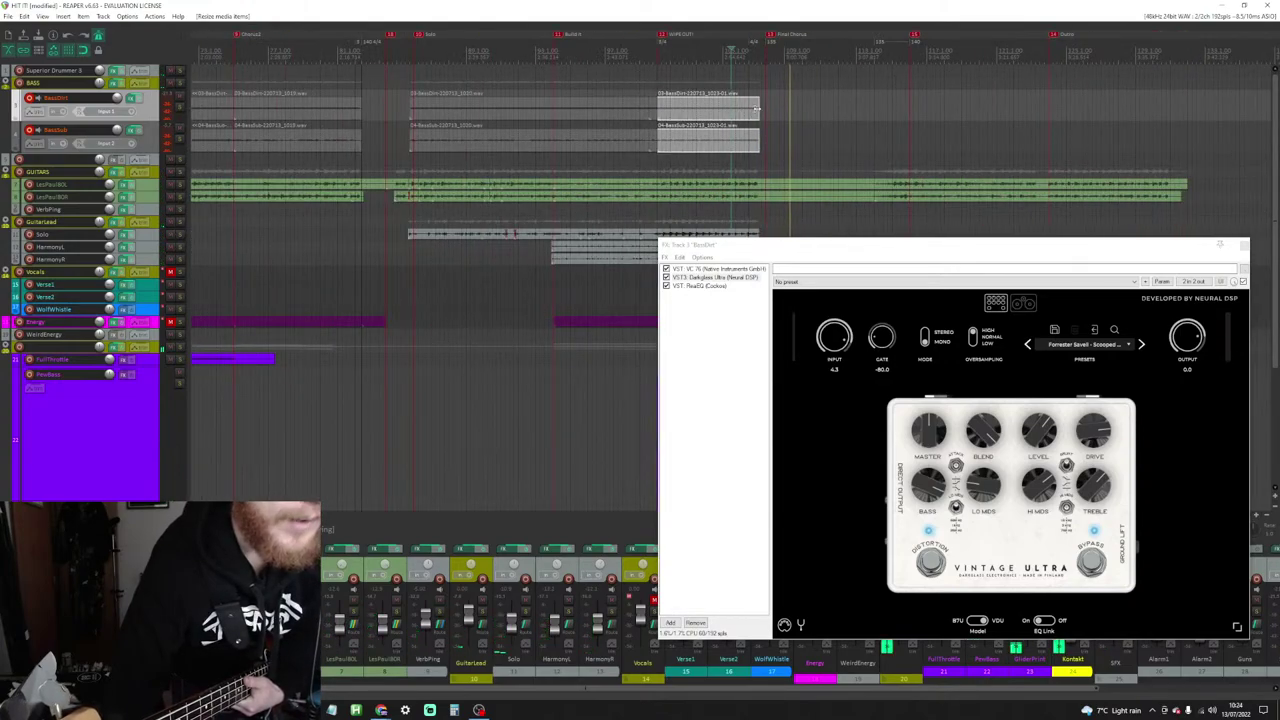
Step: Record and keep a bass take leading into the unnamed marker before Outro on BassDirt and BassSub, and trim its end to that marker
key("equal")
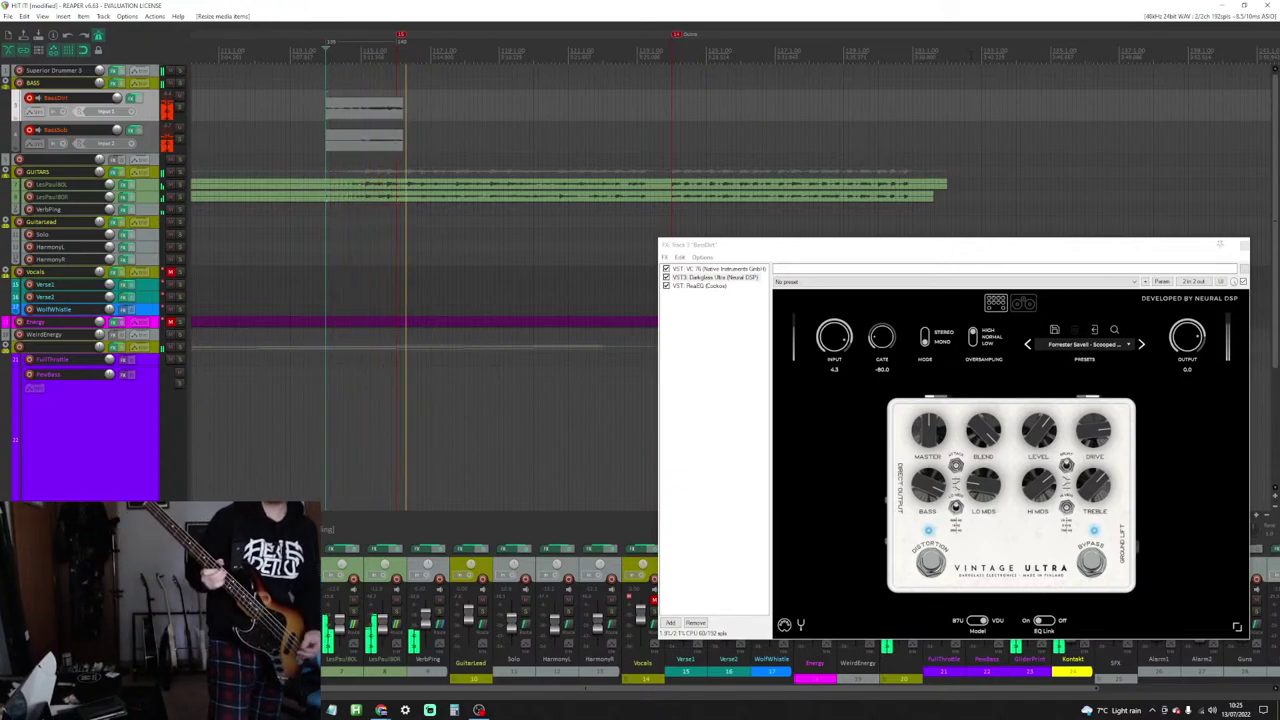
key("space")
key("space")
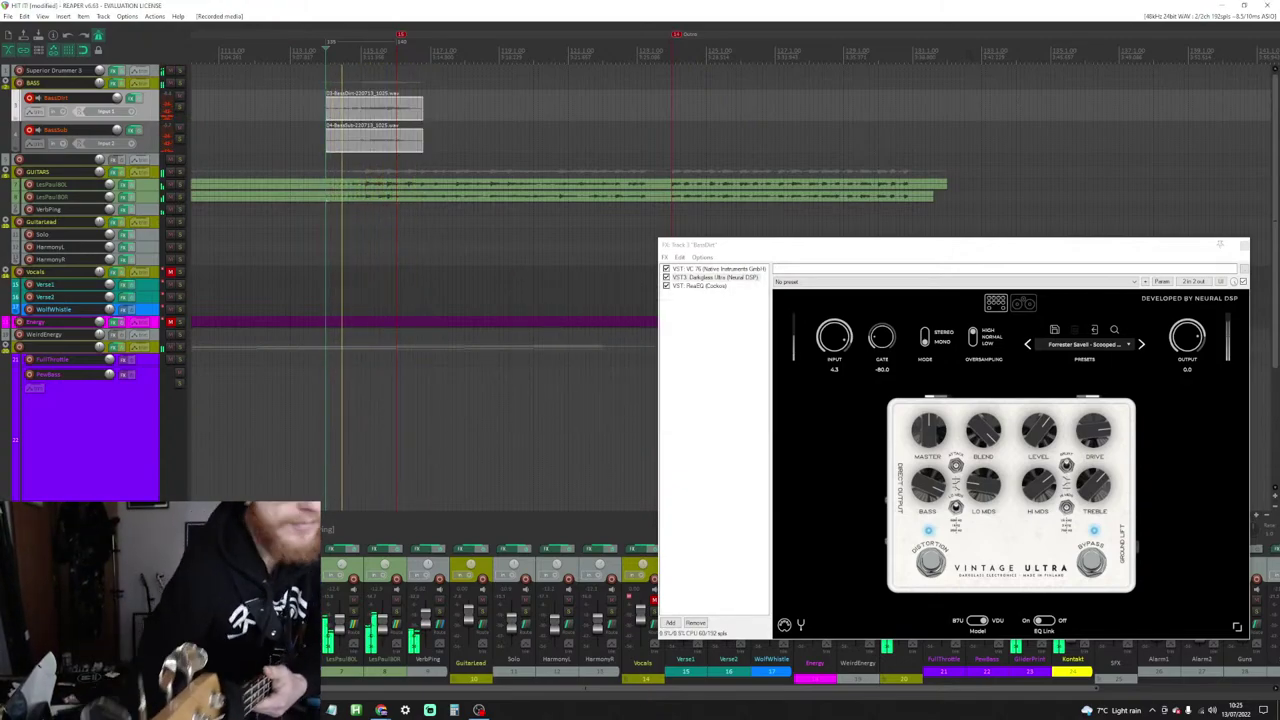
key("equal")
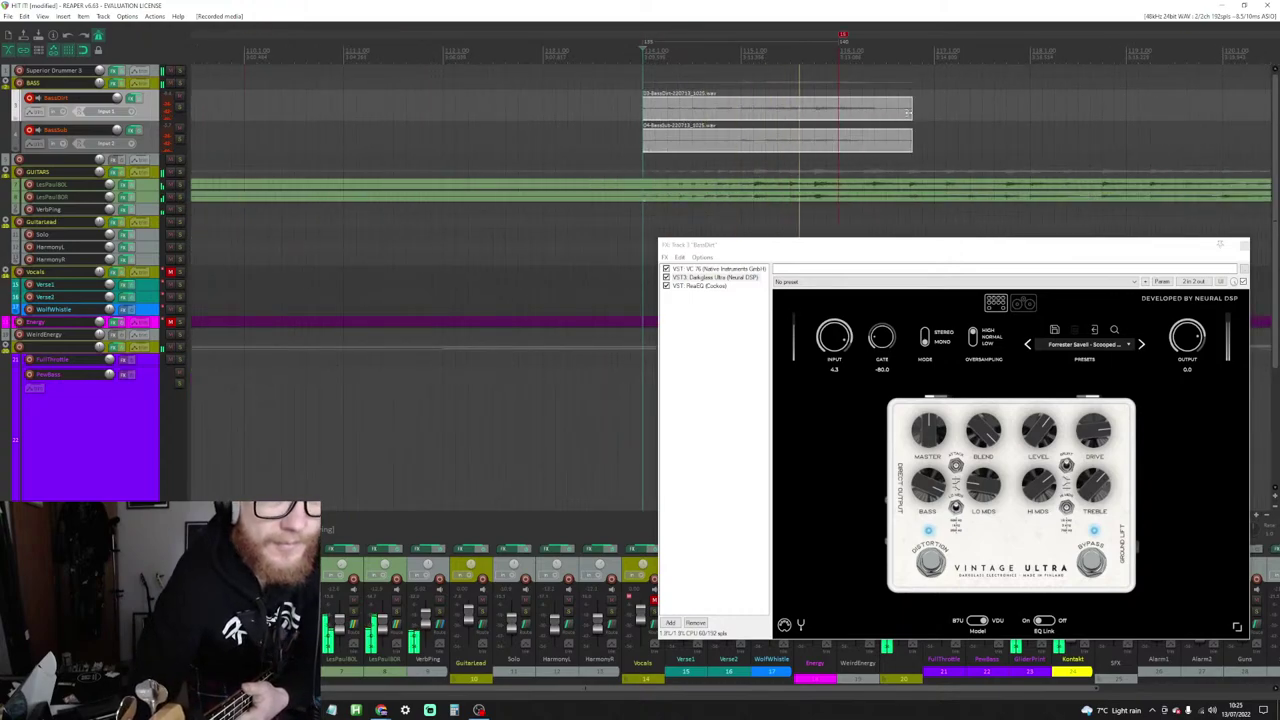
left_click_drag(907, 112, 838, 112)
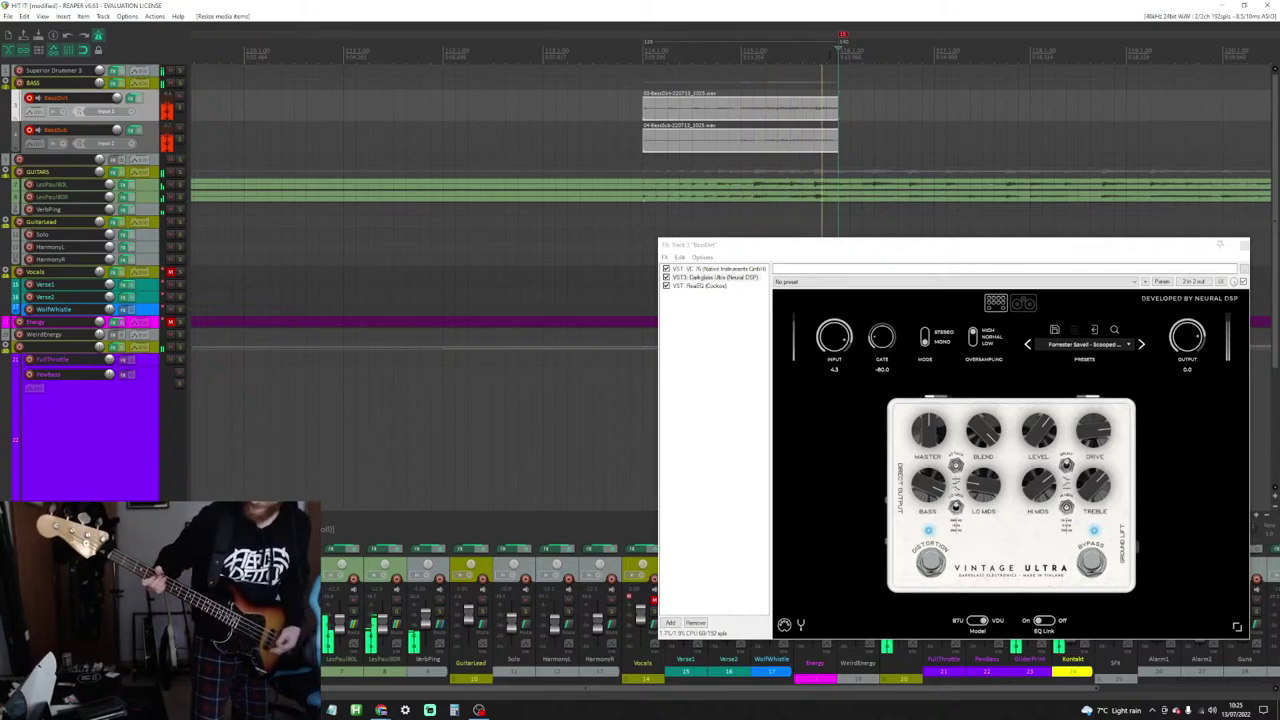
Step: Try two bass takes from the unnamed marker before Outro, deleting the recorded files of each
key("space")
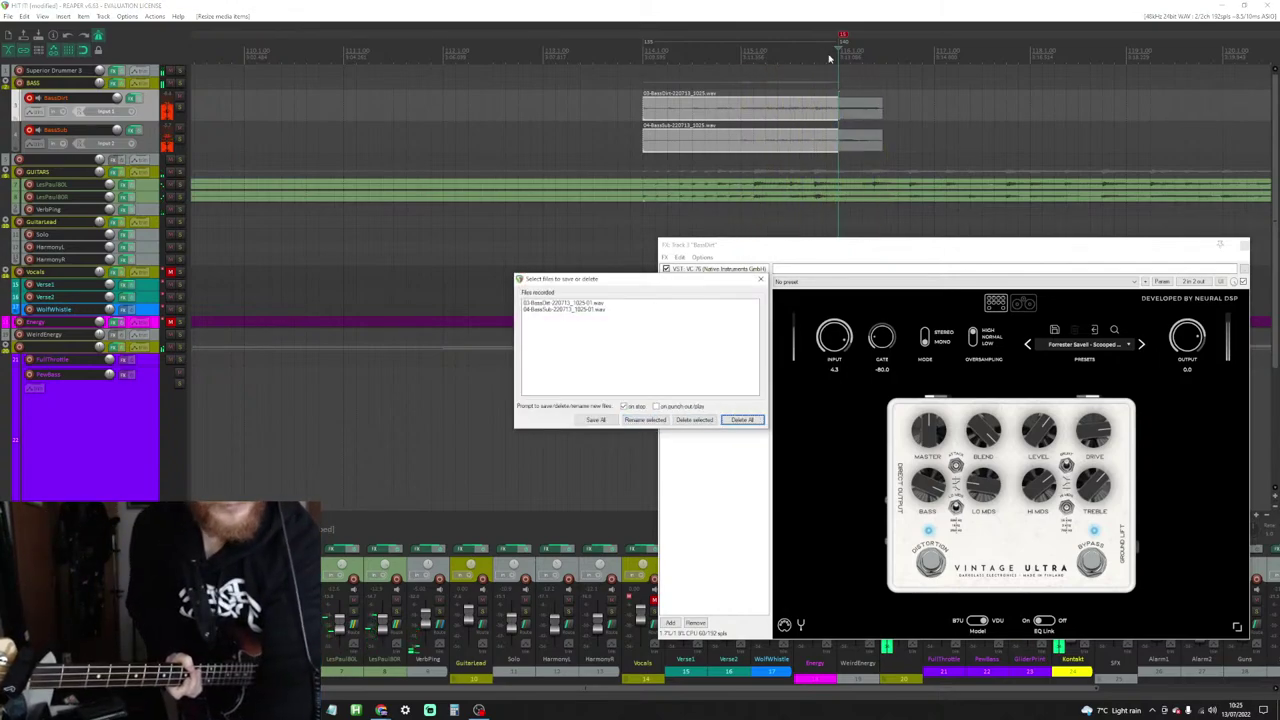
key("Return")
key("space")
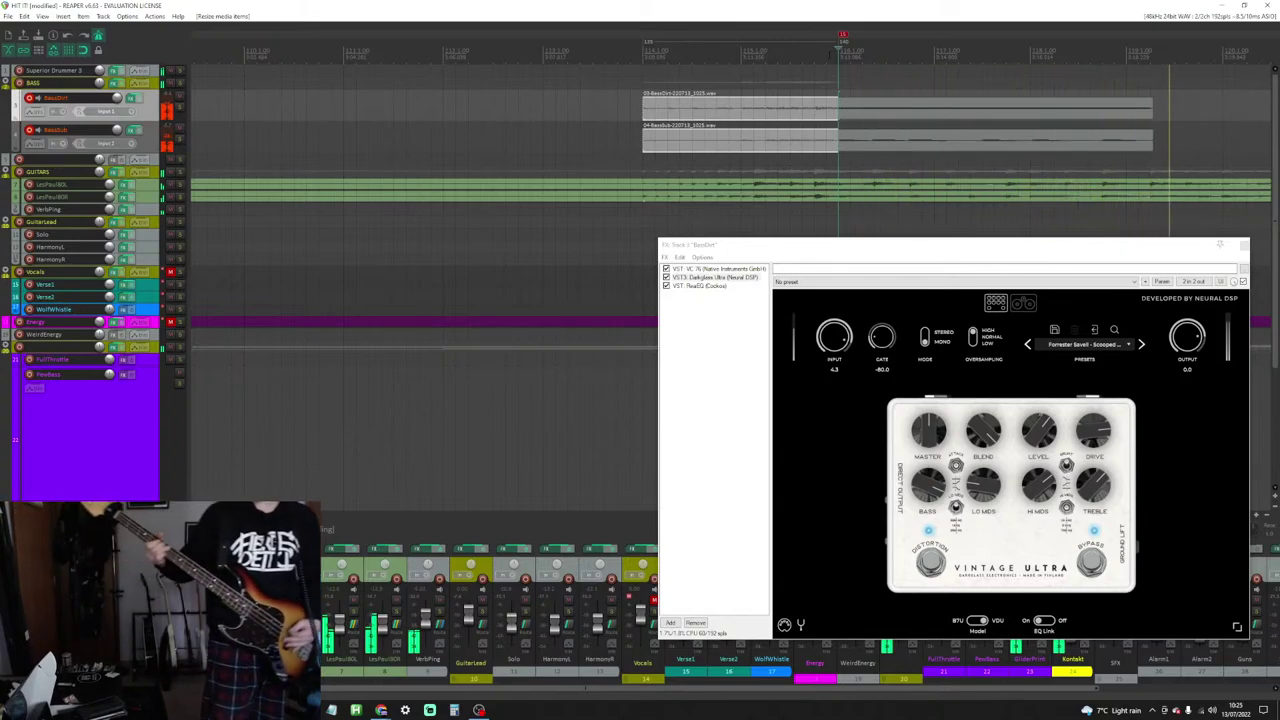
key("space")
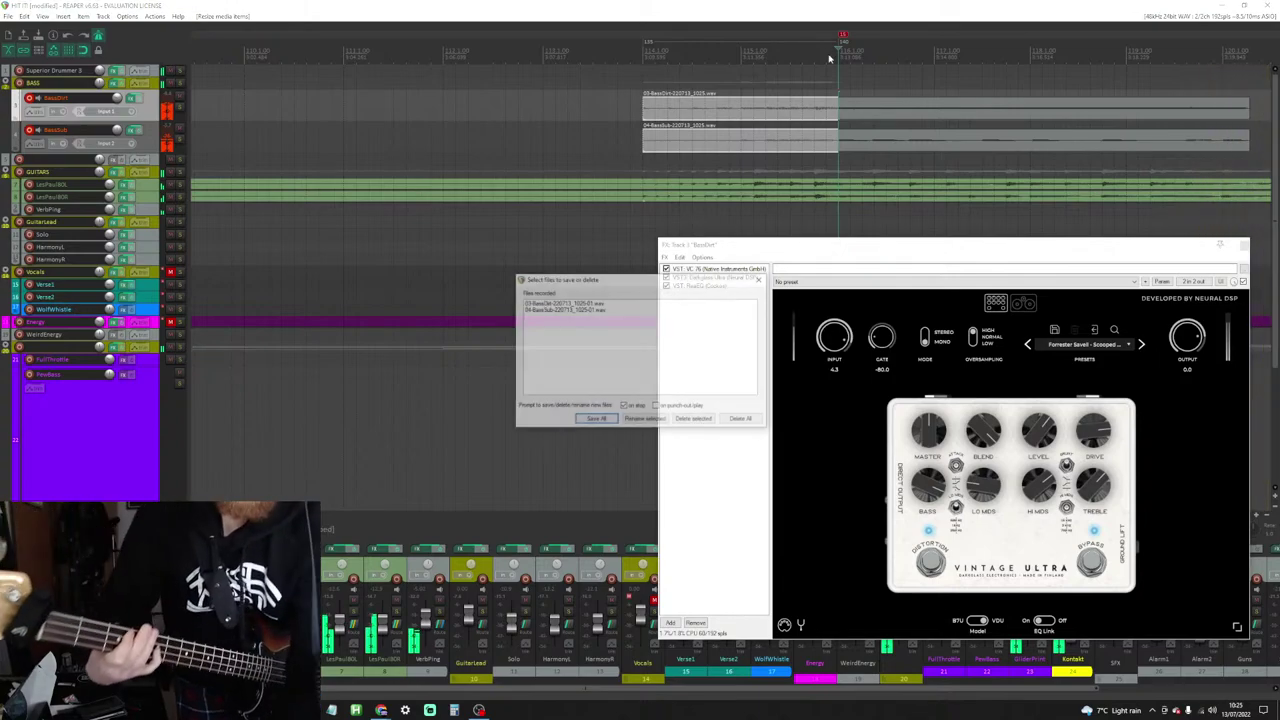
key("alt+d")
Step: Record and keep a bass take from the unnamed marker before Outro and trim its end to the Outro marker
key("space")
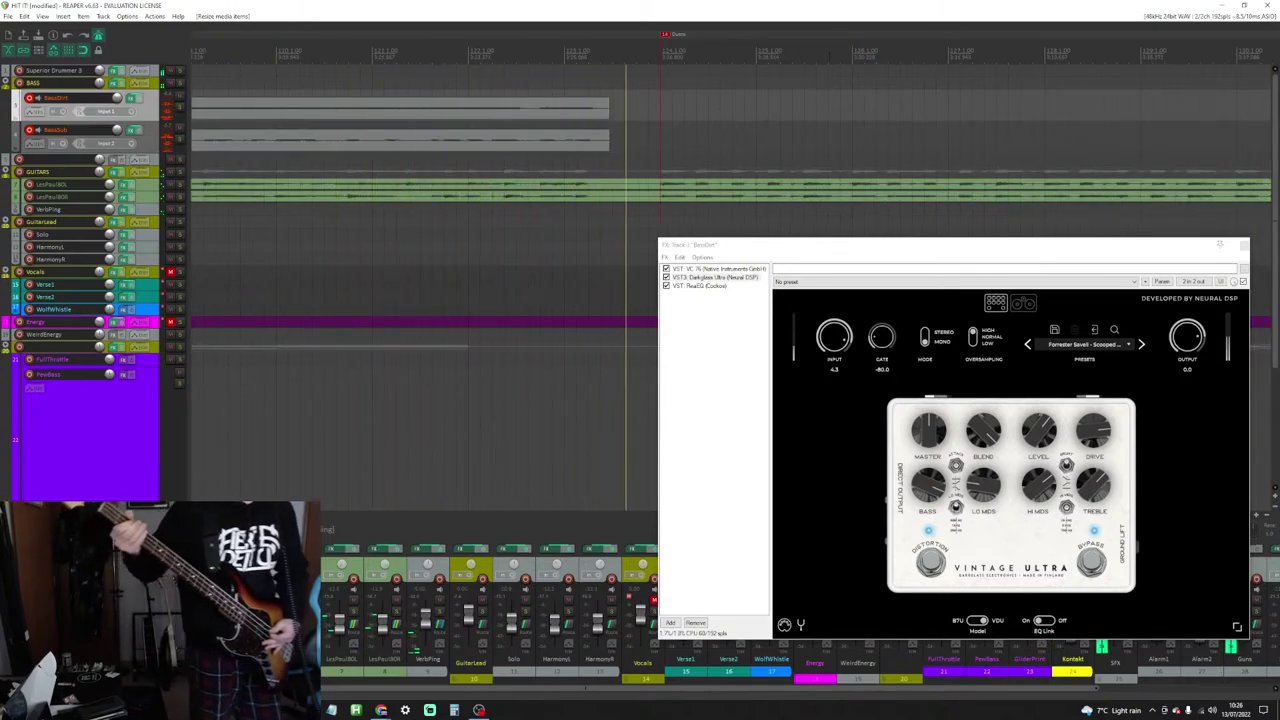
key("space")
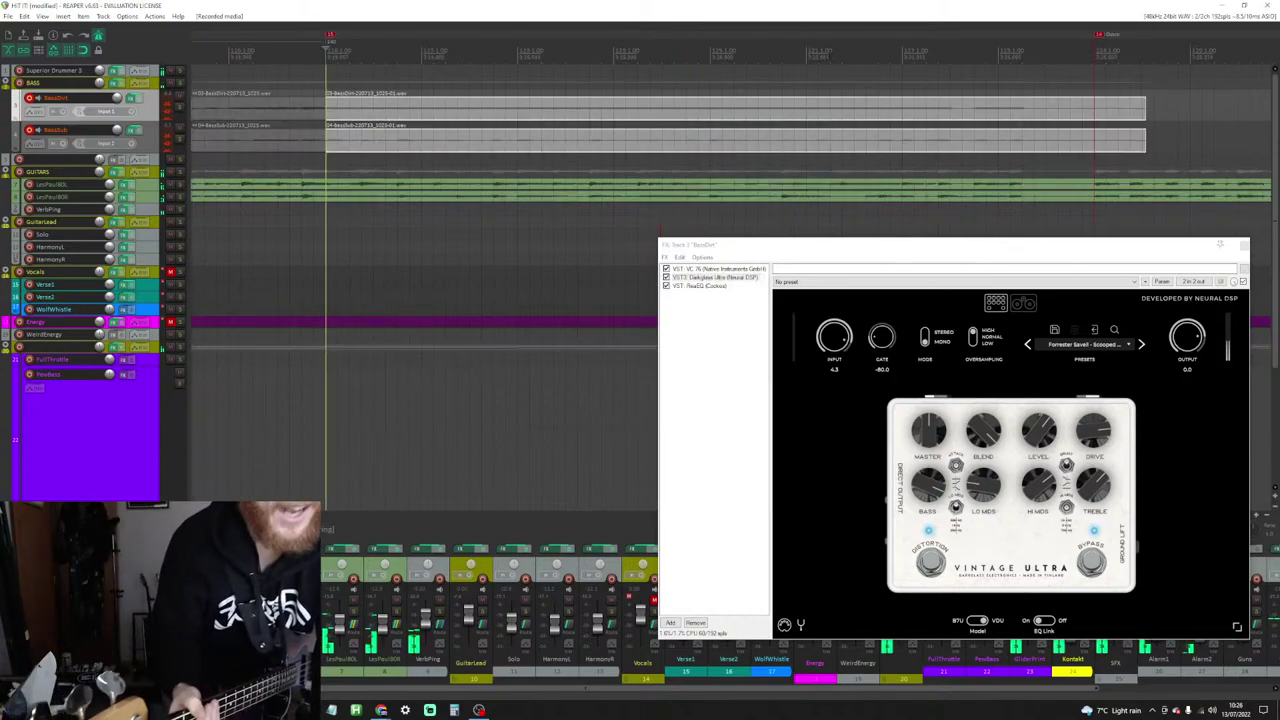
key("space")
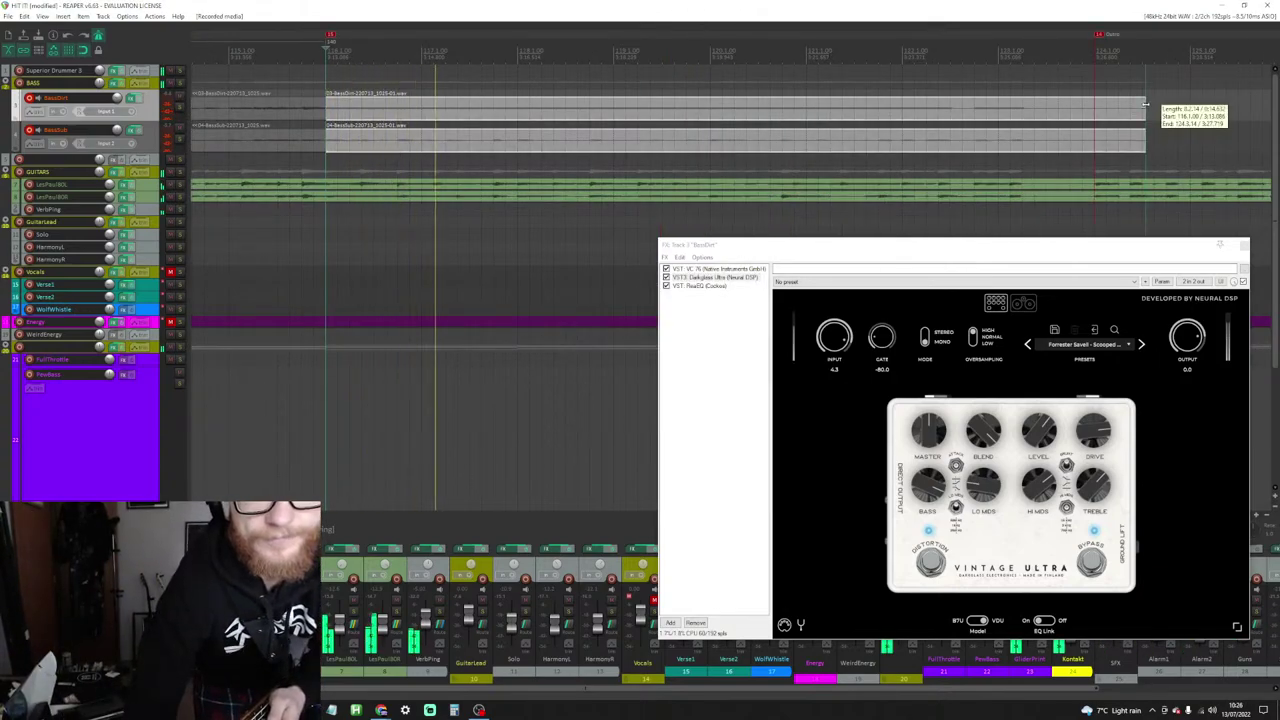
left_click_drag(1146, 103, 1097, 105)
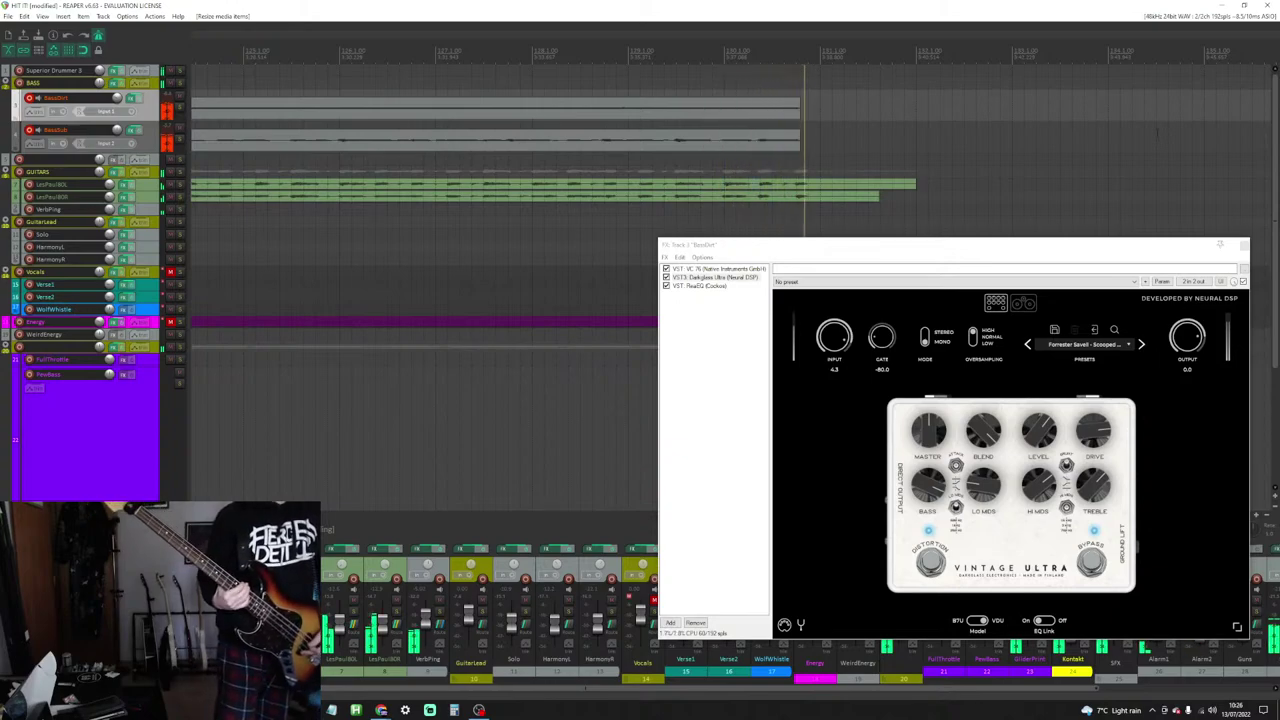
Step: Try two bass takes from the Outro marker on BassDirt and BassSub, deleting the recorded files of each
key("space")
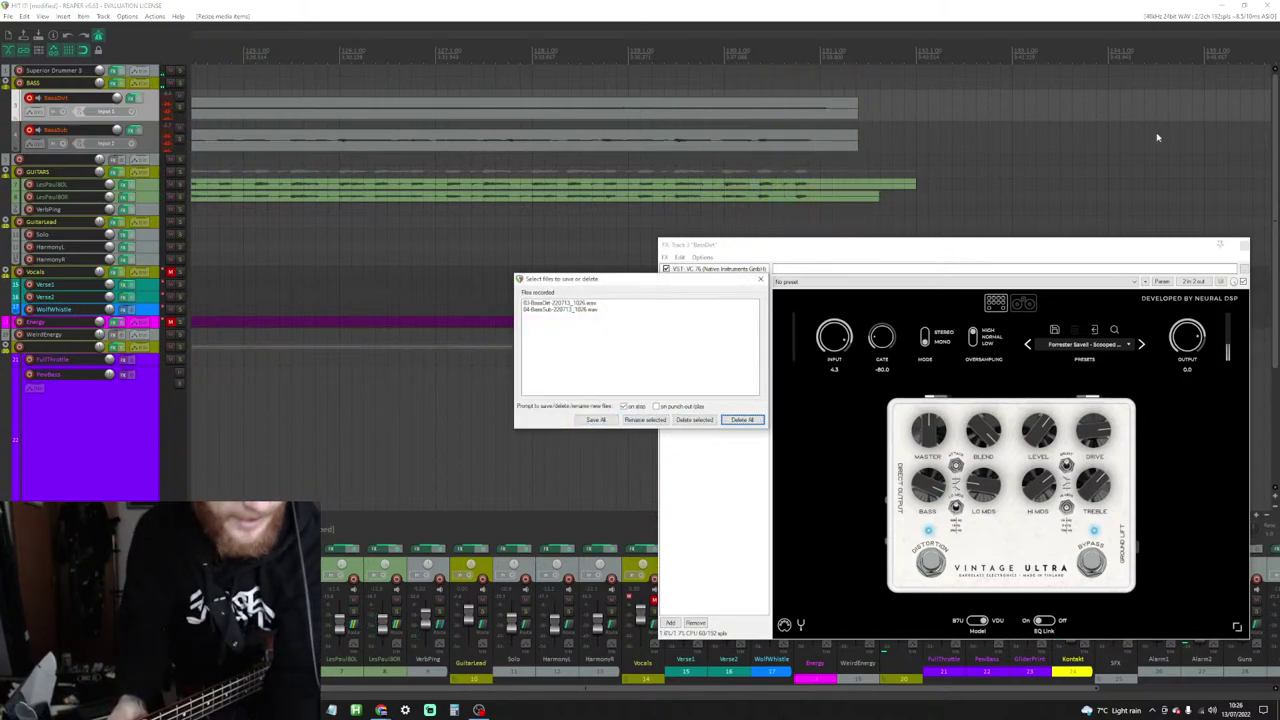
key("Return")
key("ctrl+r")
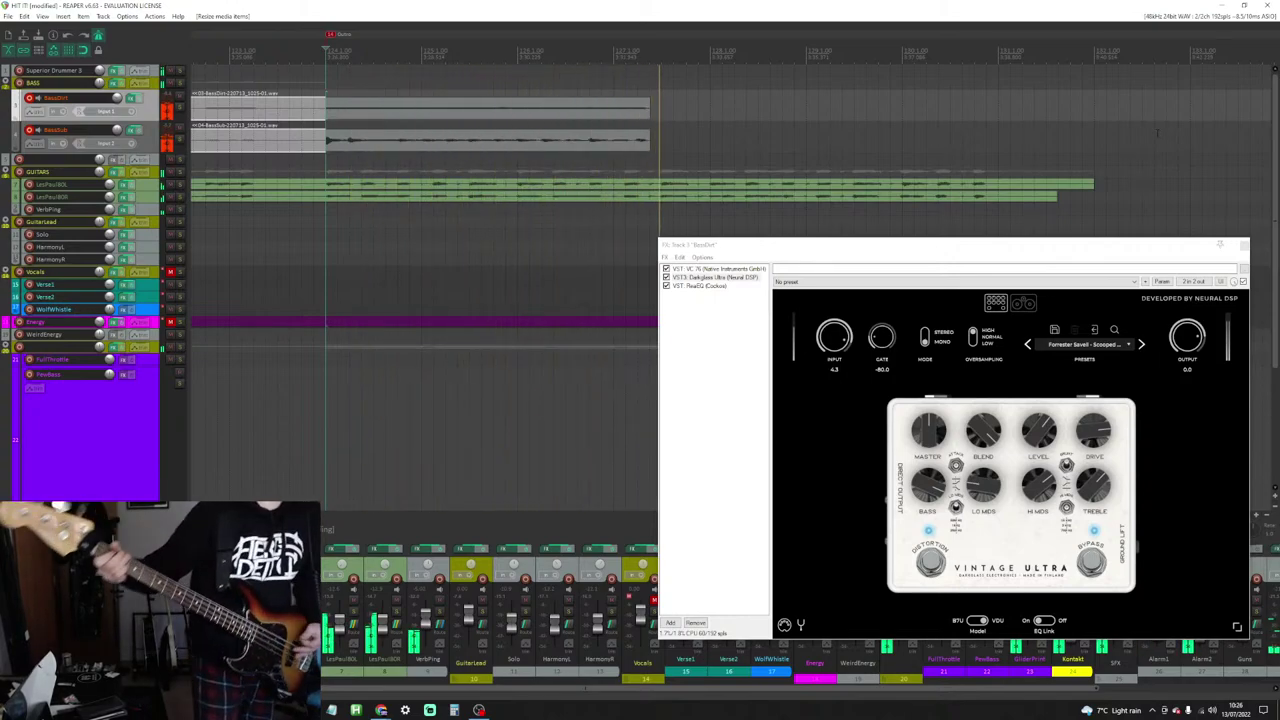
key("space")
key("Delete")
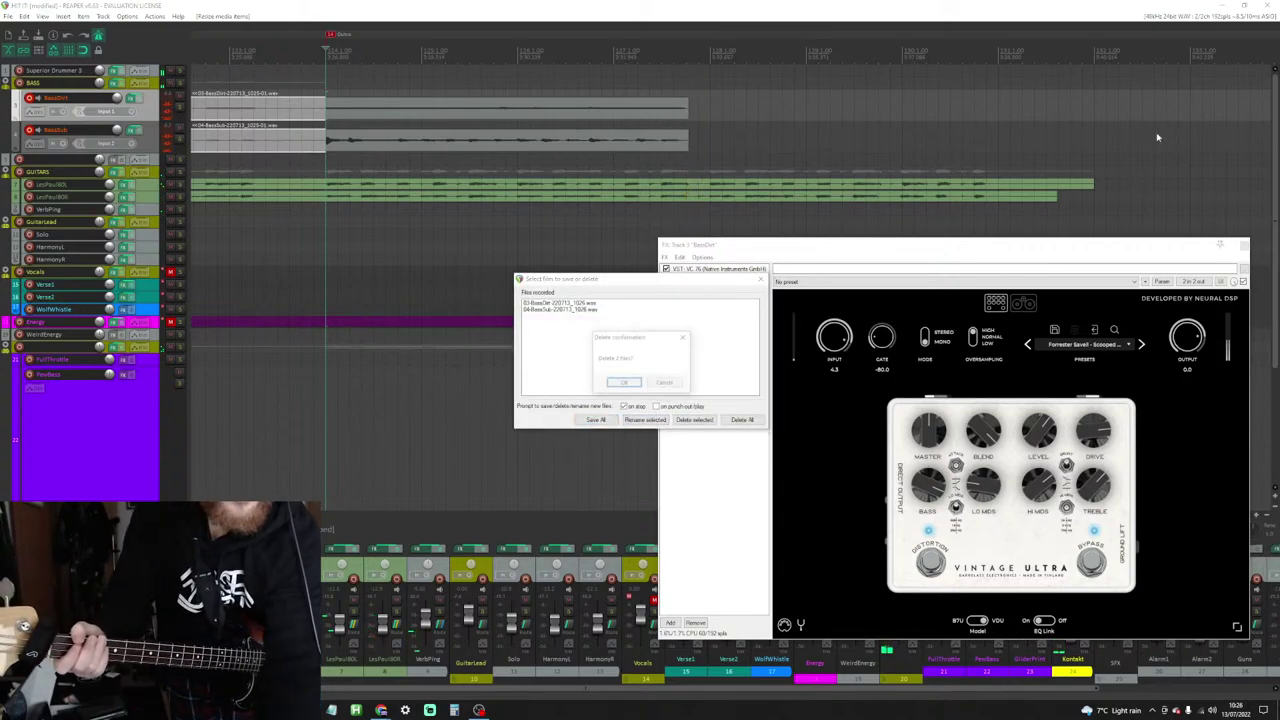
key("Return")
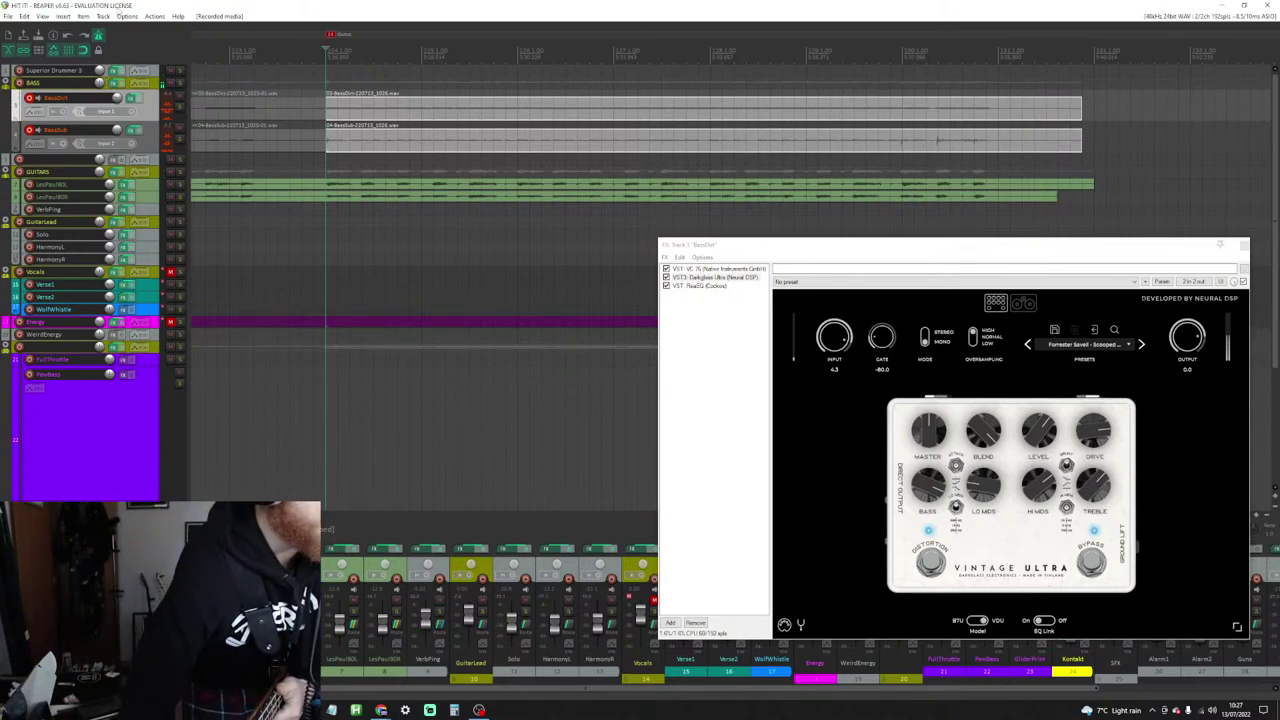
Step: Disarm the bass tracks for recording and play the whole song back from the start
key("space")
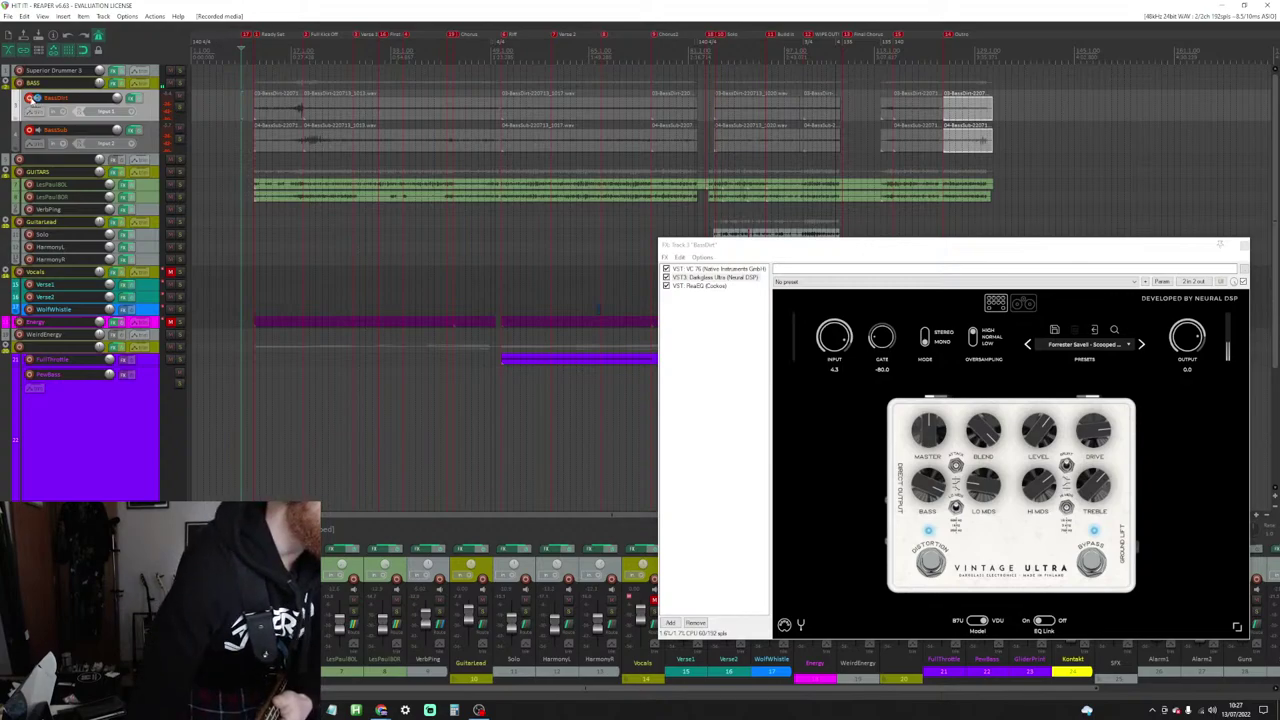
left_click(33, 98)
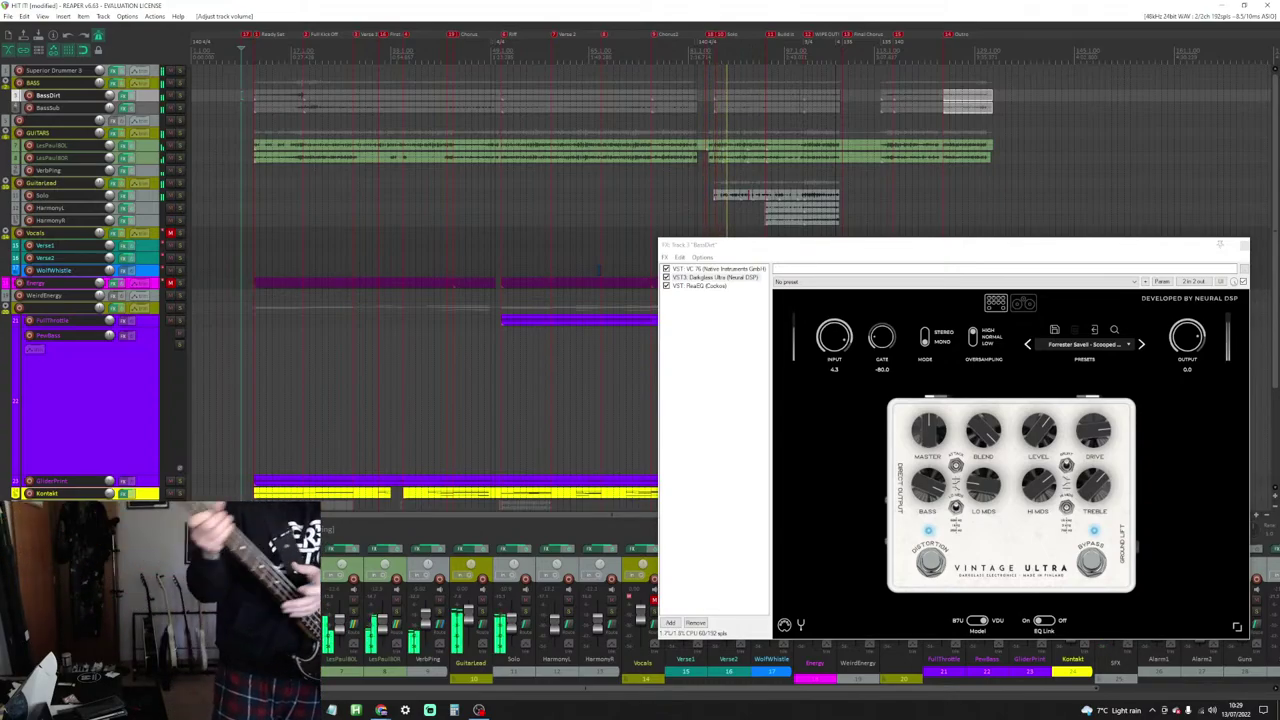
right_click(100, 350)
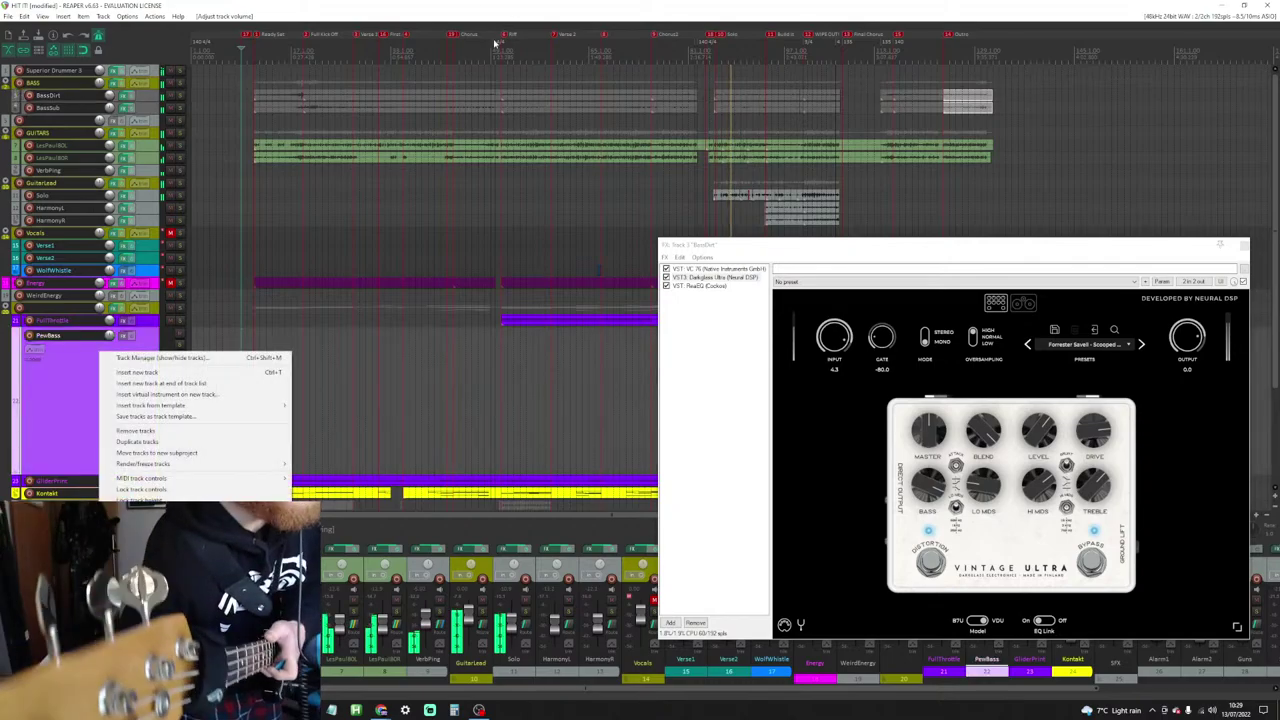
left_click(98, 37)
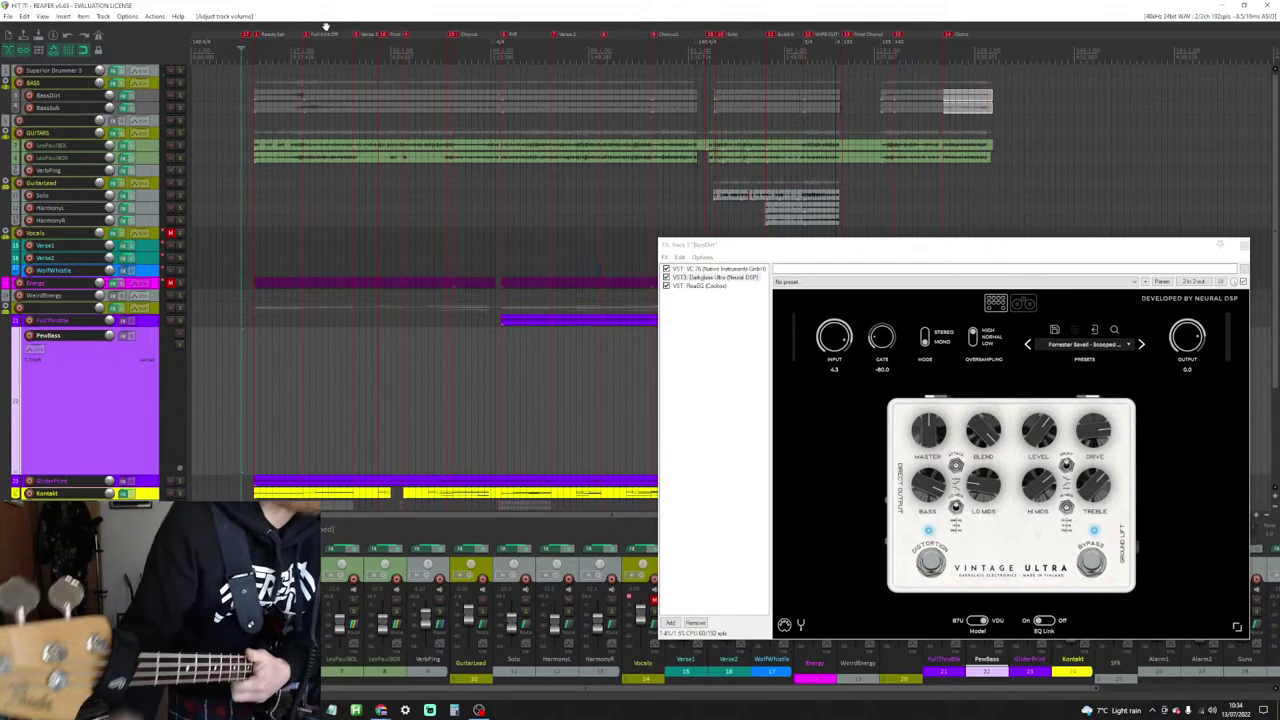
left_click(8, 16)
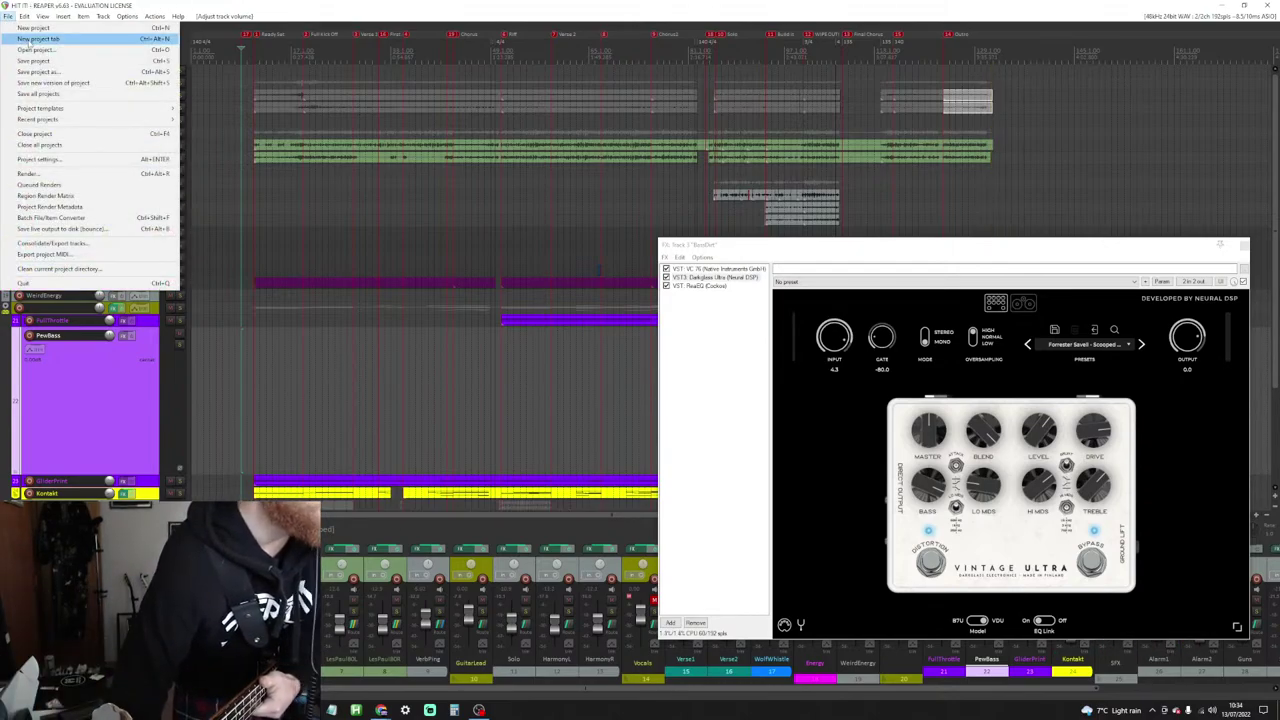
left_click(44, 52)
left_click(50, 47)
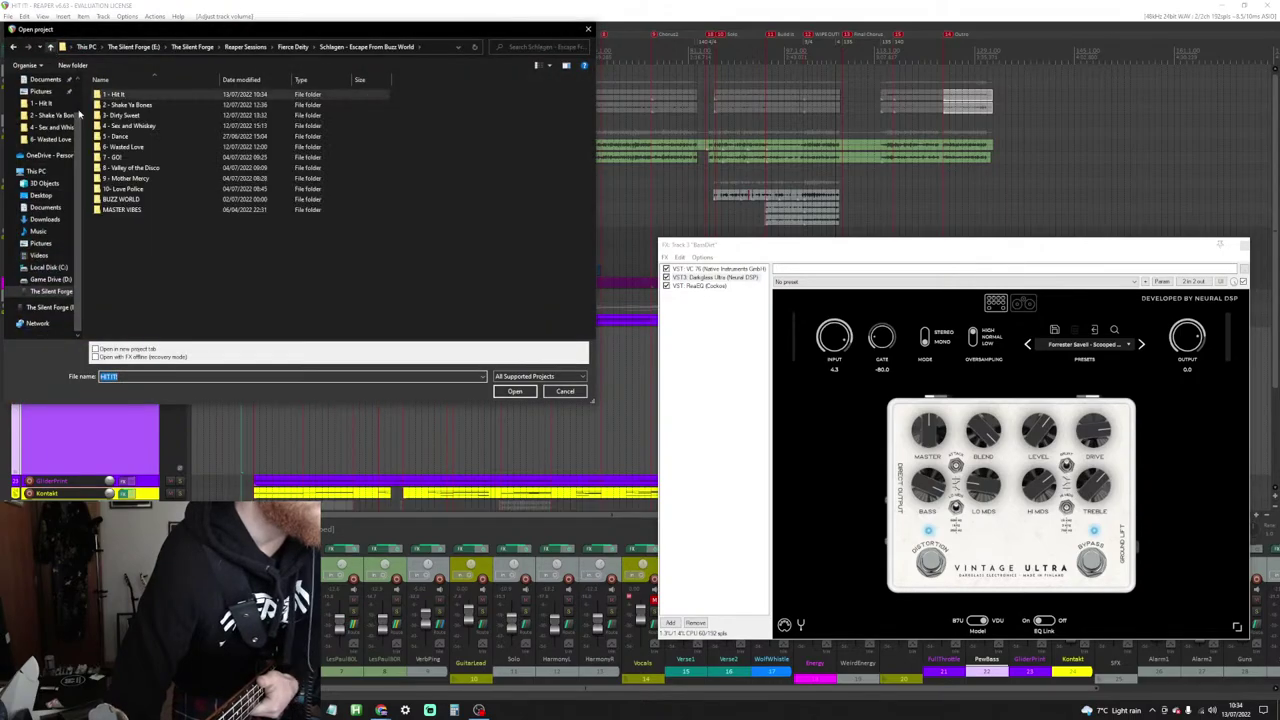
double_click(122, 150)
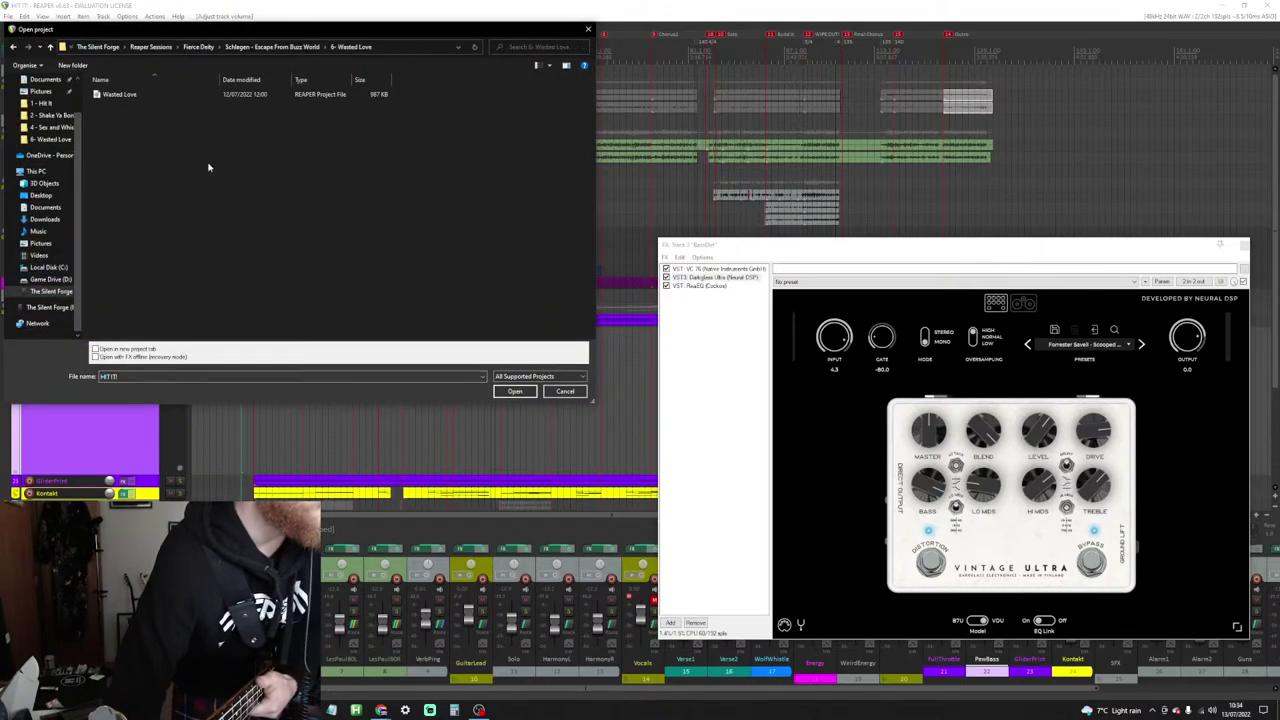
left_click(565, 391)
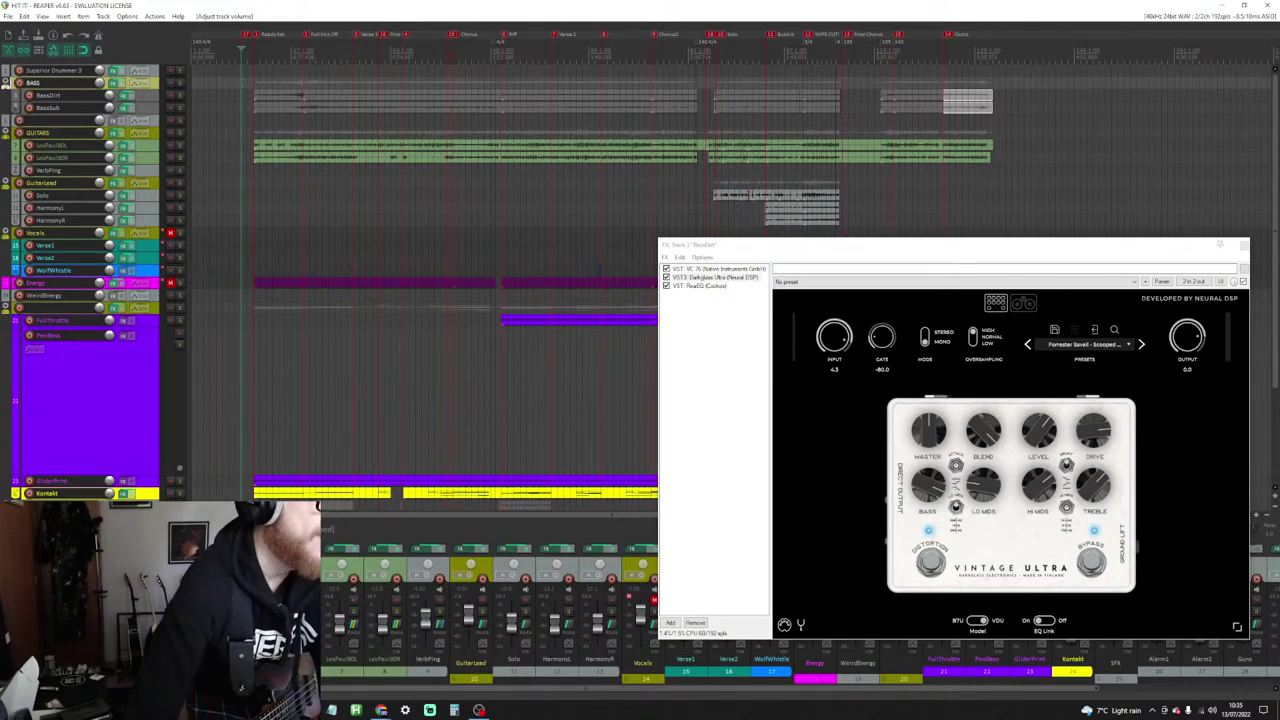
Step: Save the BassDirt and BassSub tracks together as a track template named Hoof
left_click(145, 99)
left_click(153, 110, "ctrl")
right_click(153, 107)
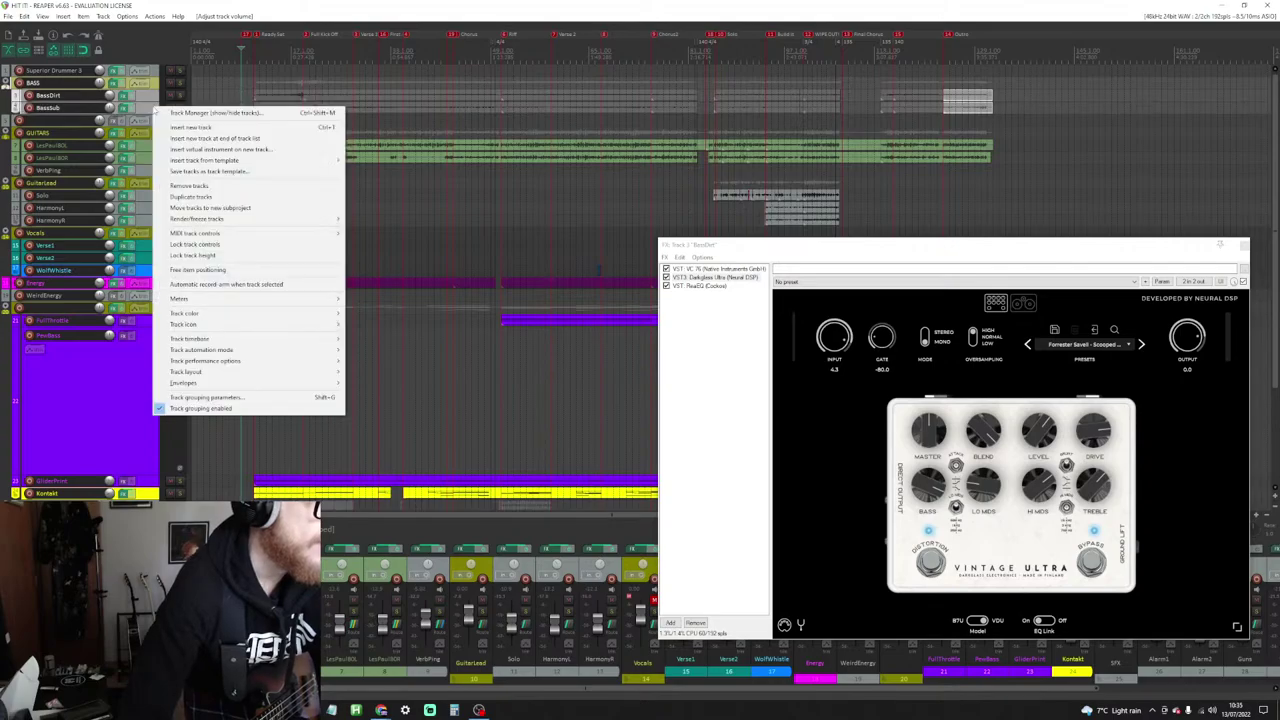
left_click(188, 172)
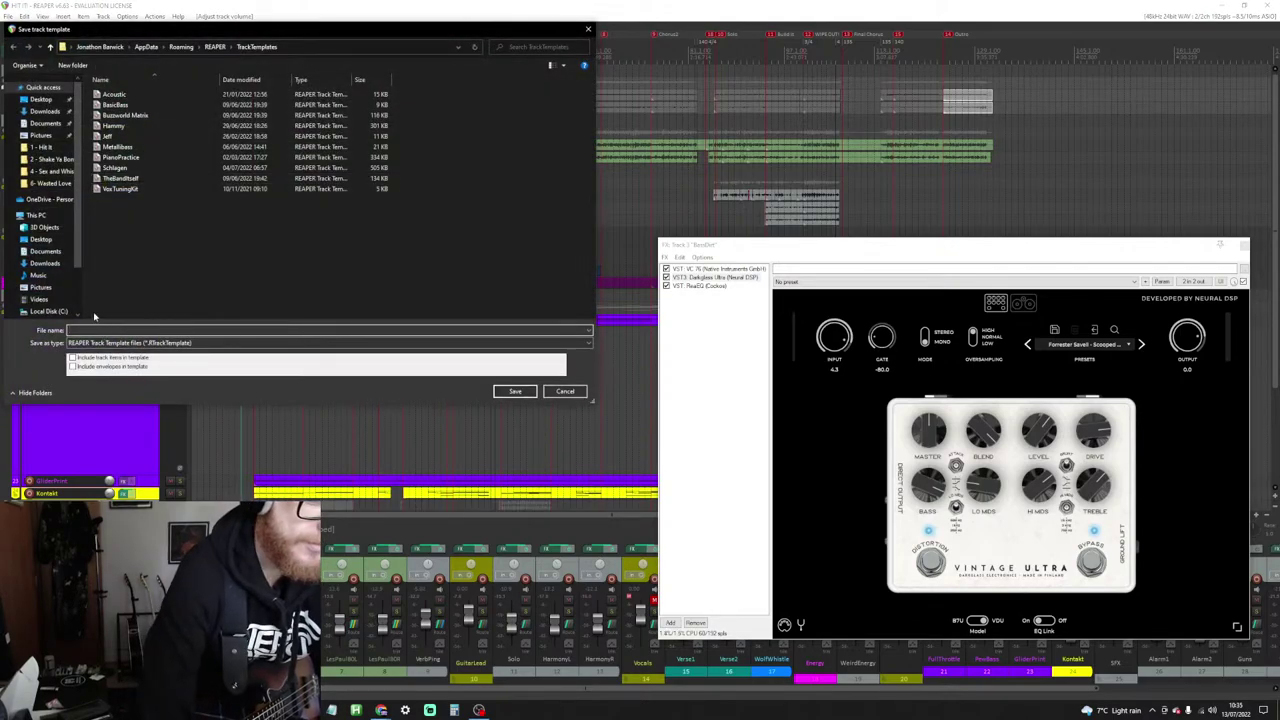
type("Hoof")
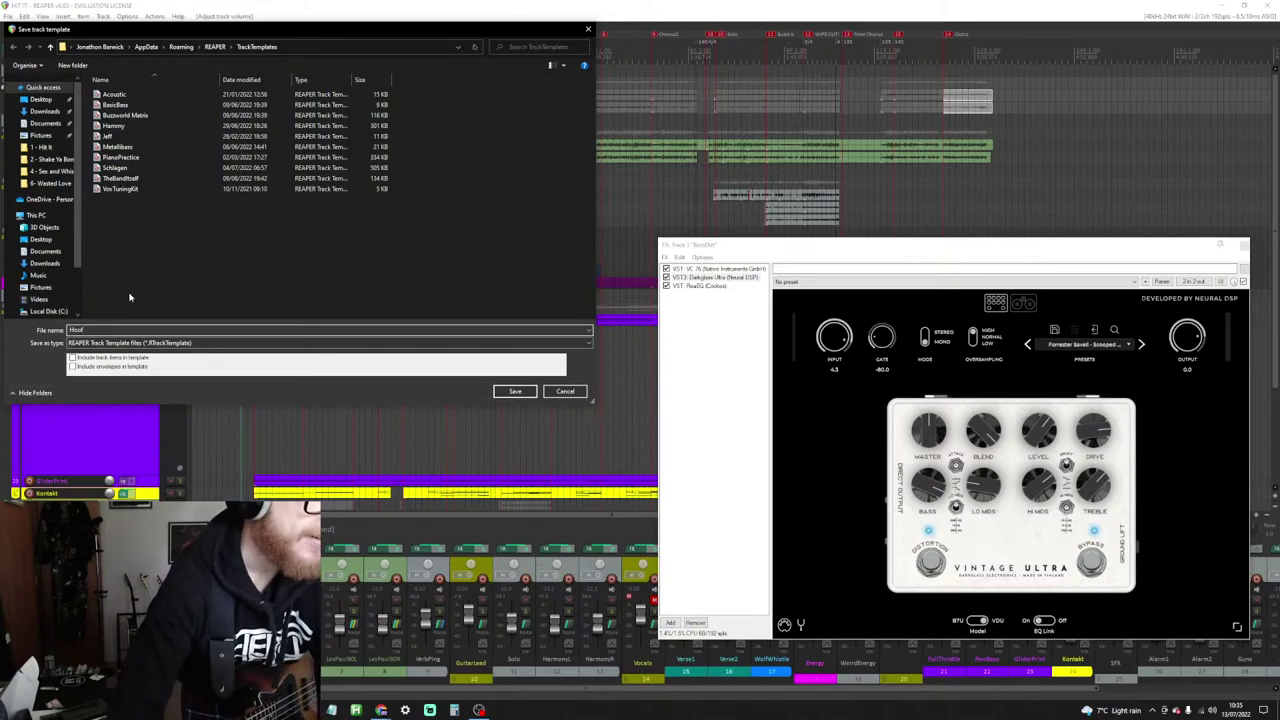
left_click(513, 391)
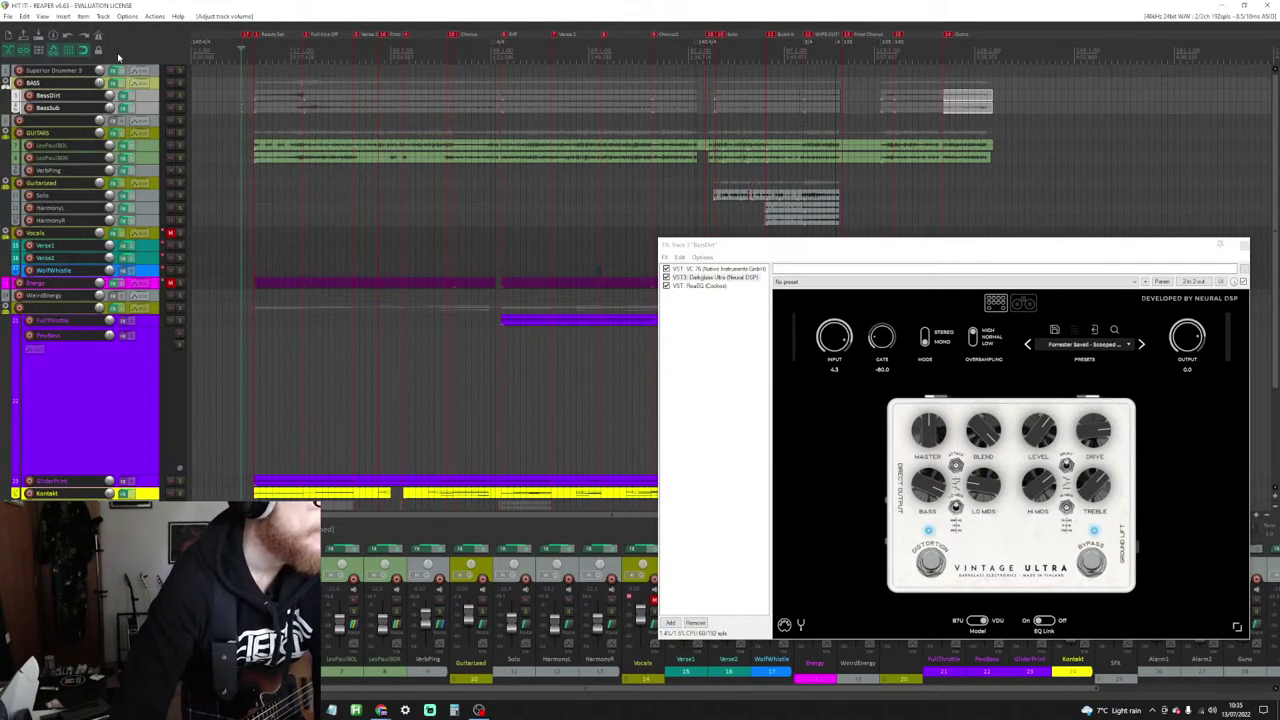
Step: Open the Wasted Love project from the 6- Wasted Love folder
left_click(7, 17)
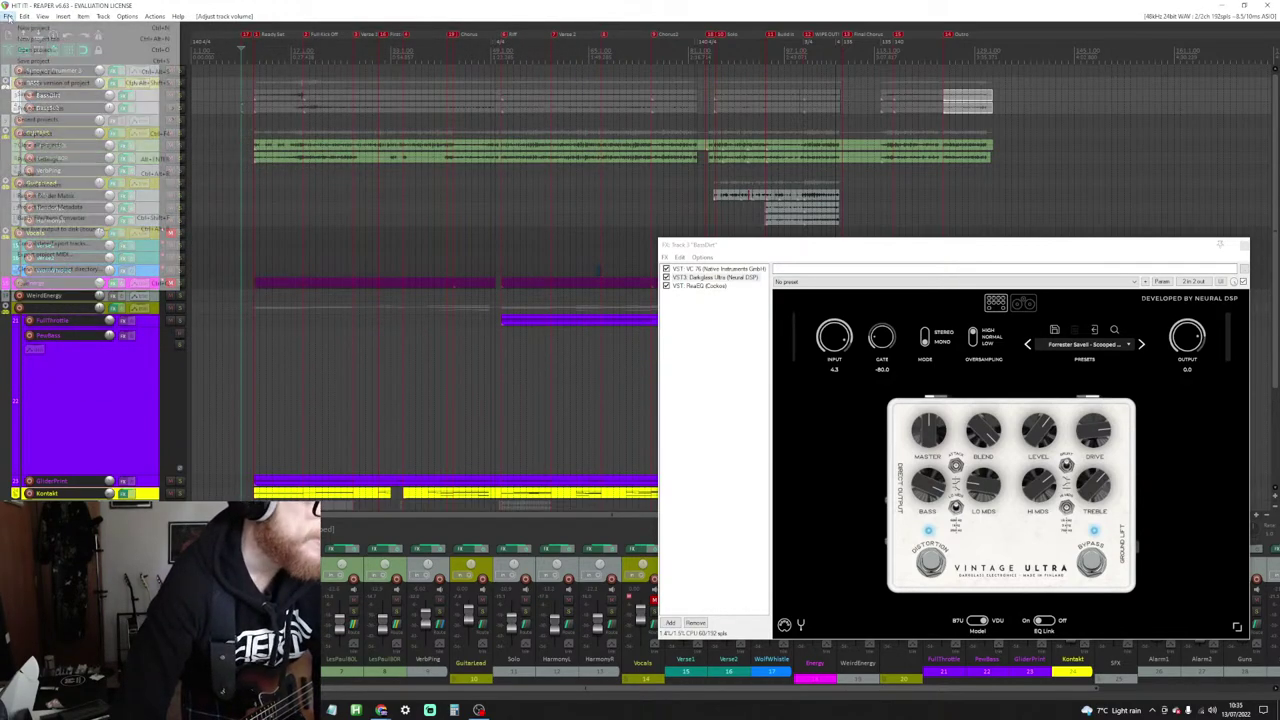
left_click(22, 49)
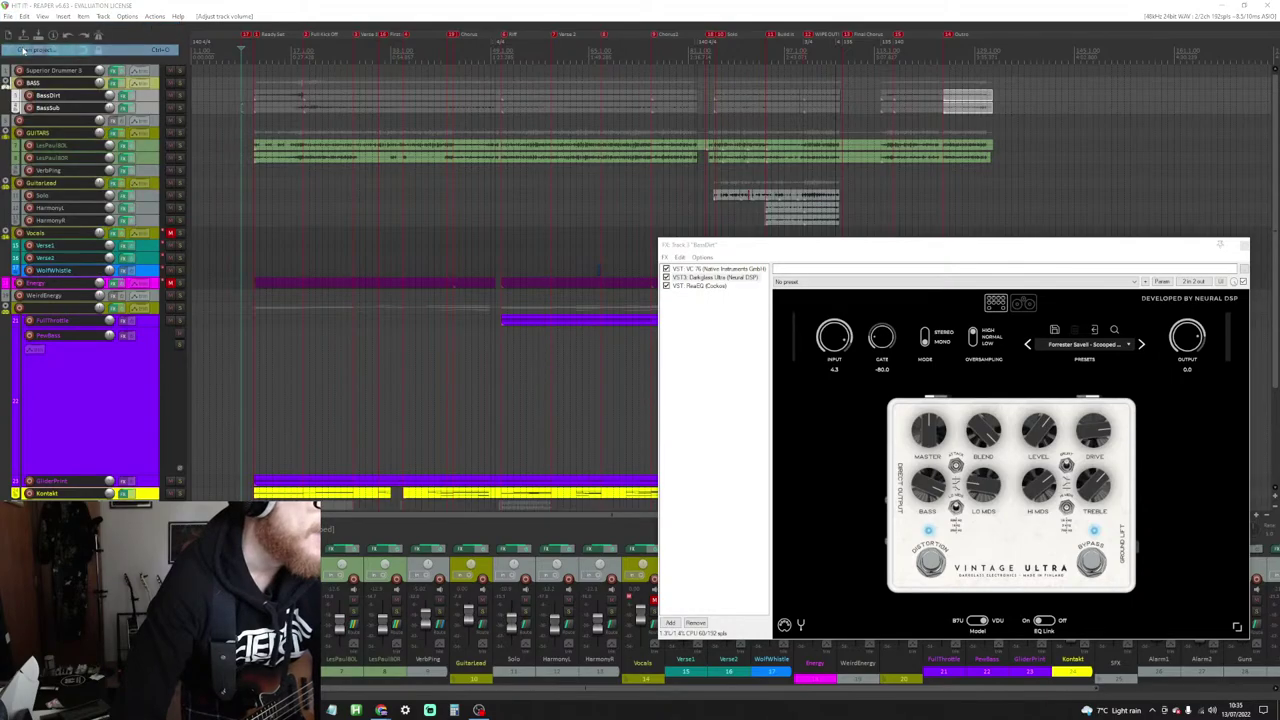
left_click(50, 47)
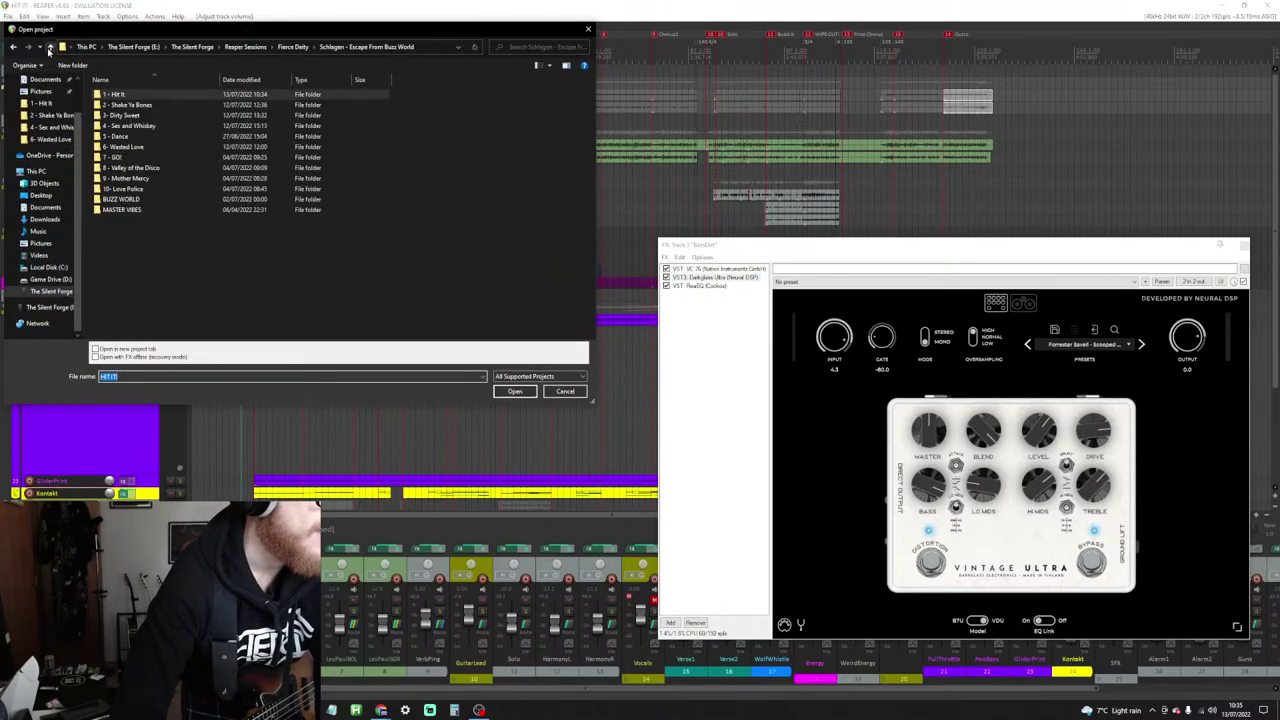
double_click(122, 146)
left_click(120, 96)
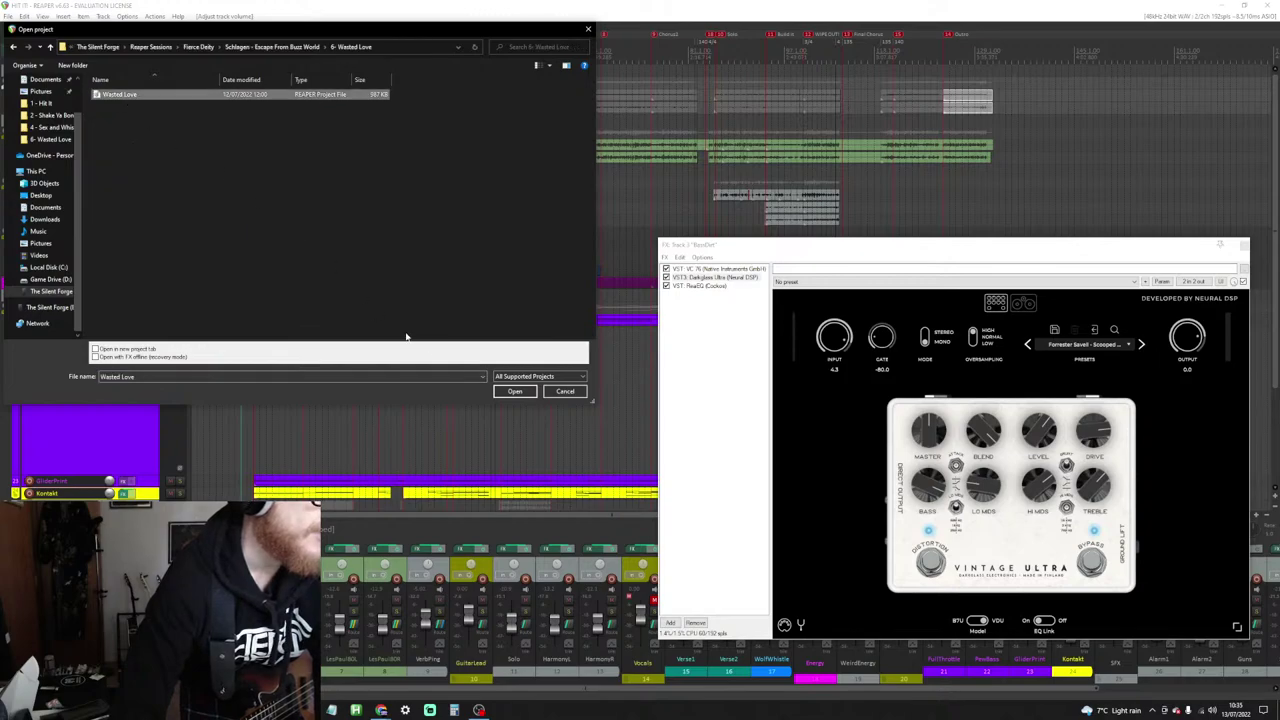
left_click(512, 391)
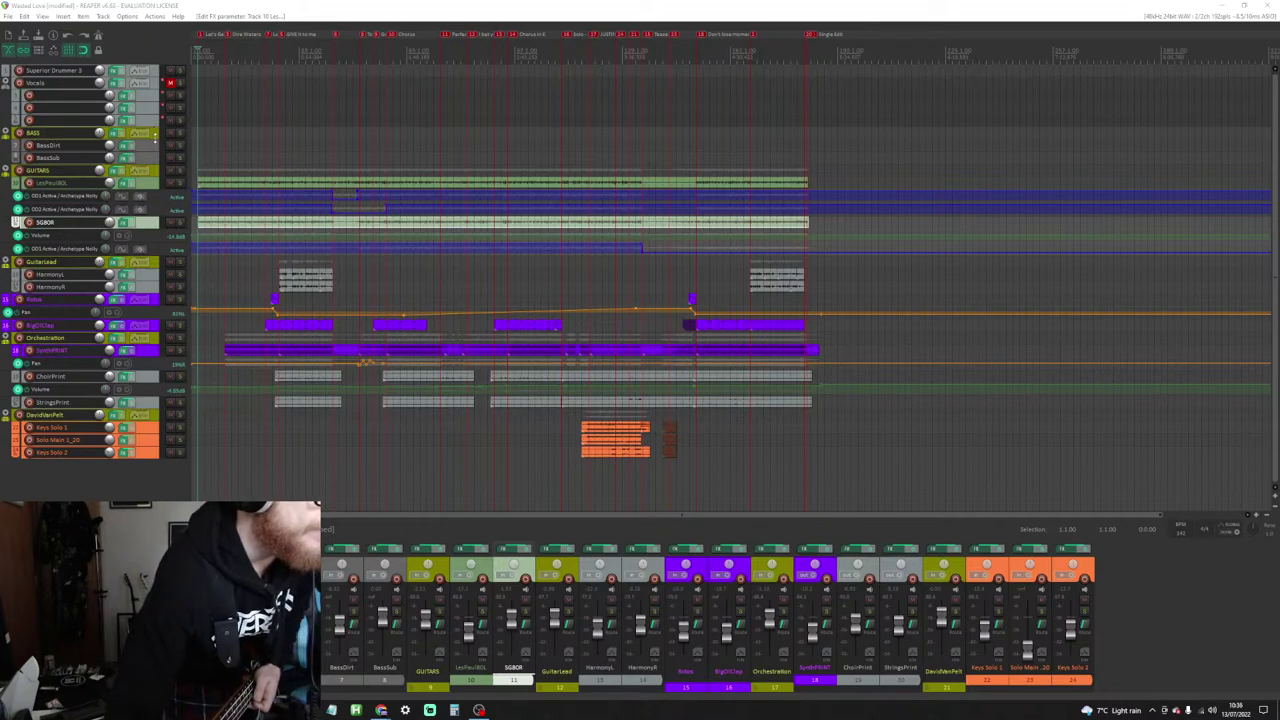
Step: Remove the existing BASS folder track together with its BassDirt and BassSub tracks
left_click(36, 488)
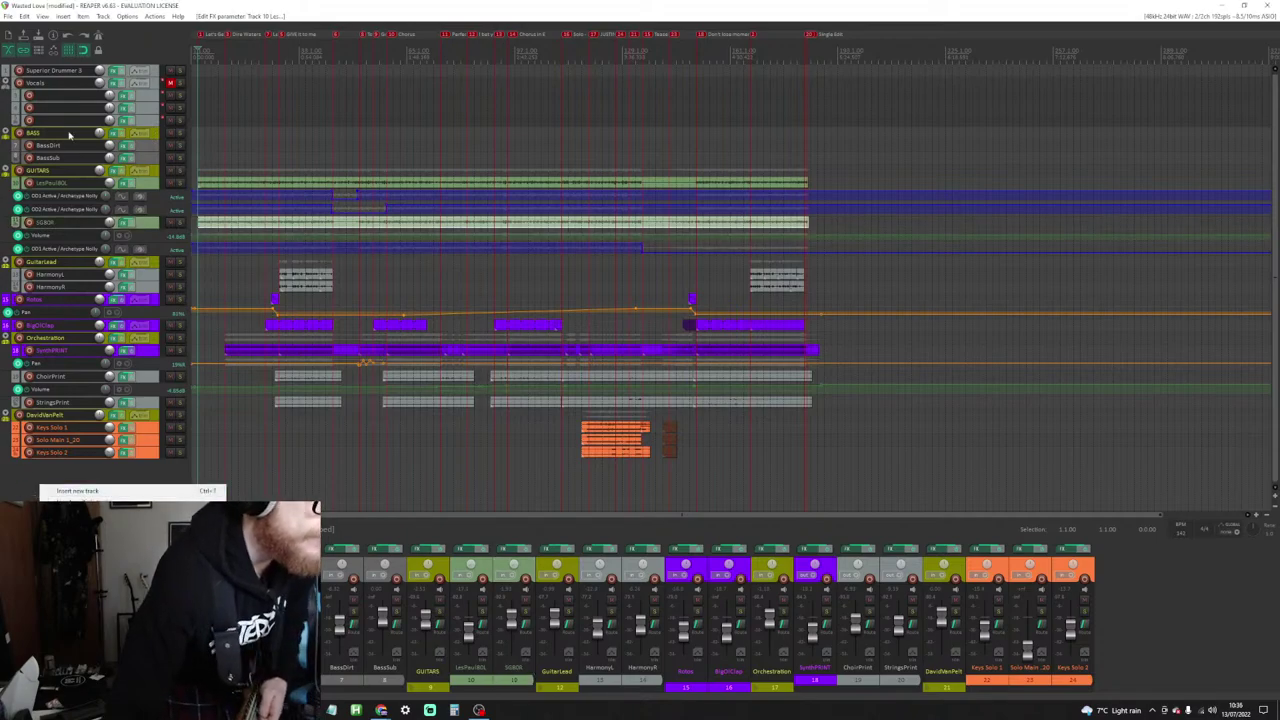
left_click(153, 134)
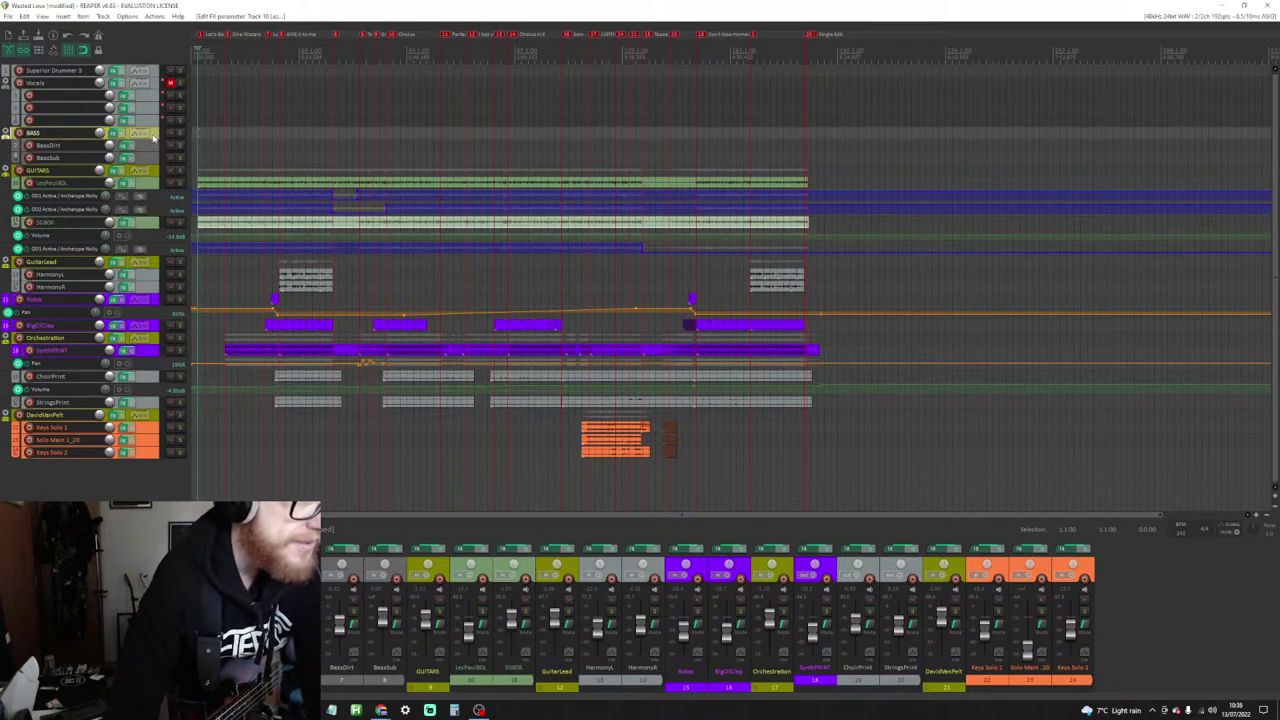
left_click(153, 145)
left_click(155, 159, "shift")
right_click(152, 158)
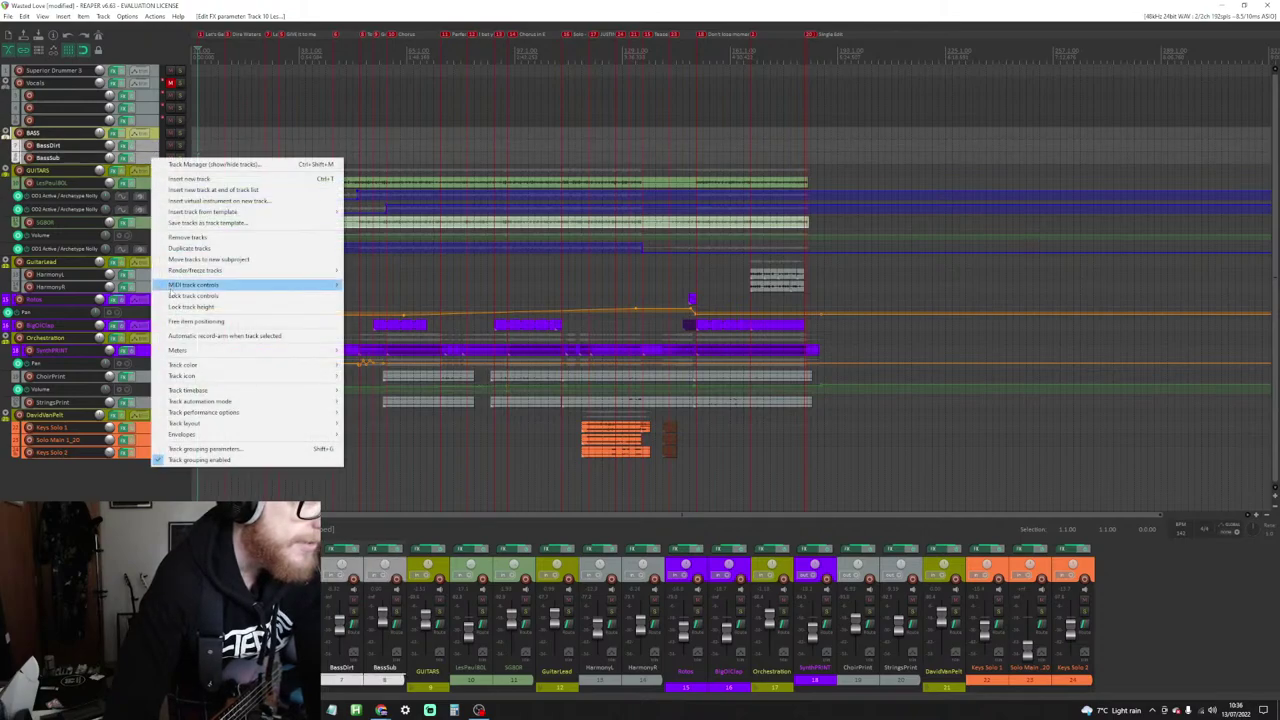
left_click(193, 238)
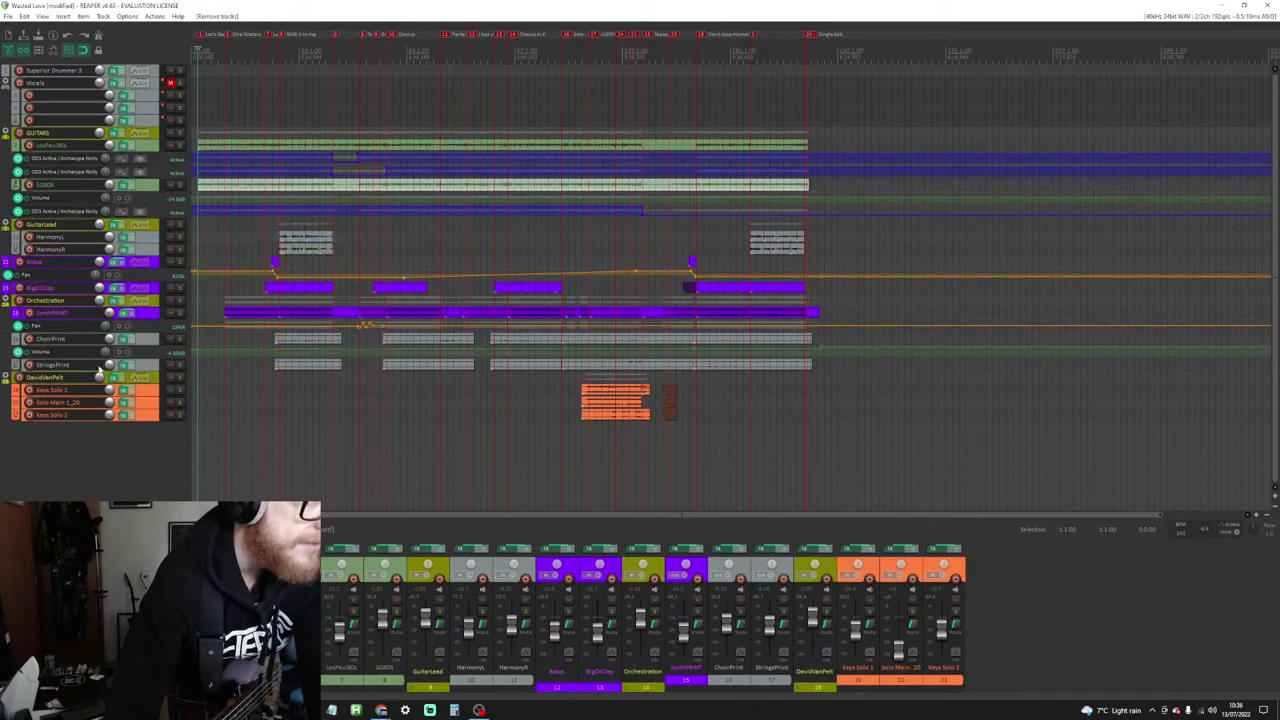
Step: Insert the Hoof bass track template and move its BASS, BassDirt and BassSub tracks directly above the GUITARS folder
right_click(91, 467)
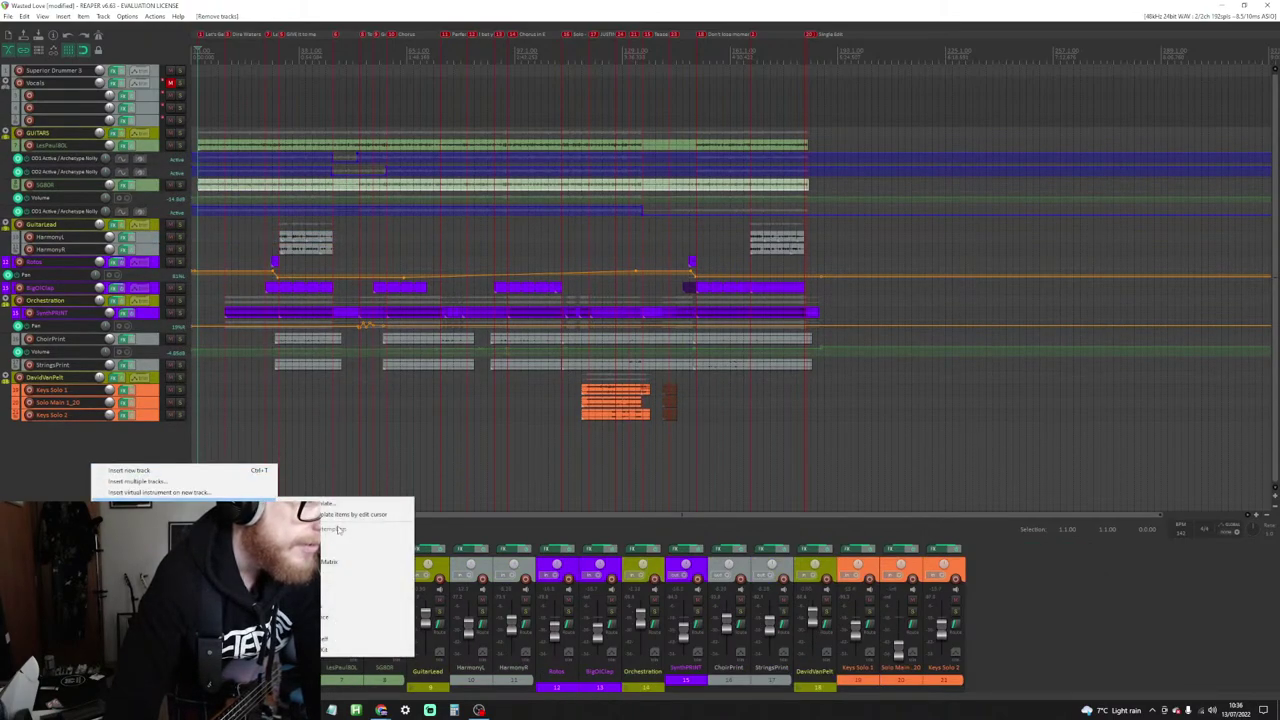
left_click(365, 590)
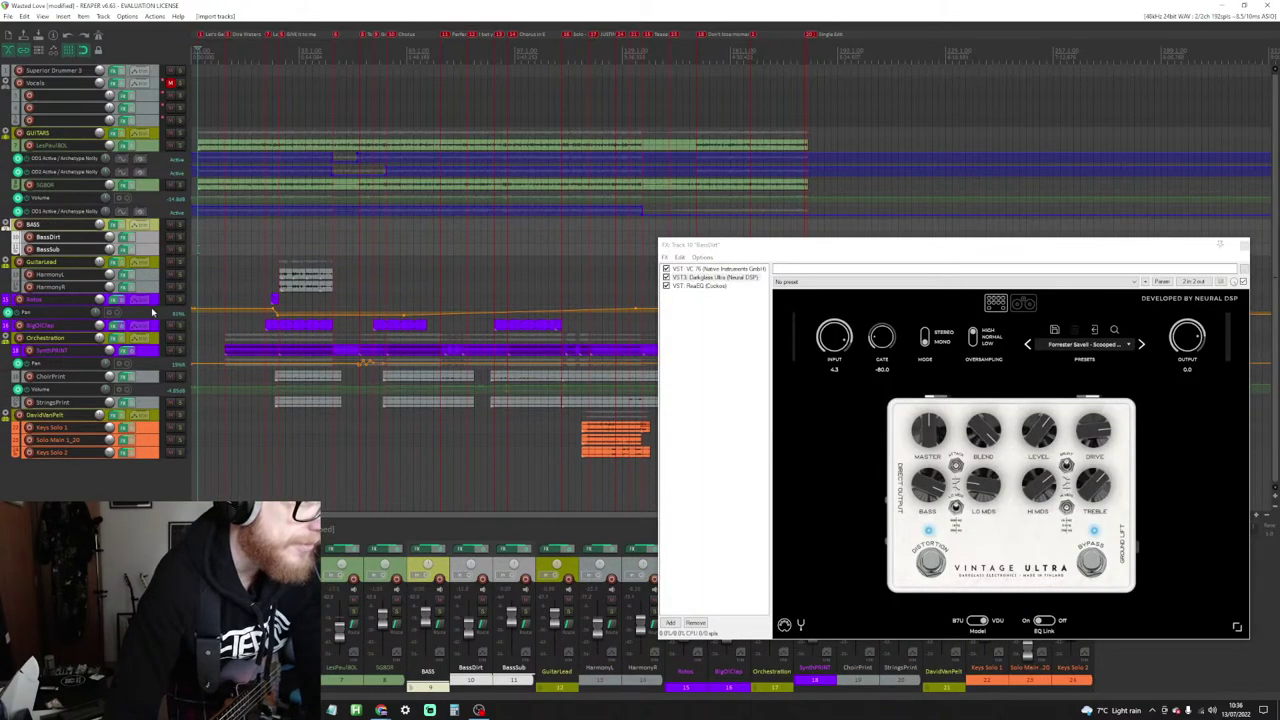
left_click_drag(155, 228, 115, 133)
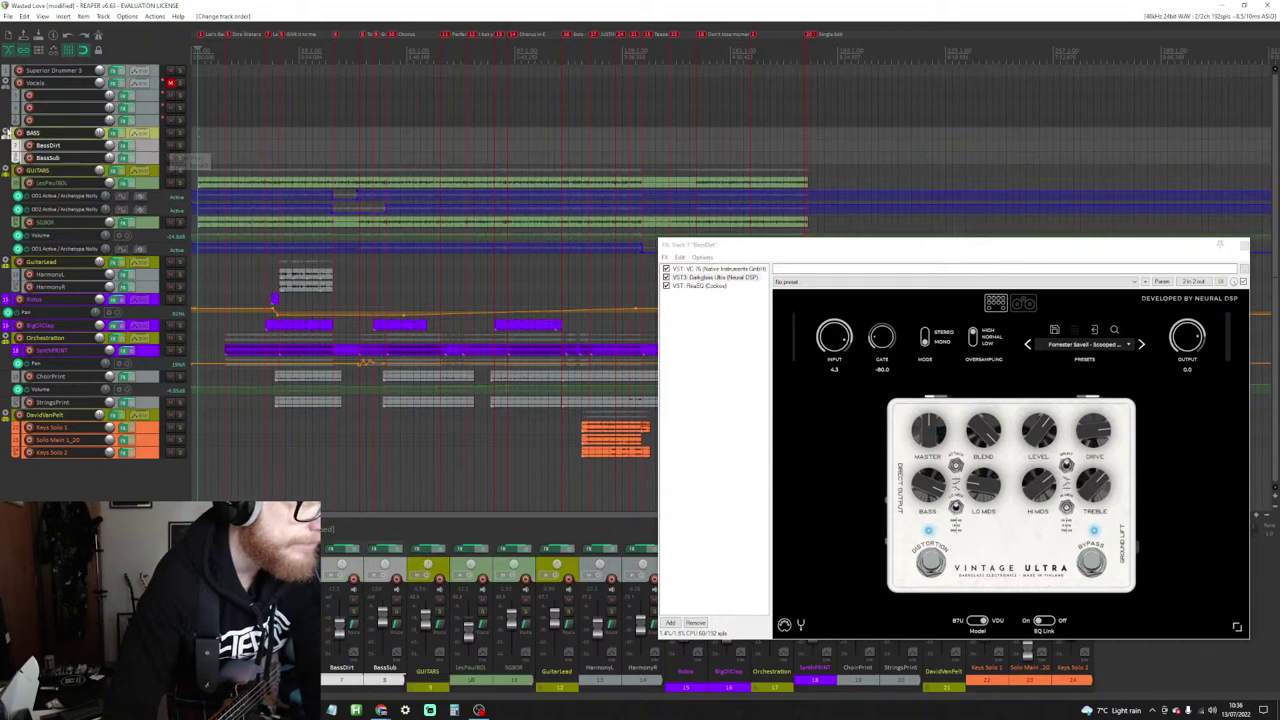
Step: Arm BassDirt and BassSub for recording with the BASS folder disarmed, and review the metronome and pre-roll settings
left_click(29, 146)
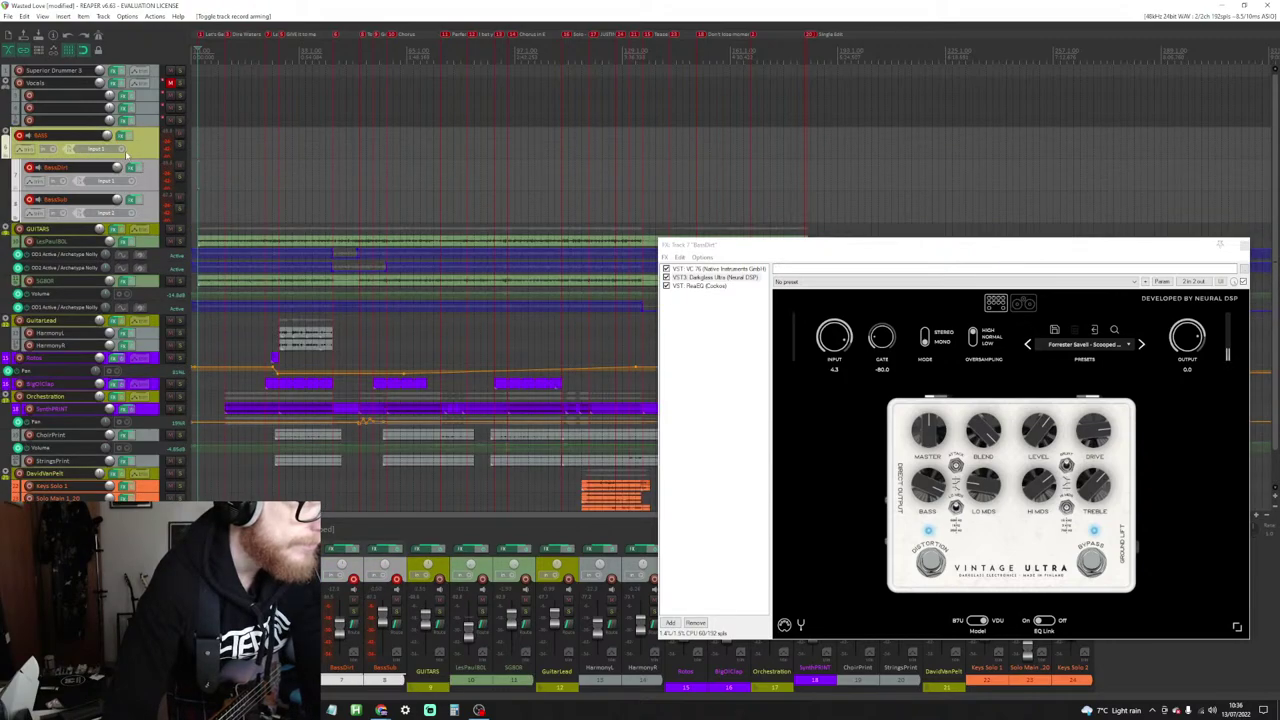
left_click(53, 145)
left_click(18, 137)
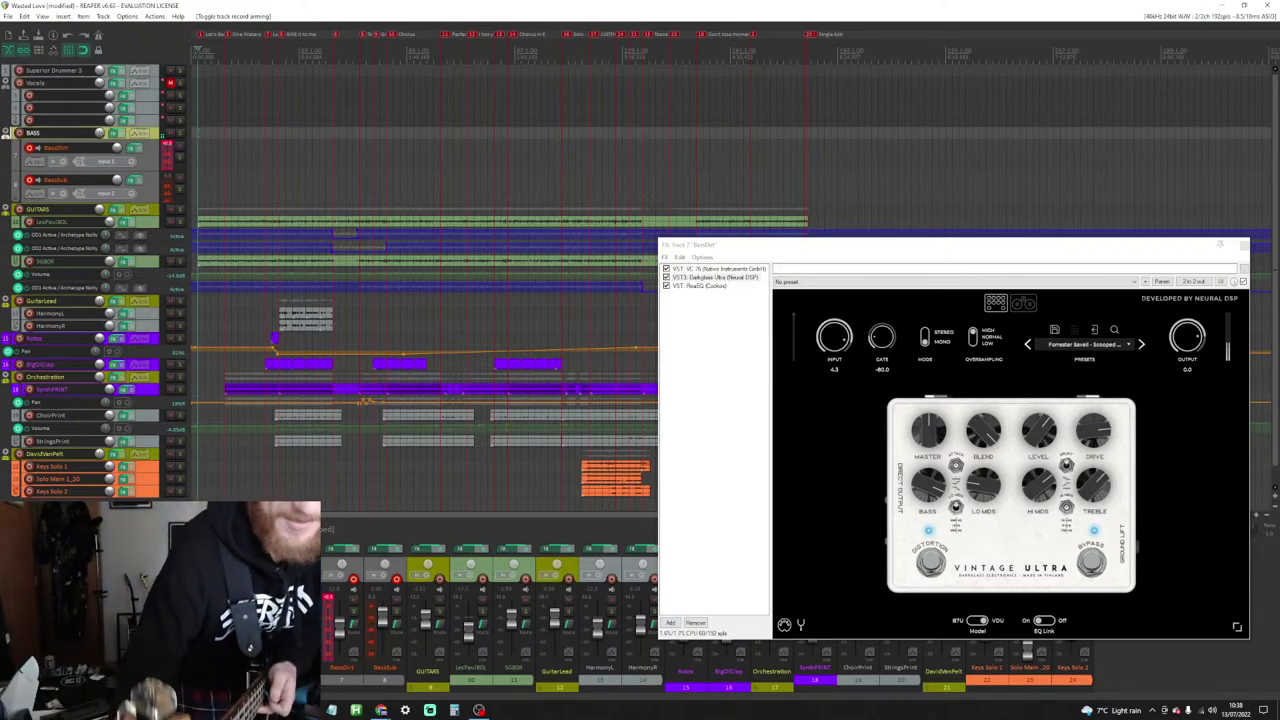
right_click(98, 35)
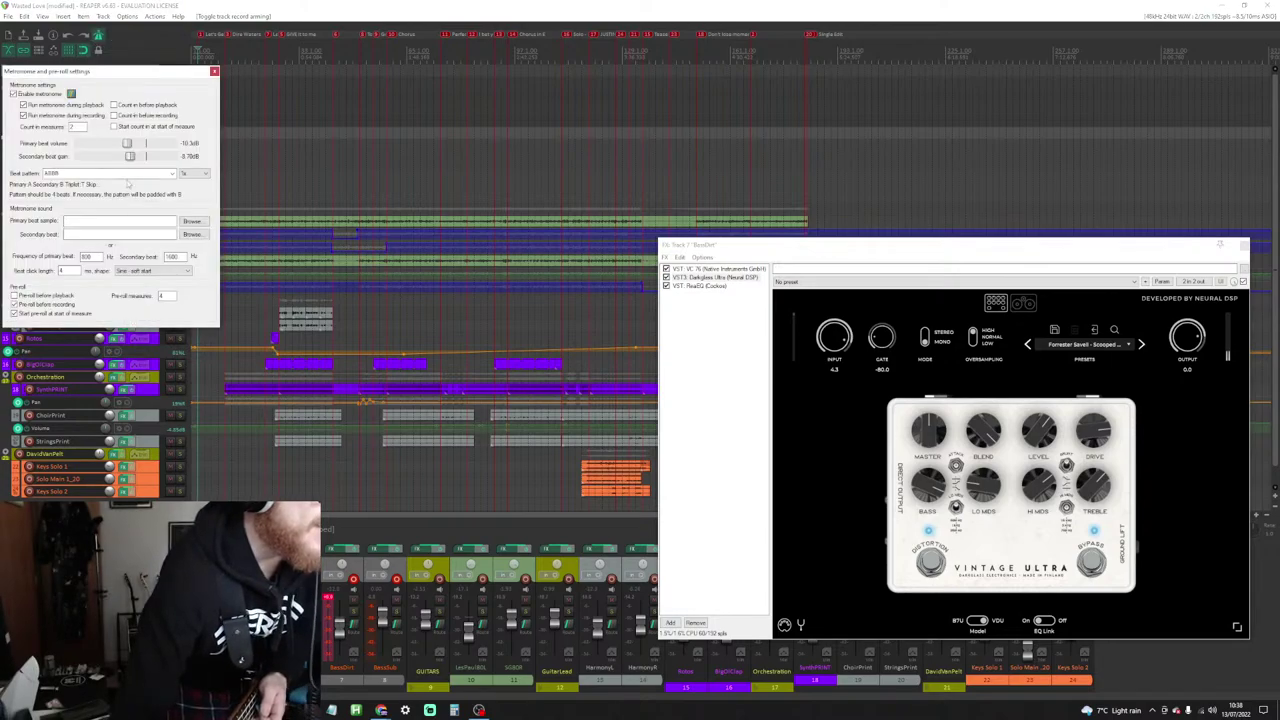
left_click(214, 71)
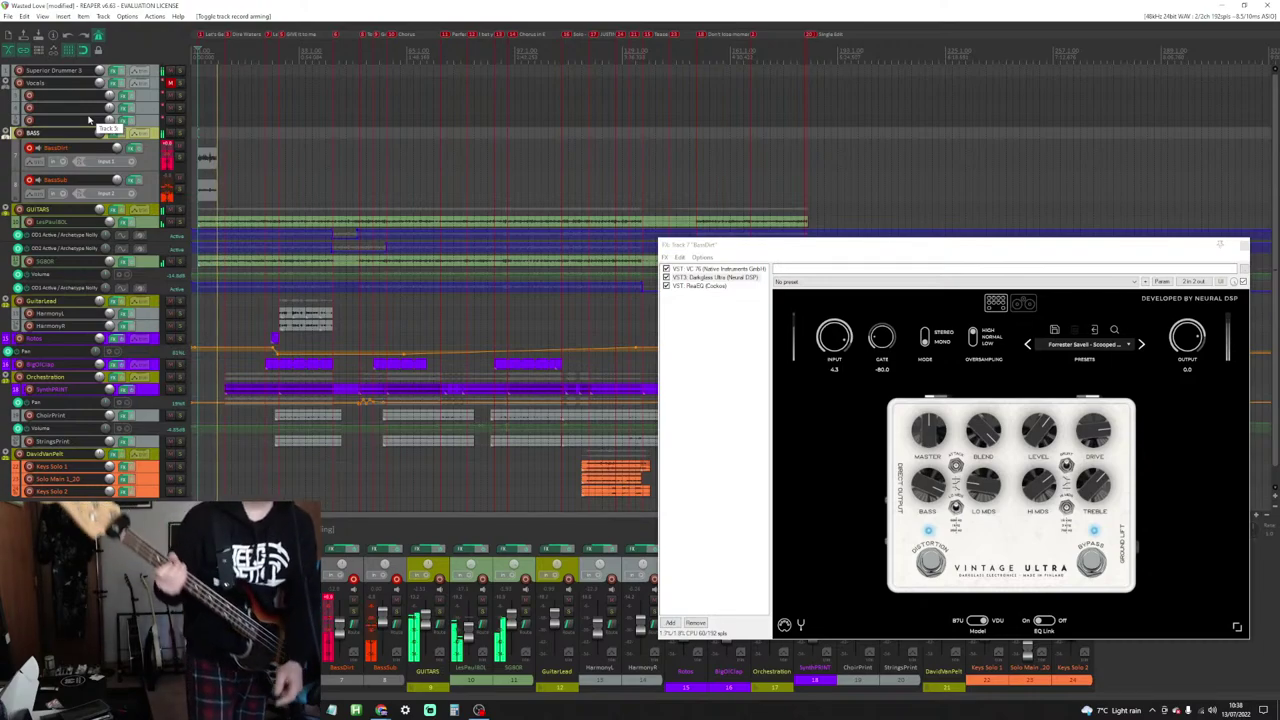
Step: Record the bass from the start of the song, discarding a short first take and keeping the one past the fourth marker
key("space")
key("Return")
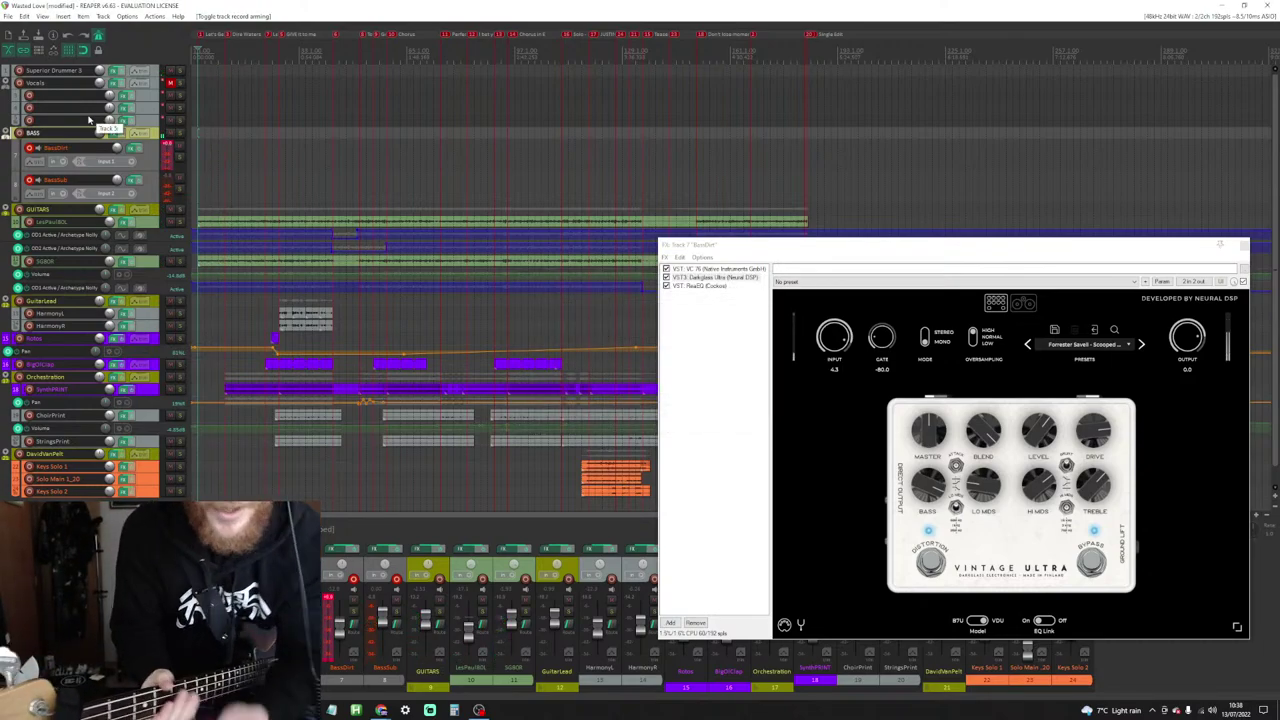
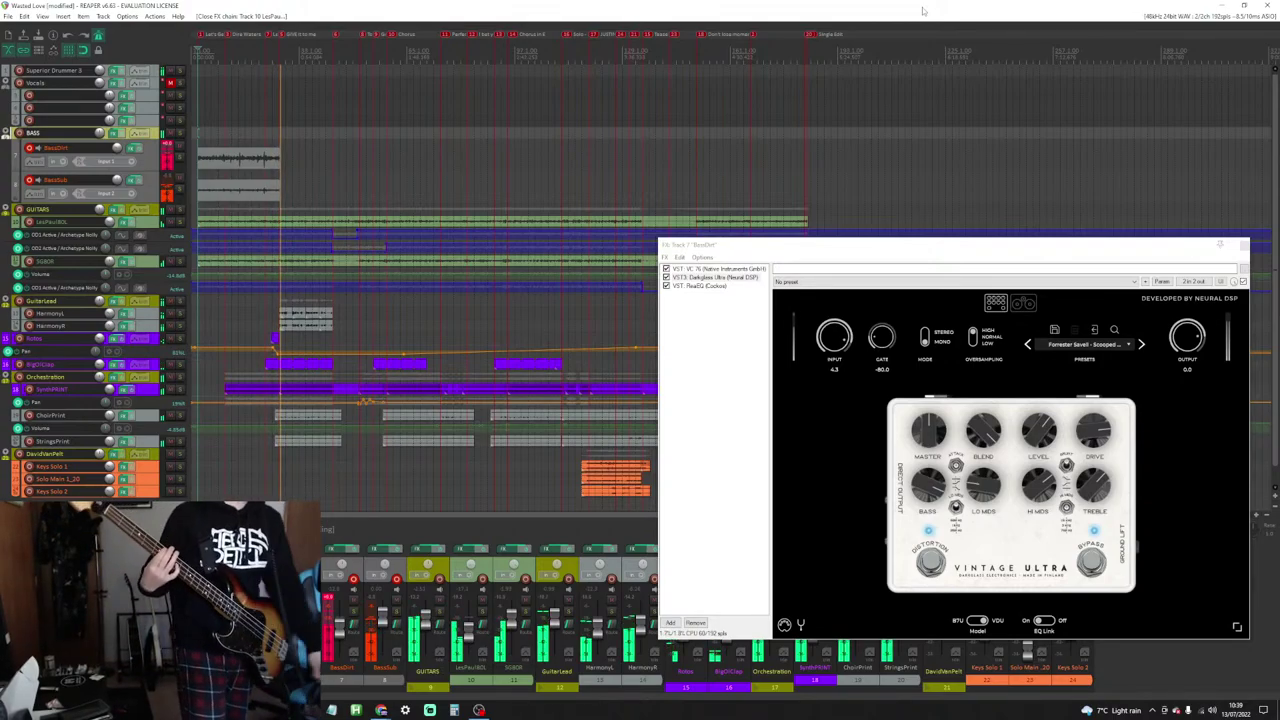
key("space")
key("Return")
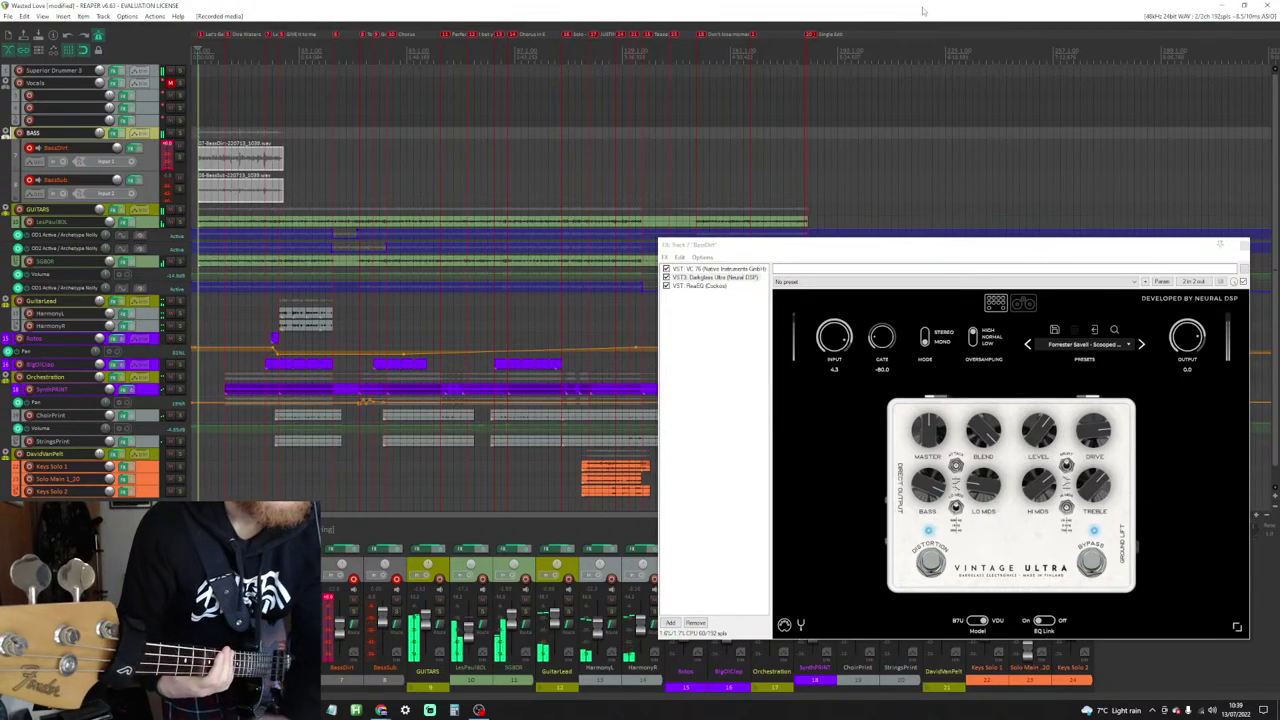
Step: Disarm both bass tracks during playback and adjust the BassDirt track volume
scroll(458, 122, "up", 4)
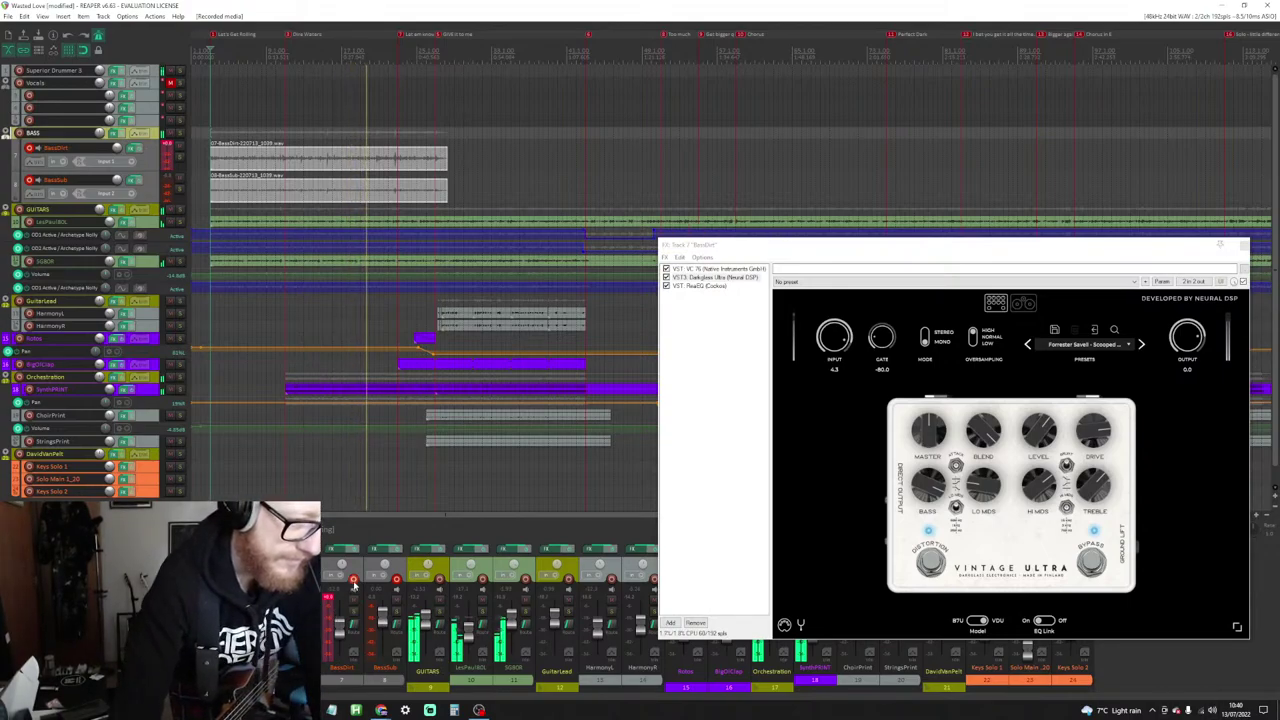
left_click(396, 580)
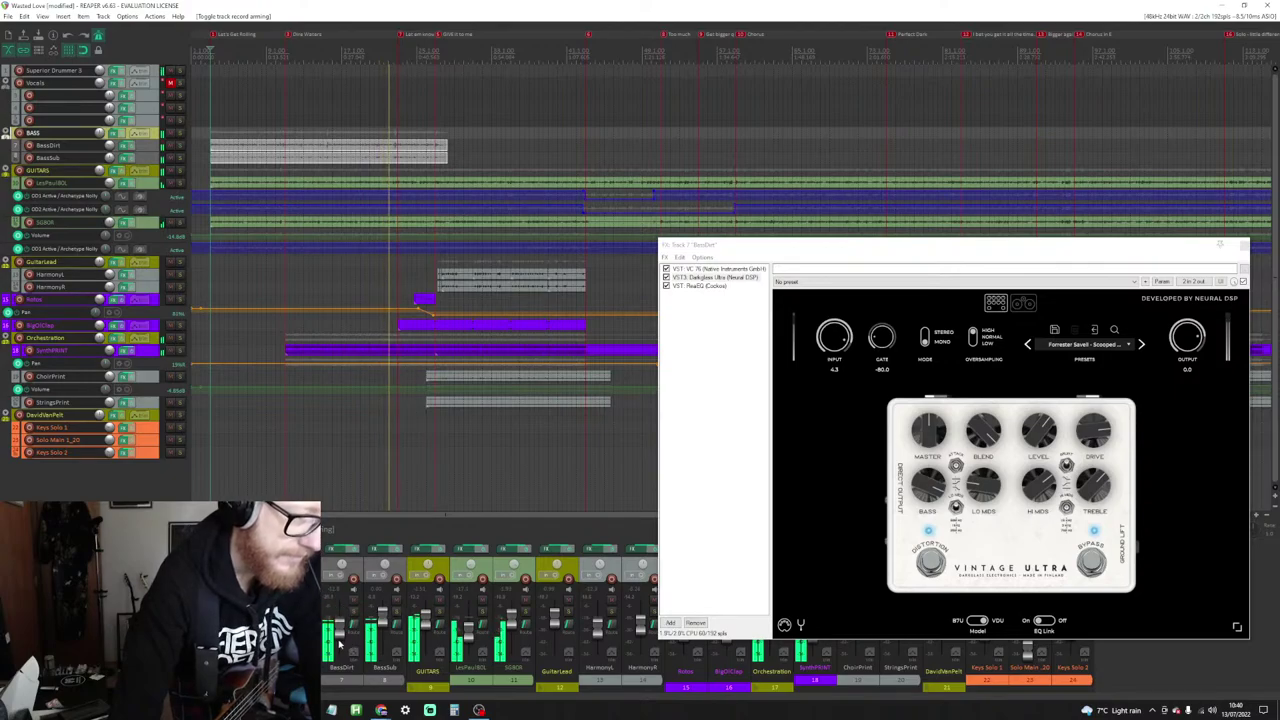
mouse_move(345, 628)
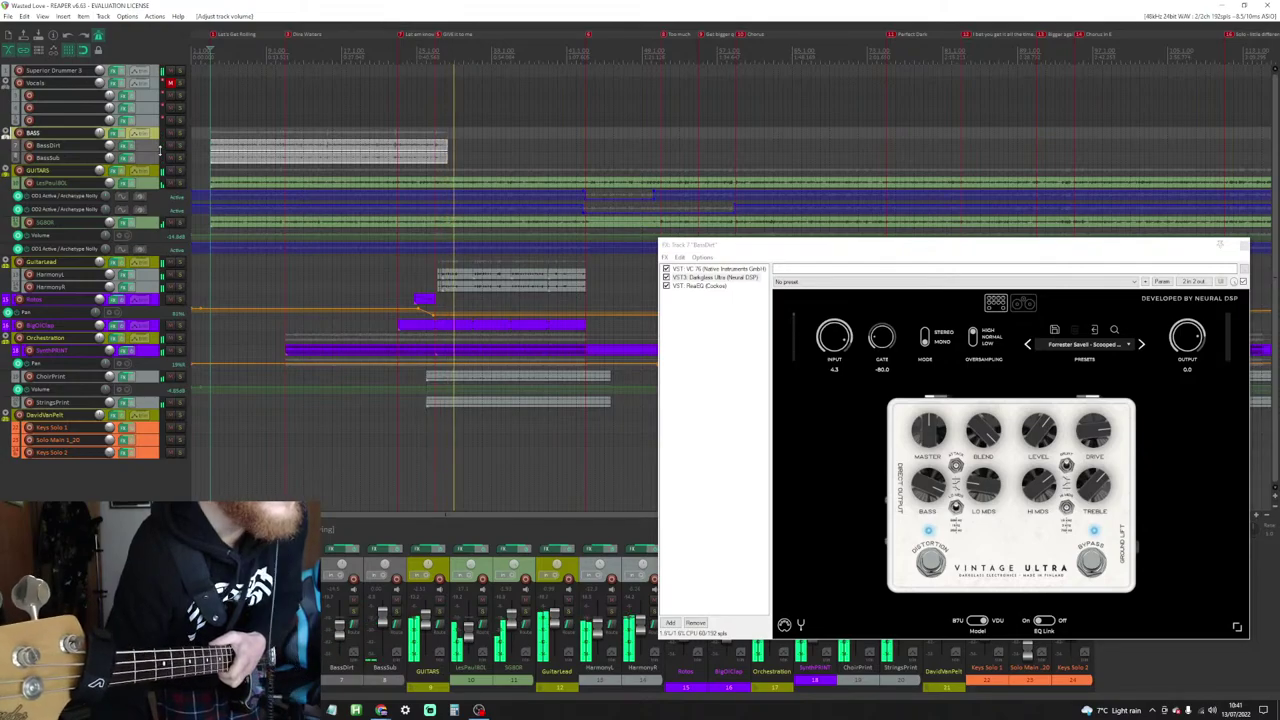
Step: Enlarge the BassDirt and BassSub tracks and trim the ends of both recordings back to the fourth song marker
left_click(352, 568)
key("grave")
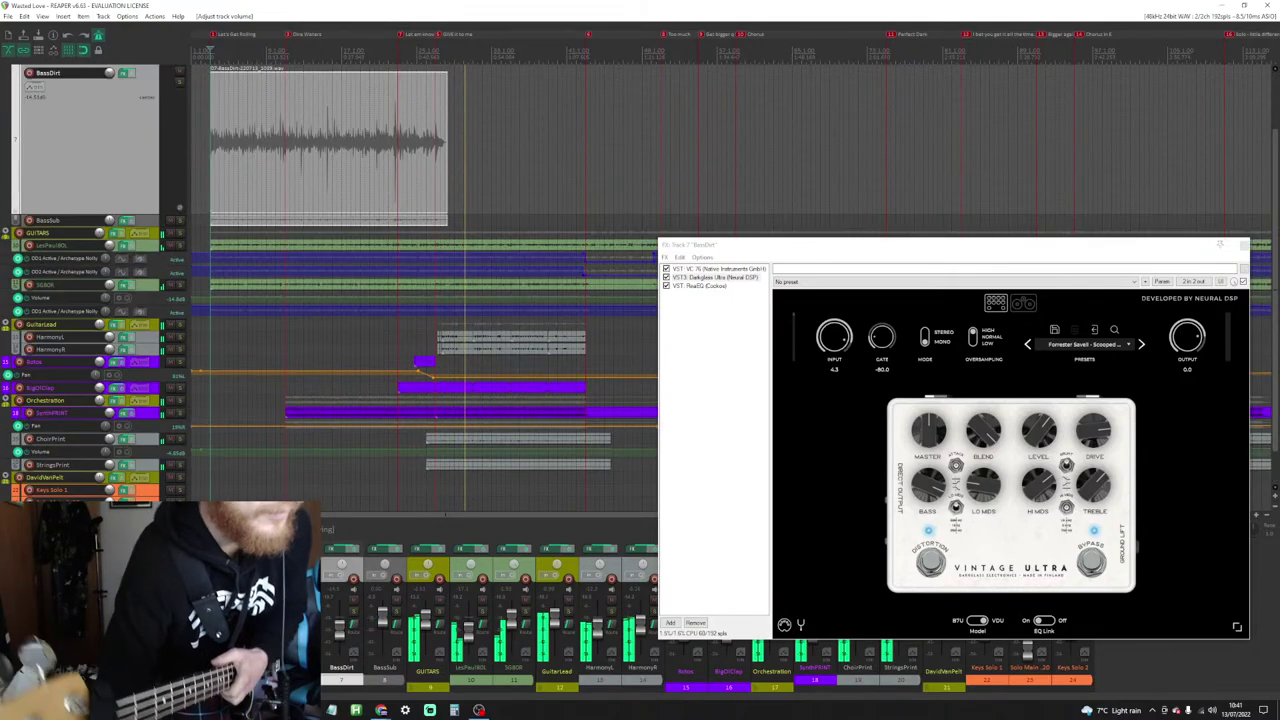
scroll(395, 305, "up", 3)
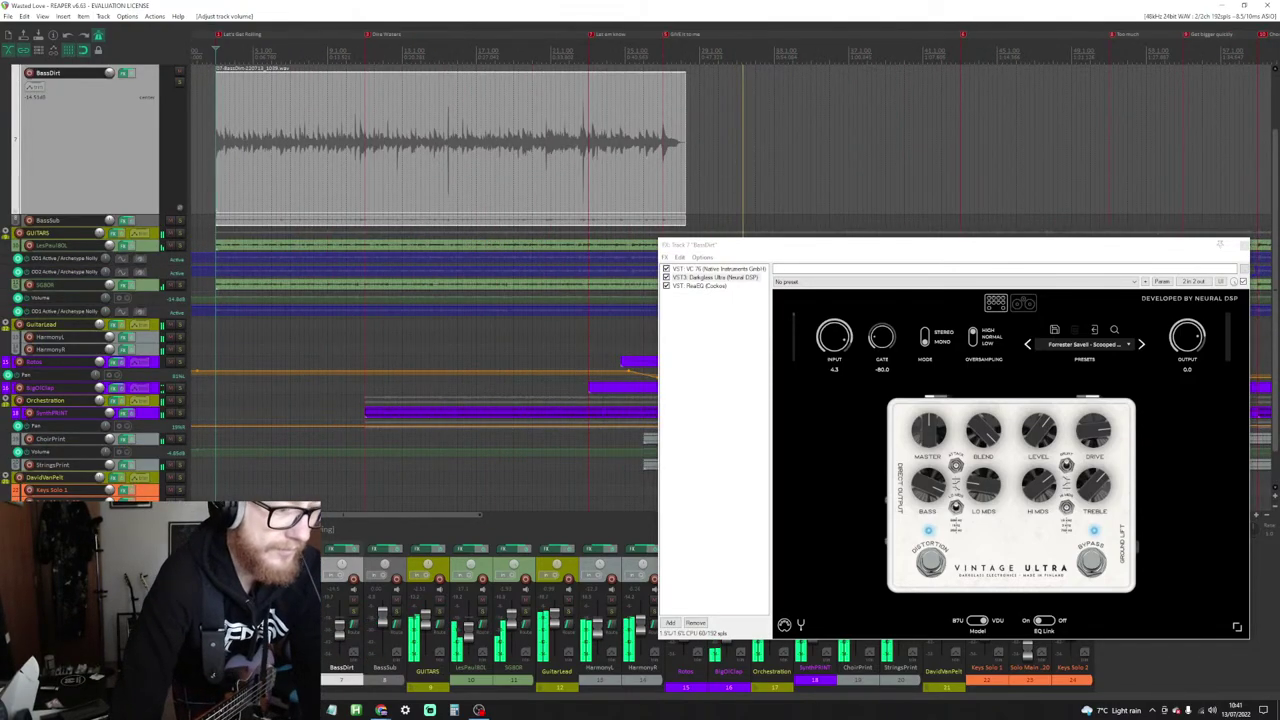
left_click(370, 568, "ctrl")
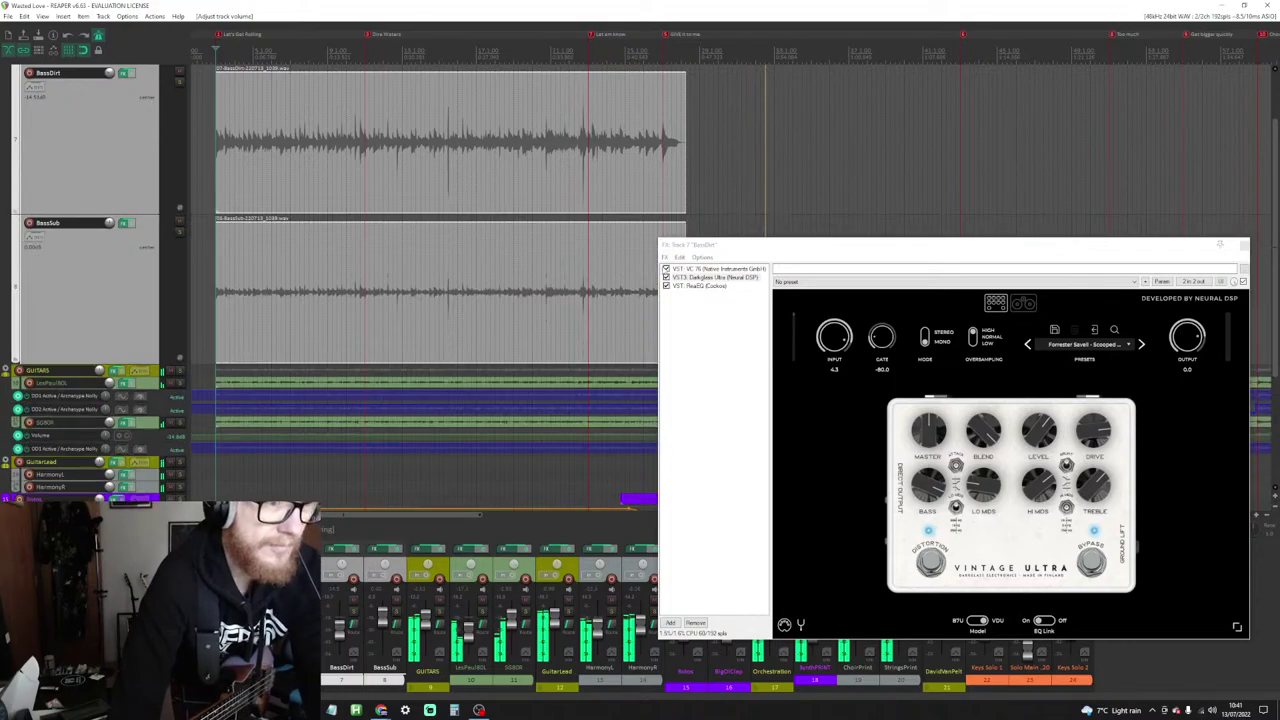
left_click_drag(686, 143, 662, 143)
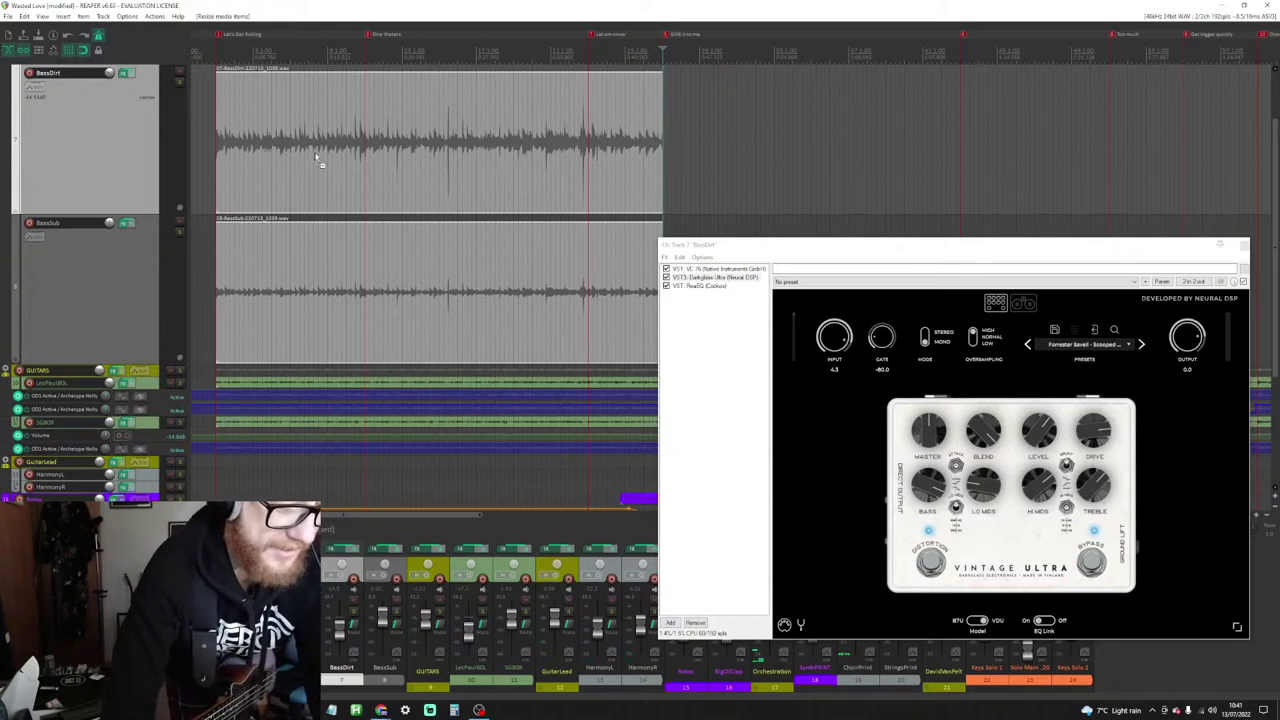
Step: Arm BassDirt and BassSub again for recording from the fourth song marker
key("ctrl+r")
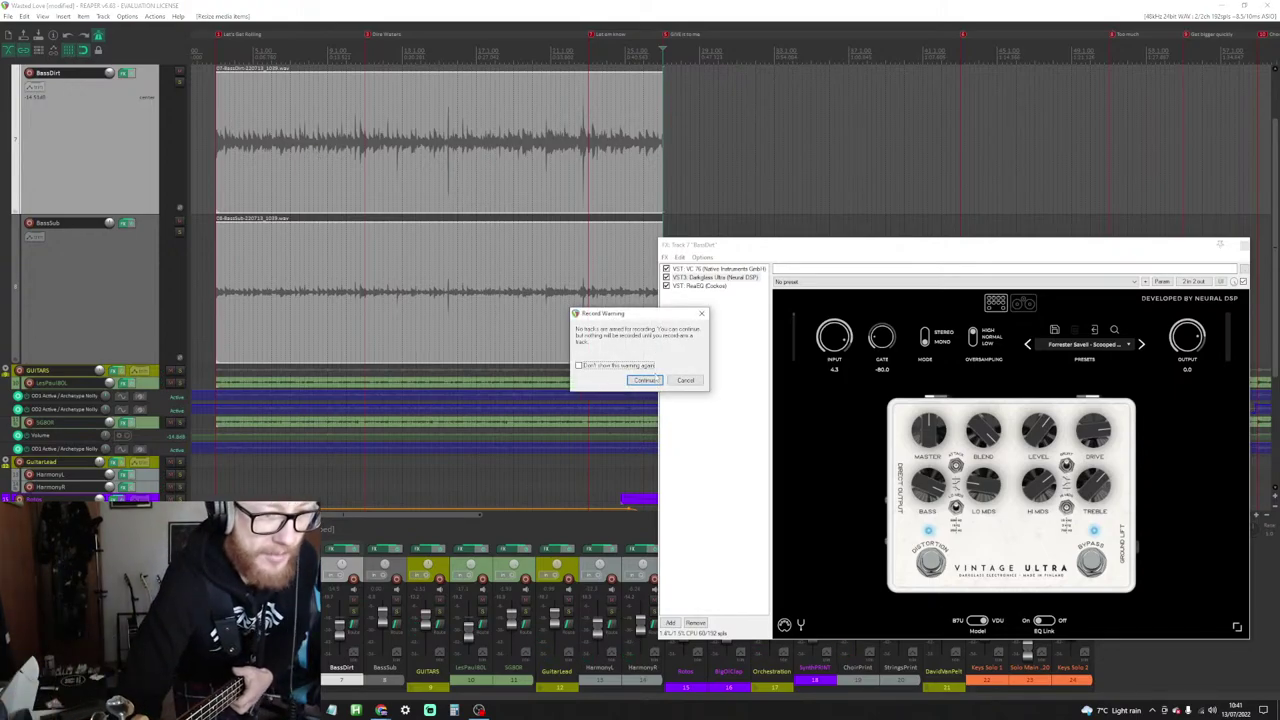
left_click(646, 380)
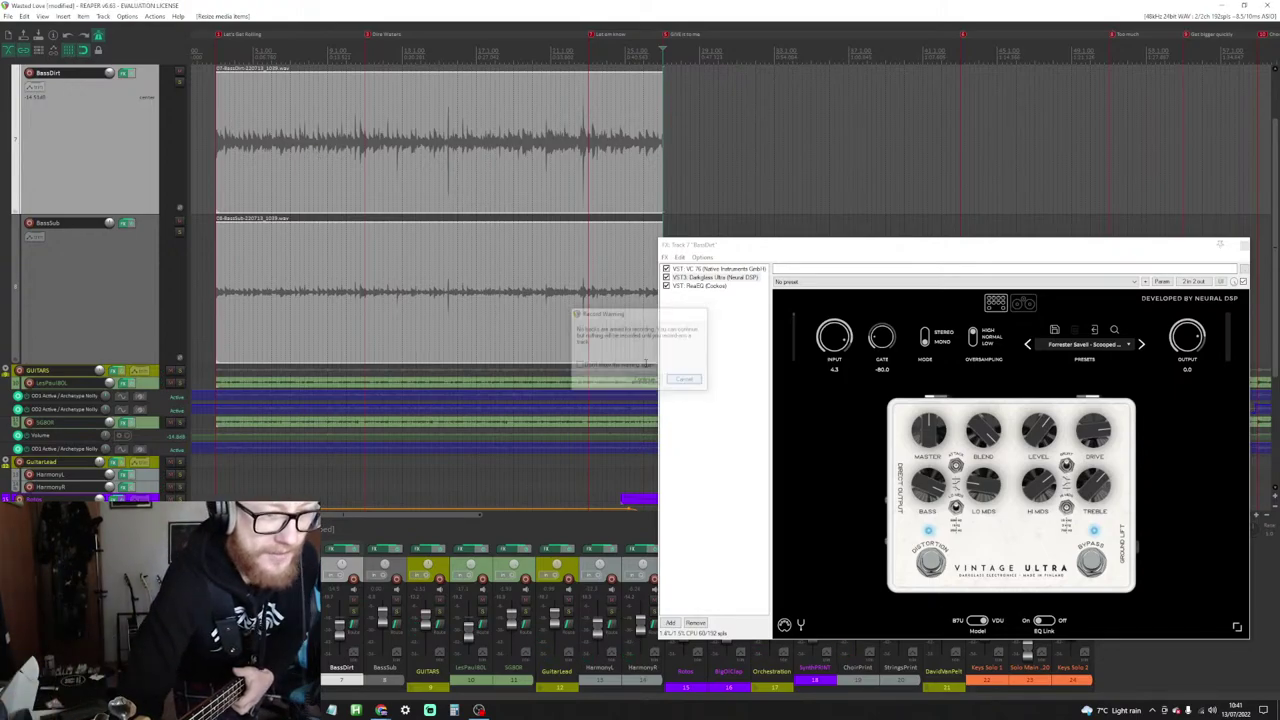
left_click(29, 222)
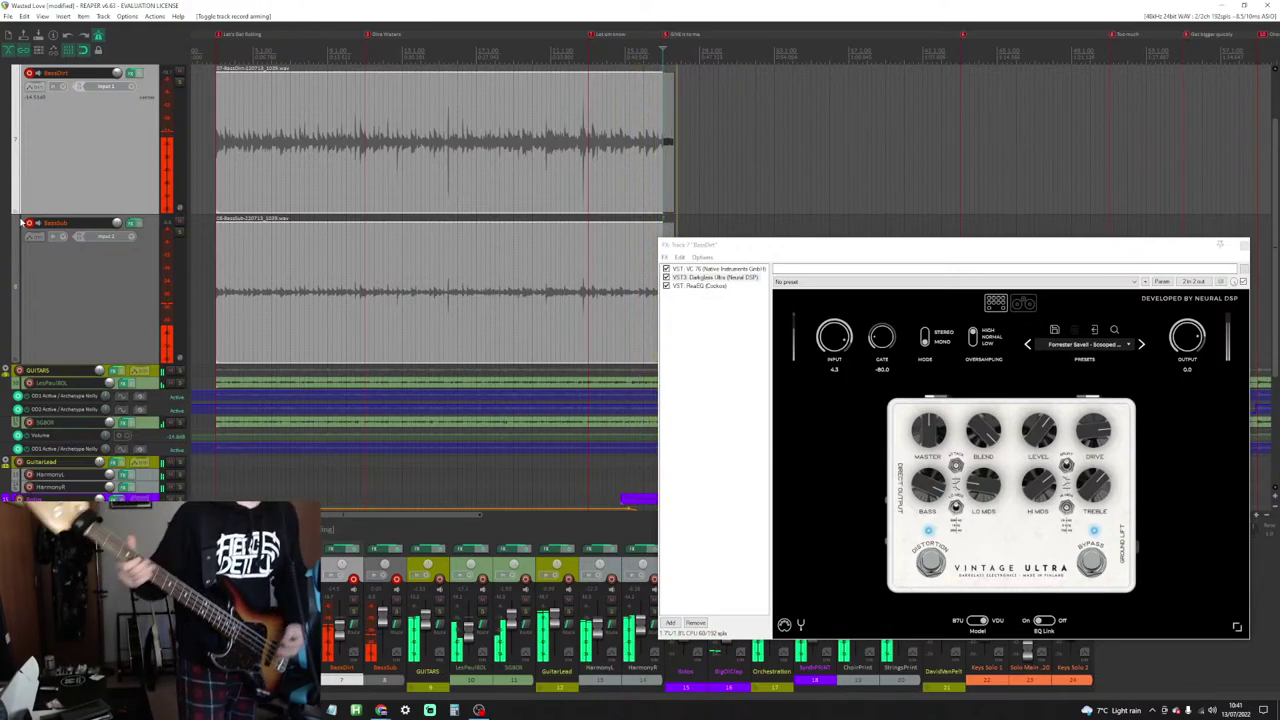
Step: Try four bass takes from the fourth song marker on BassDirt and BassSub, deleting the recorded files of each
key("space")
key("Return")
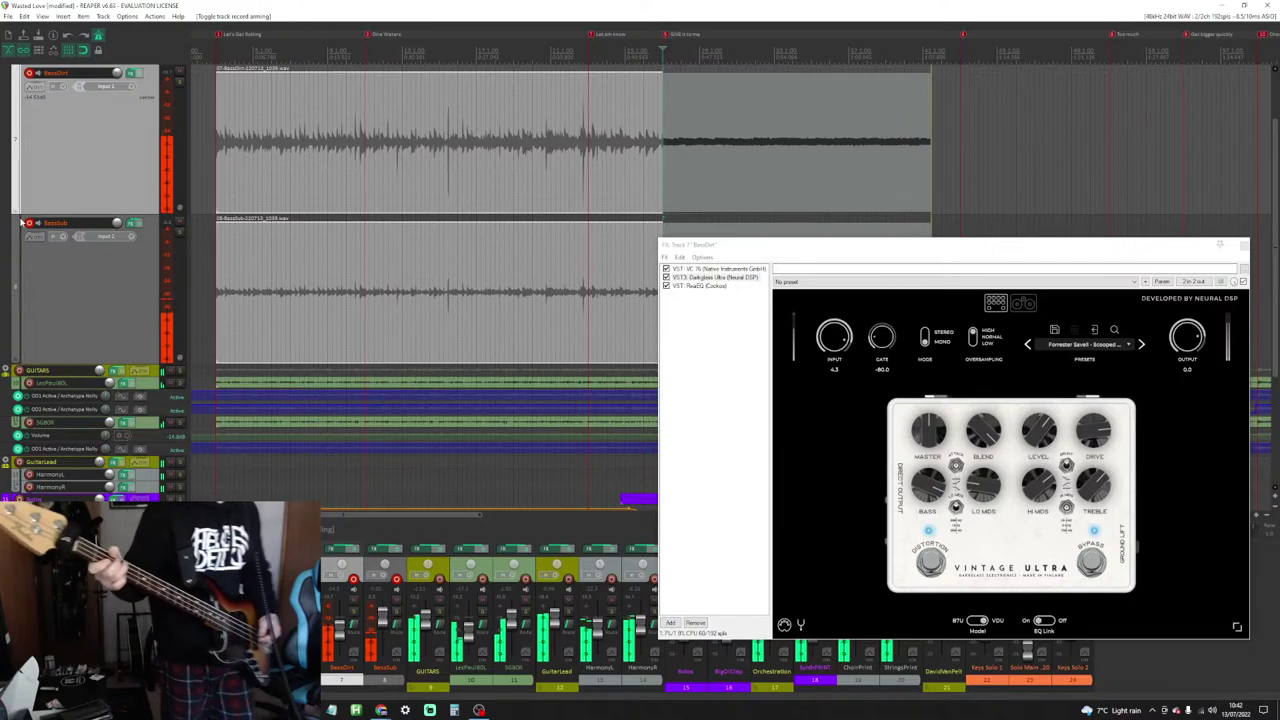
key("space")
key("Tab")
key("Tab")
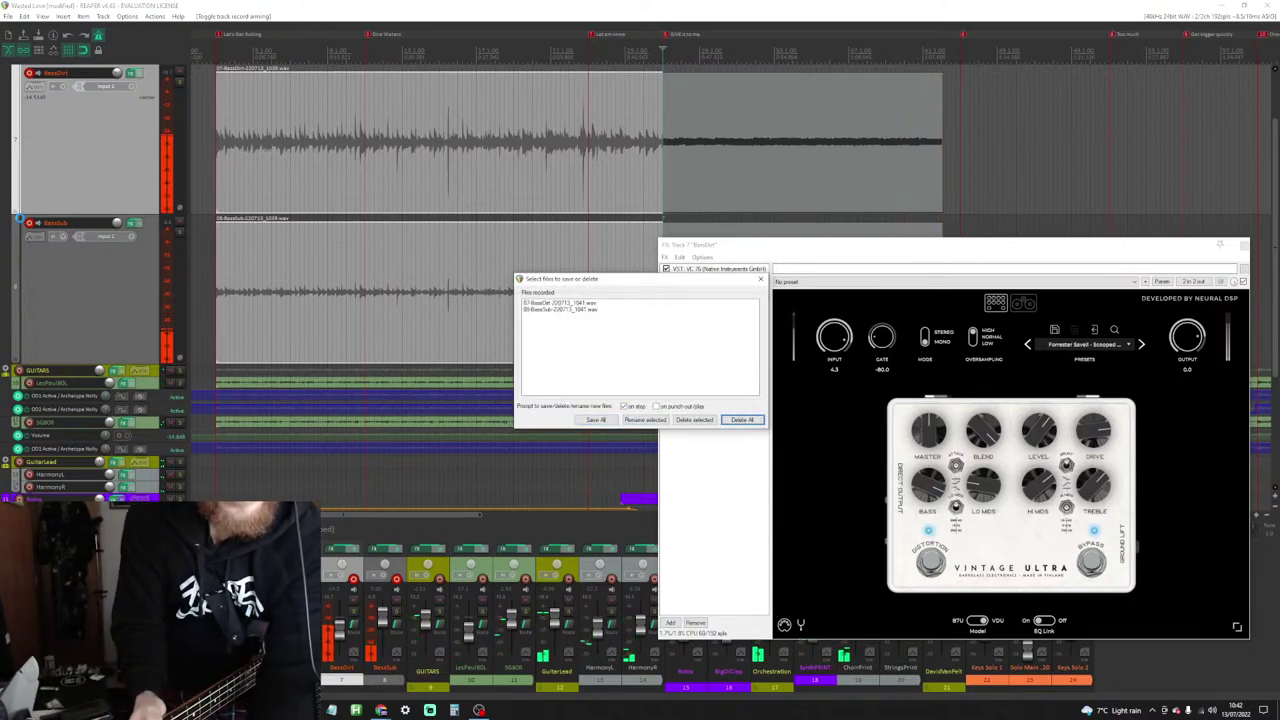
key("Return")
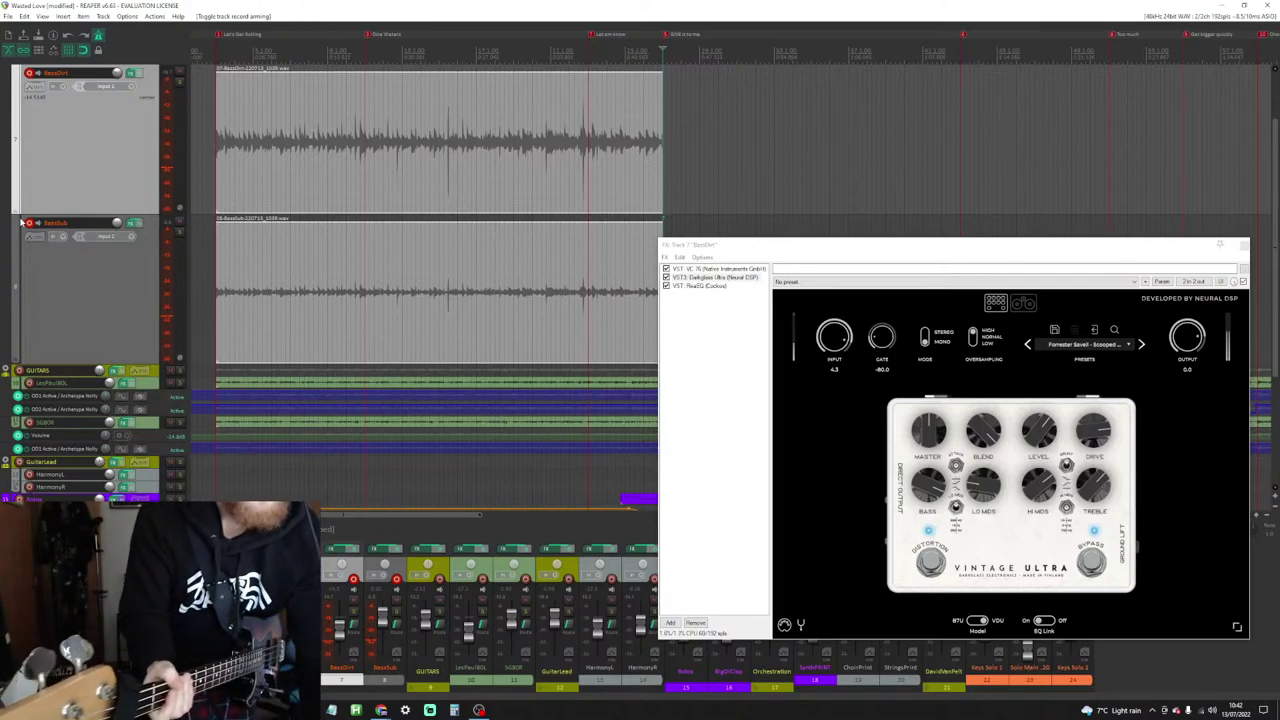
key("space")
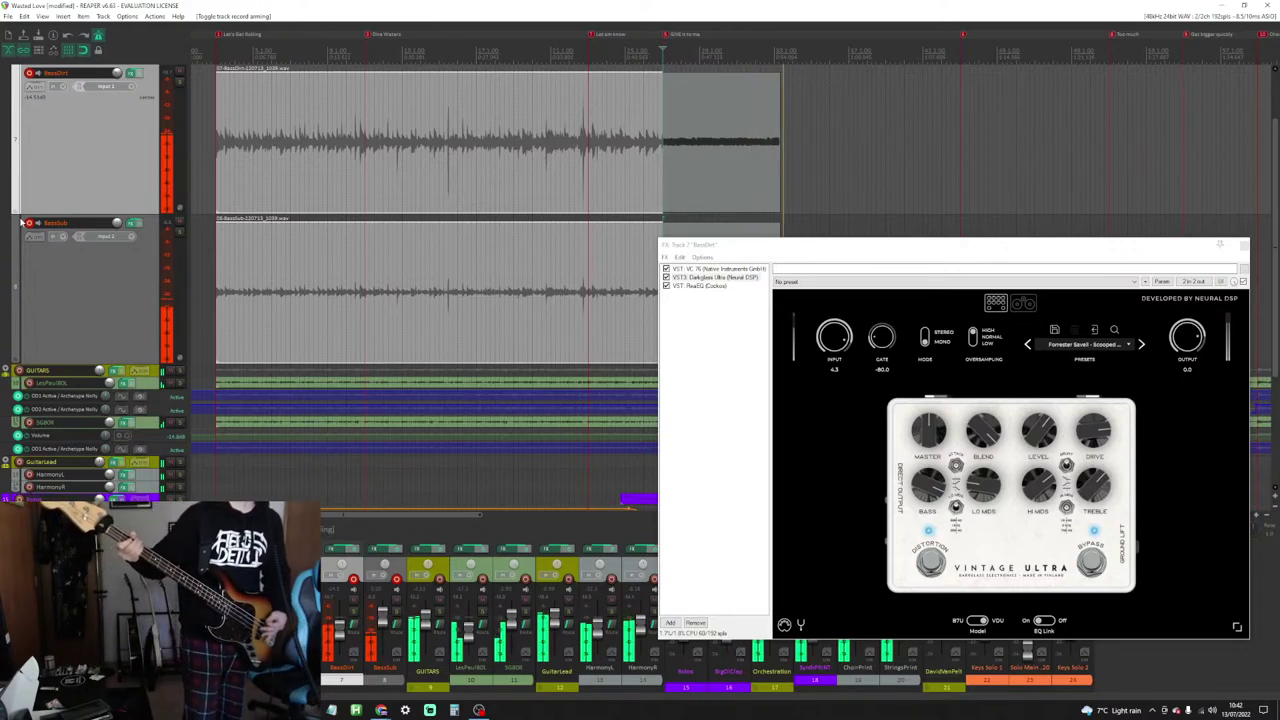
key("space")
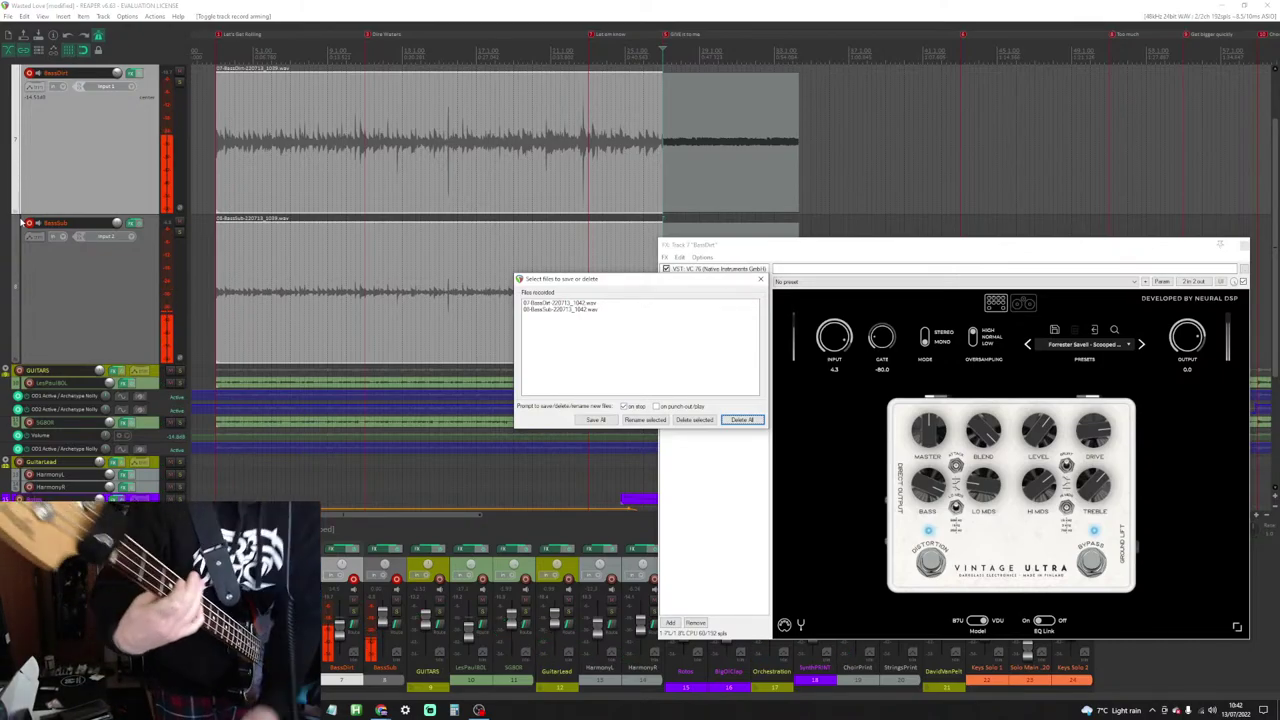
key("Return")
key("Return")
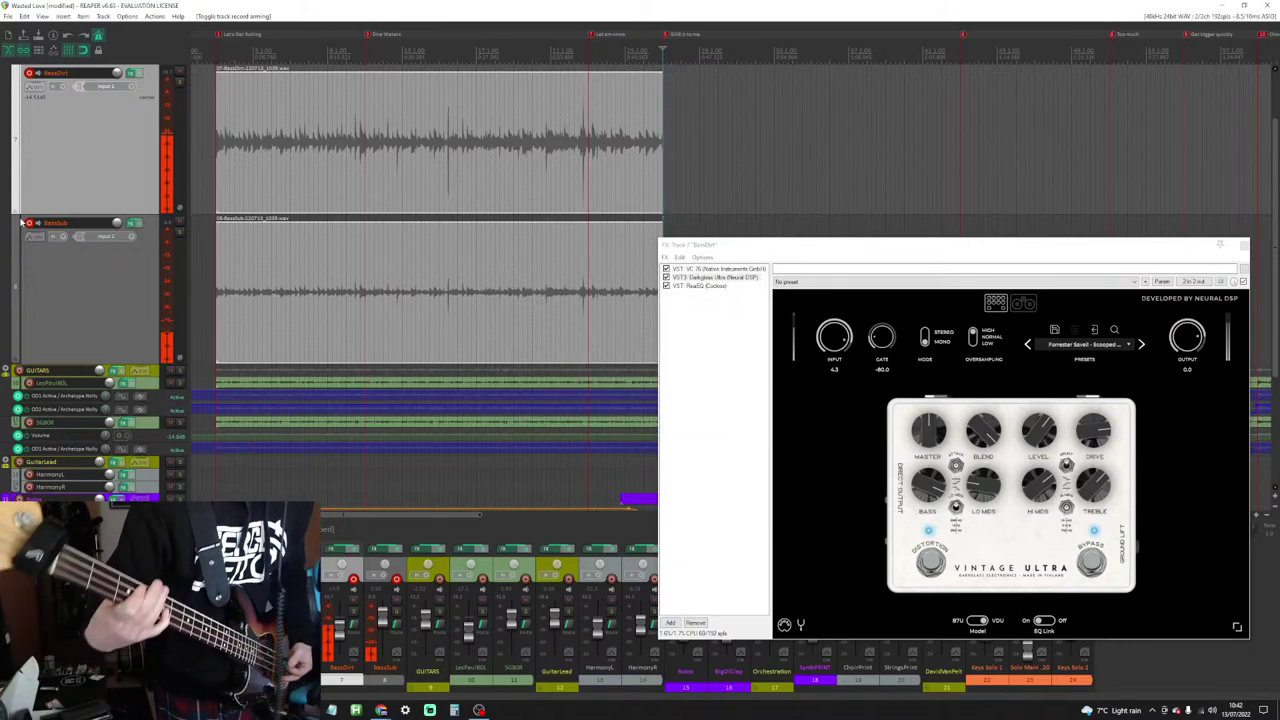
key("space")
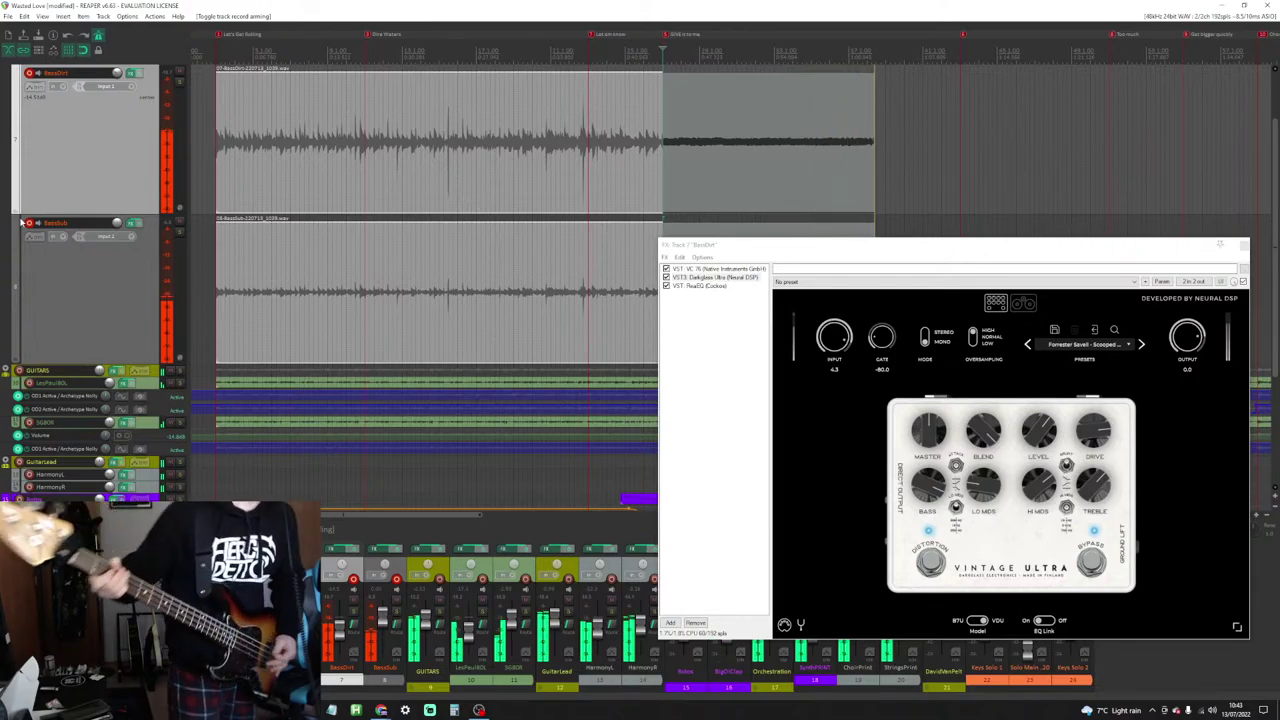
key("space")
key("alt+d")
key("Return")
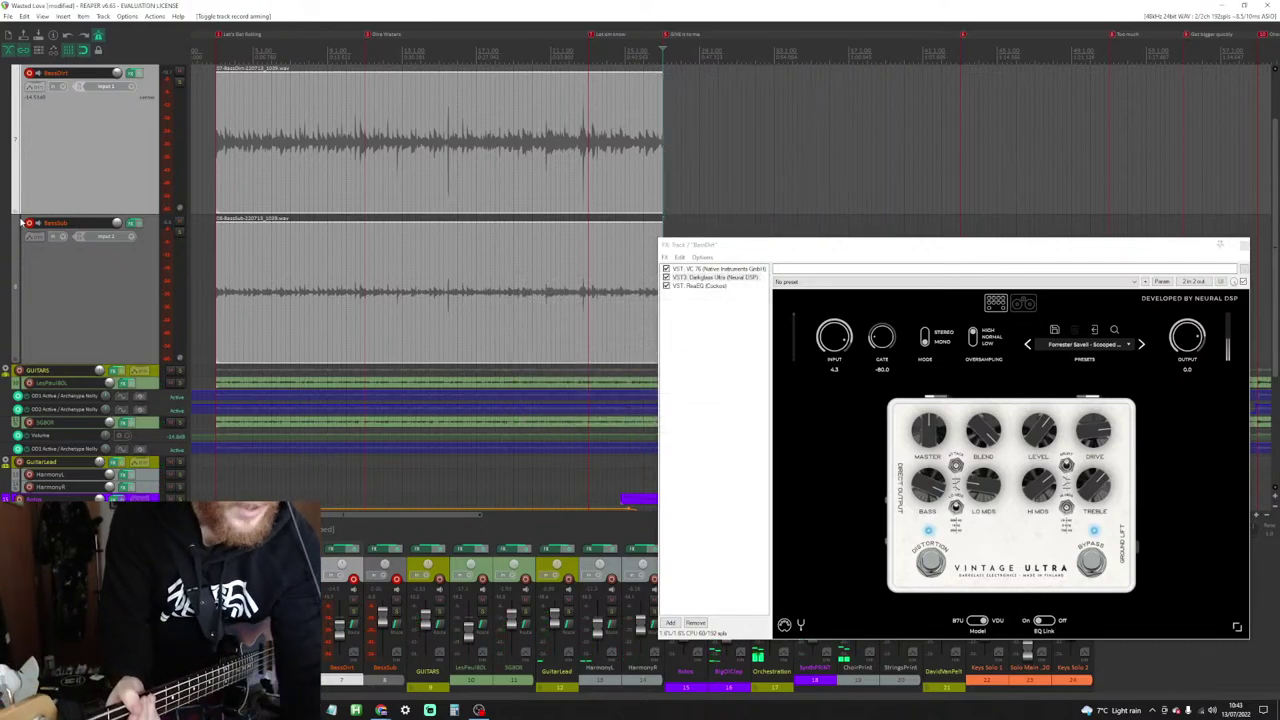
Step: Record and keep a bass take from the fourth song marker, and trim its end on both tracks to the following marker
key("space")
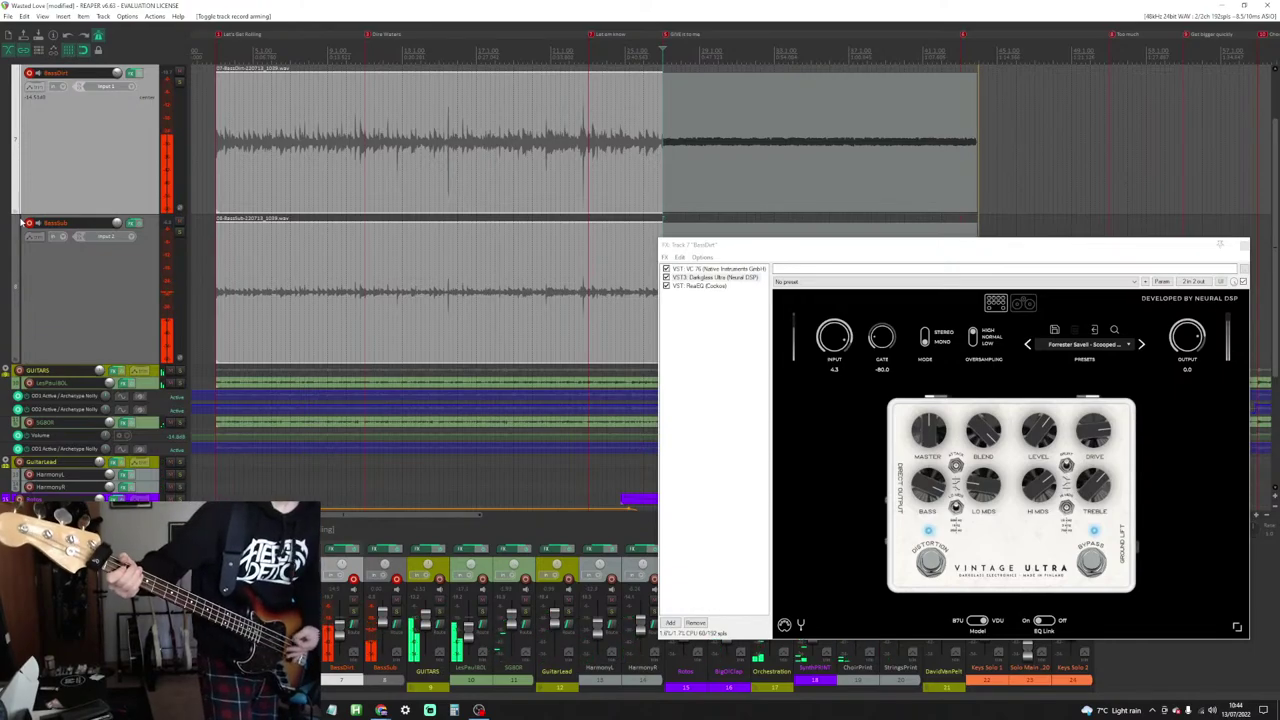
key("space")
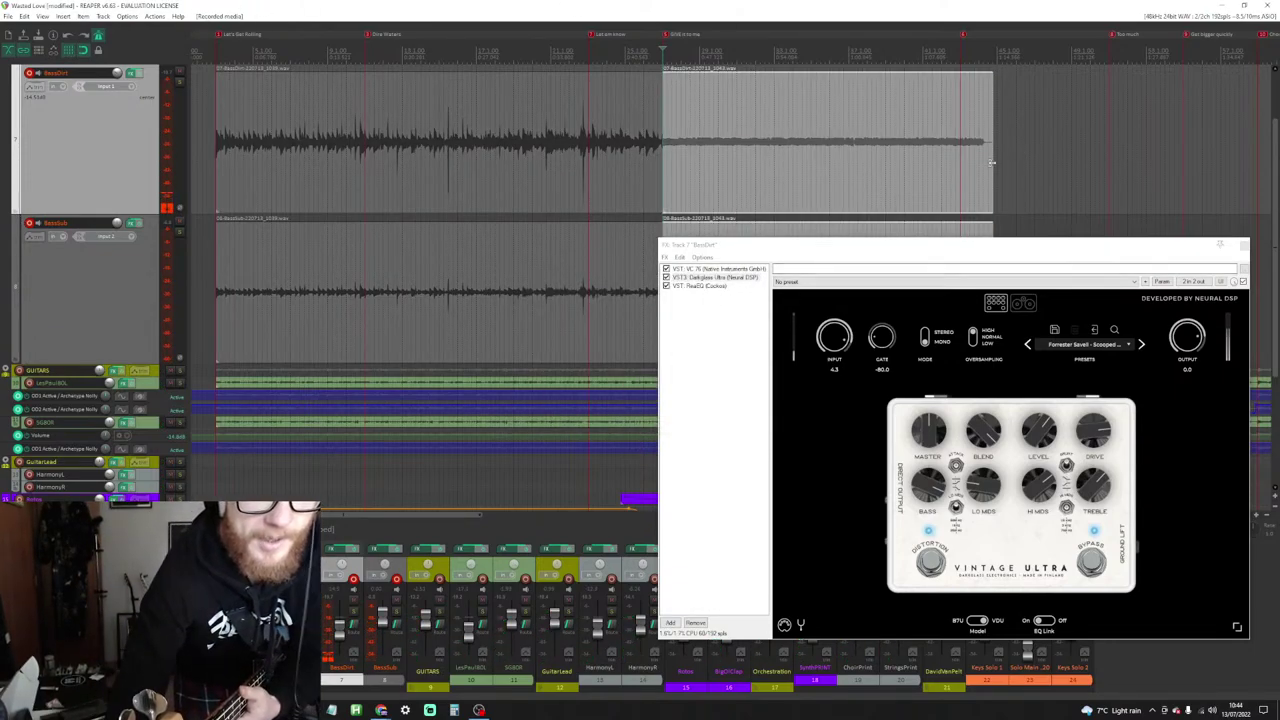
left_click_drag(991, 162, 960, 163)
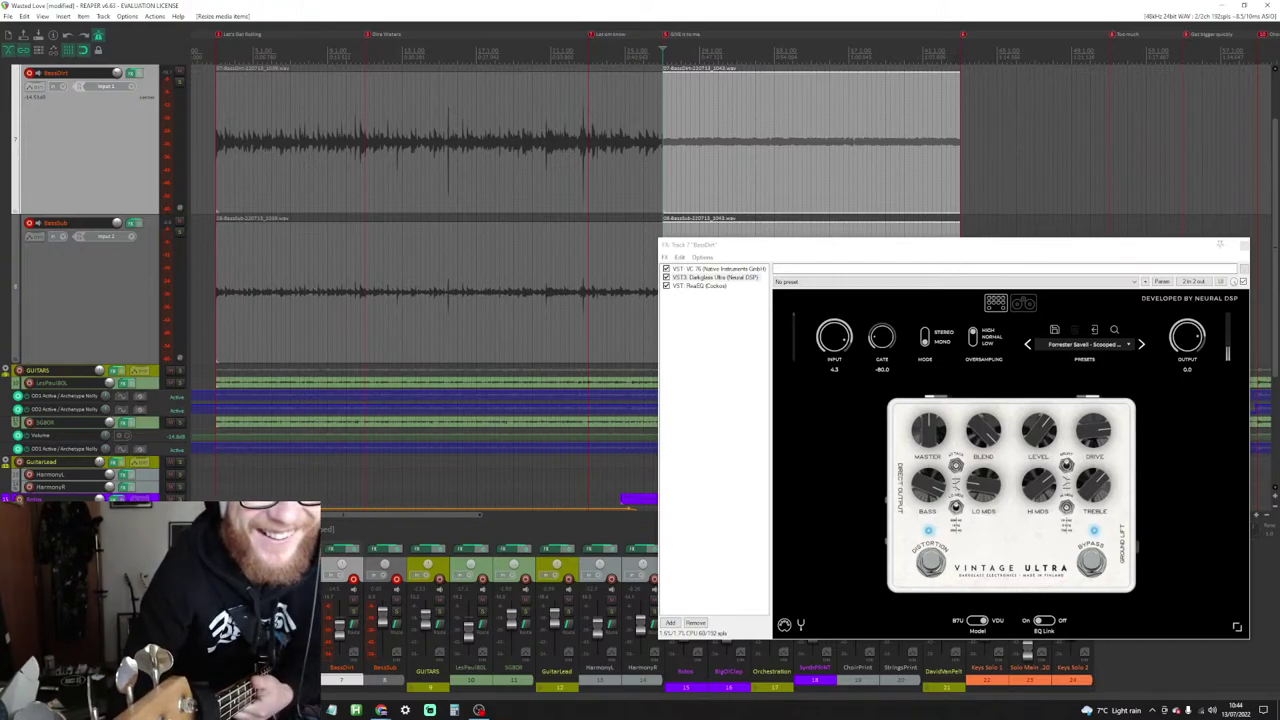
Step: Try three bass takes from the fifth song marker on BassDirt and BassSub, deleting the recorded files of each
left_click(931, 86)
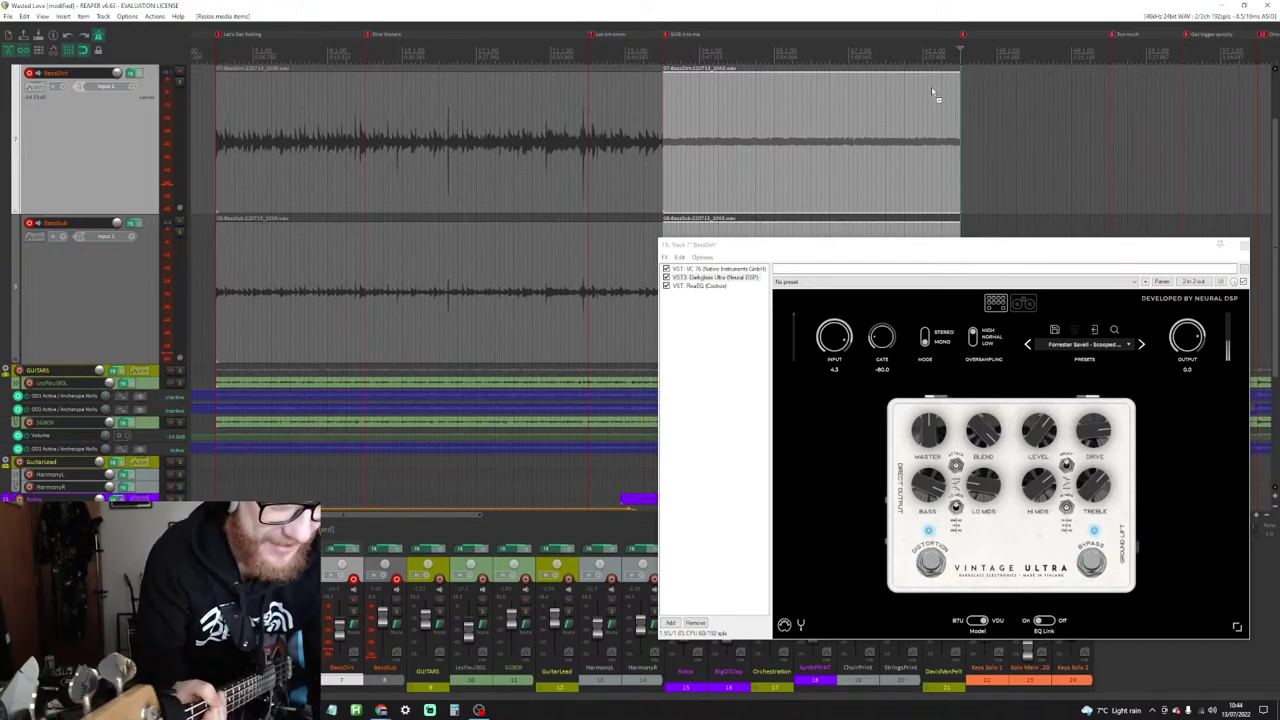
key("ctrl+r")
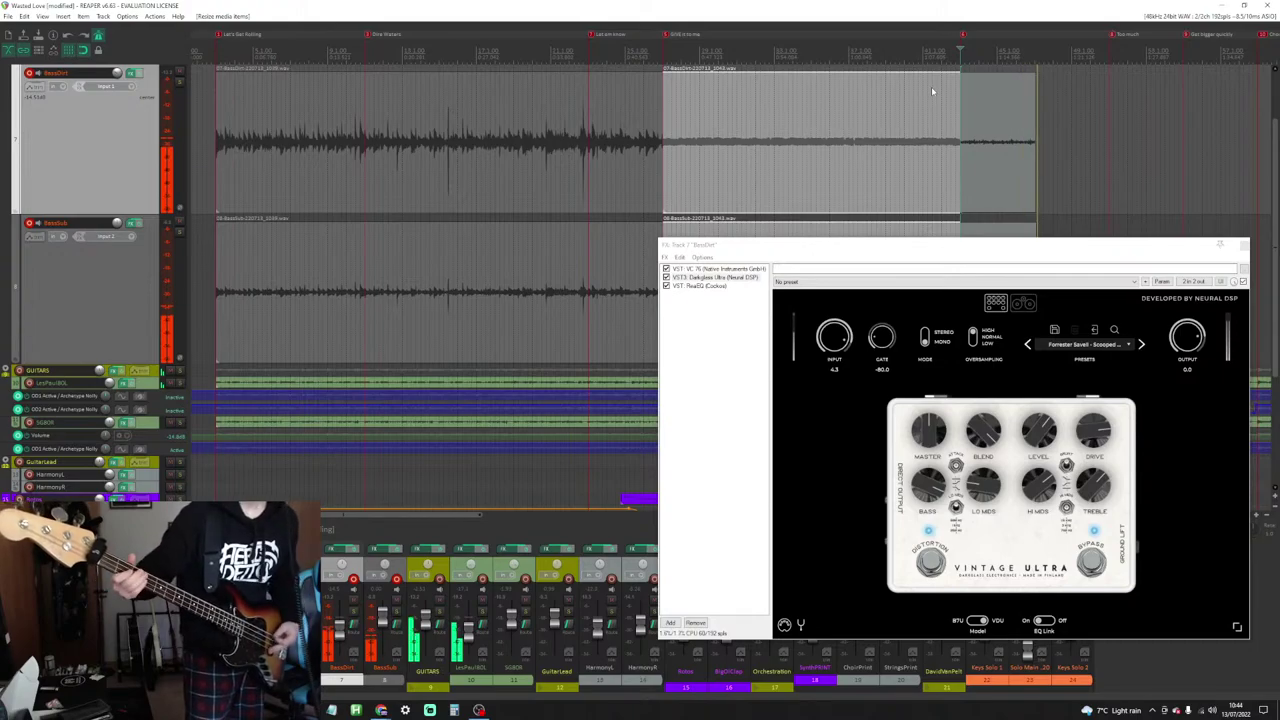
key("space")
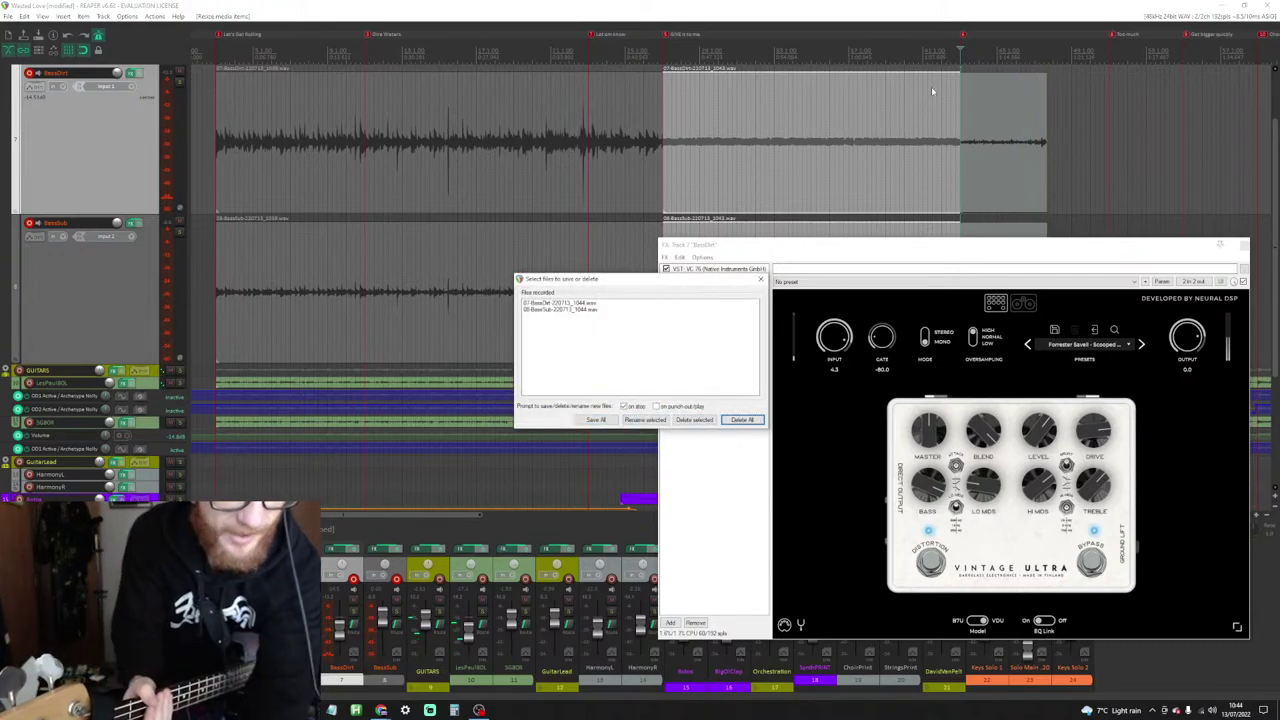
key("Return")
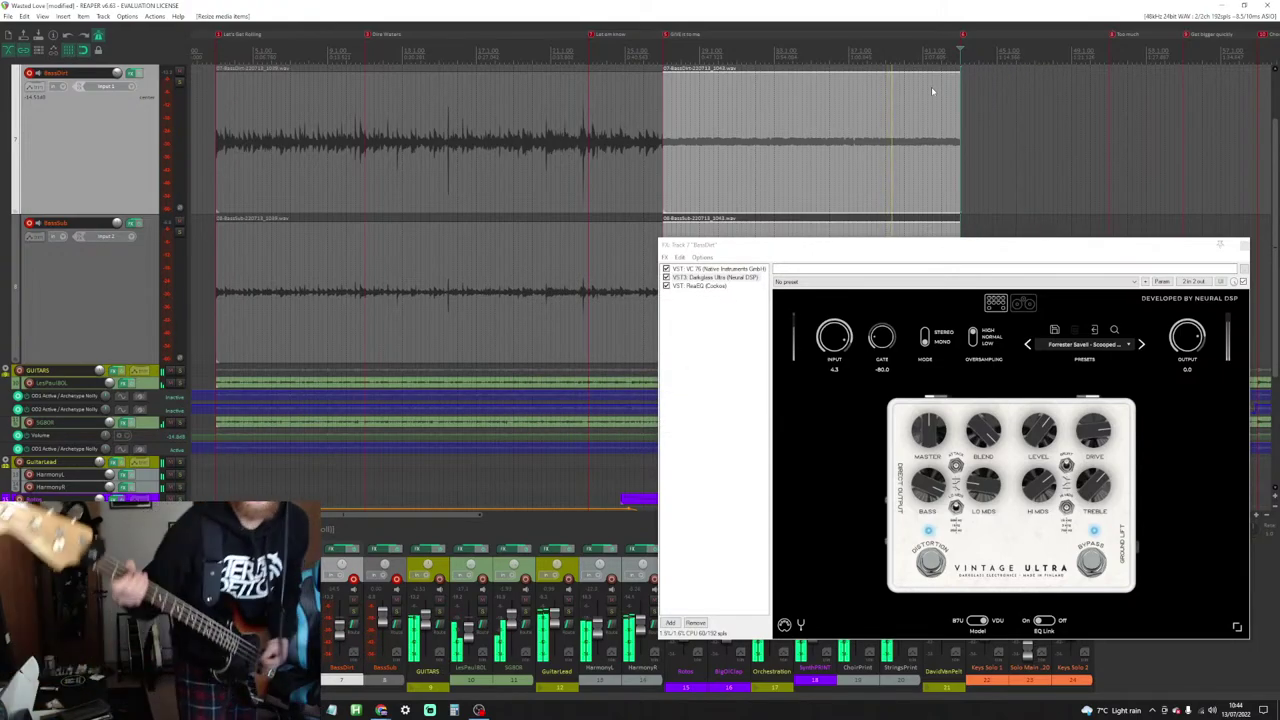
key("ctrl+r")
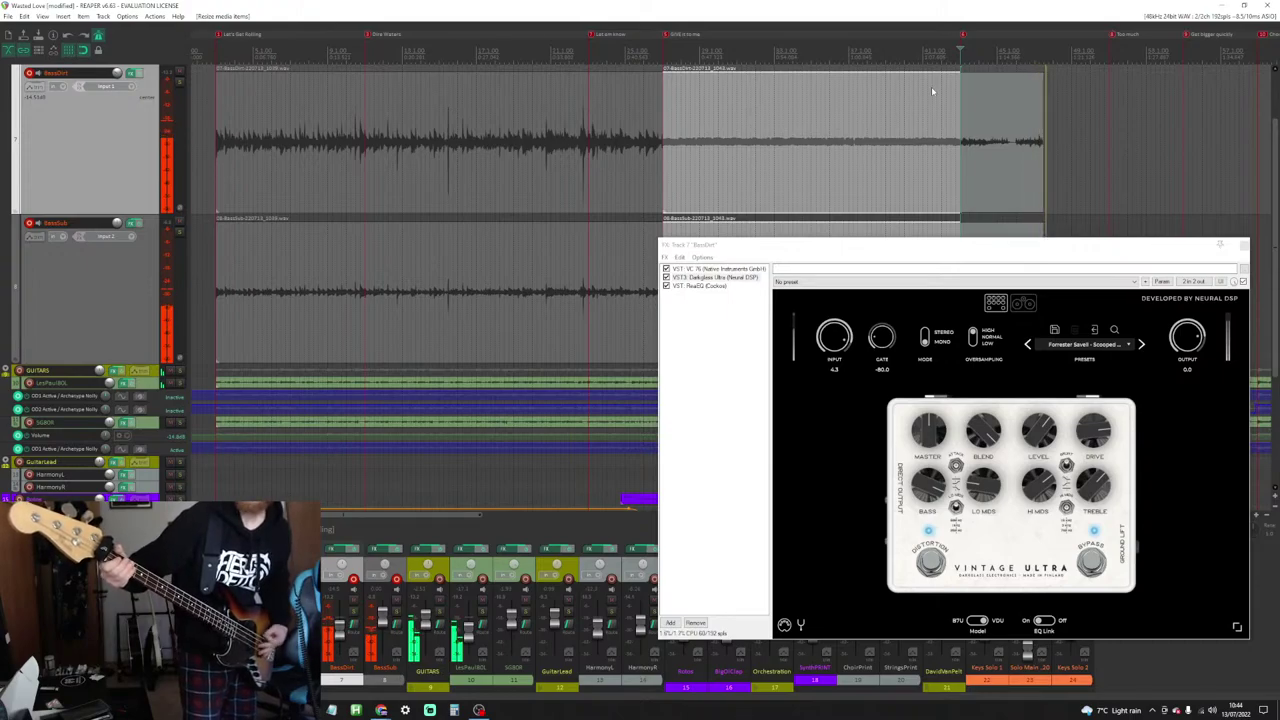
key("space")
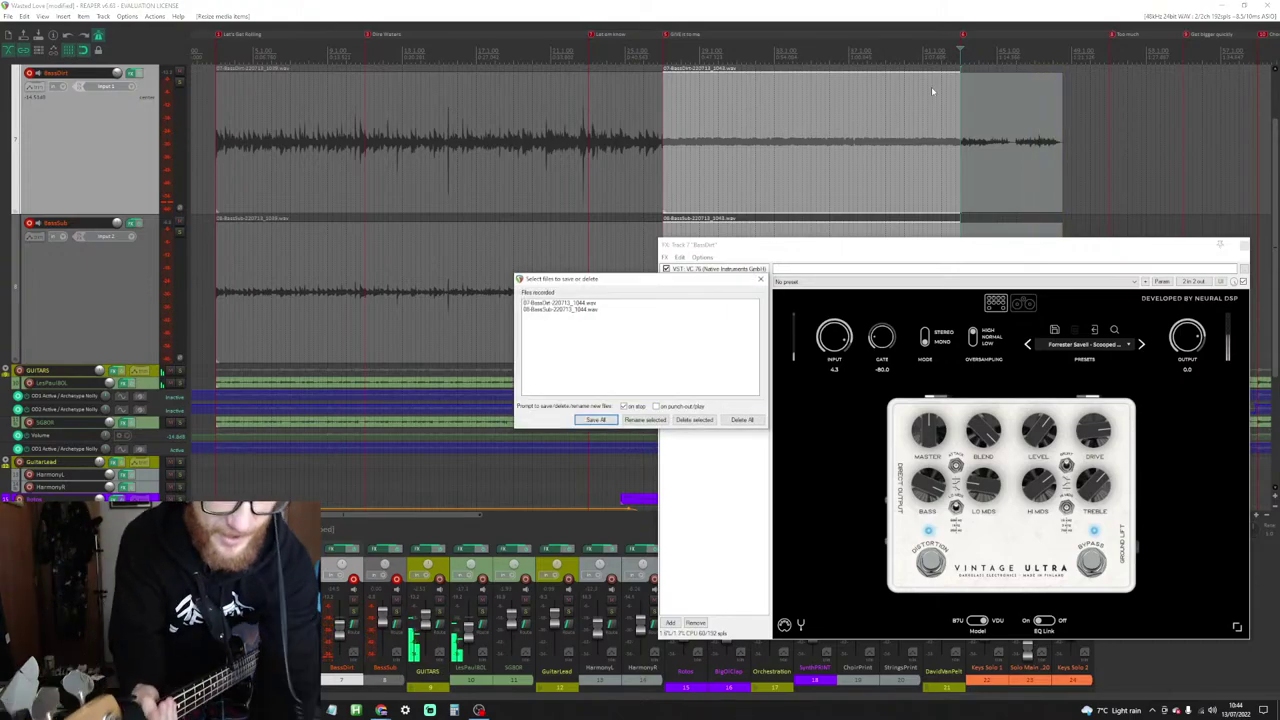
key("Return")
key("ctrl+r")
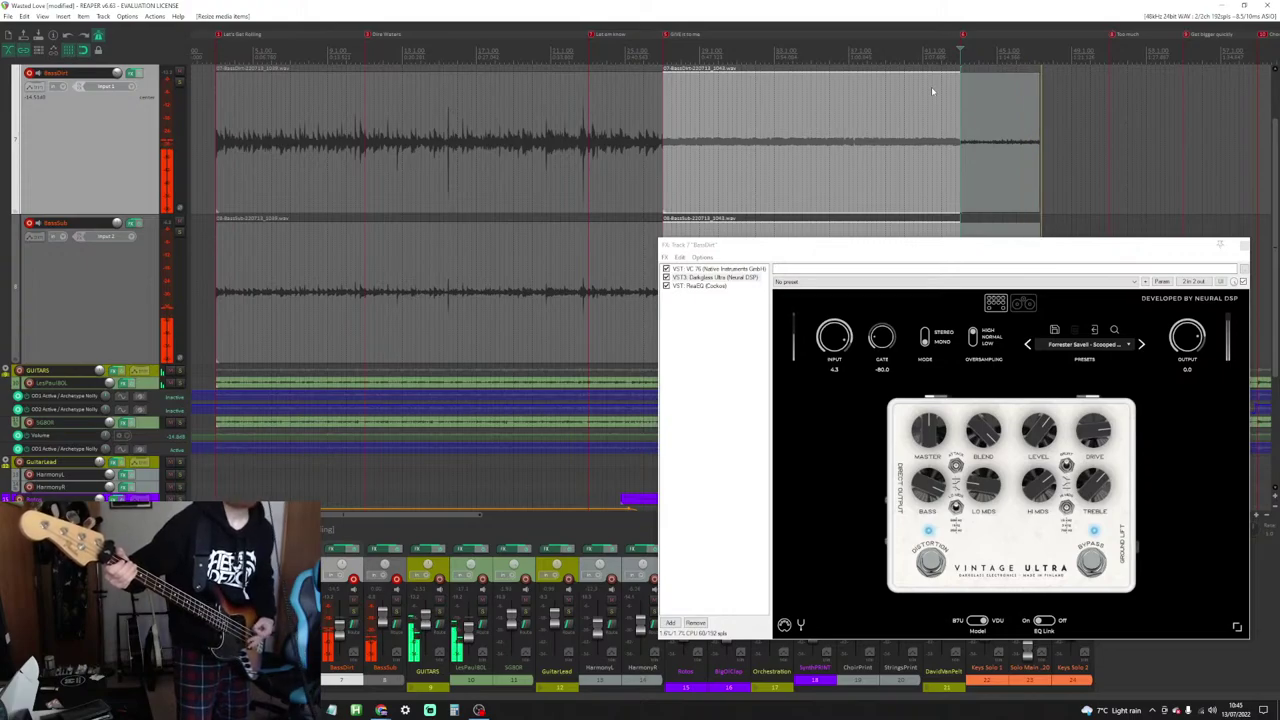
key("space")
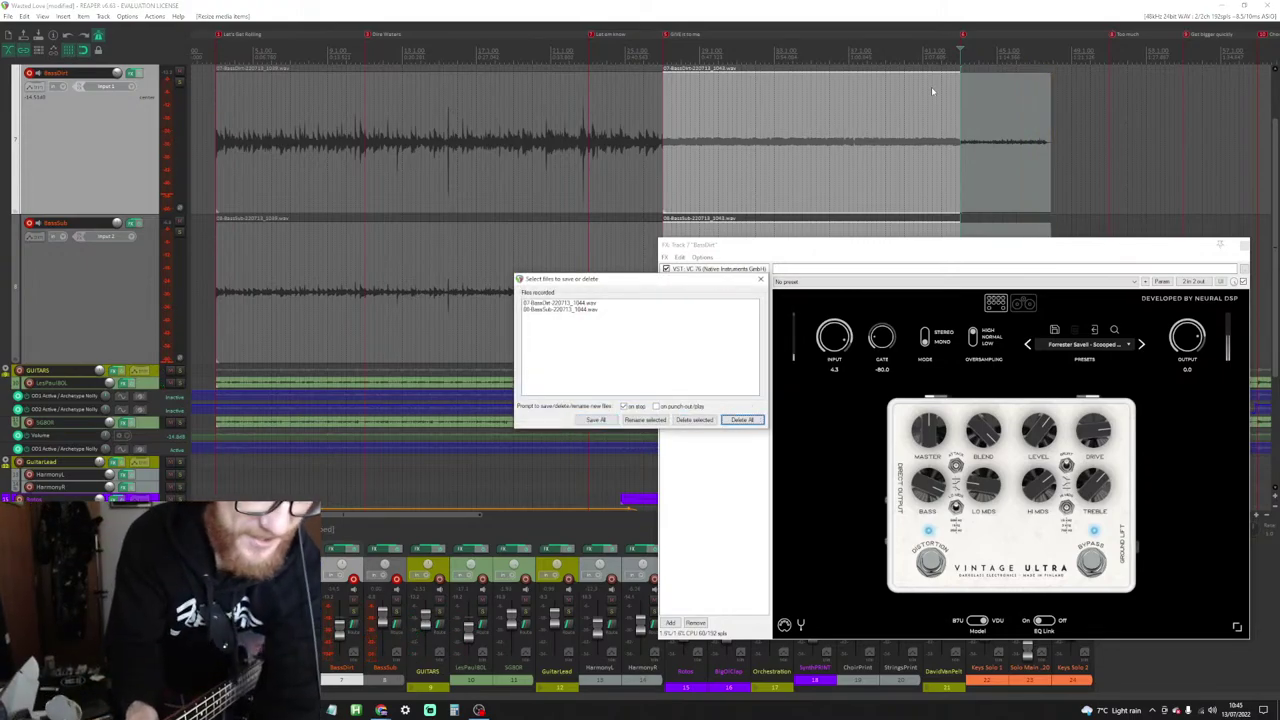
key("Return")
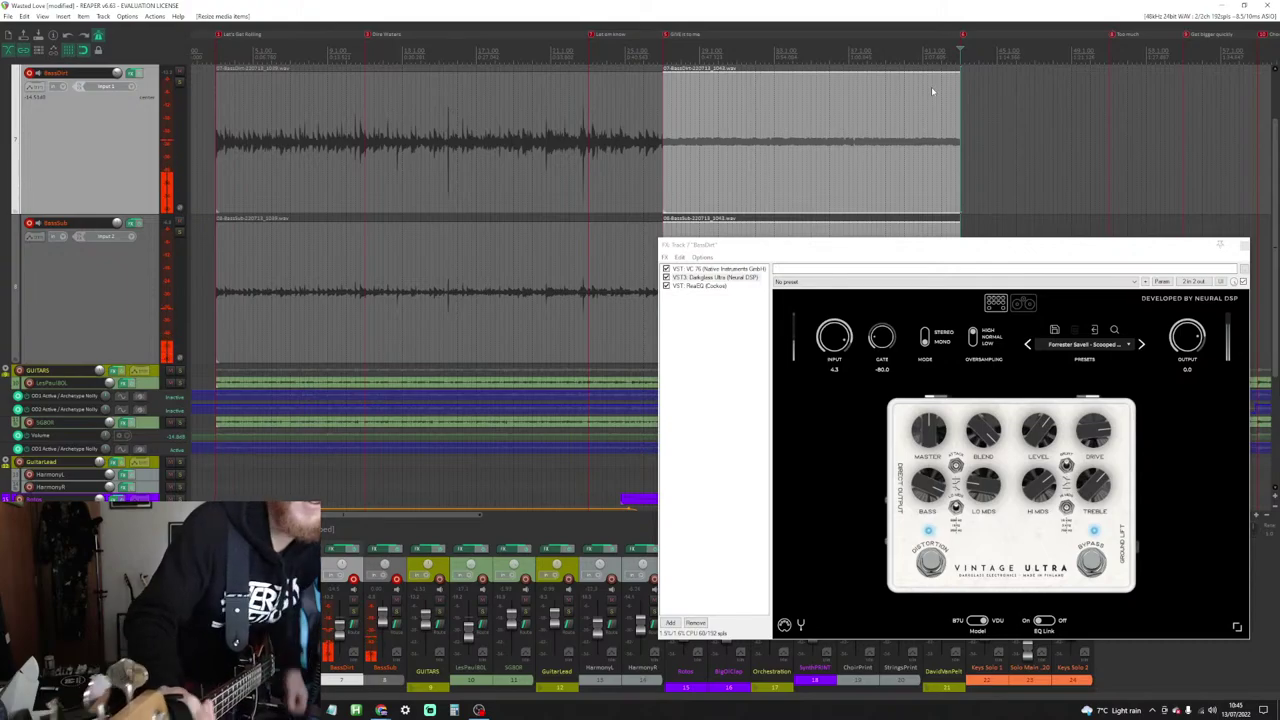
Step: Record and keep a bass take from the fifth song marker, and trim its end on both tracks to the "Too much" marker
key("space")
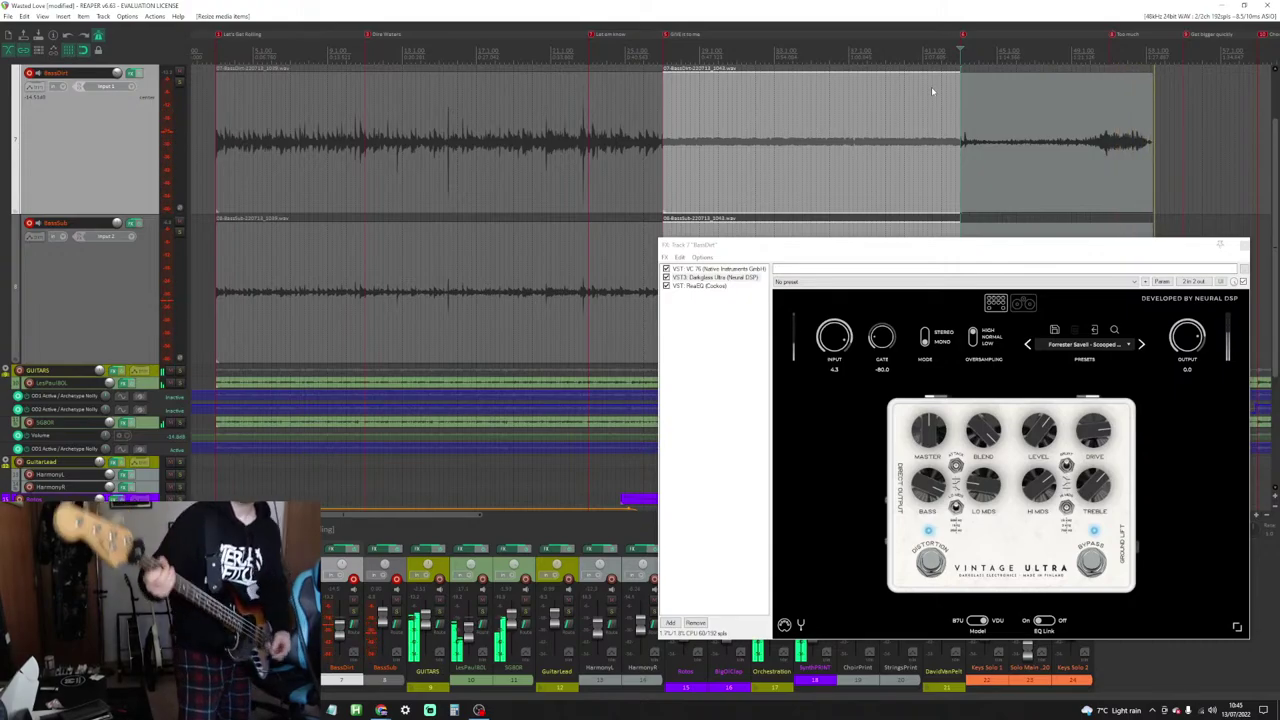
key("space")
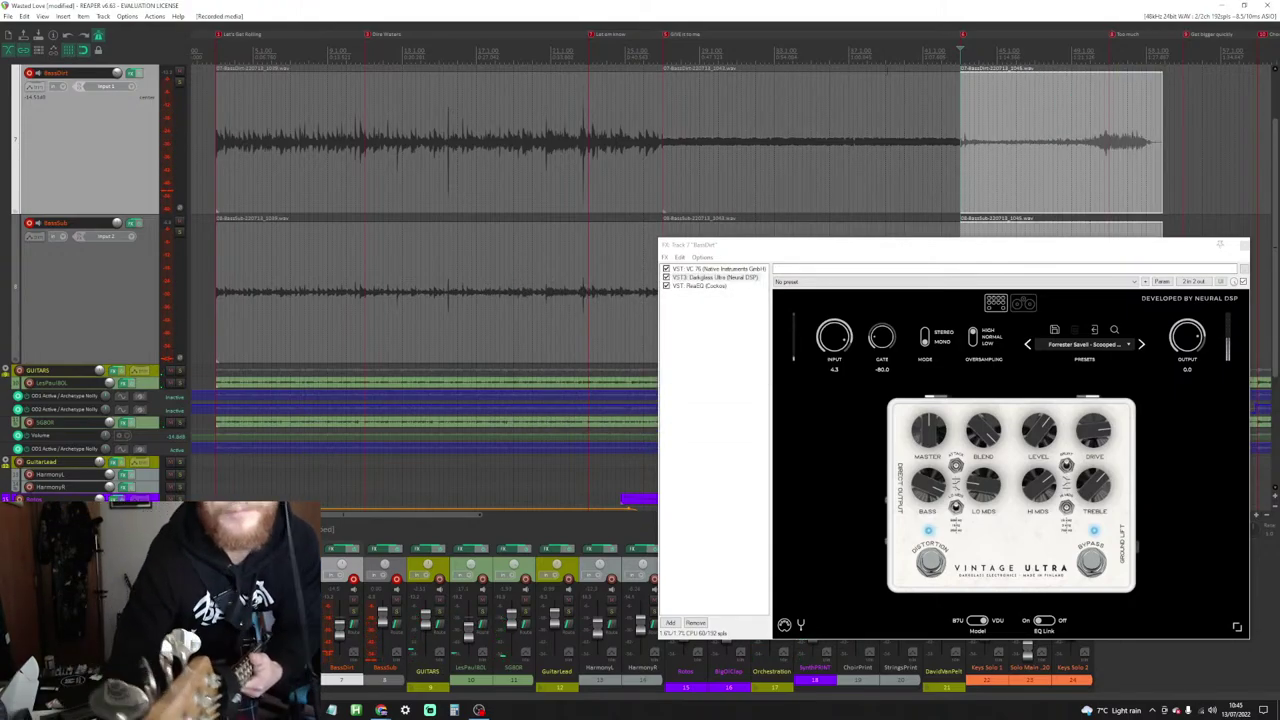
left_click_drag(1162, 150, 1108, 150)
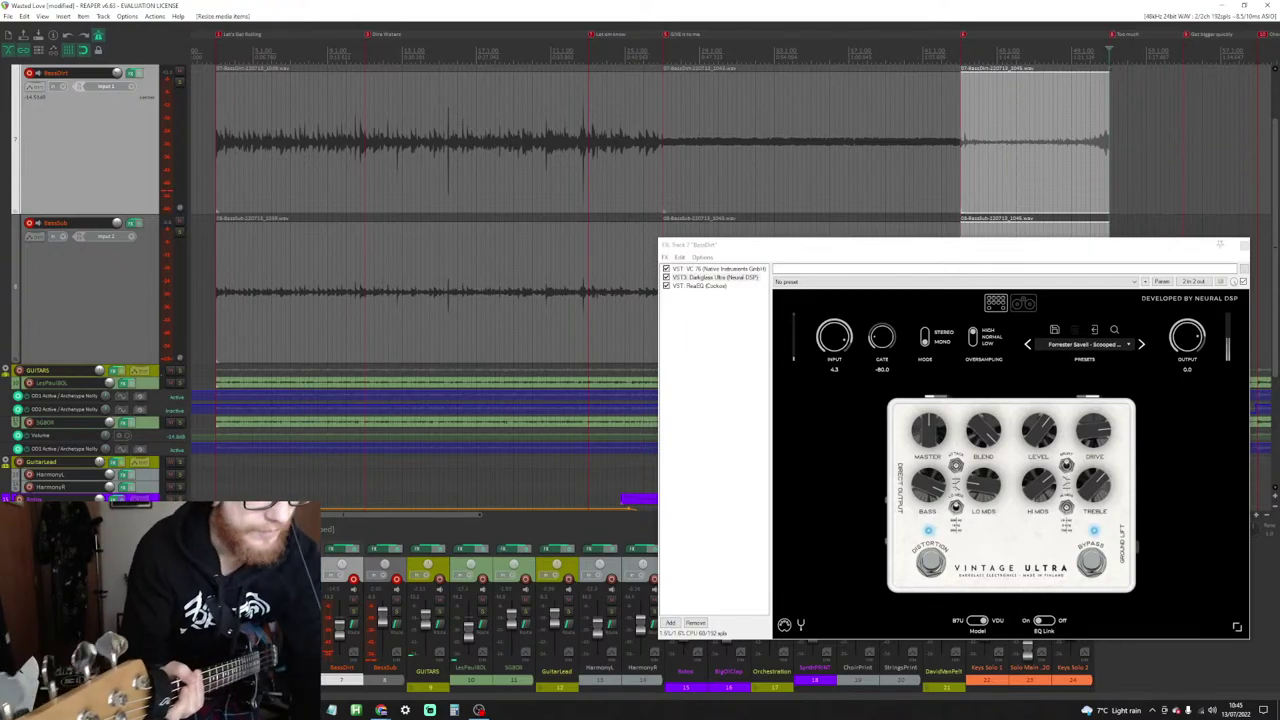
Step: Try two bass takes from the "Too much" marker on BassDirt and BassSub, and discard both
key("space")
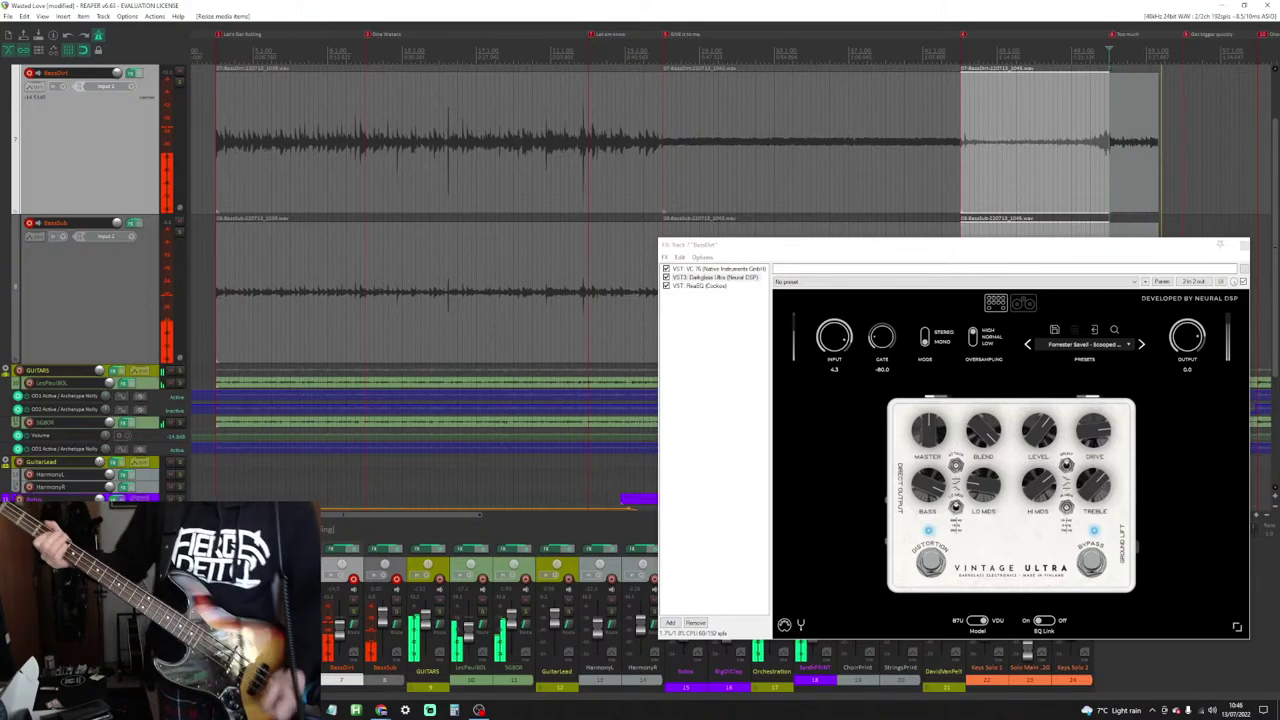
key("space")
key("Return")
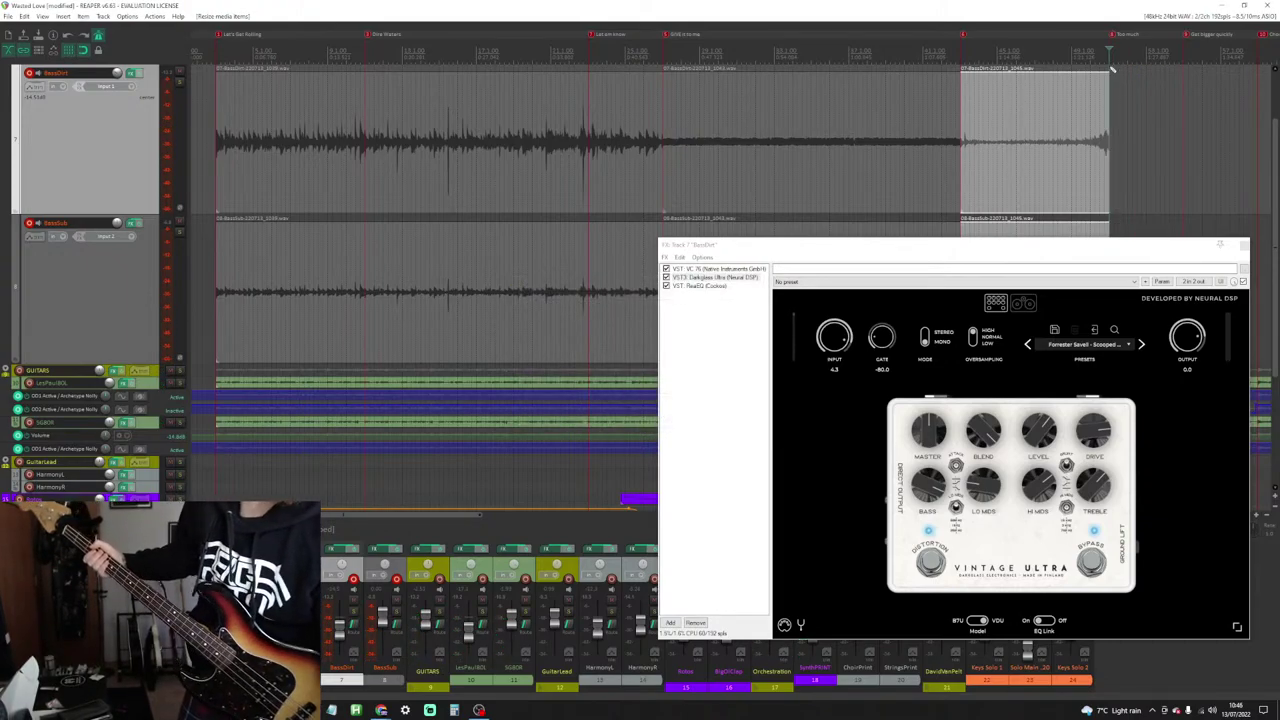
key("space")
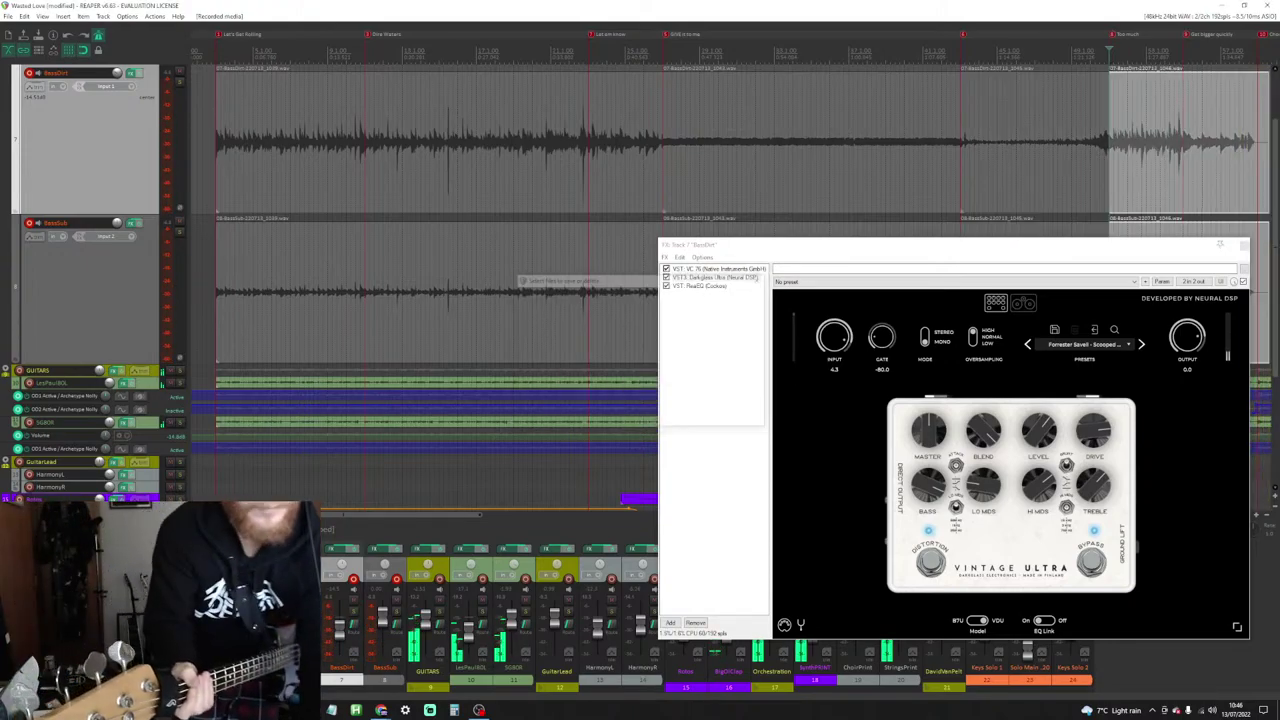
key("space")
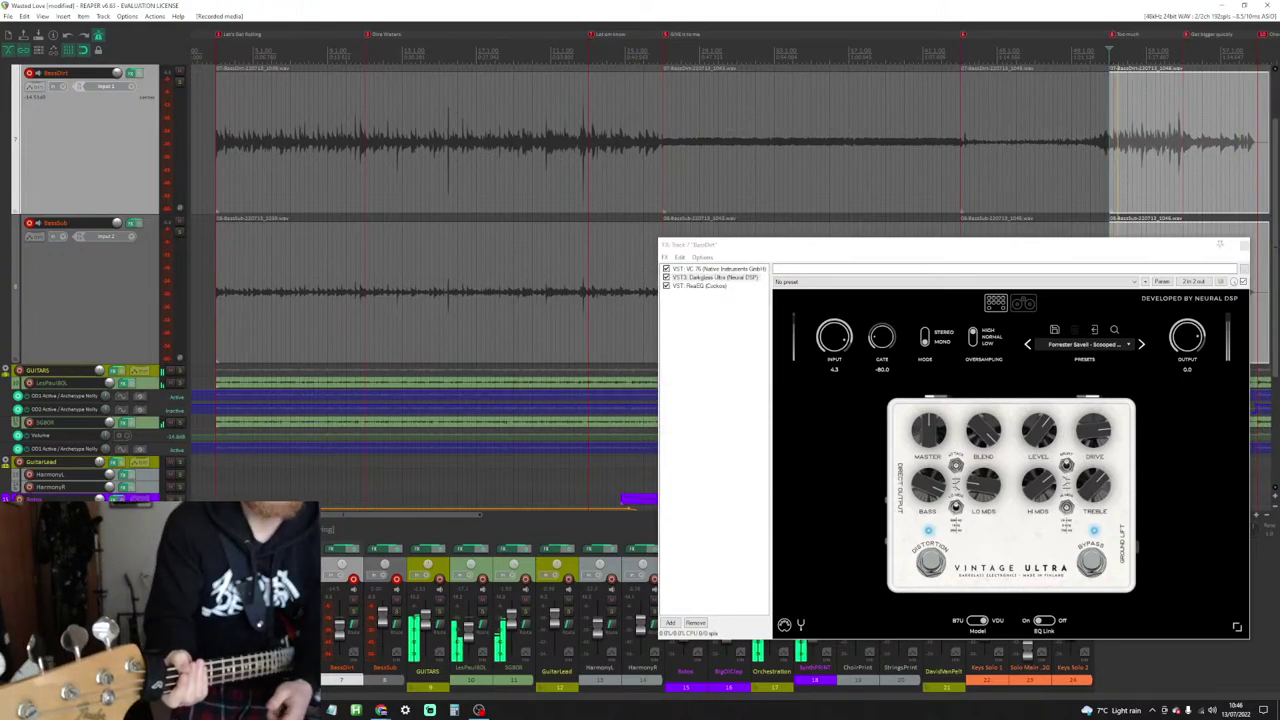
key("Delete")
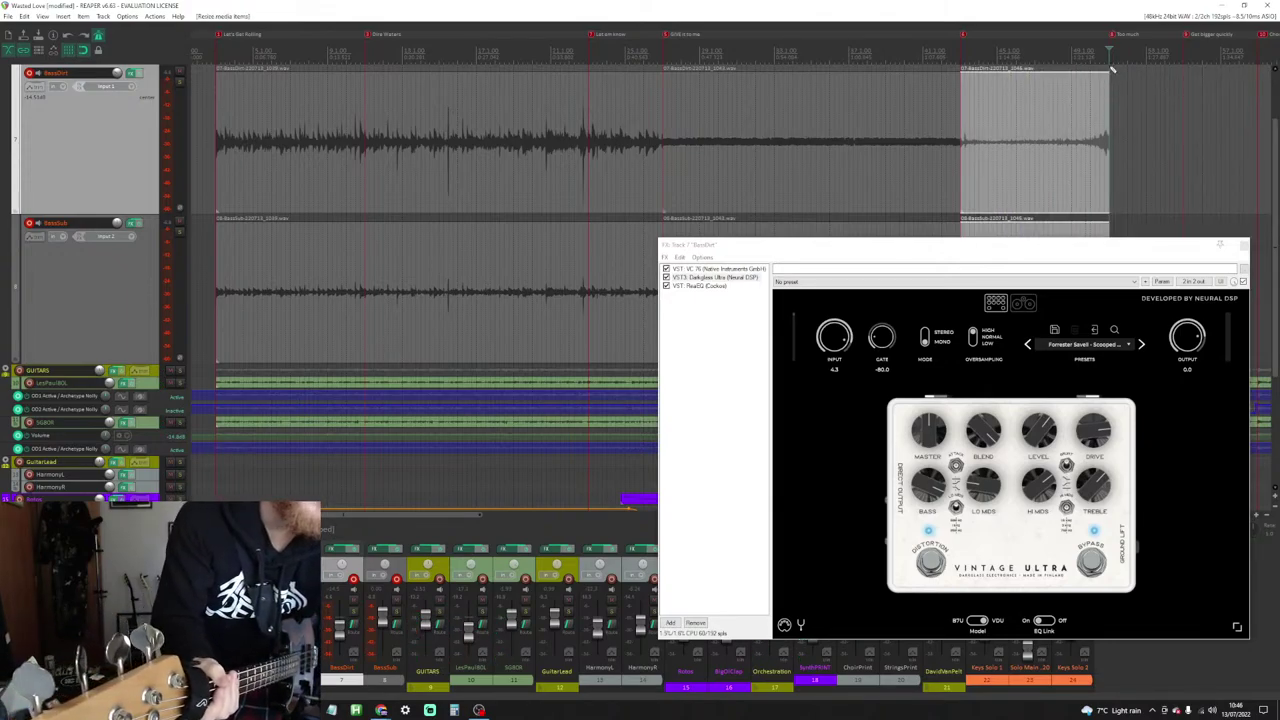
Step: Try several more bass takes from the "Too much" marker, deleting the recorded files of each
key("space")
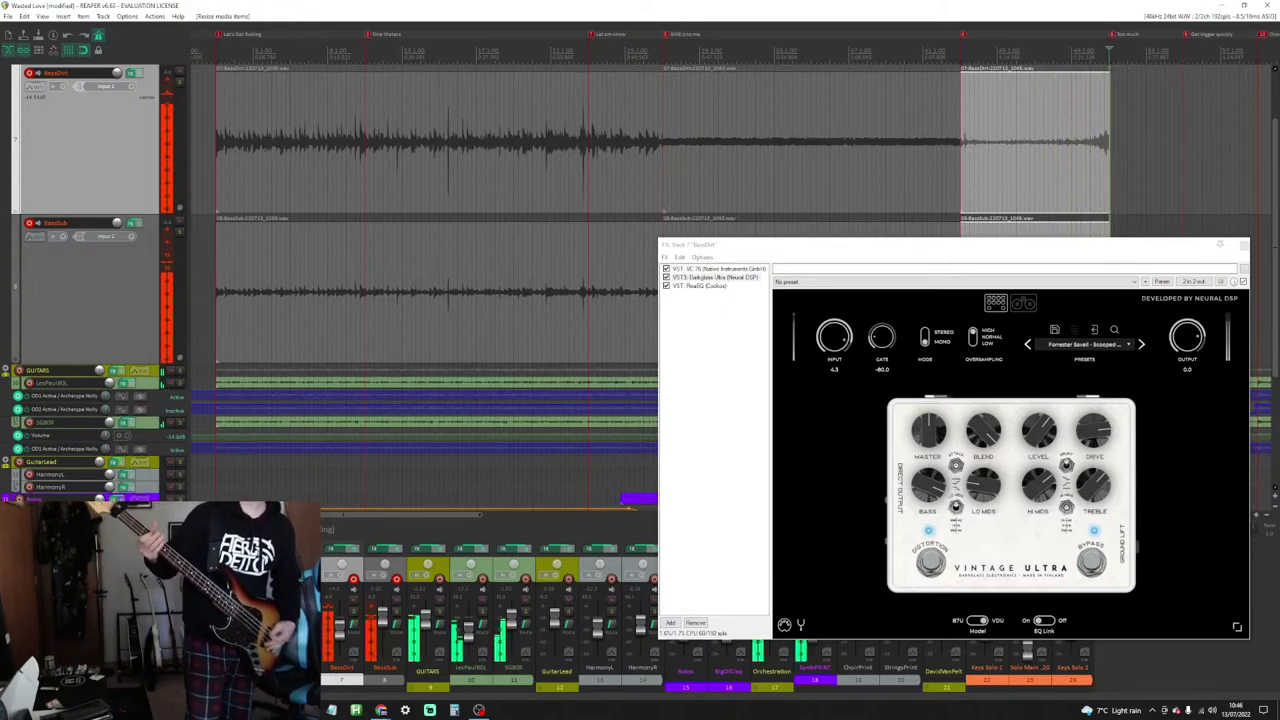
key("space")
key("Return")
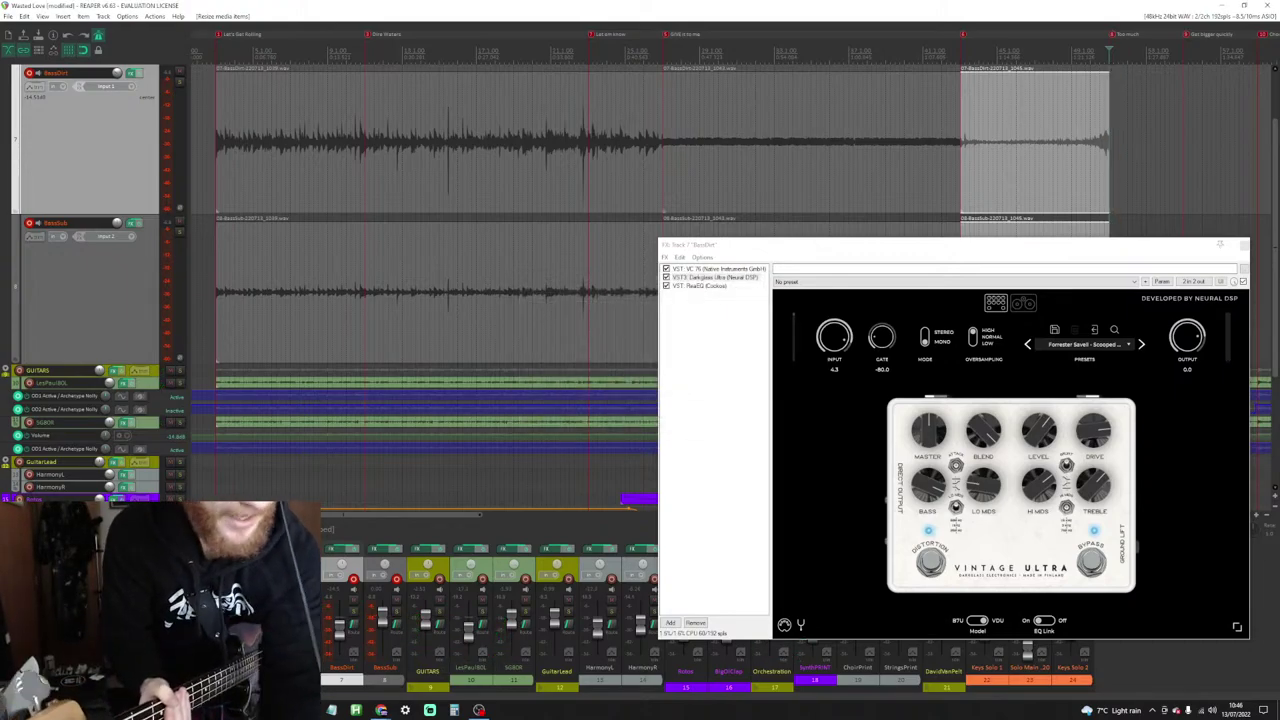
key("space")
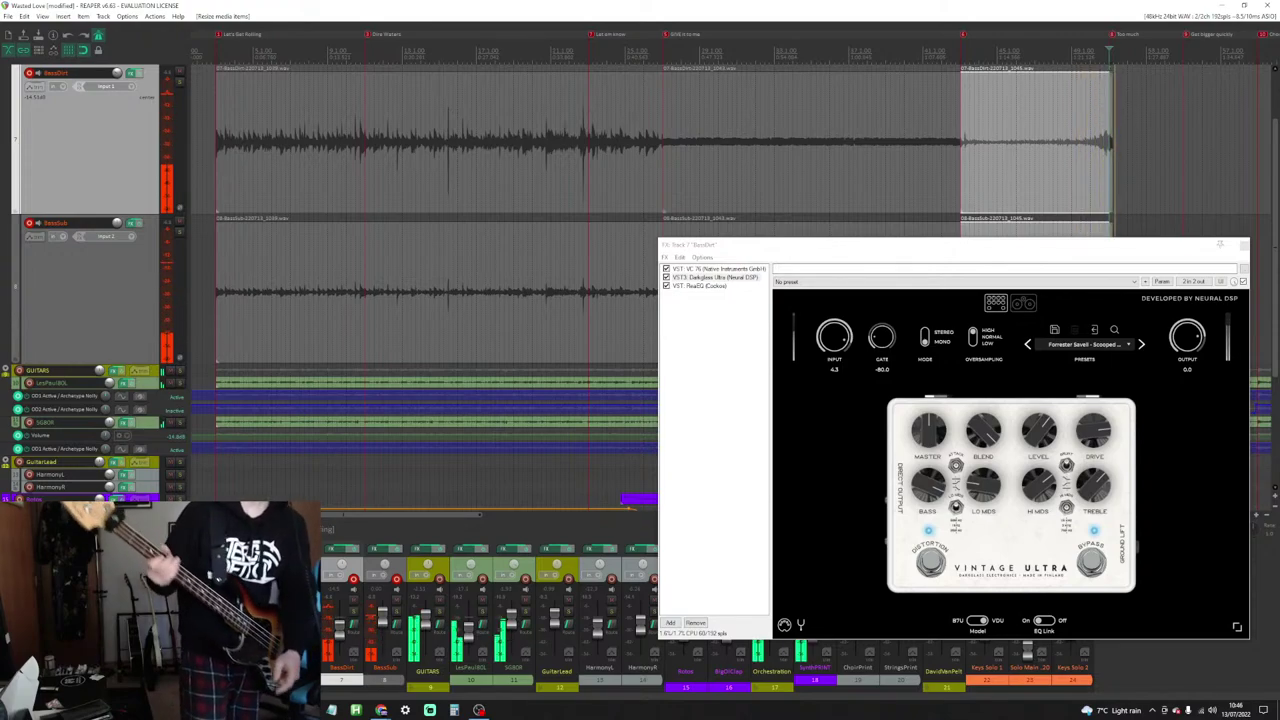
key("space")
key("Return")
key("Return")
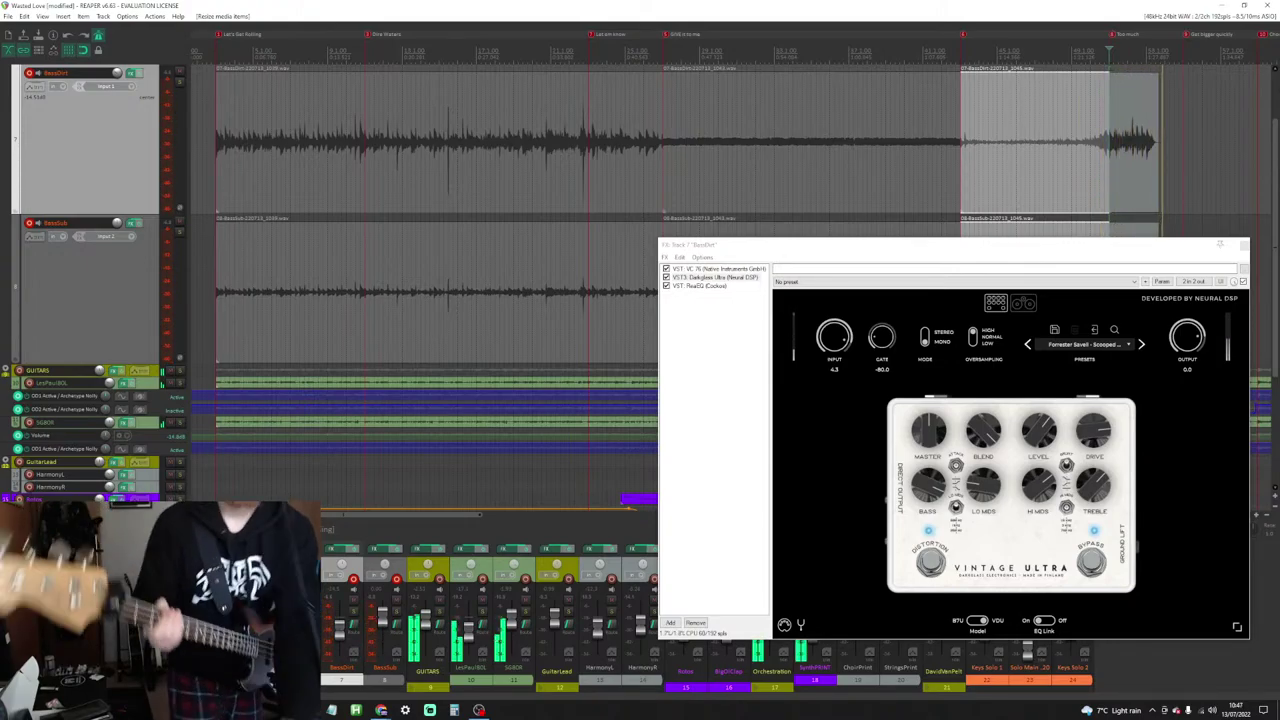
key("space")
key("Return")
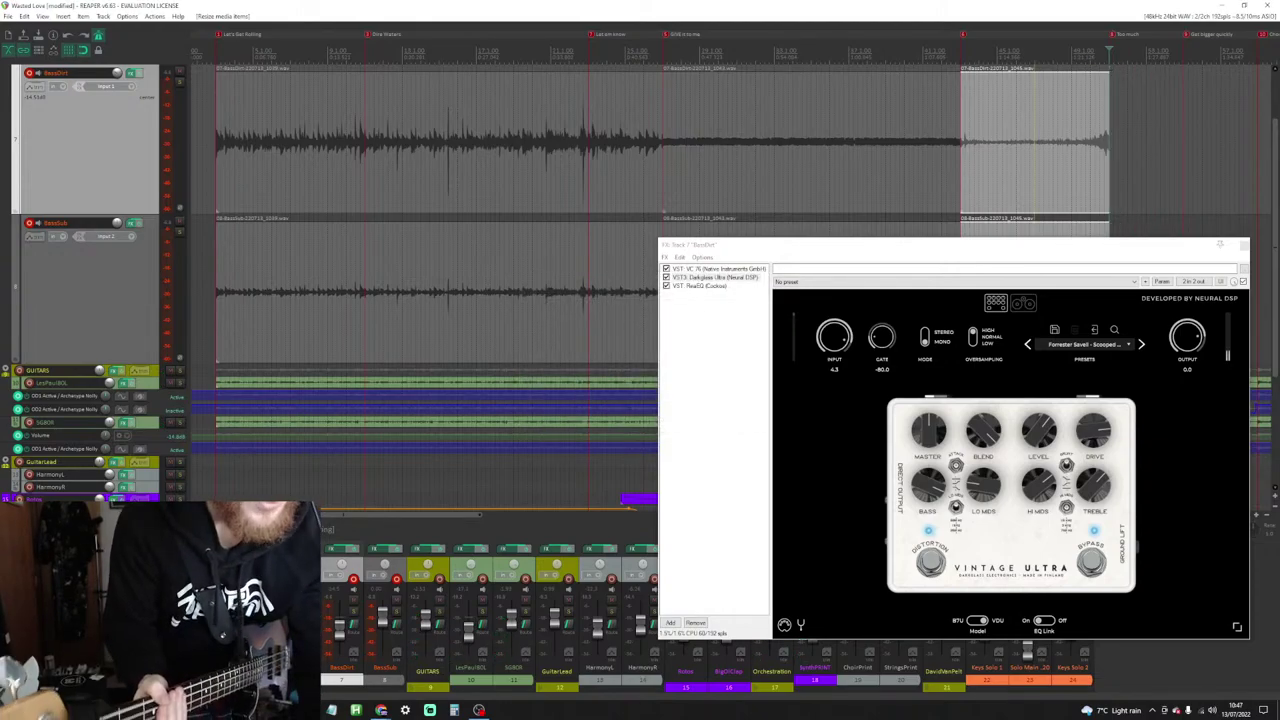
key("space")
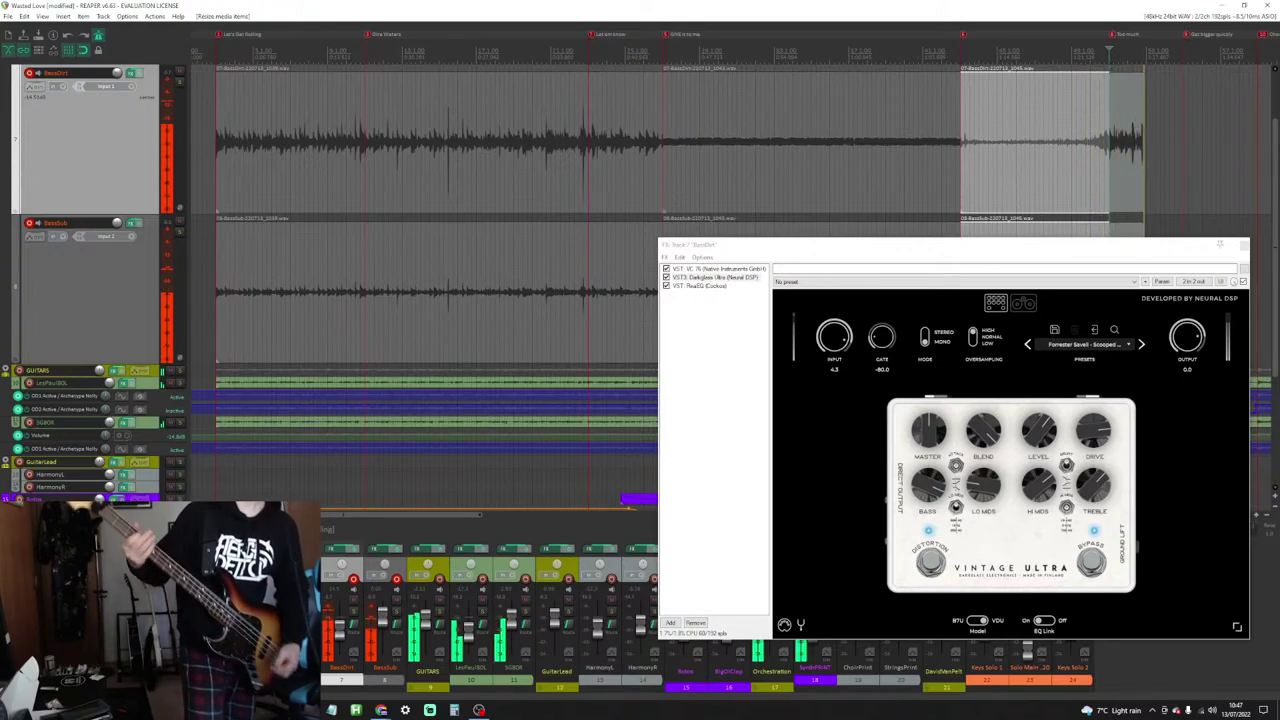
key("space")
key("Return")
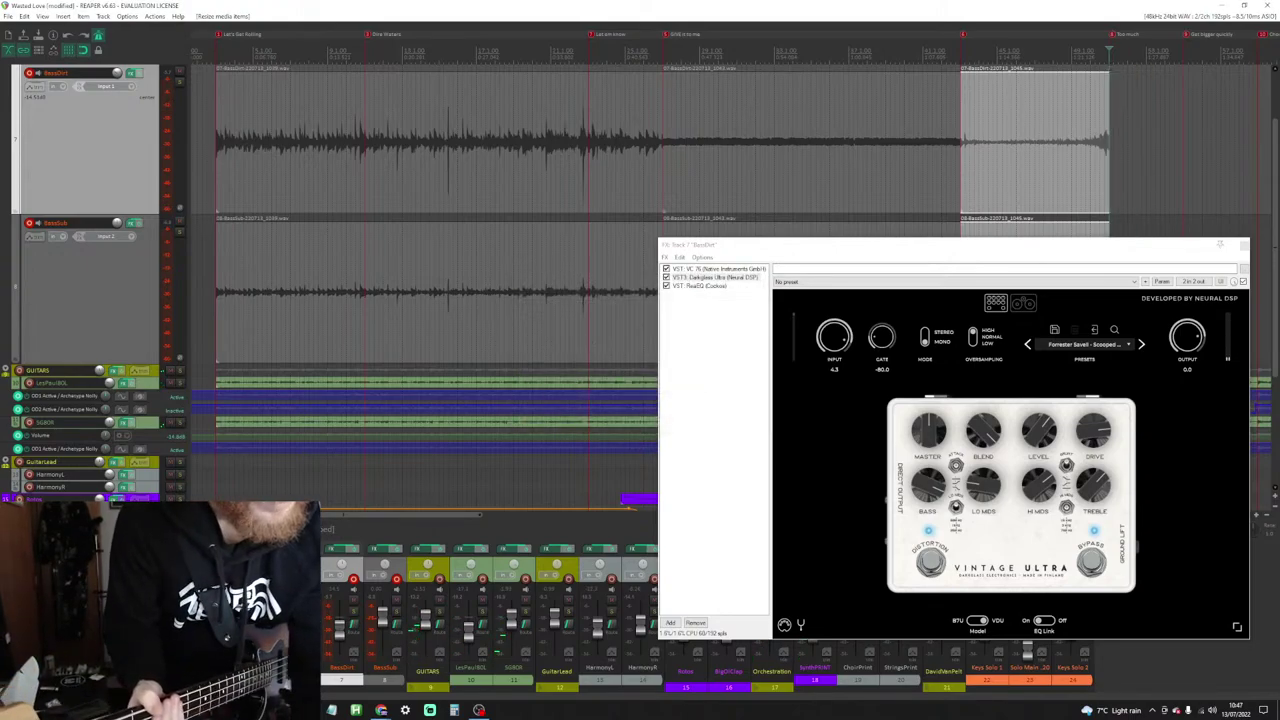
Step: Record and keep a bass take from the "Too much" marker, and extend its start on both tracks to slightly before the marker
key("space")
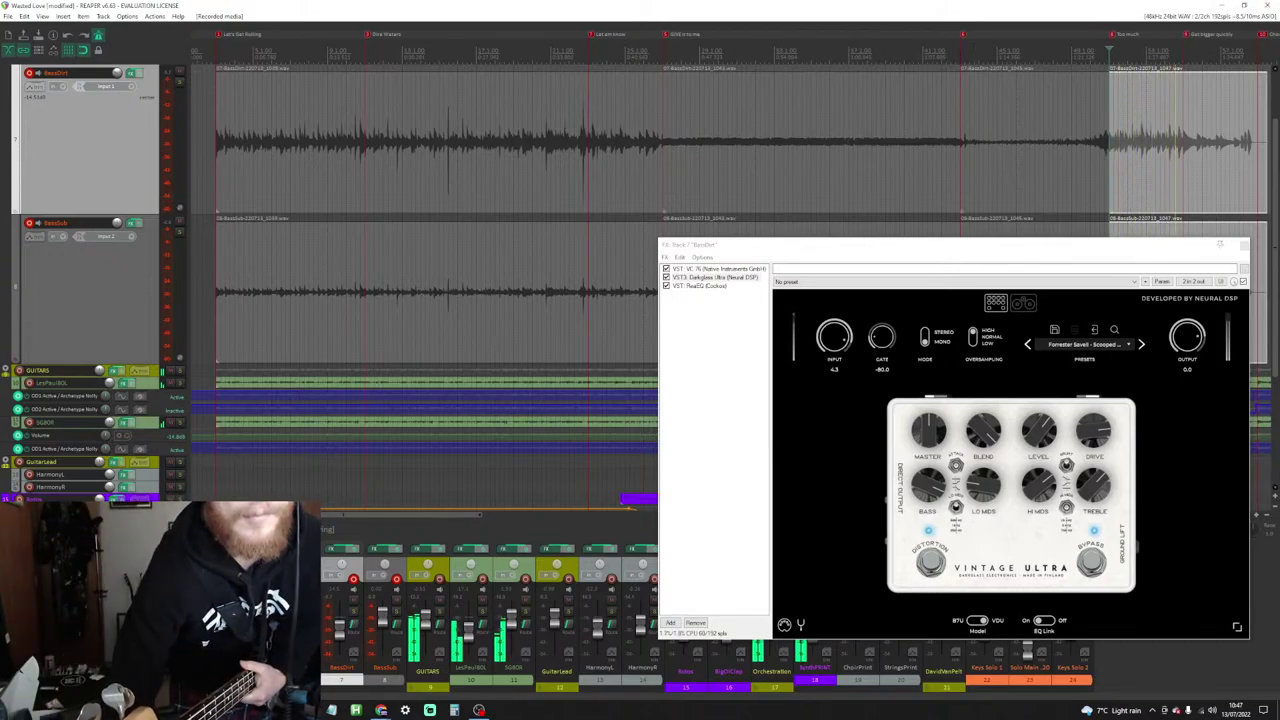
left_click(960, 42)
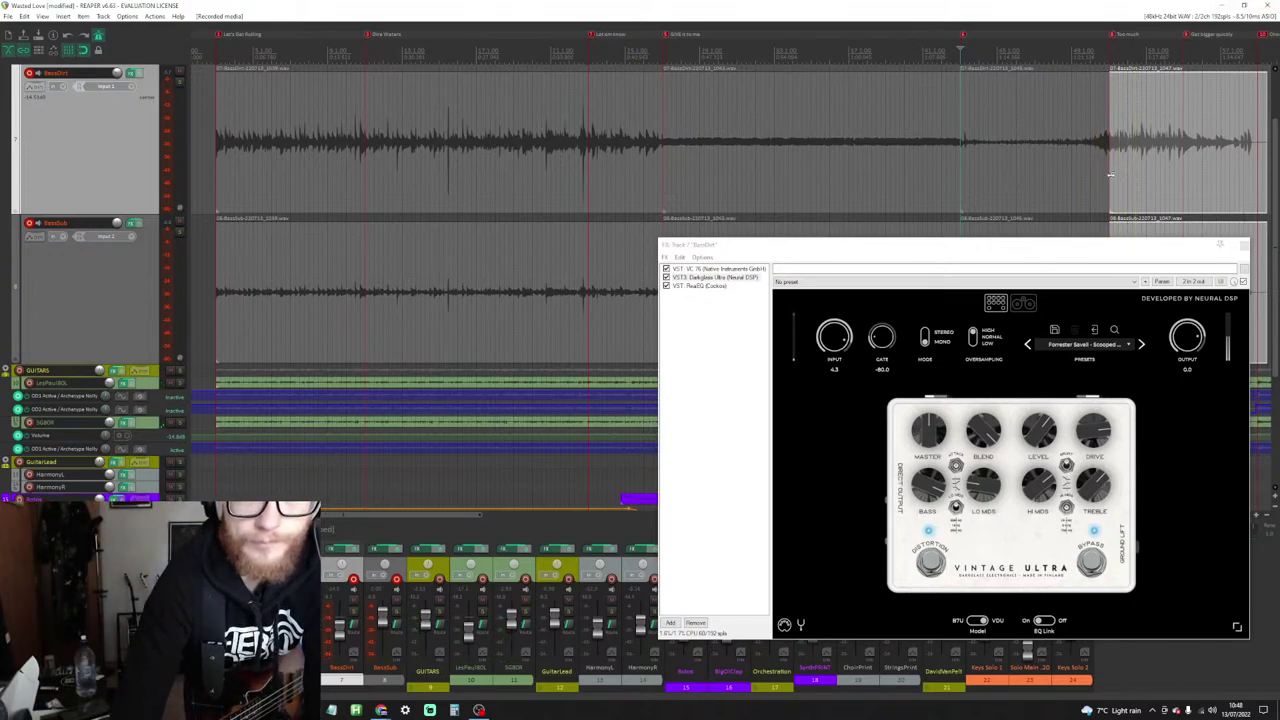
left_click_drag(1110, 175, 1100, 175)
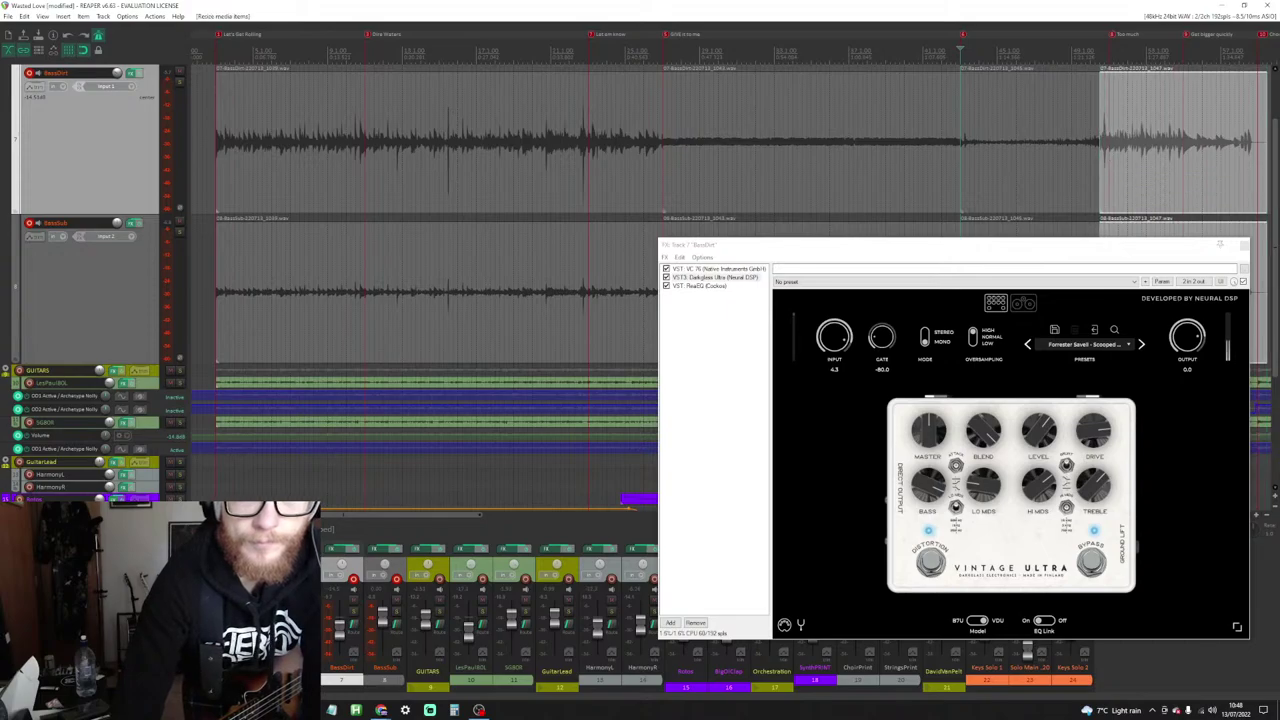
scroll(1100, 175, "up", 2)
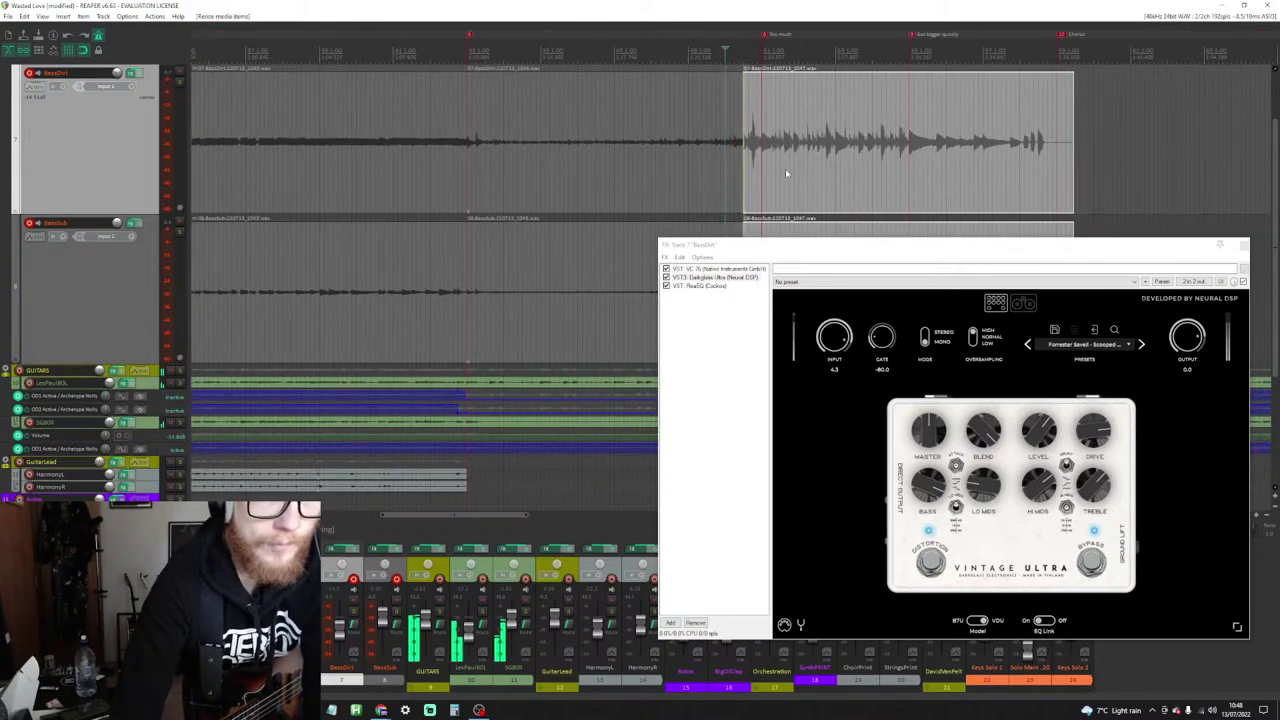
left_click_drag(744, 168, 721, 166)
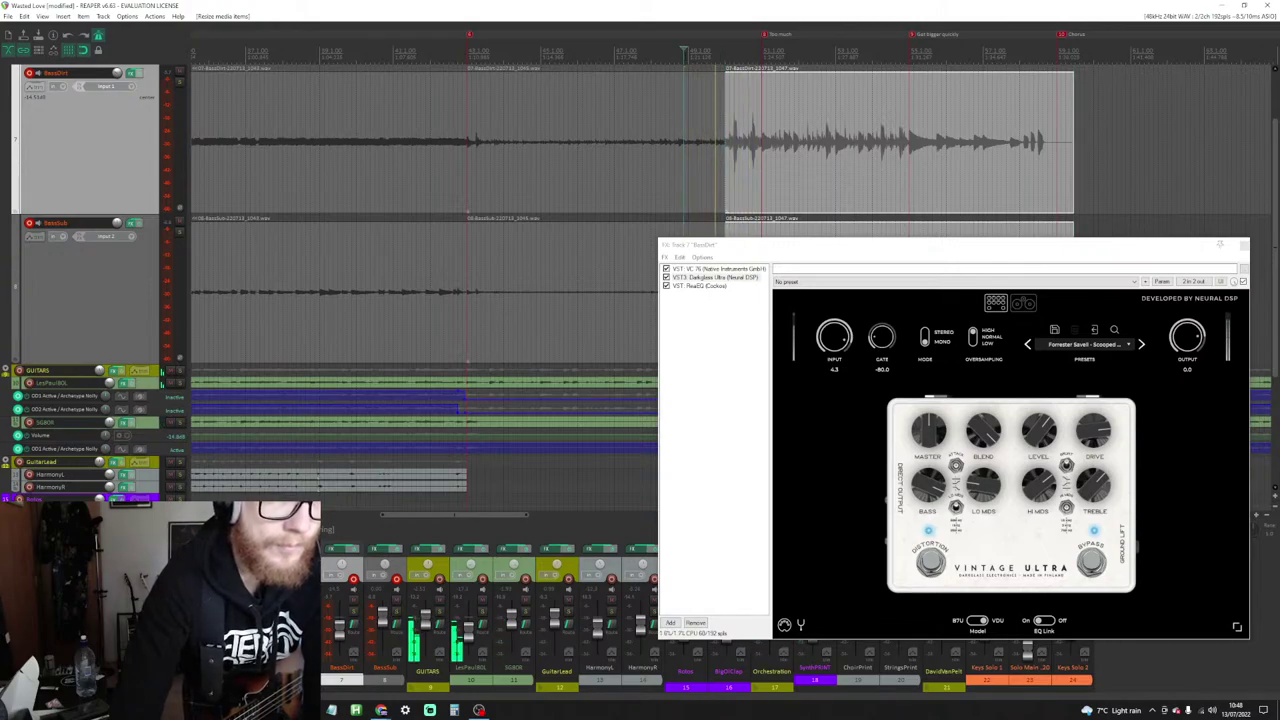
Step: Close the BassDirt effects window and trim the end of the newest take on both tracks to just before the Chorus marker
left_click(1243, 246)
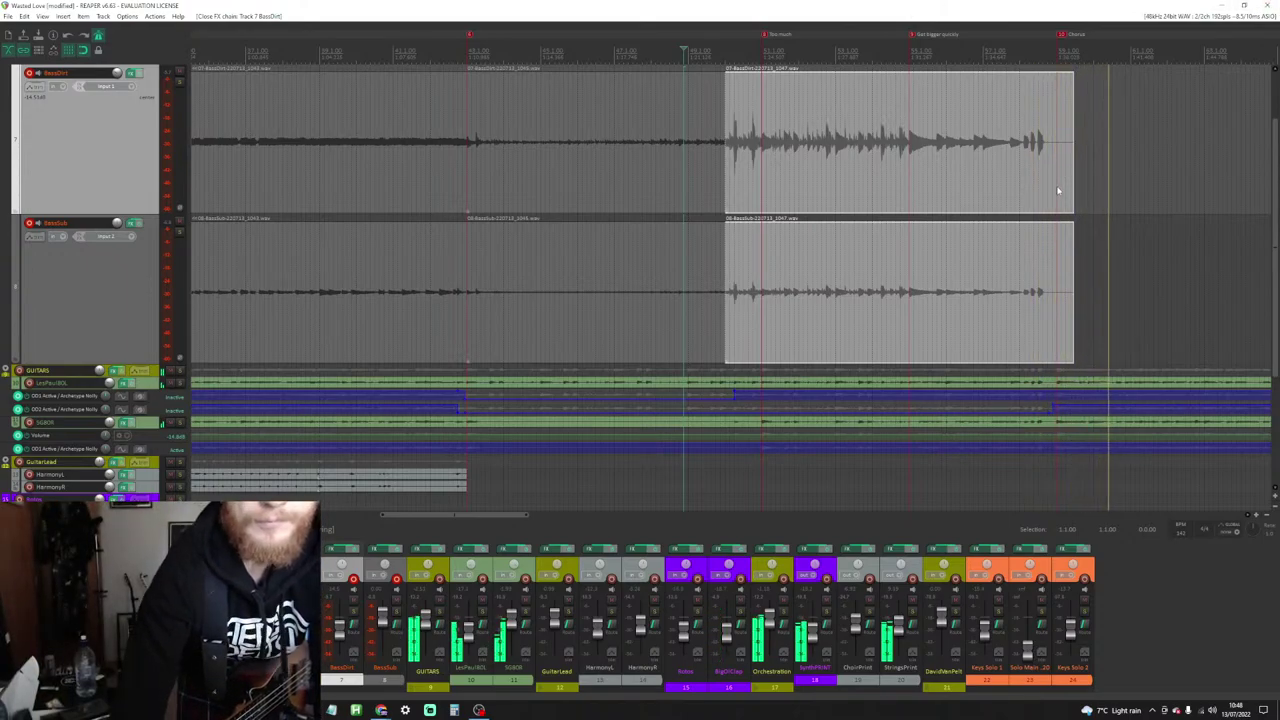
left_click(1050, 268, "ctrl")
left_click(1050, 268, "ctrl")
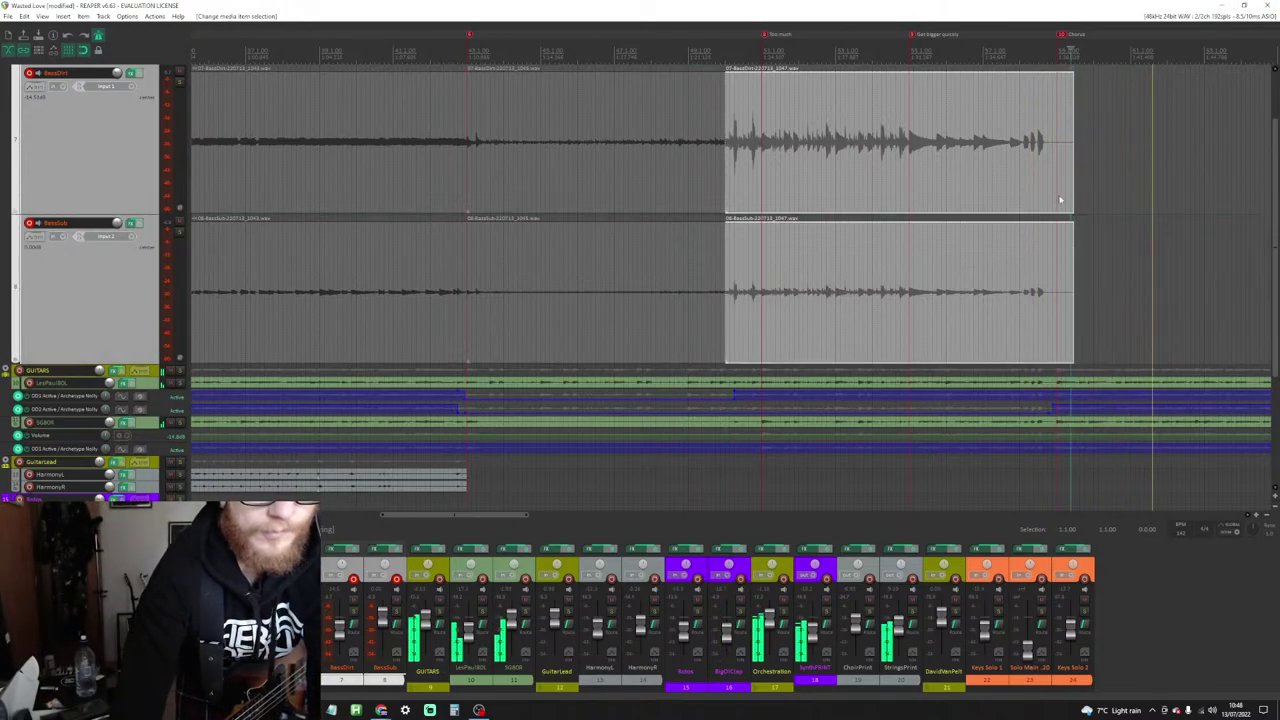
left_click_drag(1072, 176, 1041, 174)
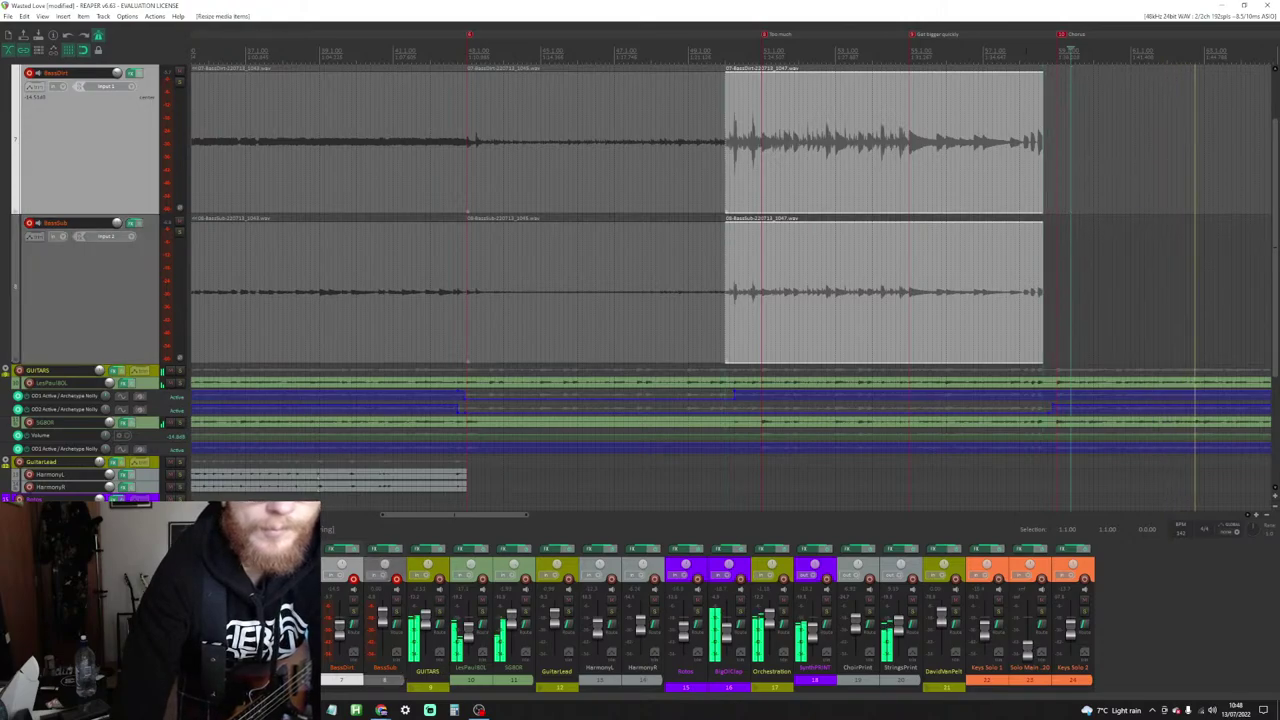
Step: Try a bass take from the Chorus marker on BassDirt and BassSub, and discard the recorded files
scroll(955, 152, "up", 4)
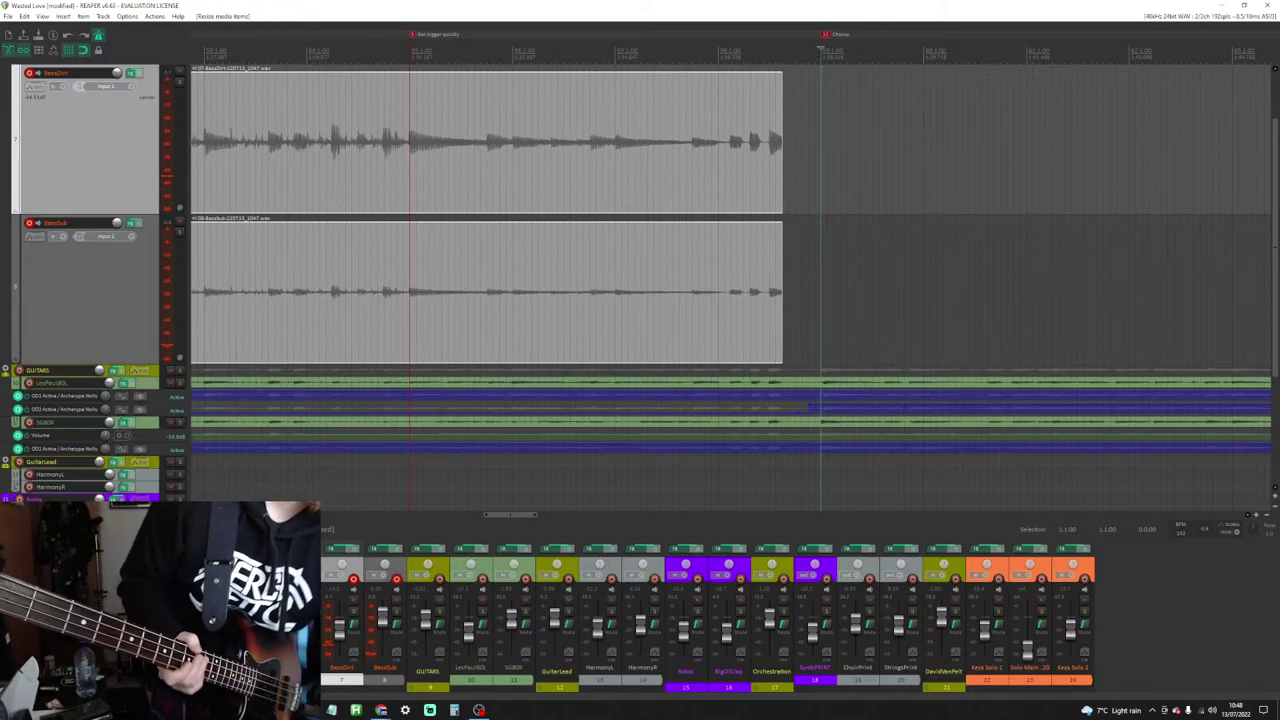
key("space")
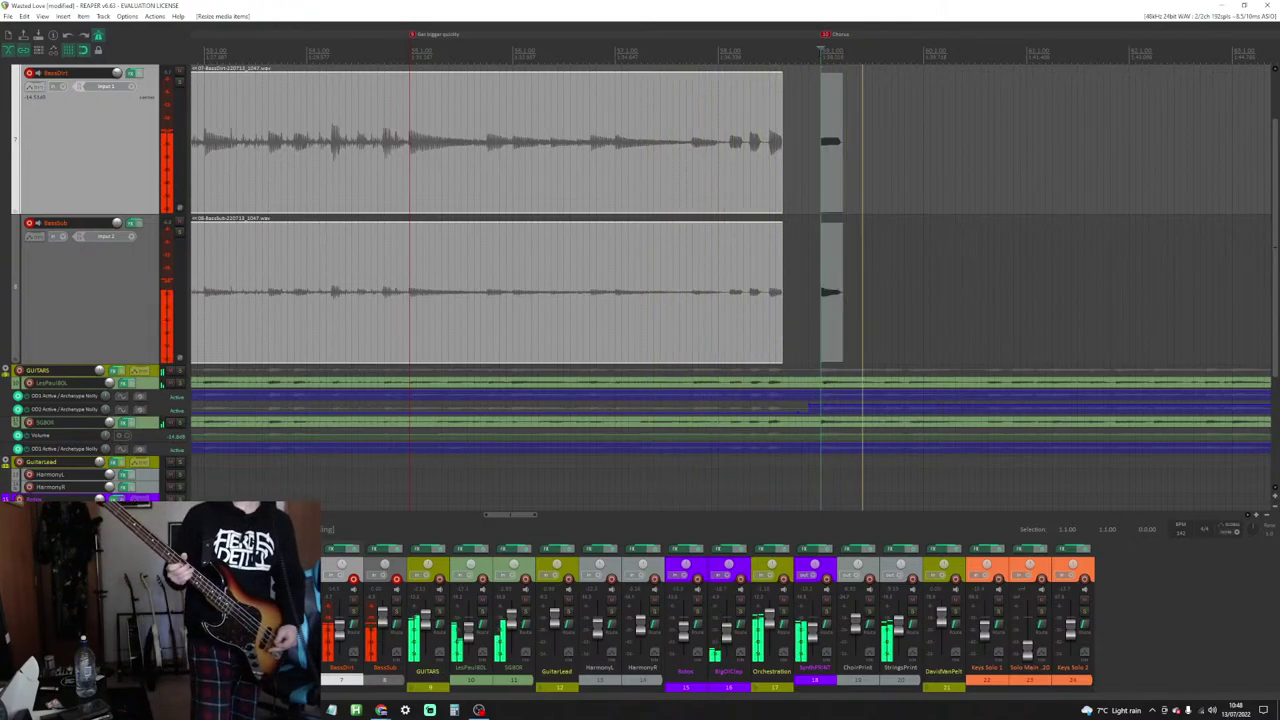
key("space")
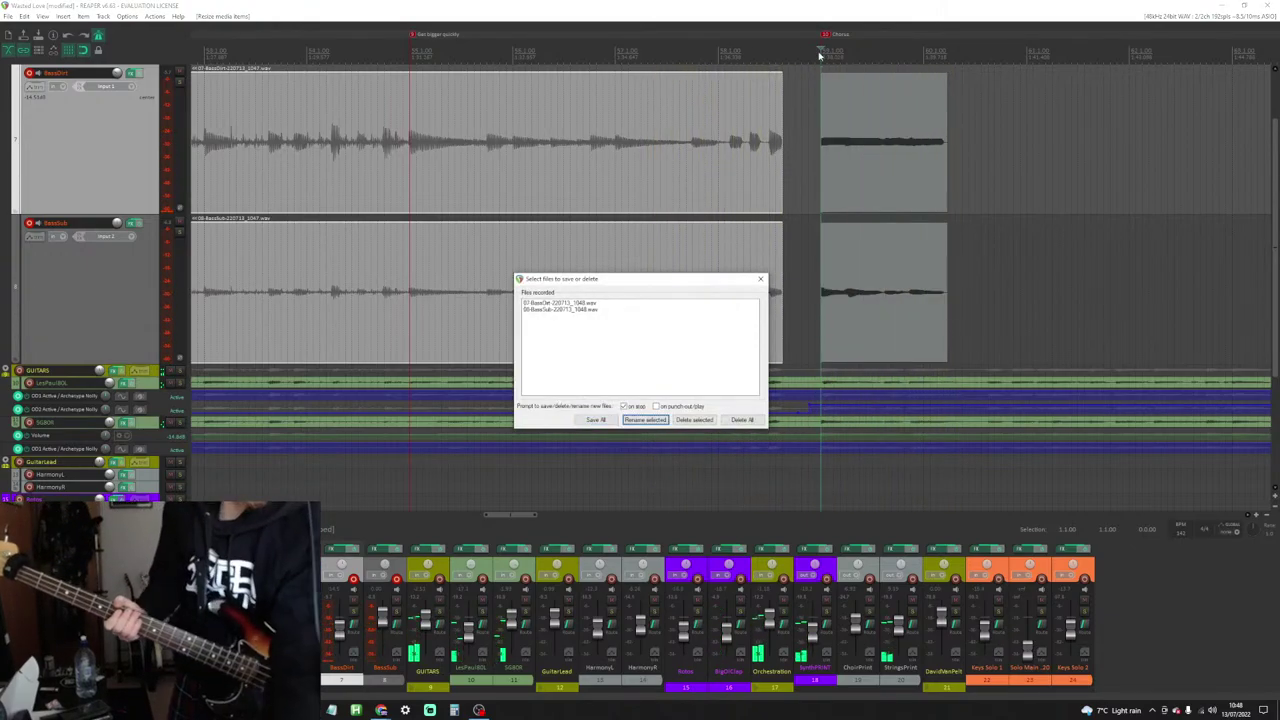
key("Escape")
Step: Record and keep a bass take from the Chorus marker, and trim its end on both tracks to the "Perfect Dark" marker
key("space")
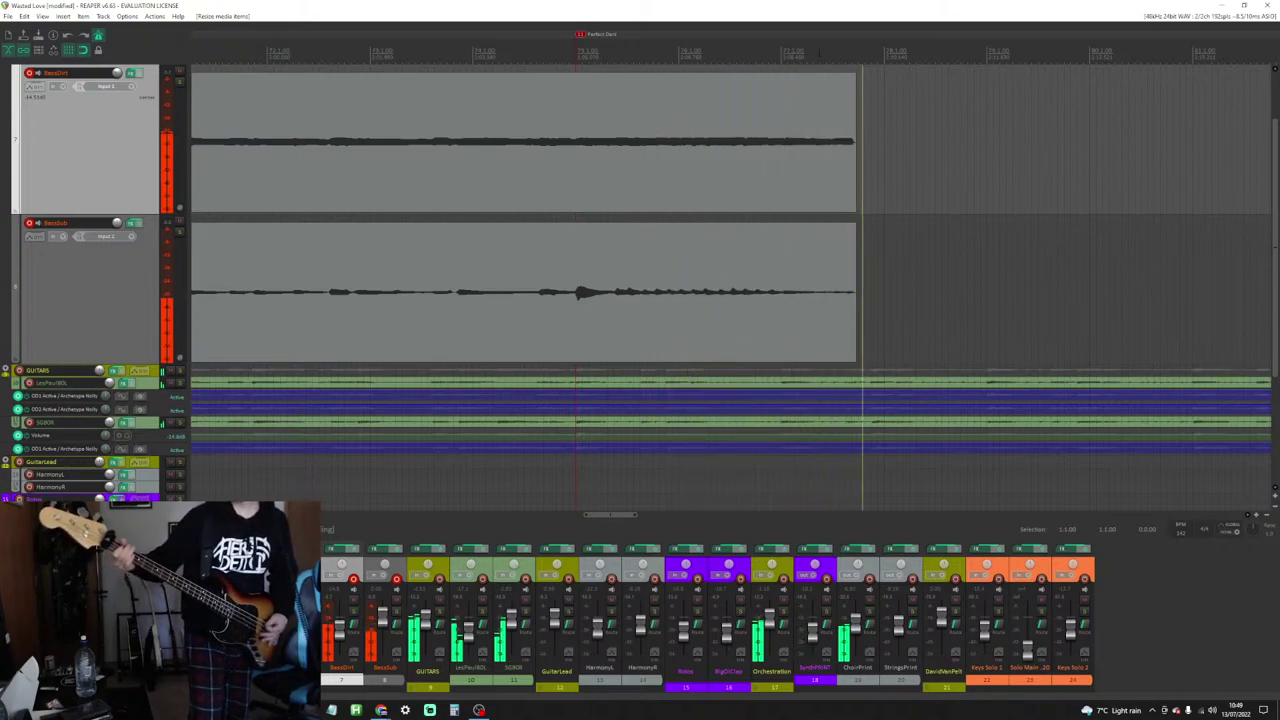
key("space")
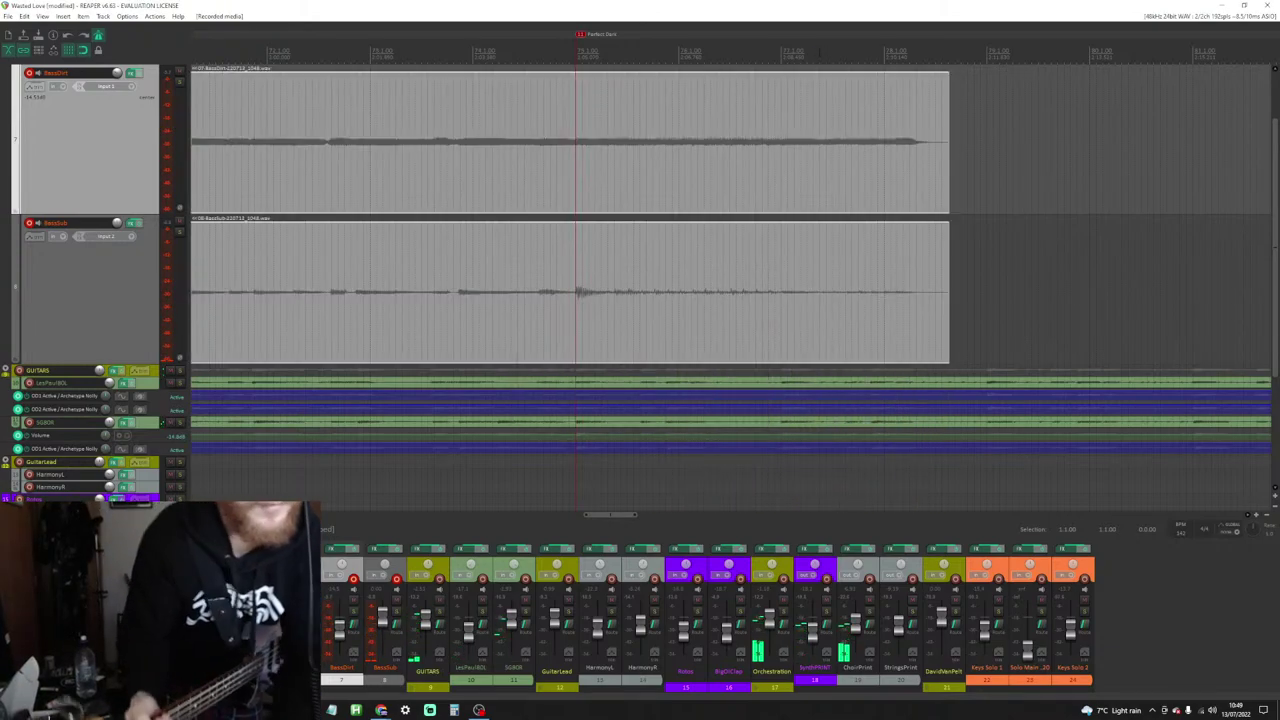
scroll(749, 306, "down", 3)
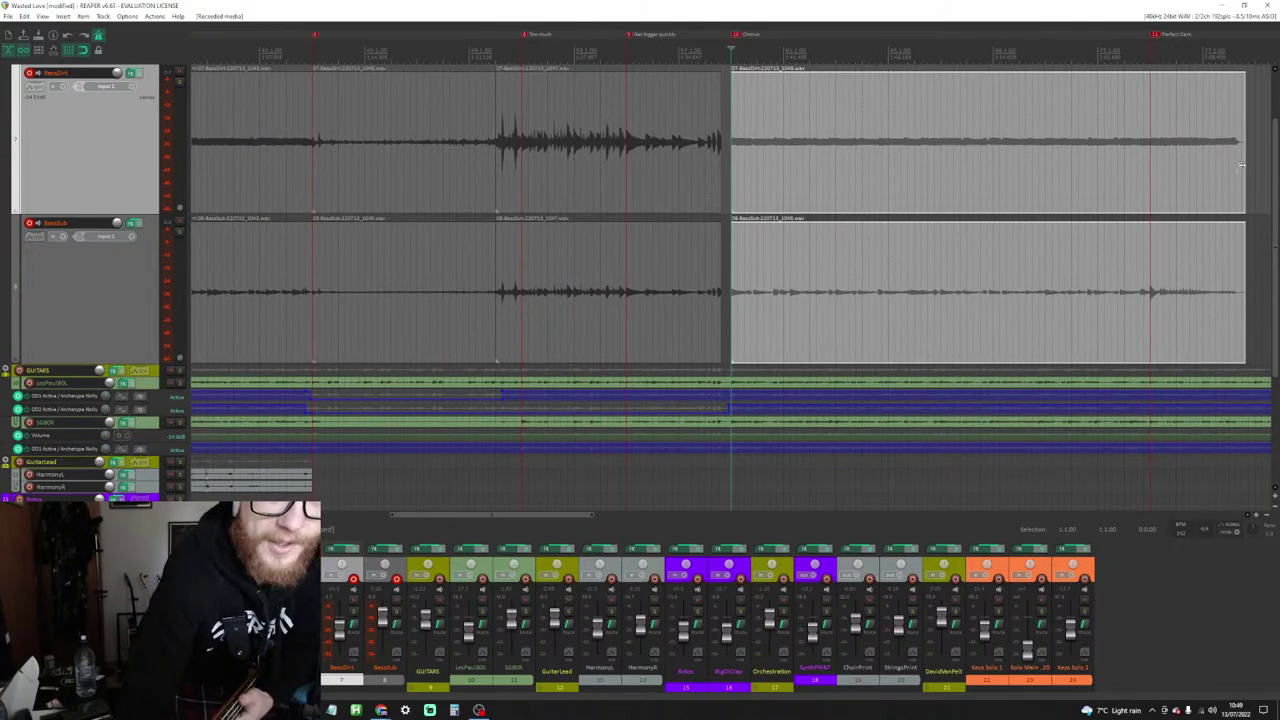
left_click_drag(1240, 165, 1150, 165)
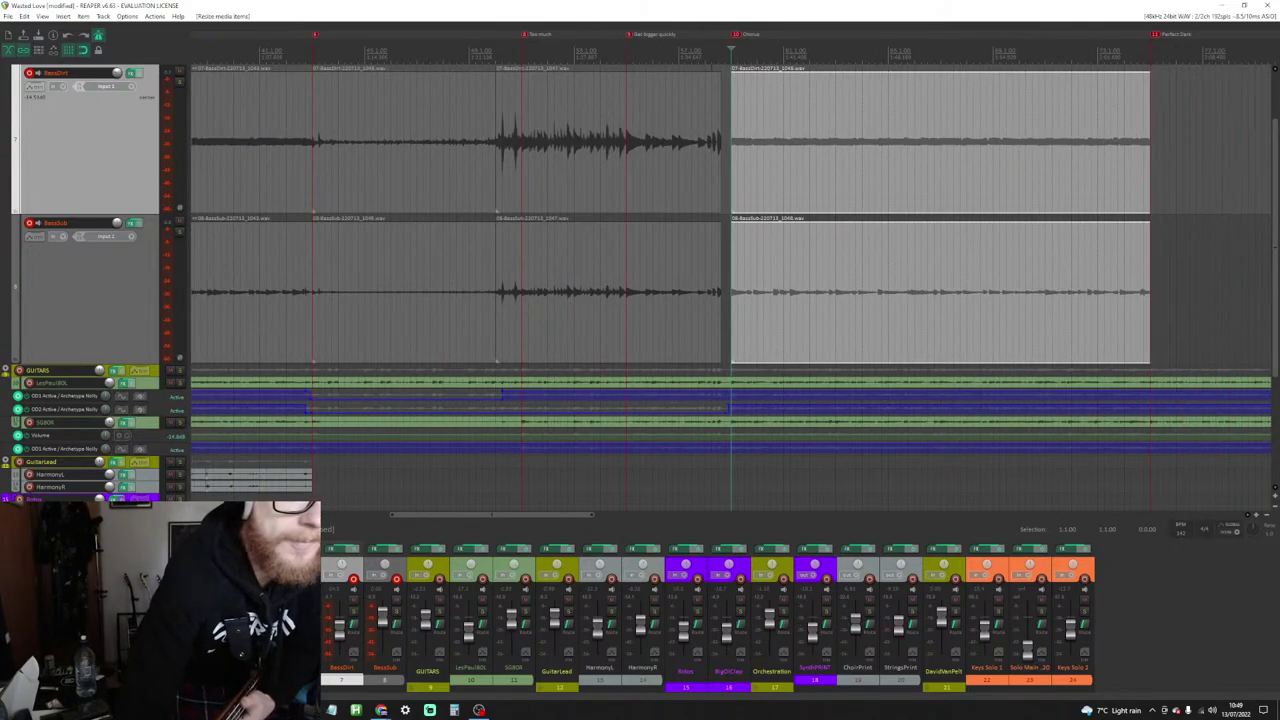
Step: Play back from the marker before the Chorus and rehearse the bass part repeatedly from the "Perfect Dark" marker without recording
left_click(626, 50)
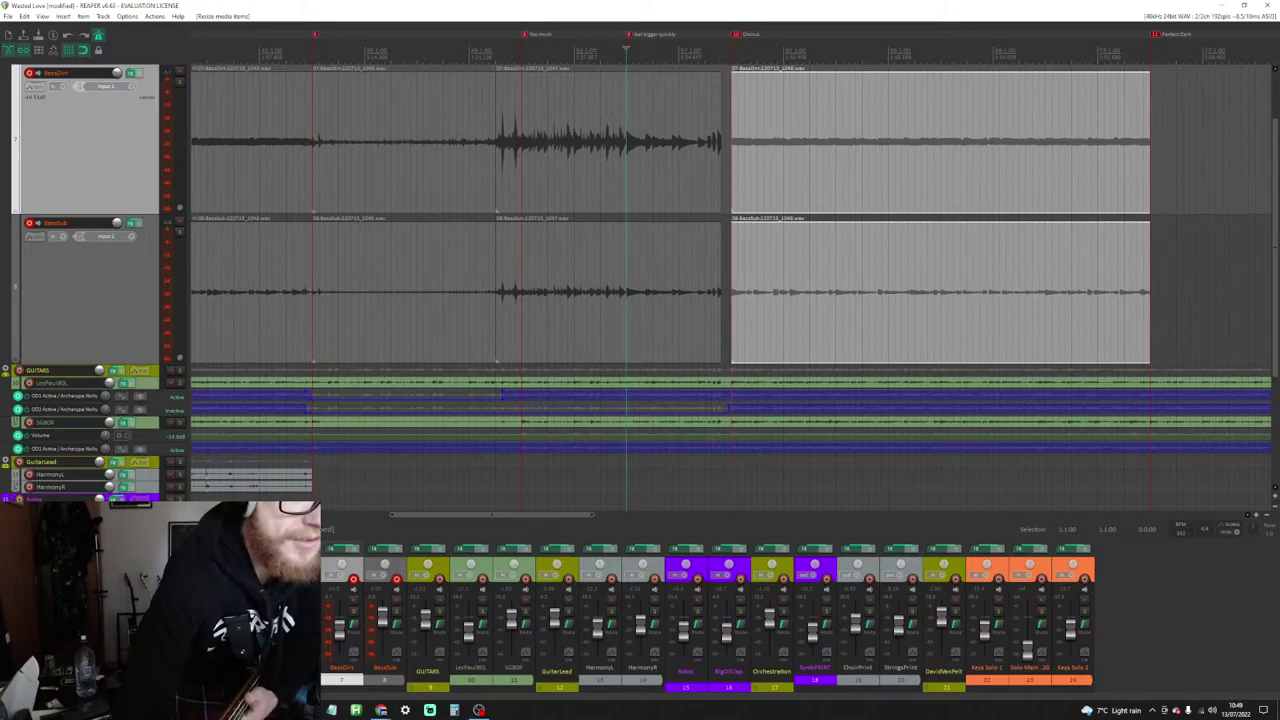
key("space")
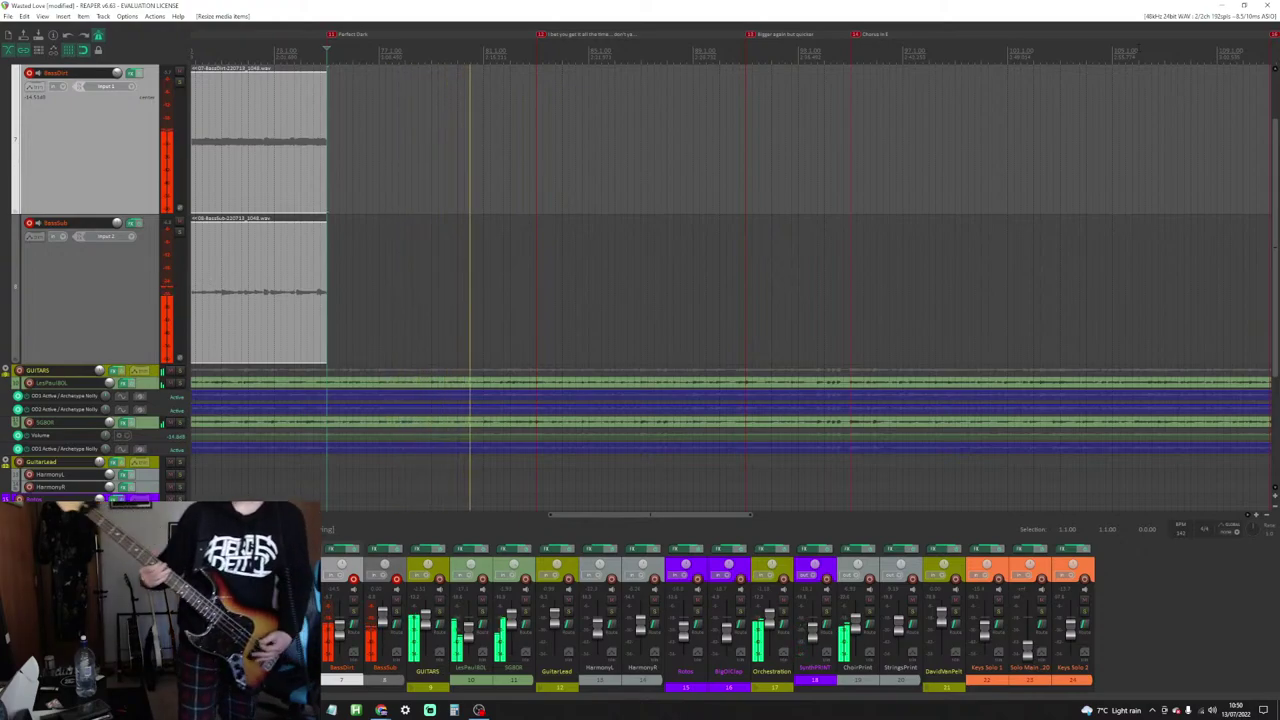
key("space")
key("space")
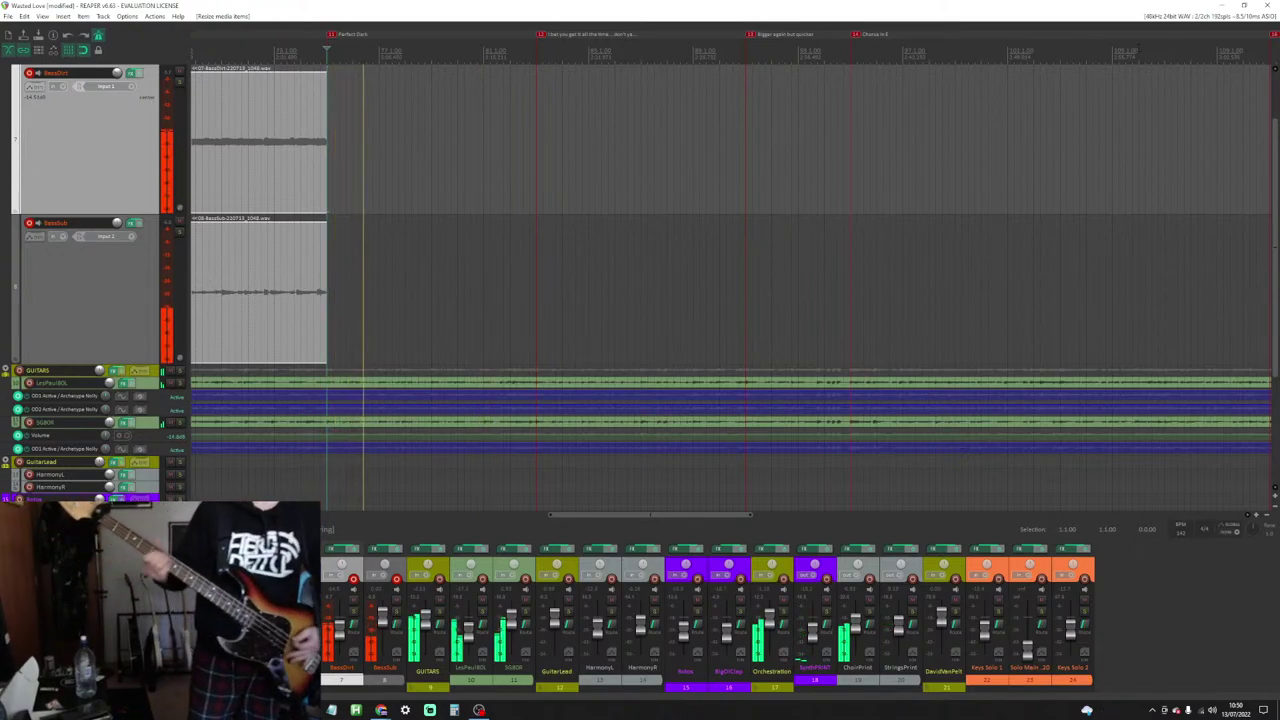
key("space")
key("space")
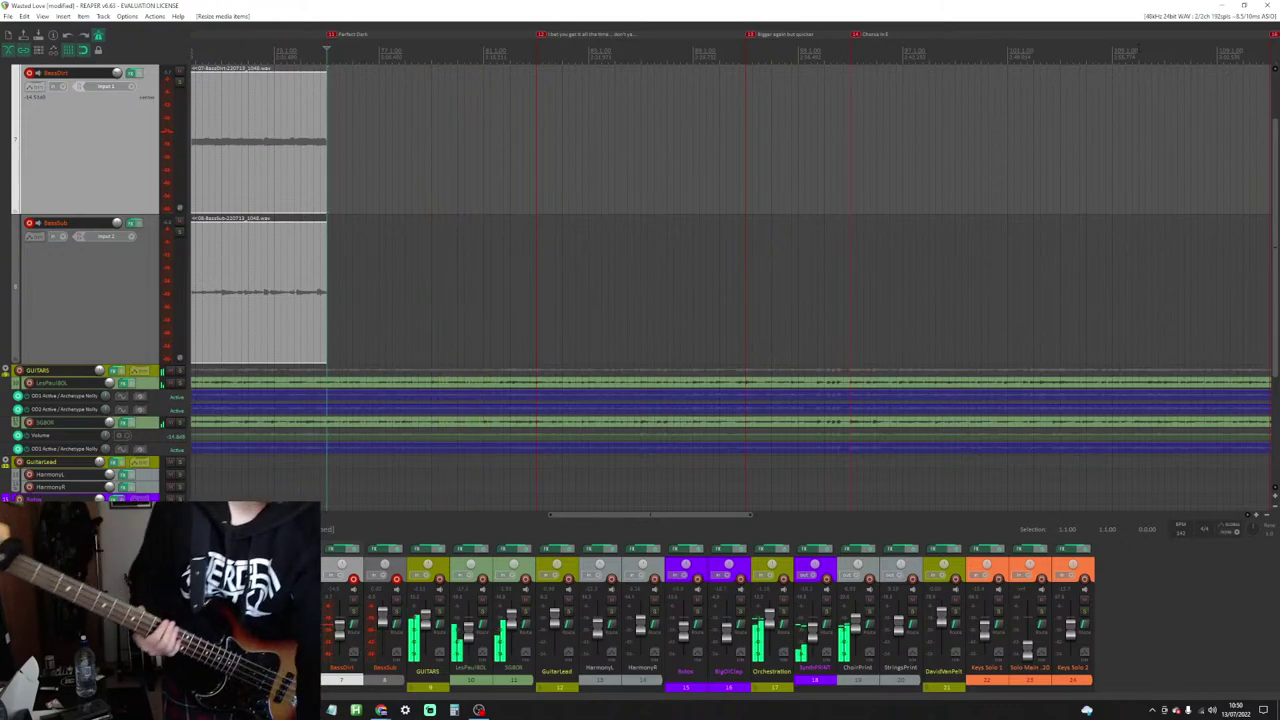
key("space")
key("space")
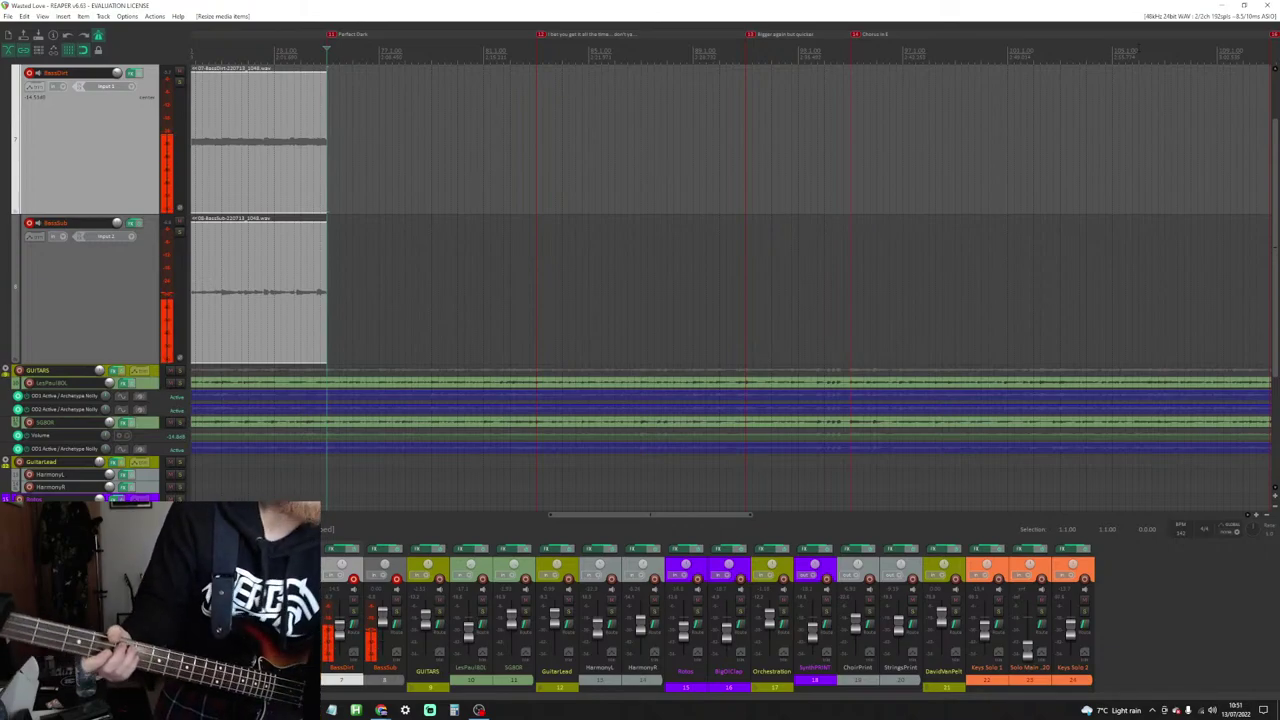
key("space")
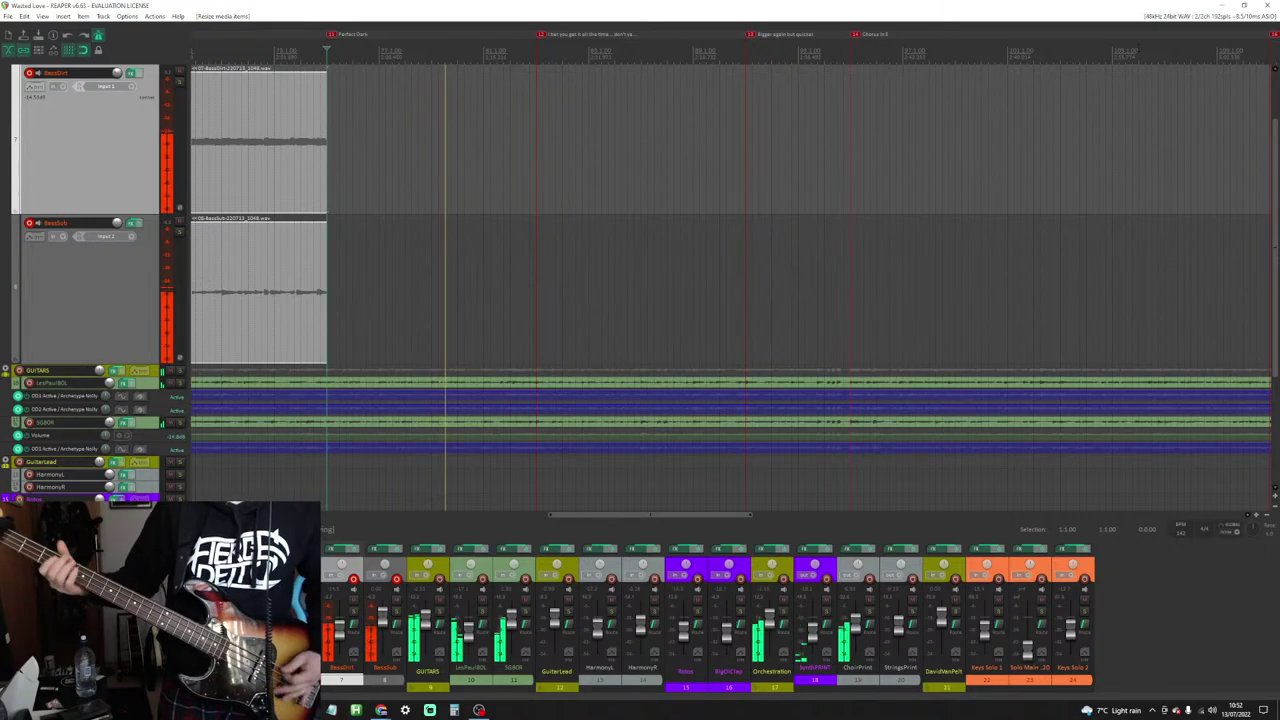
key("space")
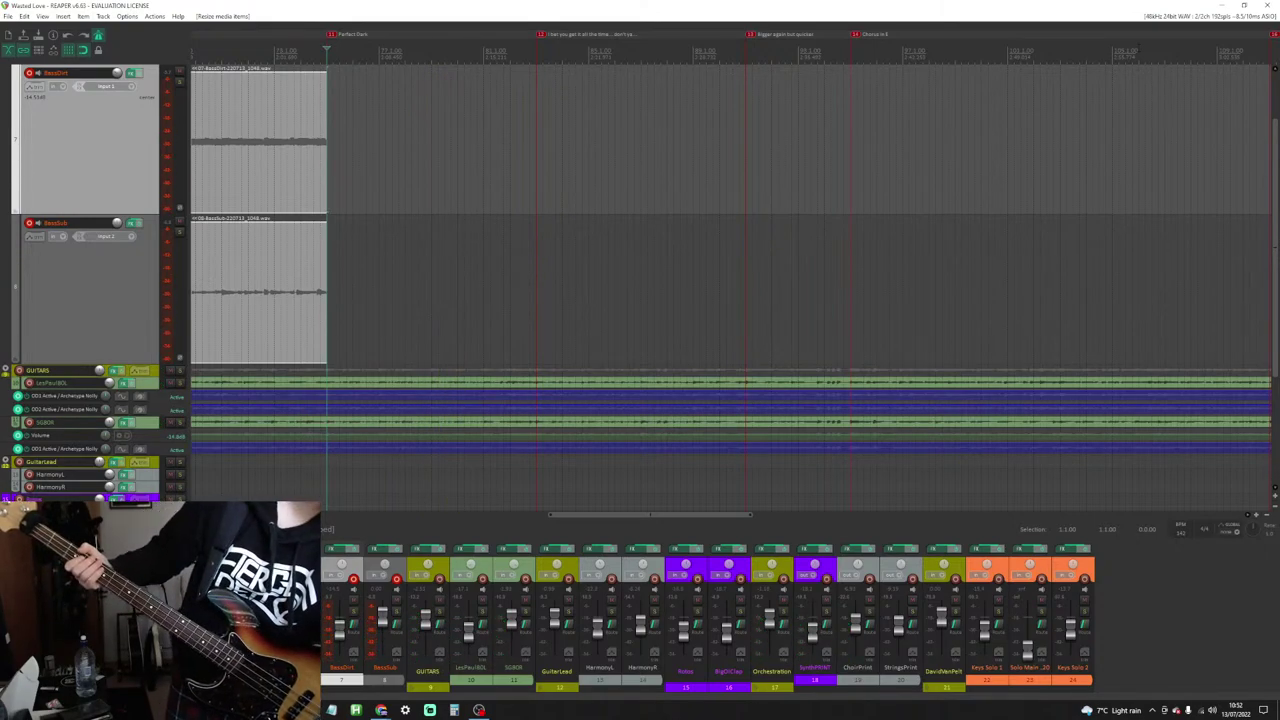
Step: Try two bass takes from the "Perfect Dark" marker on BassDirt and BassSub, and discard both
key("space")
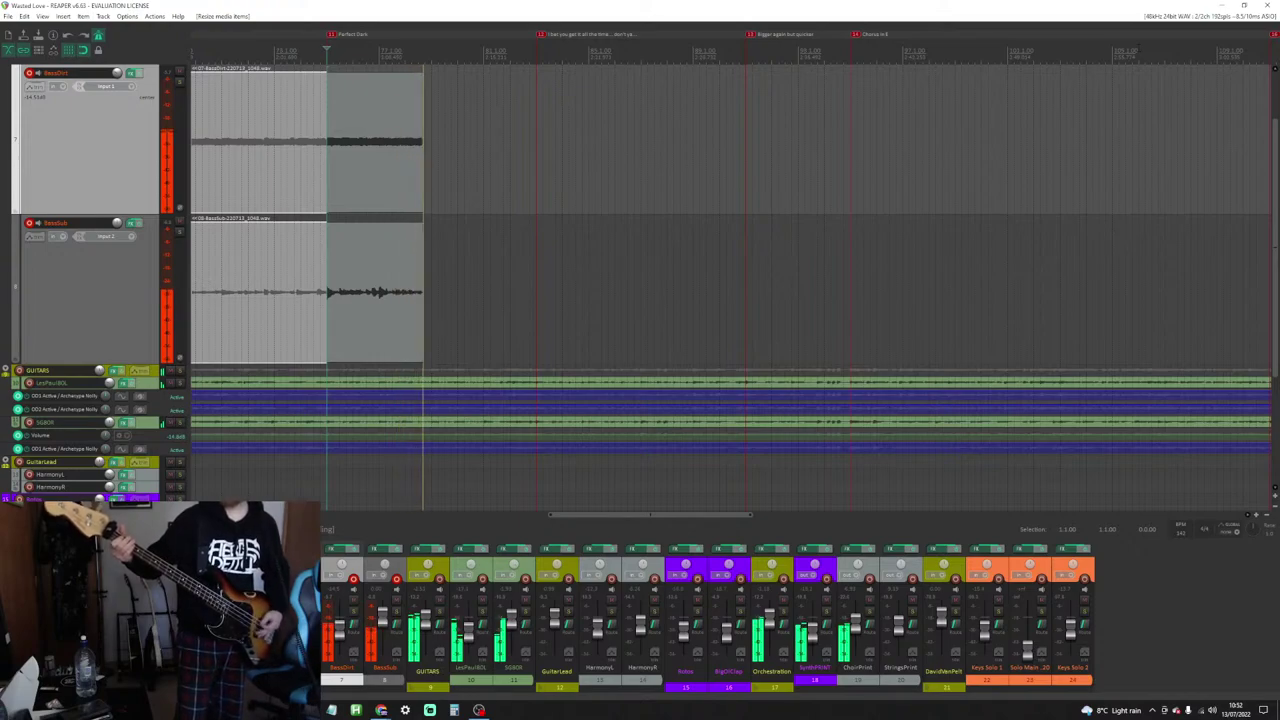
key("space")
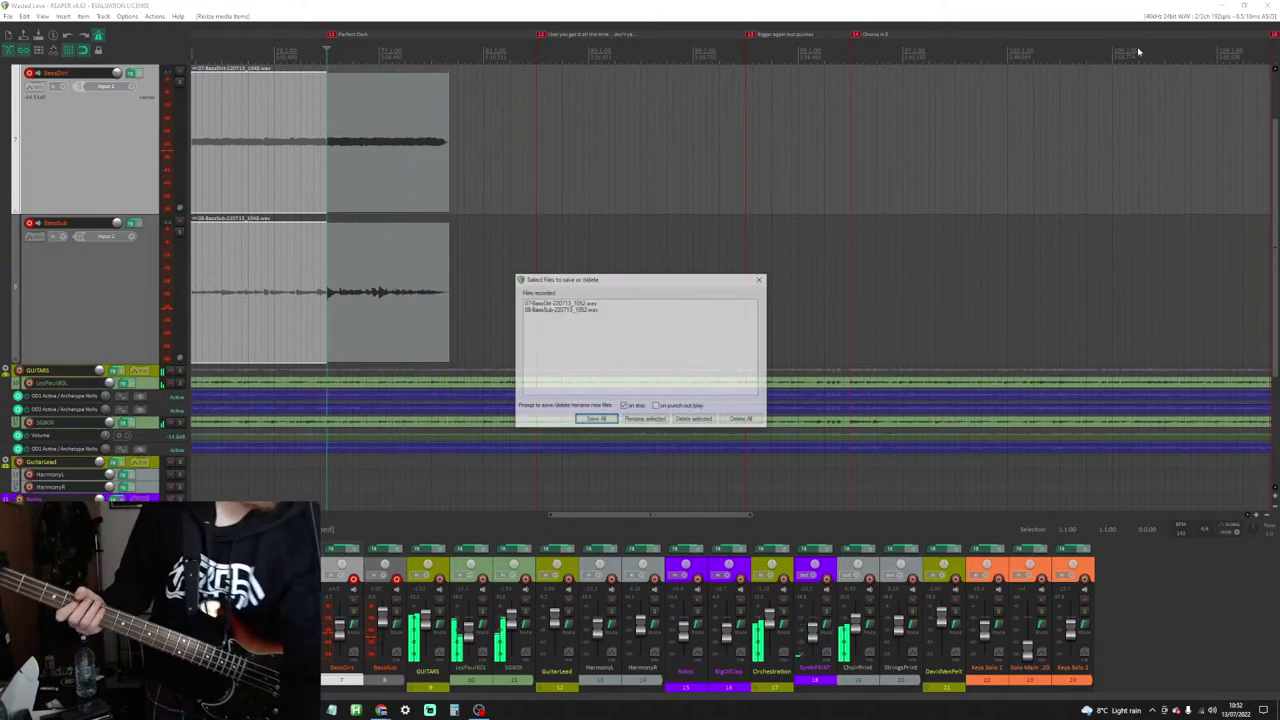
left_click(695, 418)
key("ctrl+r")
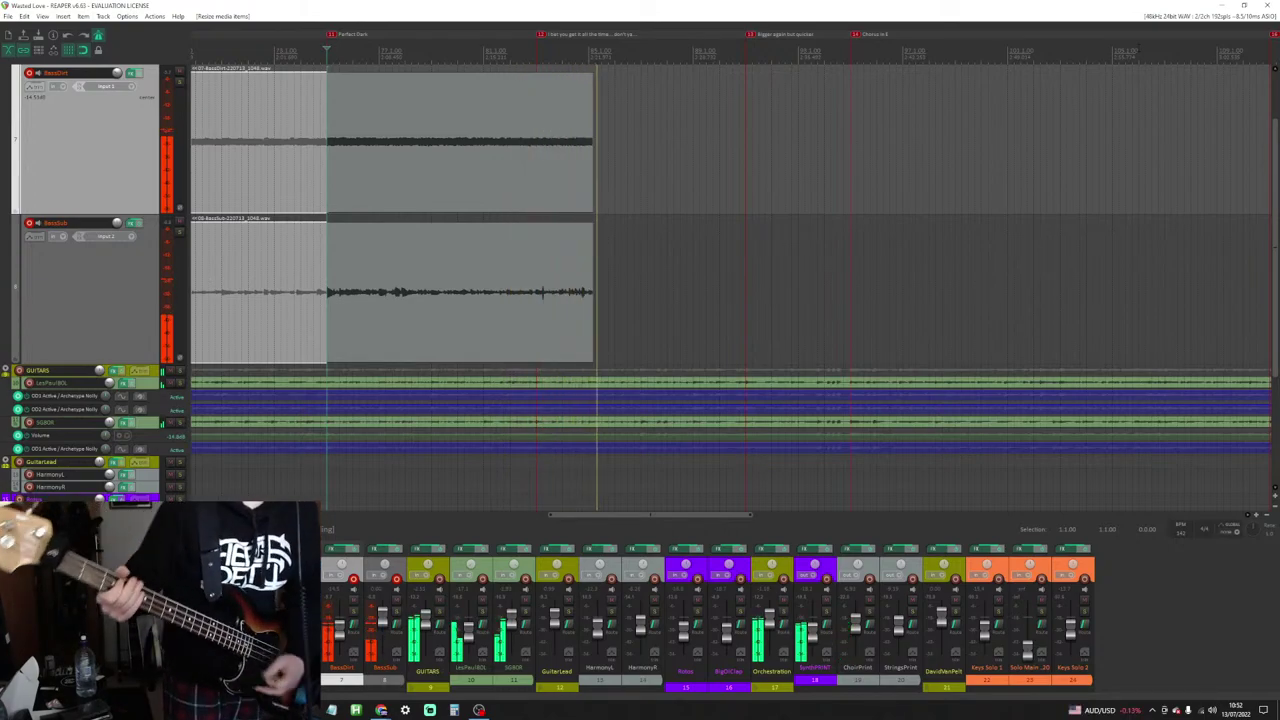
key("space")
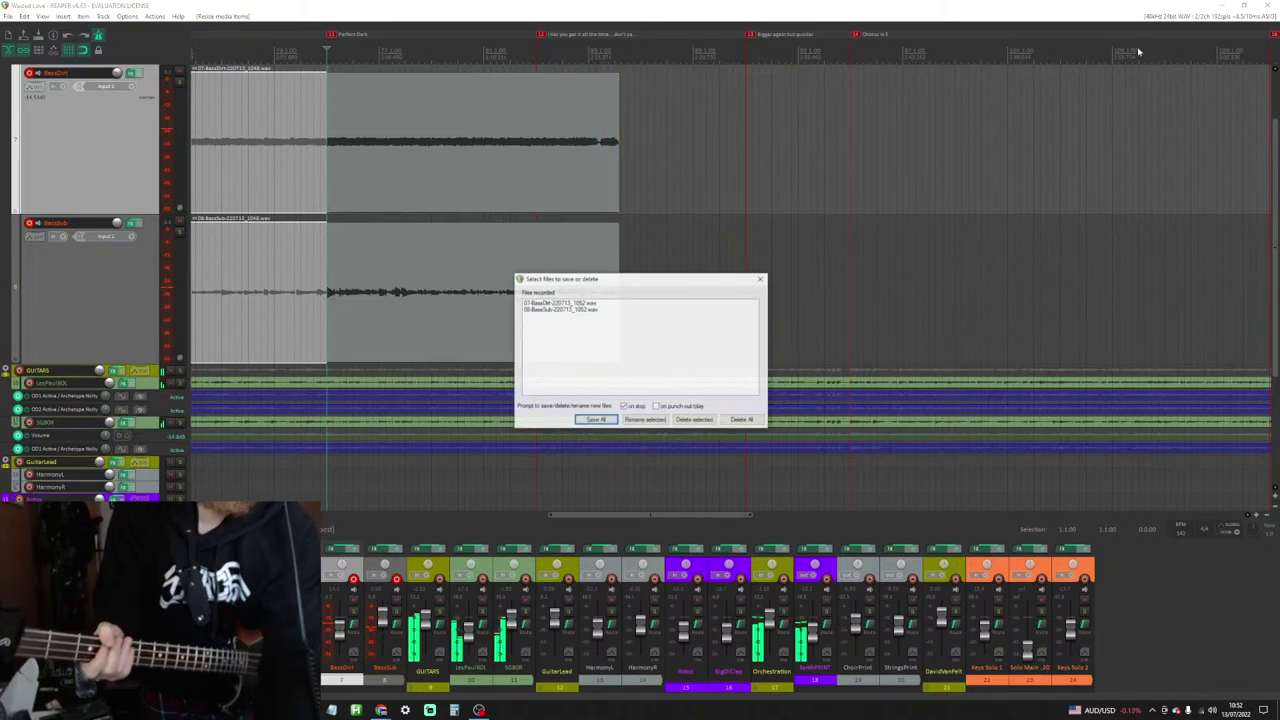
key("Return")
Step: Record and keep a bass take from "Perfect Dark" to slightly past the next chorus marker, and play back its ending from "Bigger again but quicker"
key("space")
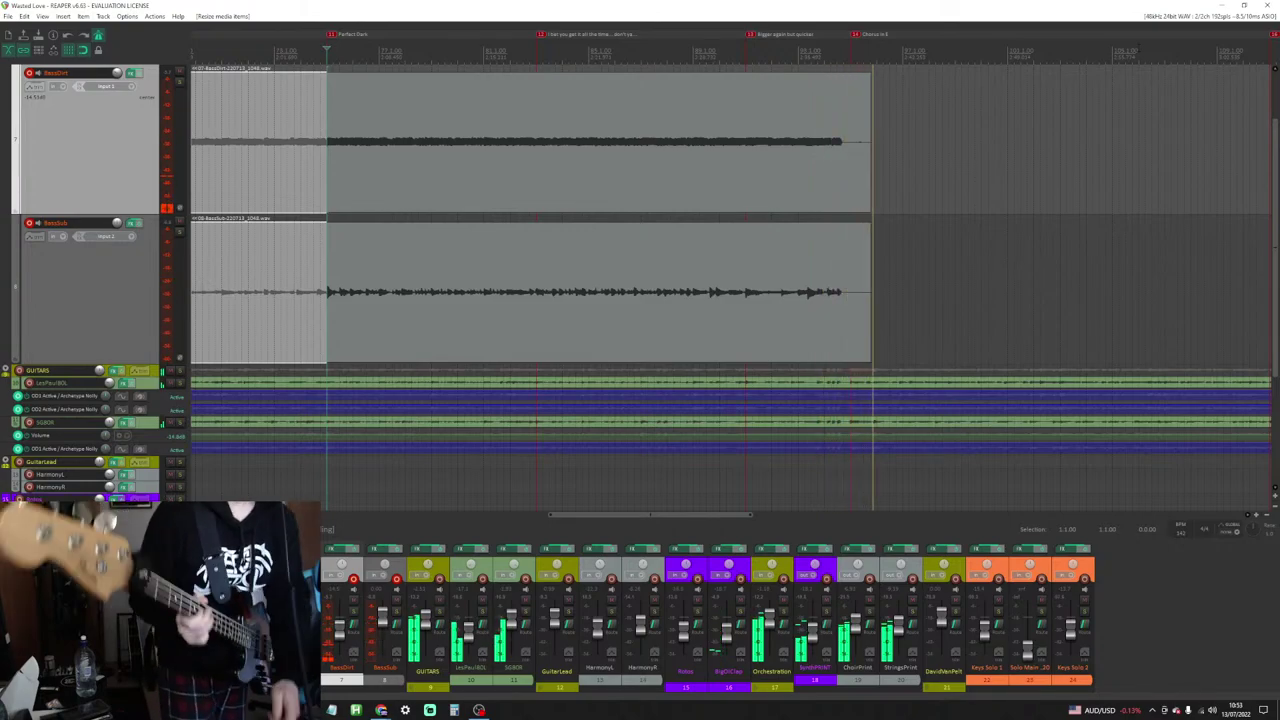
key("space")
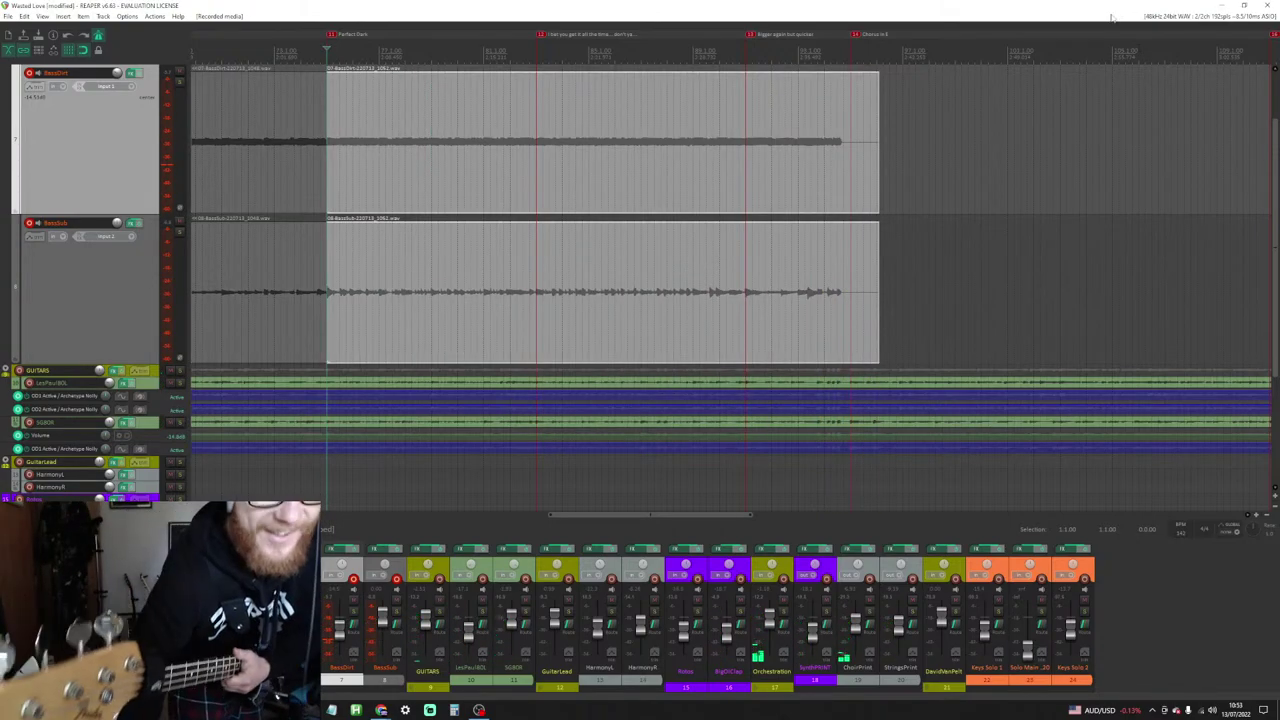
key("space")
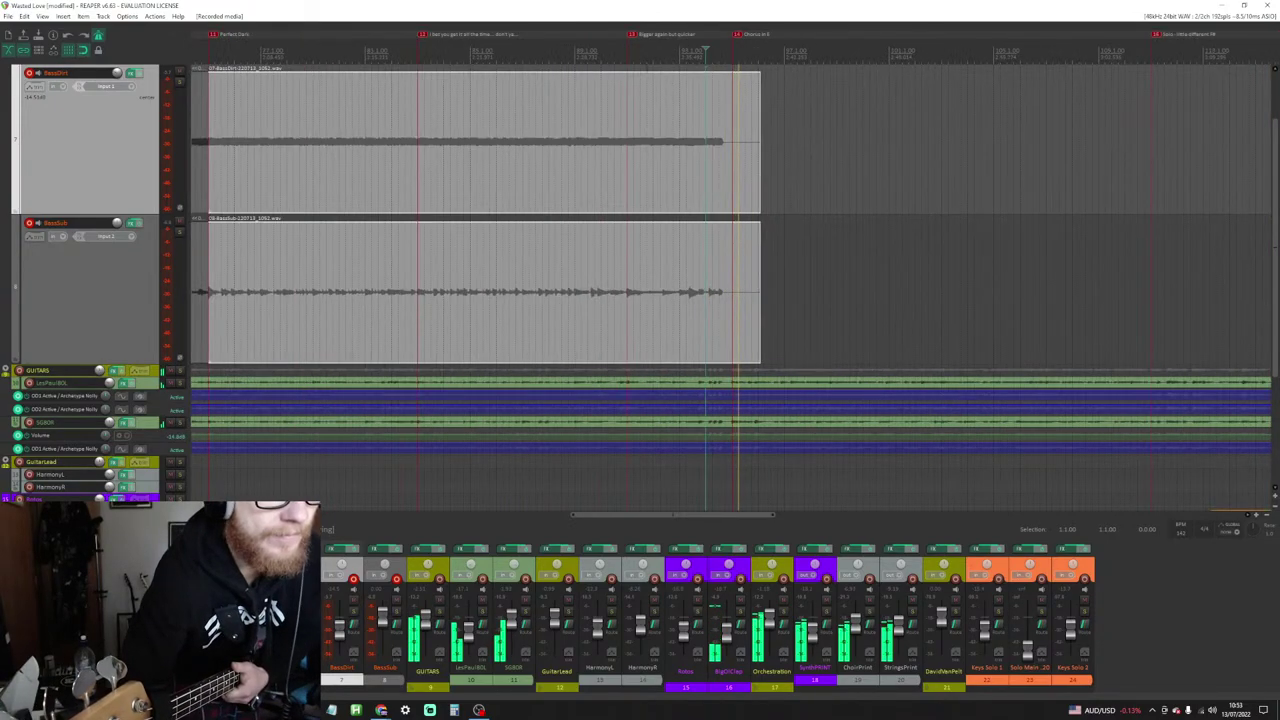
key("Left")
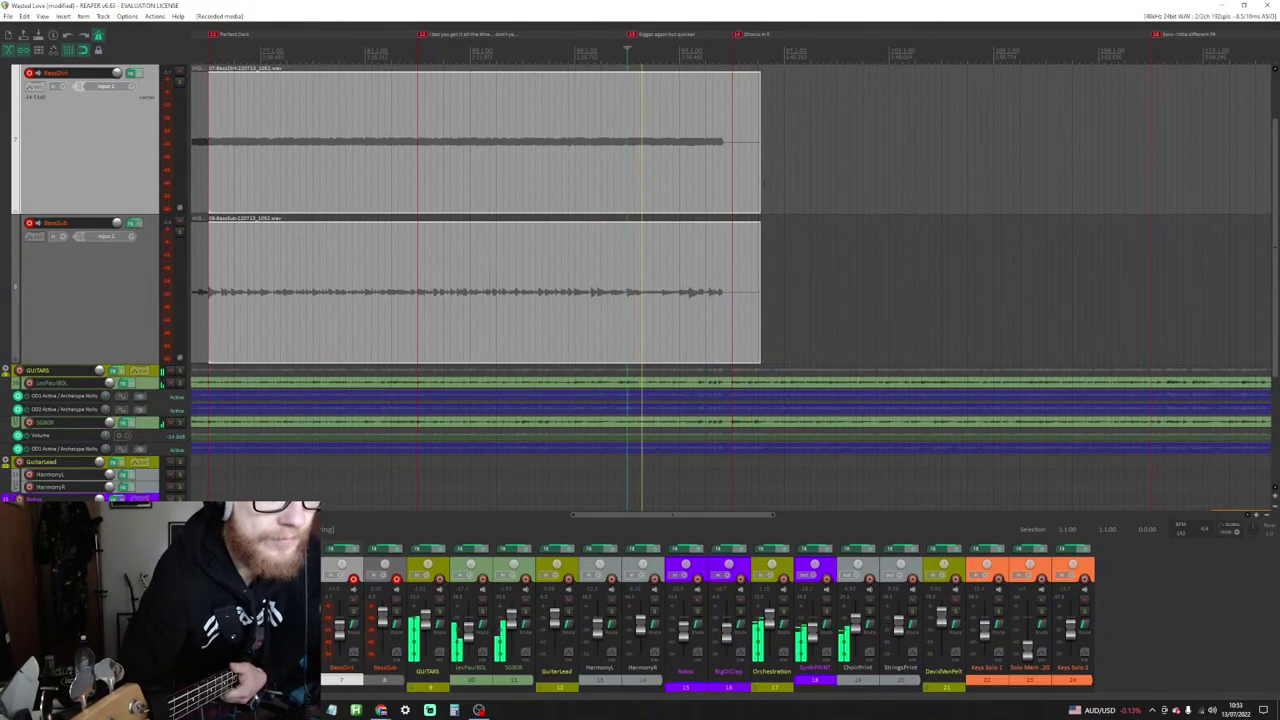
Step: Trim the silent tail off the selected BassDirt and BassSub recordings before the chorus marker and play back the ending
left_click_drag(762, 182, 723, 180)
scroll(791, 176, "up", 3)
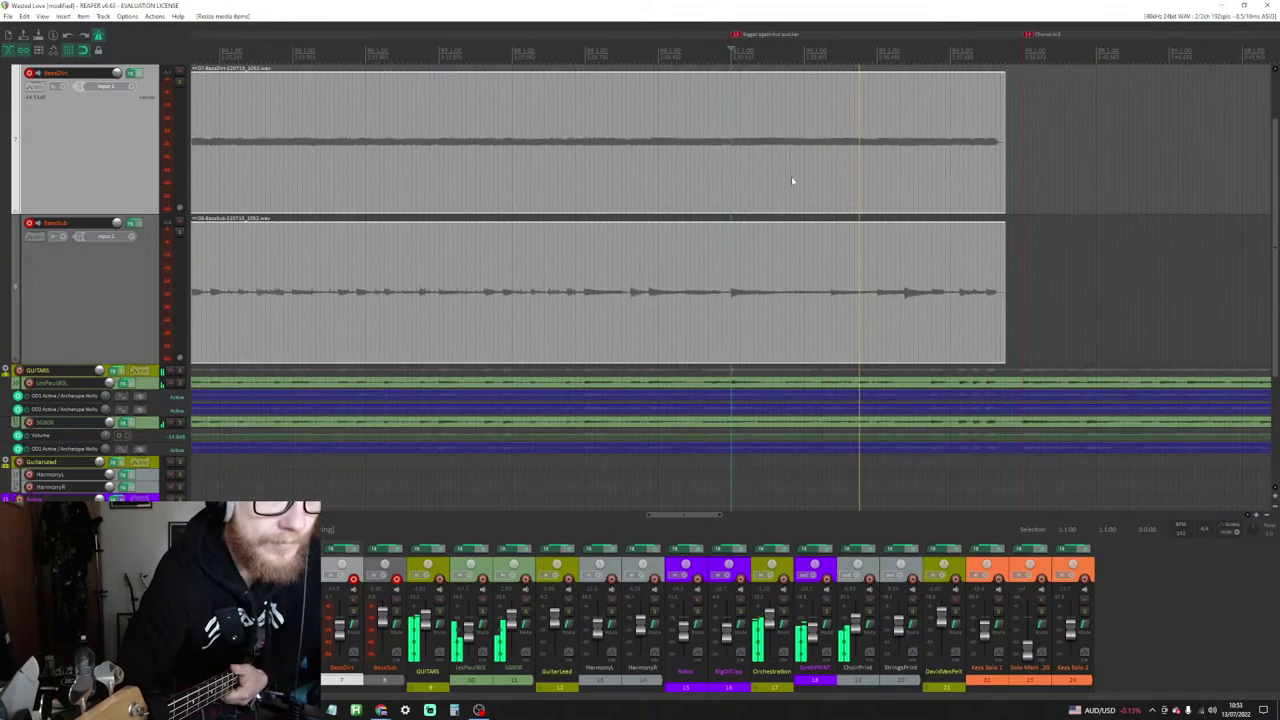
left_click_drag(1003, 168, 994, 168)
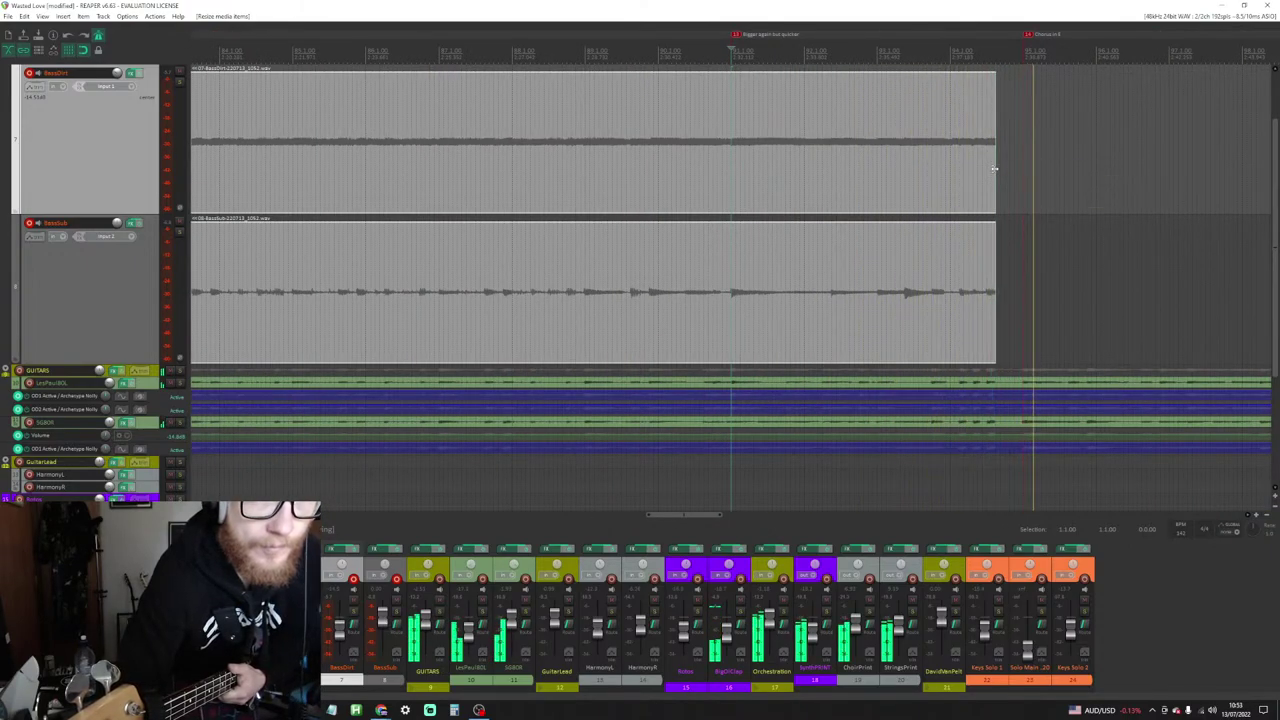
key("space")
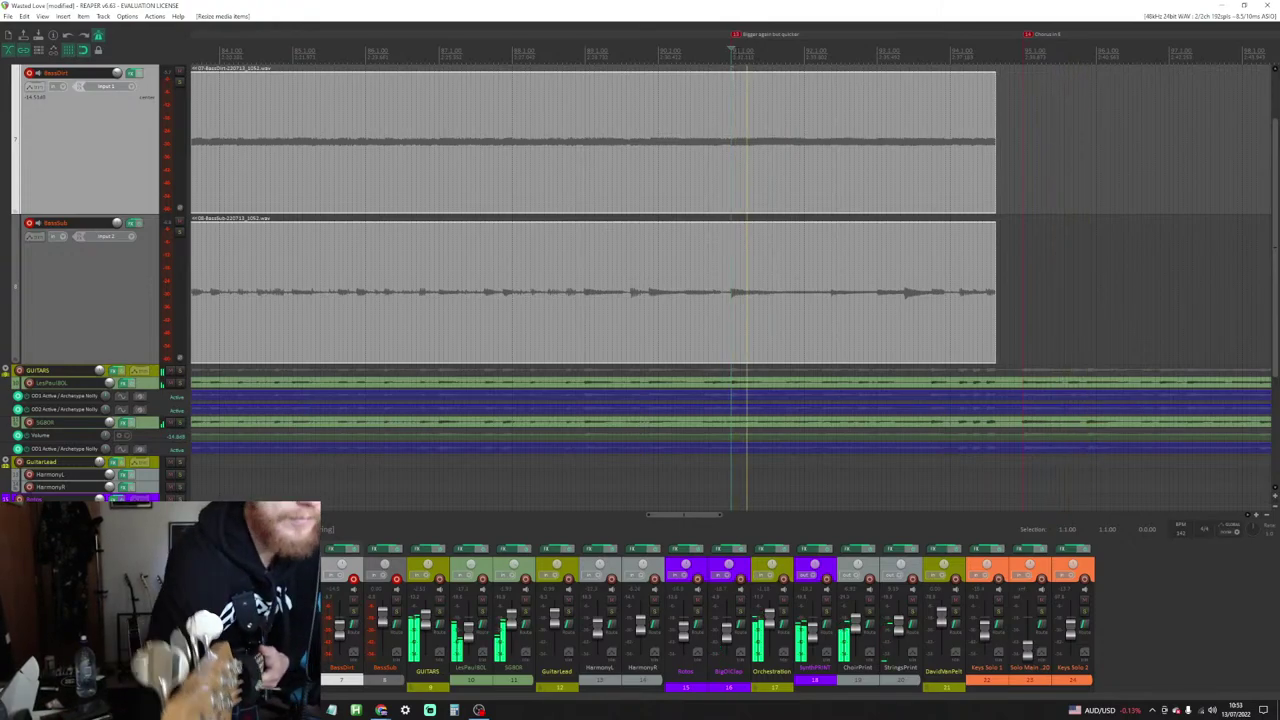
Step: Try recording the bass on BassDirt and BassSub from the chorus marker, discarding both rejected takes
scroll(412, 88, "down", 4)
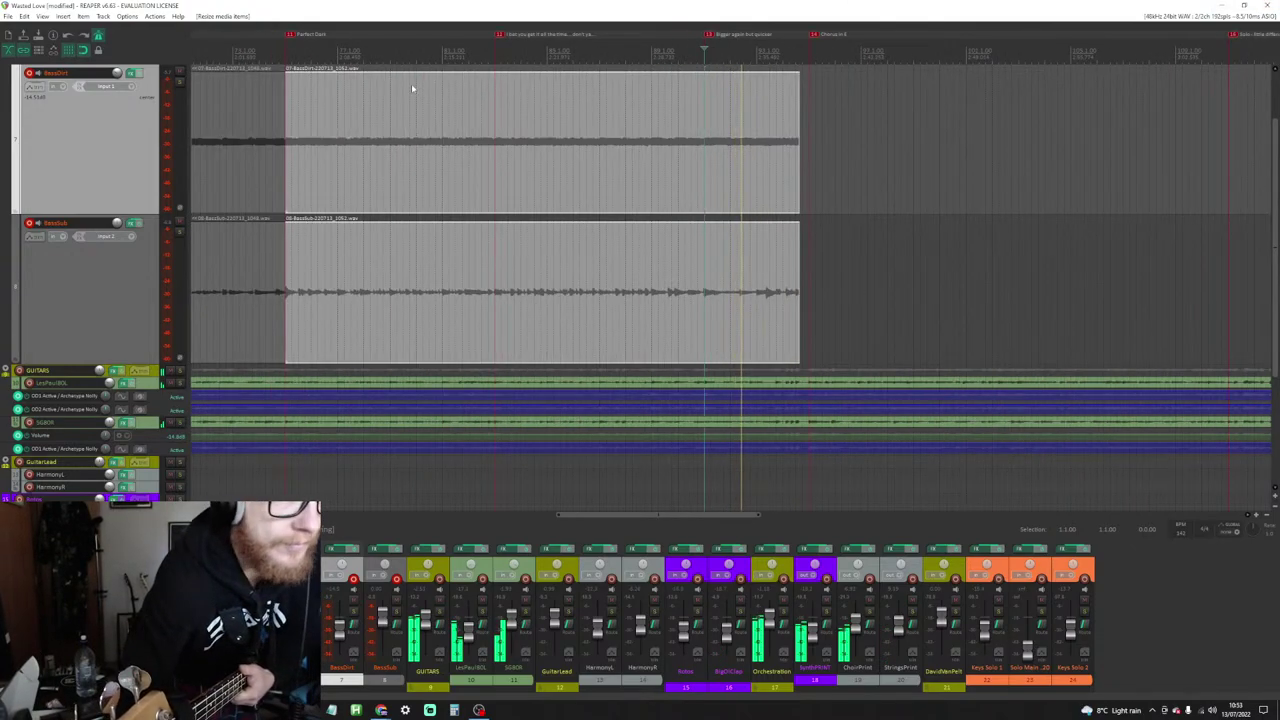
scroll(522, 83, "down", 3)
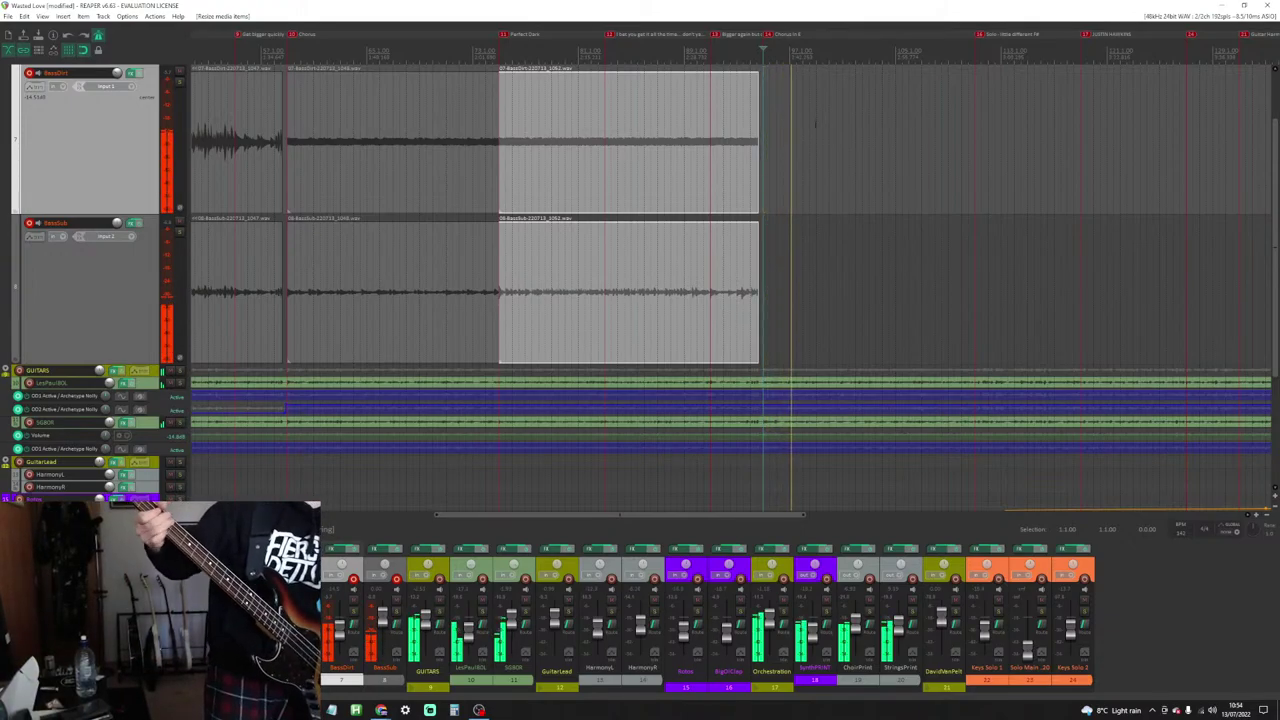
key("space")
key("ctrl+r")
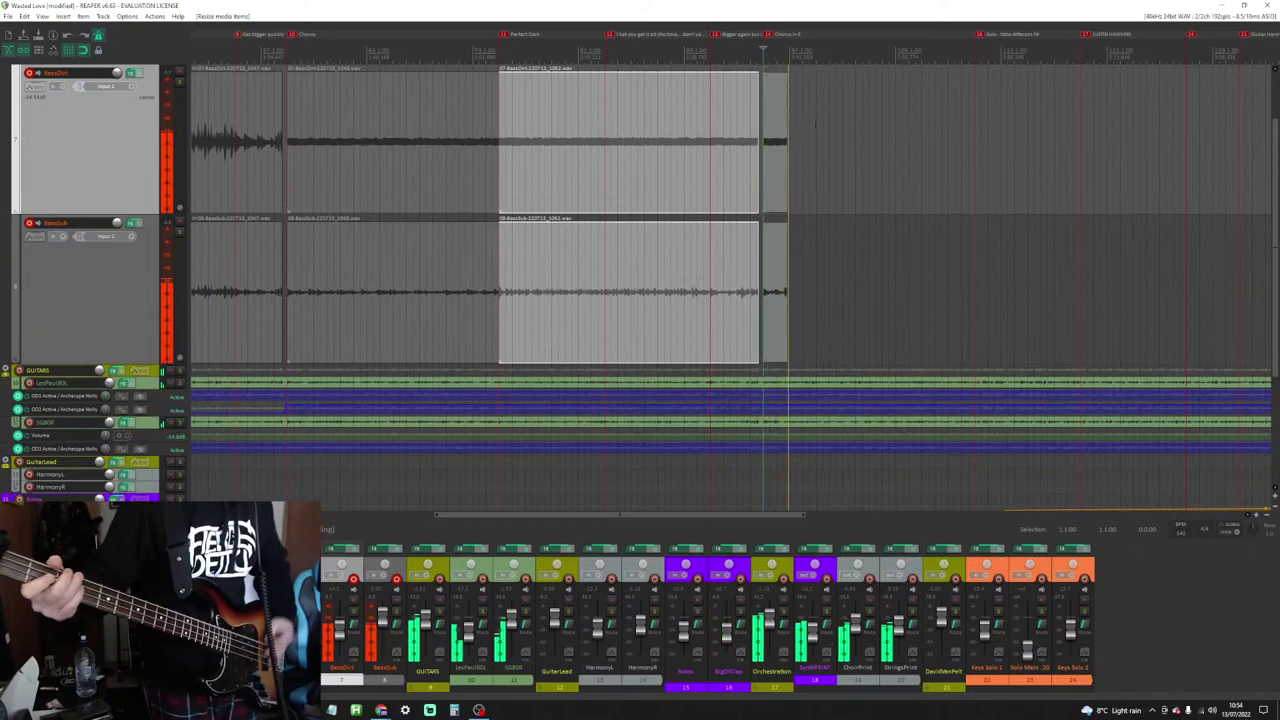
key("space")
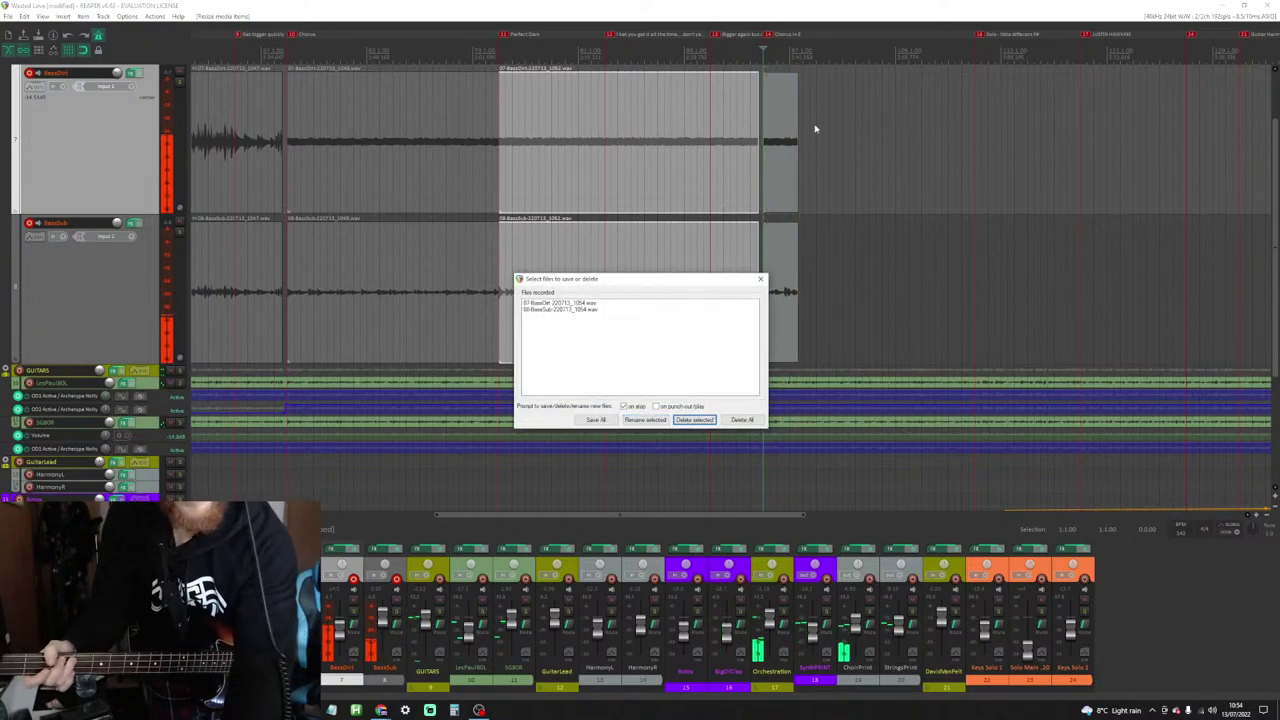
key("Escape")
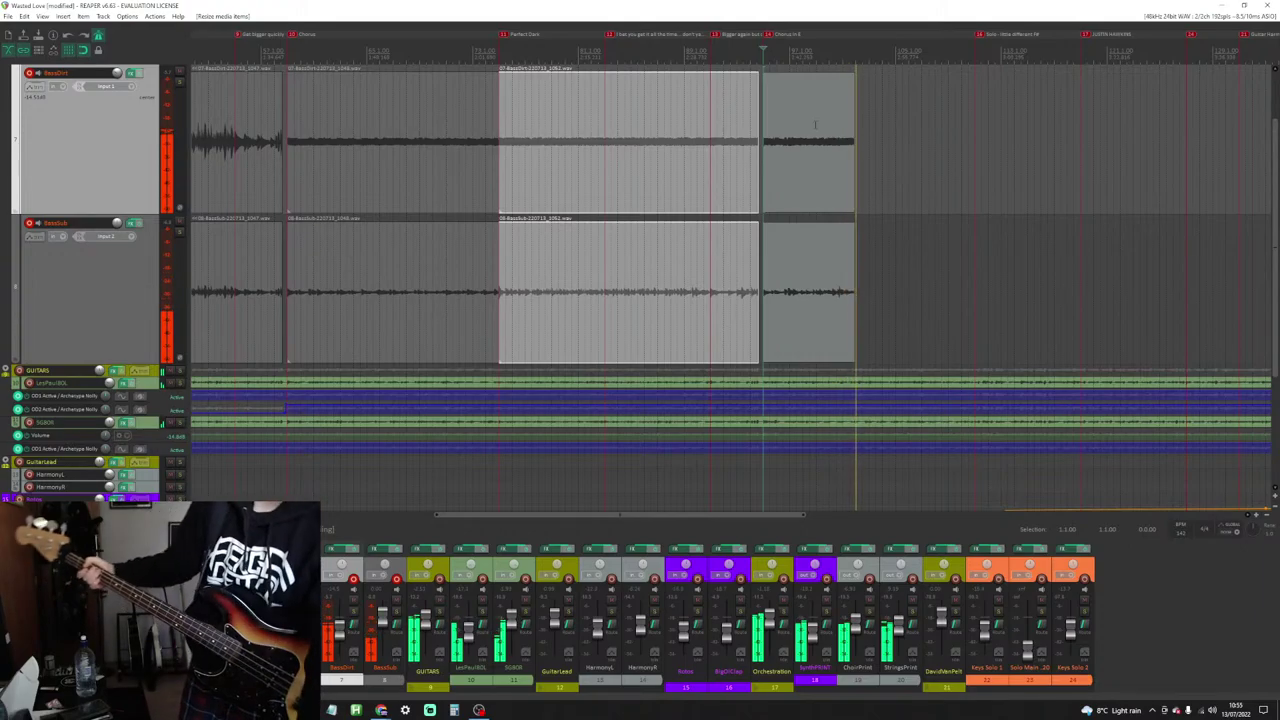
key("space")
key("Return")
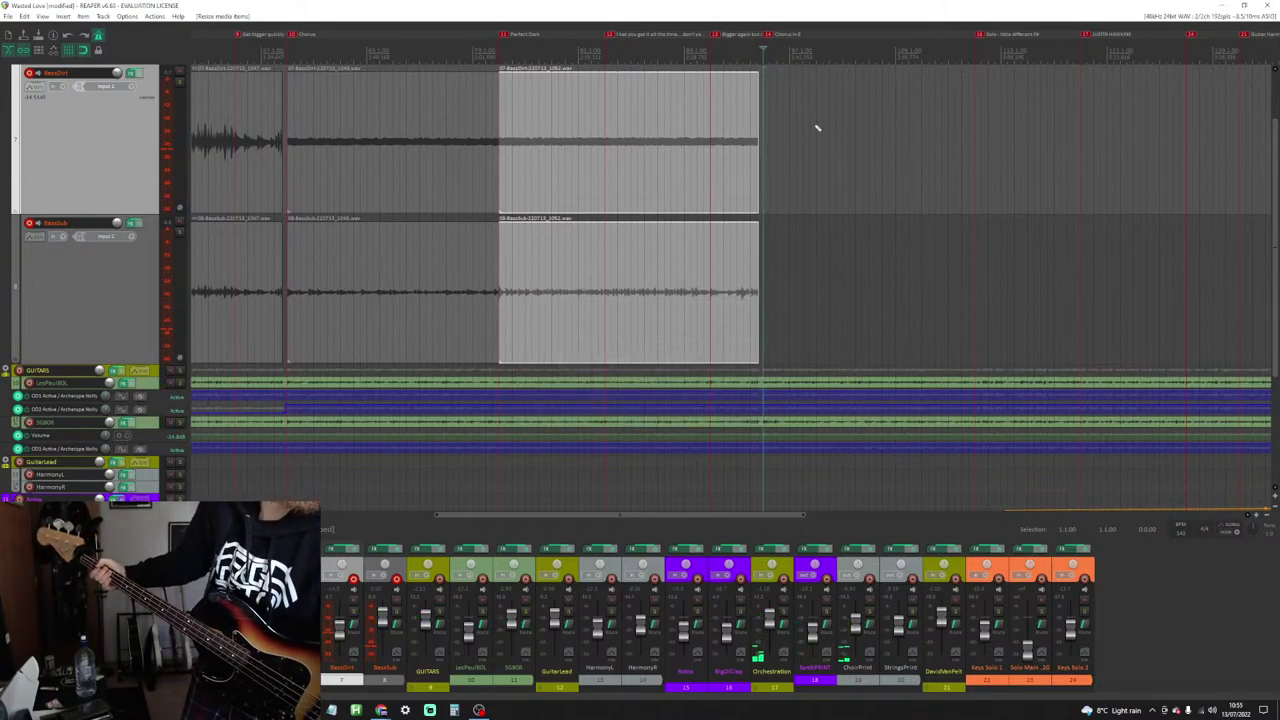
Step: Retry the chorus bass recording three more times, deleting the recorded files of each rejected take
key("ctrl+r")
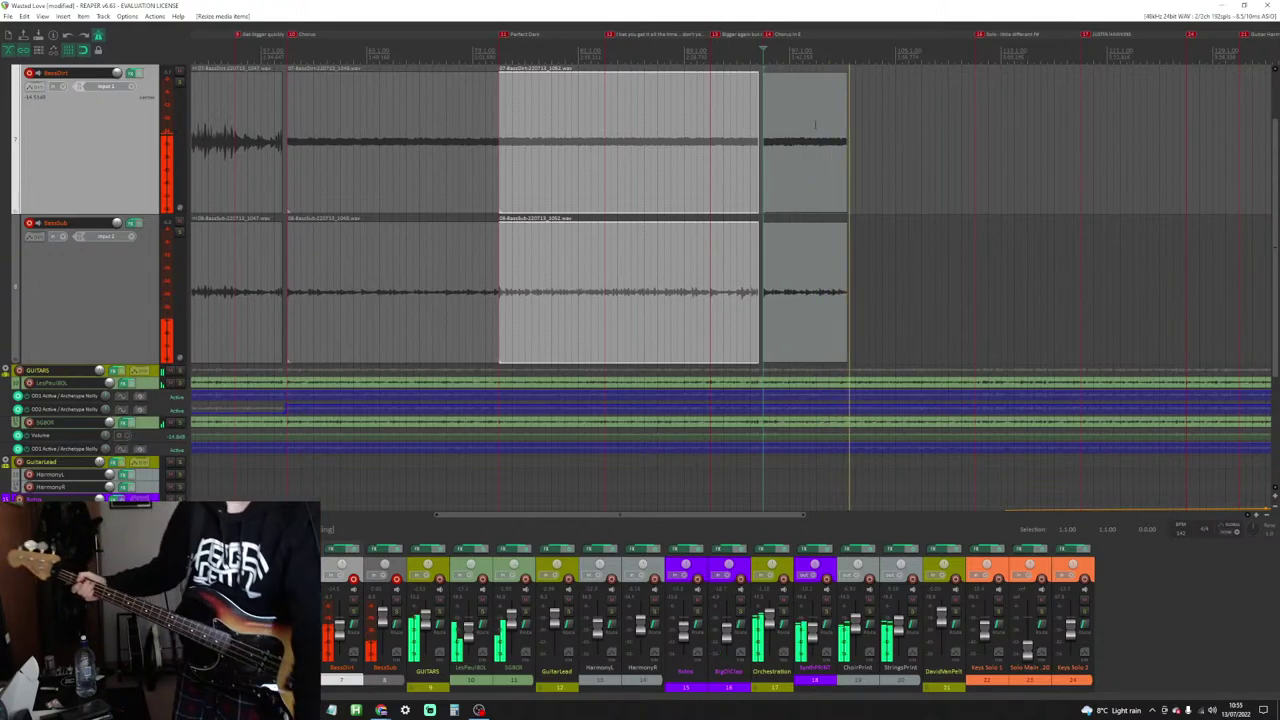
key("space")
key("Return")
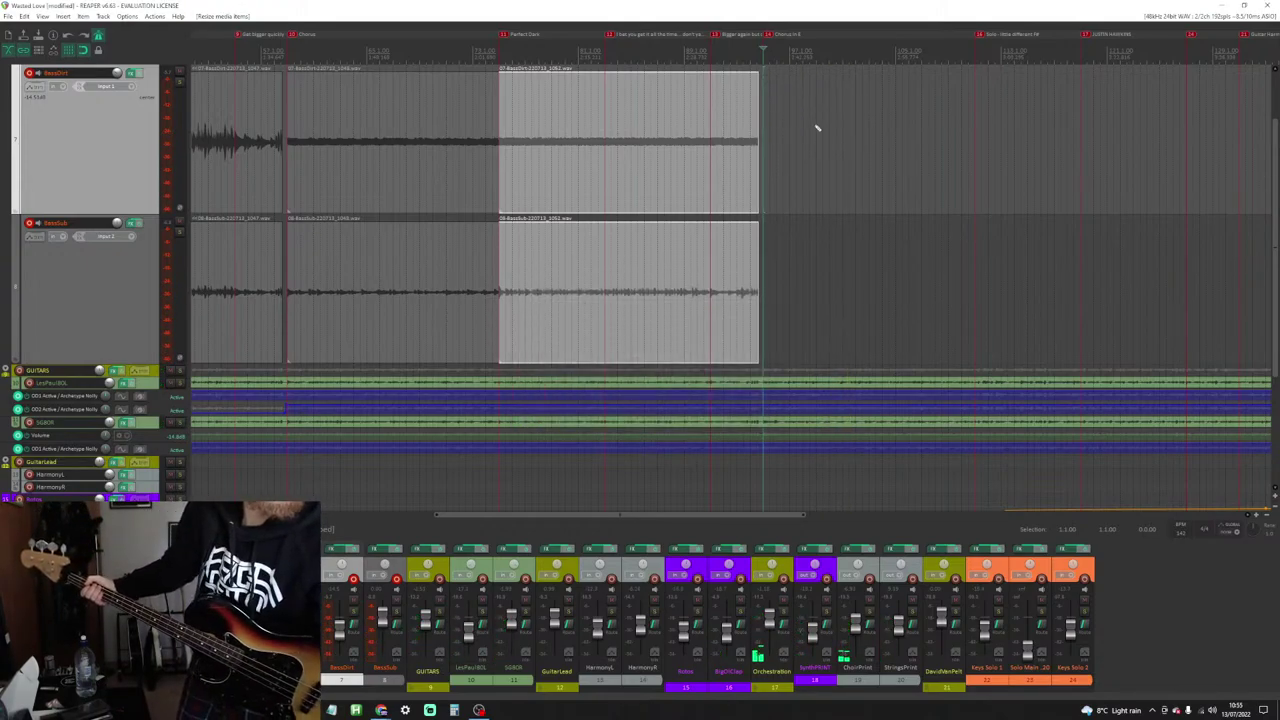
key("ctrl+r")
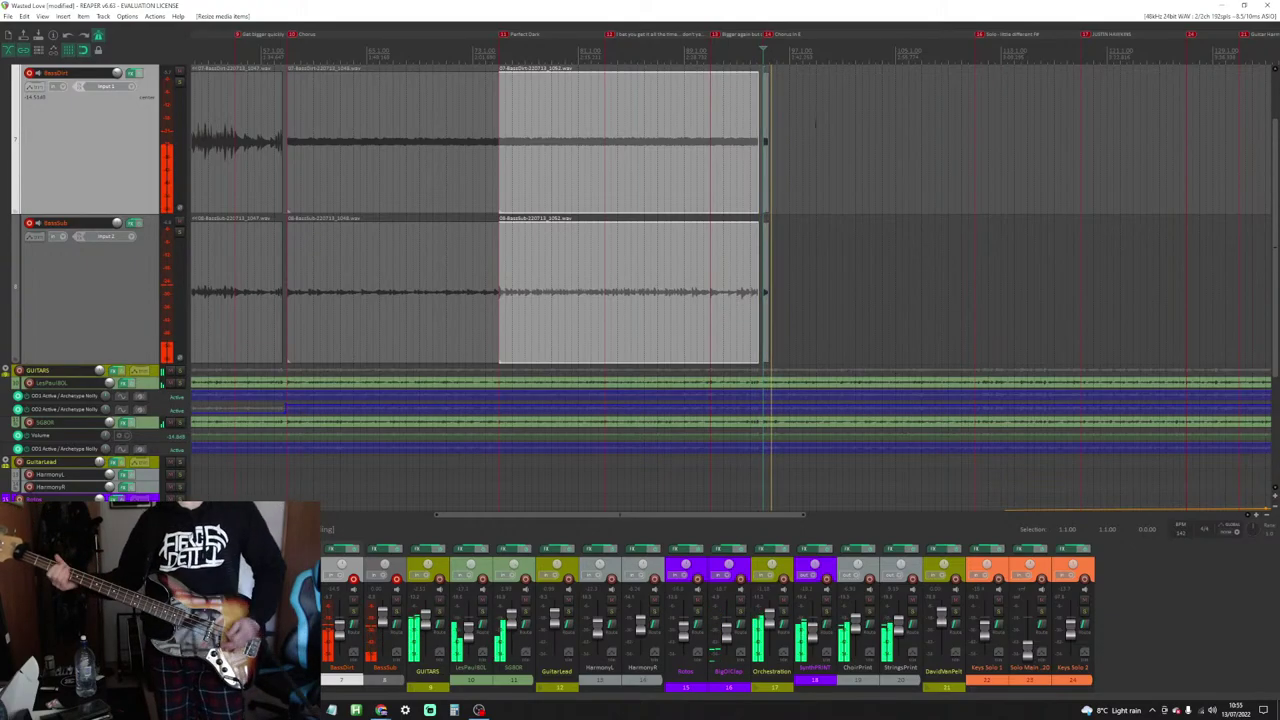
key("space")
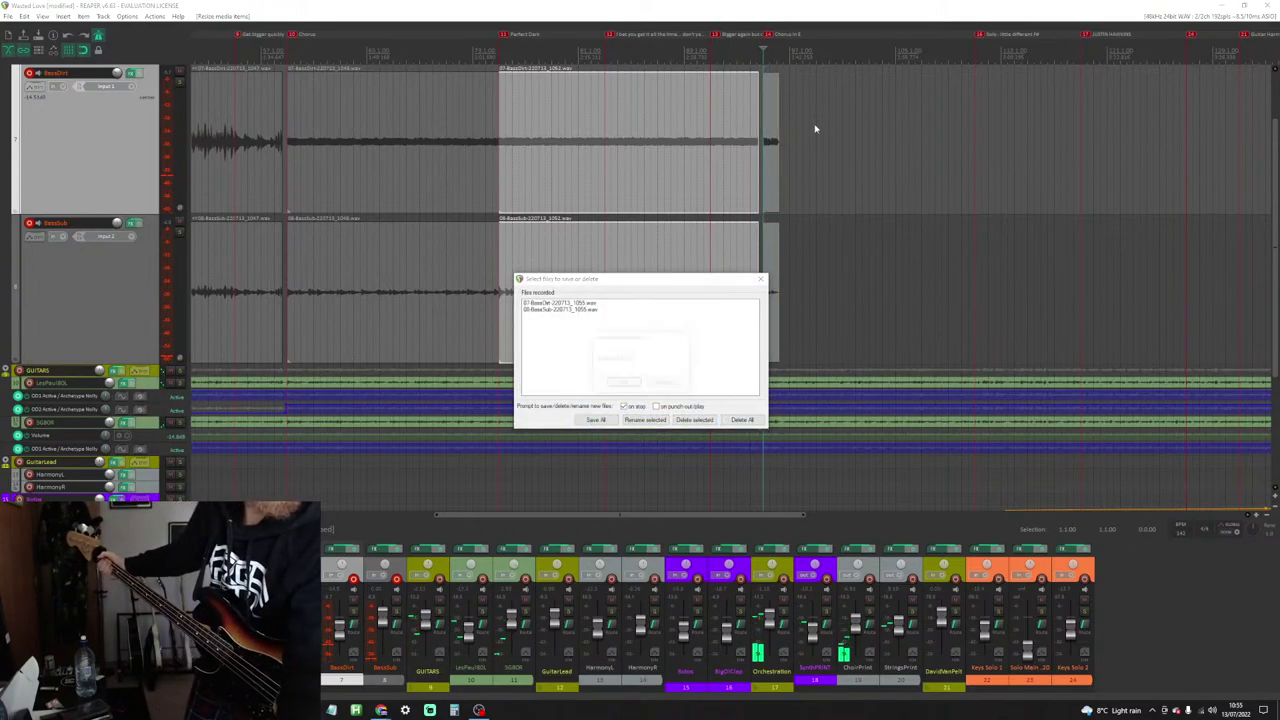
key("Escape")
key("space")
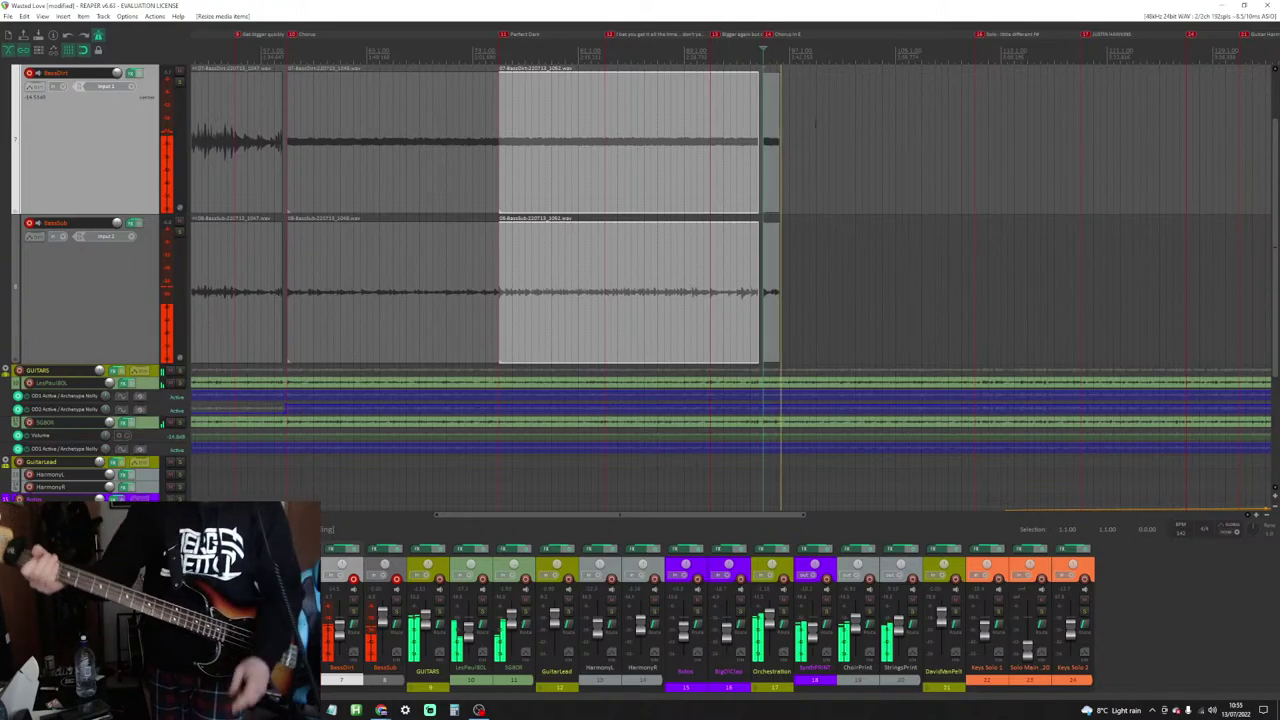
key("space")
key("Escape")
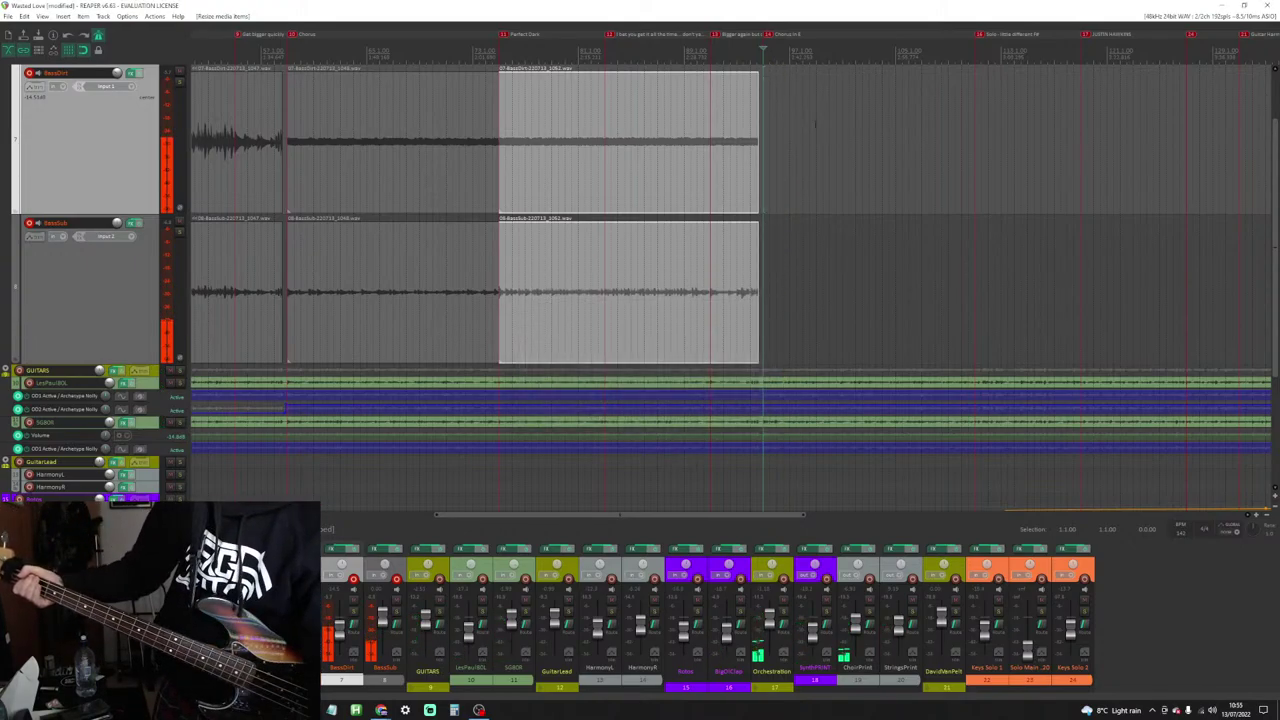
Step: Record the bass from the chorus marker past the TeaserPromo marker, save all recorded files and play back the take
key("space")
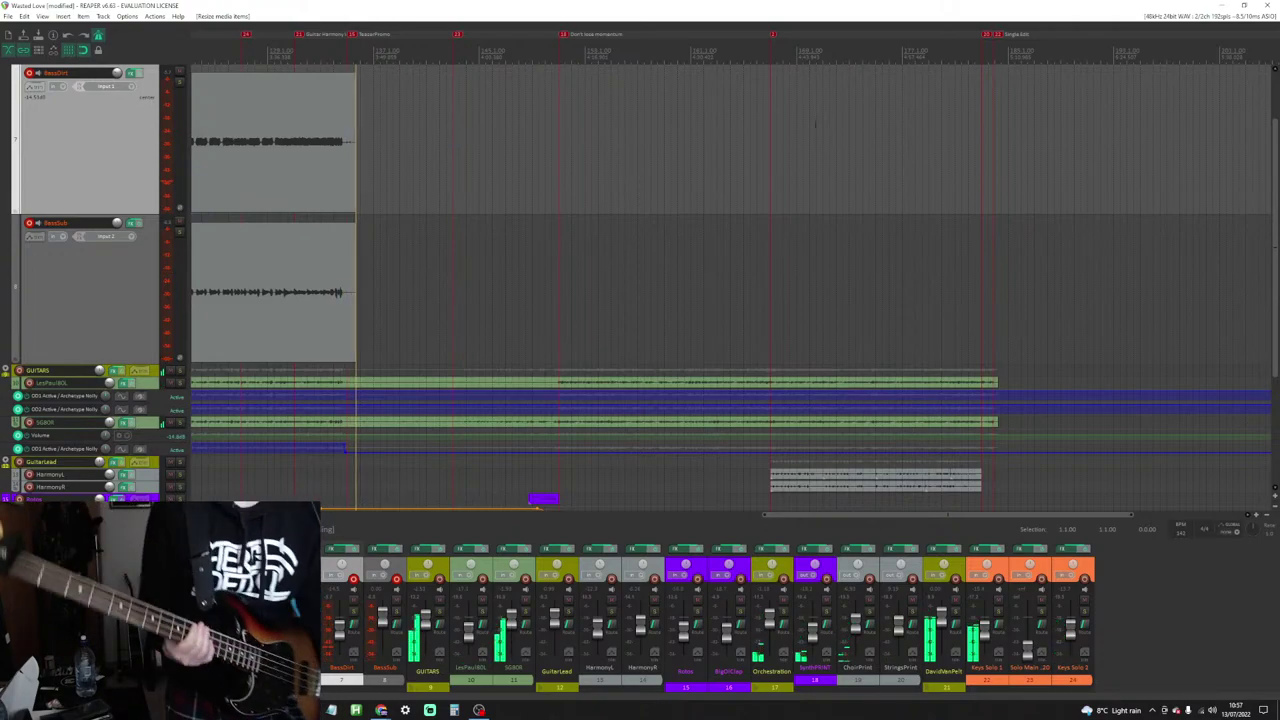
key("space")
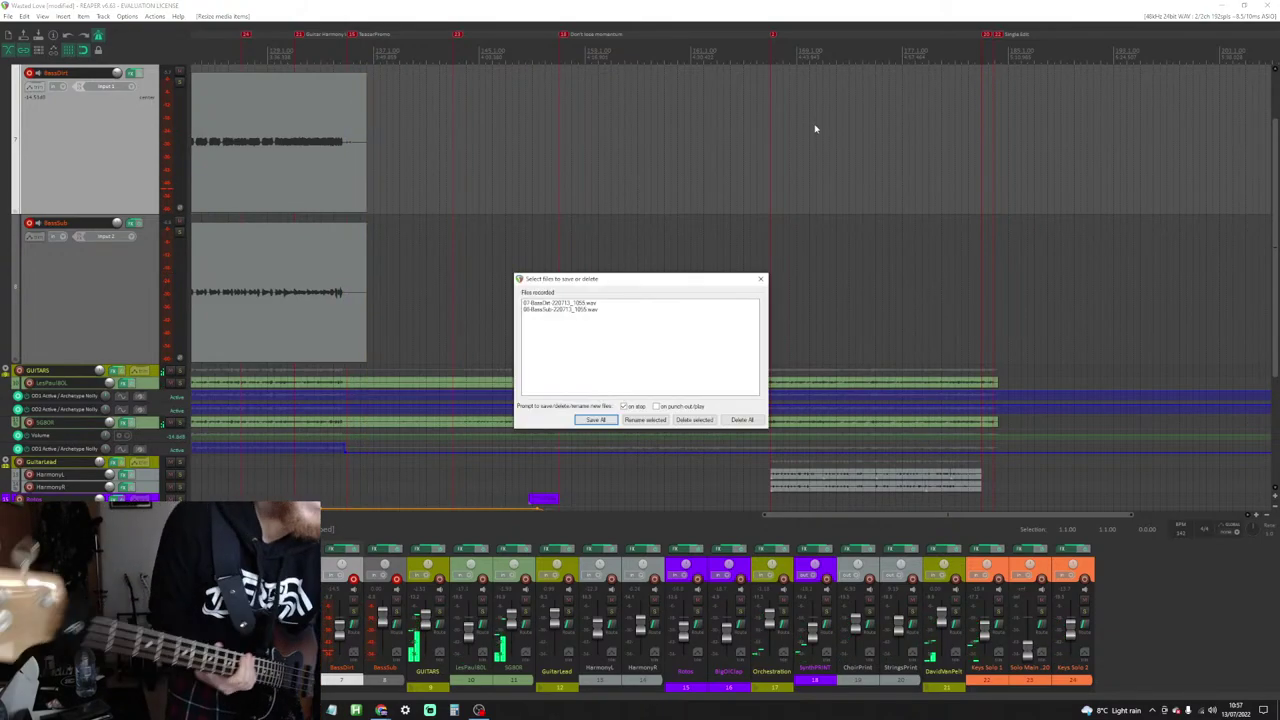
key("Return")
key("space")
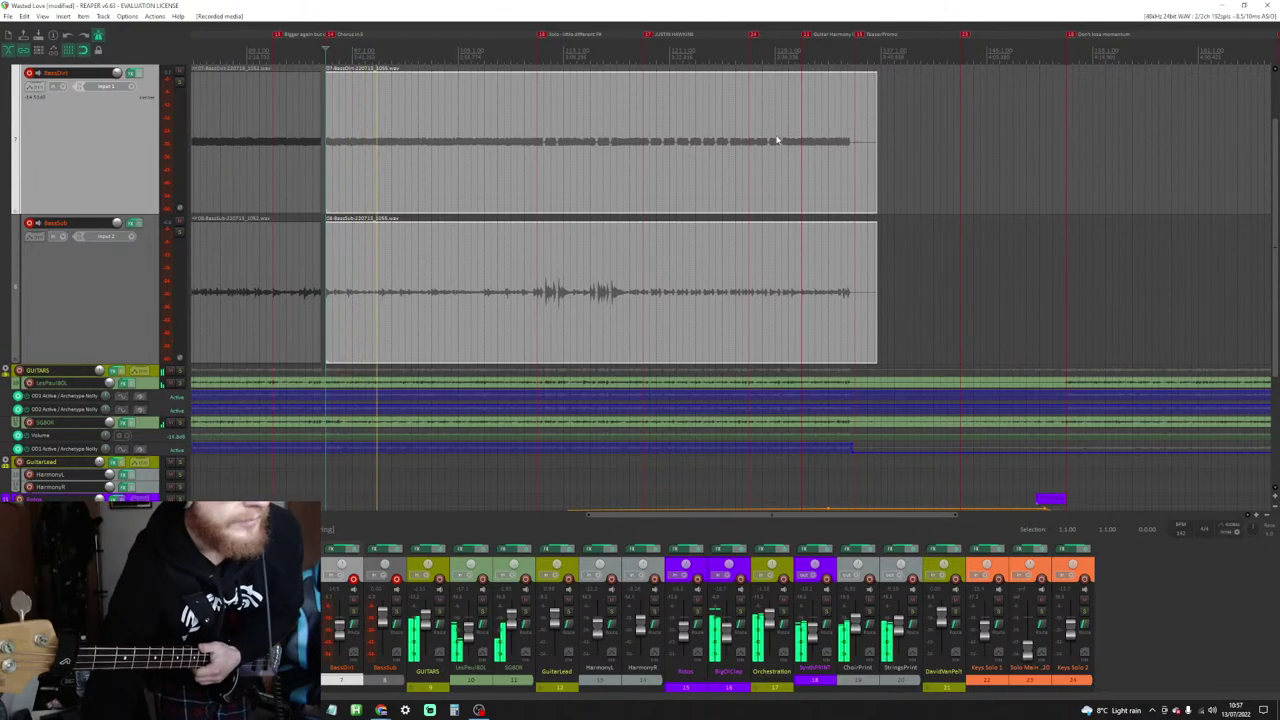
Step: Trim the end of the new BassDirt and BassSub recordings to the last played note before the TeaserPromo marker, checking by playback
scroll(777, 140, "down", 3)
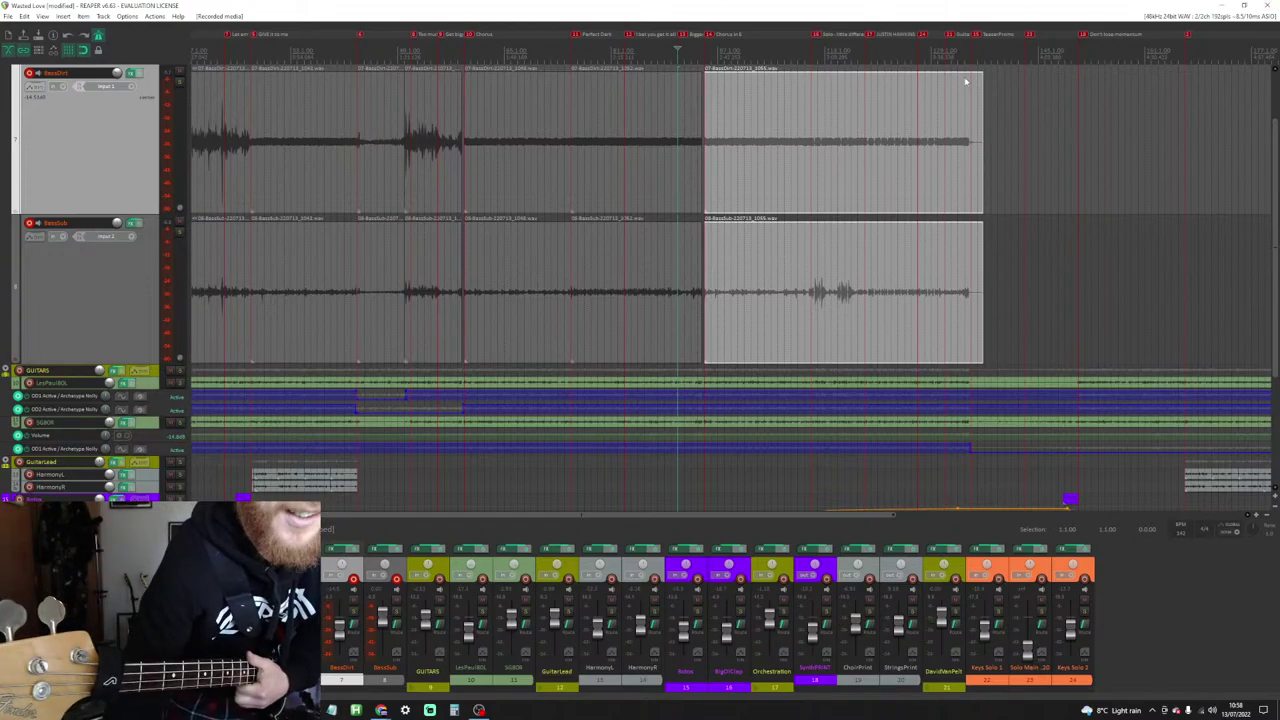
scroll(793, 176, "up", 3)
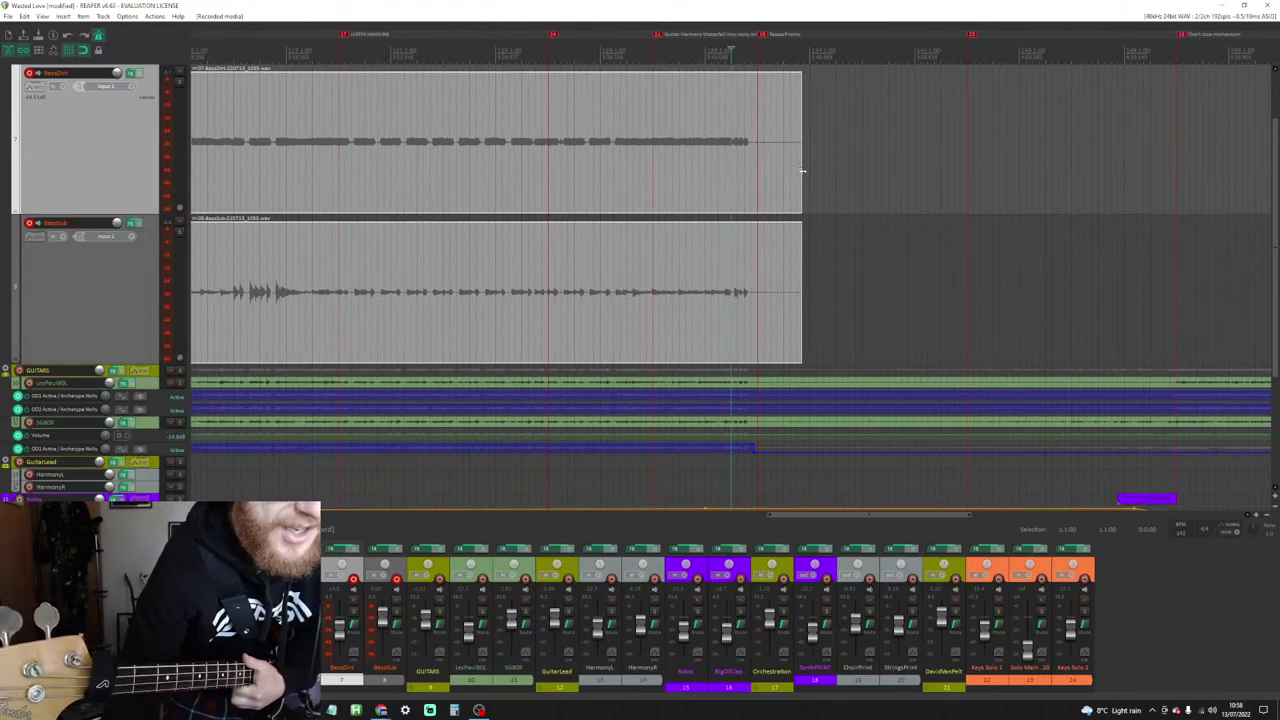
left_click_drag(795, 176, 751, 176)
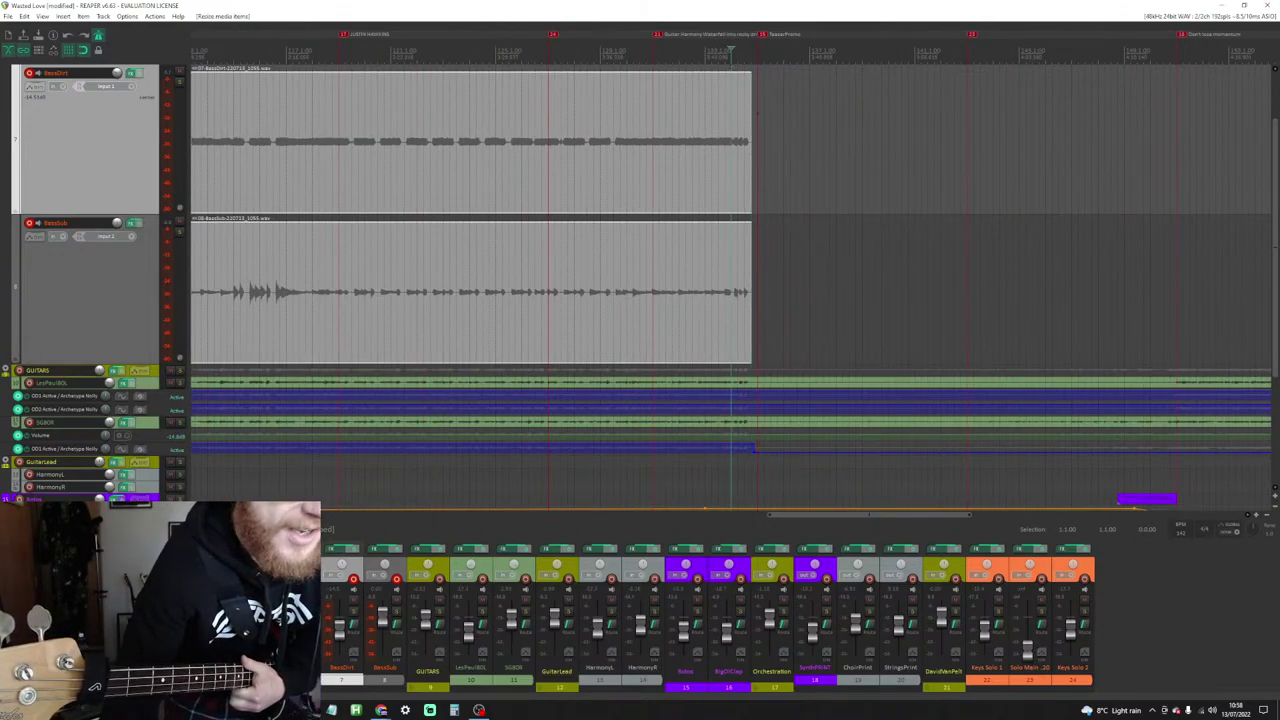
key("space")
scroll(745, 193, "up", 3)
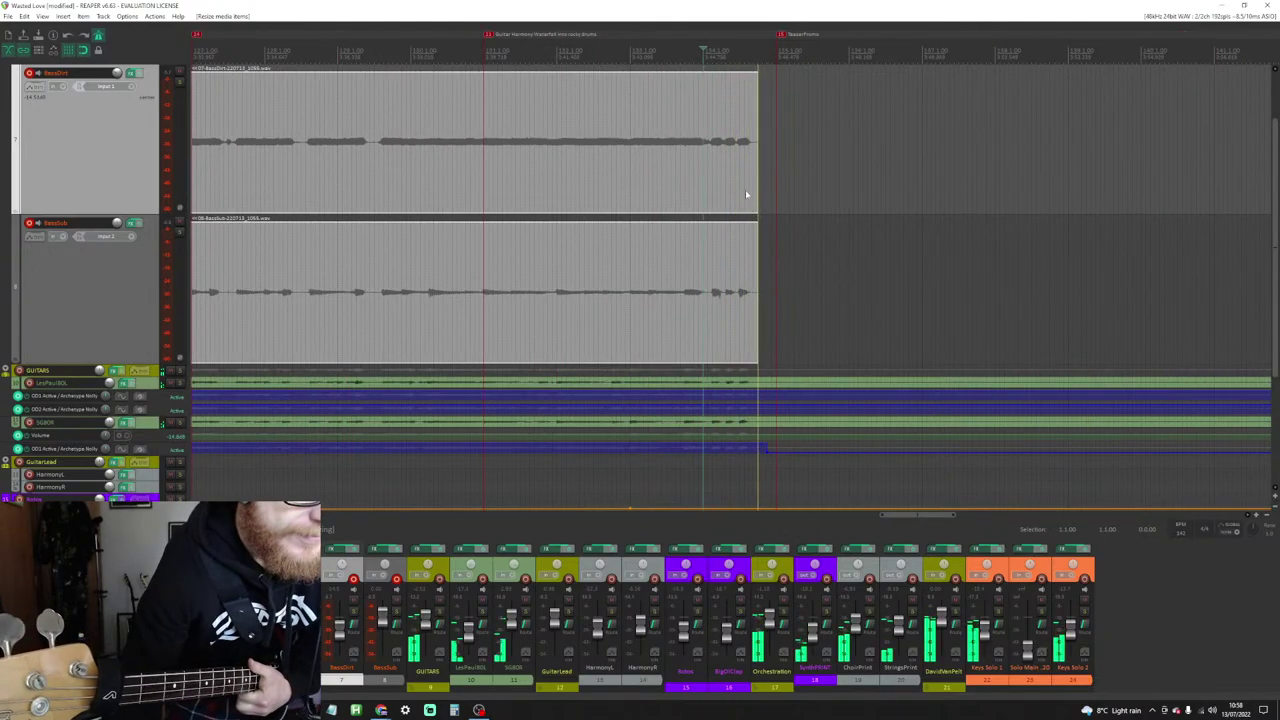
left_click_drag(758, 190, 748, 180)
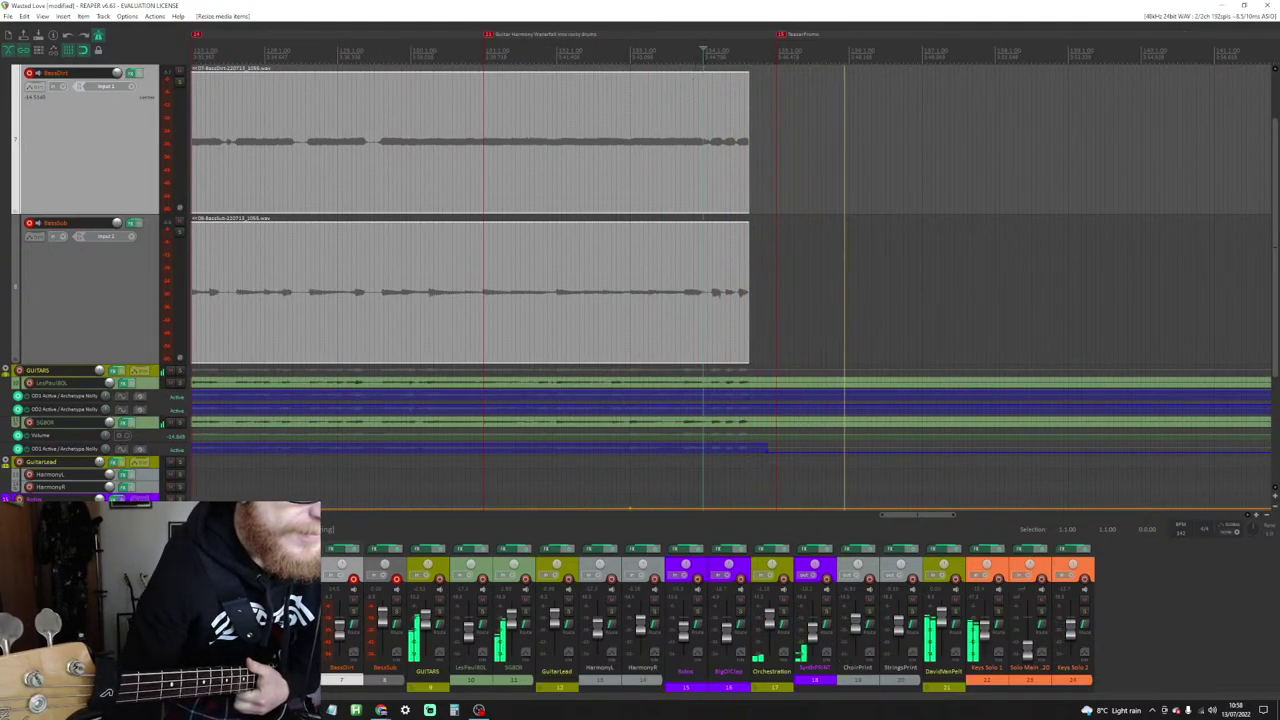
Step: Try recording the quieter section on both bass tracks from the TeaserPromo marker, and delete all files of the take
scroll(748, 180, "down", 3)
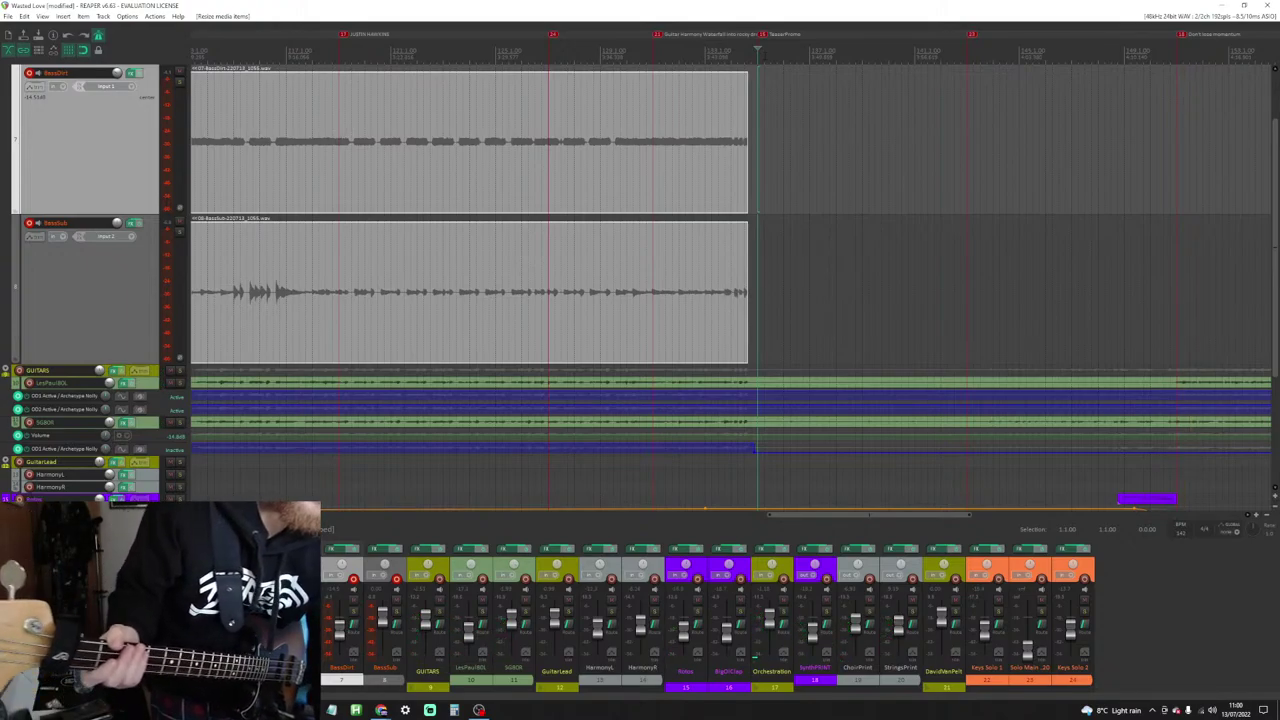
key("ctrl+r")
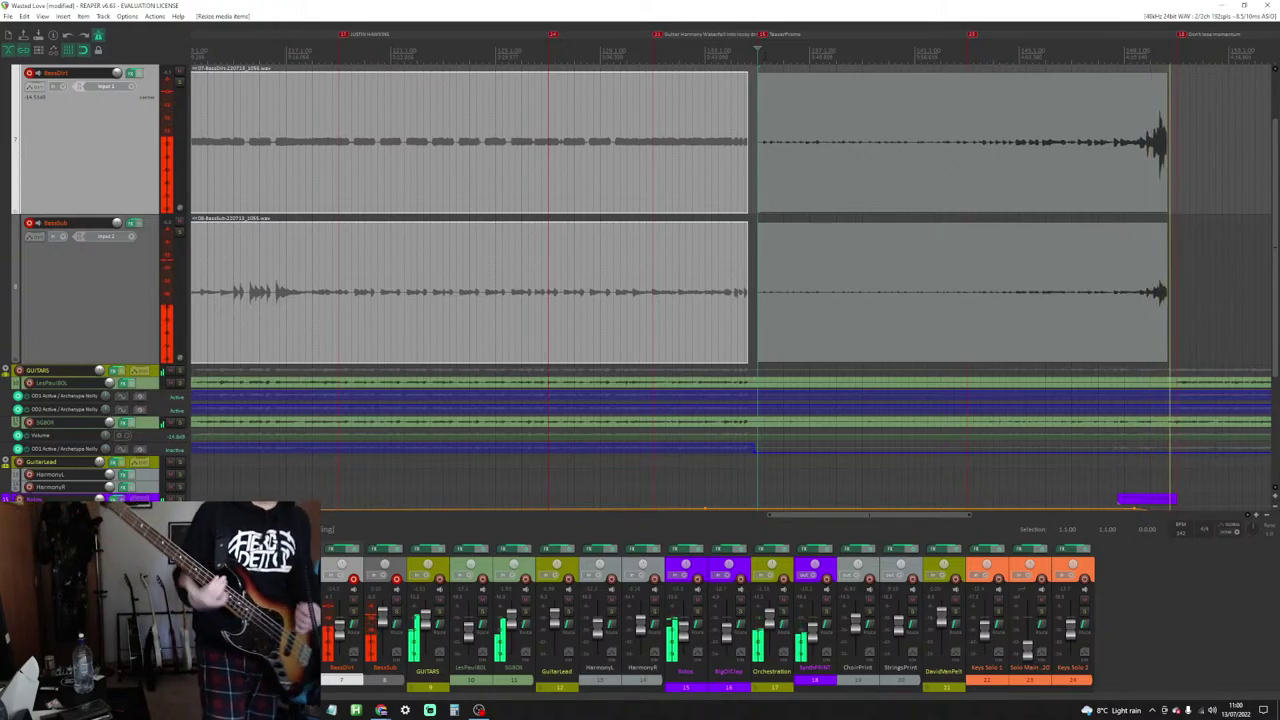
key("space")
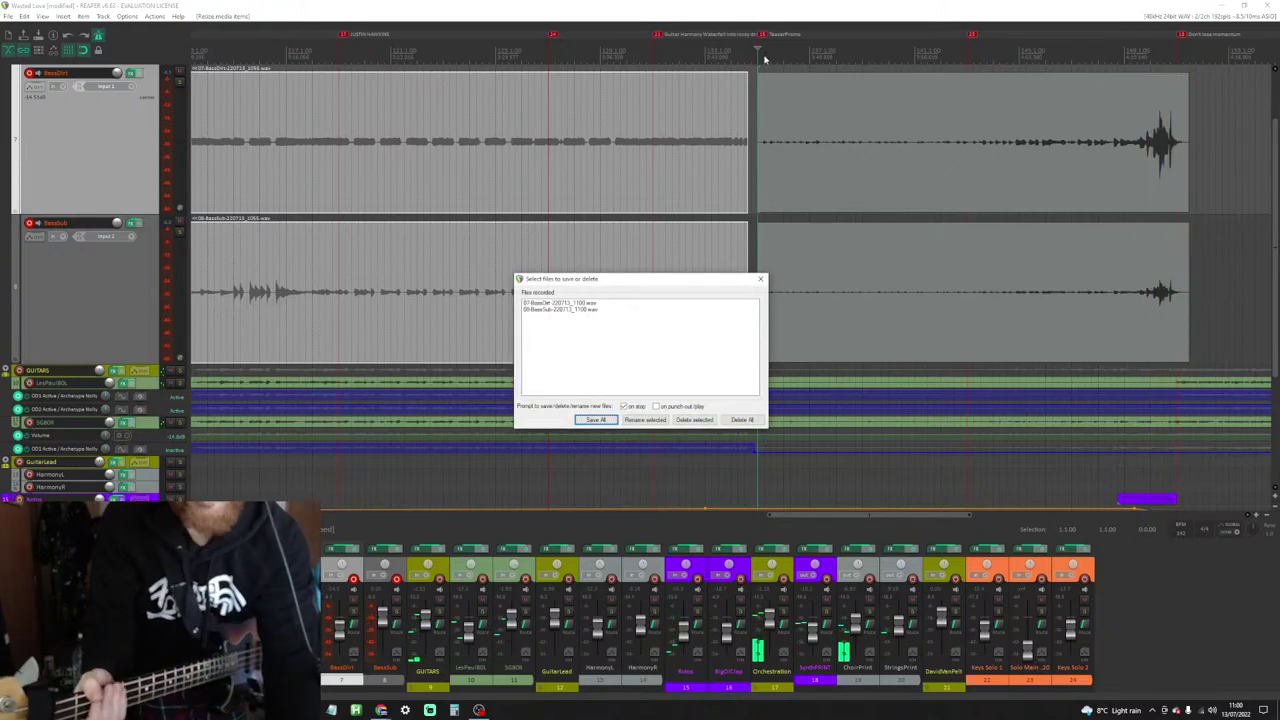
key("Tab")
key("Tab")
key("Tab")
key("Return")
key("Return")
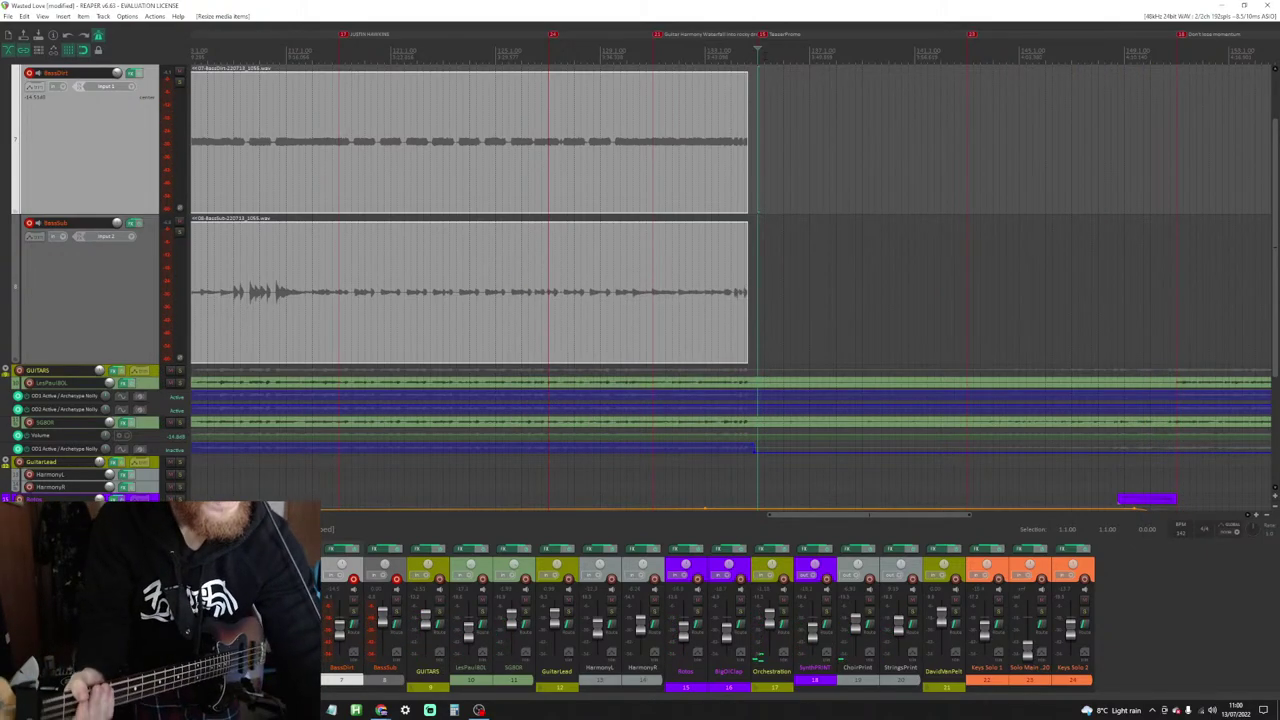
Step: Record two more short bass takes from the TeaserPromo marker, deleting all recorded files after each one
key("space")
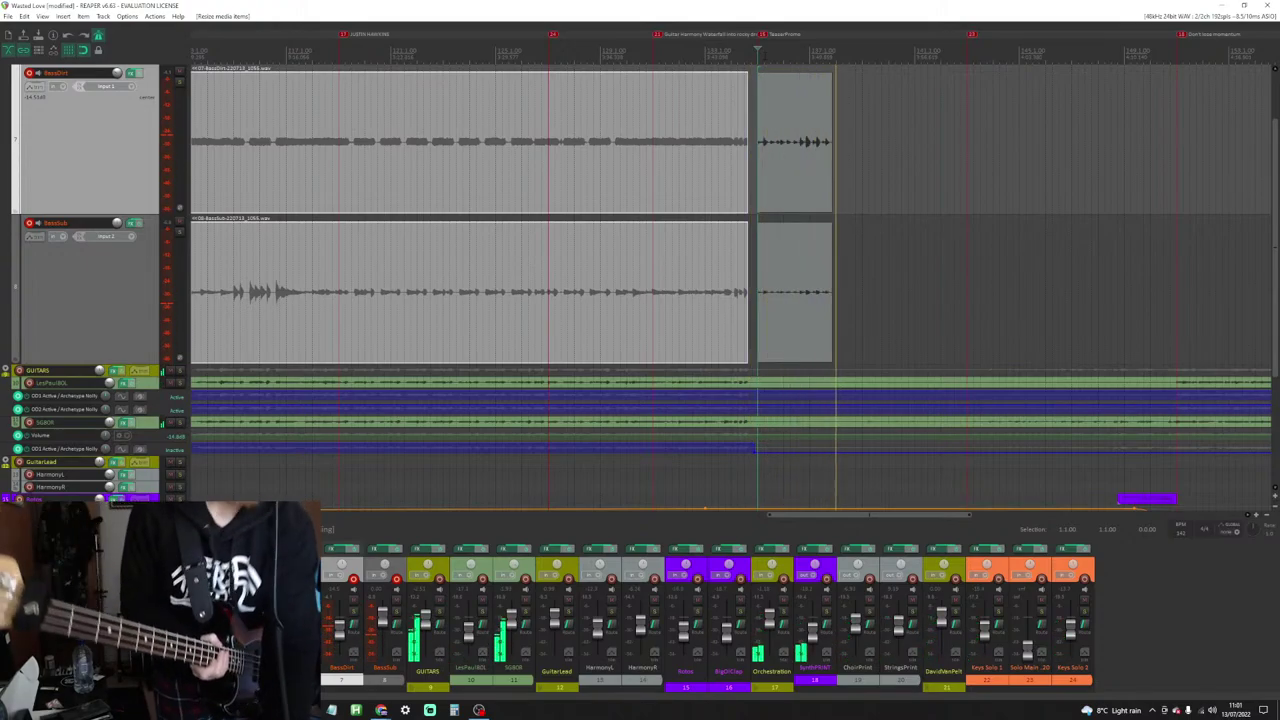
key("space")
key("Tab")
key("Tab")
key("Tab")
key("Return")
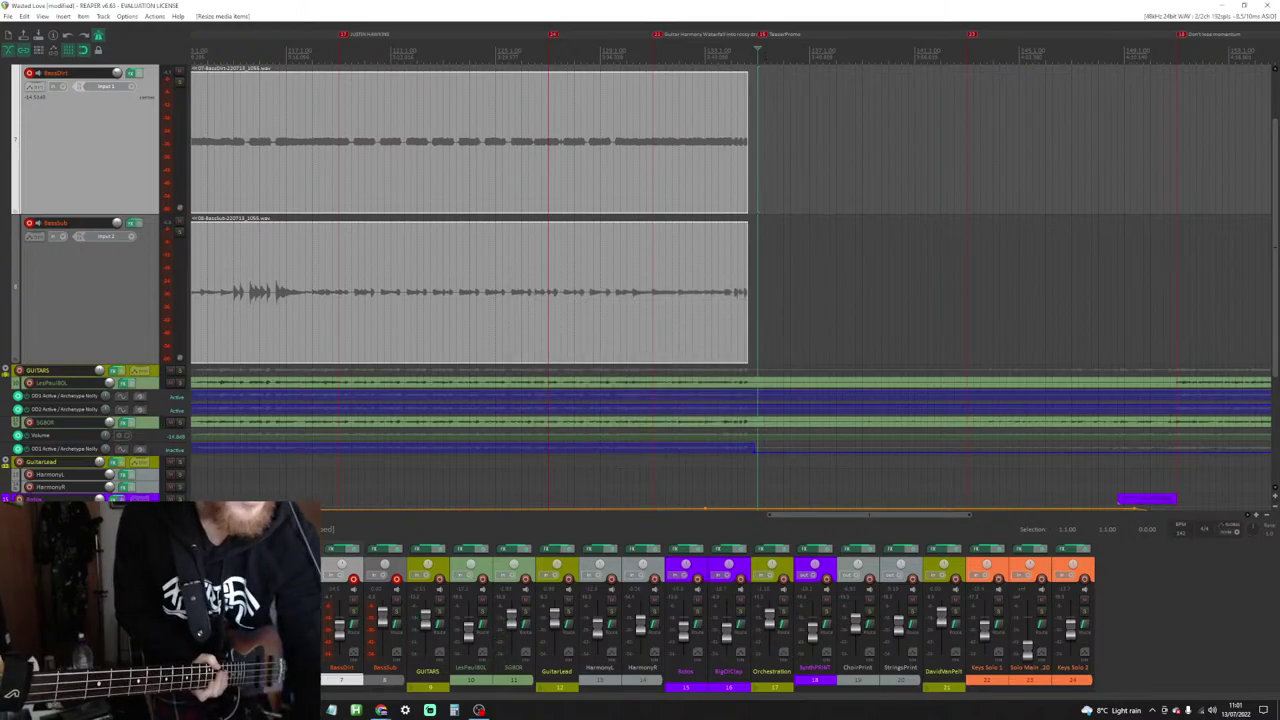
key("space")
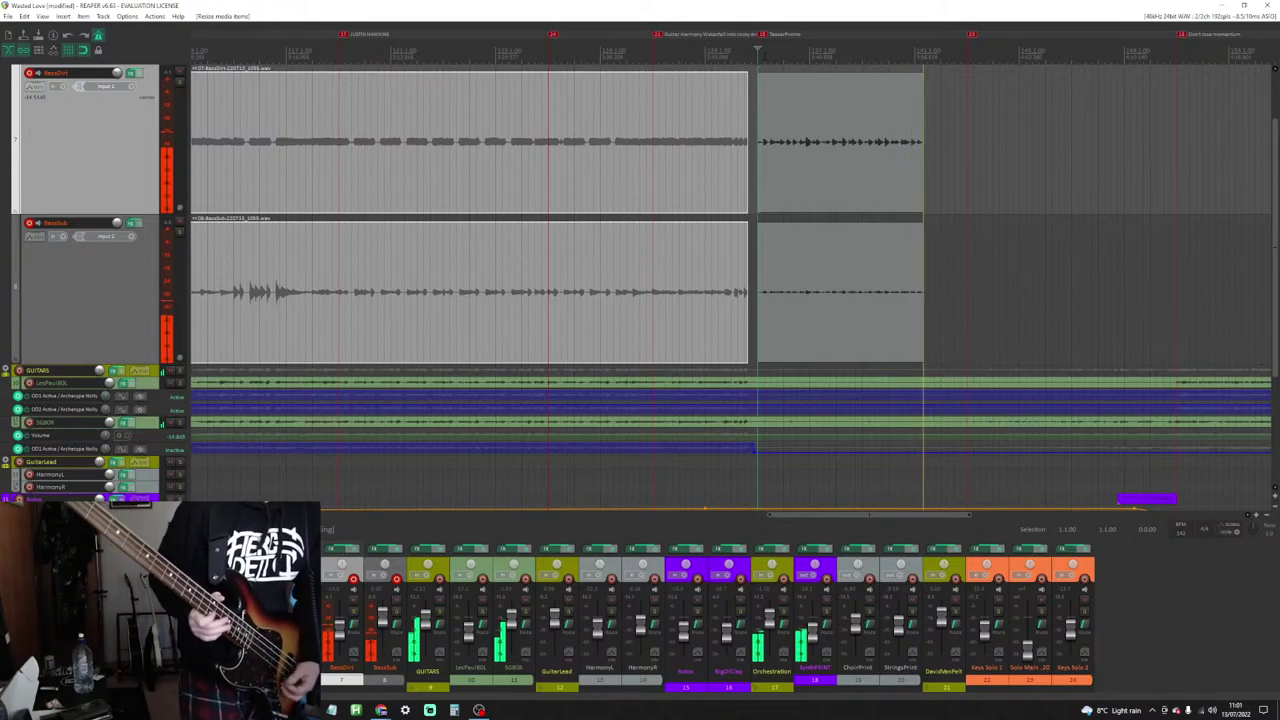
key("space")
left_click(743, 420)
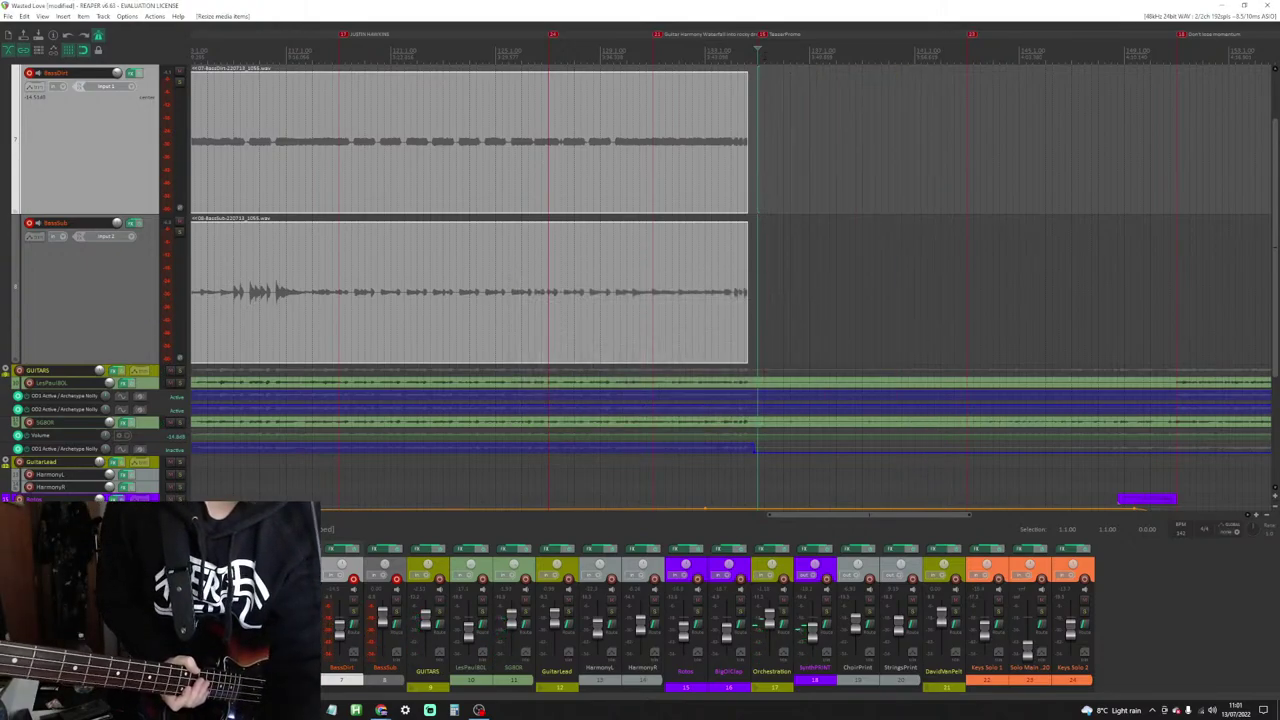
Step: Attempt another, longer bass take of the TeaserPromo section past the following marker and delete all its files
key("space")
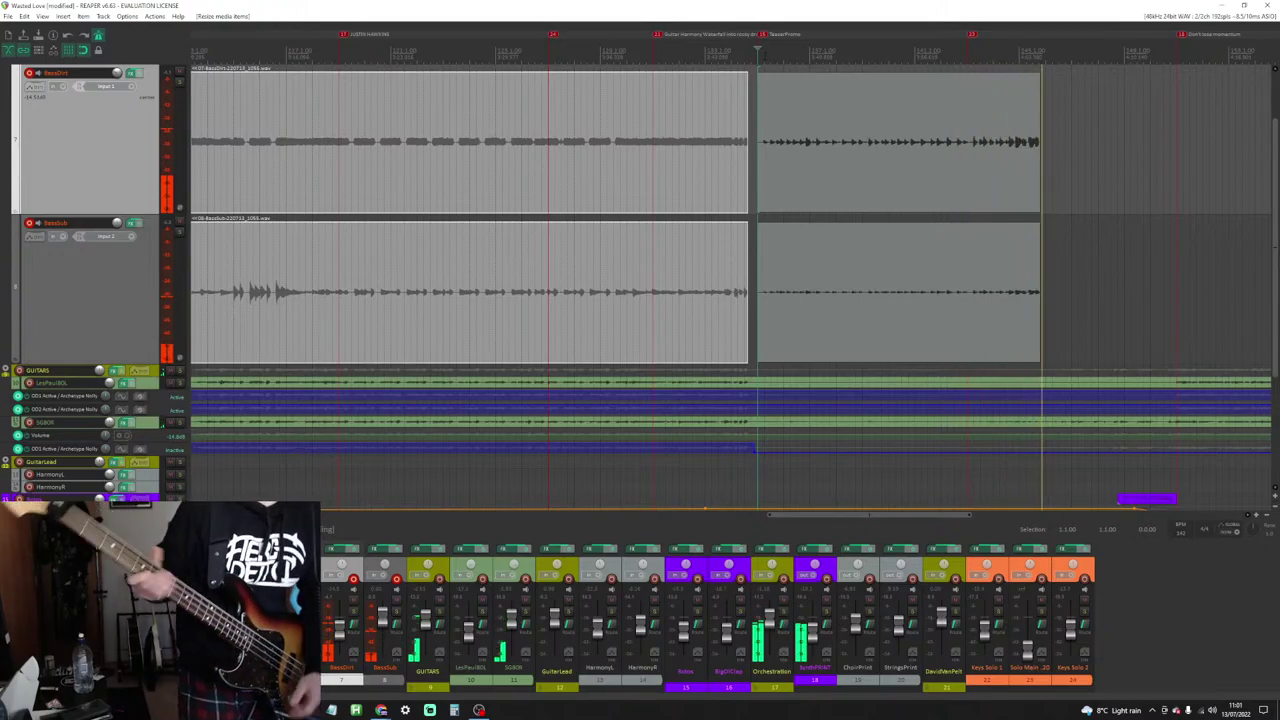
key("space")
key("Tab")
key("Tab")
key("Tab")
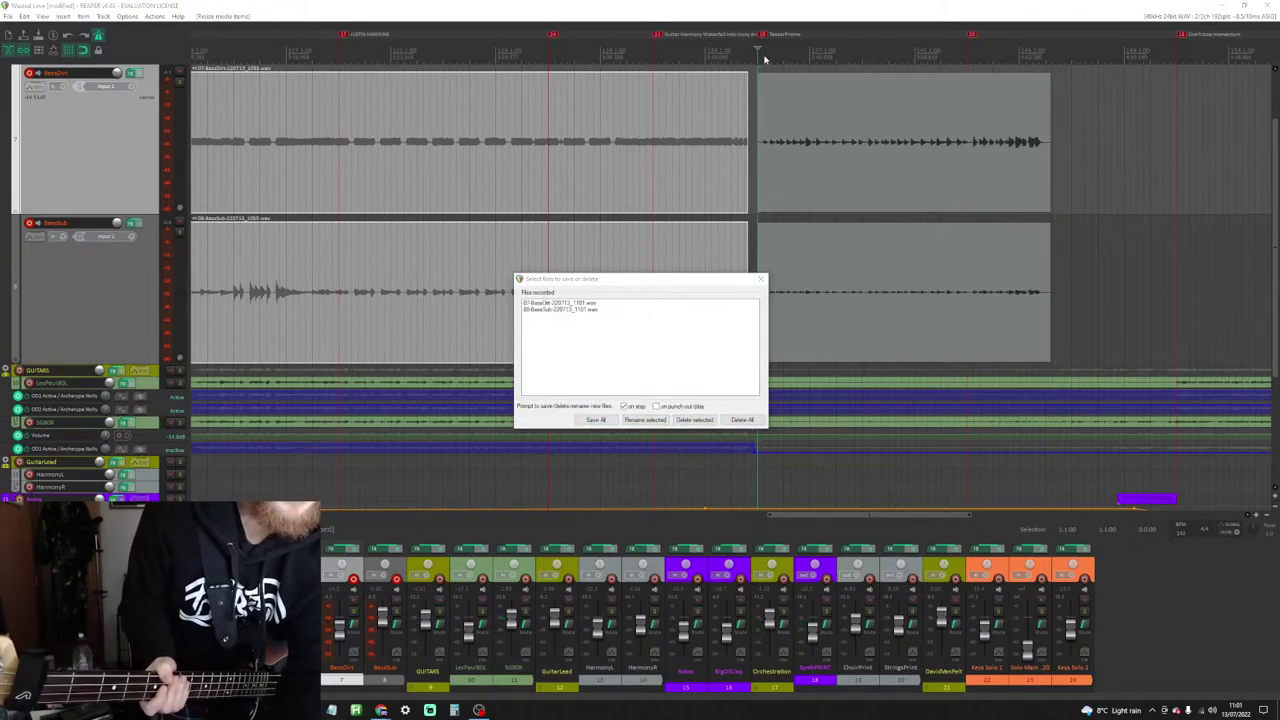
key("Return")
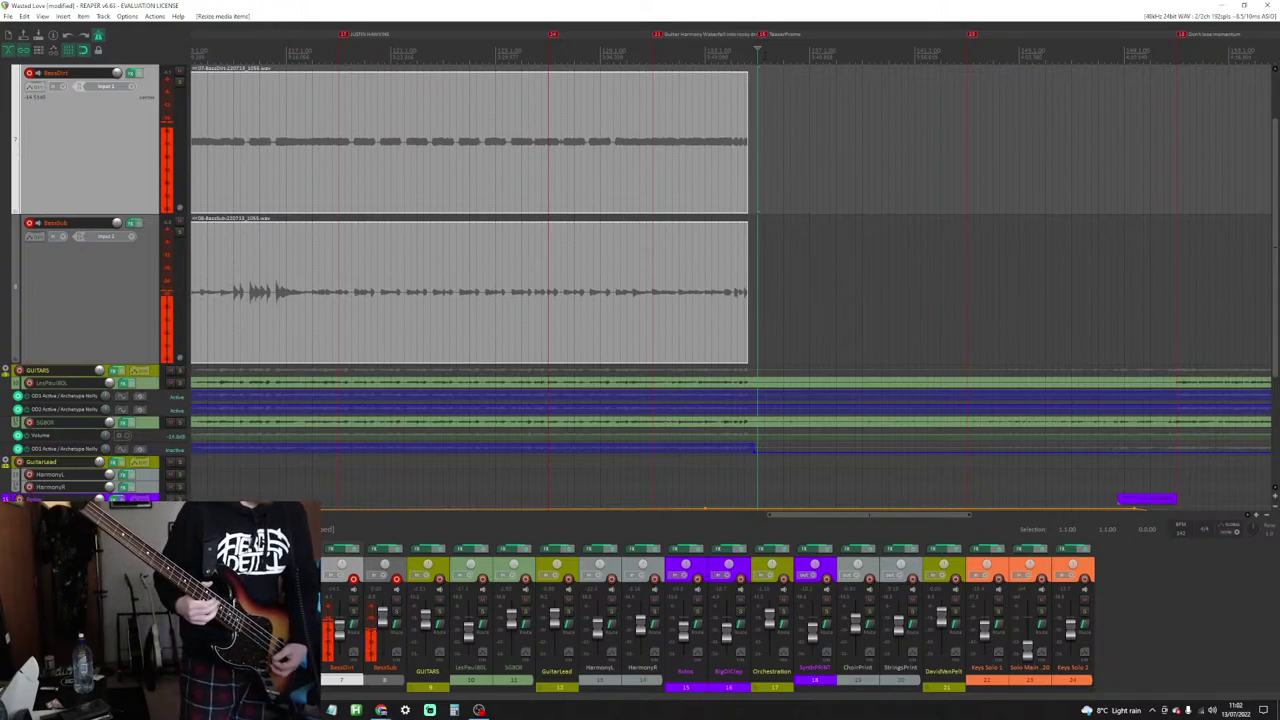
Step: Try more partial bass takes from the TeaserPromo marker on BassDirt and BassSub, deleting all recorded files after each one
key("space")
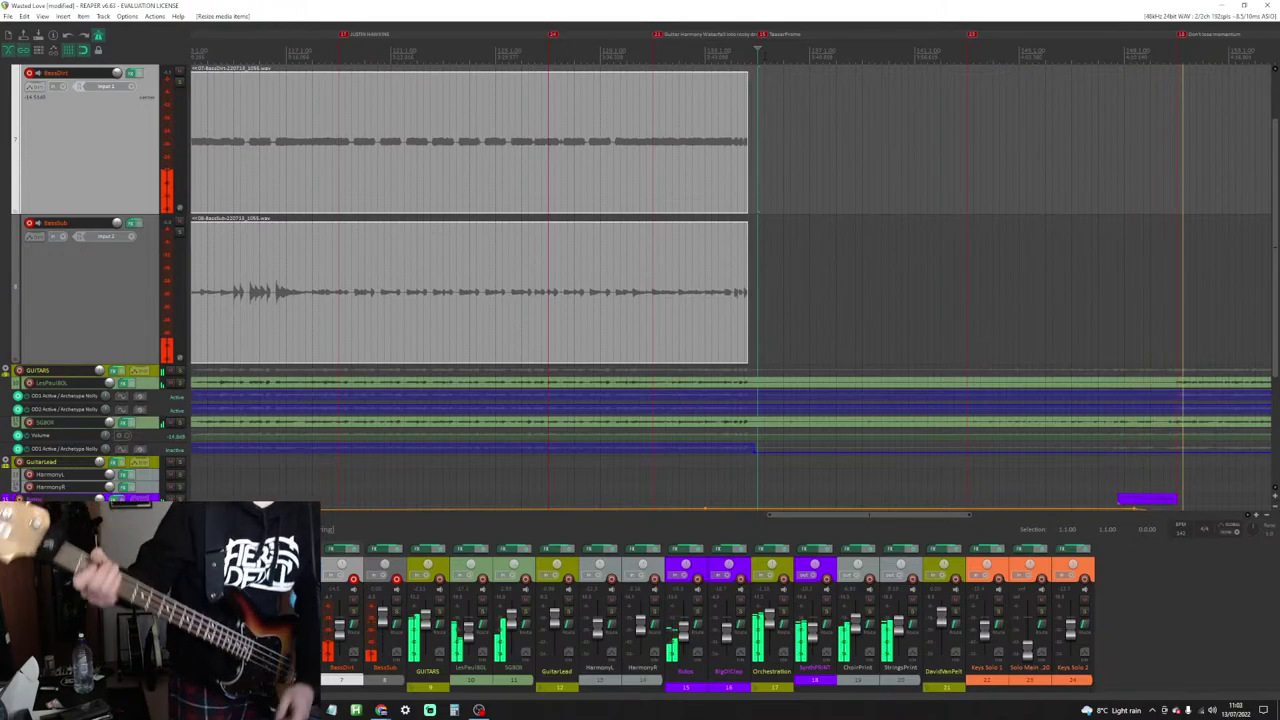
key("space")
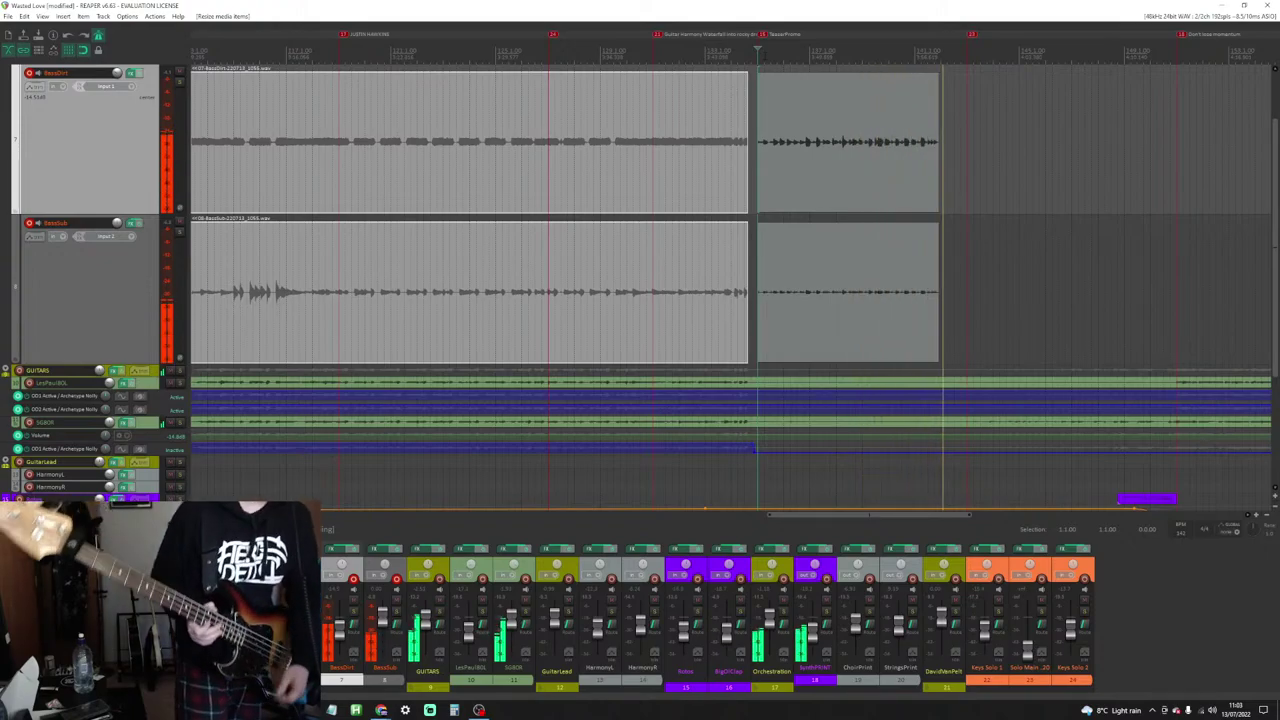
key("space")
key("Return")
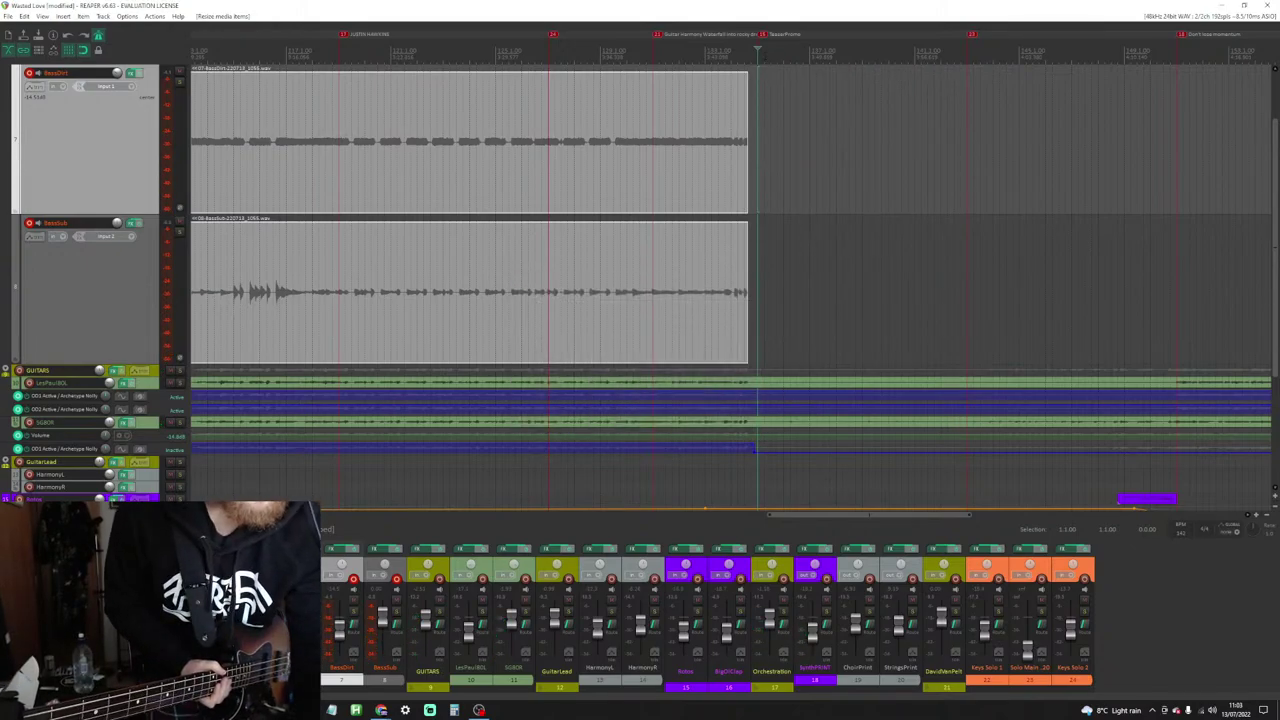
key("space")
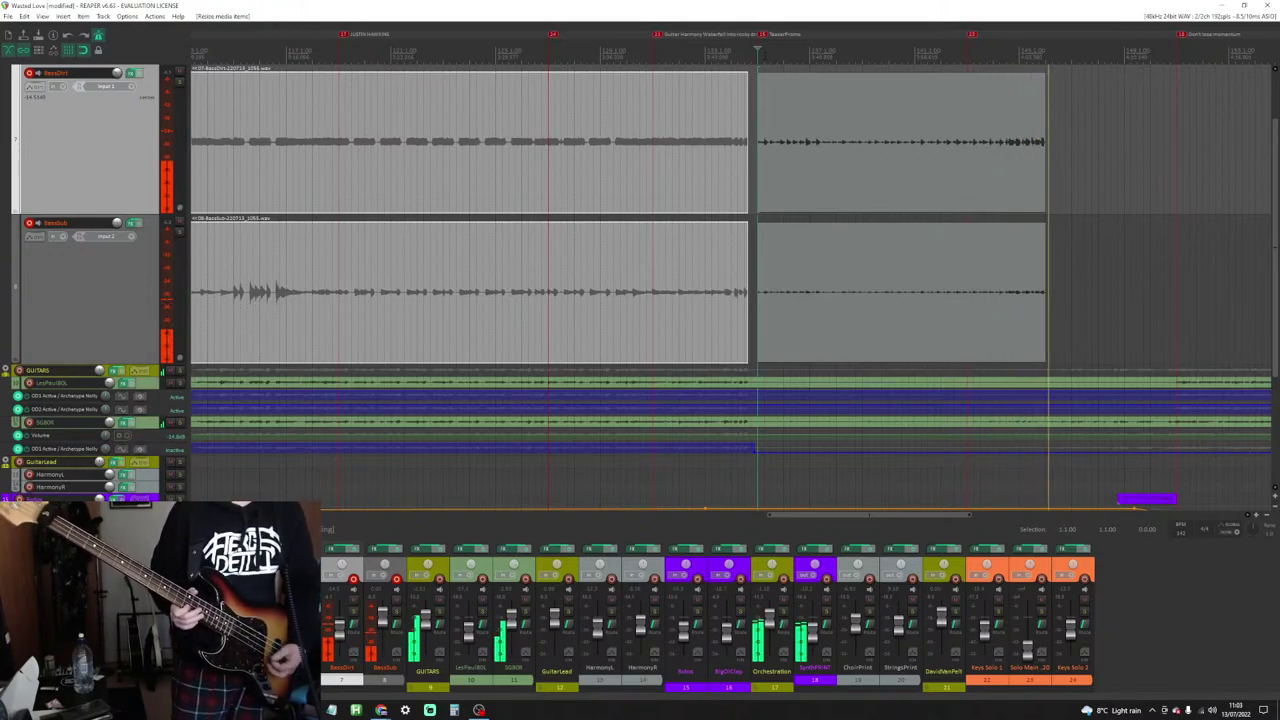
key("space")
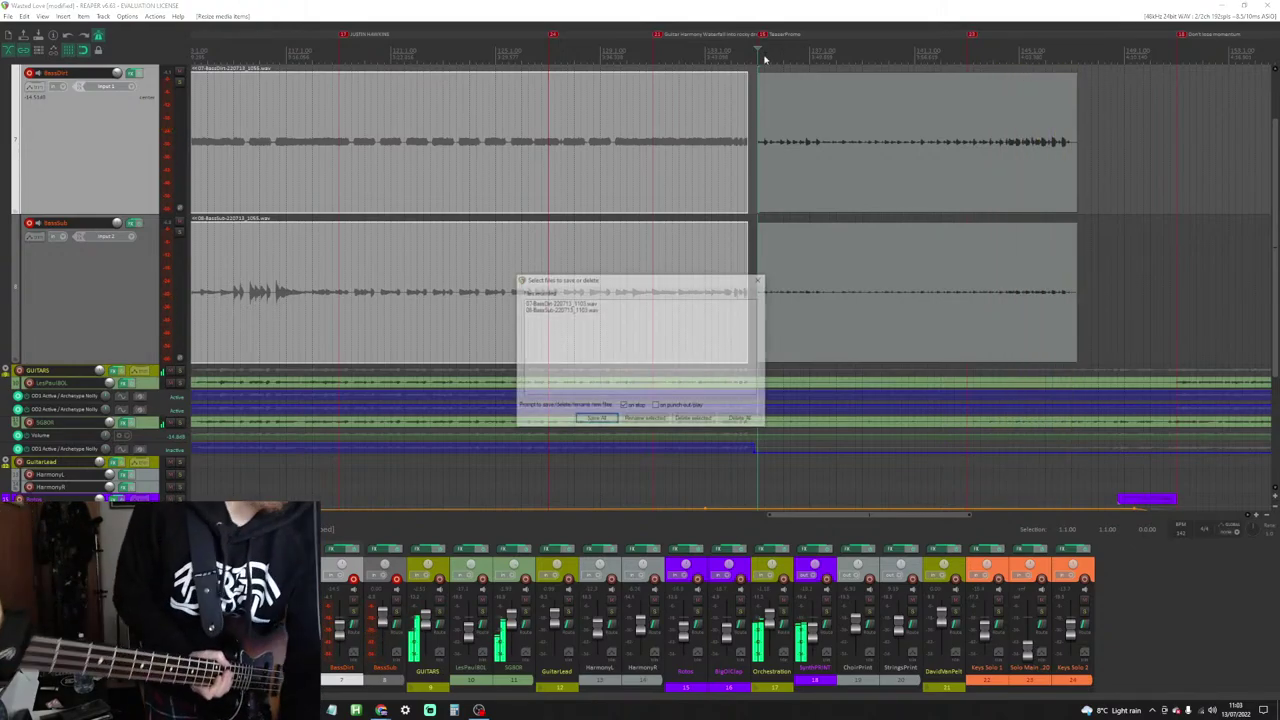
key("Return")
Step: Attempt further bass takes of the TeaserPromo section up to the "Don't lose momentum" marker, deleting all files of each
key("space")
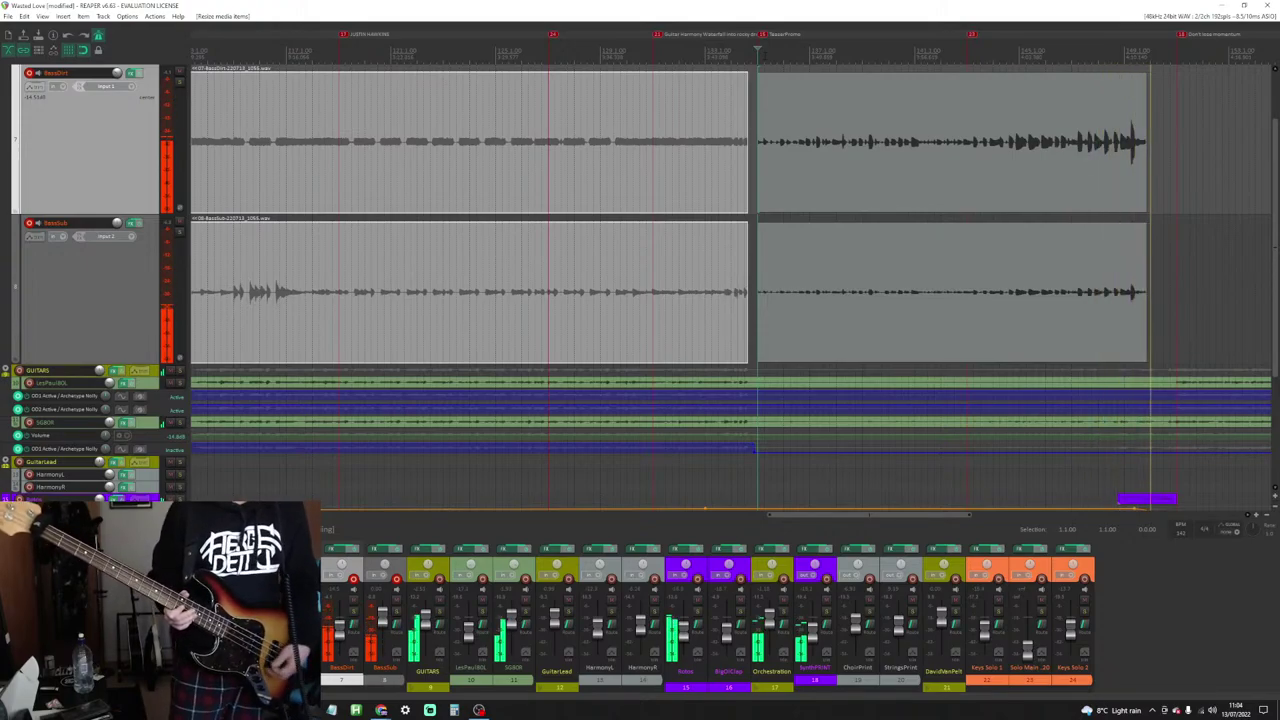
key("space")
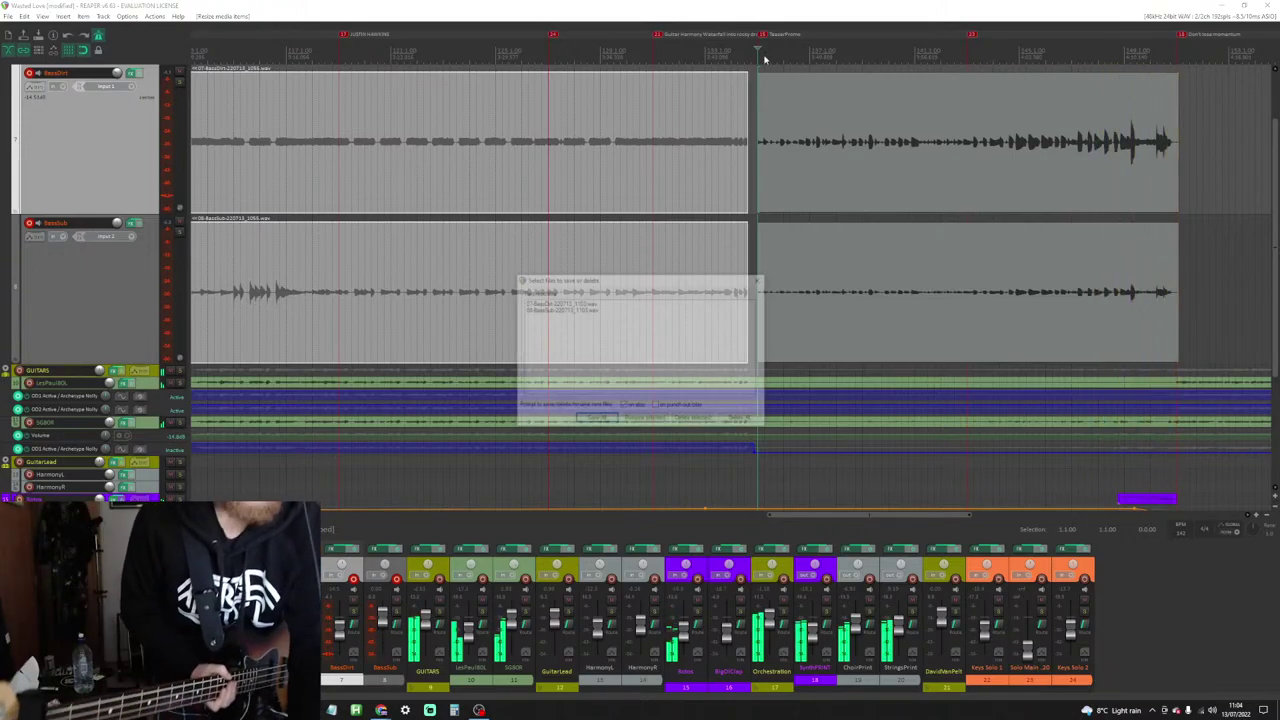
key("Return")
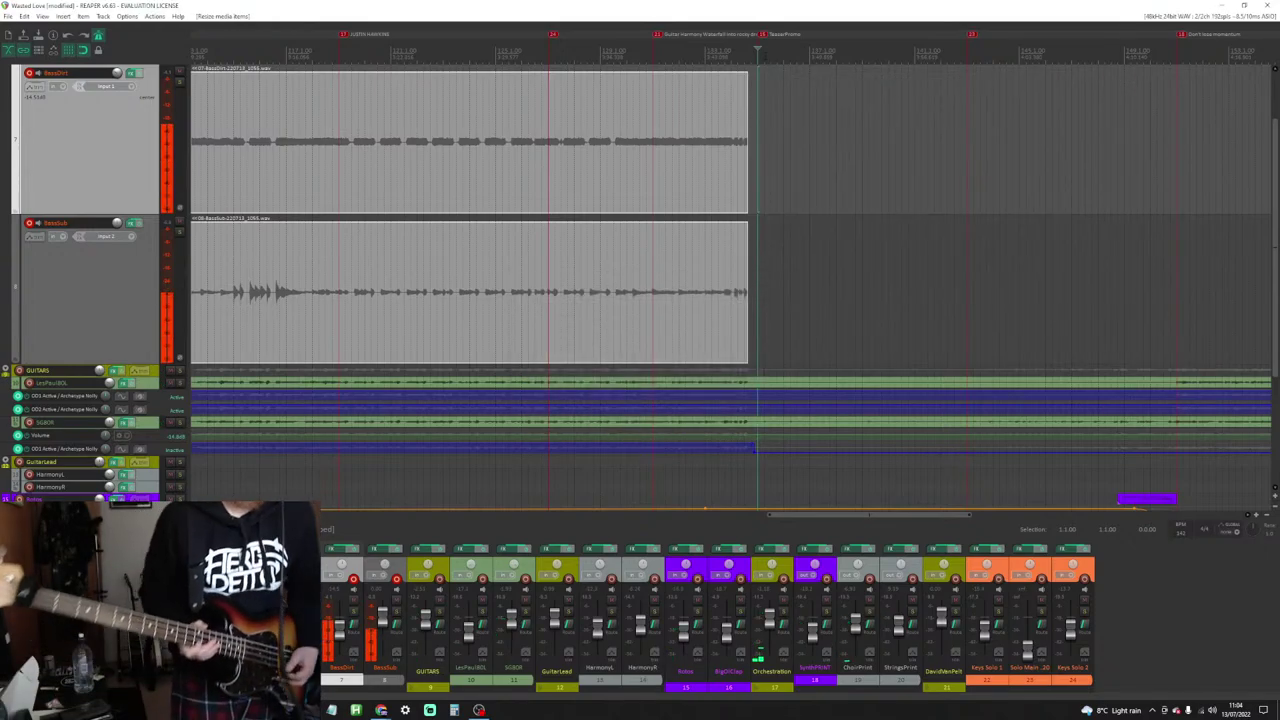
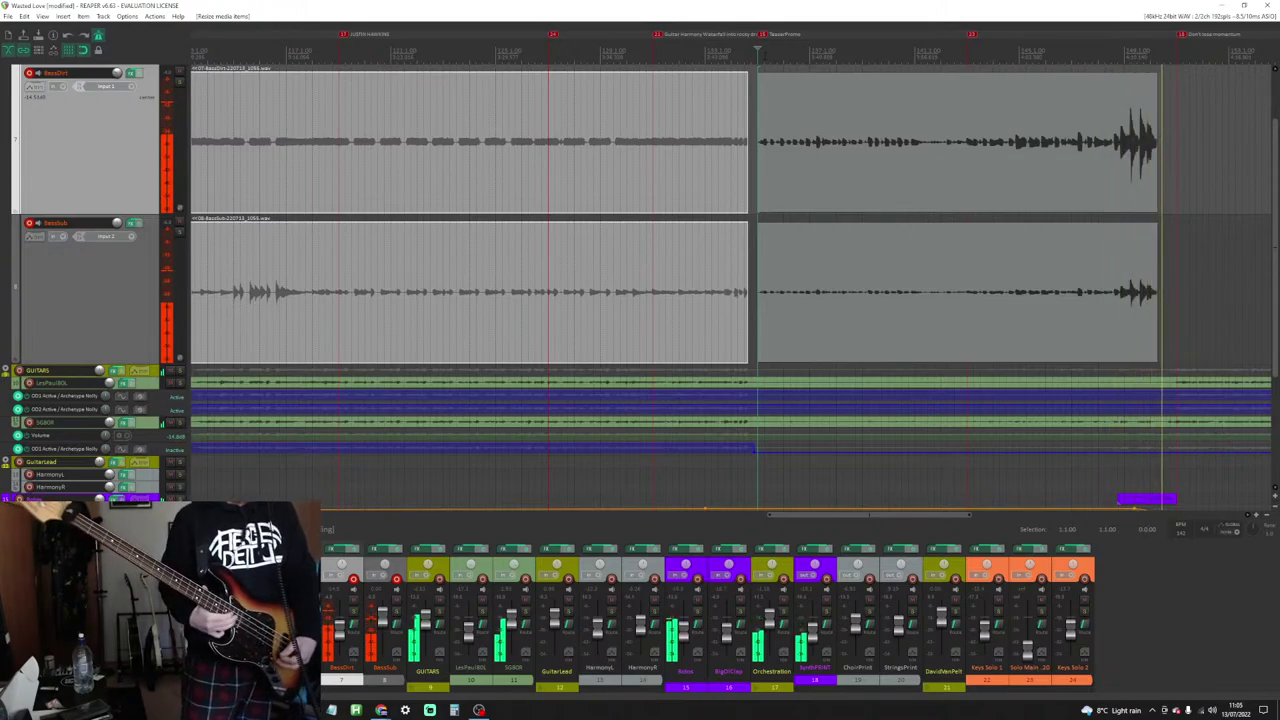
key("space")
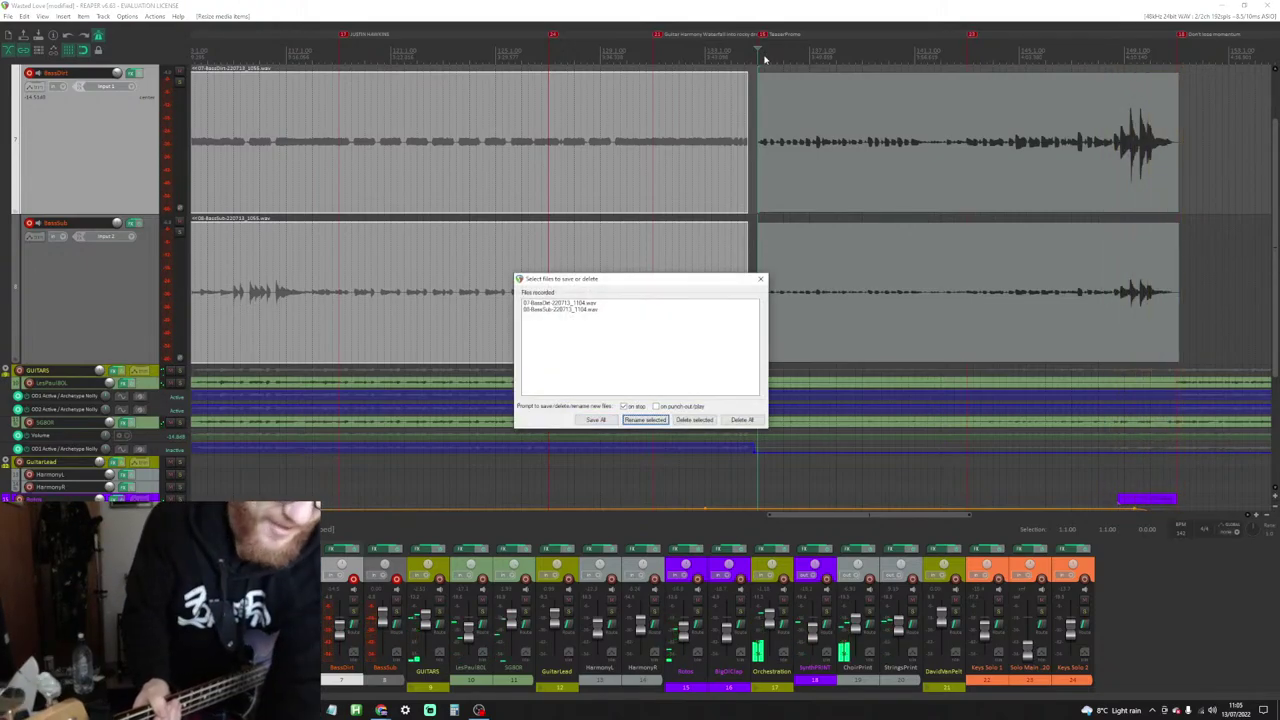
key("Return")
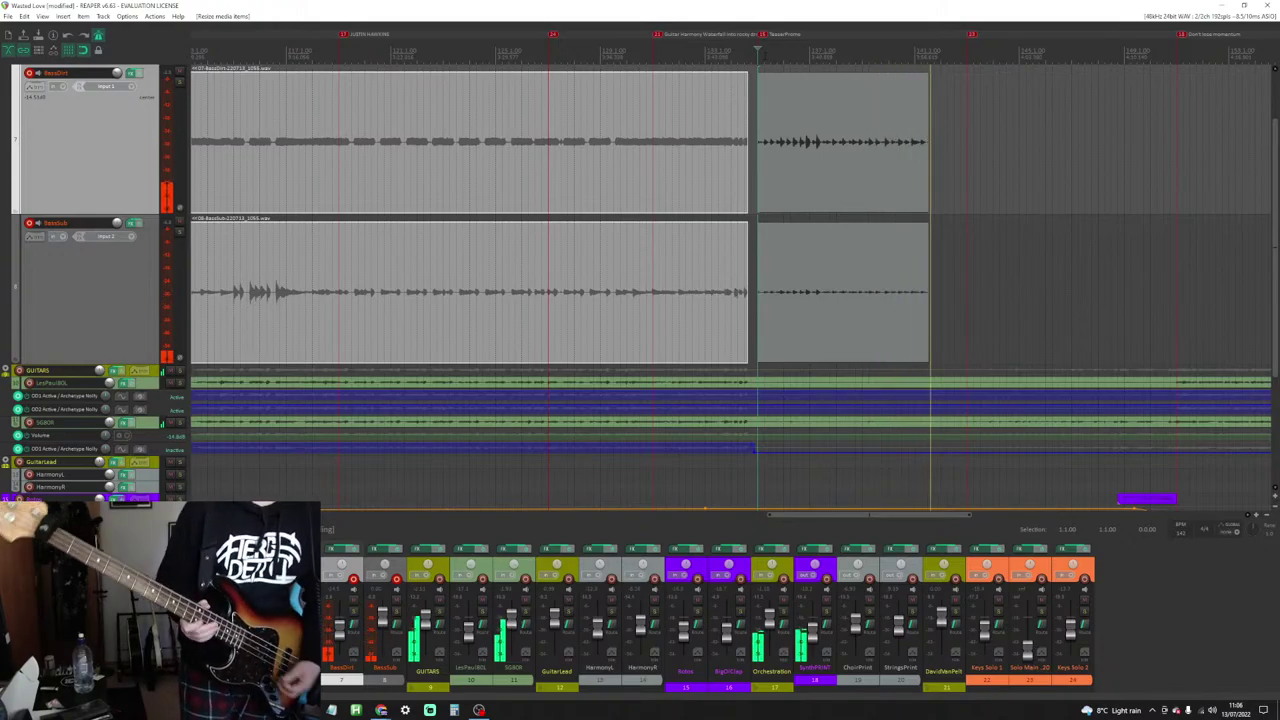
key("space")
left_click(742, 419)
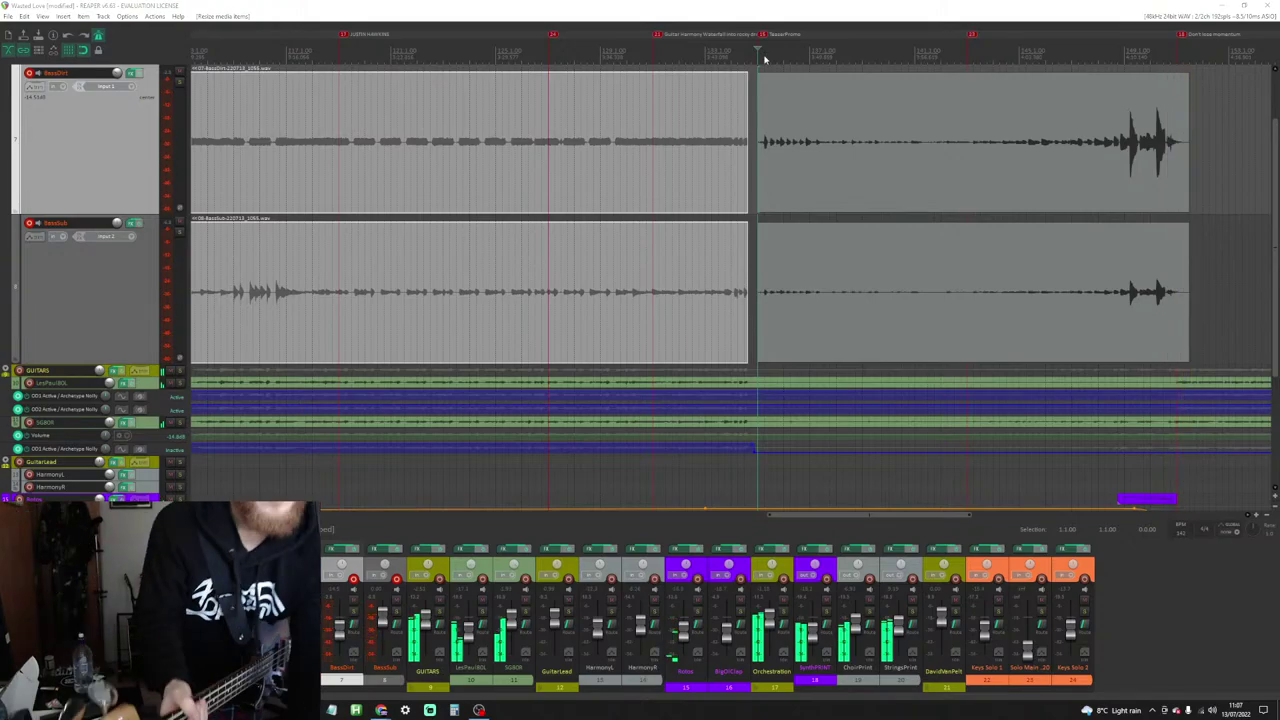
Step: Record the whole TeaserPromo section on both bass tracks, keep the take, and trim its end back to bar 149
key("space")
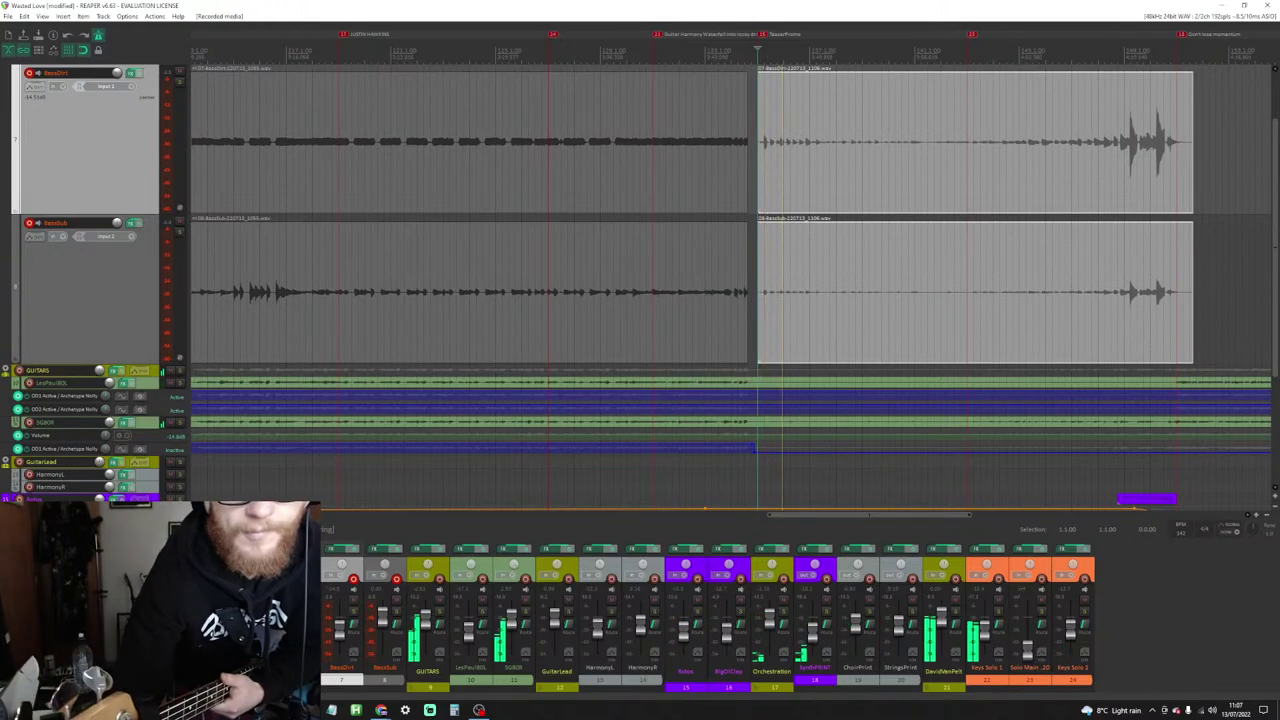
left_click(1123, 150)
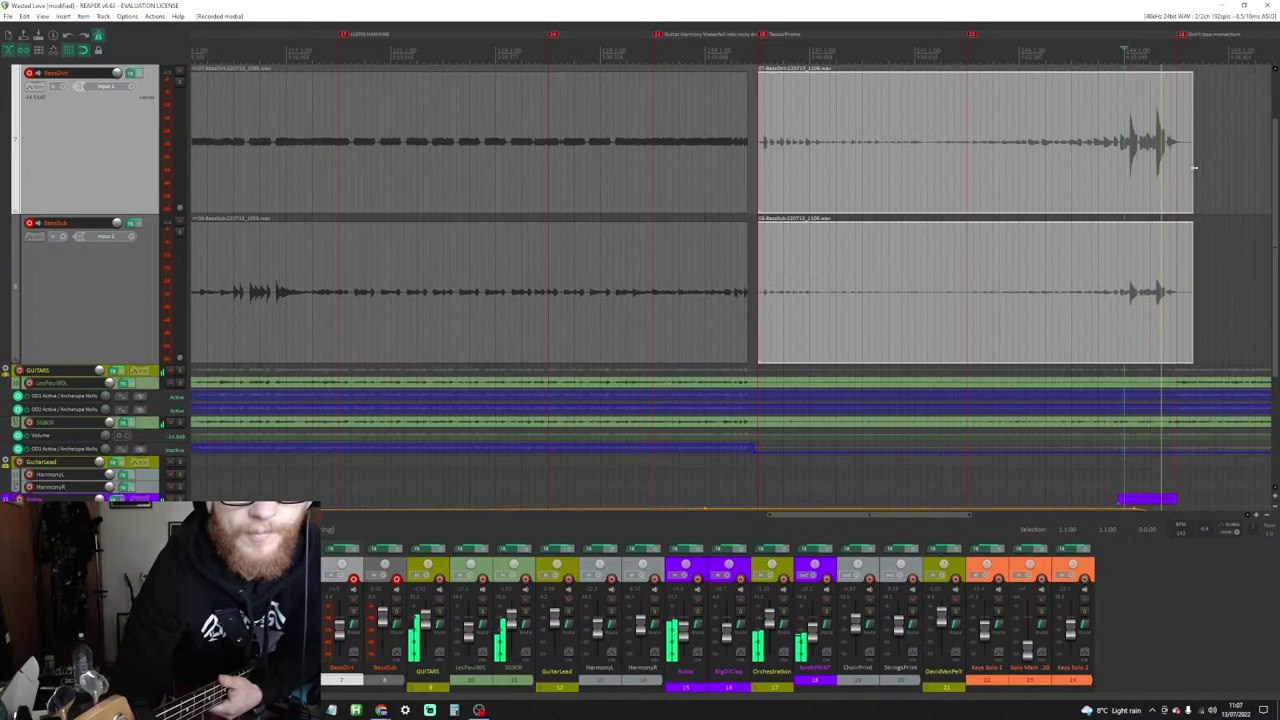
left_click_drag(1191, 162, 1122, 150)
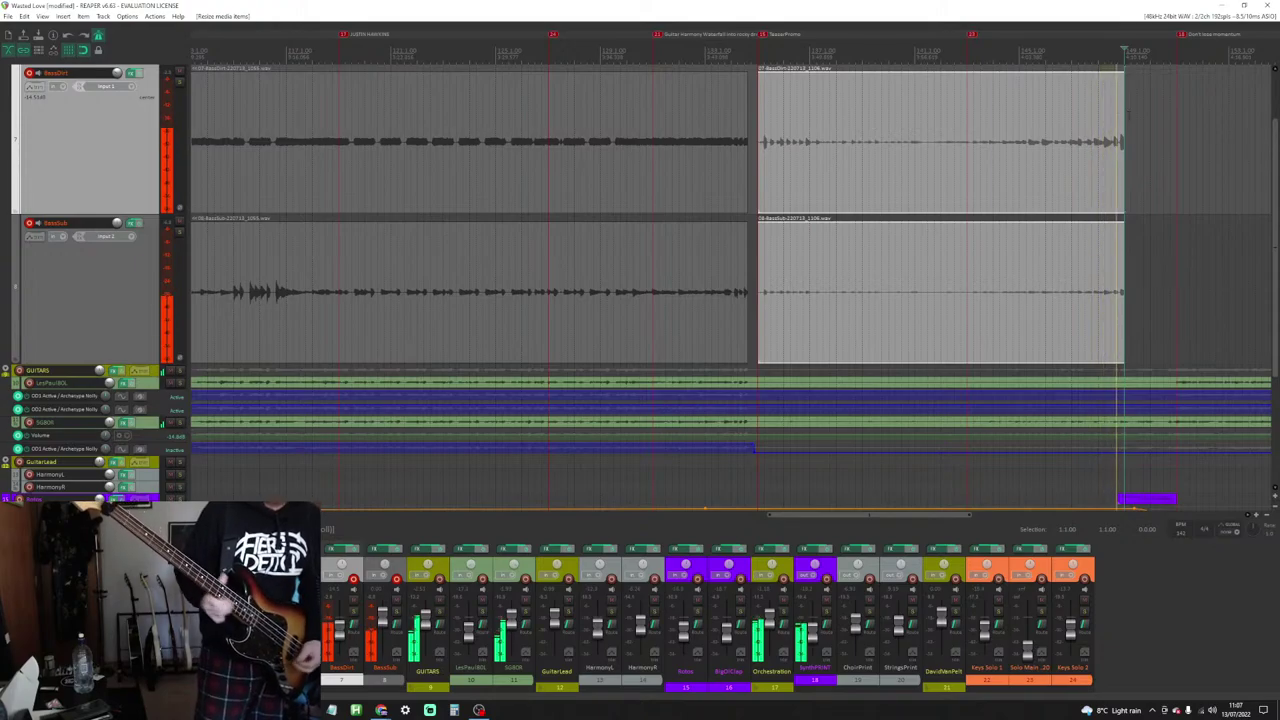
Step: Record the section's closing notes on both bass tracks from bar 149 and trim the take's end to the "Don't lose momentum" marker
key("space")
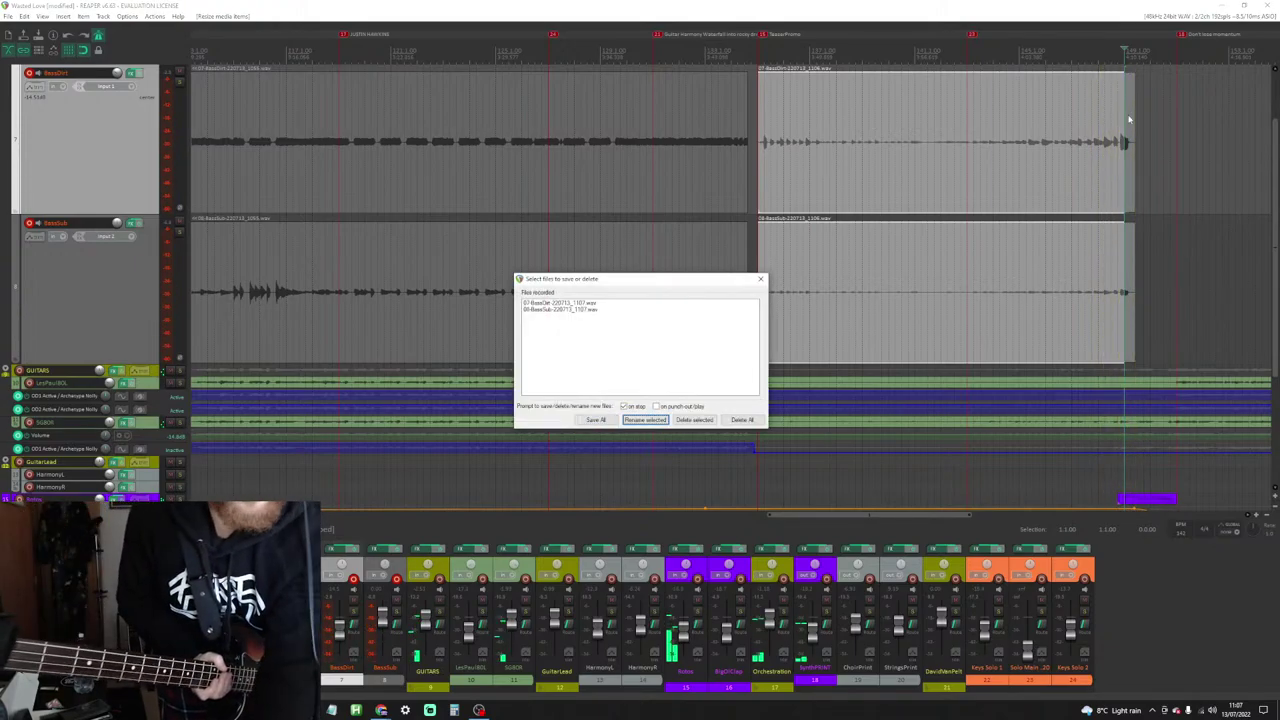
key("Return")
key("space")
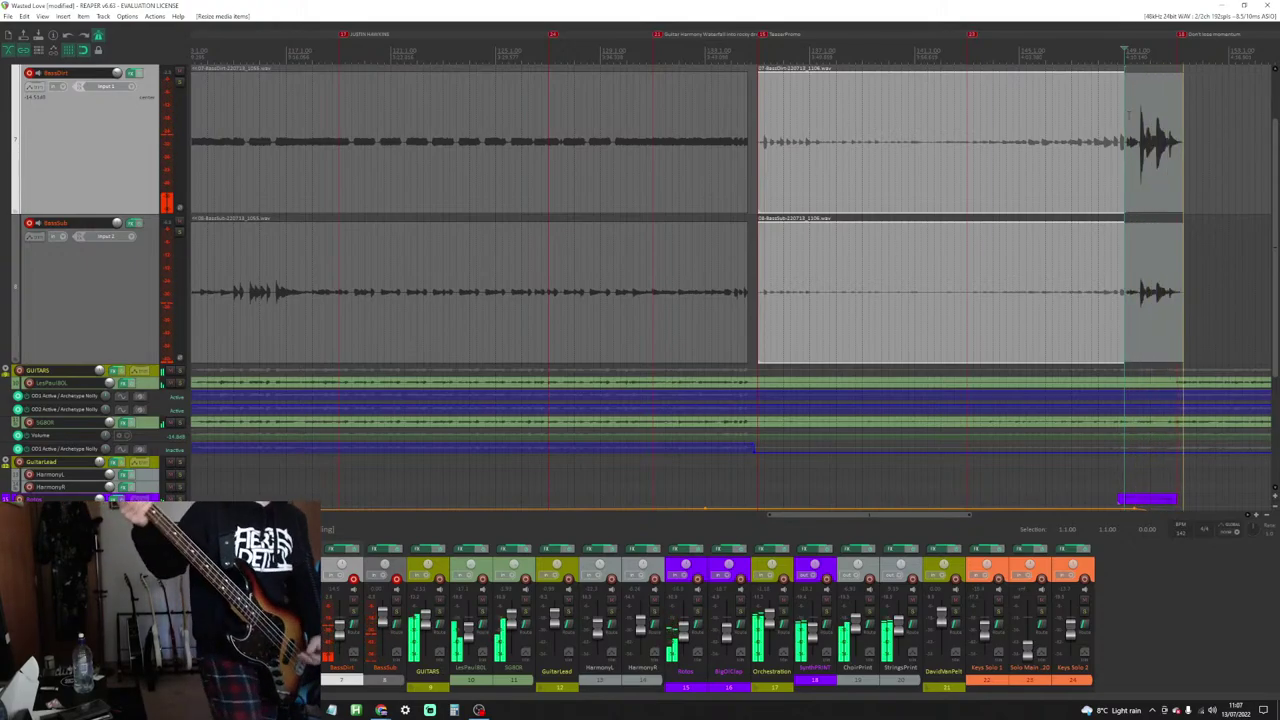
key("space")
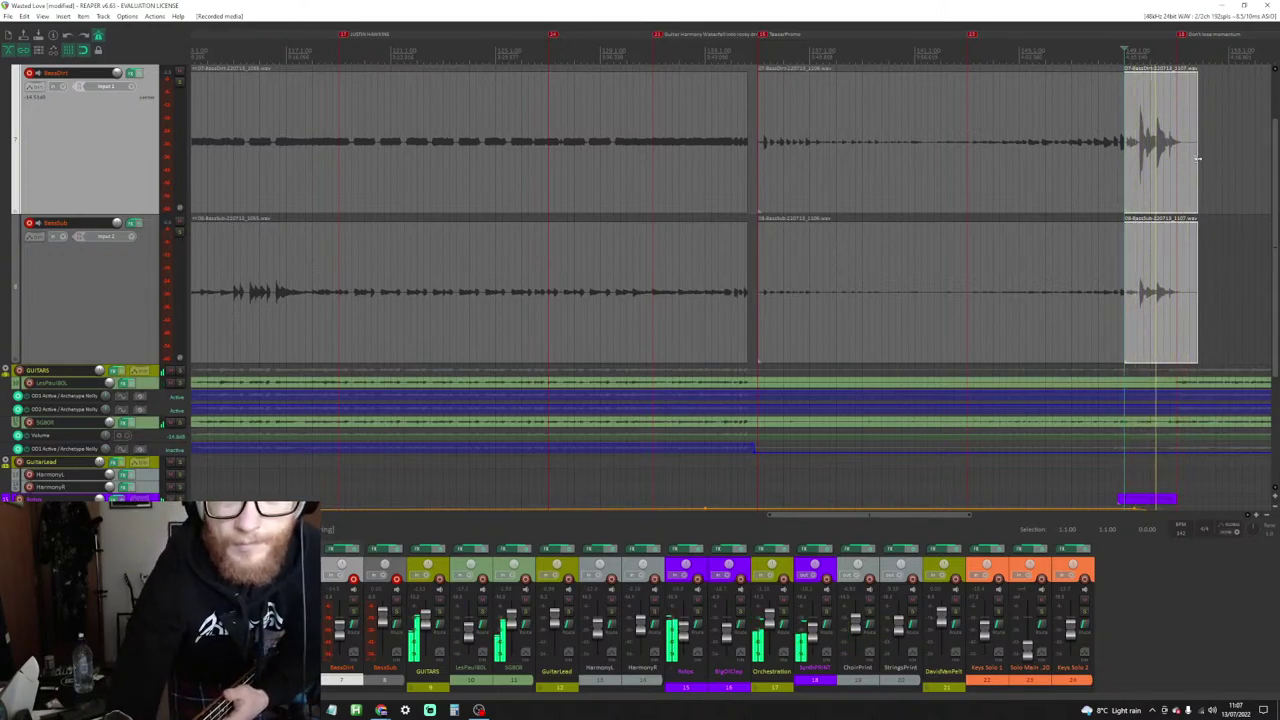
left_click_drag(1197, 158, 1176, 158)
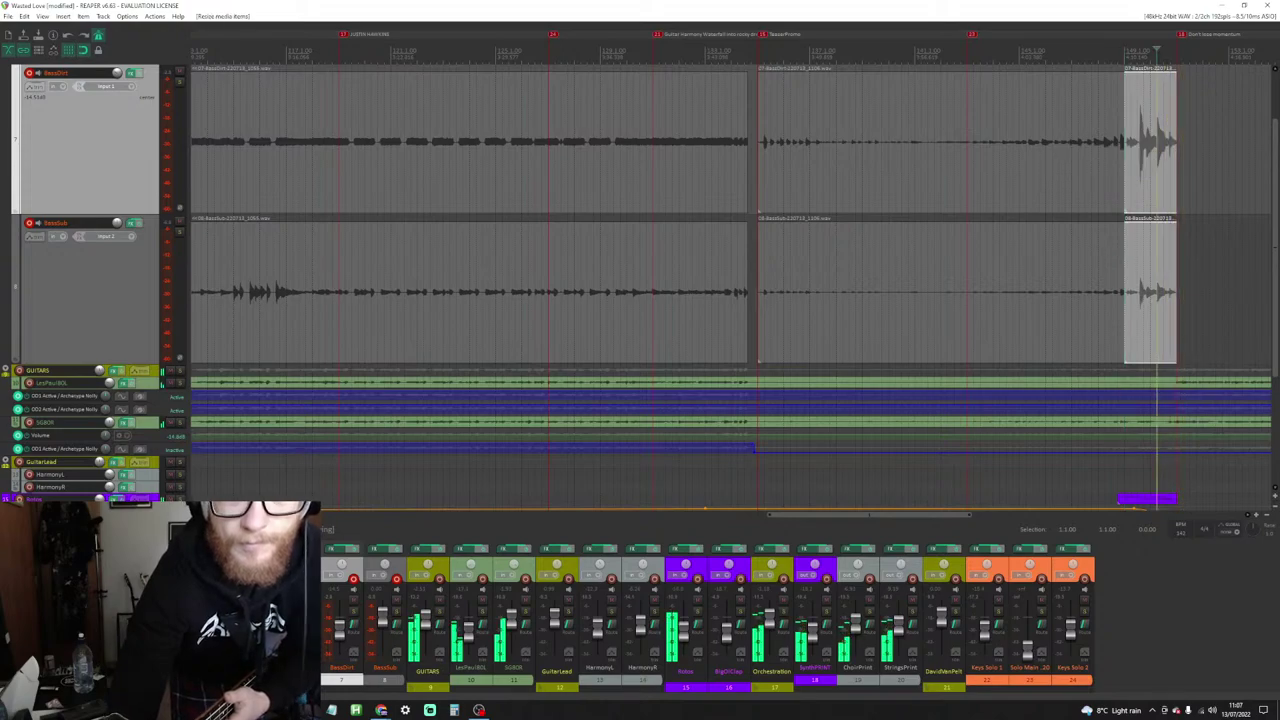
Step: Try moving the join between the two BassDirt recordings to just before the closing take's first loud note, and return it to bar 149
scroll(1176, 158, "up", 4)
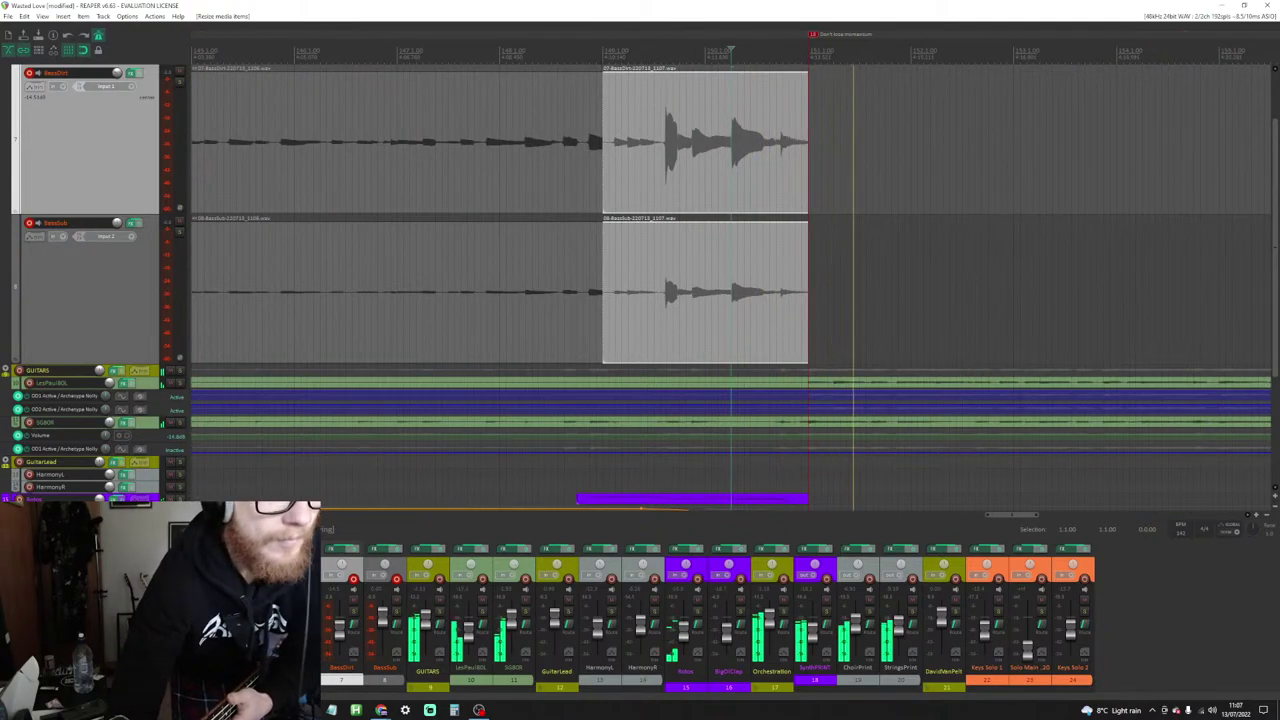
left_click_drag(600, 148, 628, 152)
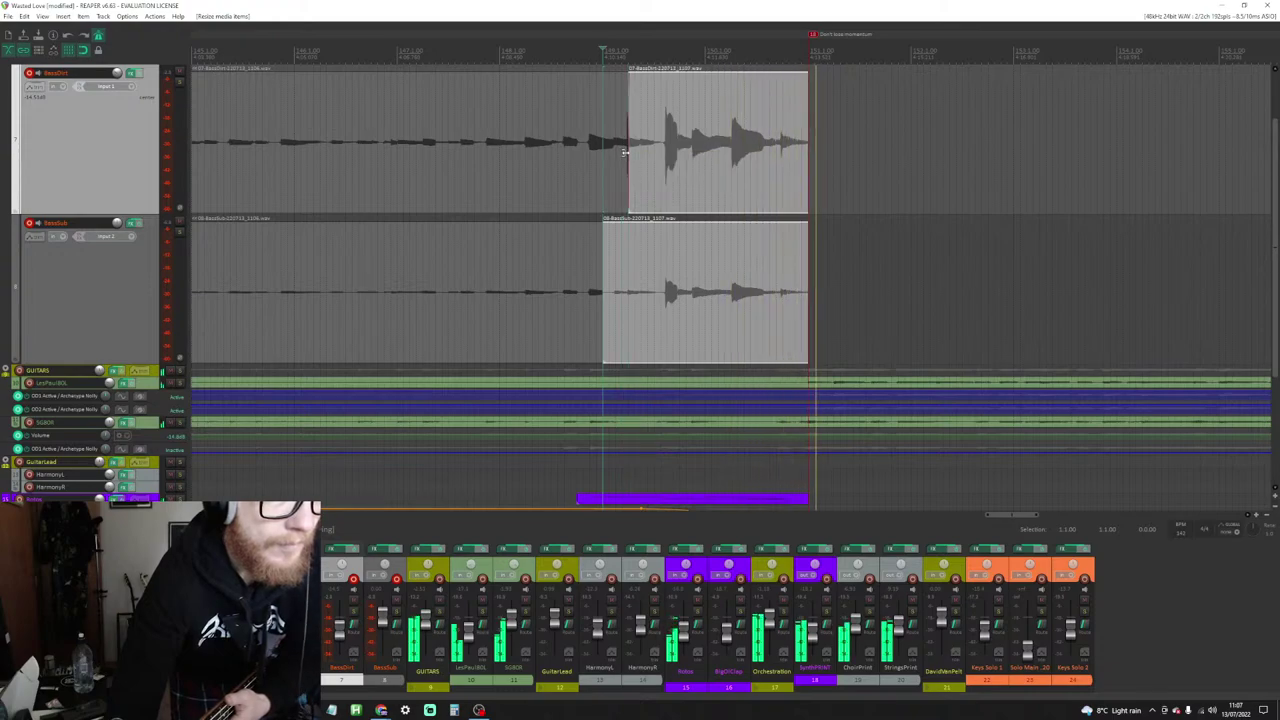
left_click(584, 46)
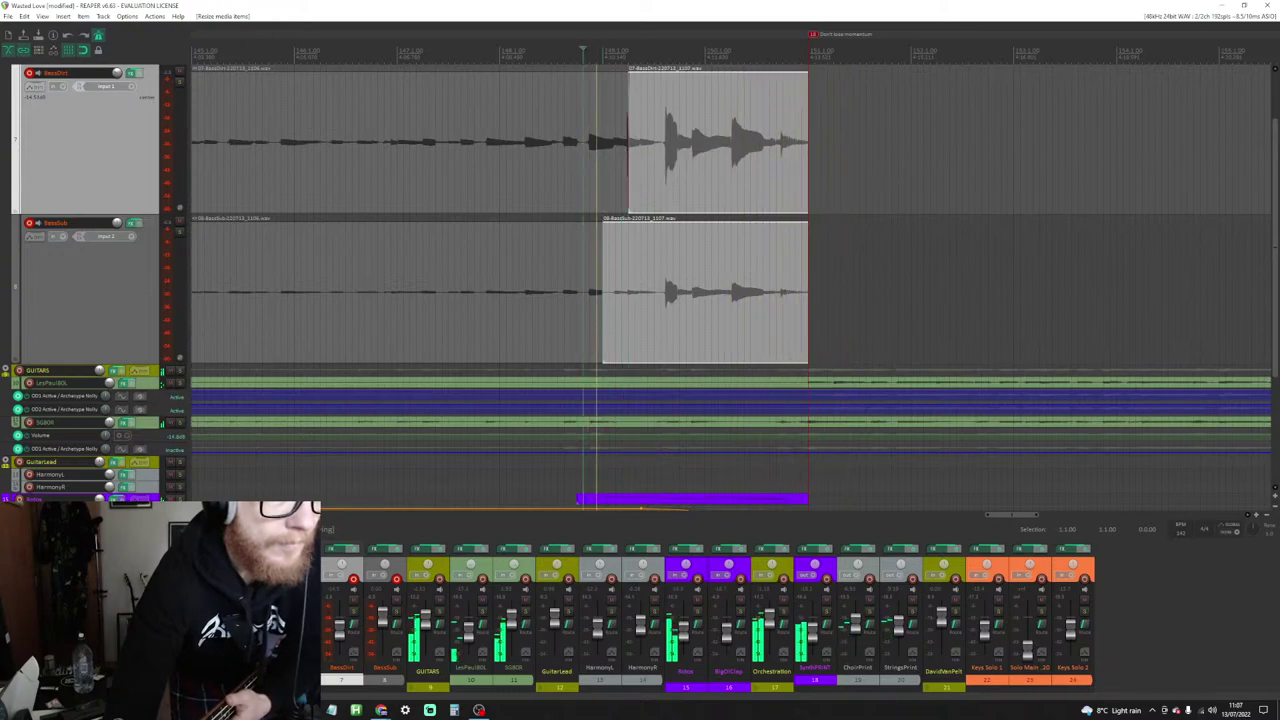
left_click_drag(627, 143, 663, 152)
left_click(603, 152)
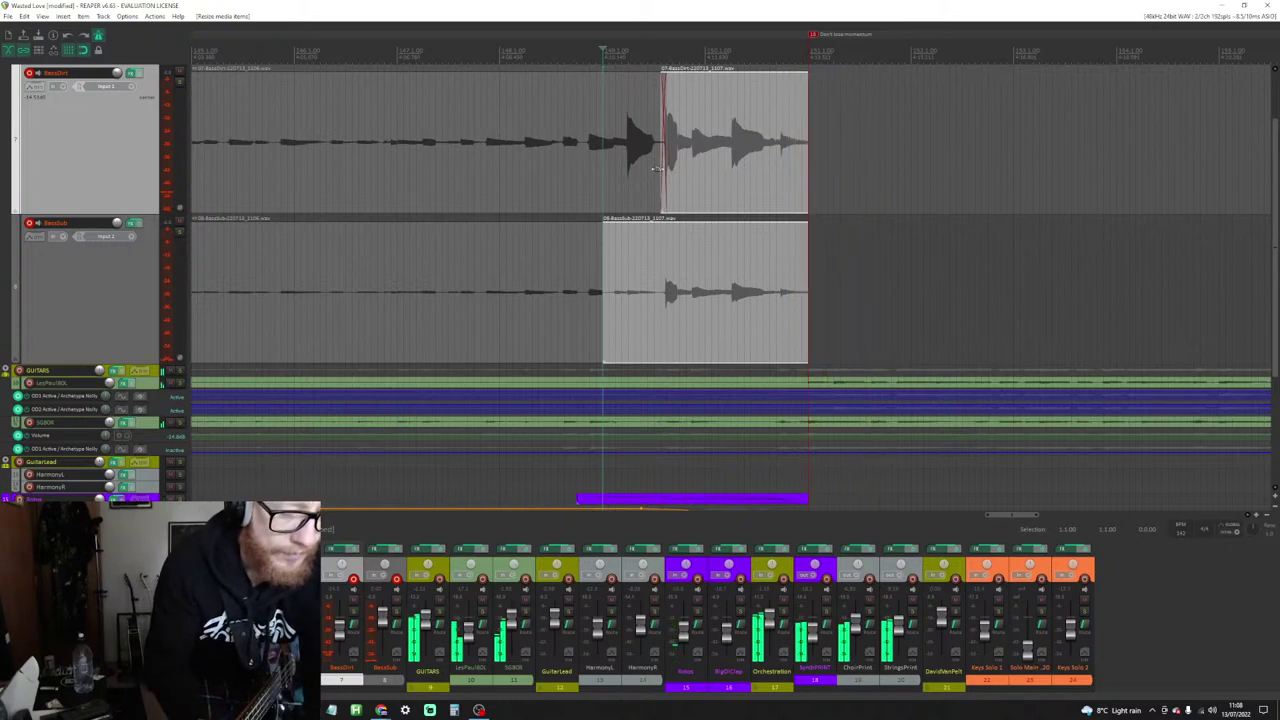
left_click_drag(660, 168, 602, 170)
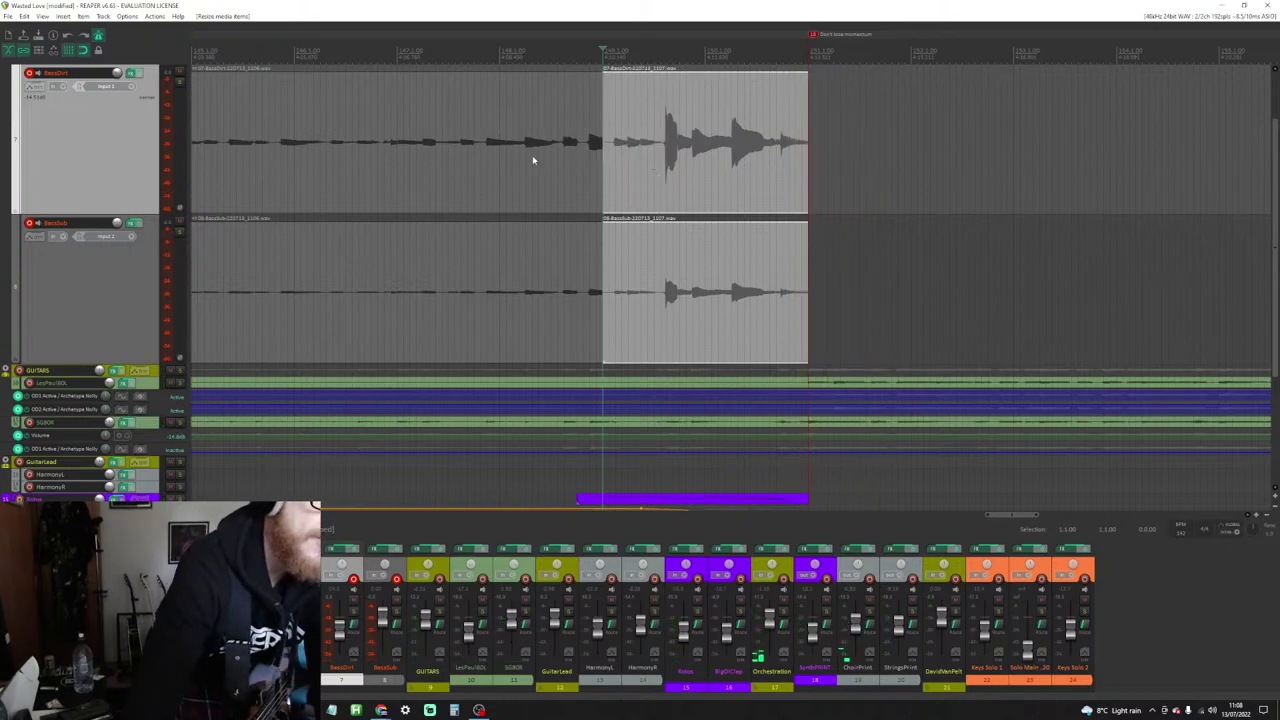
Step: Trim the start of the closing take on both bass tracks together to just before its first loud note
left_click(649, 272)
left_click(606, 168, "ctrl")
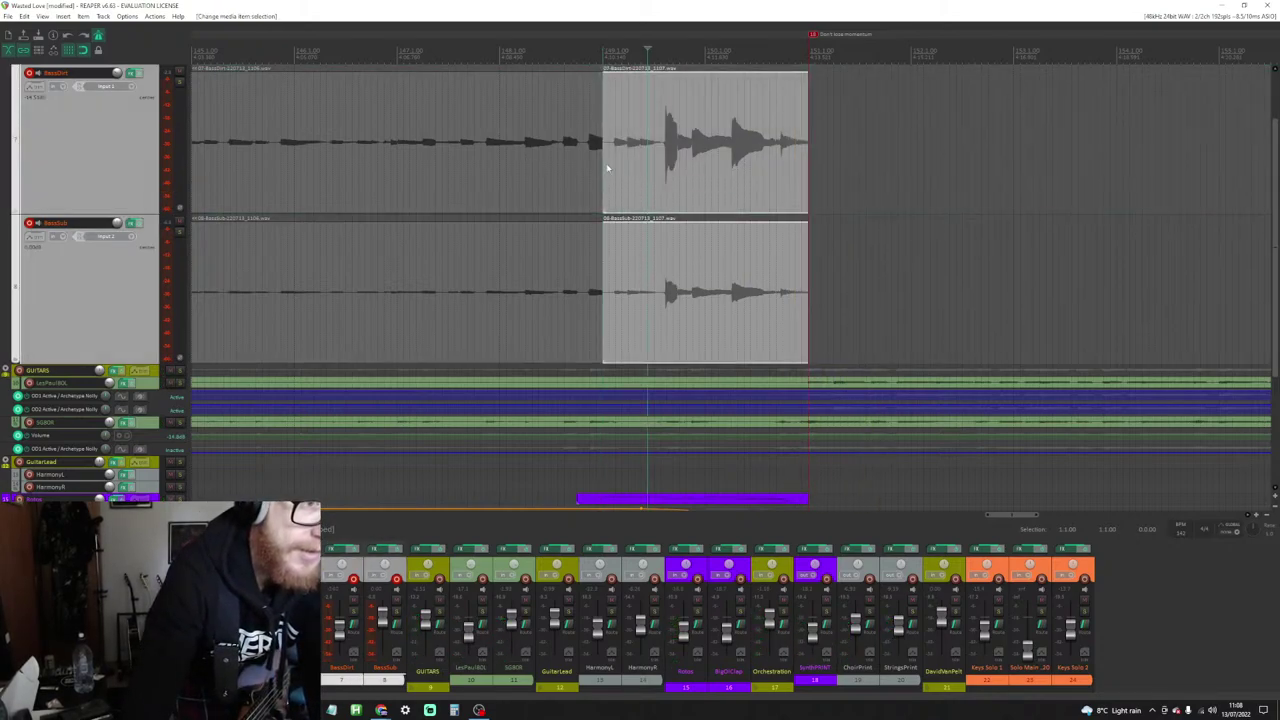
left_click(605, 165)
left_click(613, 176)
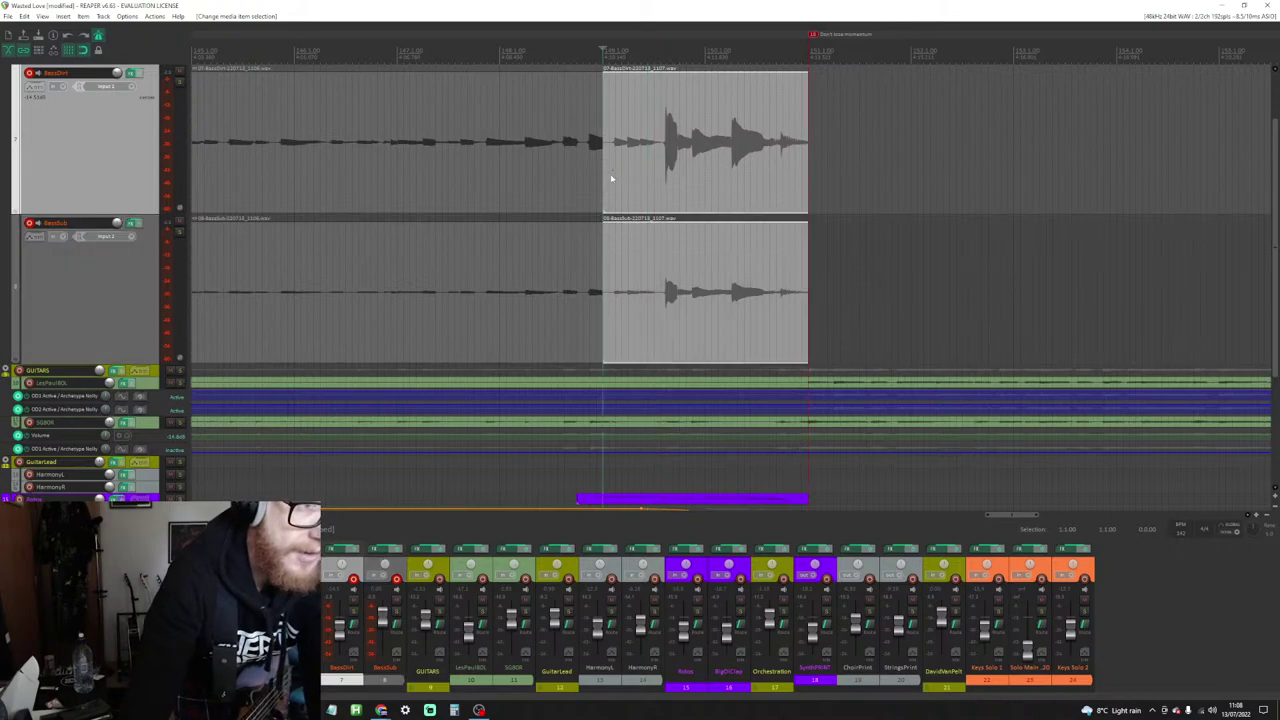
left_click_drag(605, 177, 660, 182)
Step: Extend the end of the preceding BassSub and BassDirt recordings to overlap the start of the closing take in a short crossfade
left_click(594, 197)
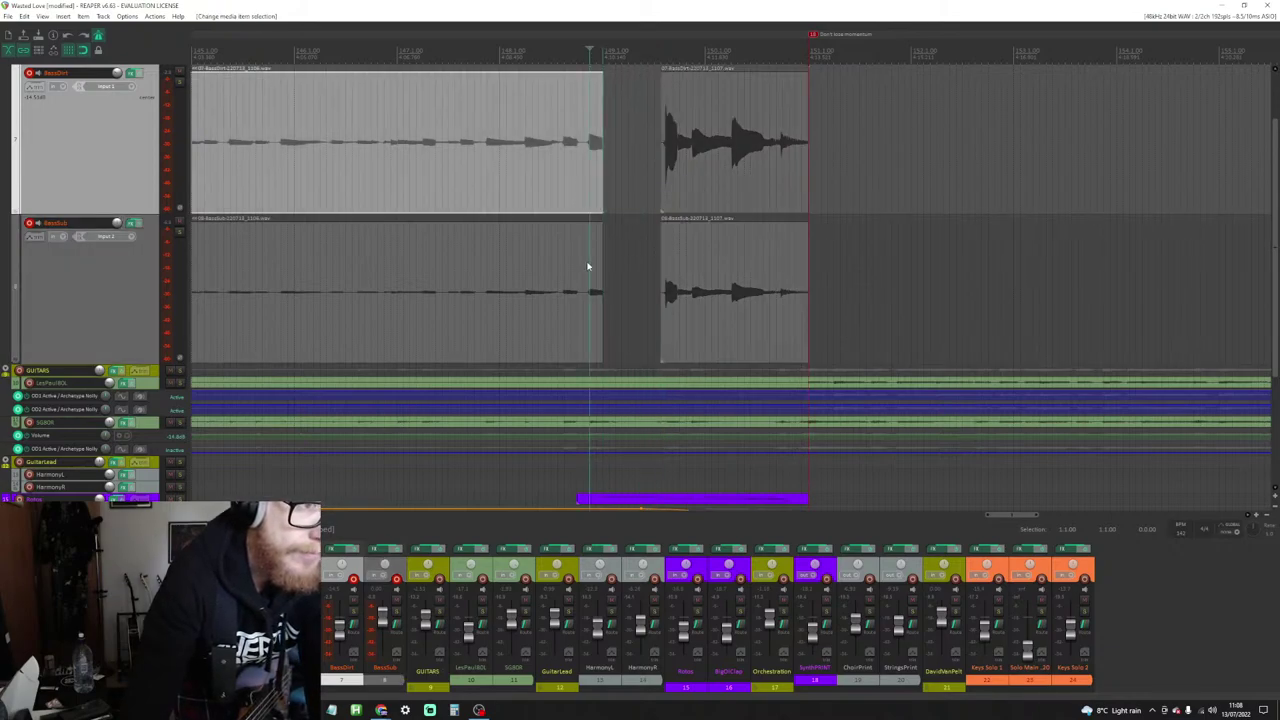
left_click(597, 262)
left_click_drag(597, 262, 664, 276)
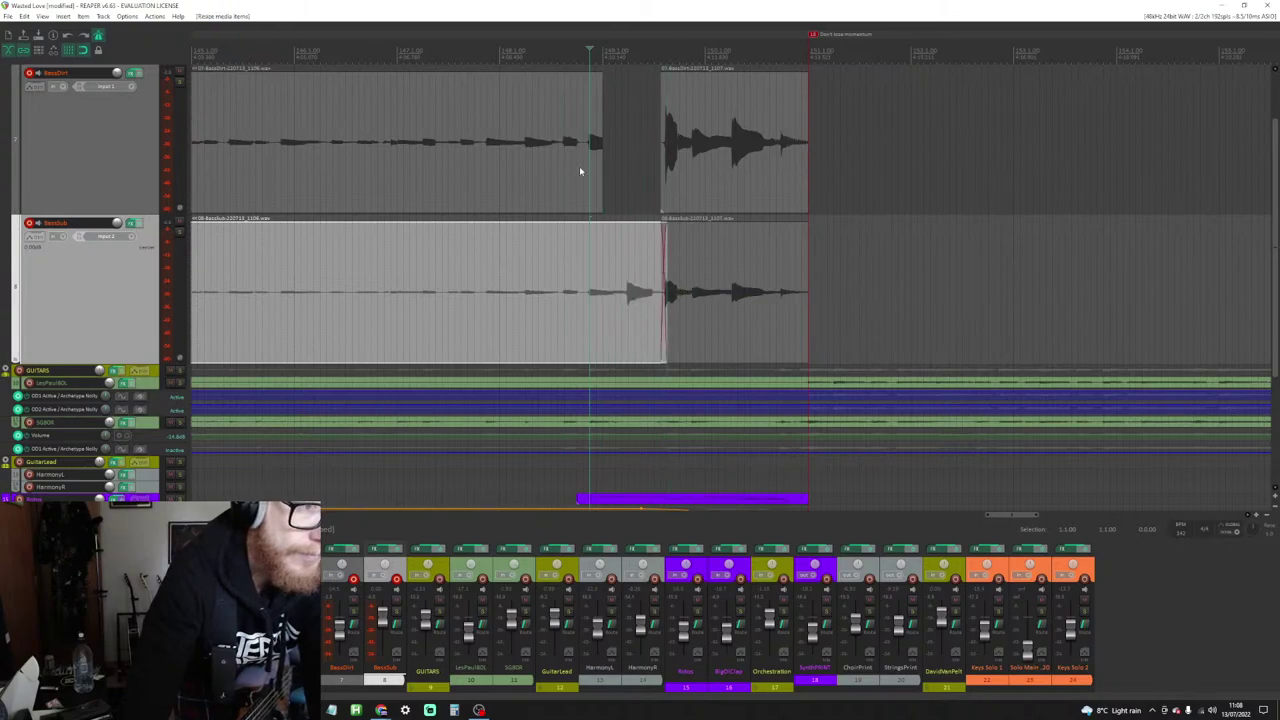
left_click(579, 166)
left_click_drag(603, 167, 663, 172)
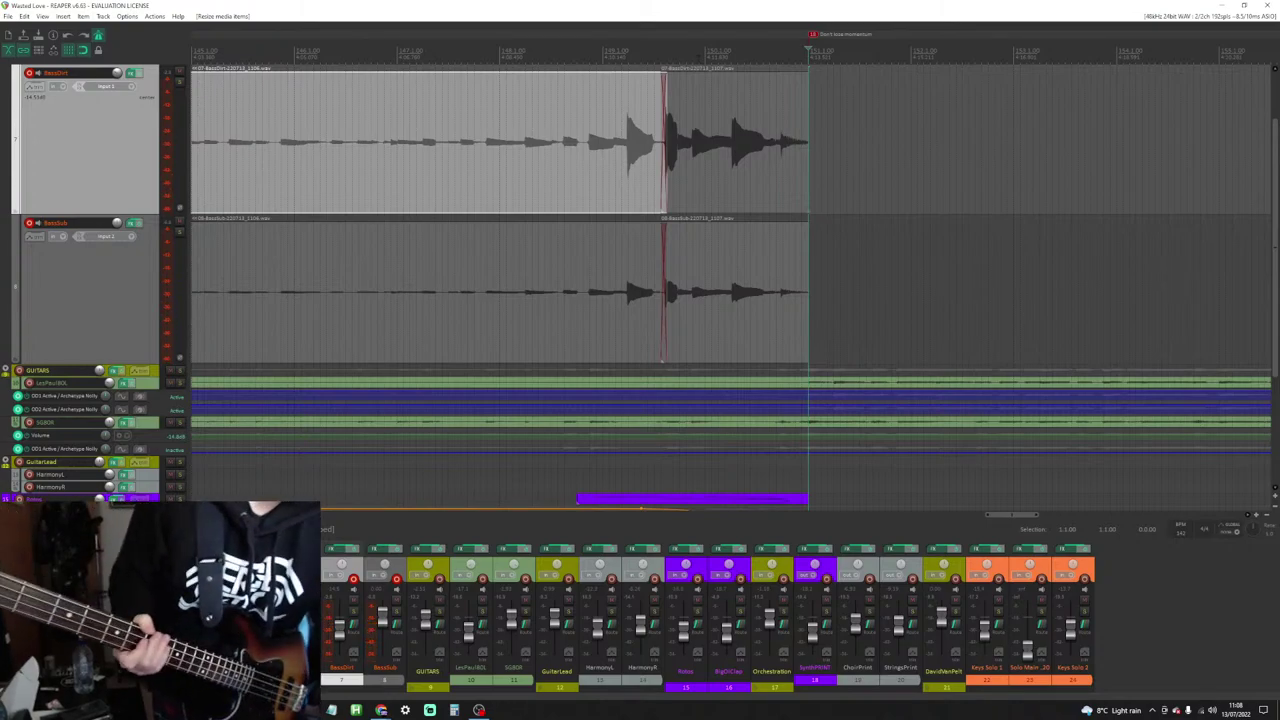
Step: Attempt two bass takes from the "Don't lose momentum" marker on both tracks, undoing each recording
key("space")
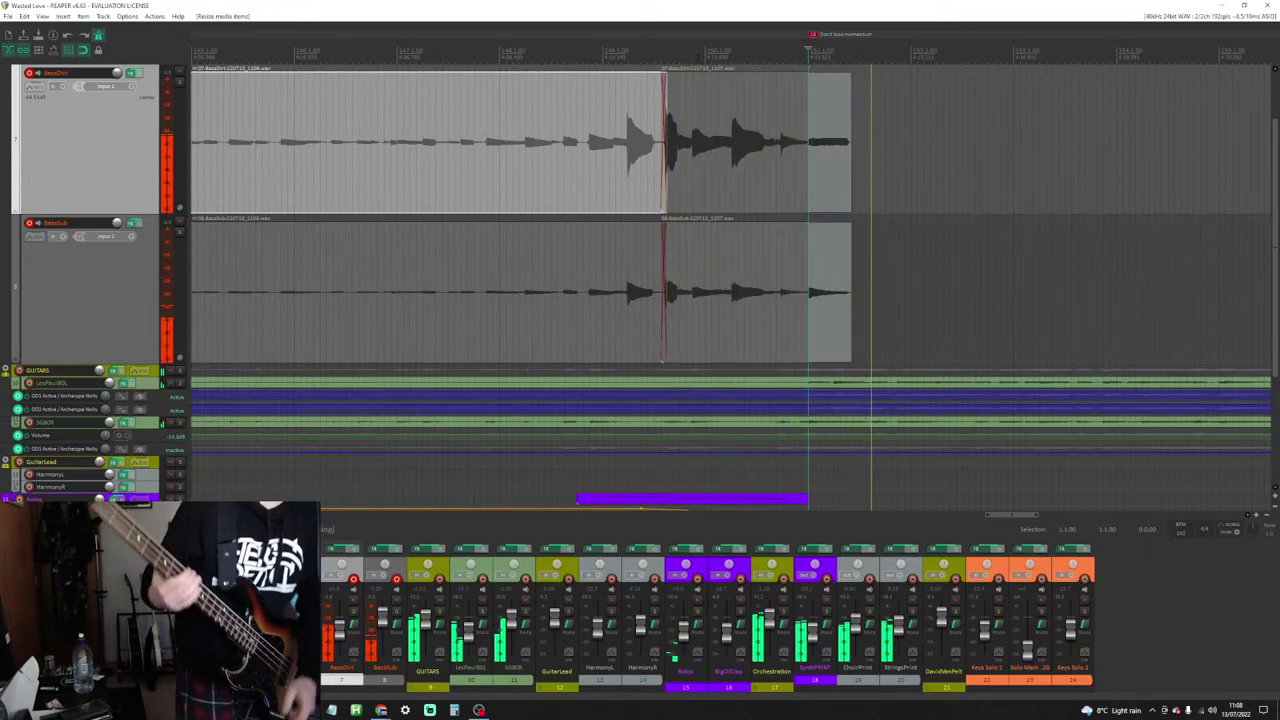
key("space")
key("ctrl+z")
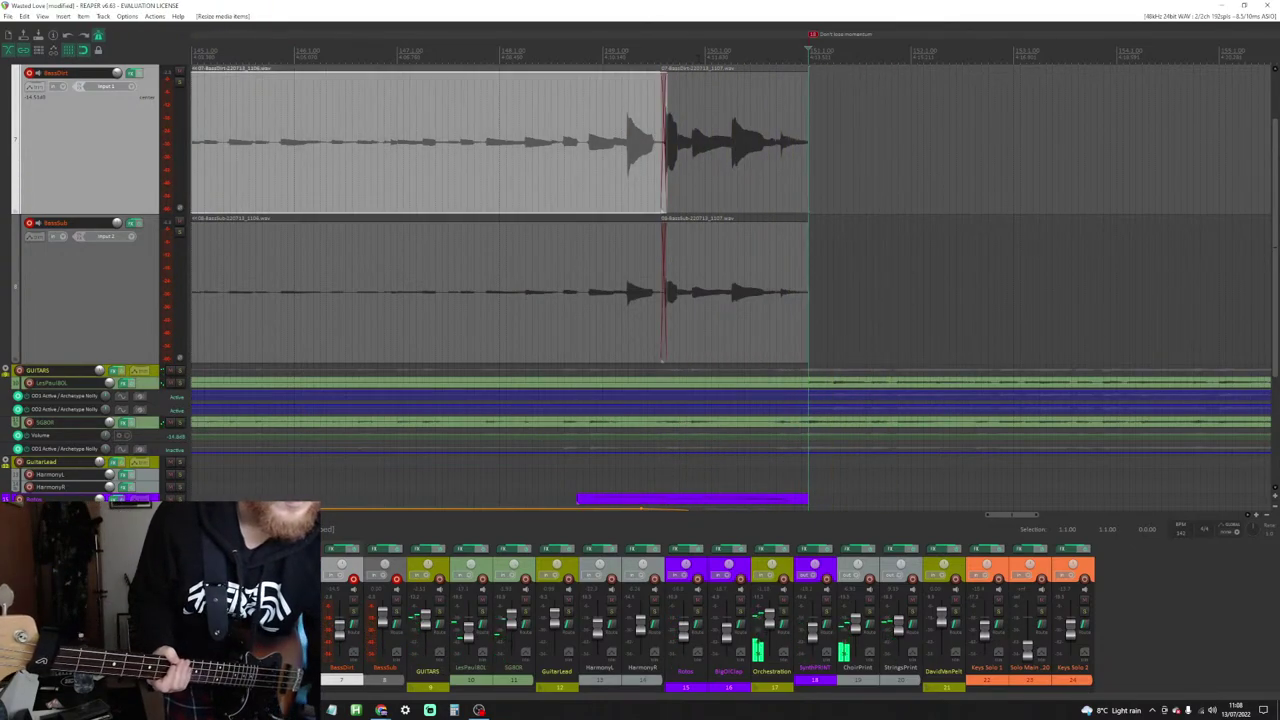
key("space")
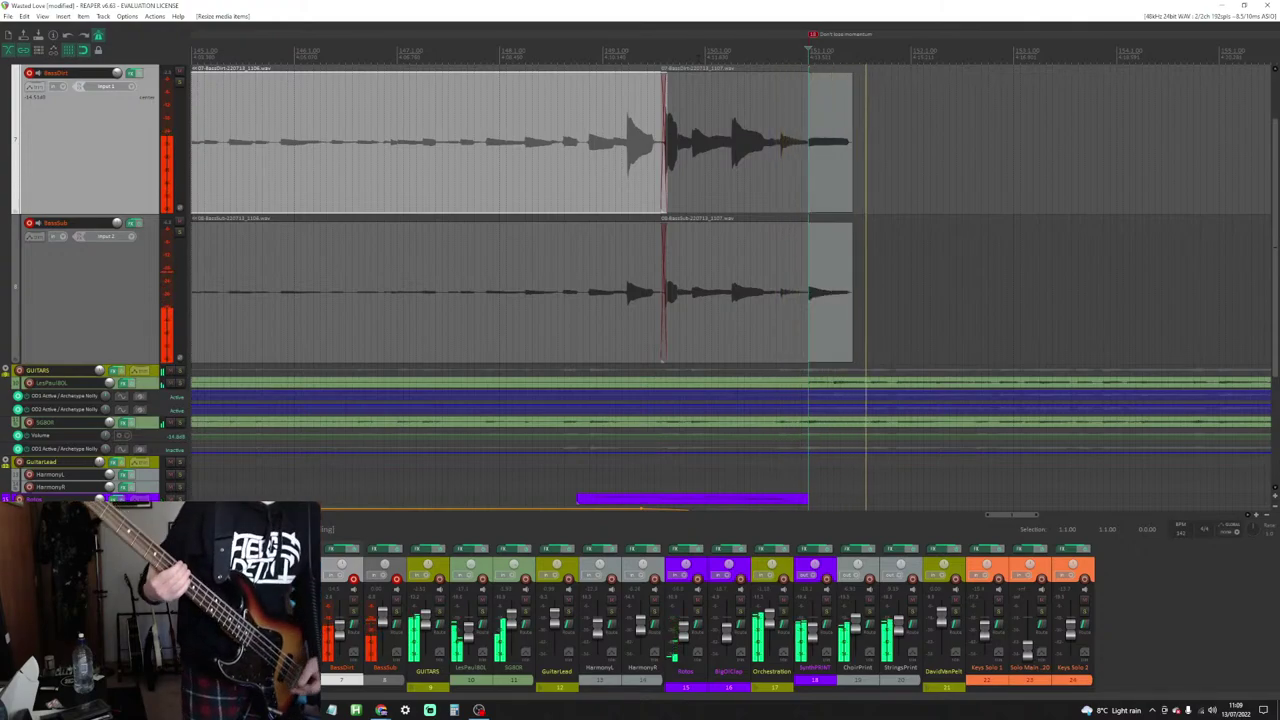
key("space")
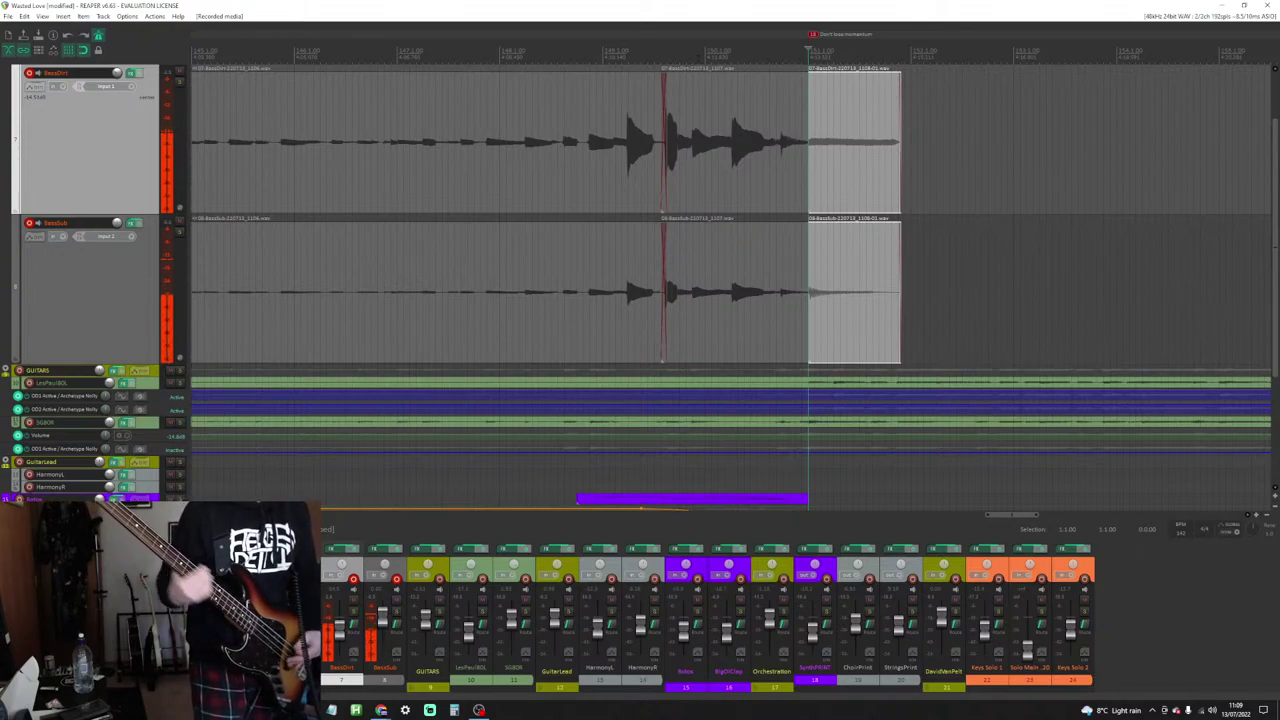
key("ctrl+z")
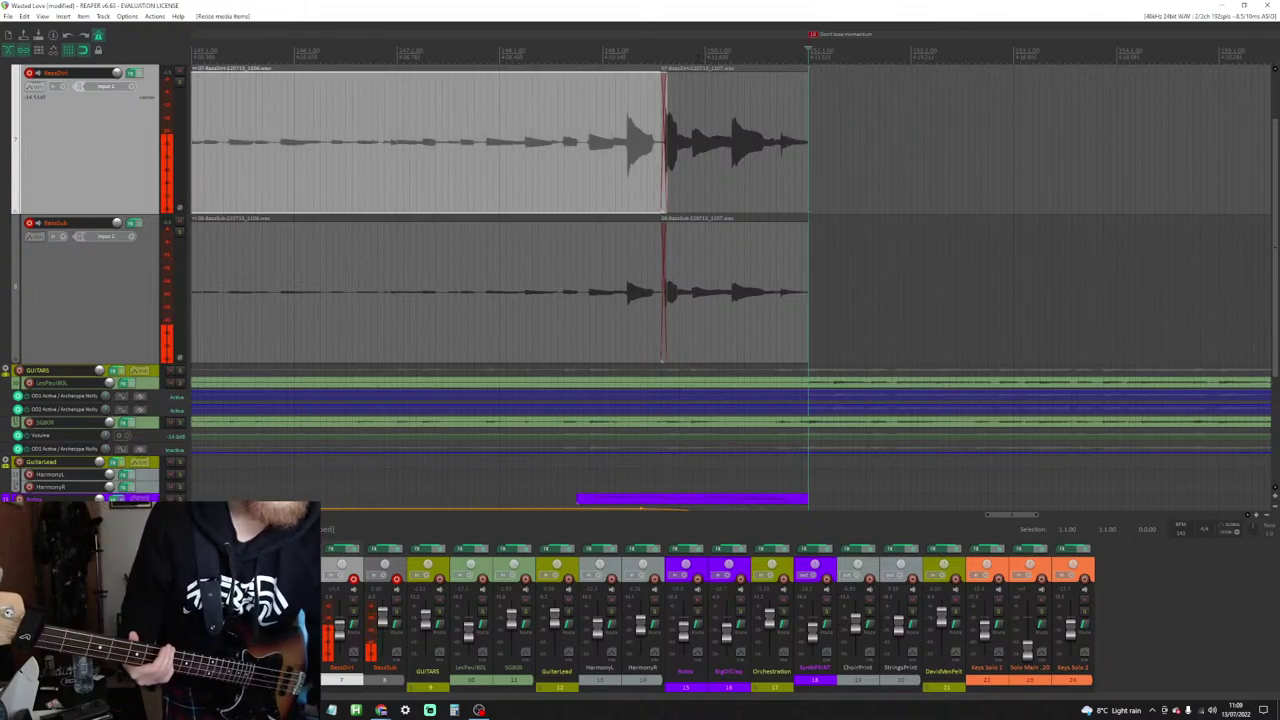
Step: Attempt several more bass takes from the "Don't lose momentum" marker on both bass tracks, deleting the recorded files each time
key("space")
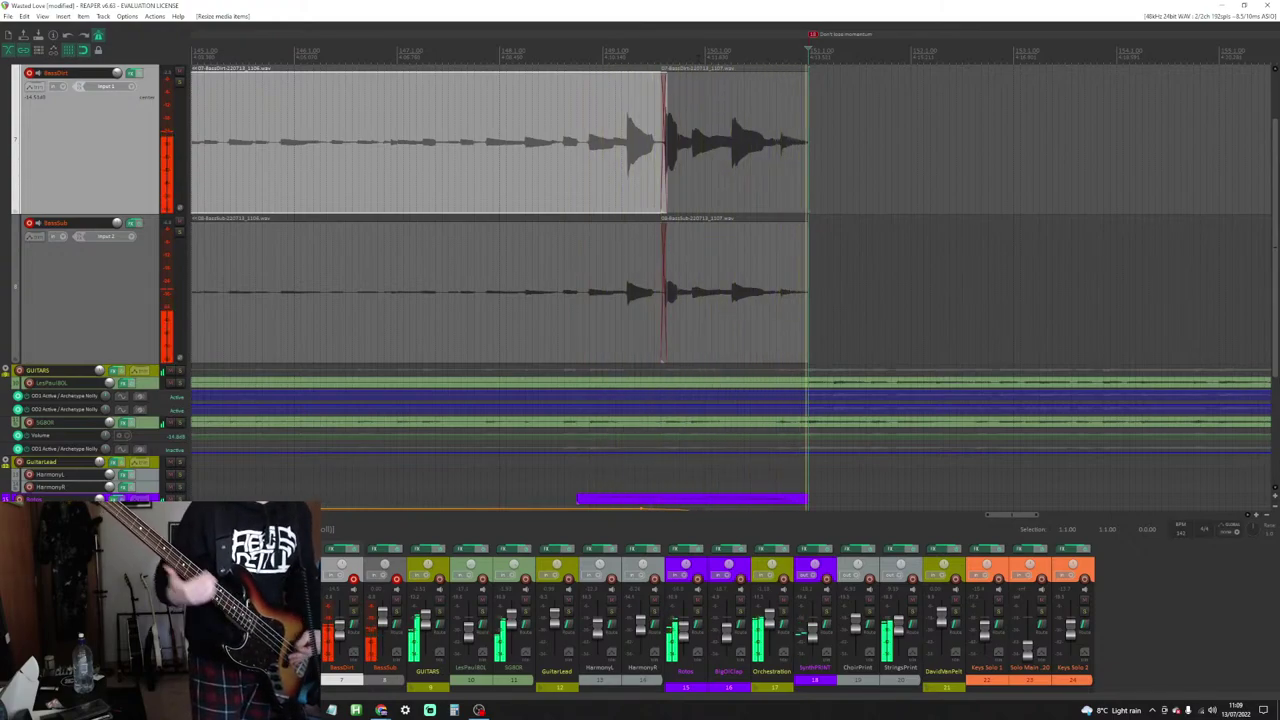
key("space")
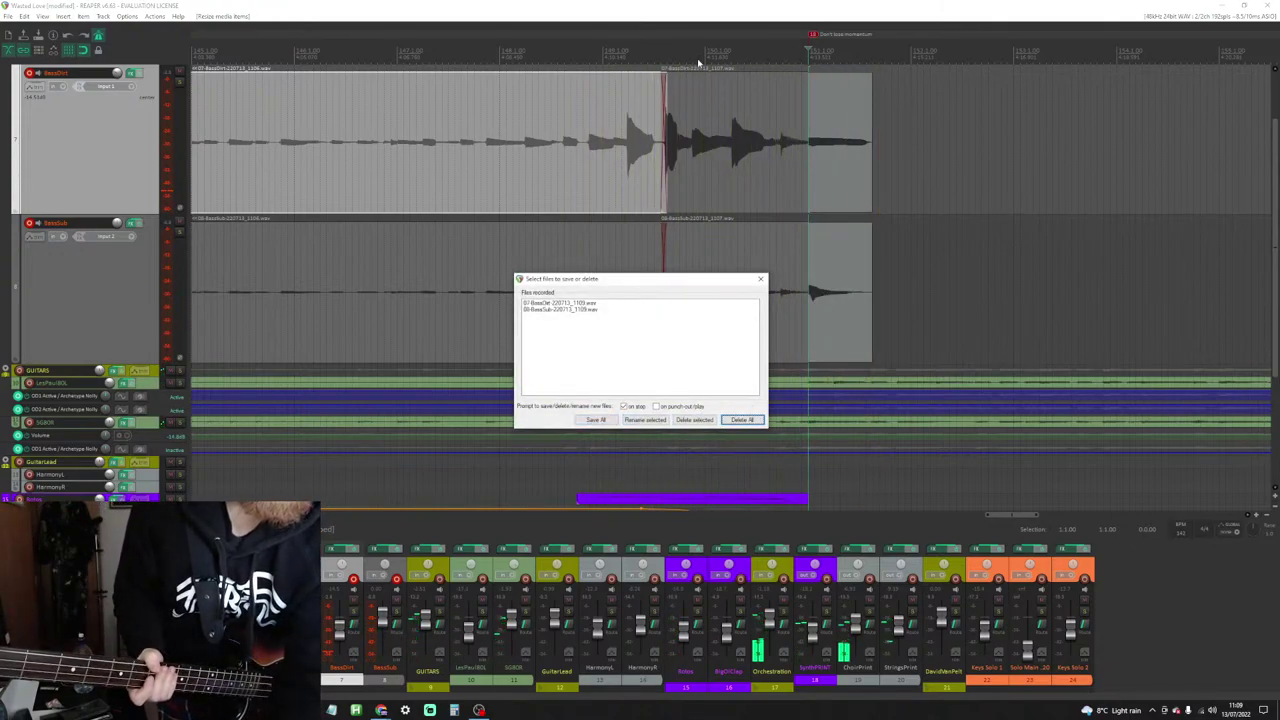
key("Delete")
key("space")
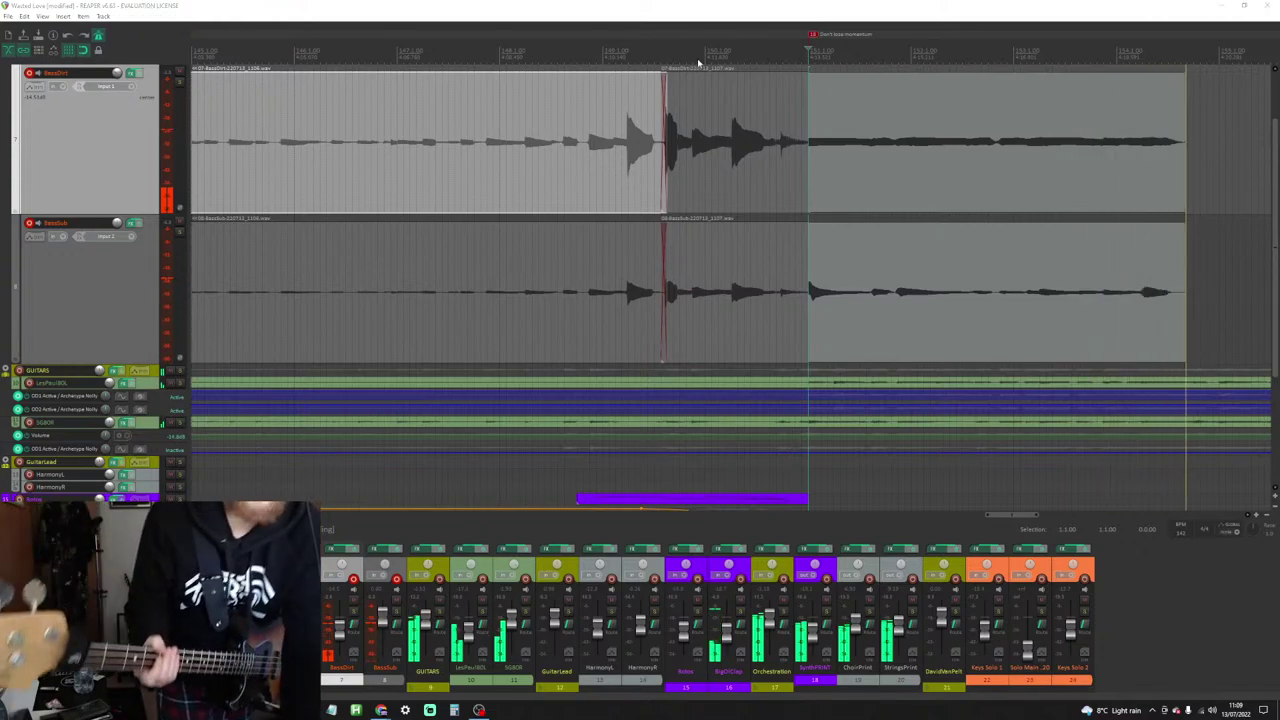
key("space")
key("Return")
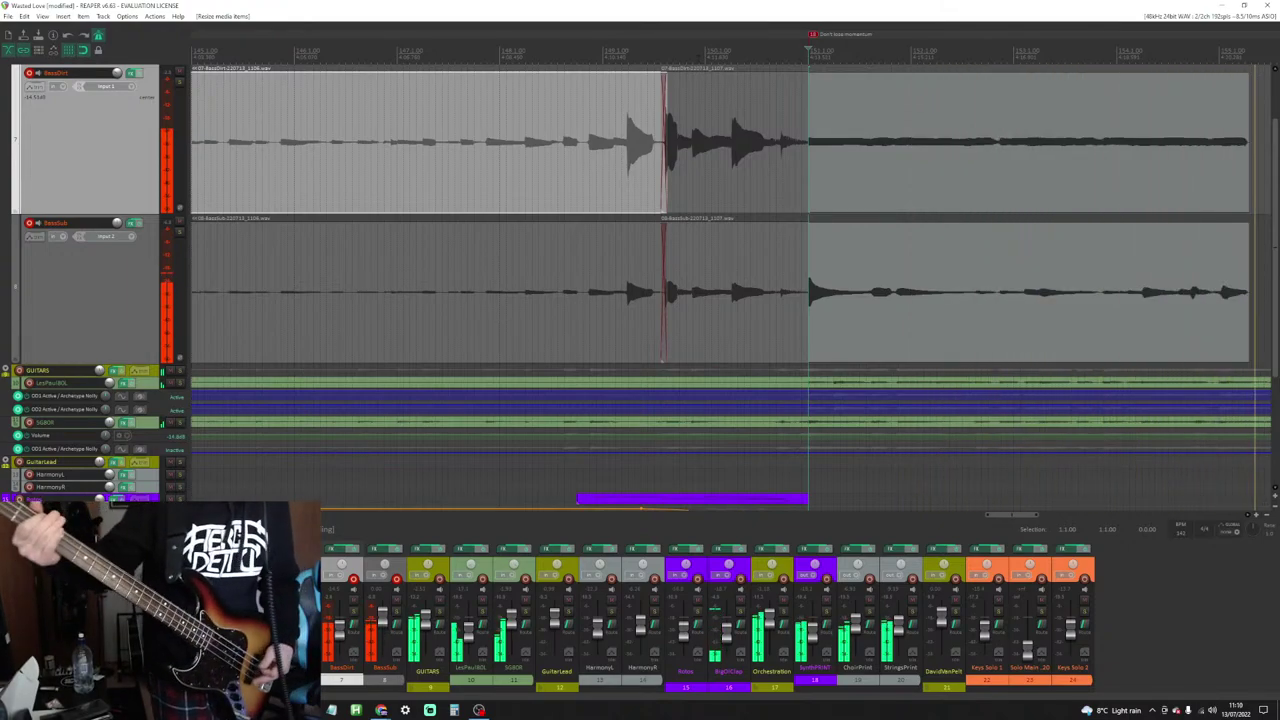
key("space")
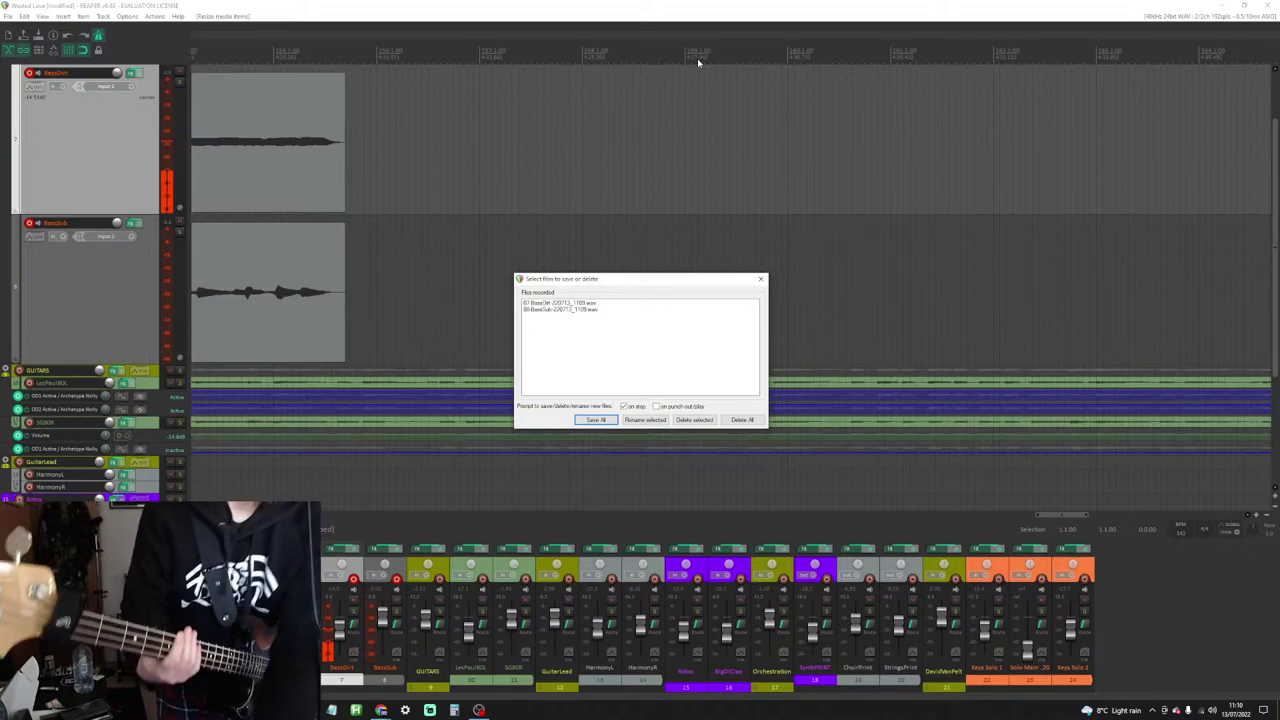
key("Tab")
key("Tab")
key("Tab")
key("Return")
Step: Retry the section from bar 151 on the BassDirt and BassSub tracks, discarding each of these takes
key("ctrl+r")
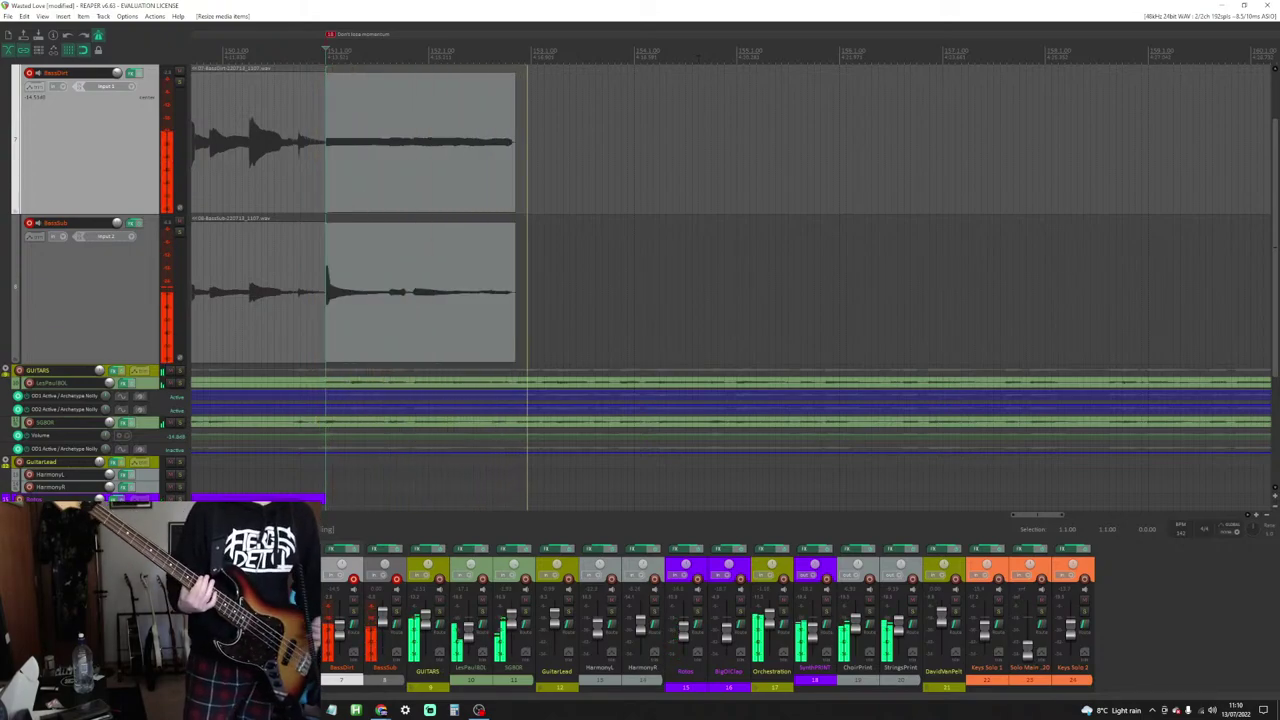
key("space")
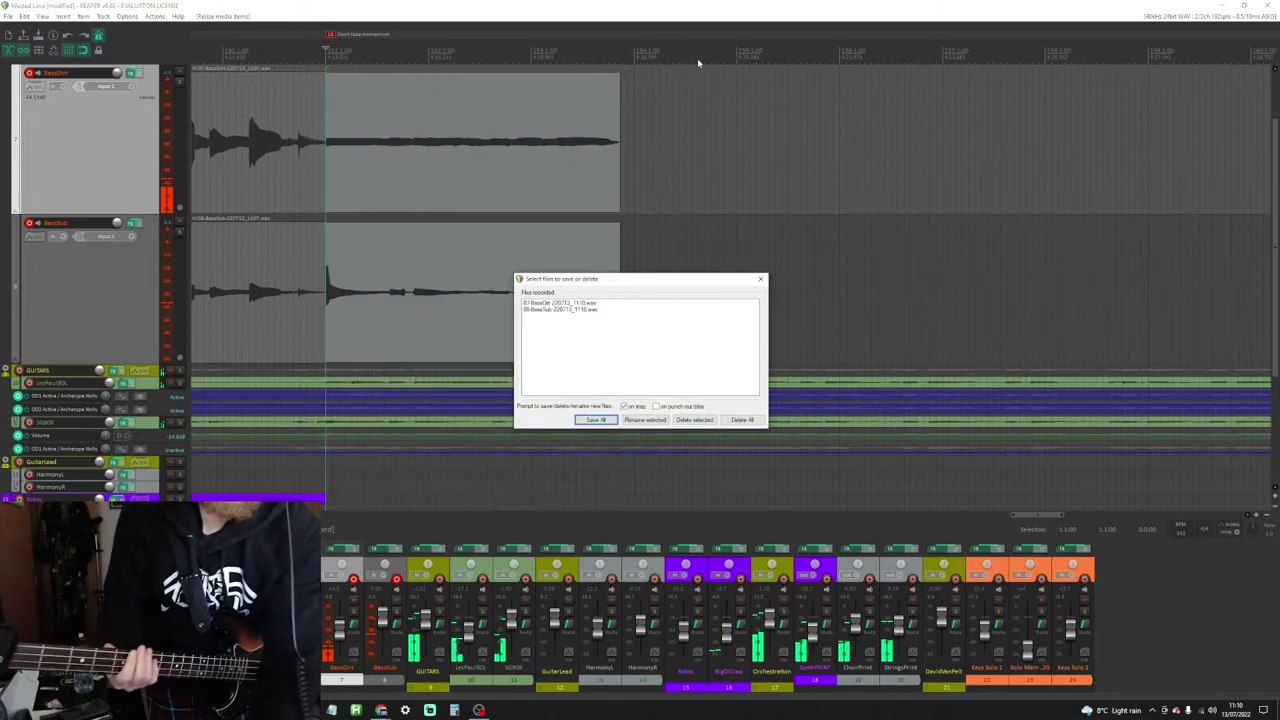
key("Delete")
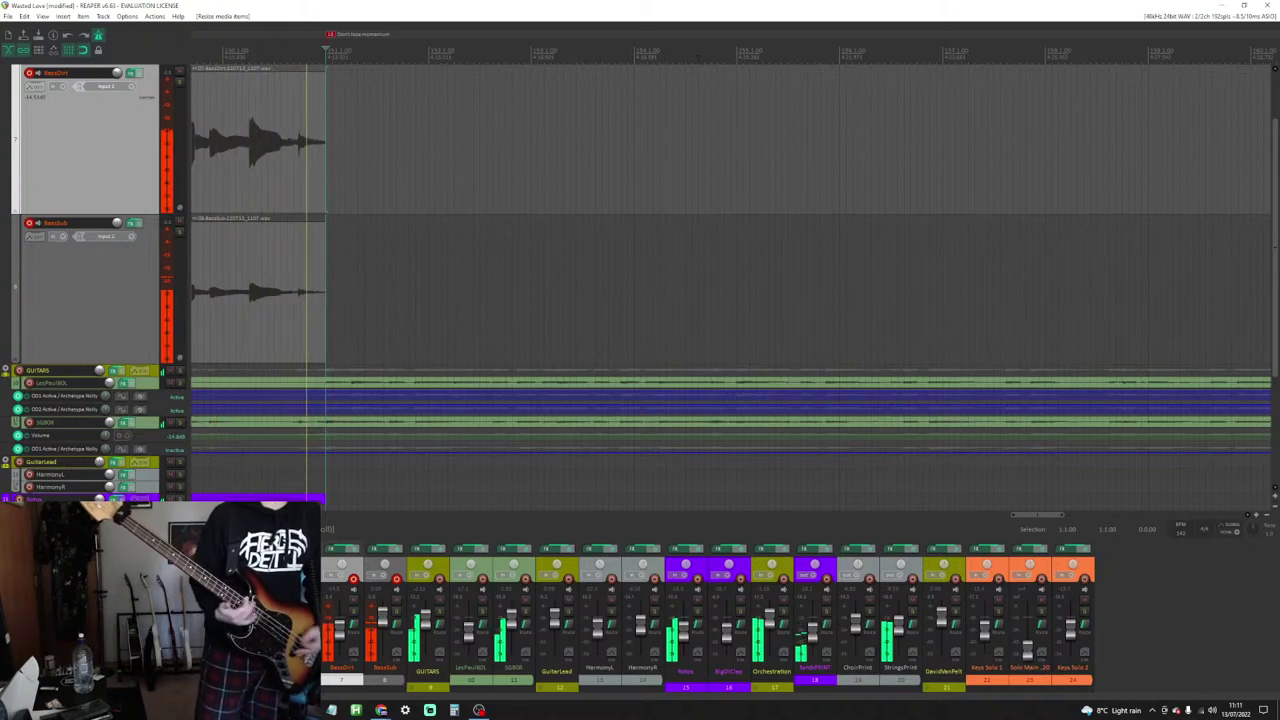
key("ctrl+r")
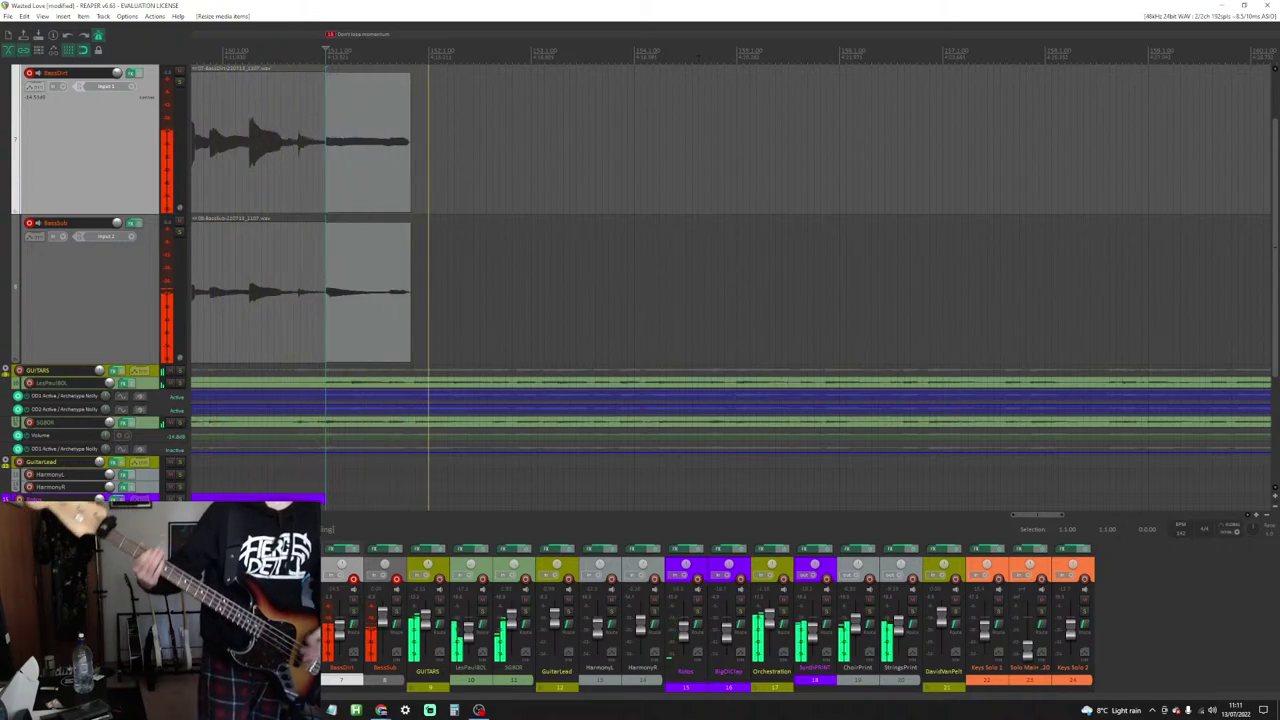
key("ctrl+r")
key("Delete")
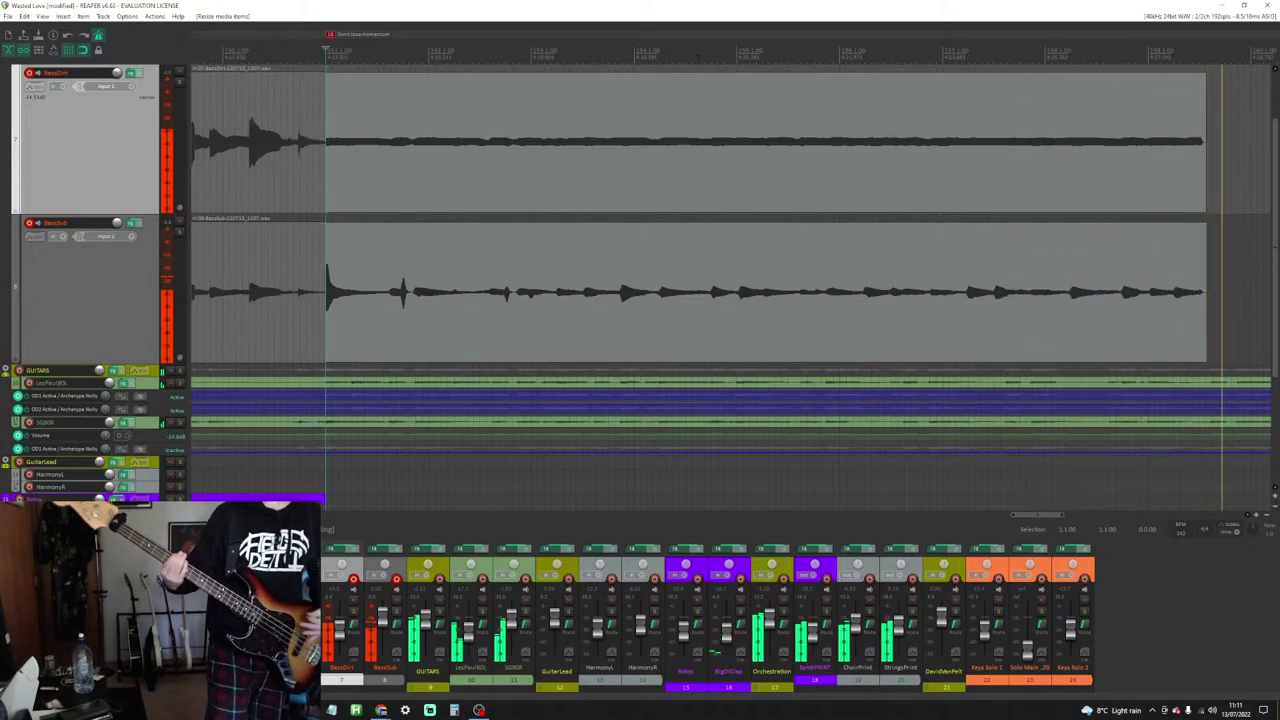
key("space")
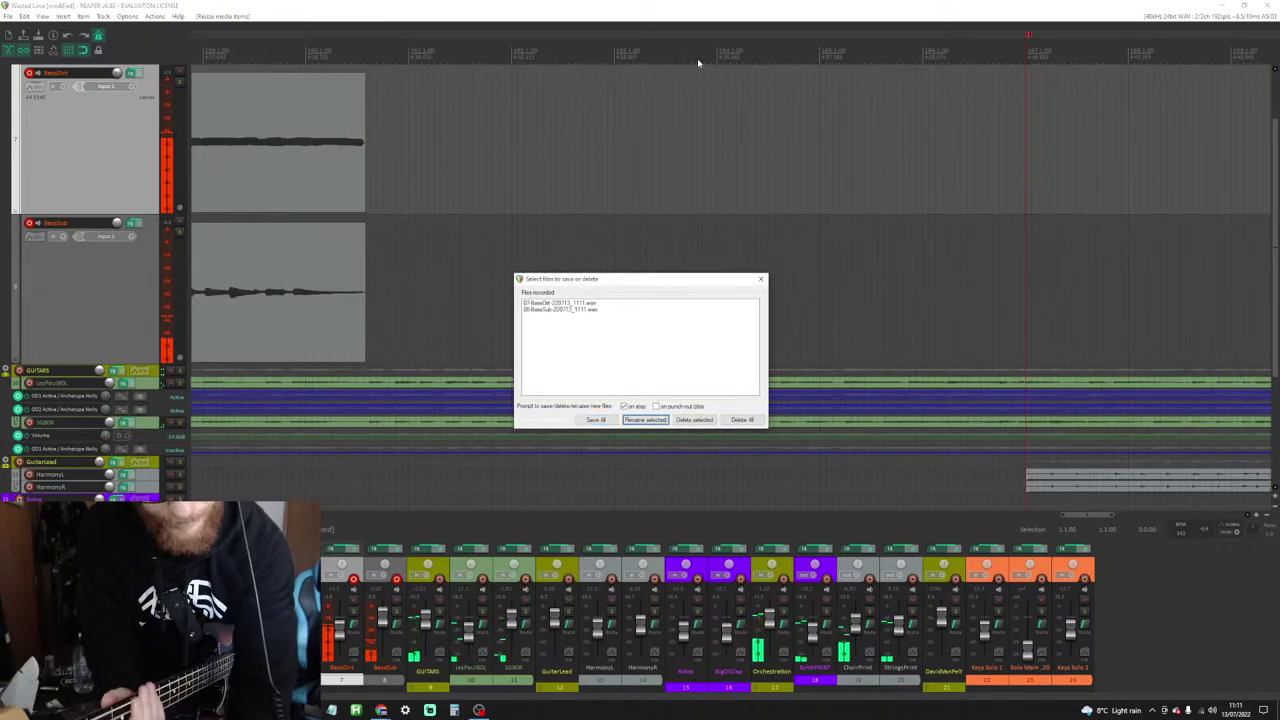
key("Return")
key("Return")
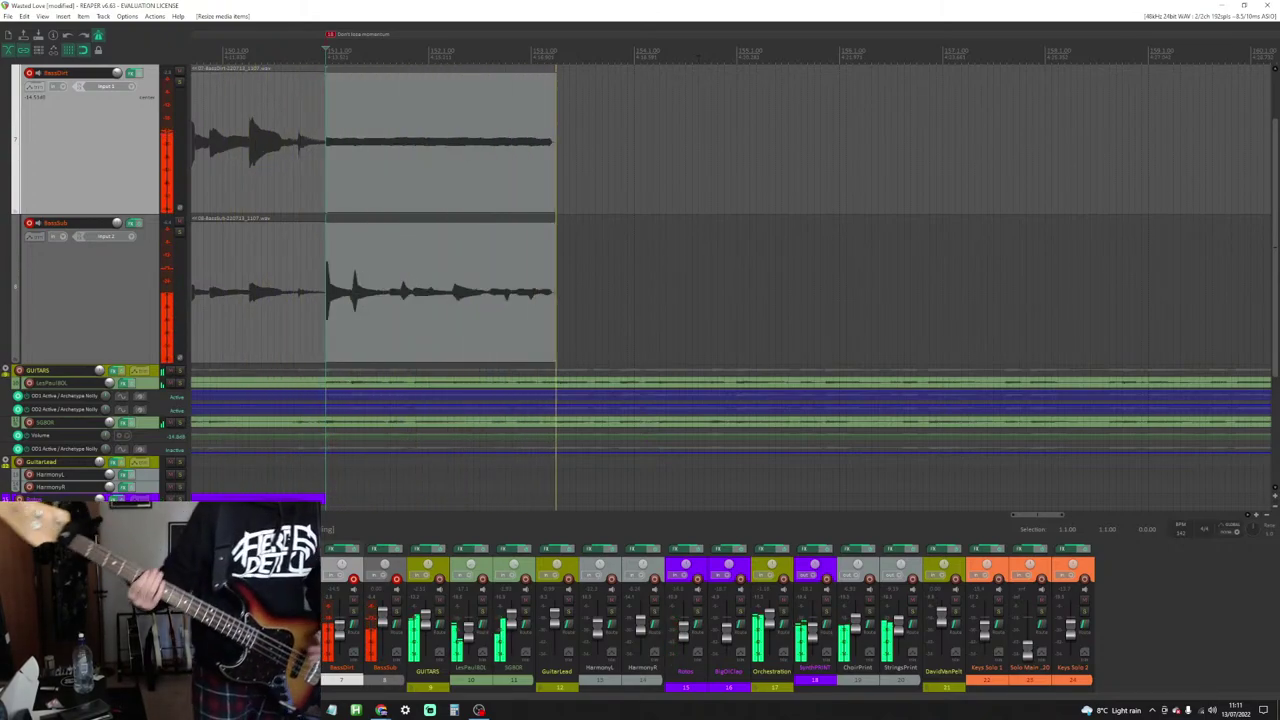
key("space")
key("Tab")
key("Return")
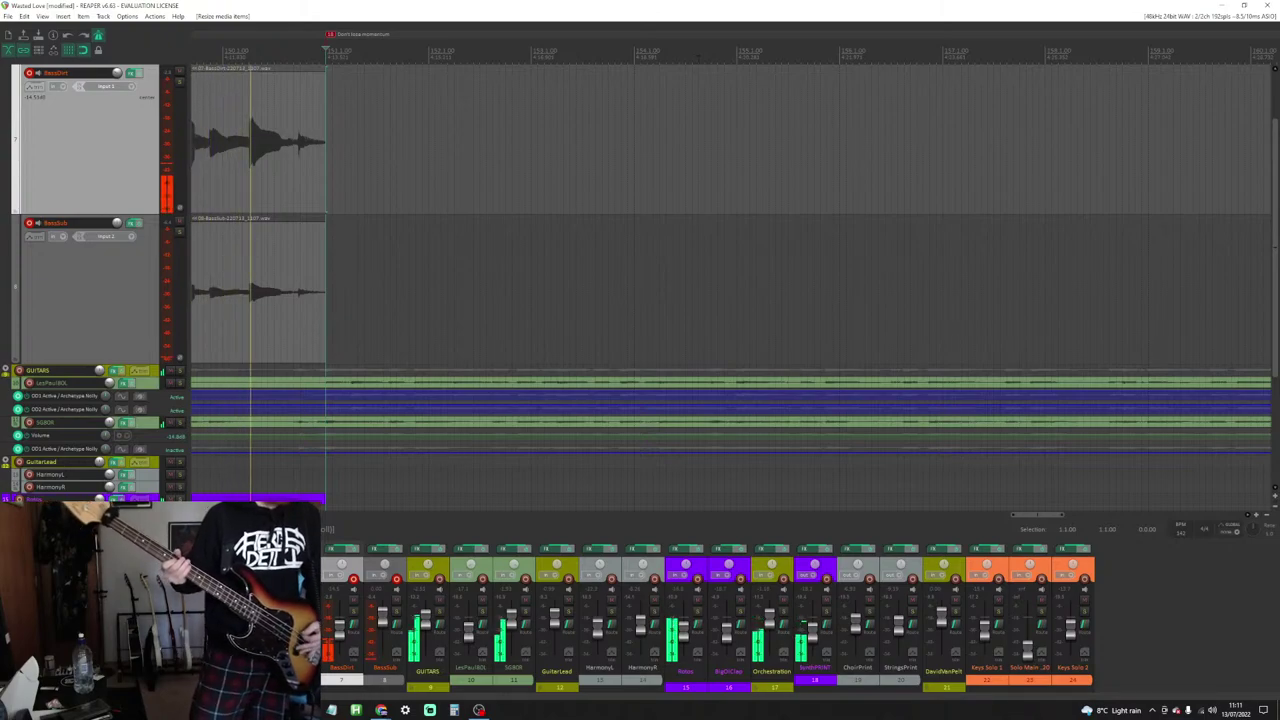
Step: Record and keep a bass take from the "Don't lose momentum" marker on both tracks, then trim its end to the marker at bar 167
key("ctrl+r")
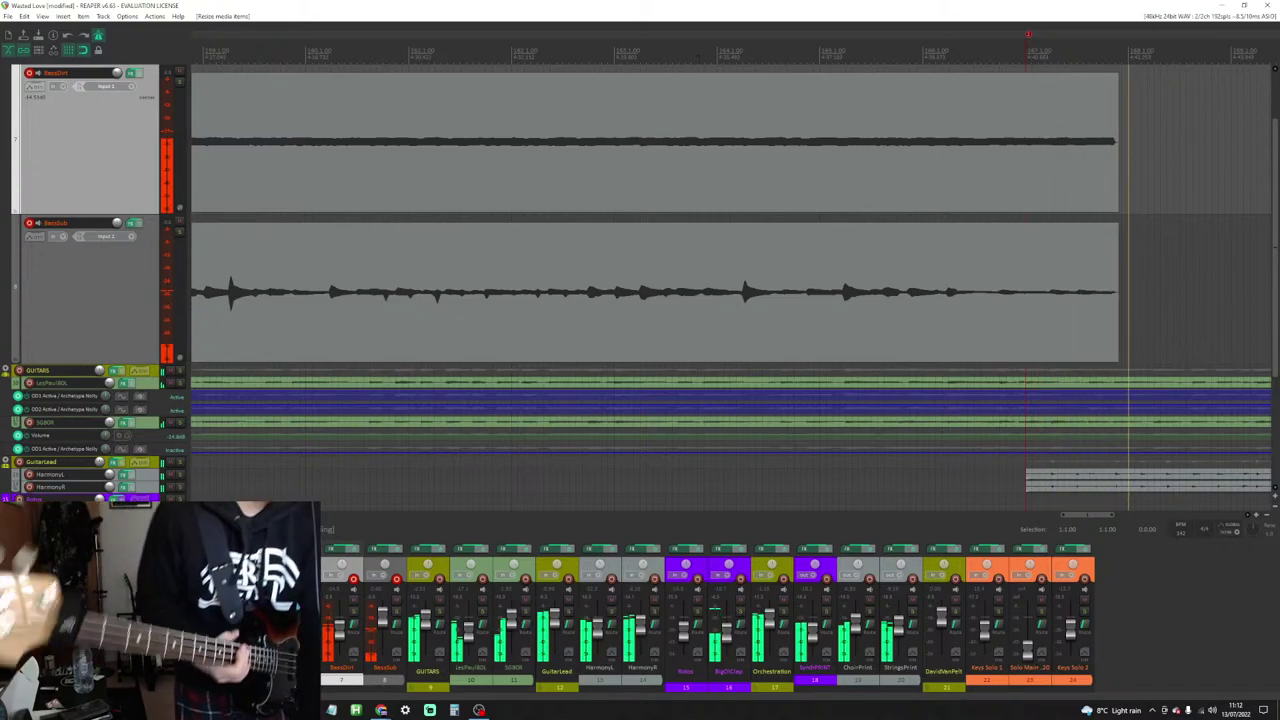
key("space")
key("space")
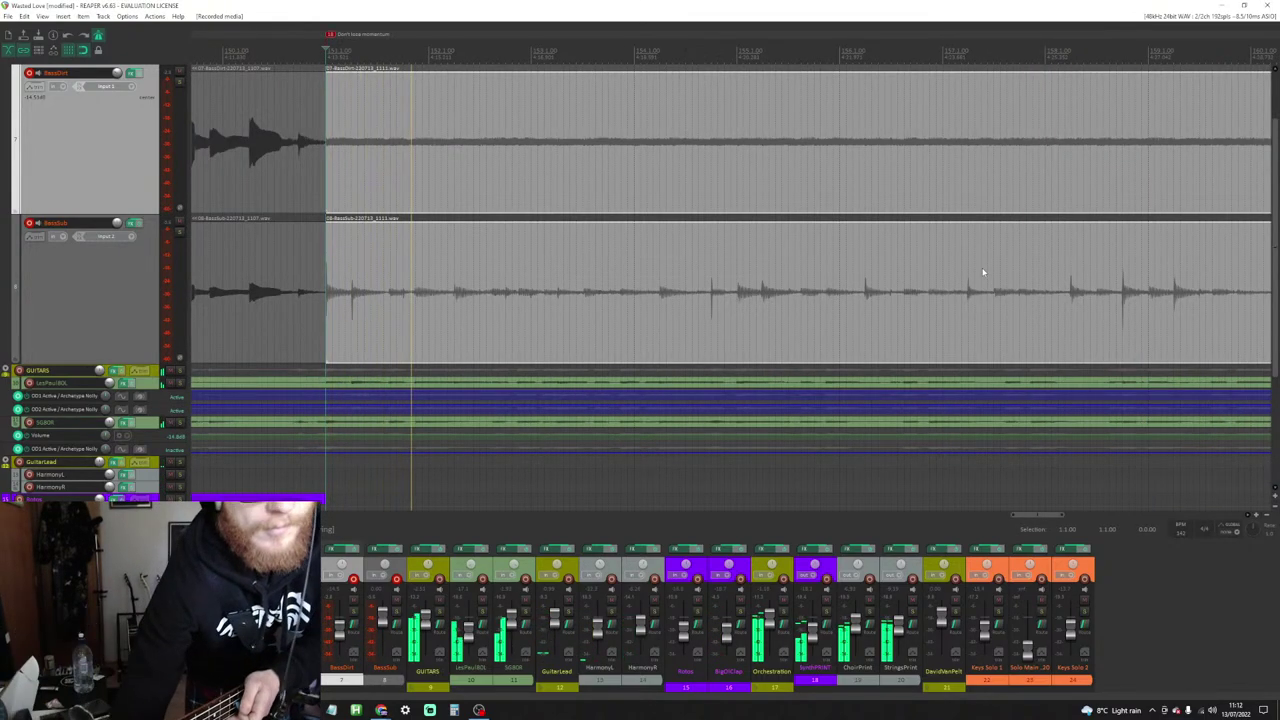
scroll(1010, 230, "left", 3)
scroll(1034, 188, "down", 3)
left_click_drag(1141, 141, 1120, 141)
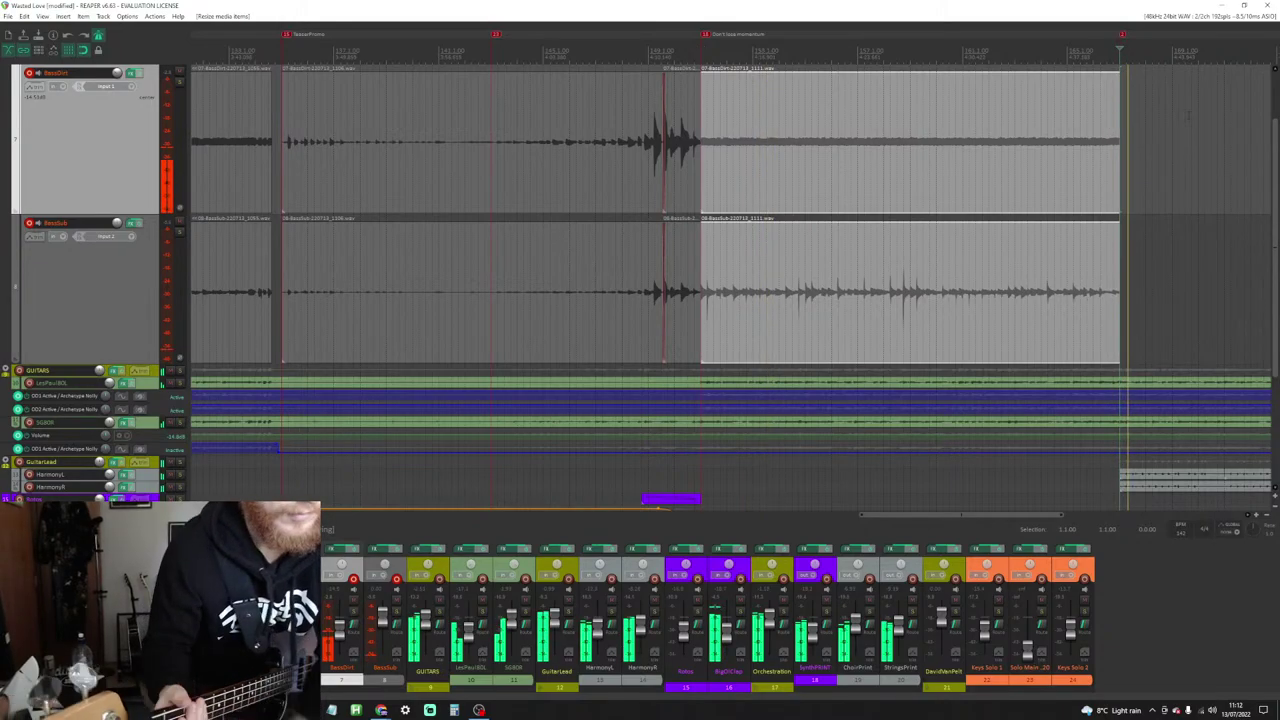
Step: Attempt several bass takes from the bar 167 marker on both tracks, discarding each recording
key("ctrl+r")
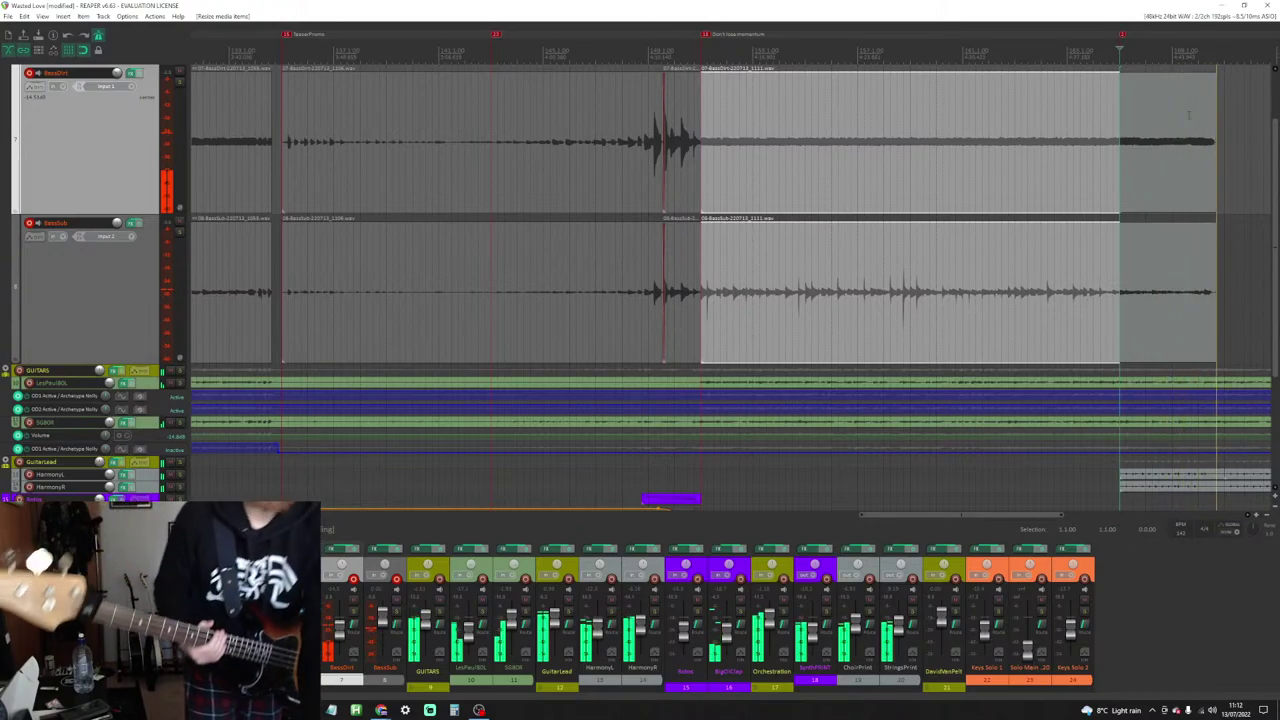
key("space")
key("Escape")
key("space")
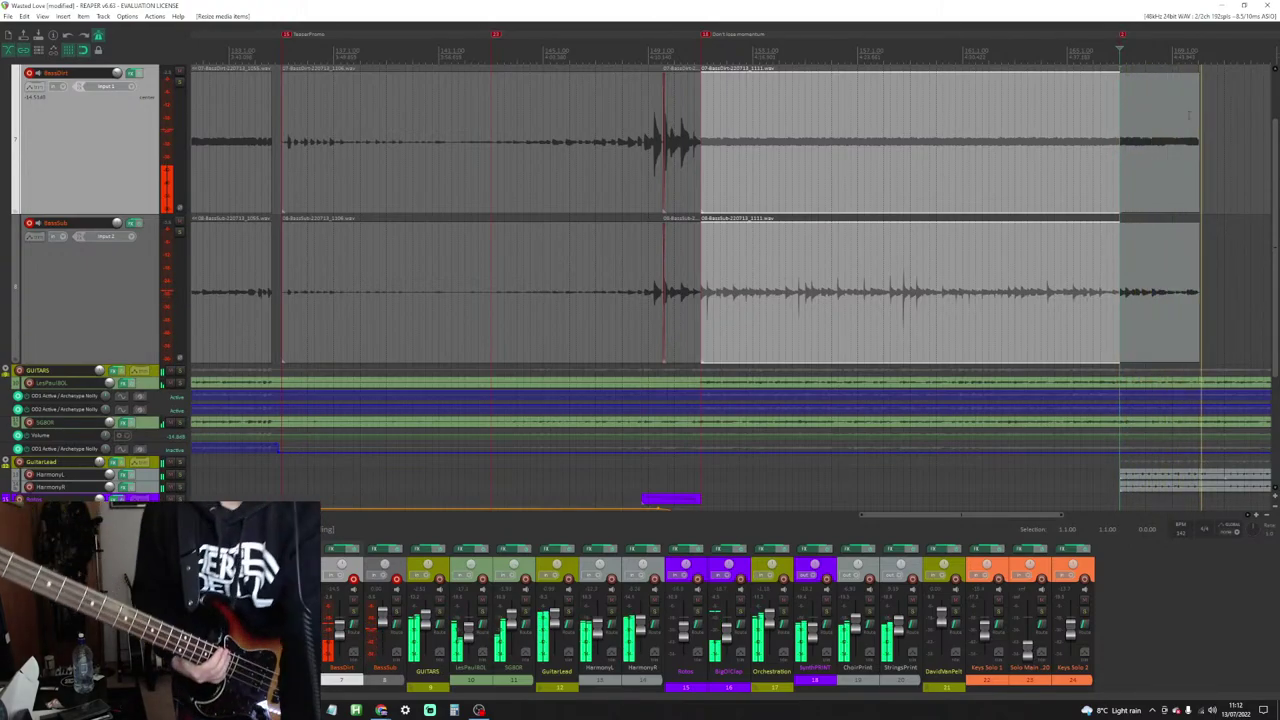
key("space")
key("Escape")
key("space")
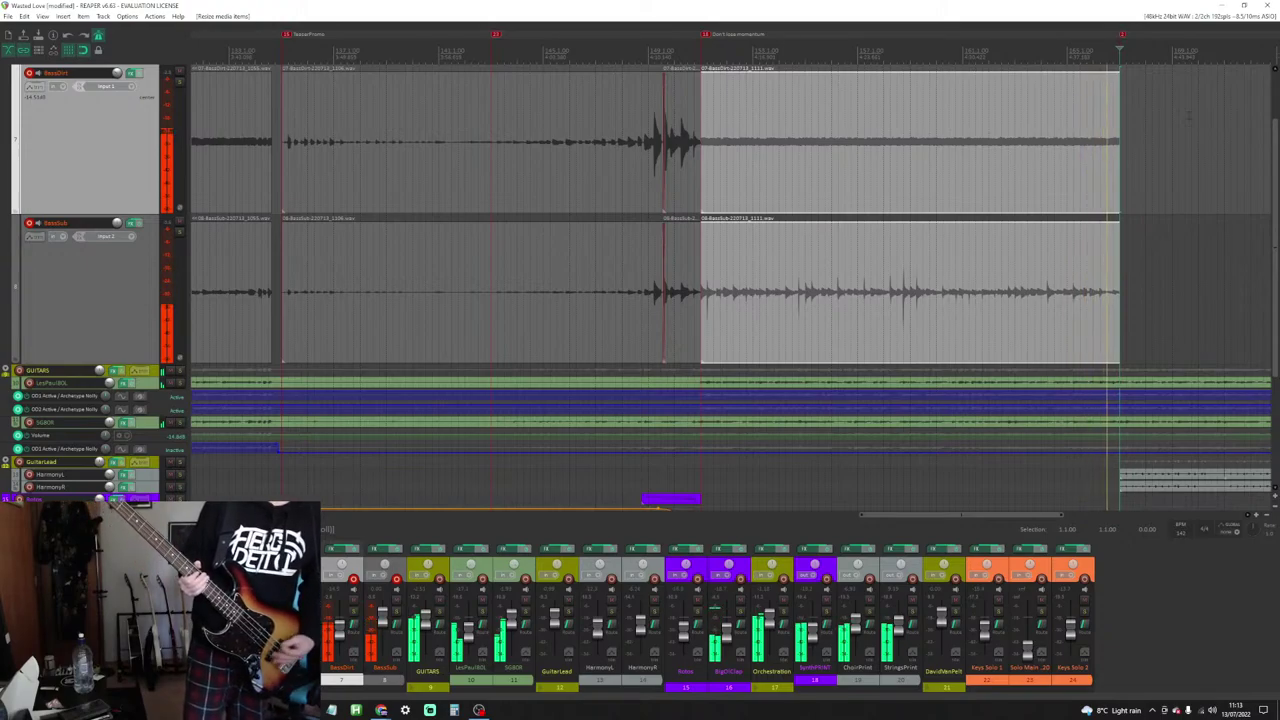
key("space")
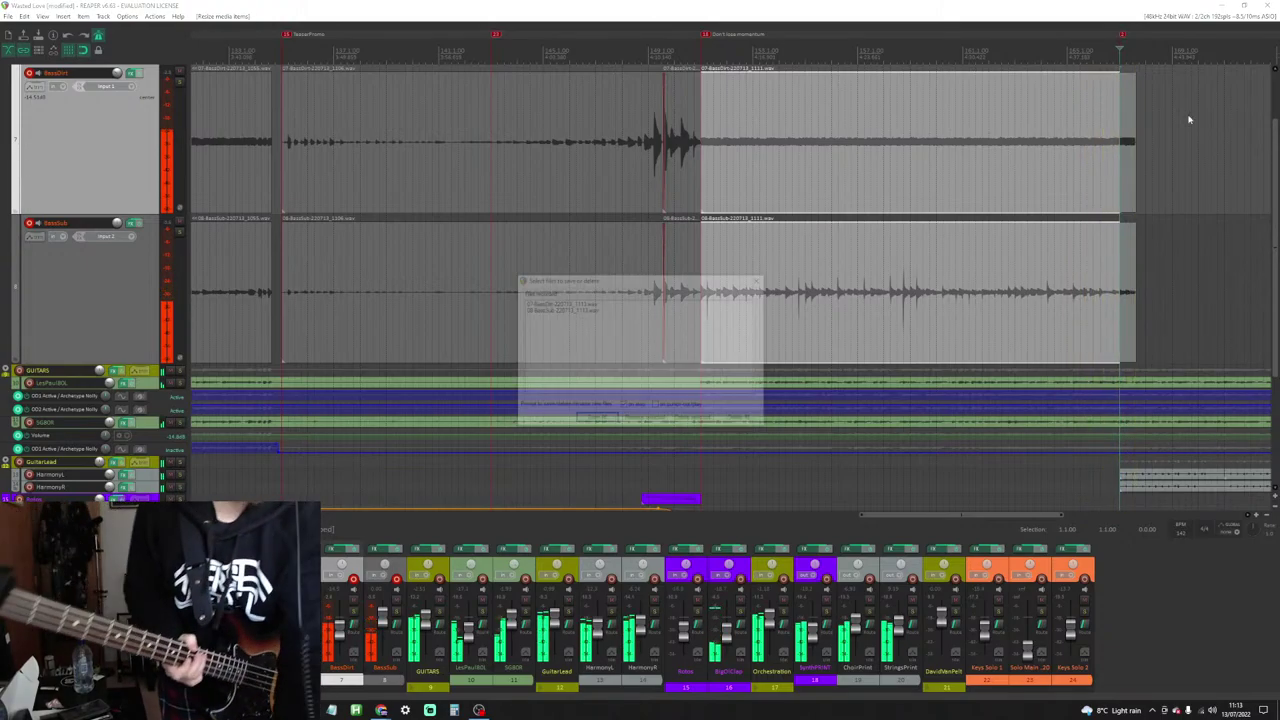
key("Escape")
key("space")
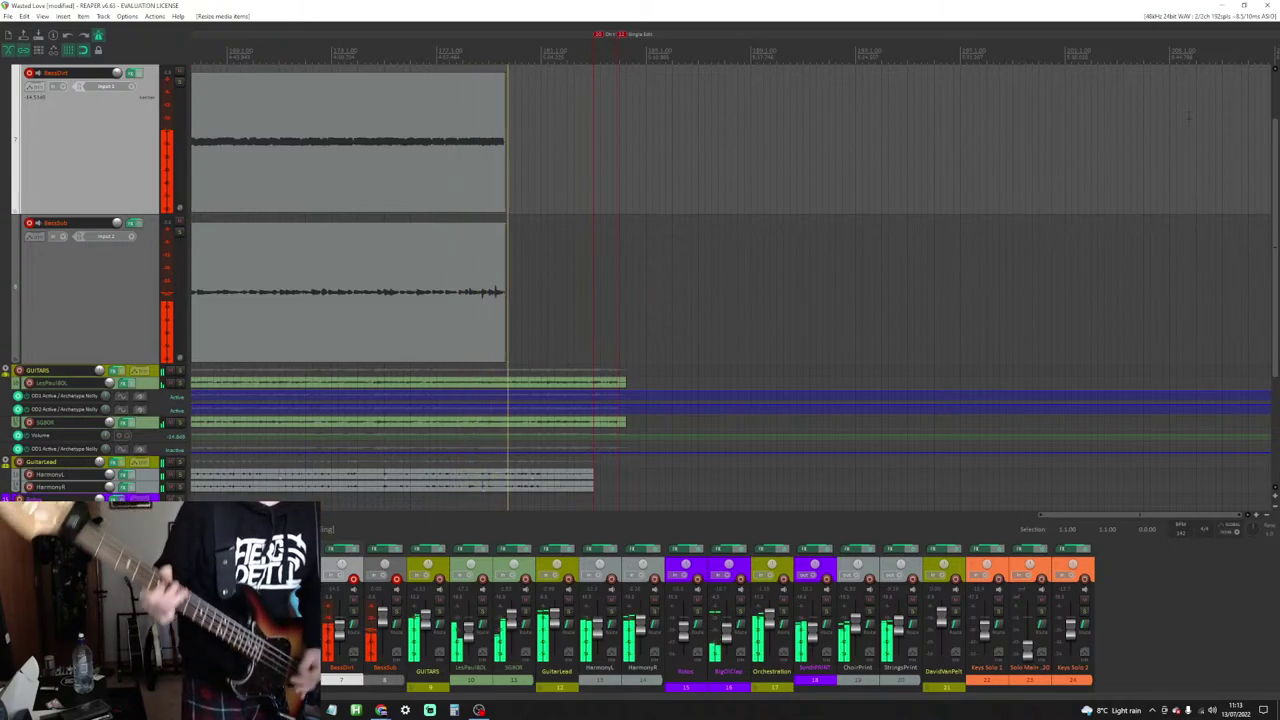
key("space")
key("Return")
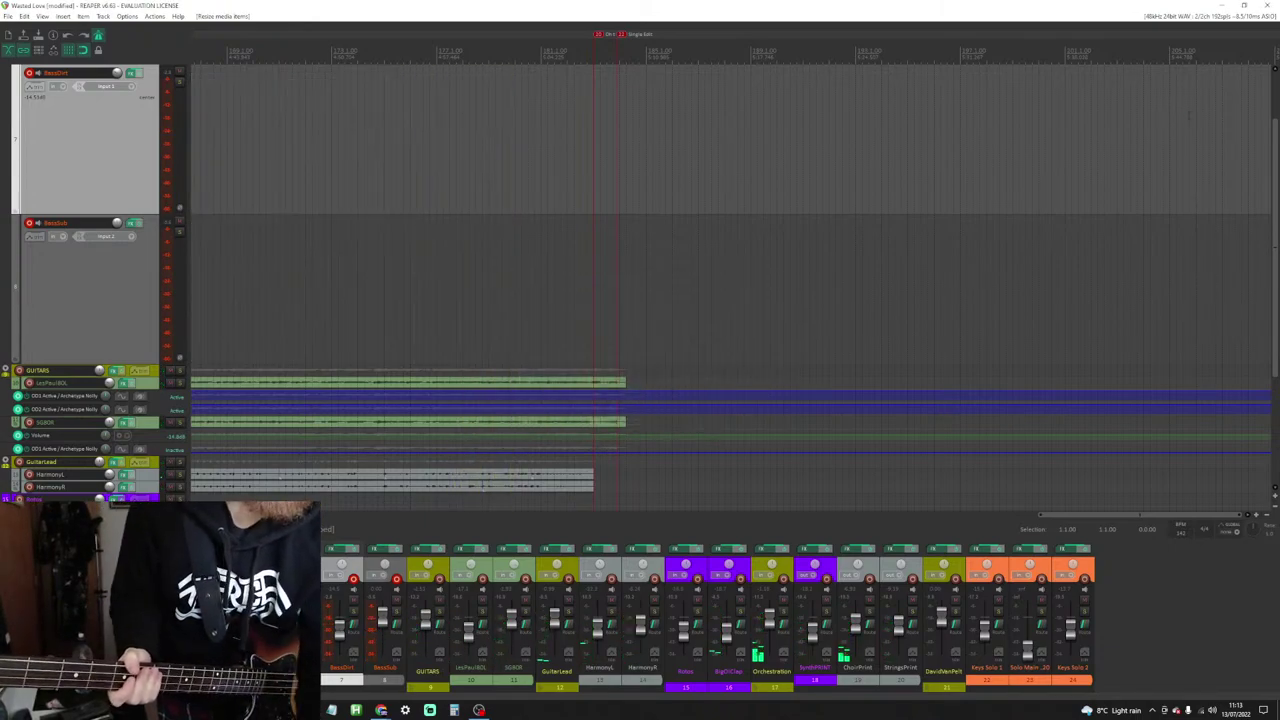
Step: Record and keep a full bass take from bar 167 on both tracks, then trim its end to the last marker of the song
key("ctrl+r")
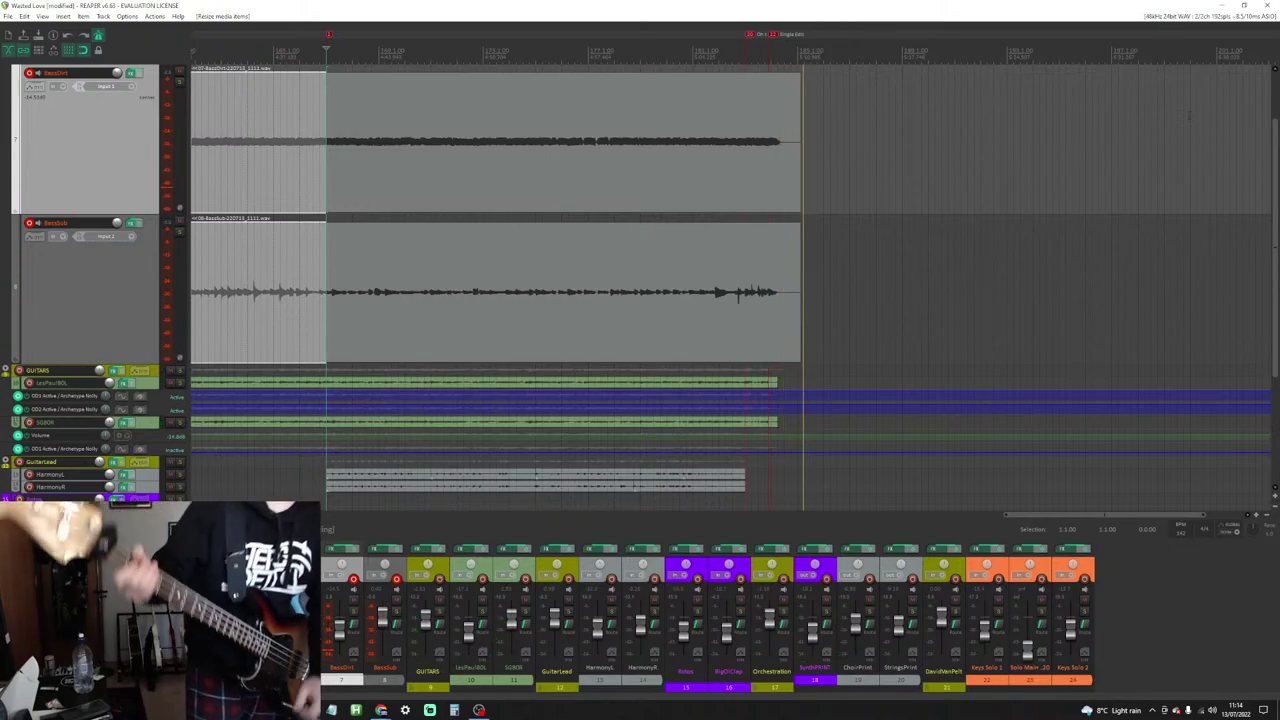
key("space")
key("space")
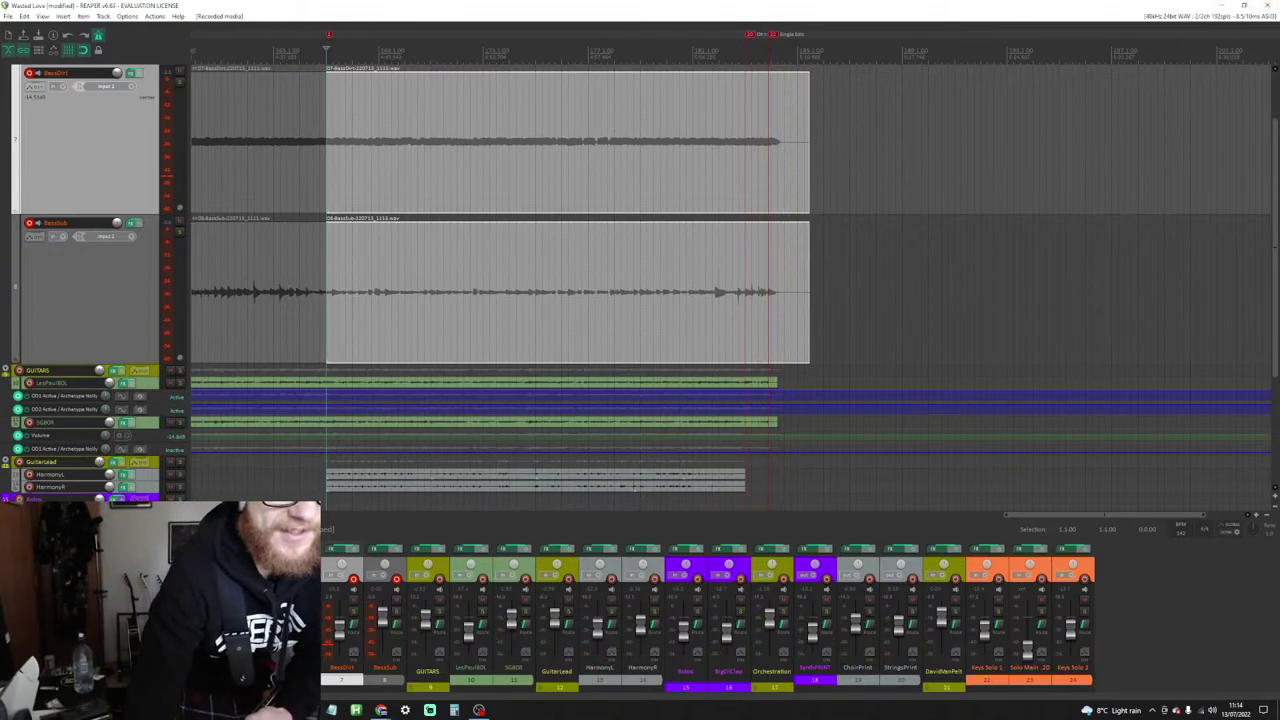
left_click_drag(809, 145, 768, 145)
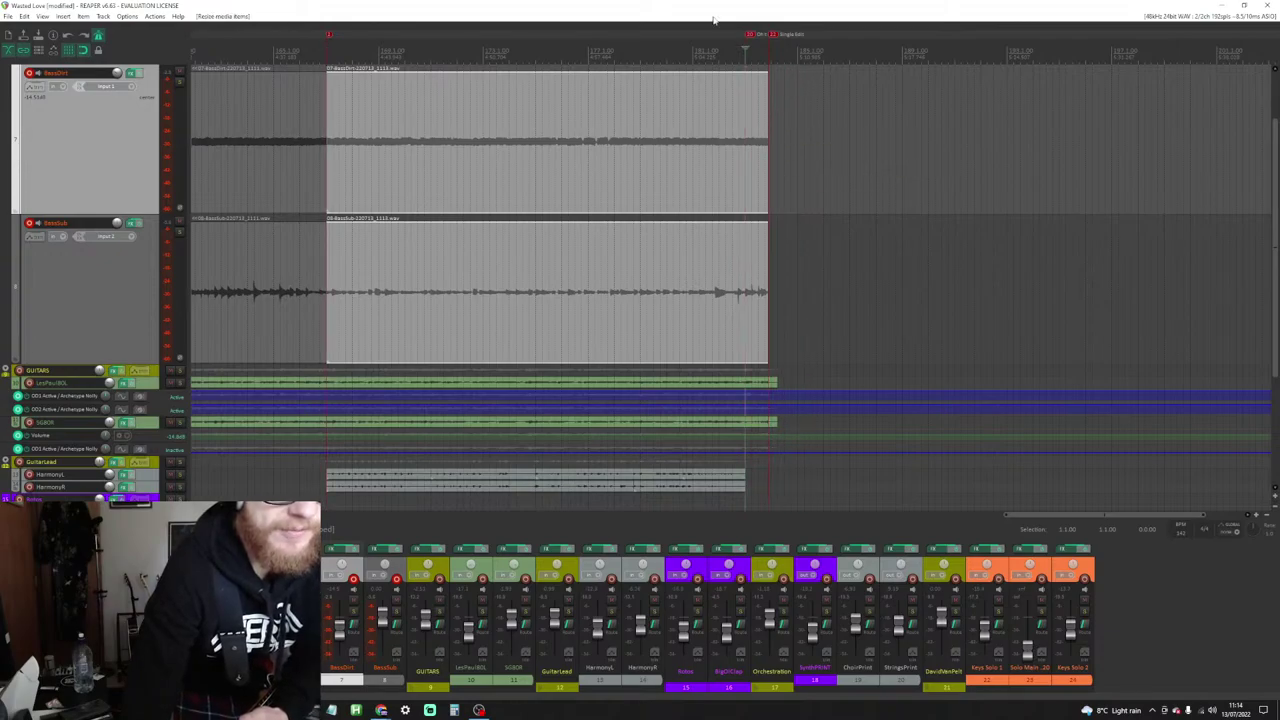
Step: Play back the song's ending from the marker before the last, then replay the closing guitar hit from the end of the bass recordings
key("space")
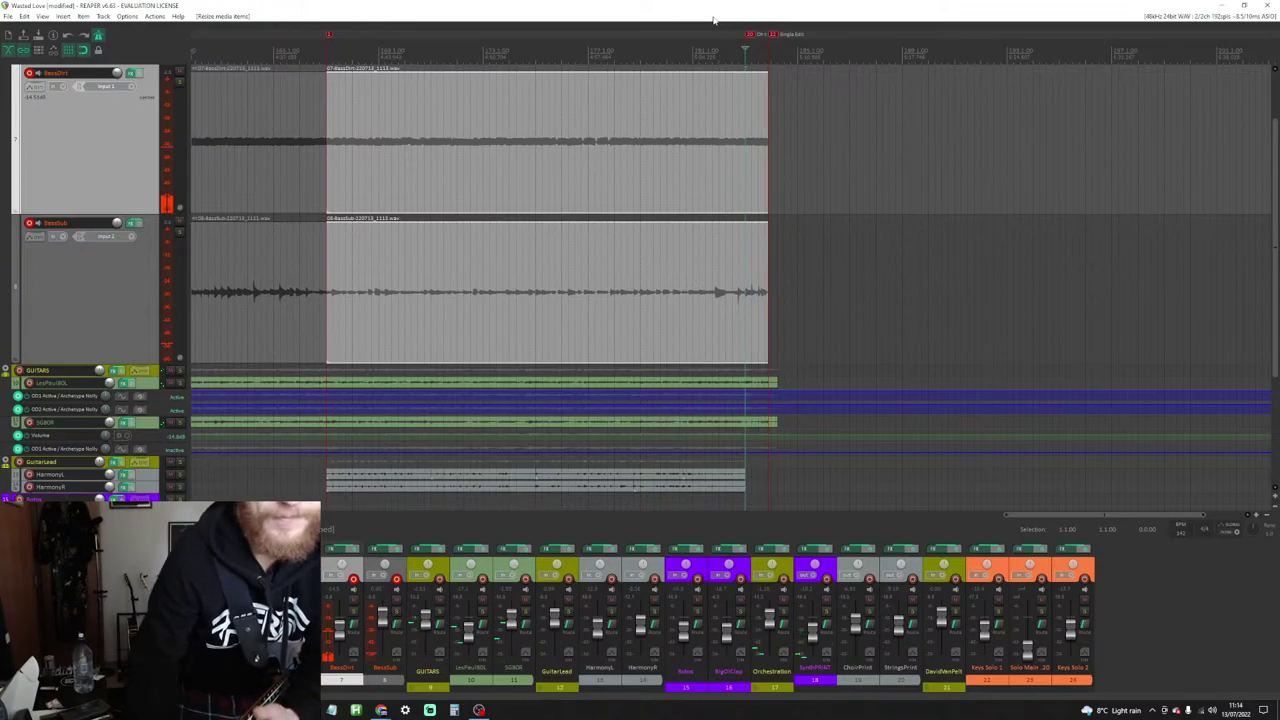
key("space")
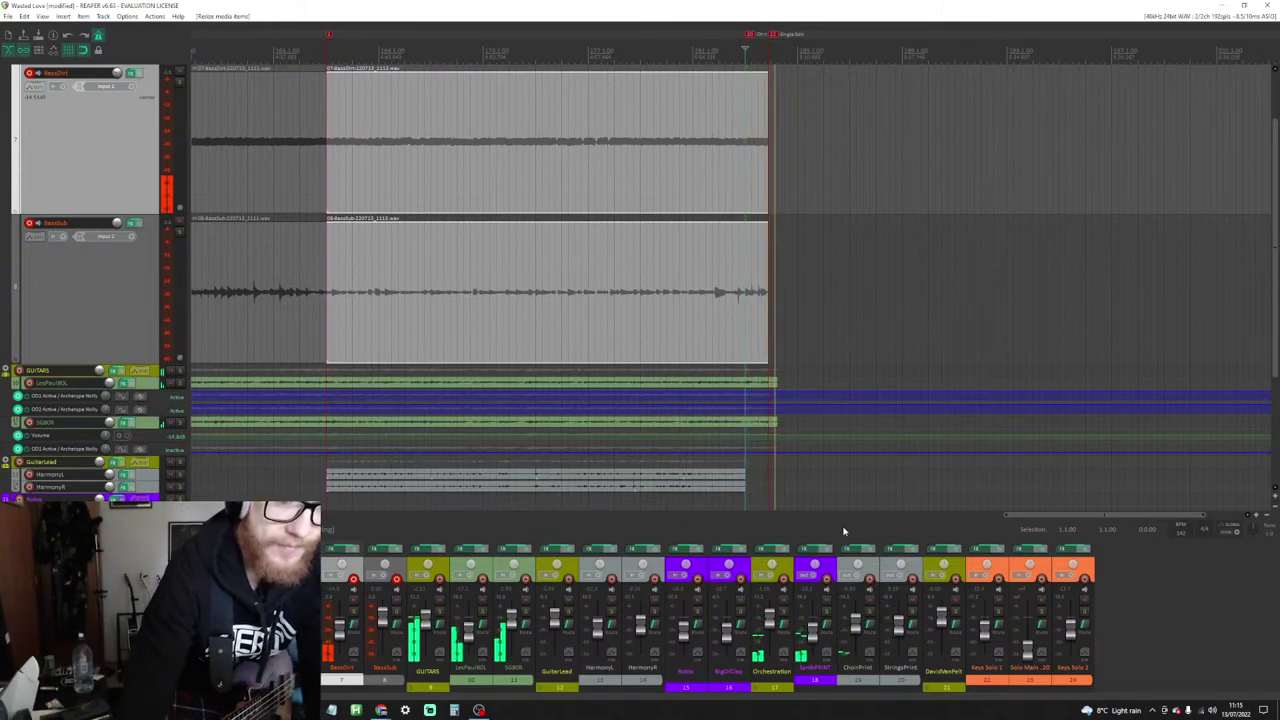
scroll(835, 470, "up", 2)
left_click(703, 419)
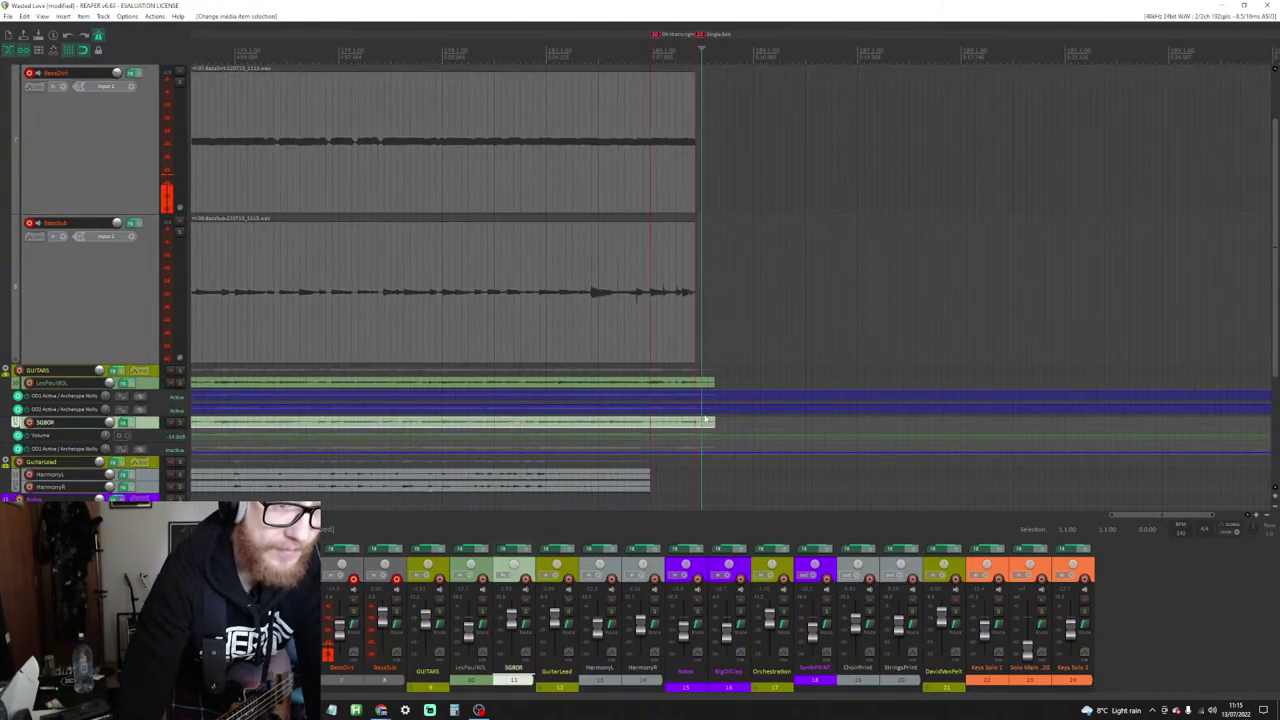
mouse_move(706, 390)
left_mouse_down()
mouse_move(740, 386)
mouse_move(713, 383)
left_mouse_up()
key("space")
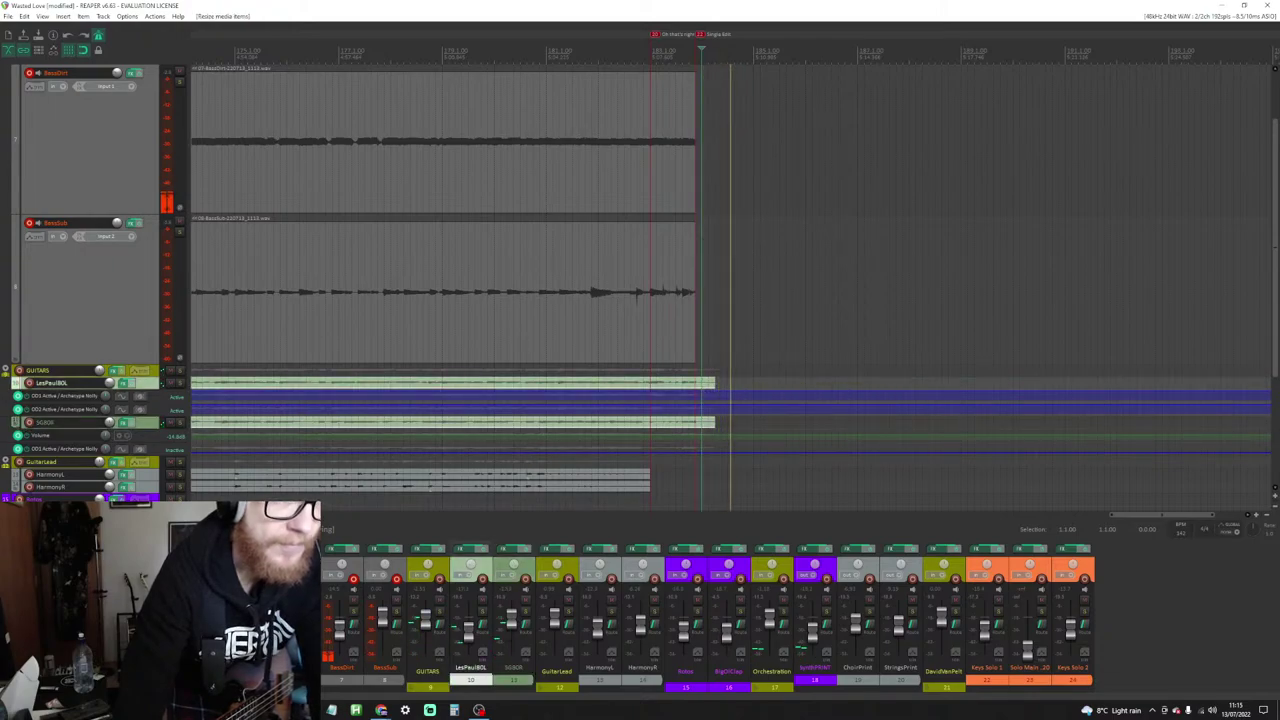
key("space")
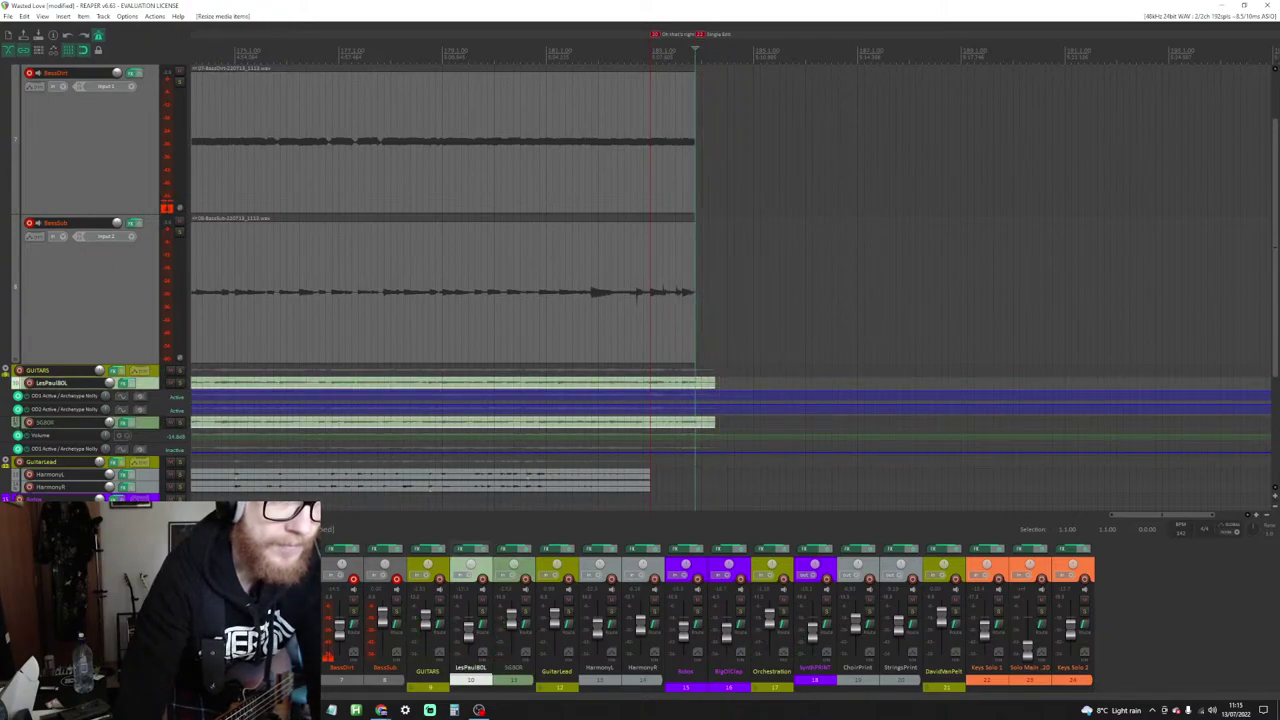
key("space")
key("space")
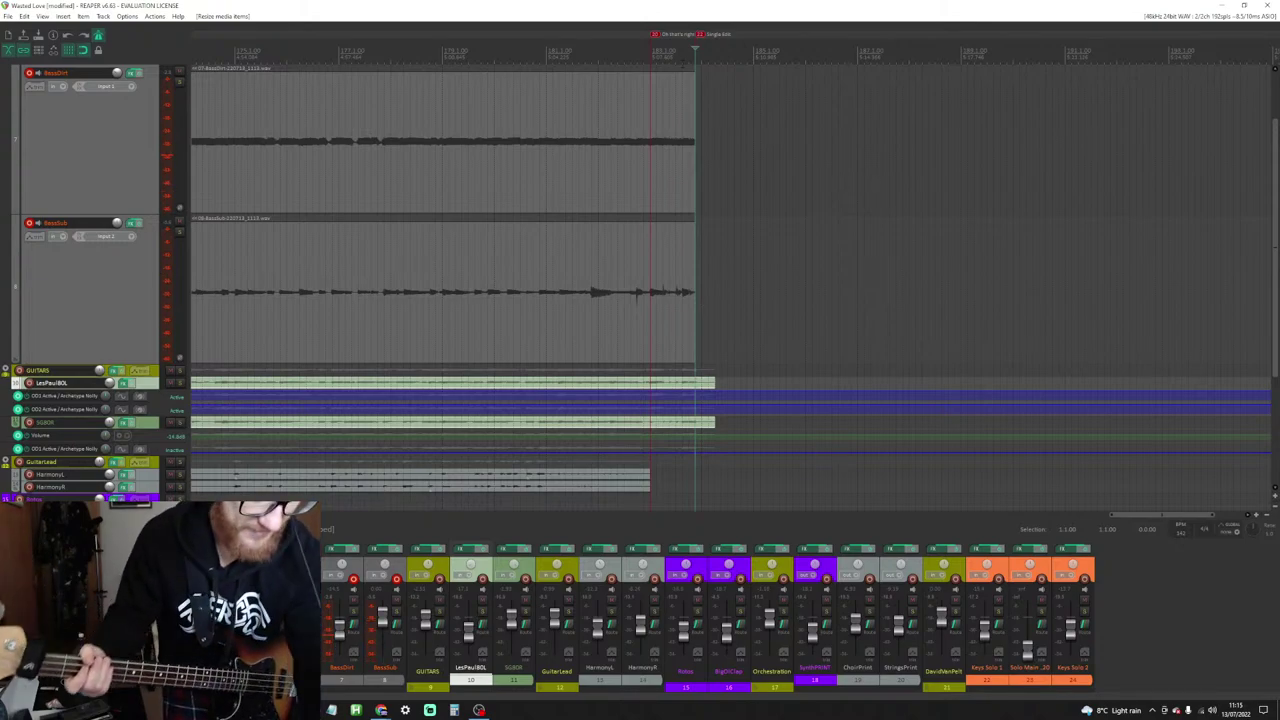
Step: Record and keep the closing bass note on both tracks from the end of the preceding take, then play it back
key("ctrl+r")
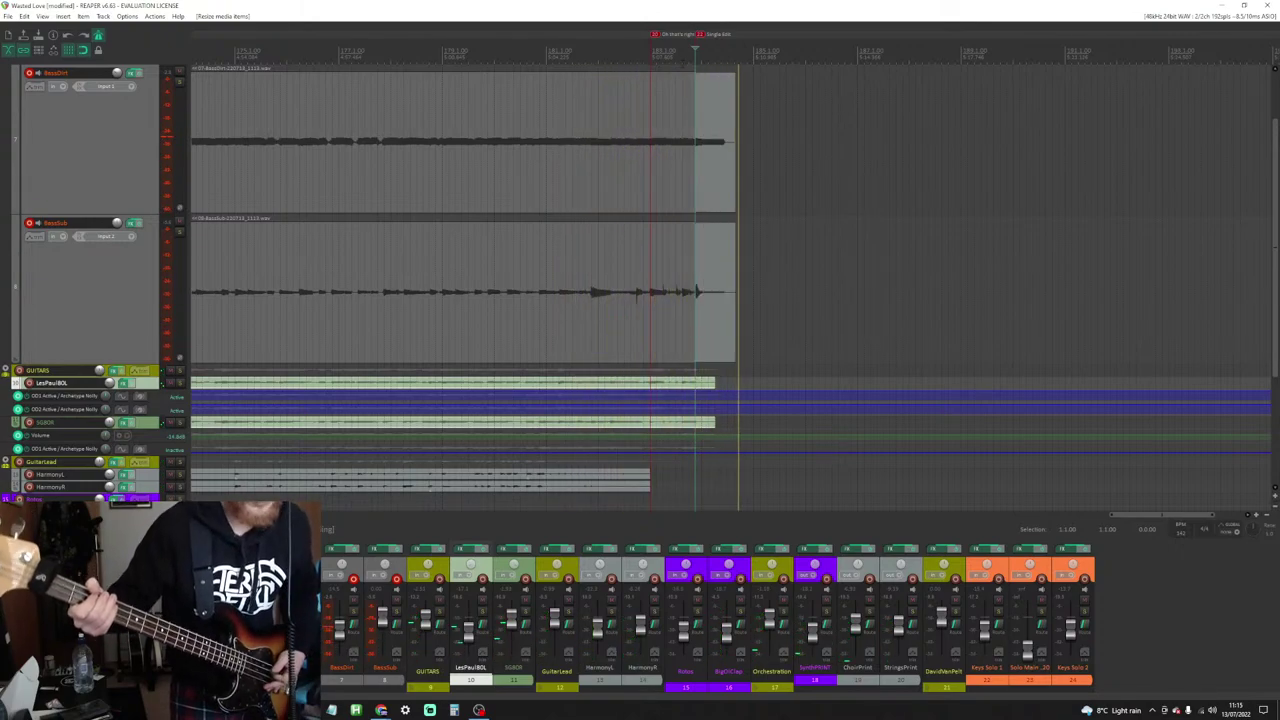
key("space")
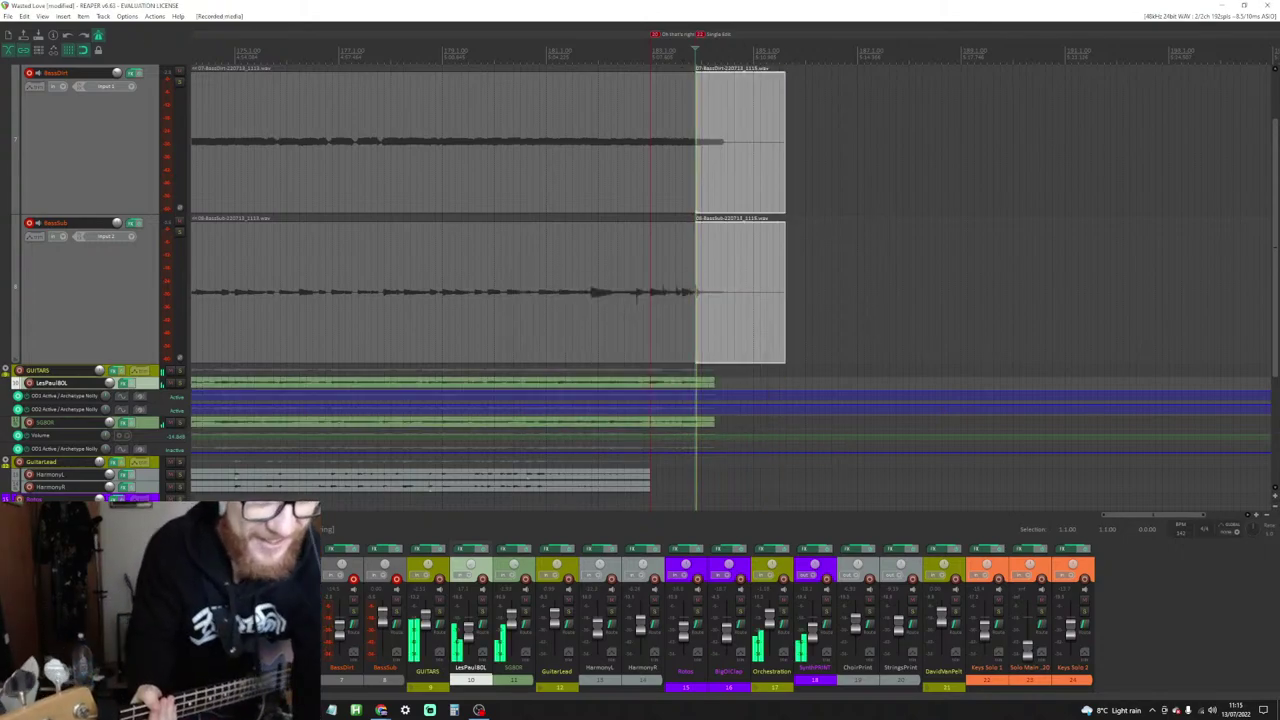
key("space")
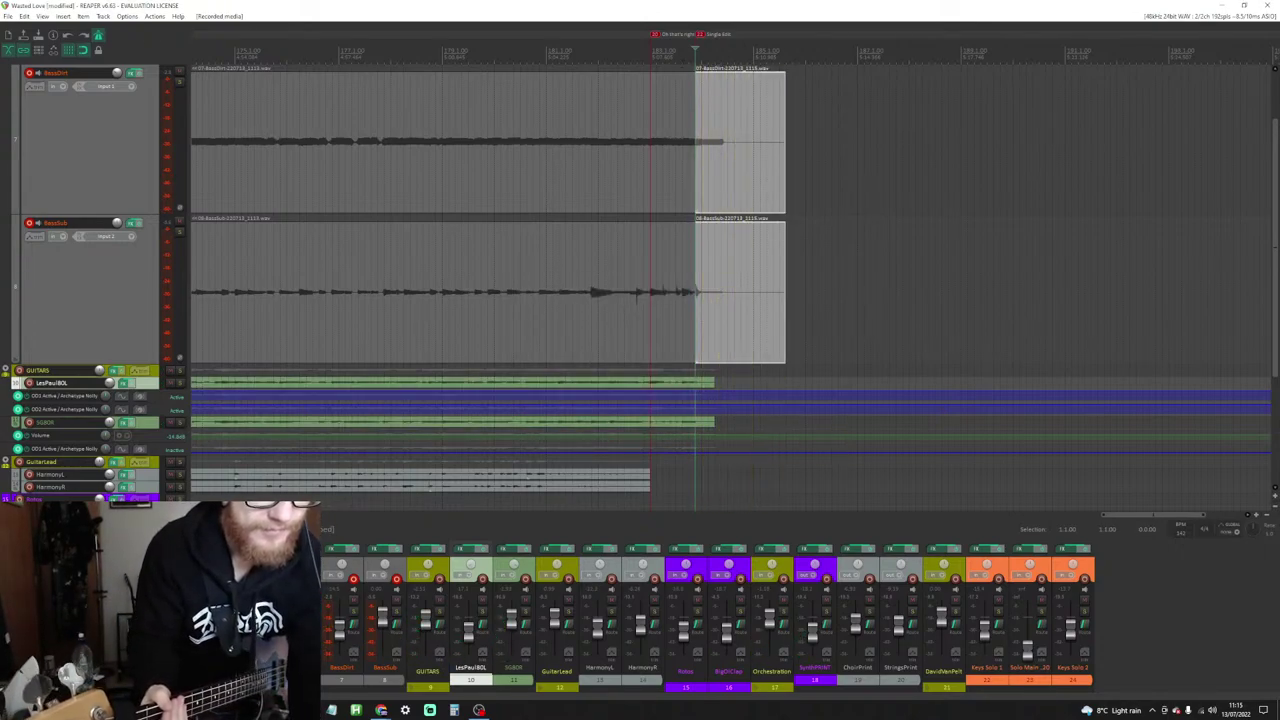
key("space")
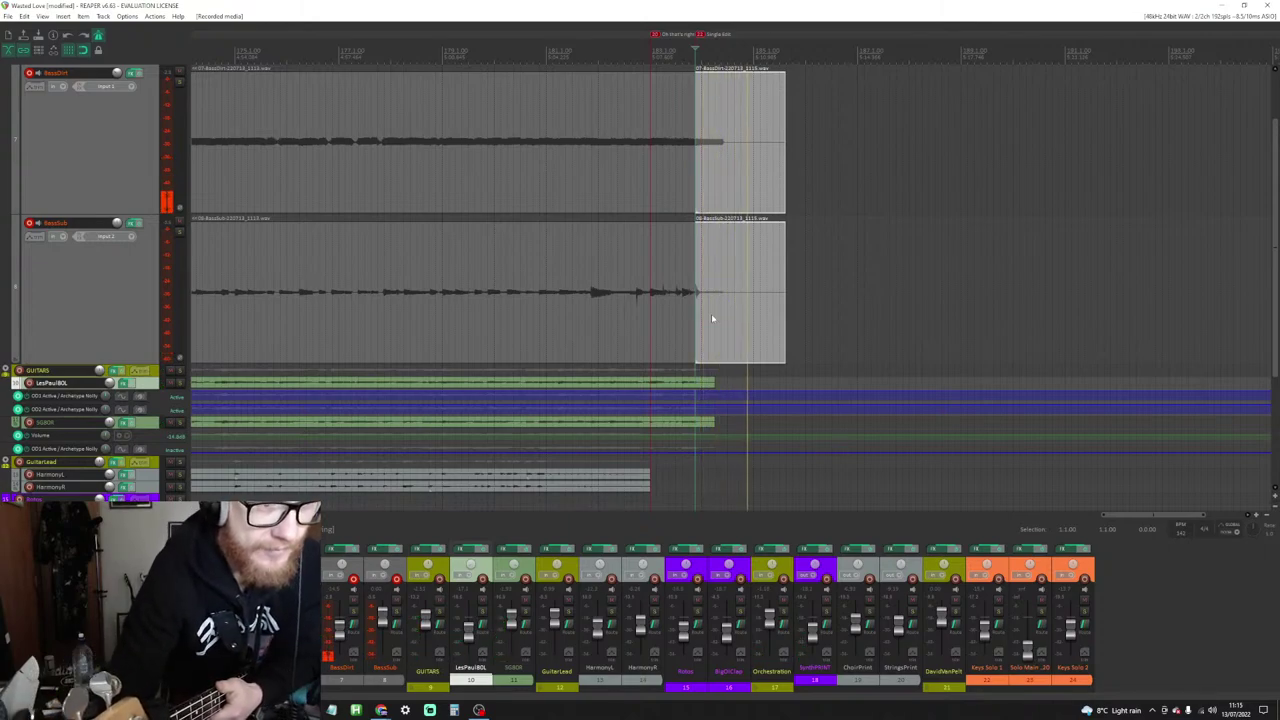
Step: Trim the closing bass note on both tracks to end together with the guitar recordings, checking it by playback
key("space")
left_click_drag(785, 322, 713, 322)
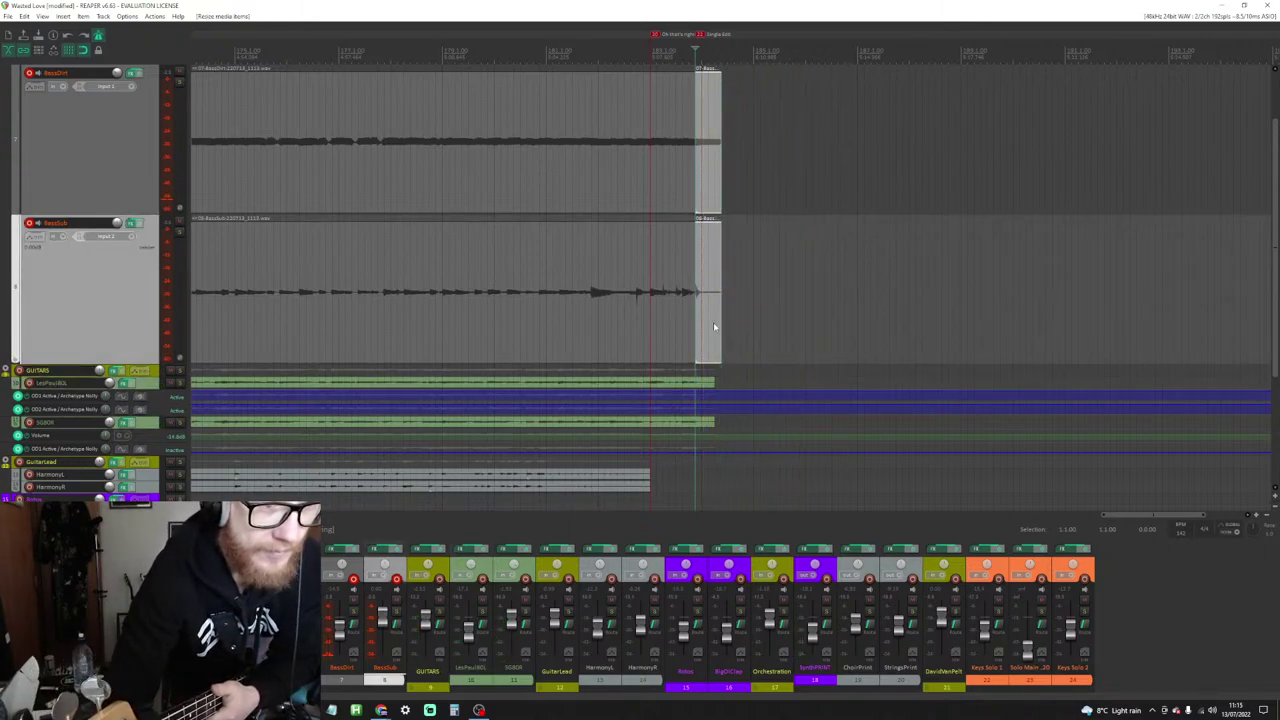
key("space")
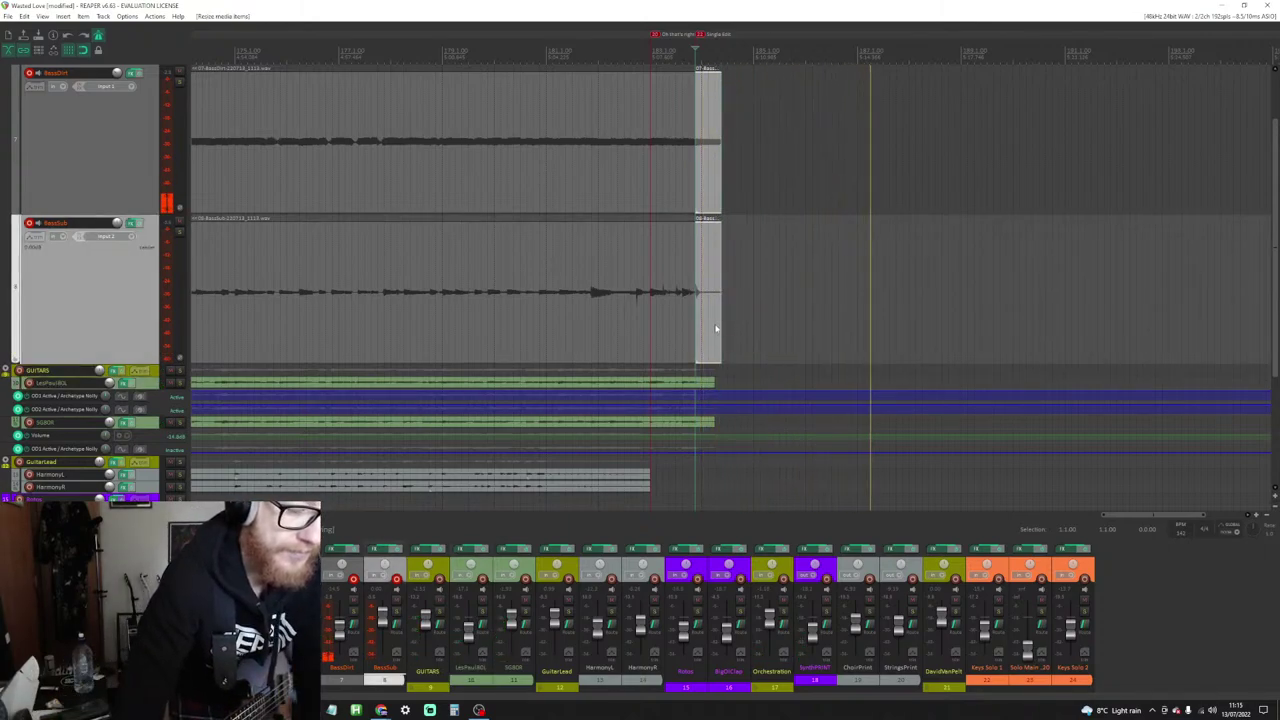
key("space")
left_click_drag(716, 328, 713, 326)
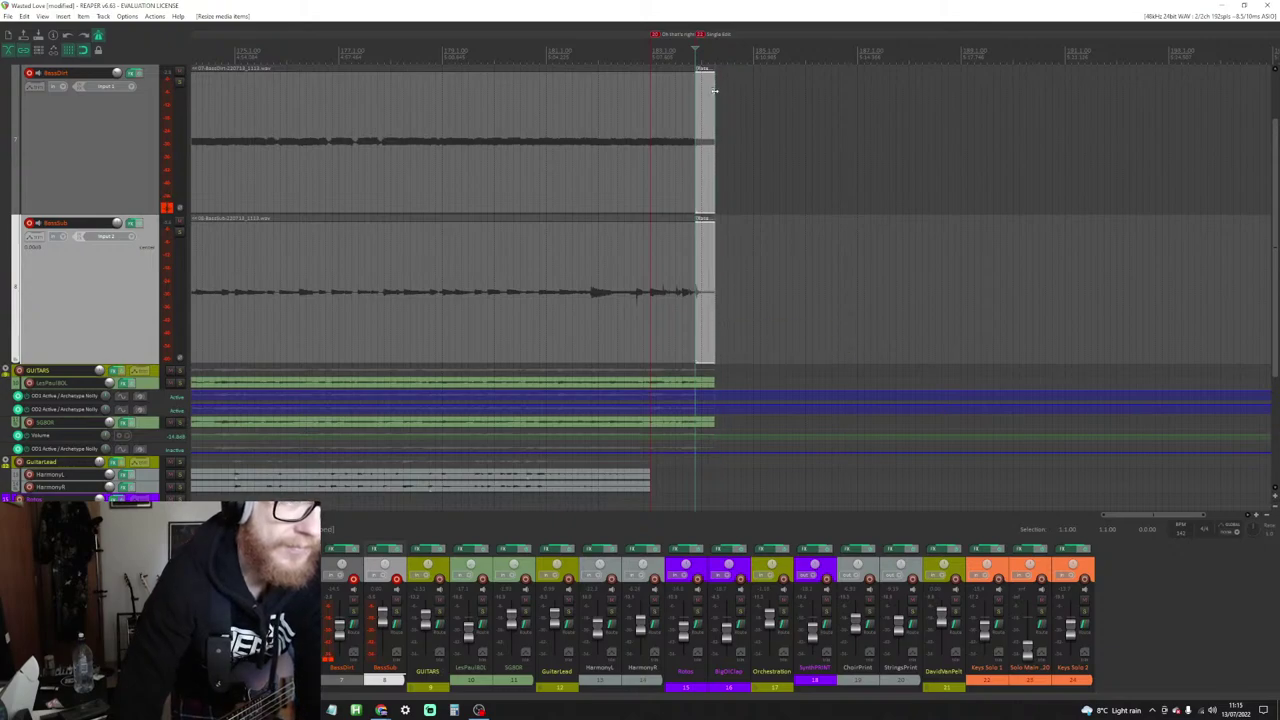
key("space")
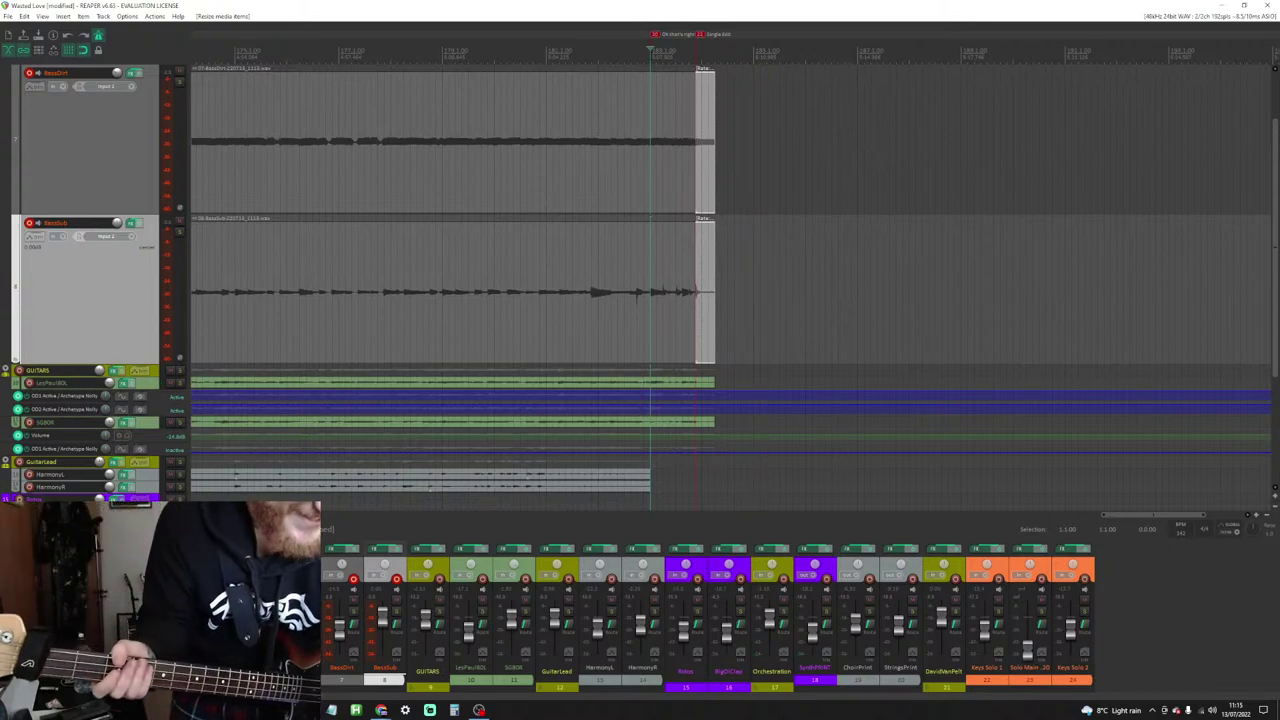
Step: Play back the song's ending from the marker before the last, then again from the start of the final harmony guitar section
key("space")
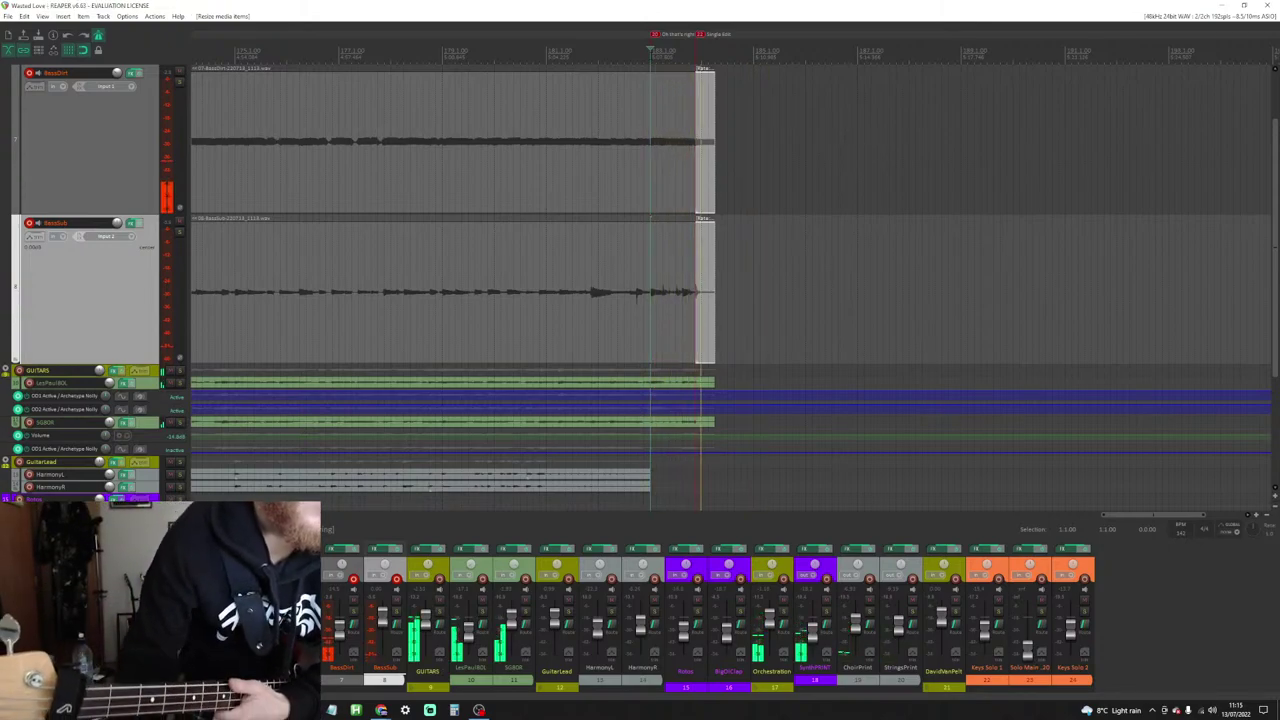
scroll(560, 174, "down", 4)
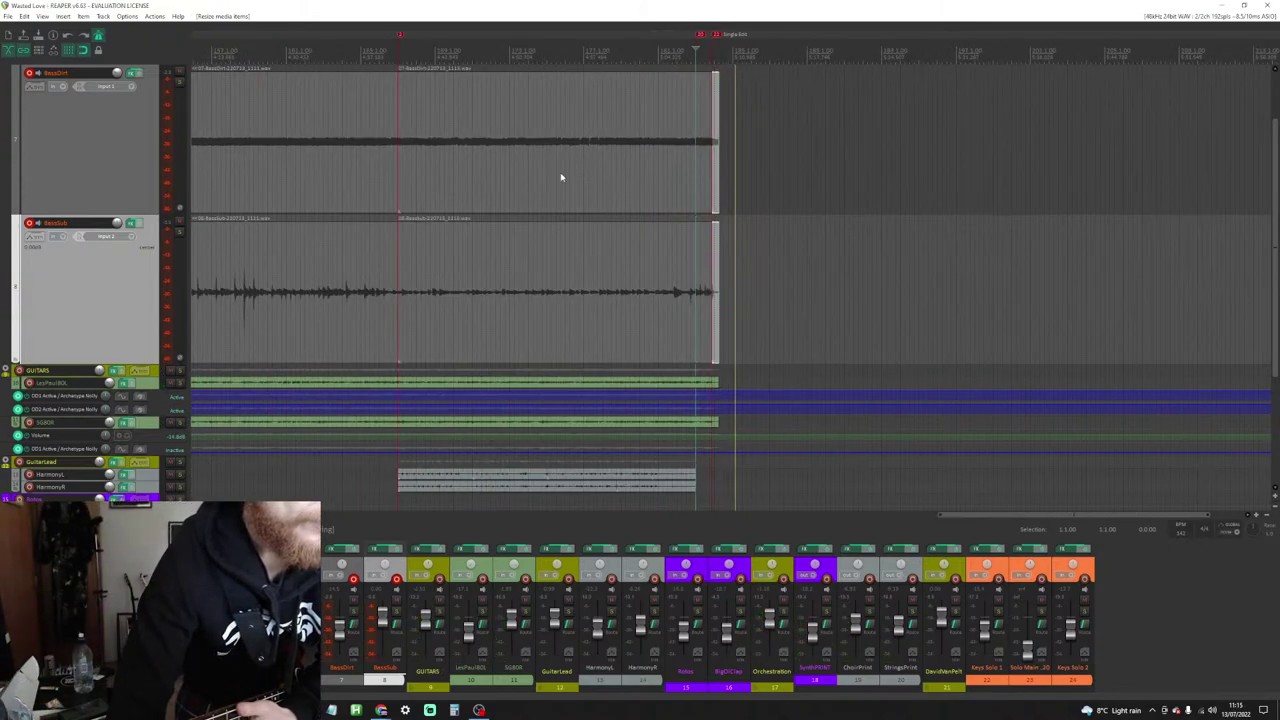
key("space")
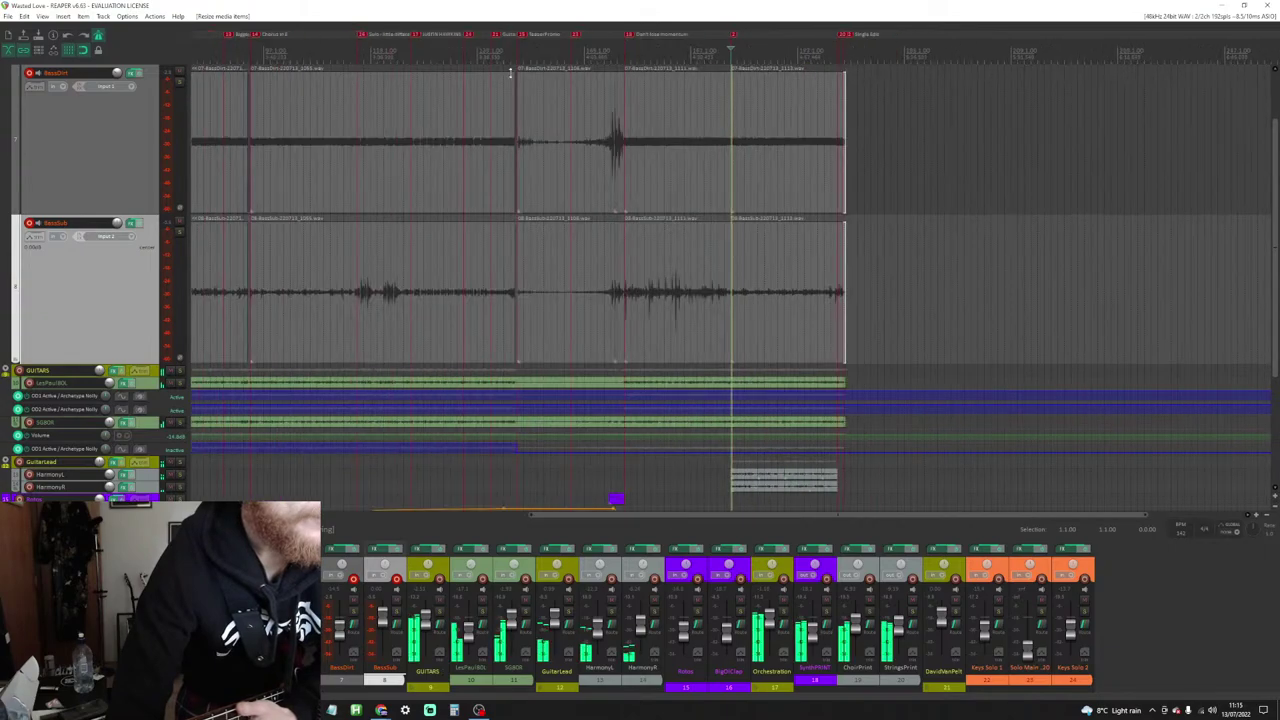
scroll(594, 126, "down", 4)
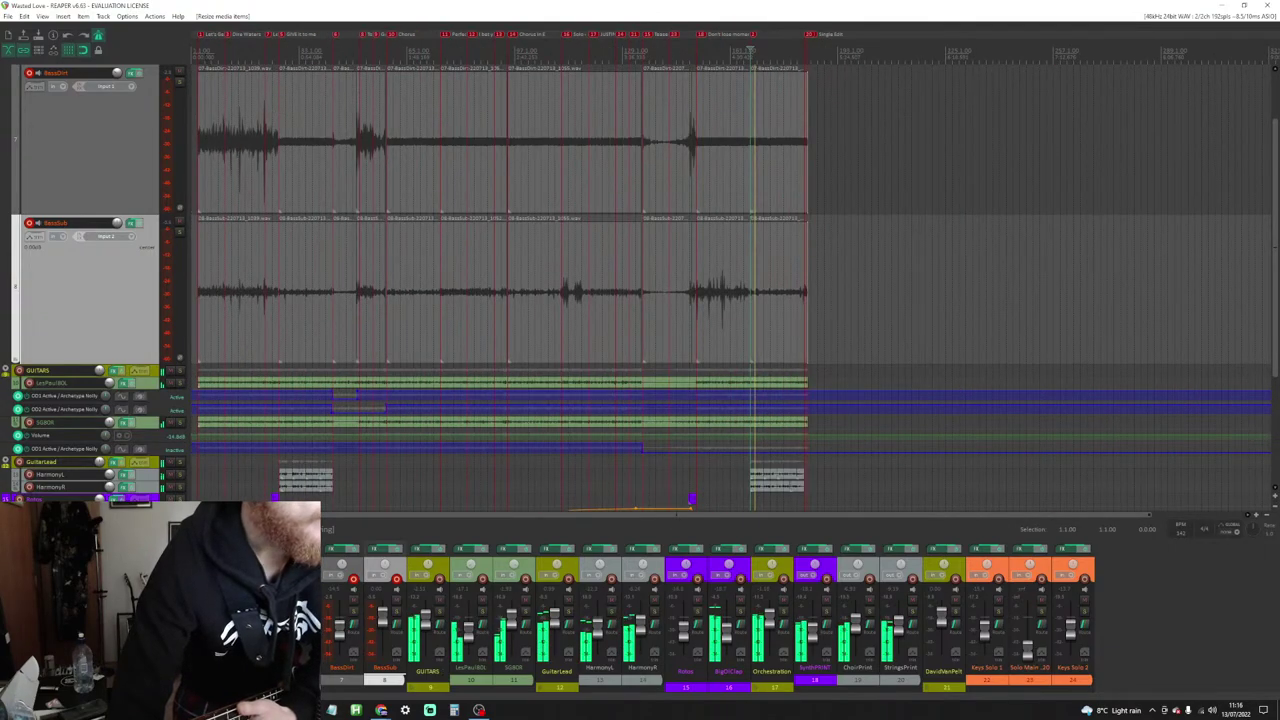
Step: Play the whole song from its beginning and disarm recording on the BassDirt and BassSub tracks
scroll(416, 189, "down", 3)
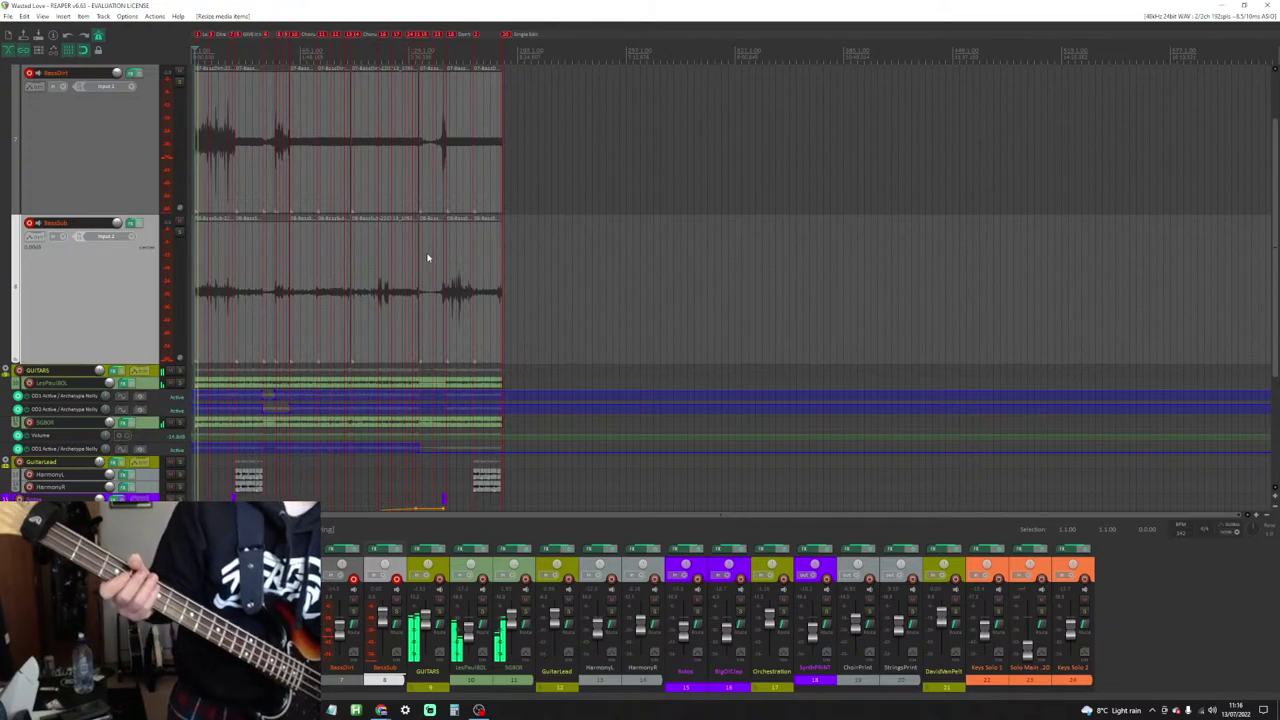
left_click(30, 73)
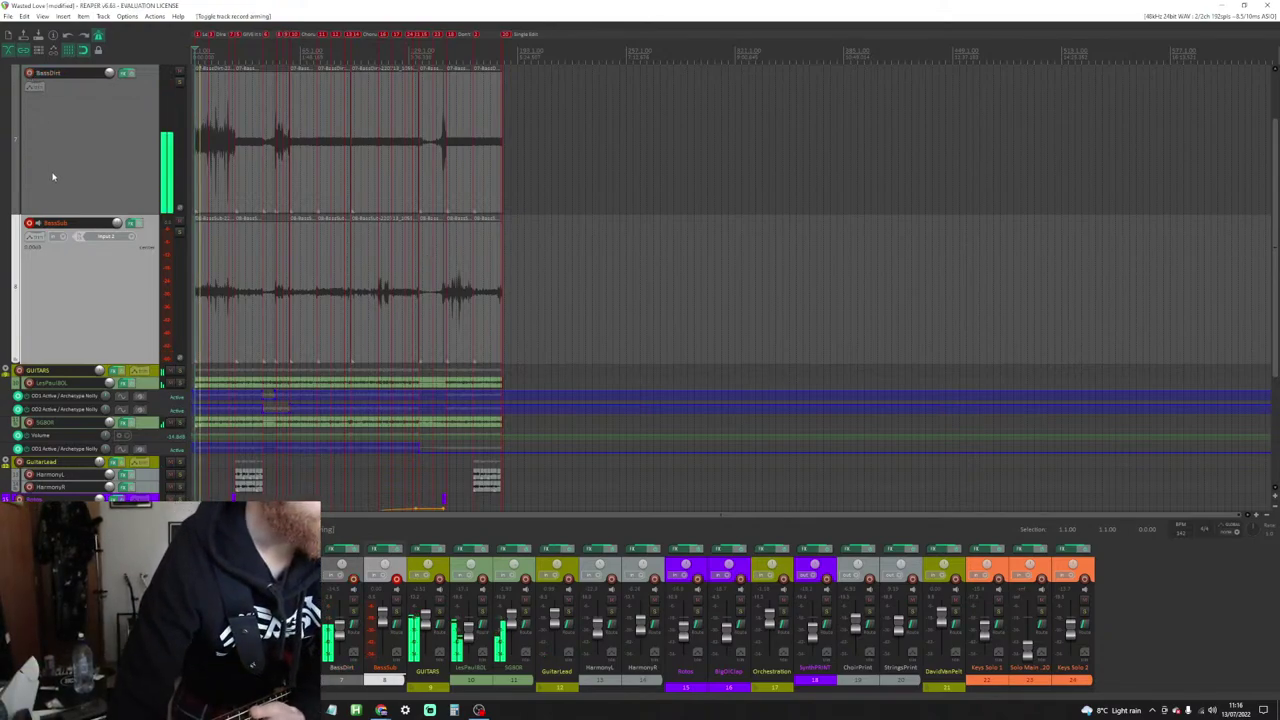
left_click(30, 222)
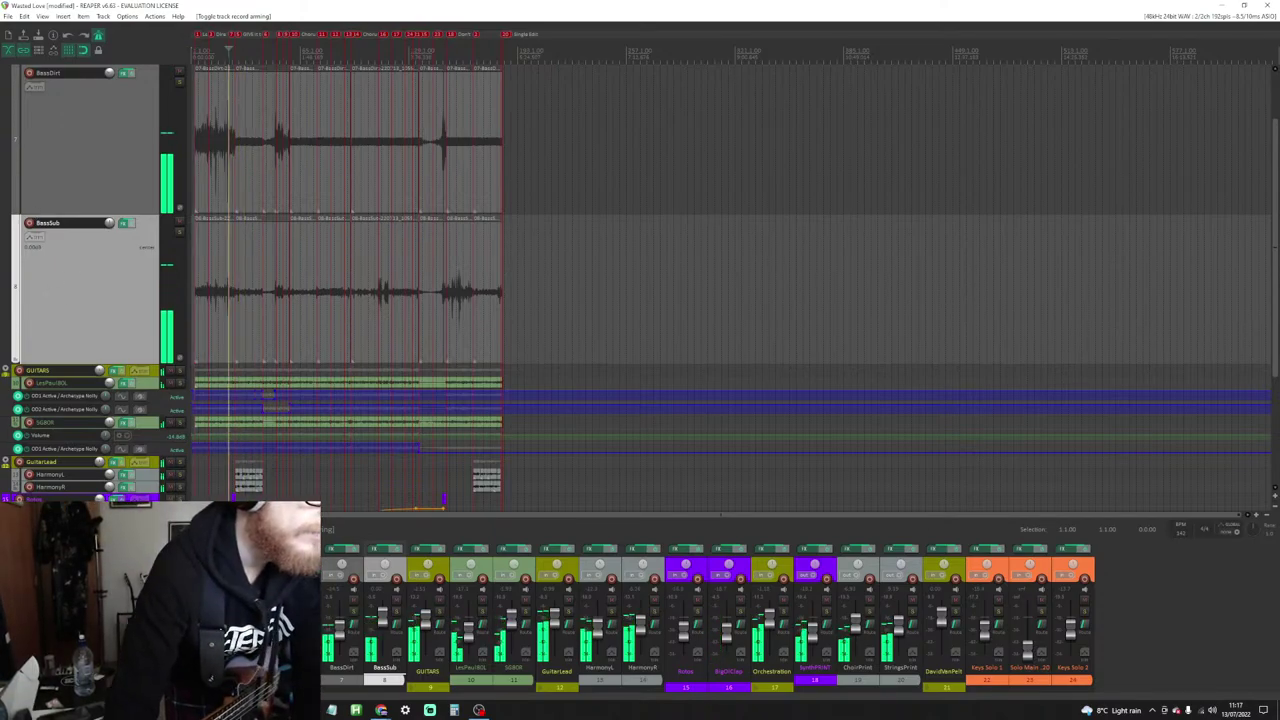
Step: Extend the start of the second bass takes on both tracks back to about midway between the third and fourth markers, then play the join
scroll(284, 117, "up", 6)
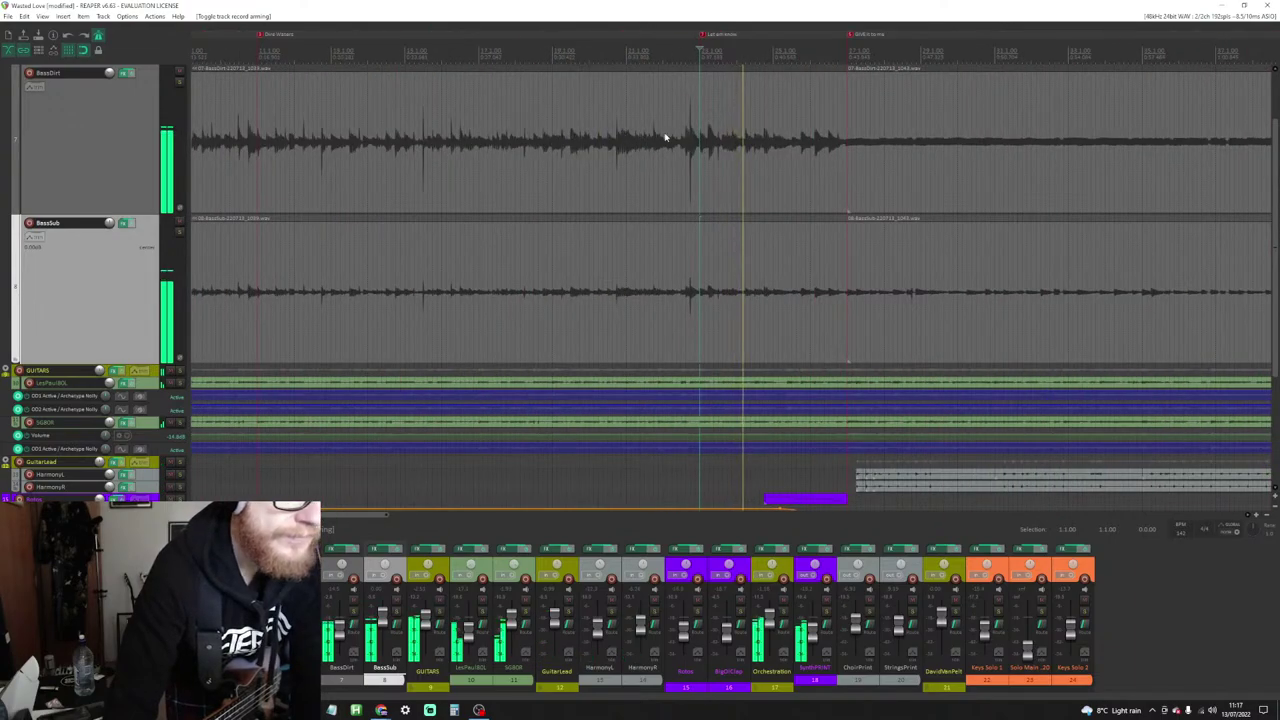
left_click(820, 155)
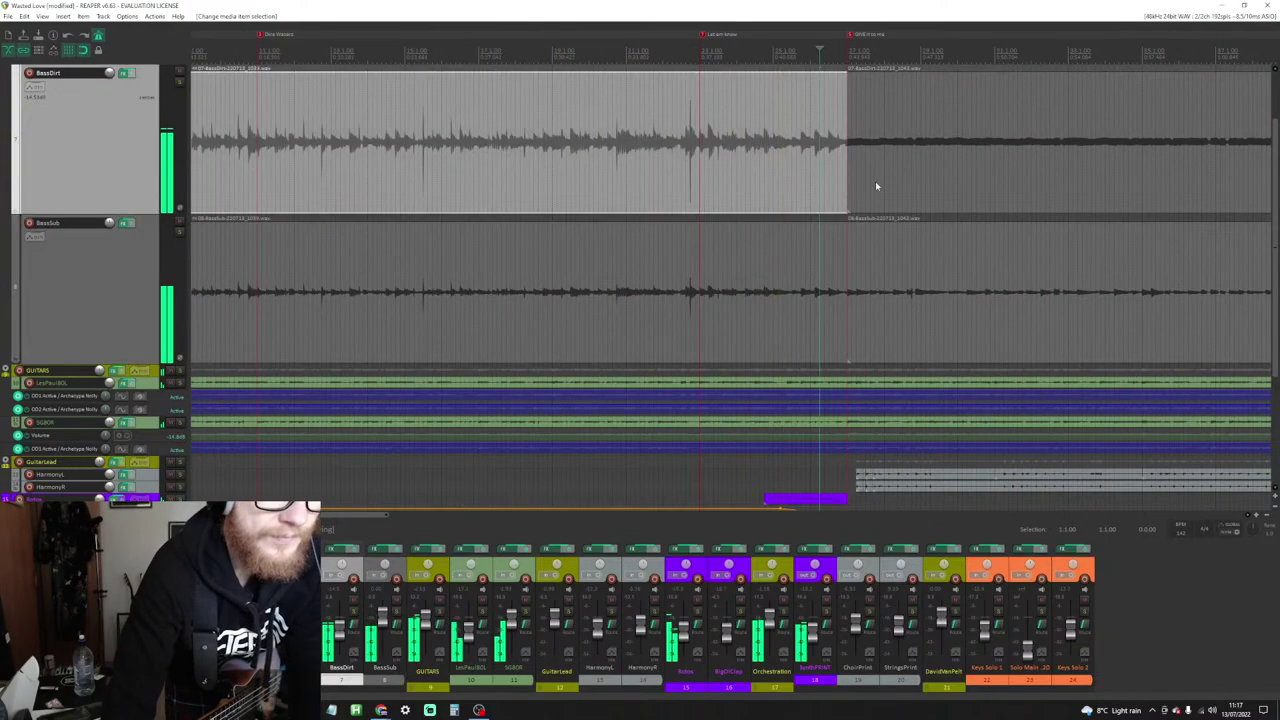
left_click(870, 258)
left_click(866, 200, "ctrl")
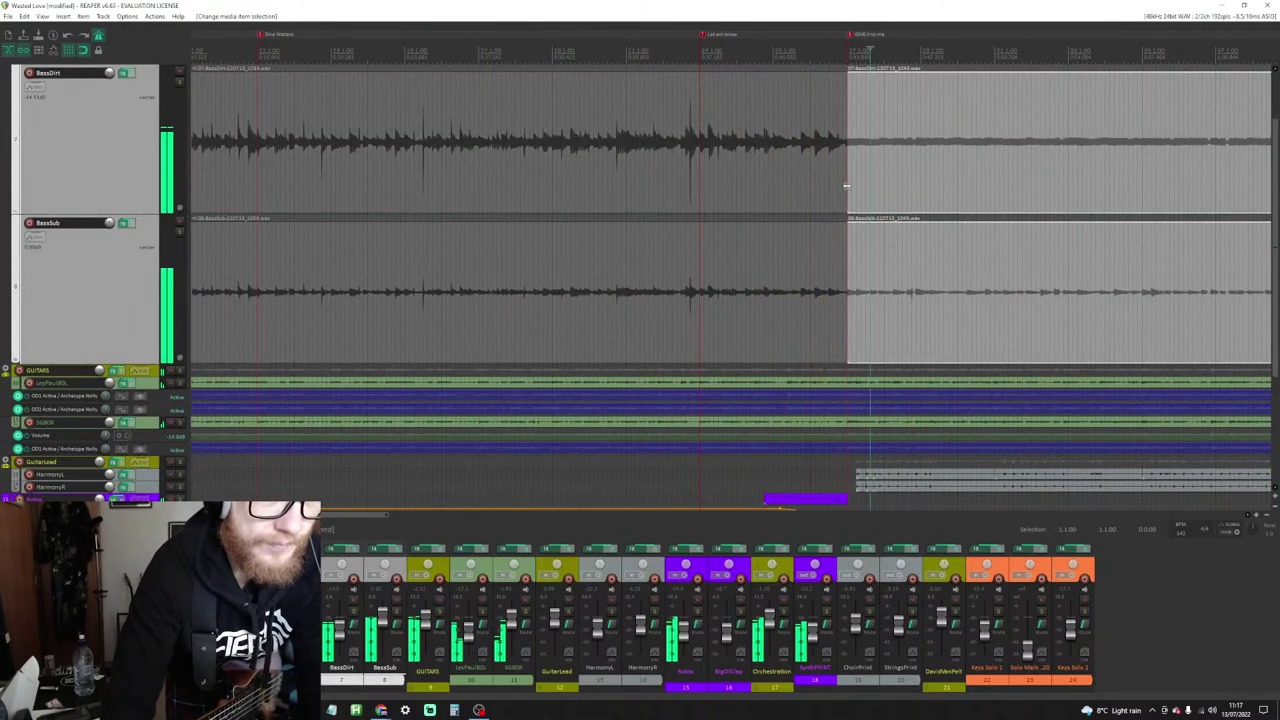
left_click_drag(846, 185, 773, 145)
key("space")
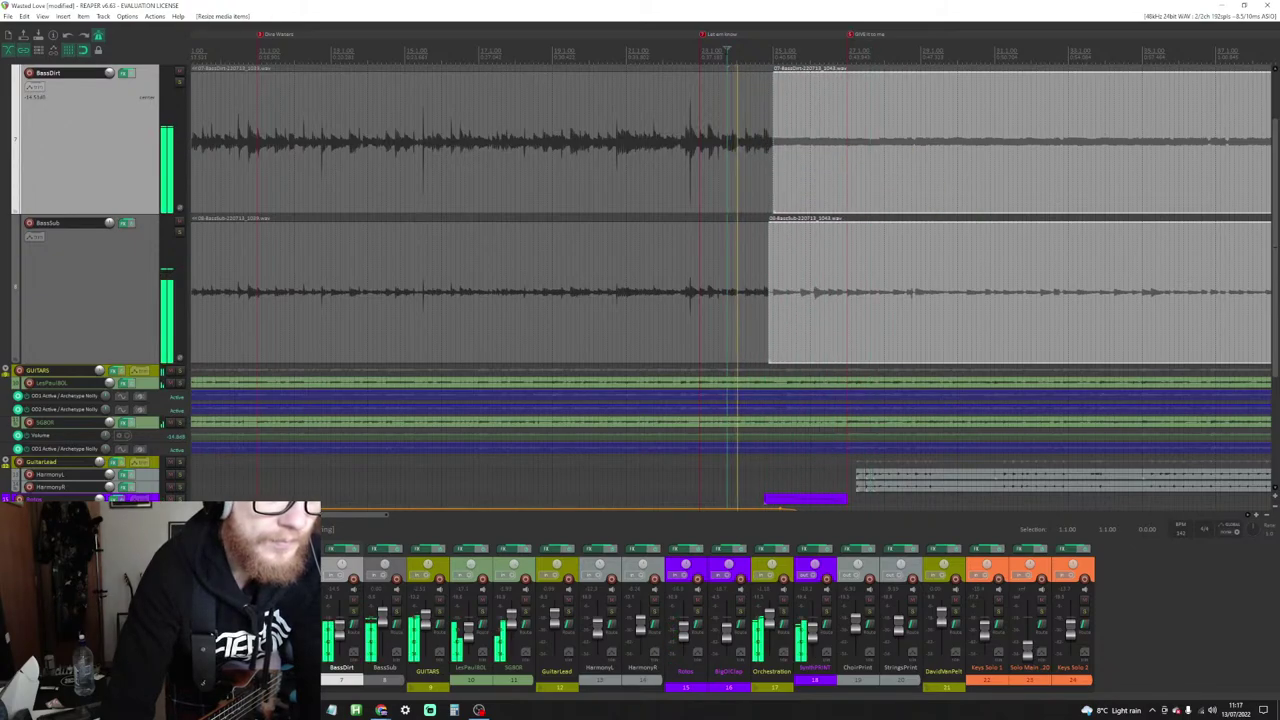
Step: Align the start of the second BassSub take with the BassDirt take above it, then replay from the third marker
left_click(820, 282)
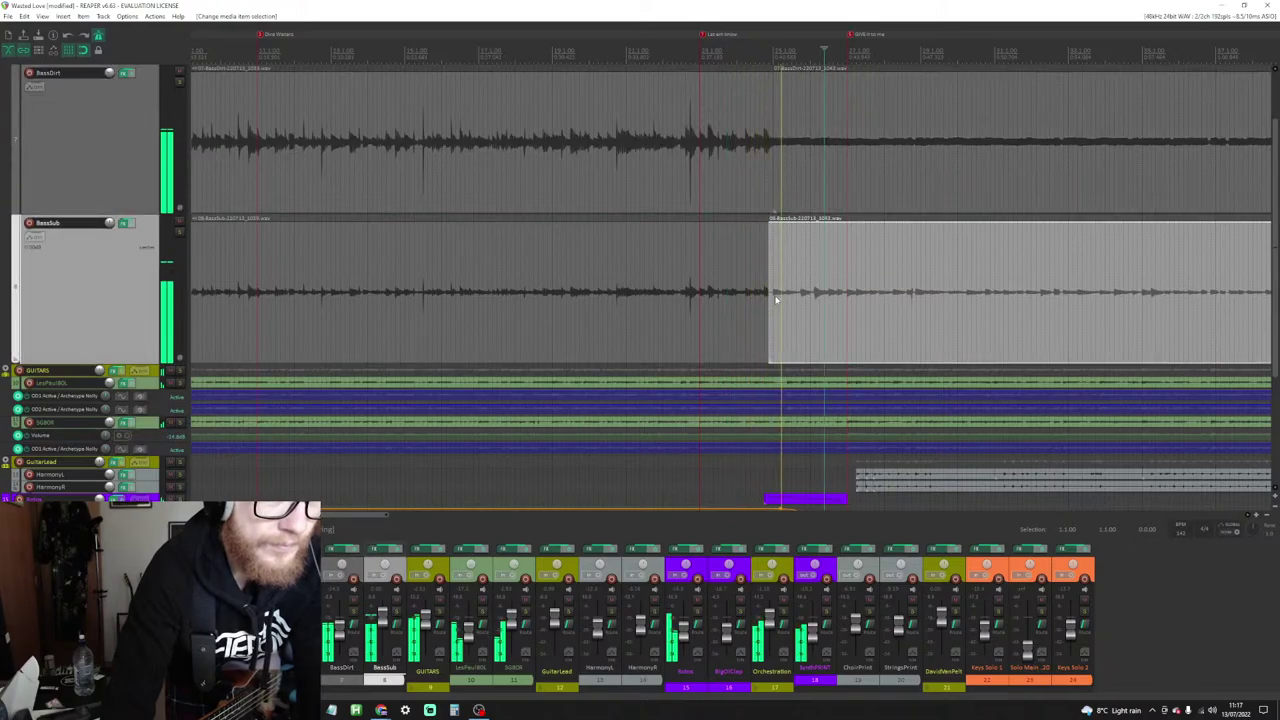
left_click_drag(775, 298, 782, 286)
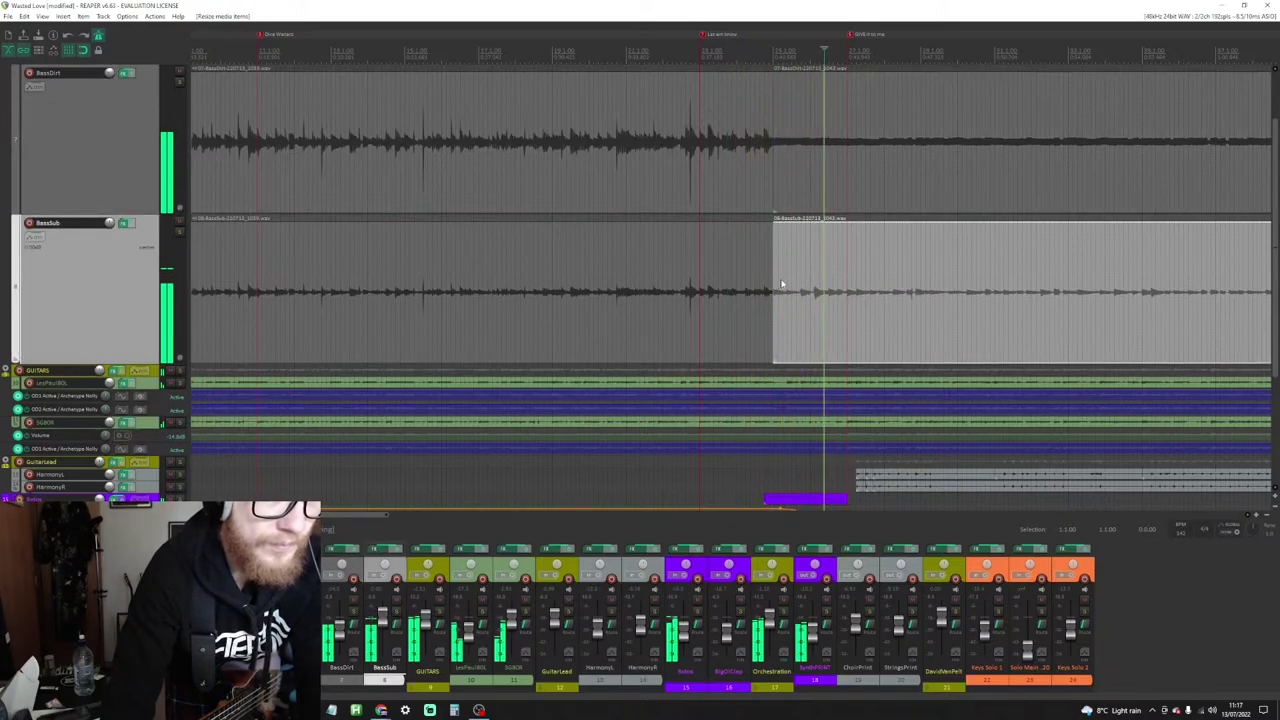
scroll(781, 285, "down", 4)
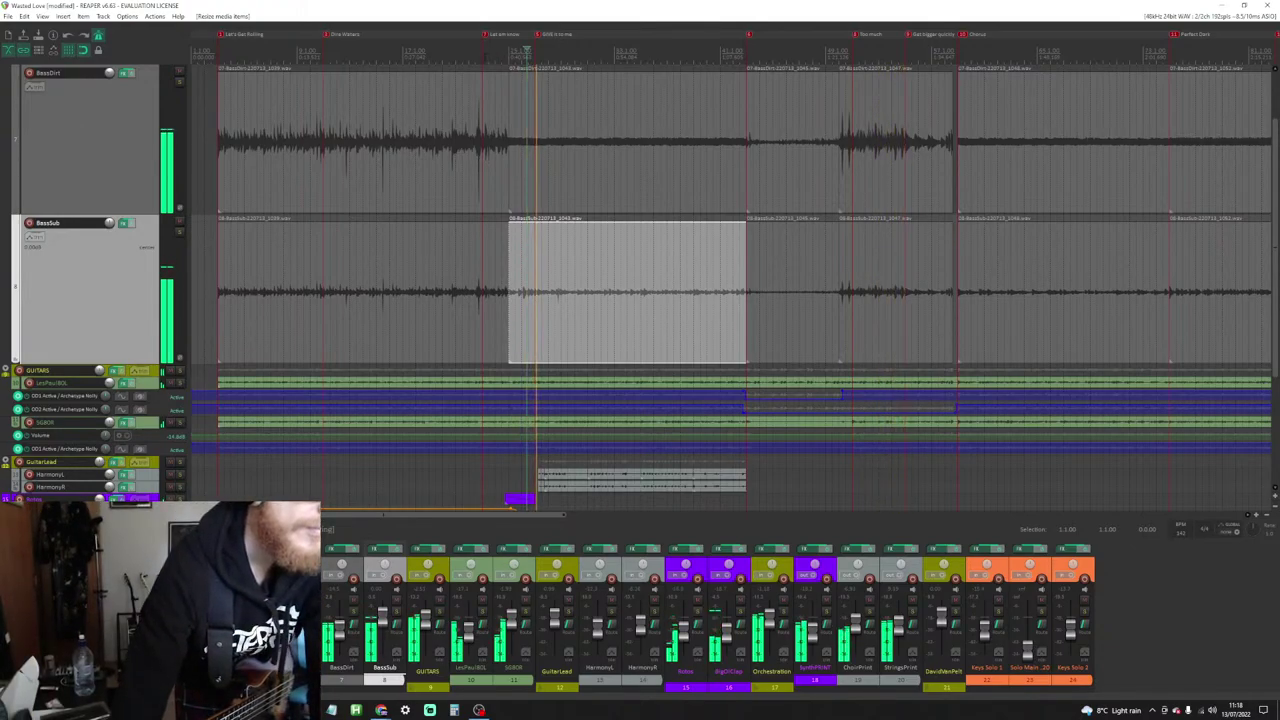
key("space")
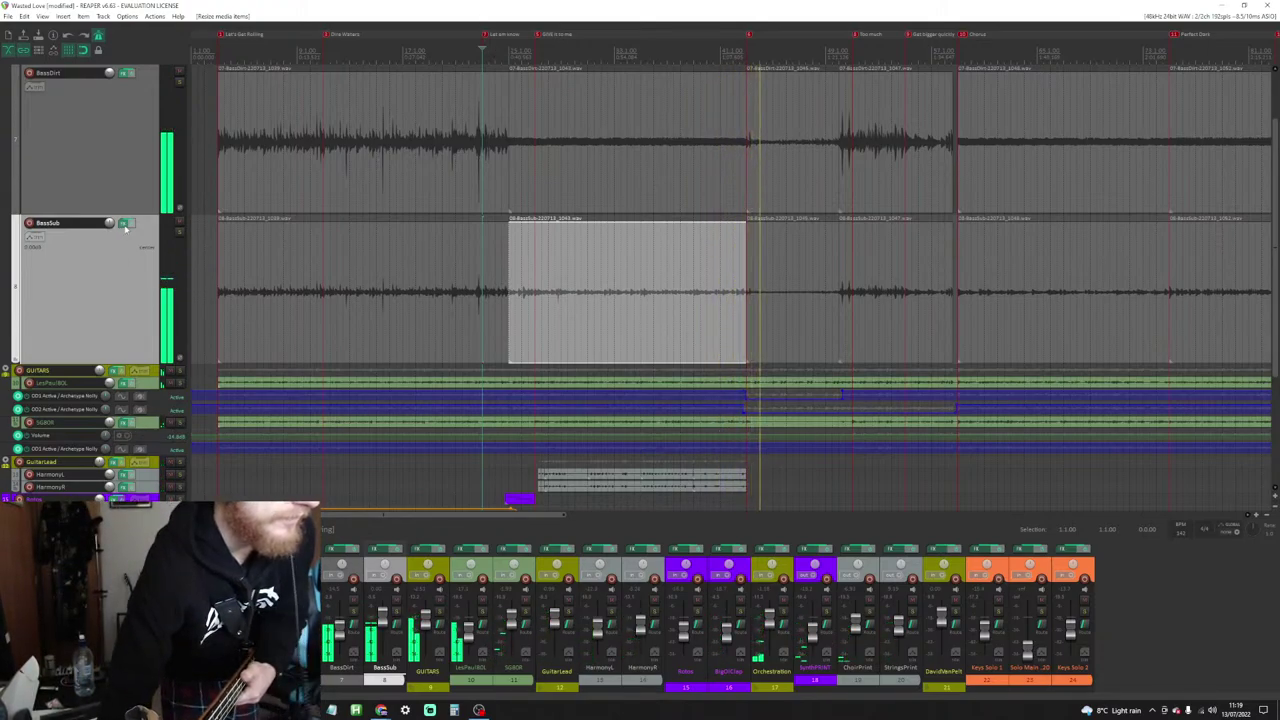
Step: Lower the output of the VC 76 compressor on the BassSub track to 23.5 and close its effects chain
left_click(123, 222)
mouse_move(548, 316)
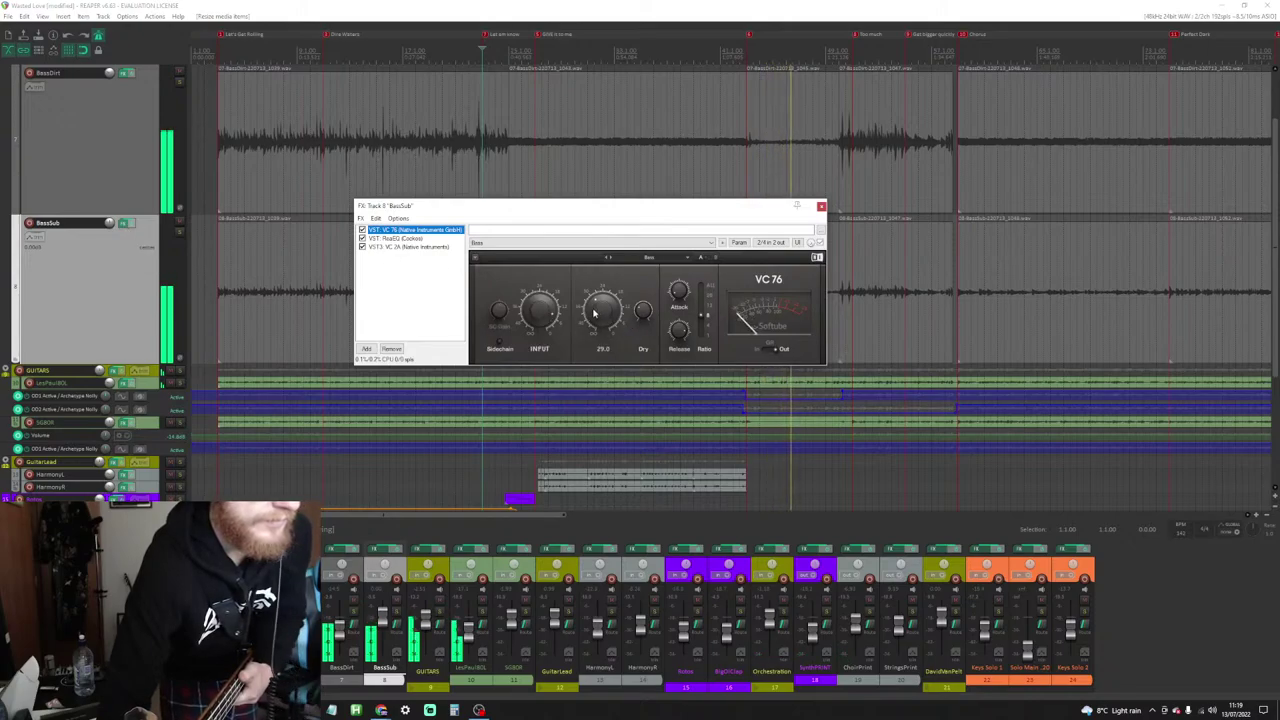
left_click_drag(594, 313, 594, 318)
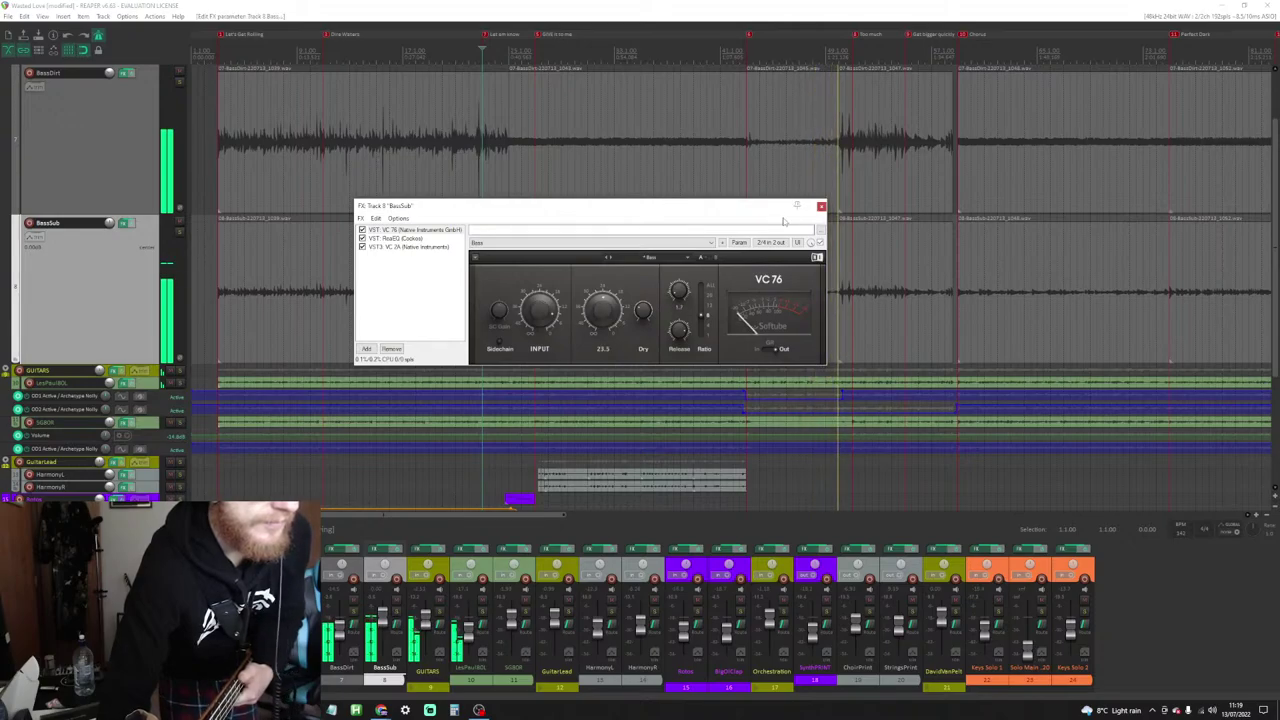
left_click(821, 206)
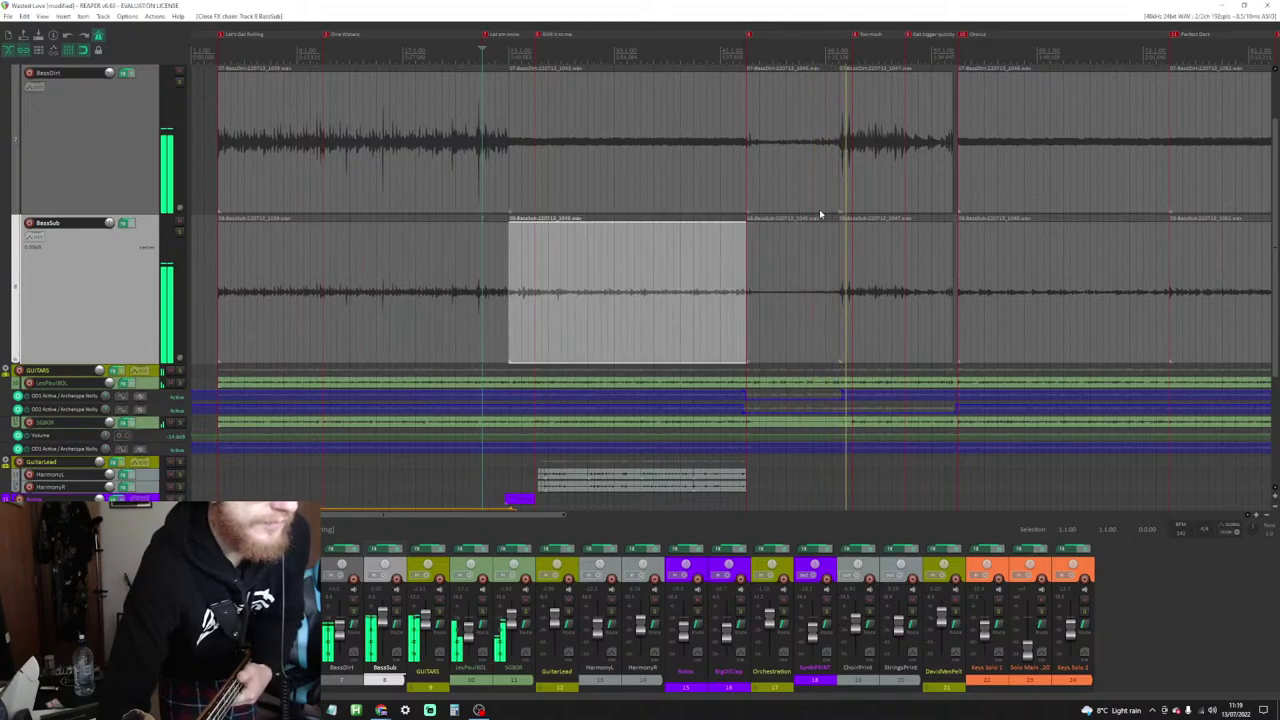
Step: Set the input of the VC 76 compressor on the BassDirt track to 10.9 and close its effects chain
left_click(340, 550)
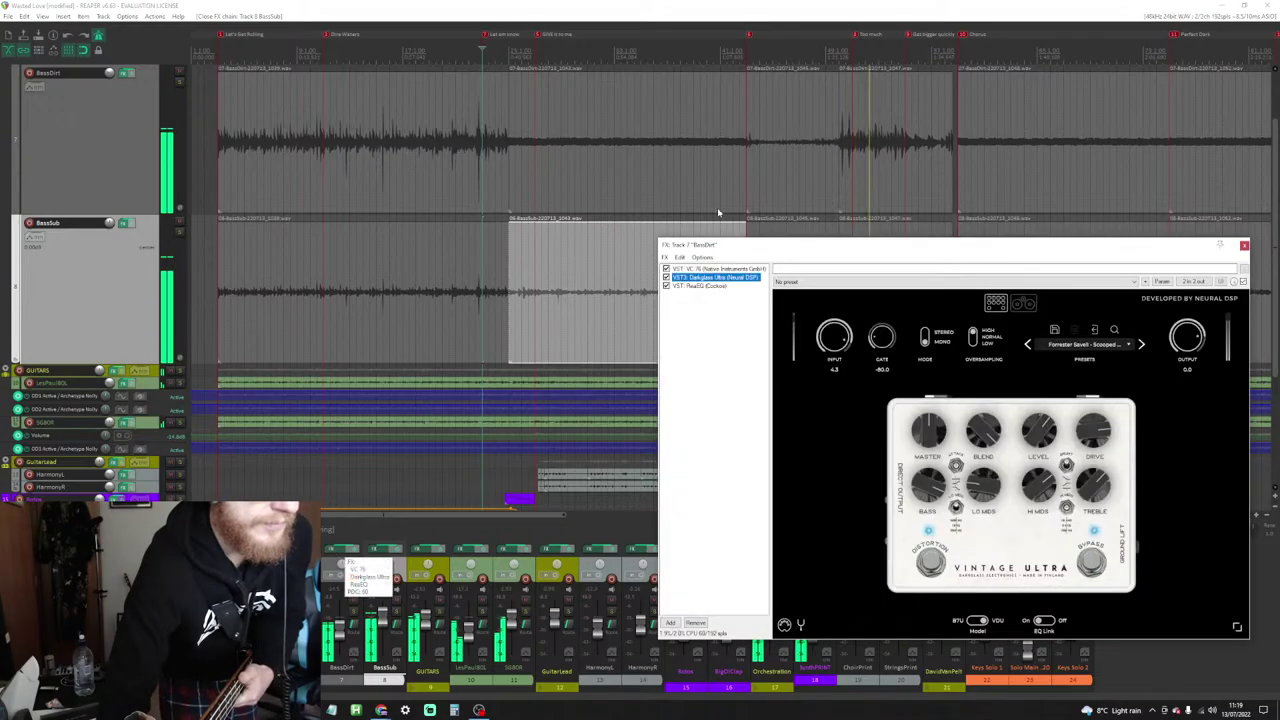
left_click(712, 269)
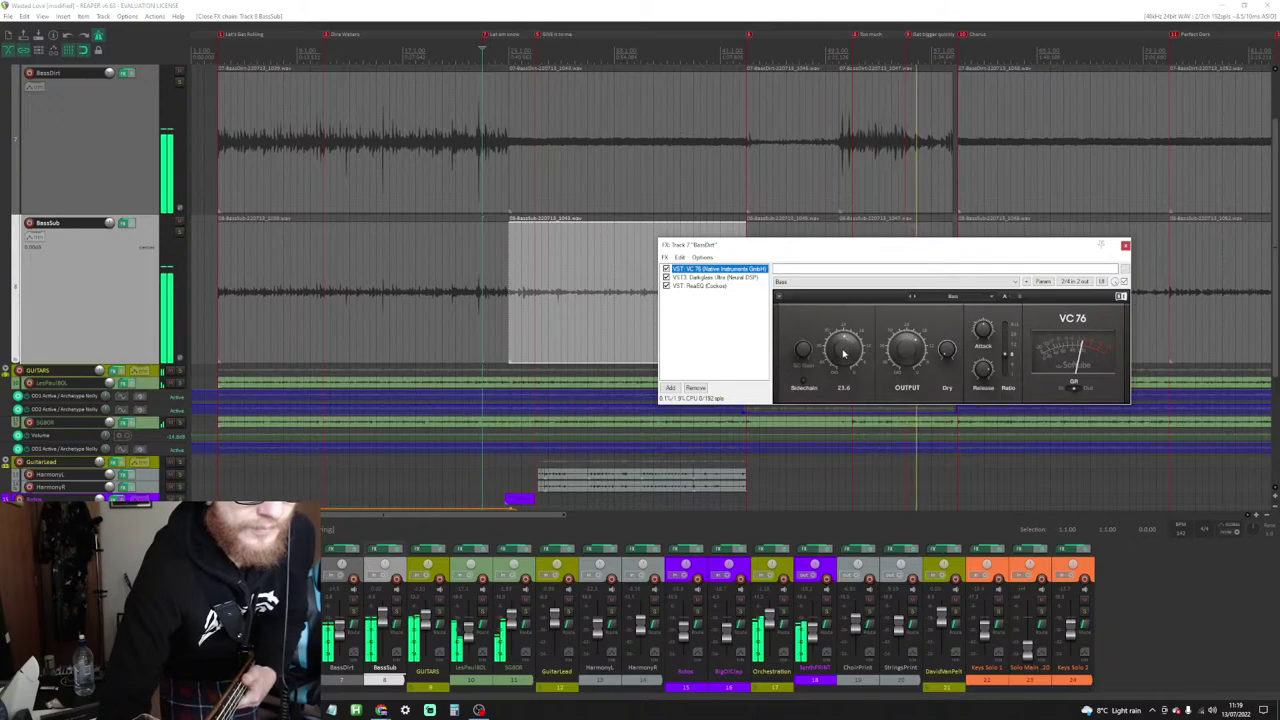
left_click_drag(843, 353, 843, 358)
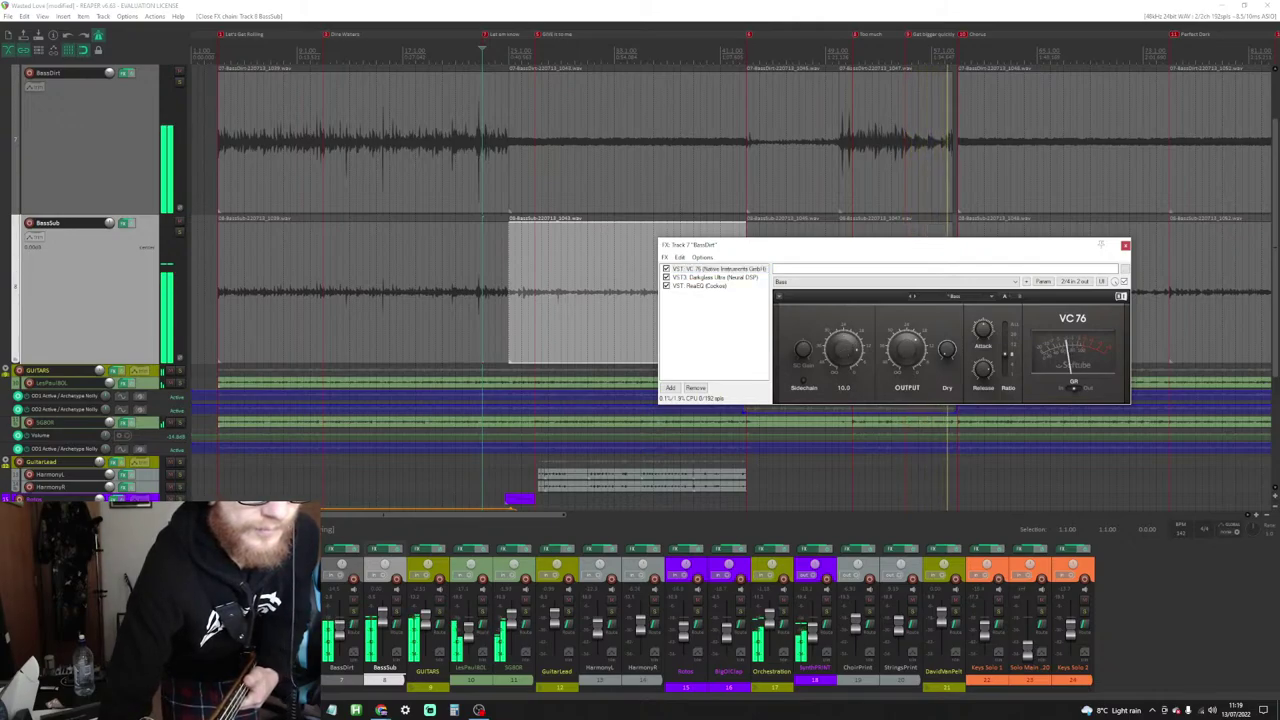
left_click_drag(843, 350, 843, 344)
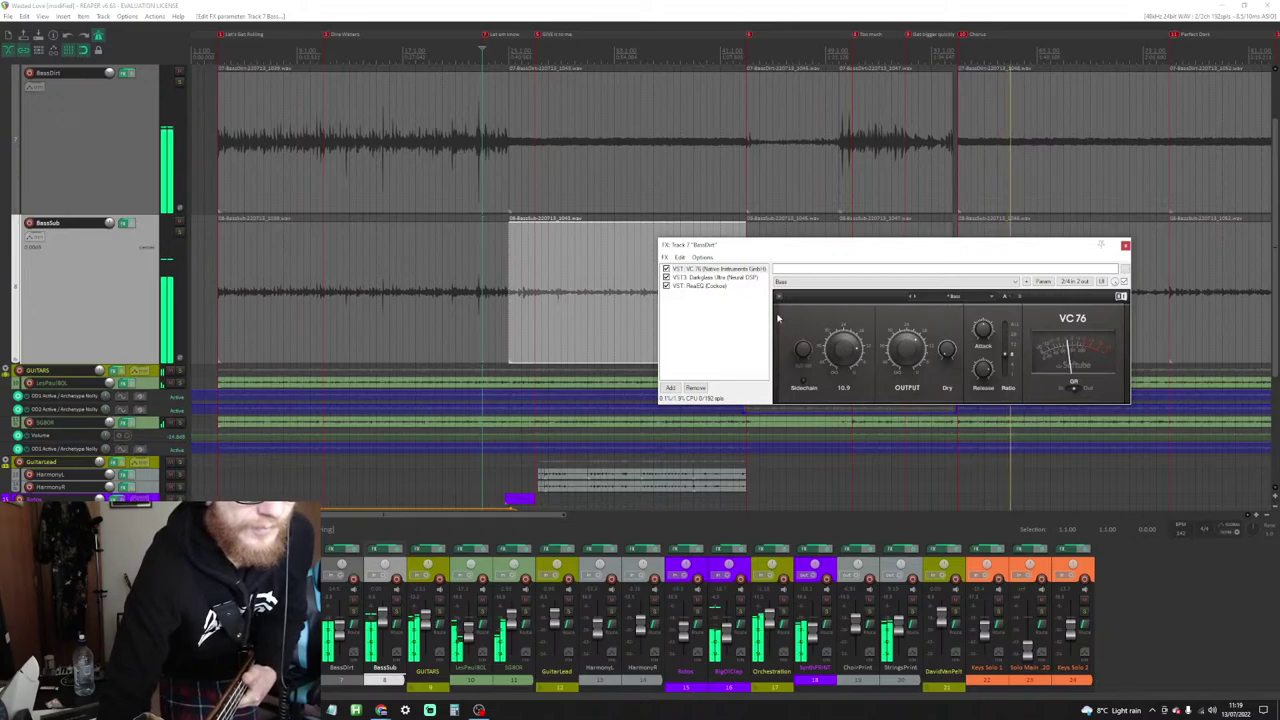
left_click(1125, 245)
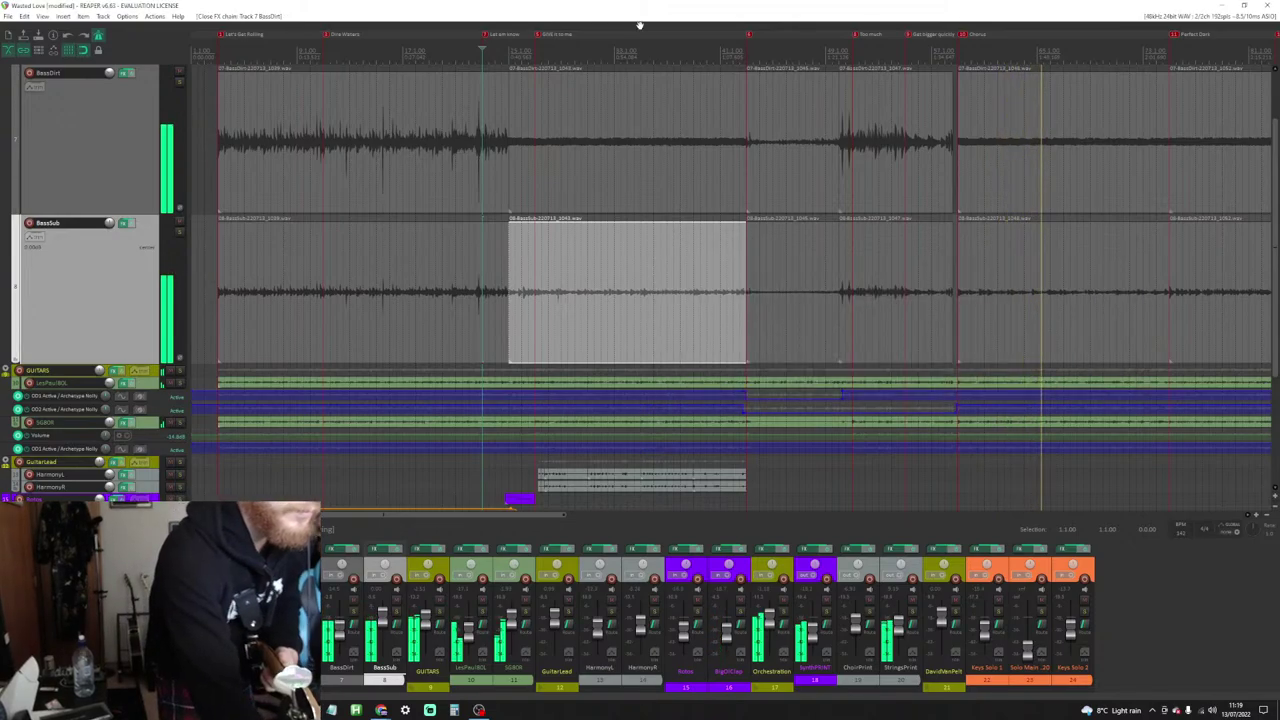
Step: Restart playback from just before the first marker with the BassSub effects chain open, and adjust the GuitarLead track's volume
left_click(385, 549)
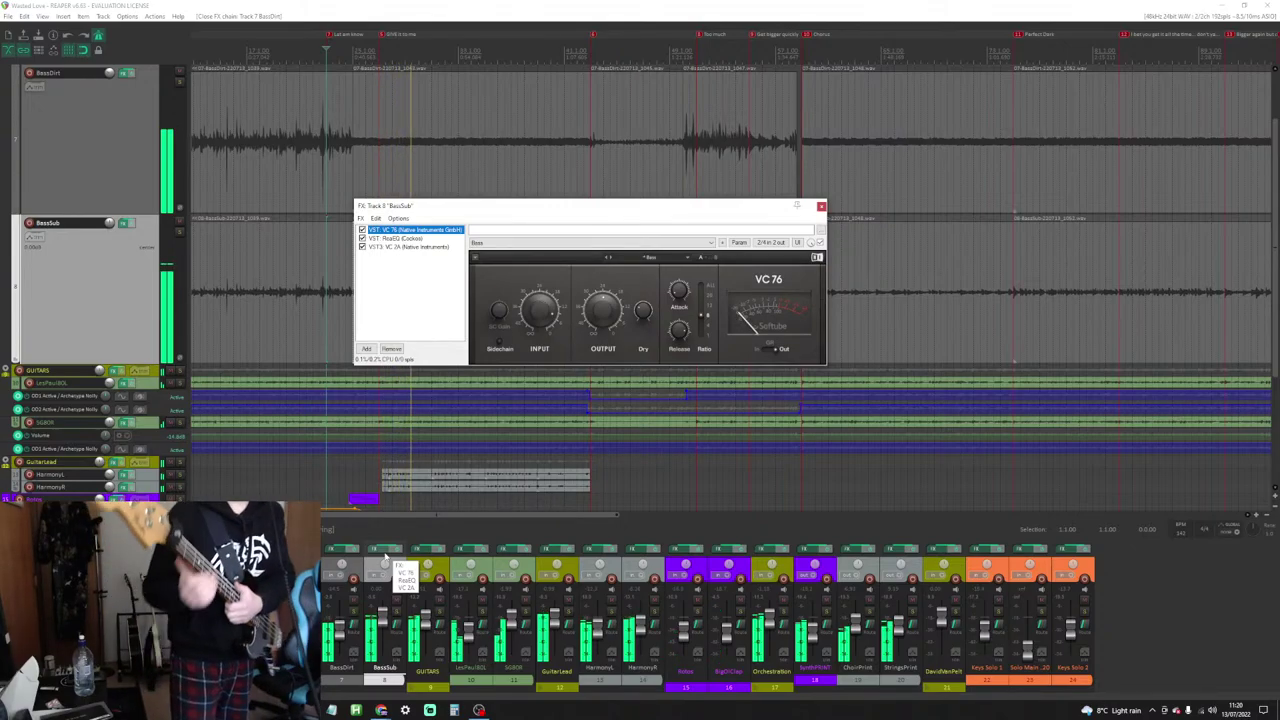
scroll(426, 102, "left", 2)
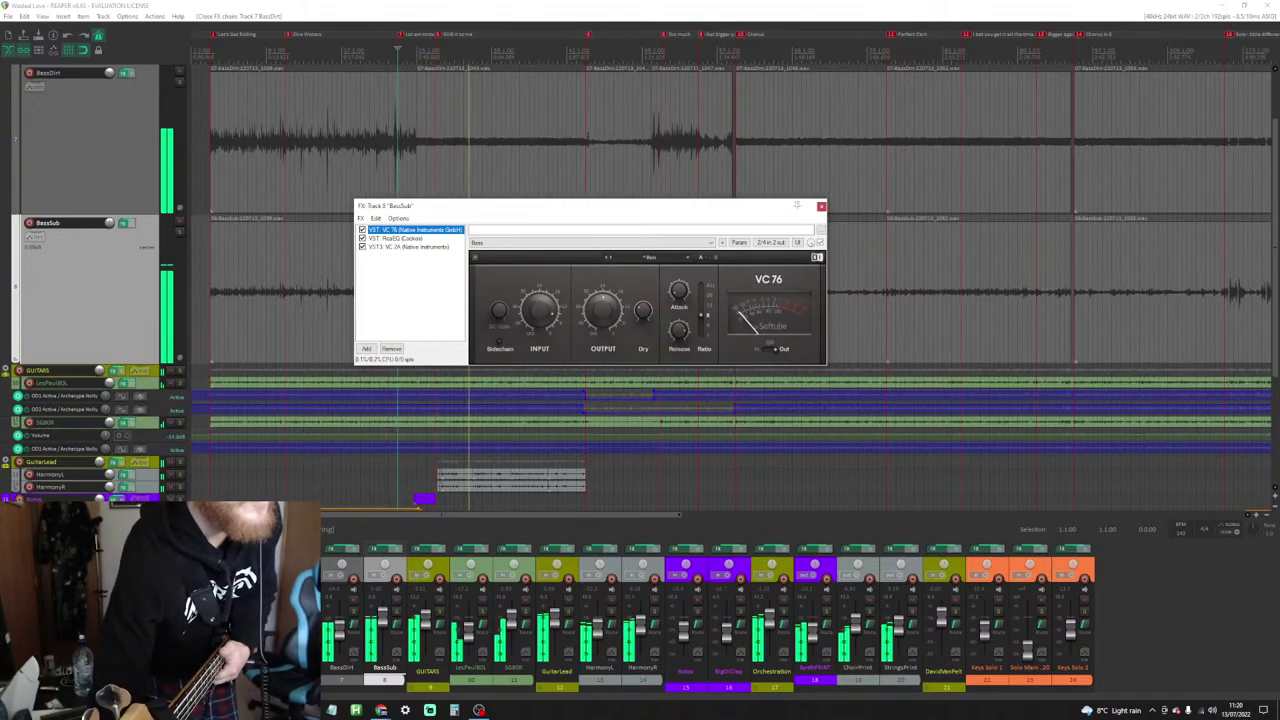
left_click(210, 76)
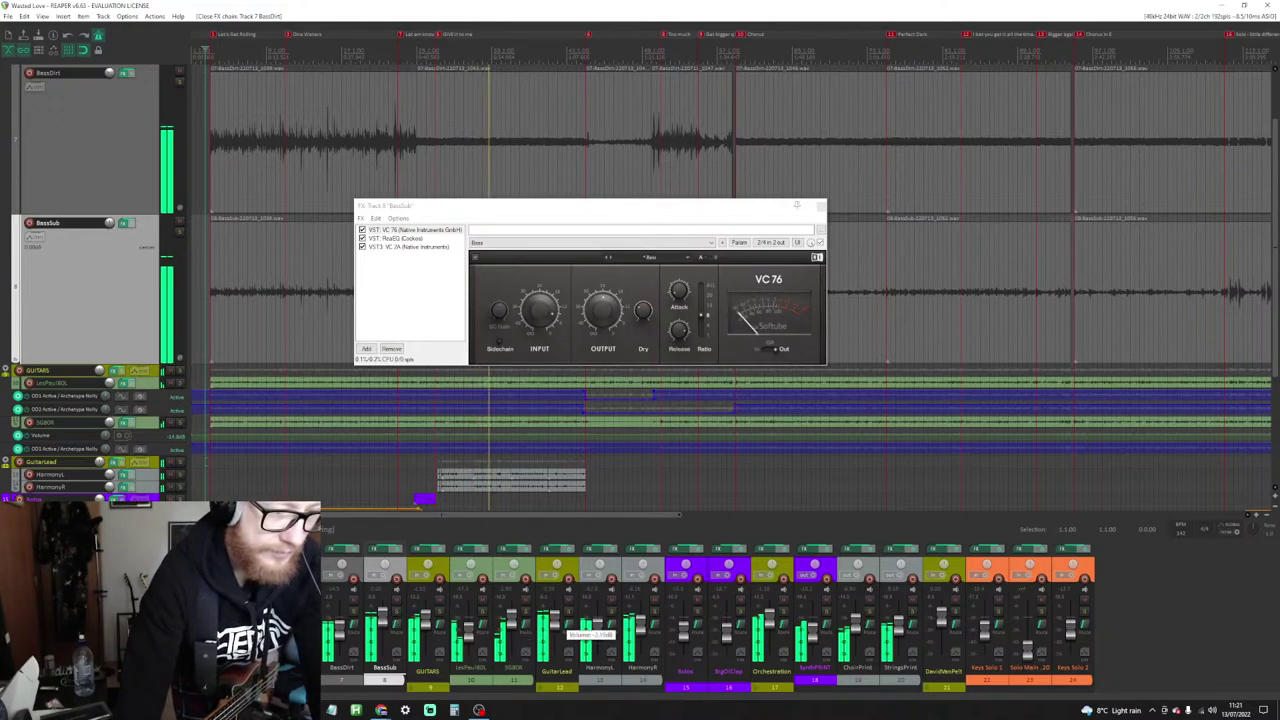
left_click(560, 628)
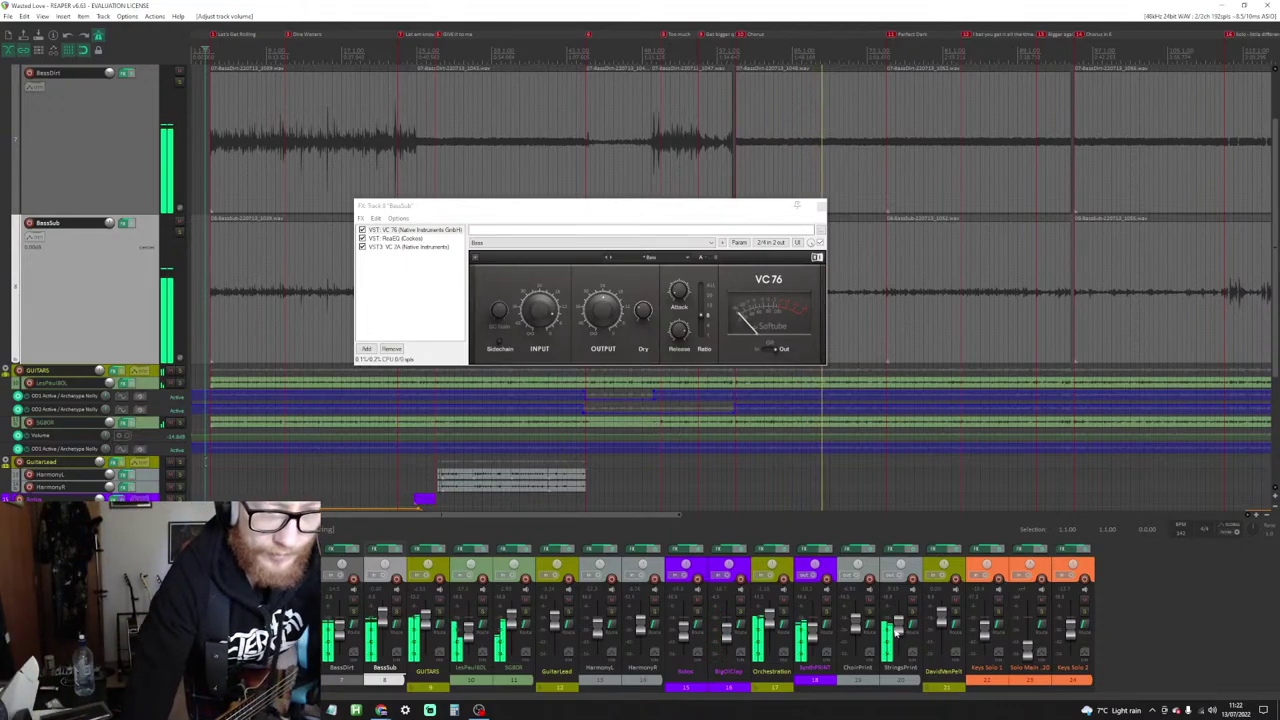
Step: Adjust the StringsPrint track's volume, then inspect its Vari Comp compressor and close that effects chain
mouse_move(900, 628)
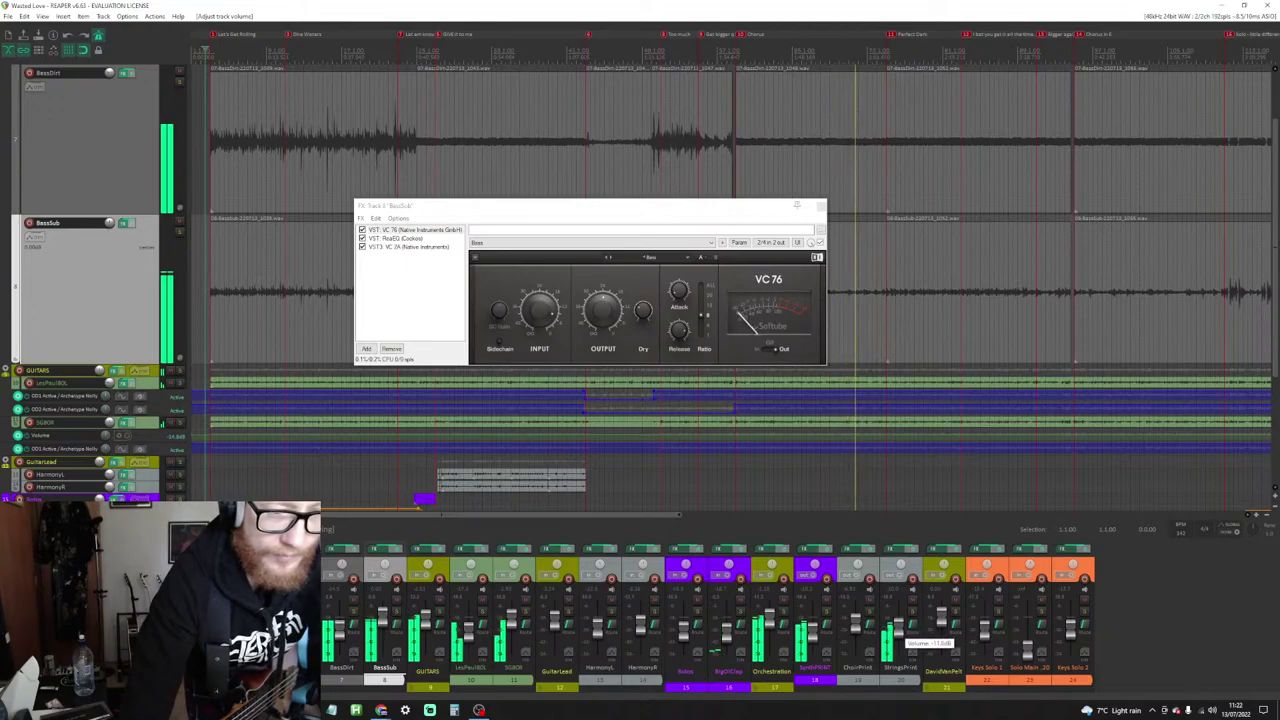
scroll(900, 628, "up", 1)
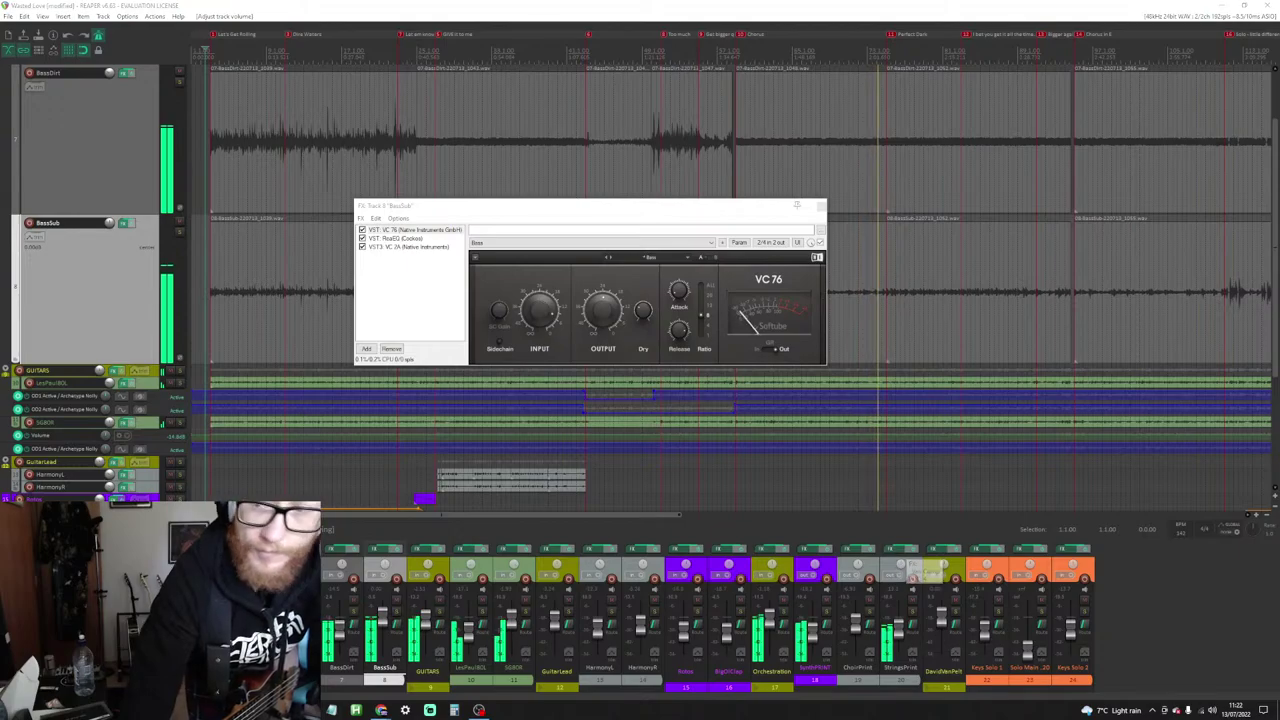
left_click(900, 548)
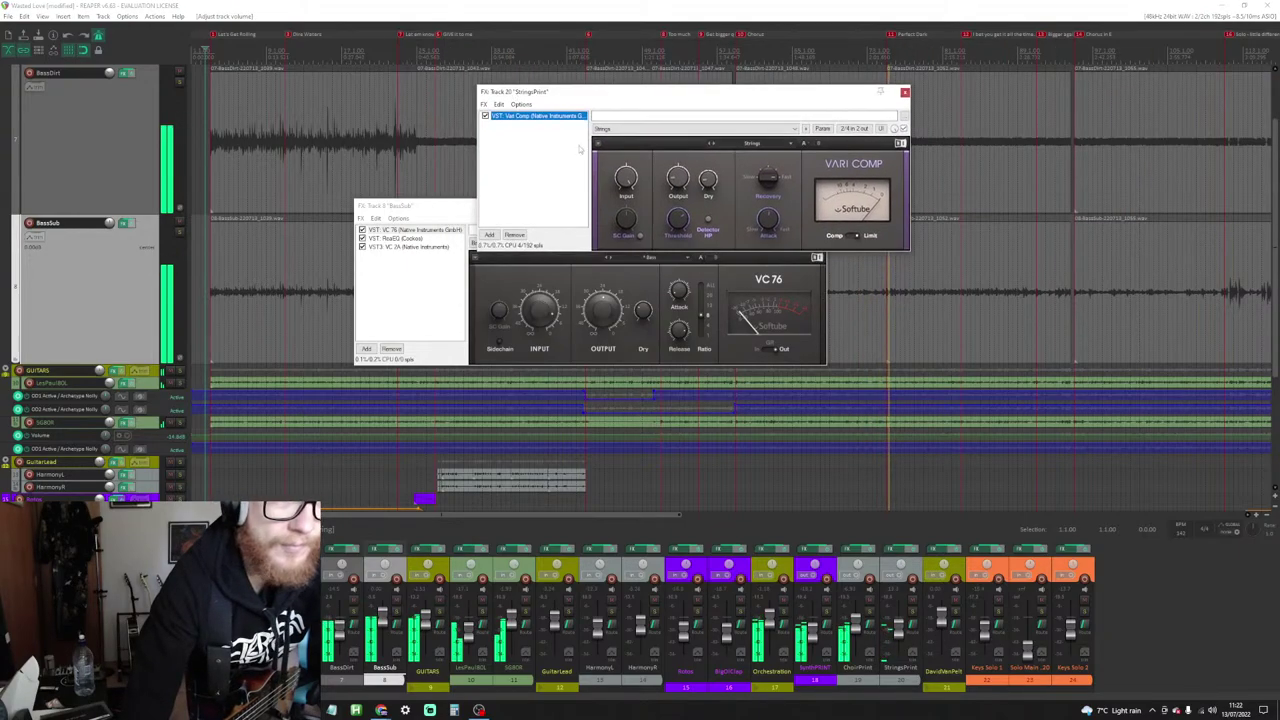
left_click(905, 93)
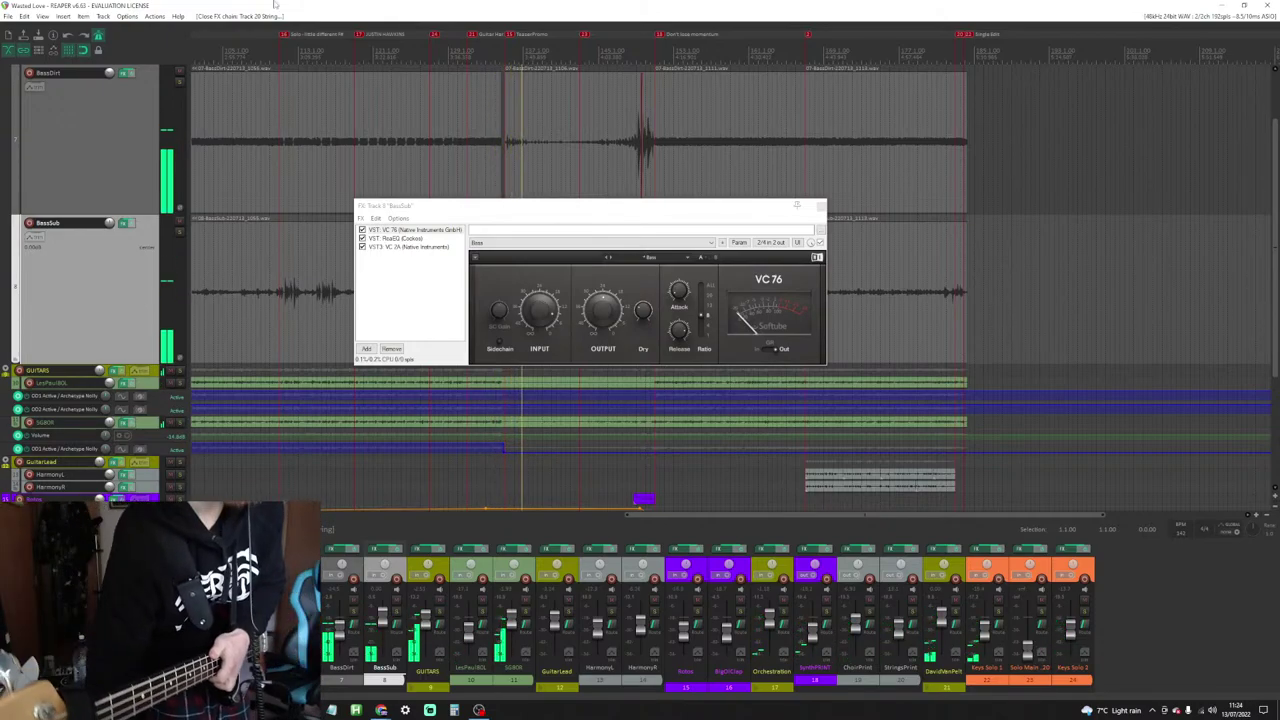
Step: Close the BassSub effects chain and mute the BassSub item that starts at the Teaser/Promo marker
left_click(820, 206)
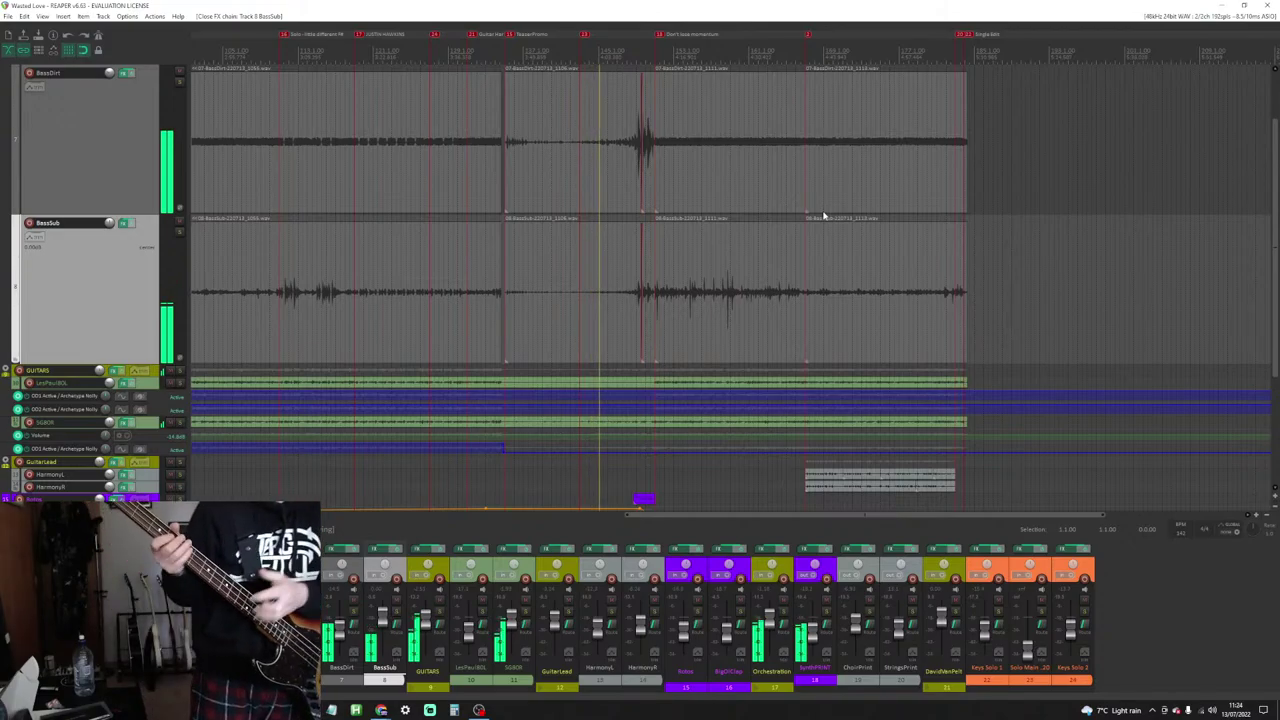
left_click(575, 285)
right_click(560, 284)
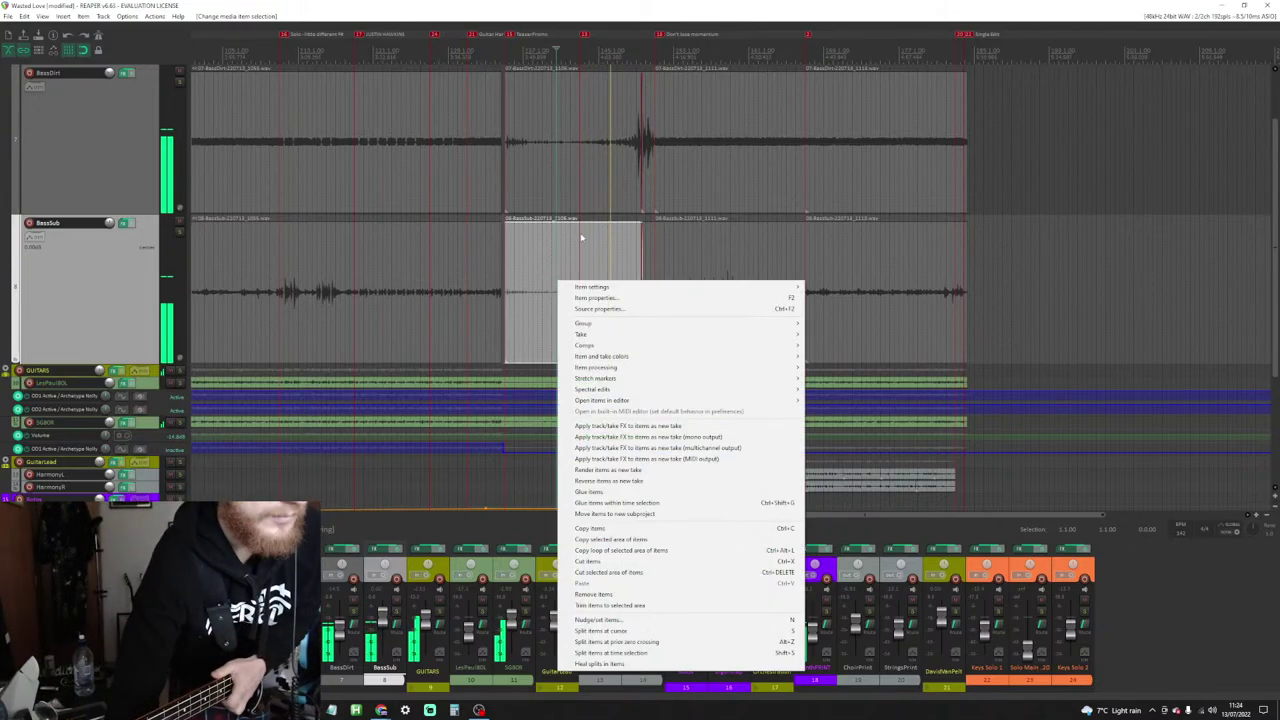
mouse_move(598, 288)
left_click(826, 287)
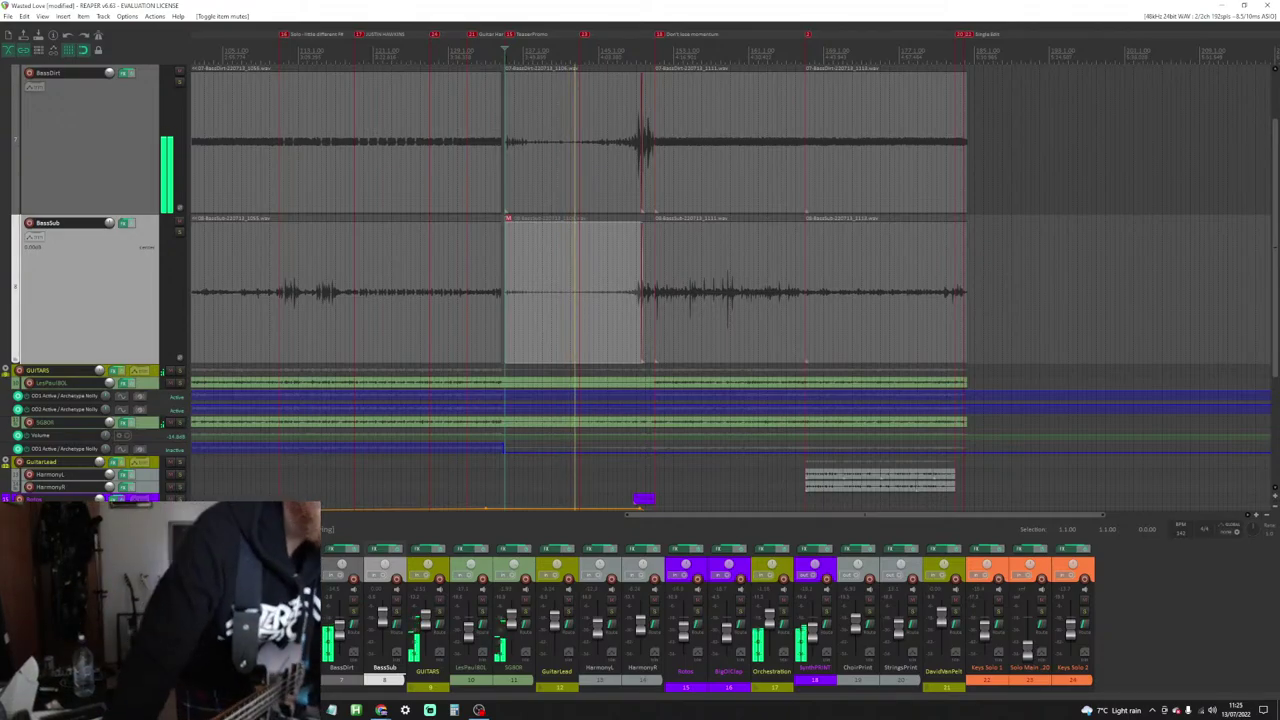
Step: Split the BassDirt item and the muted BassSub item at the marker following Teaser/Promo
left_click(650, 285)
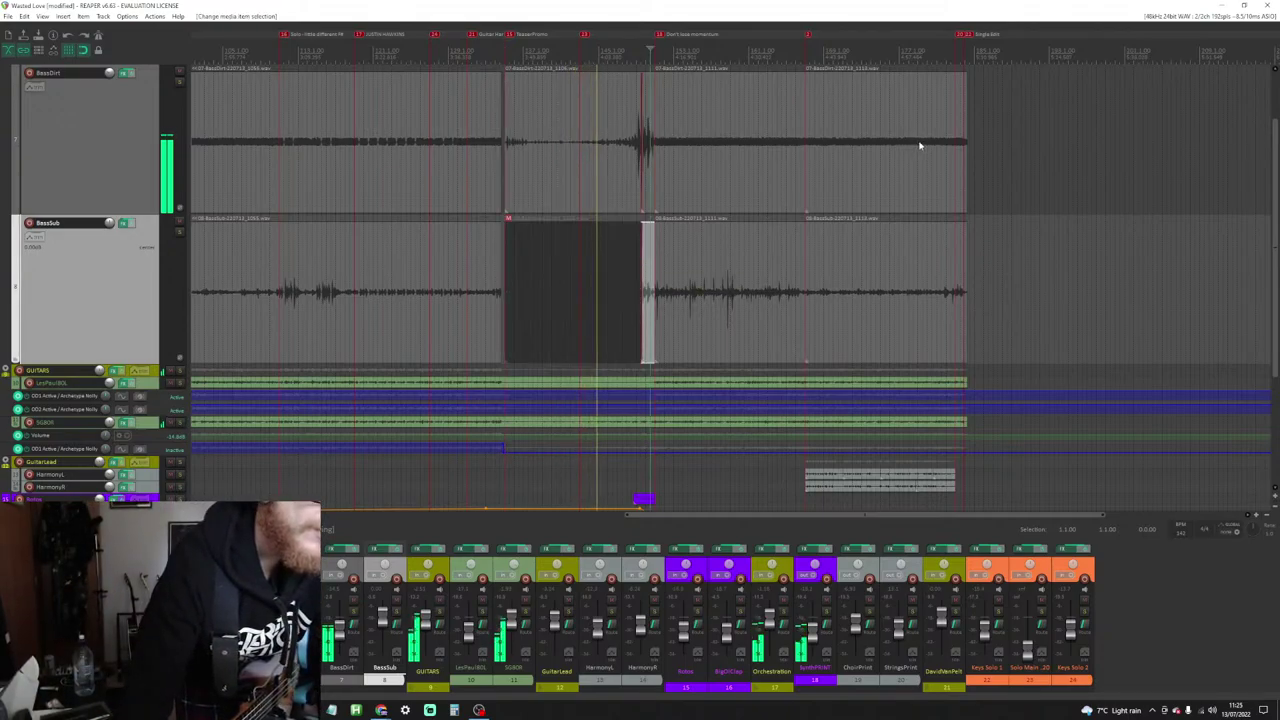
left_click(918, 145)
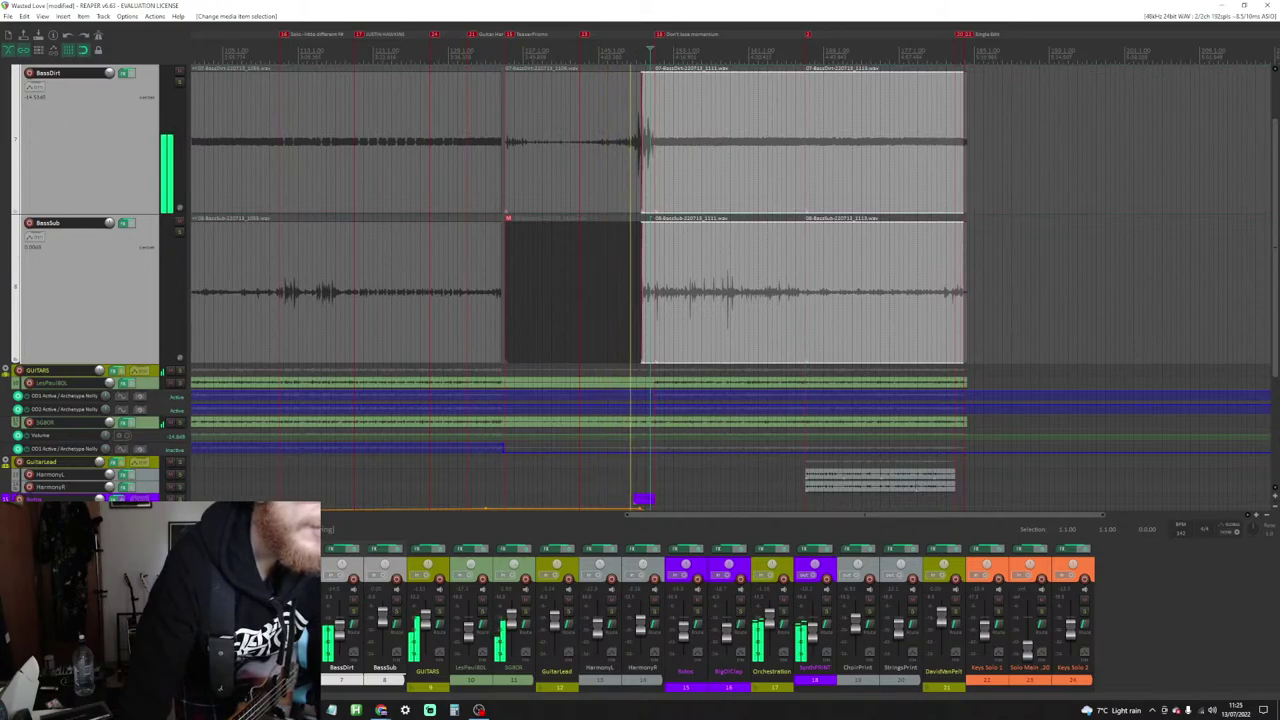
key("bracketleft")
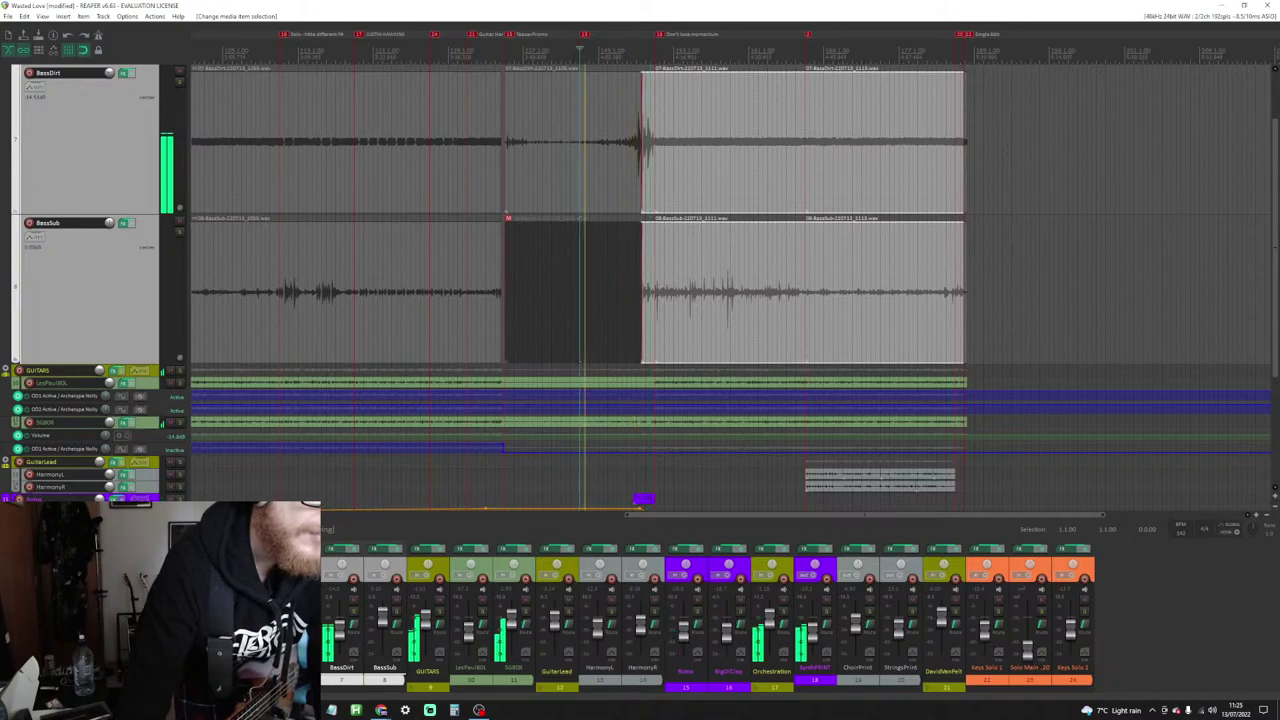
key("s")
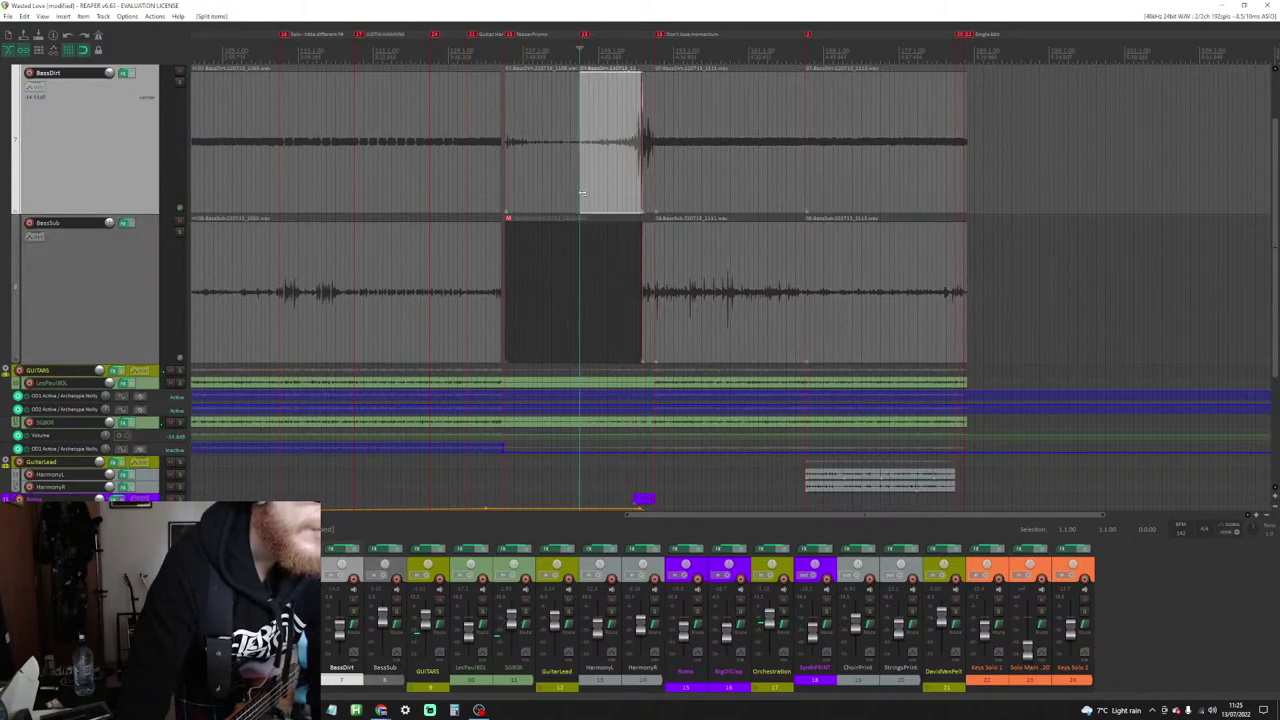
left_click(581, 259)
key("s")
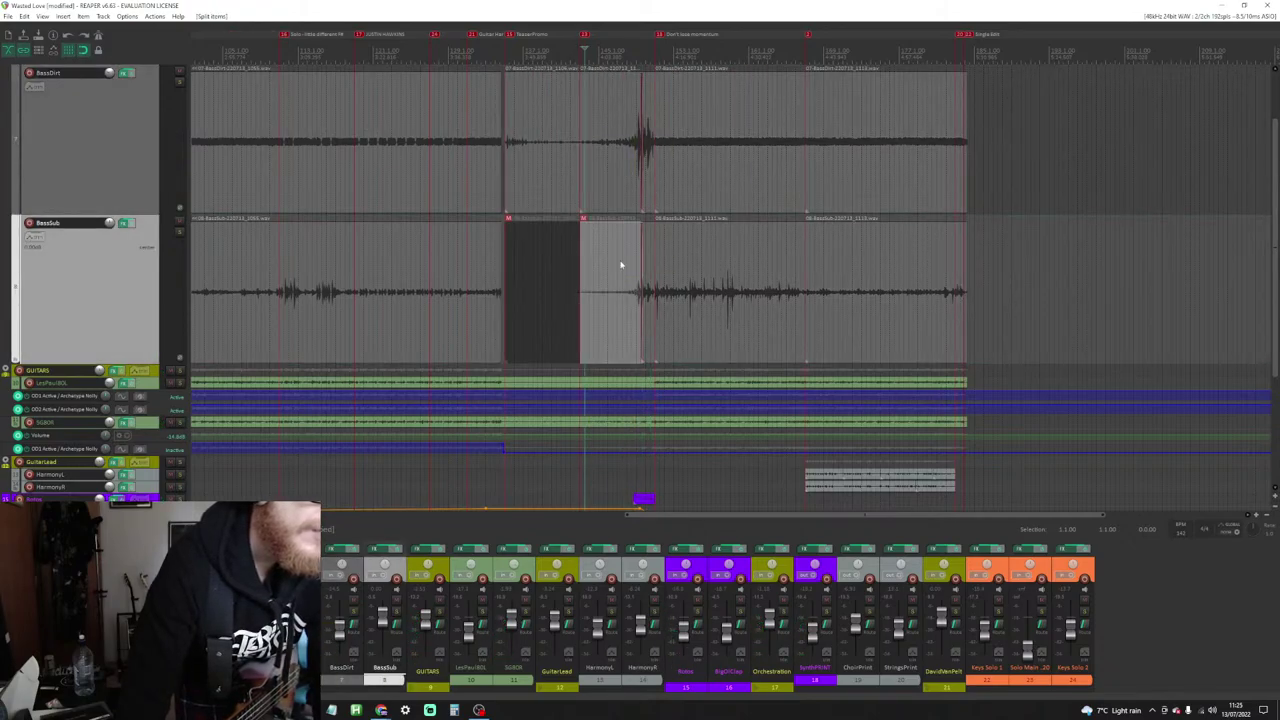
Step: Unmute the BassSub piece after the split and glue it together with the following BassSub items
right_click(620, 265)
mouse_move(700, 286)
left_click(886, 265)
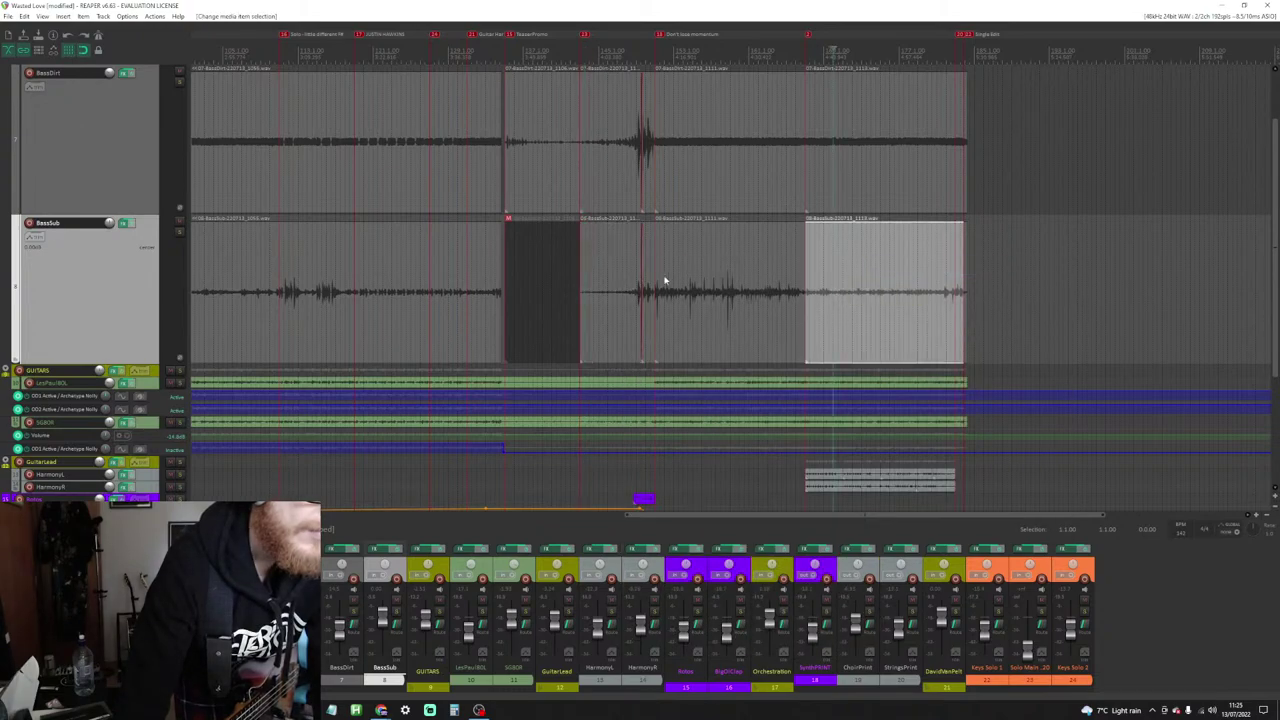
left_click(608, 285, "ctrl")
right_click(606, 285)
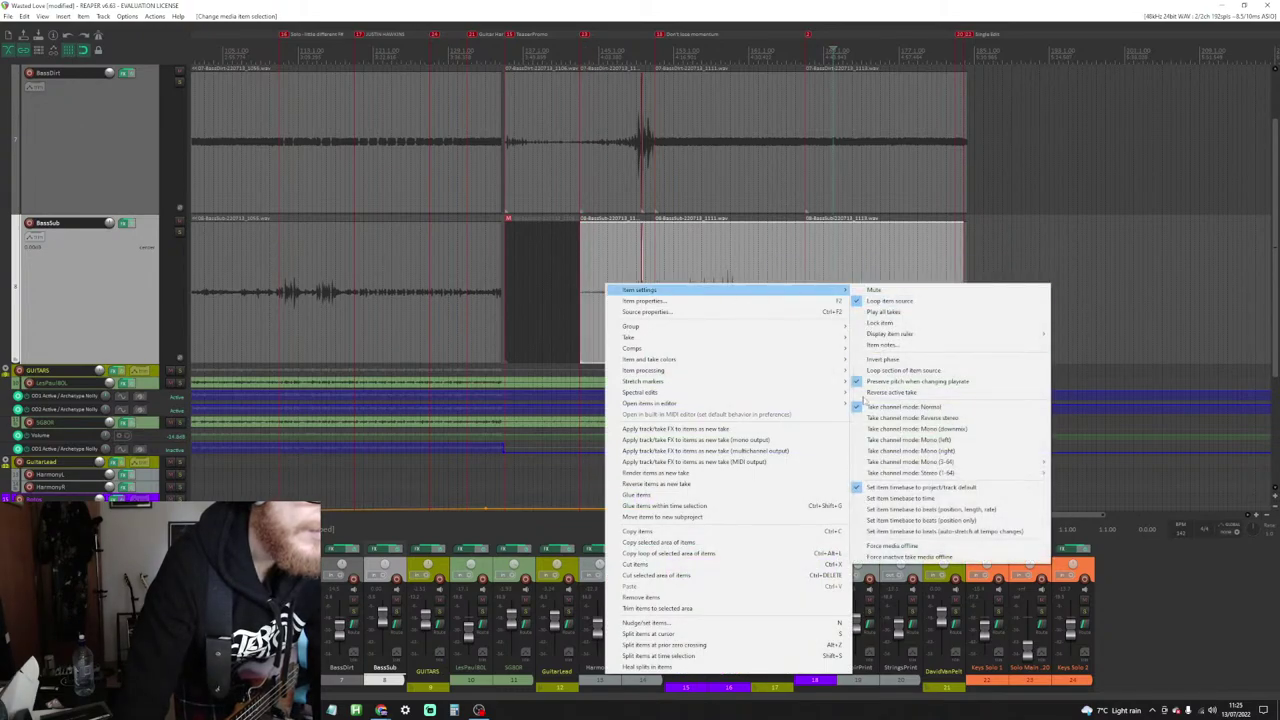
left_click(640, 494)
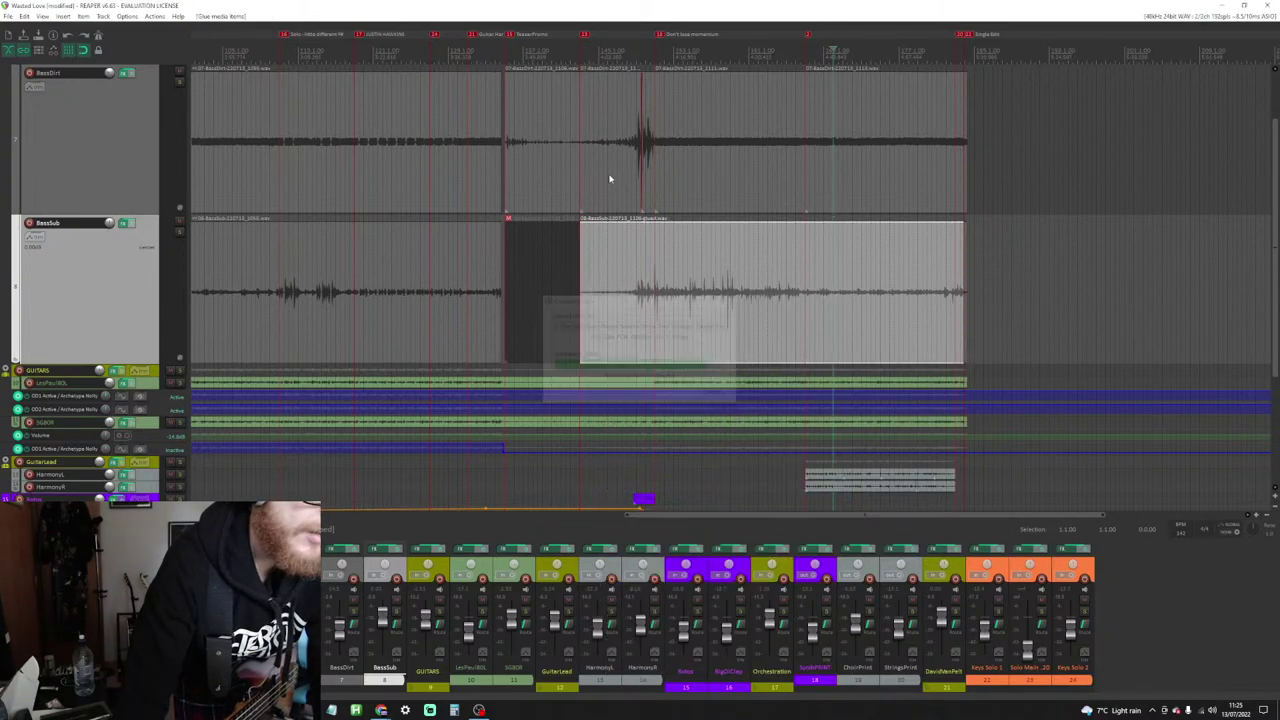
Step: Select the BassDirt items after the split, extend the last one to the end of the guitar tracks, and glue them
left_click(609, 179)
left_click(848, 168, "shift")
right_click(848, 167)
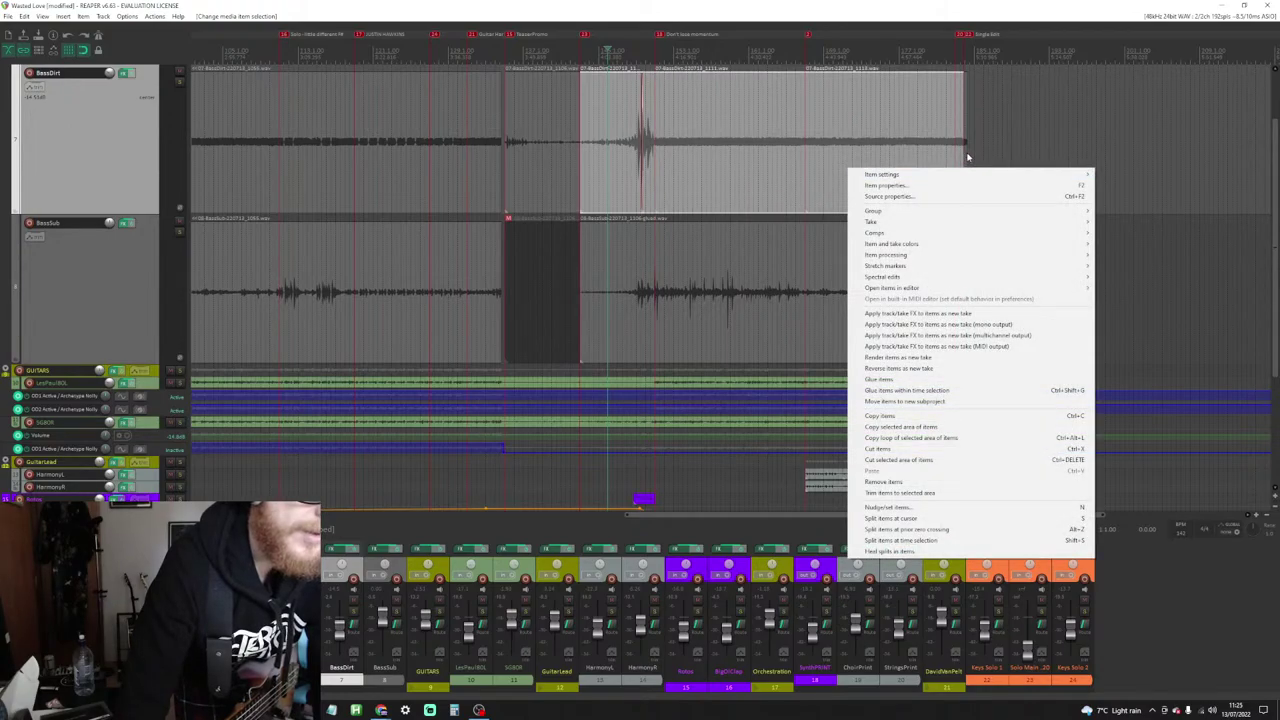
left_click(967, 157)
right_click(886, 158)
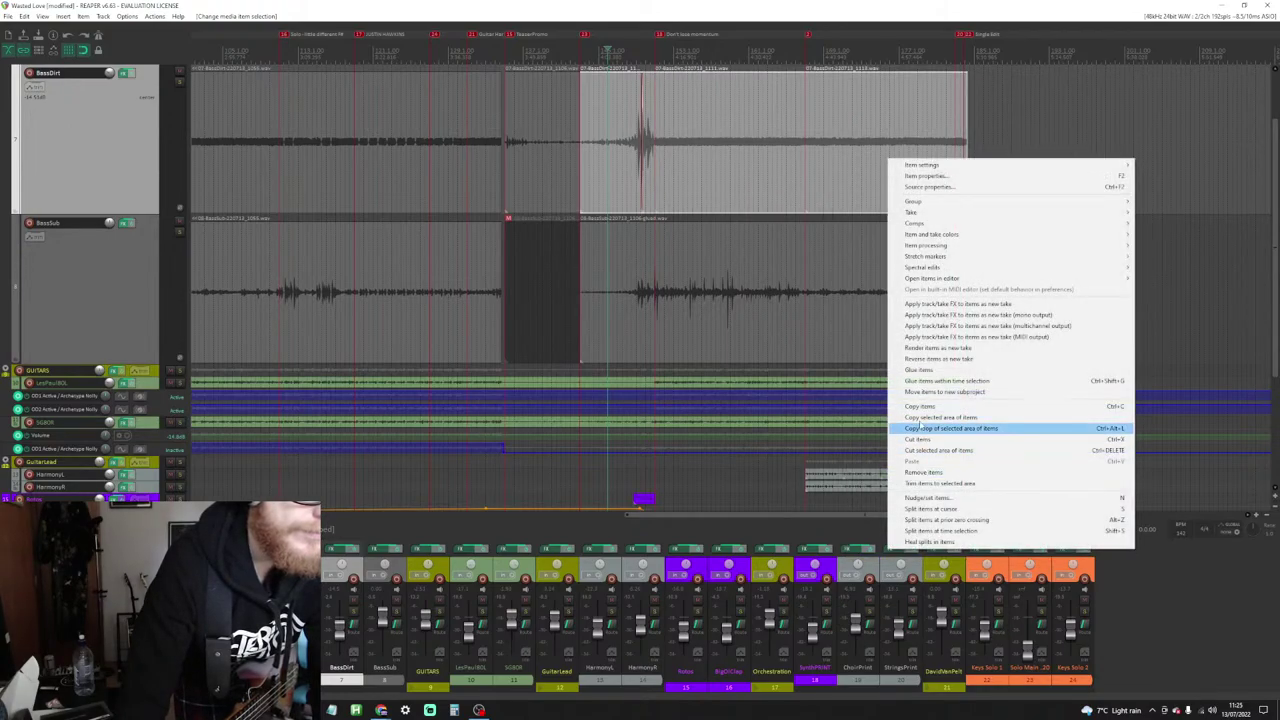
left_click(918, 369)
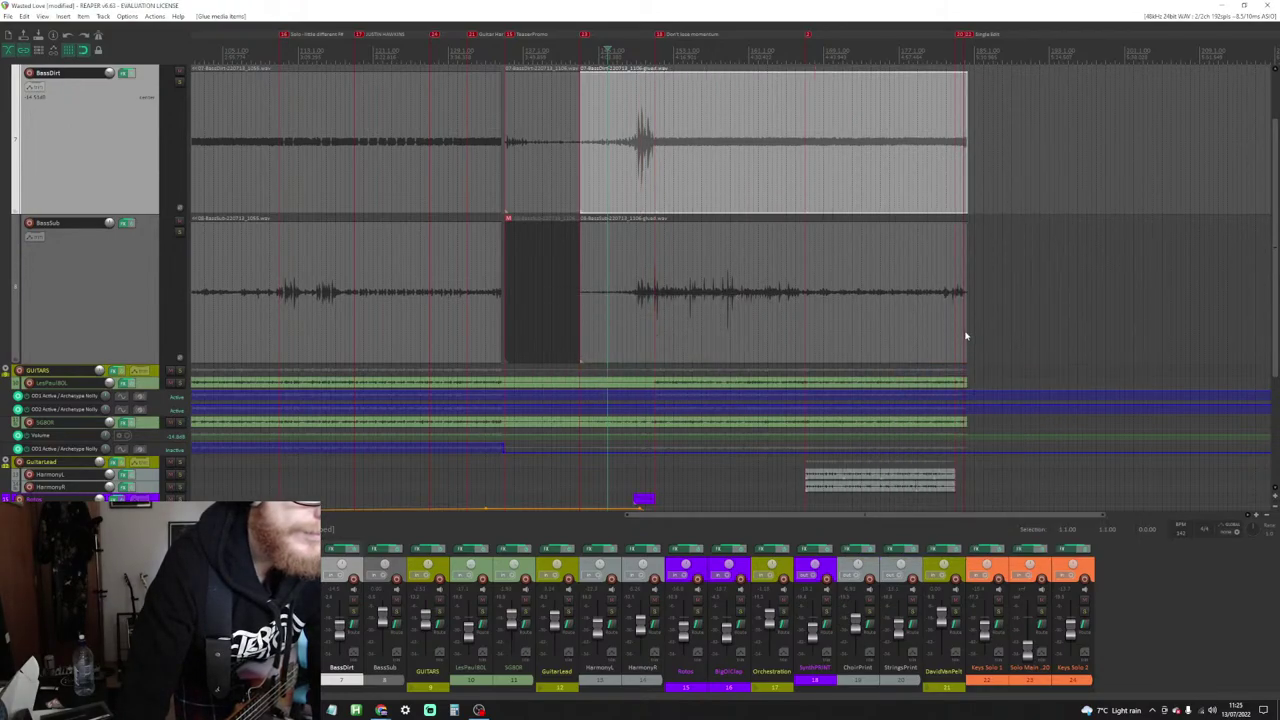
Step: Extend the end of the glued BassSub item to match BassDirt, glue it again, and play back the song's ending
left_click(966, 336)
right_click(852, 311)
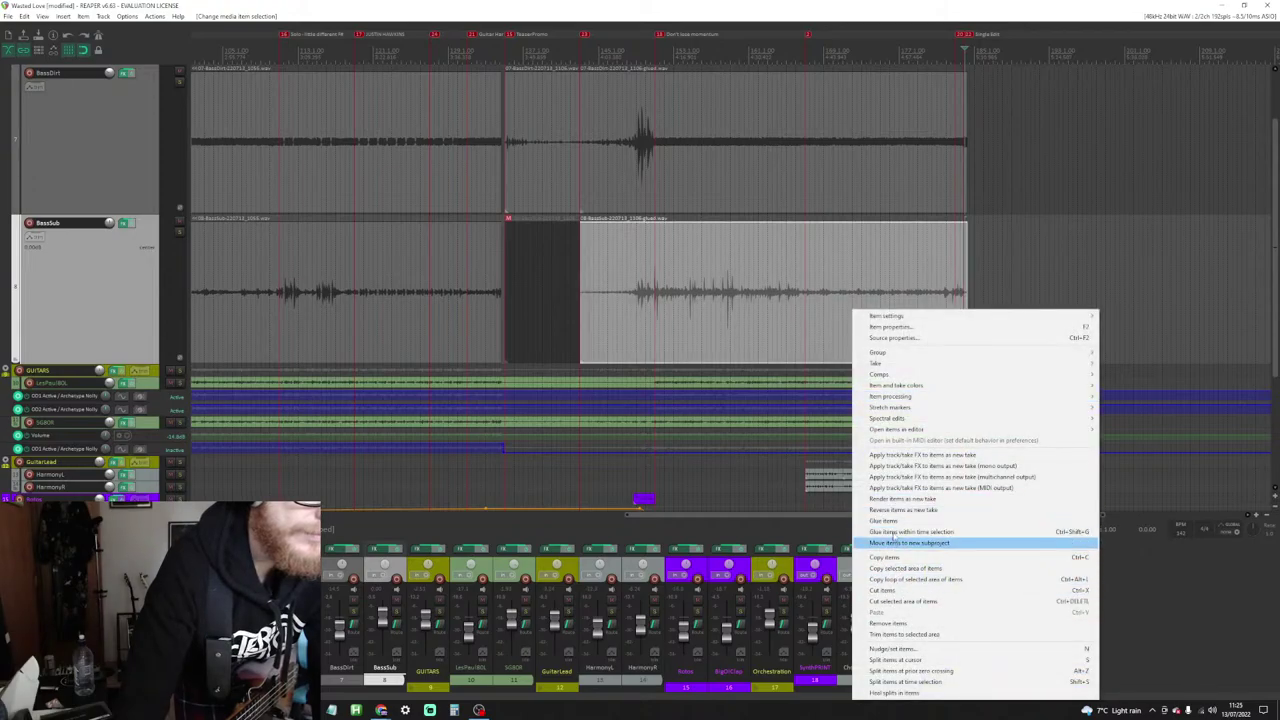
left_click(890, 521)
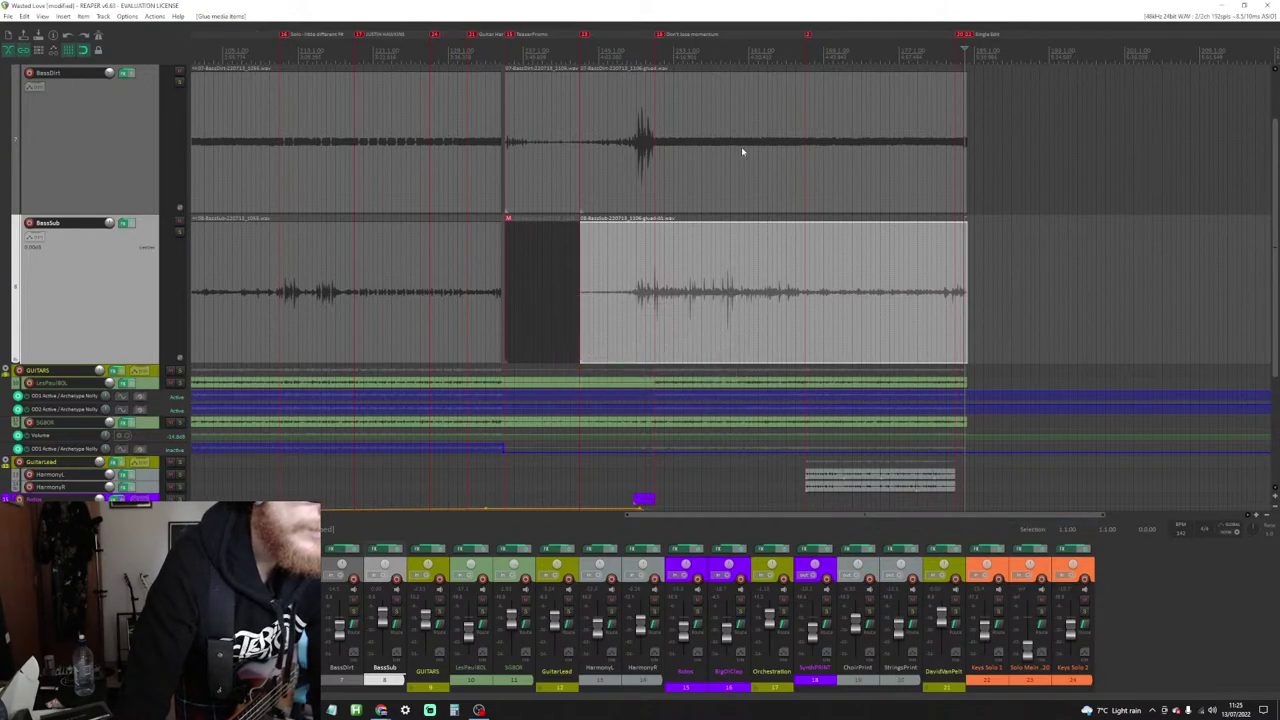
scroll(1094, 290, "up", 3)
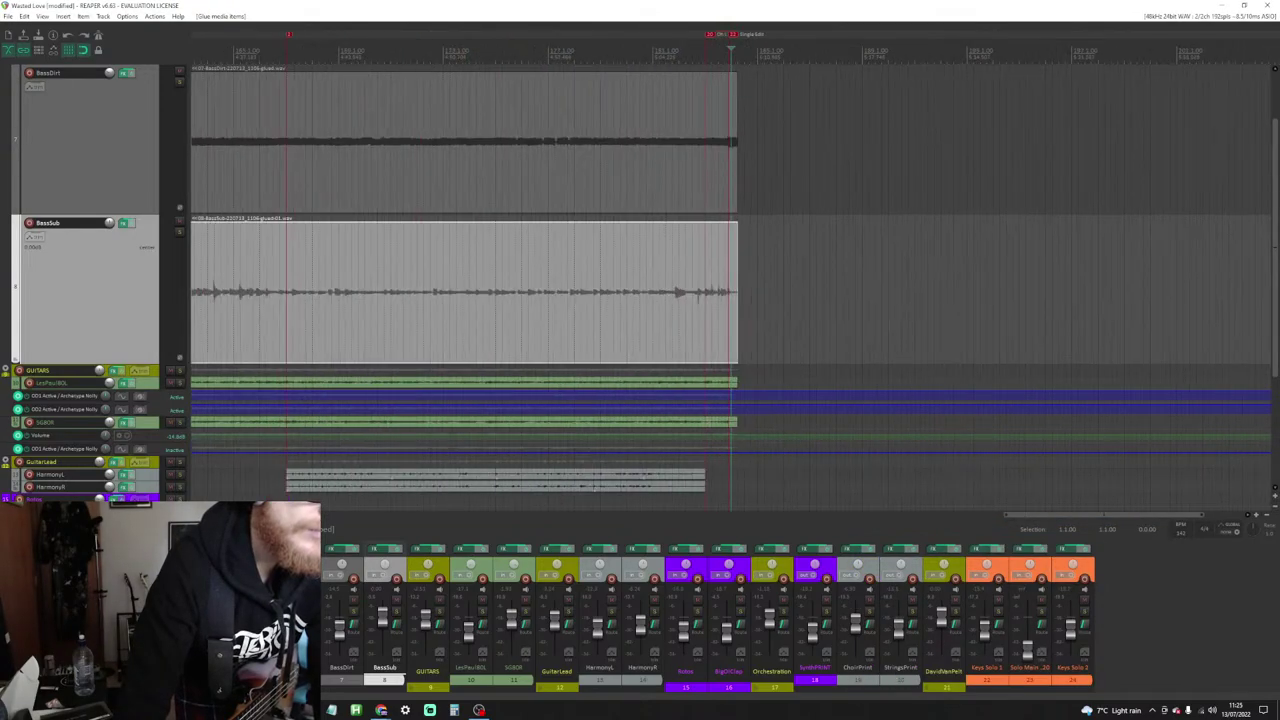
key("space")
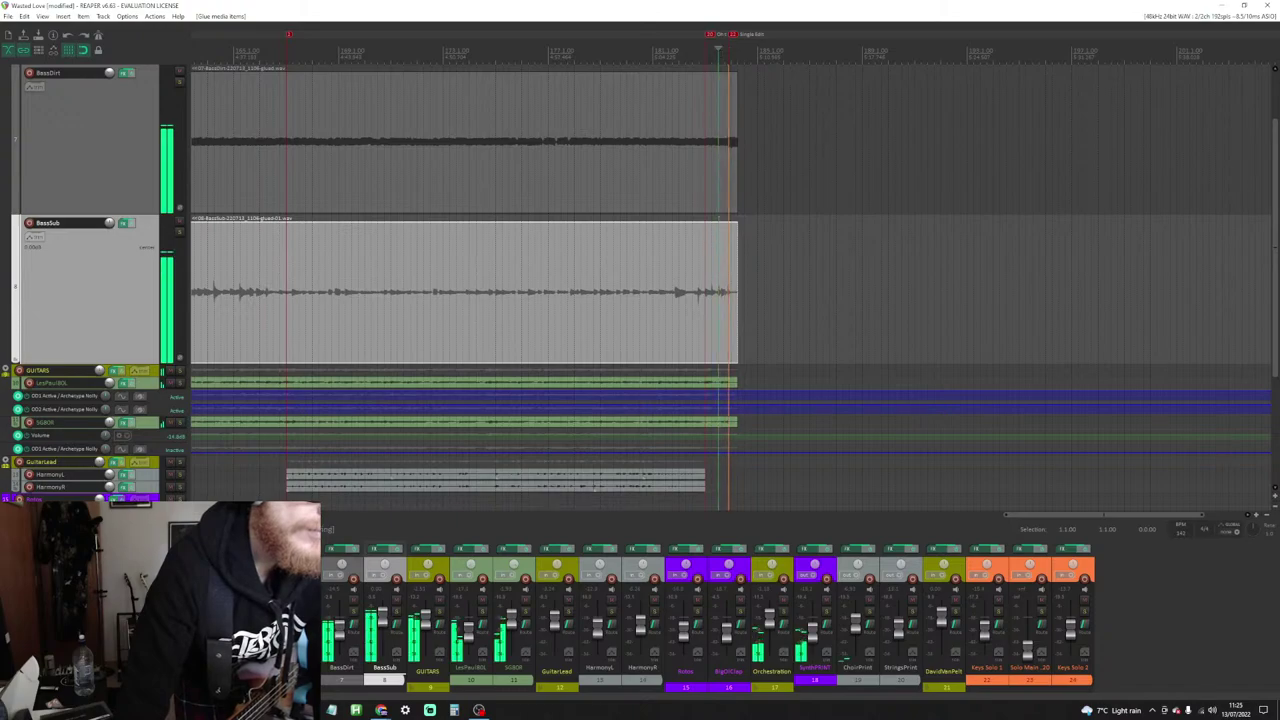
scroll(640, 120, "down", 2)
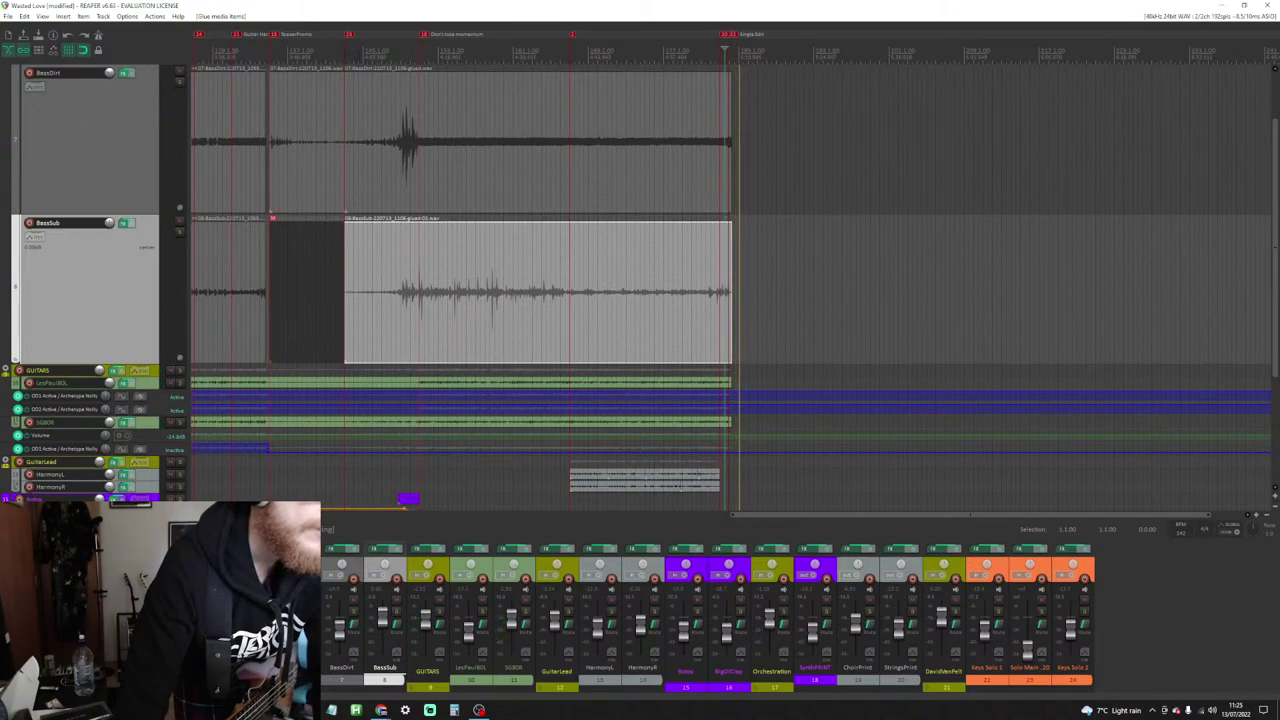
Step: Trim the start of both glued bass items forward to bar 162
left_click(380, 204)
left_click(382, 254, "ctrl")
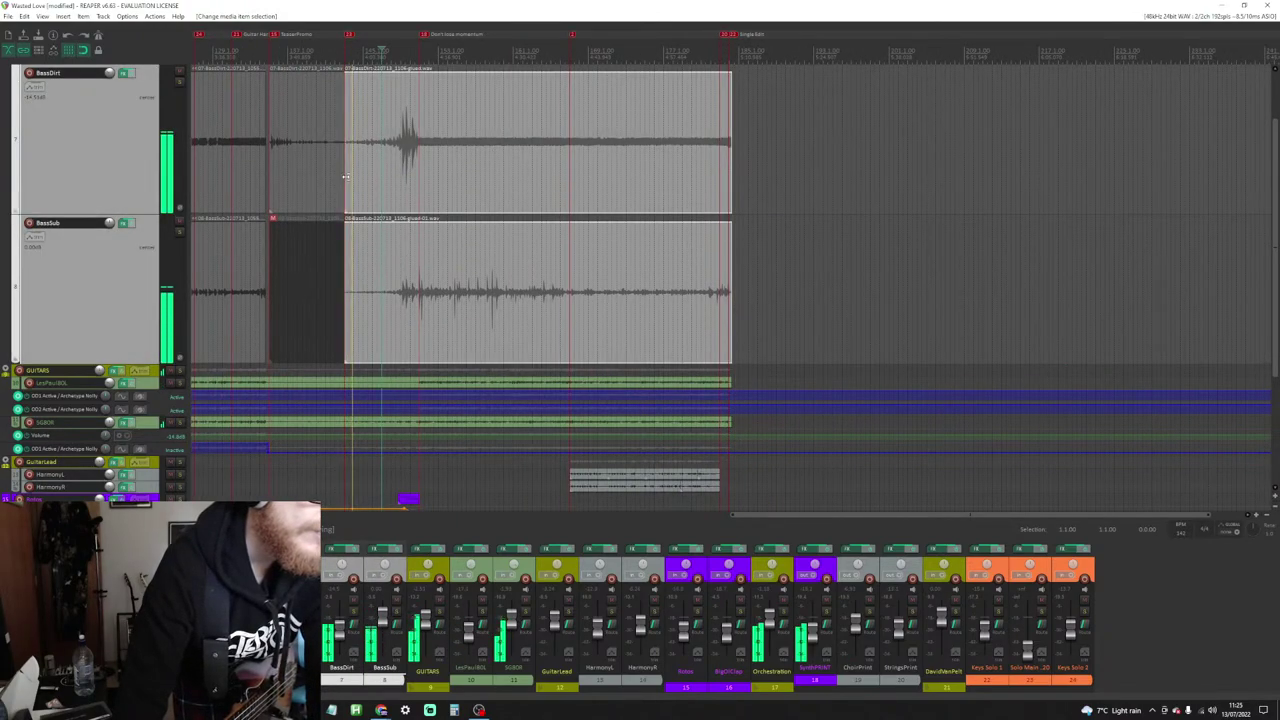
left_click_drag(347, 177, 521, 189)
Step: Delete the short BassDirt and BassSub items after the Teaser/Promo marker and arm both tracks for recording
left_click(289, 176)
left_click(334, 266, "ctrl")
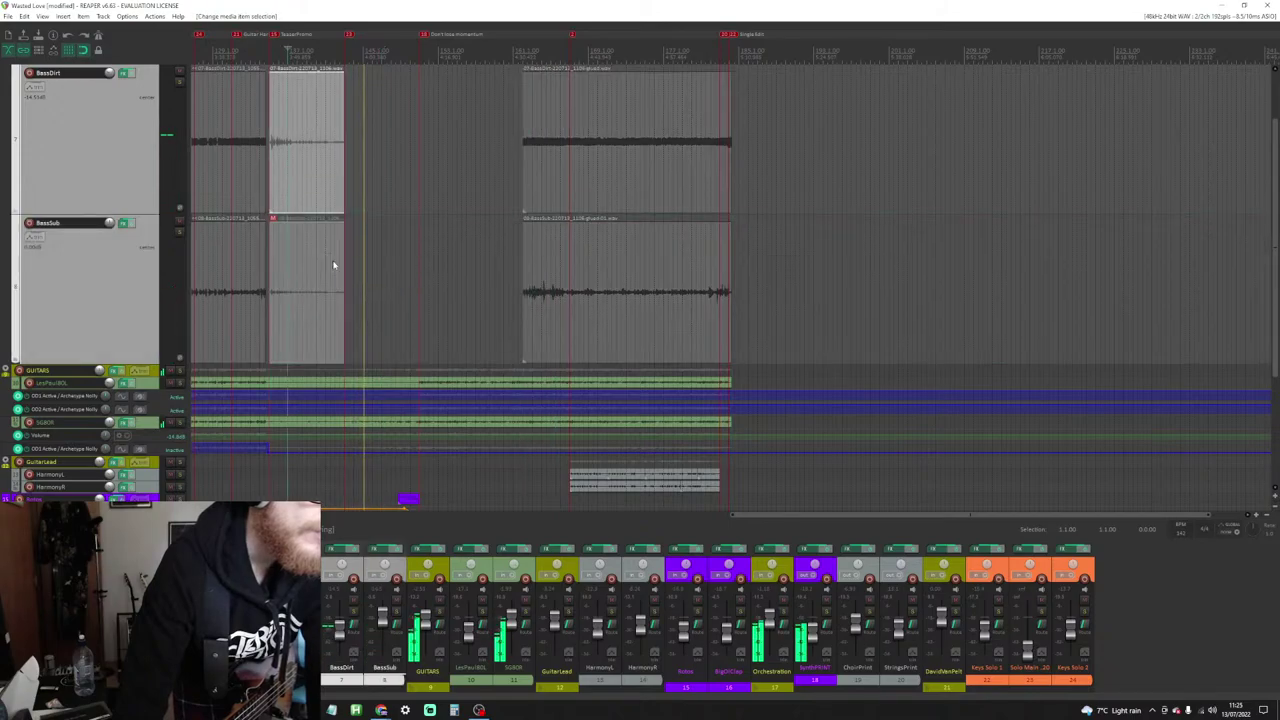
key("Delete")
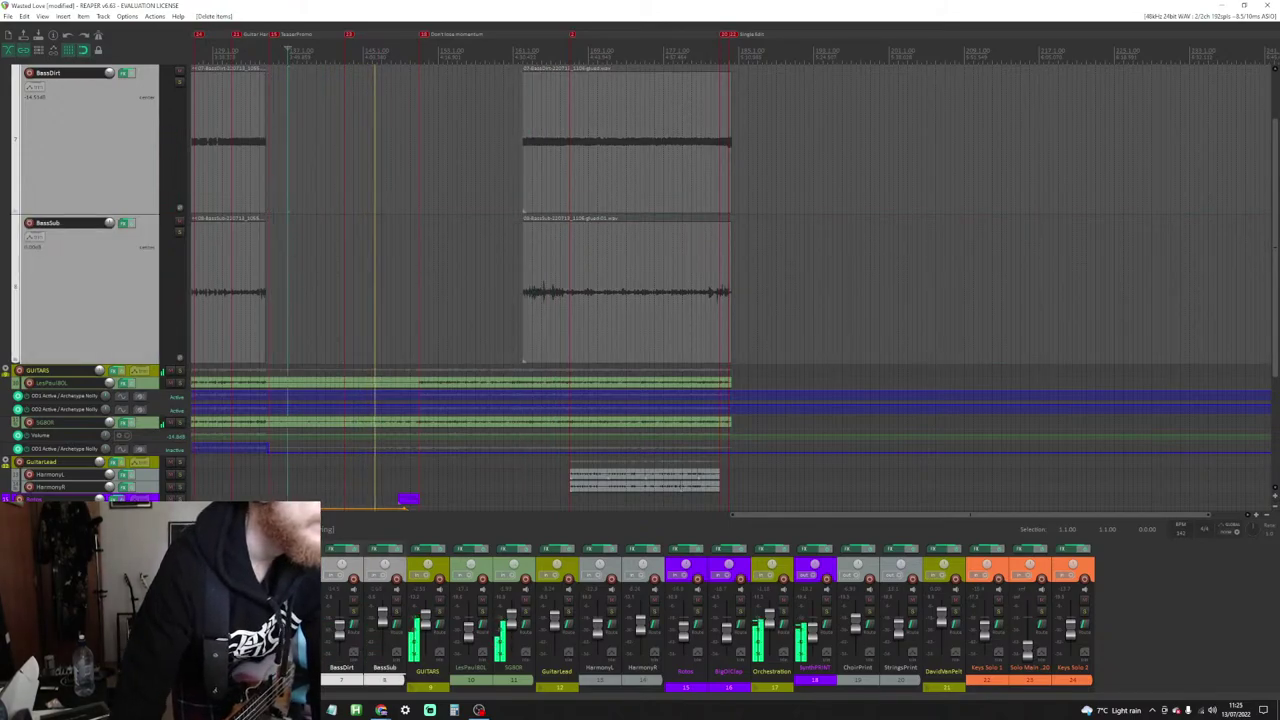
left_click(29, 72)
left_click(29, 223)
scroll(71, 188, "up", 1)
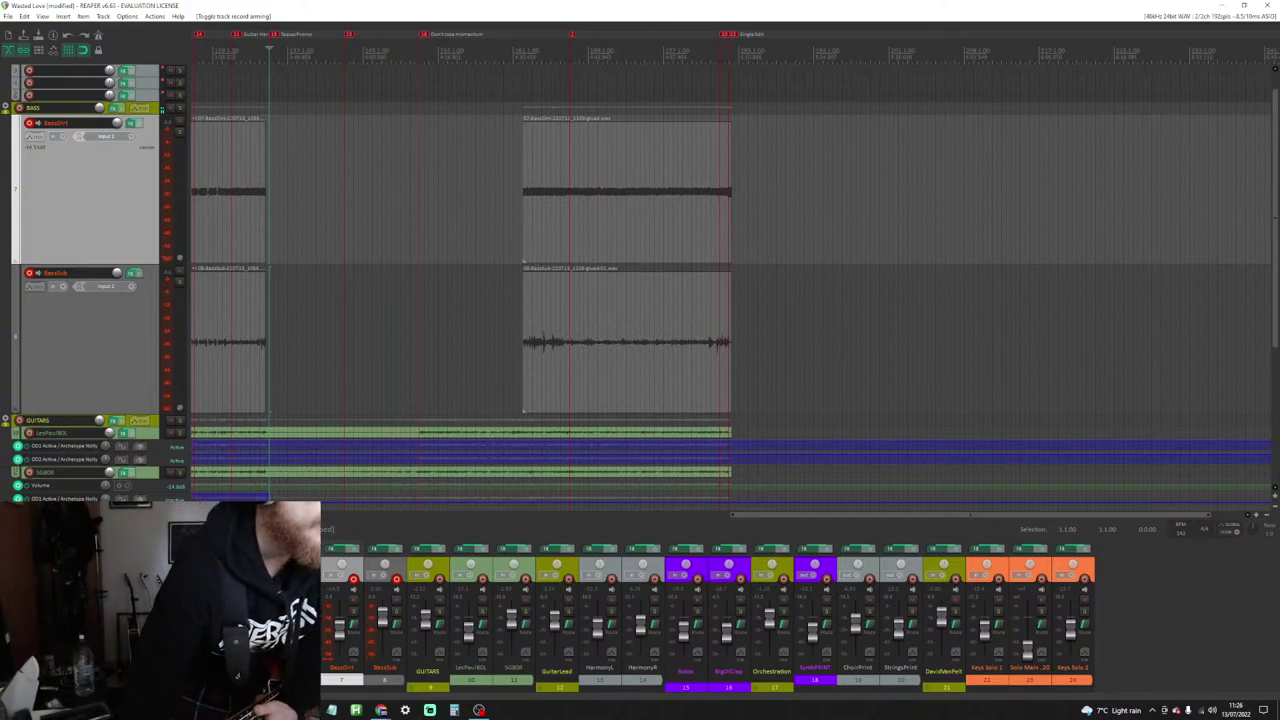
Step: Play from just before the glued bass items and extend both their starts back to the marker following Teaser/Promo
left_click(461, 190)
left_click(526, 134)
key("space")
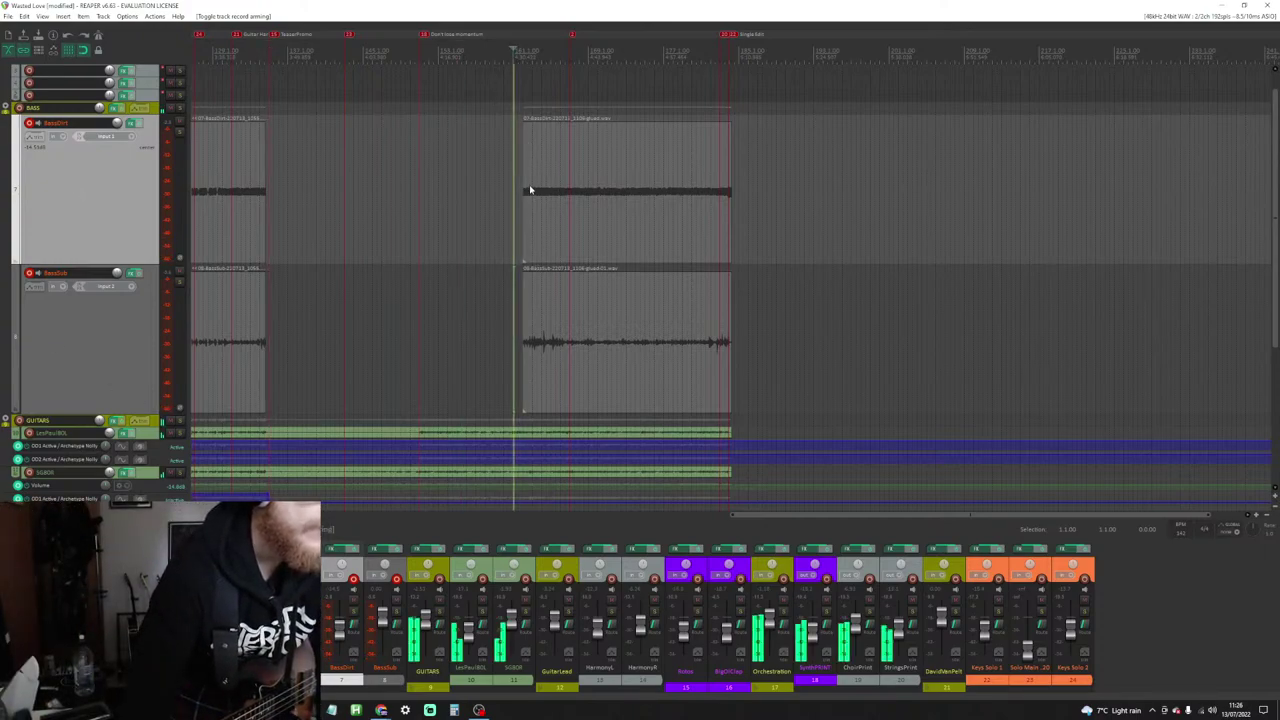
left_click_drag(525, 207, 420, 207)
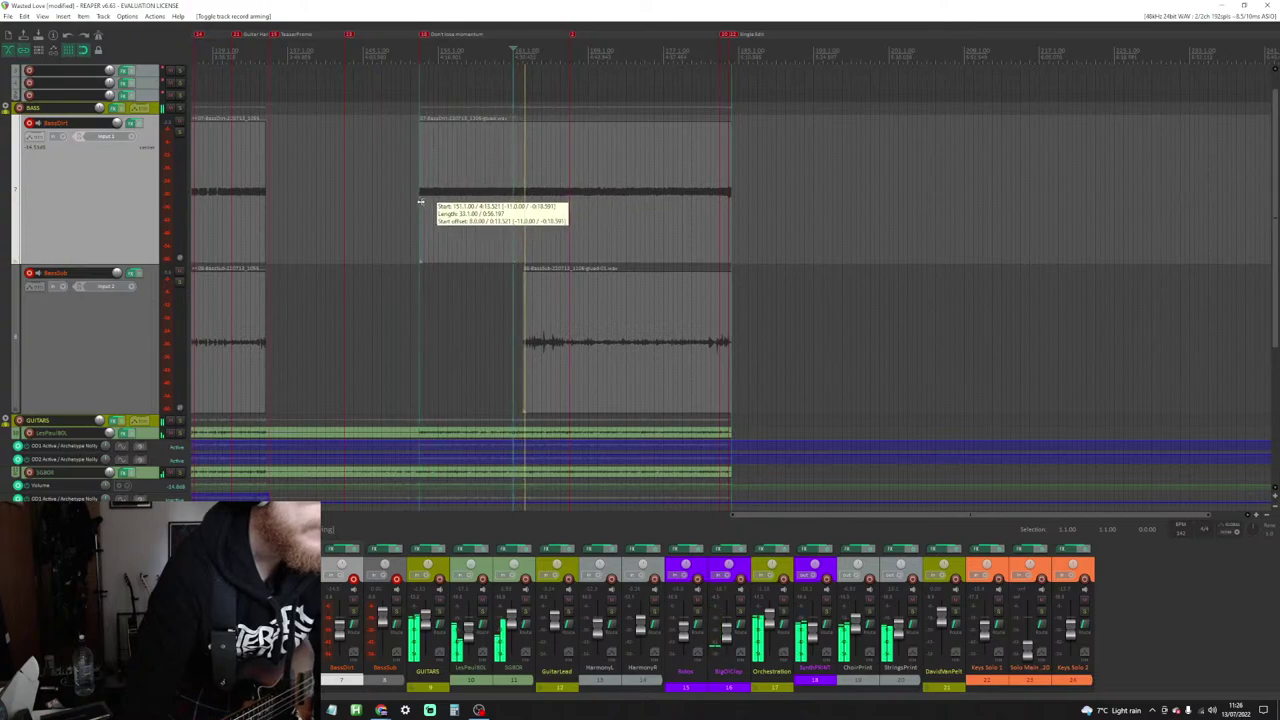
left_click_drag(522, 353, 420, 350)
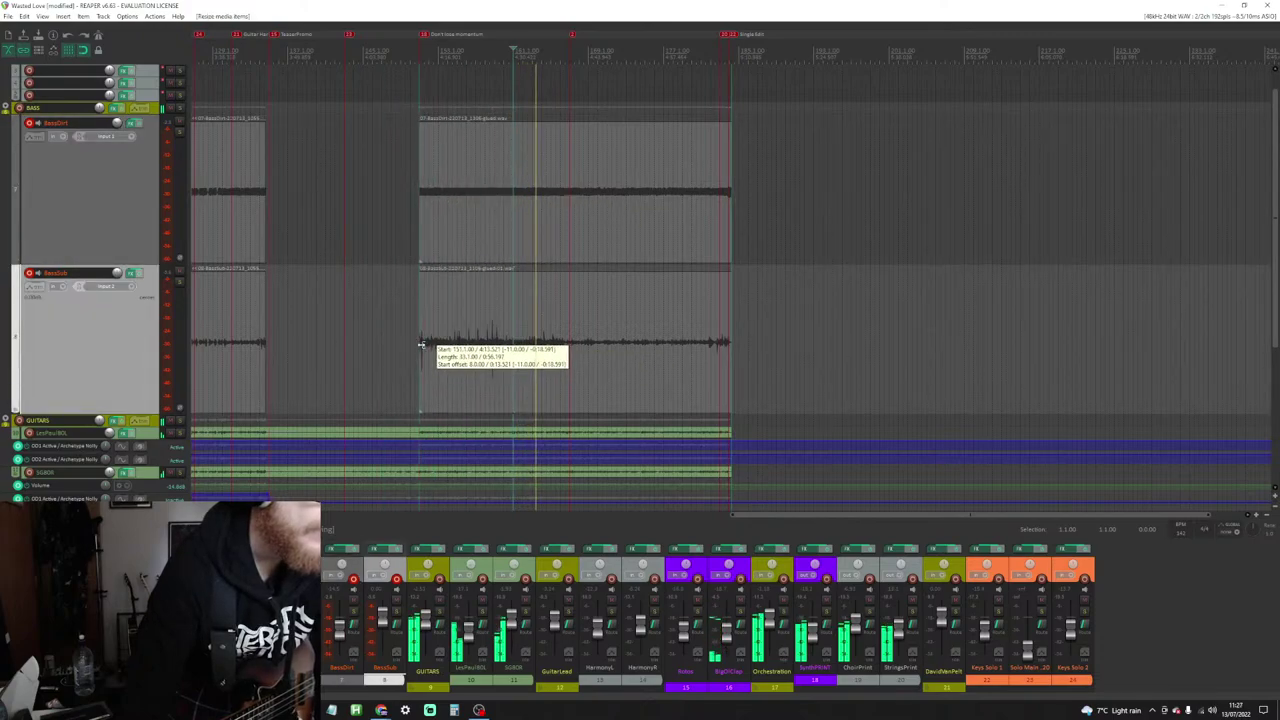
left_click(431, 204)
left_click_drag(429, 235, 345, 230)
left_click(345, 230)
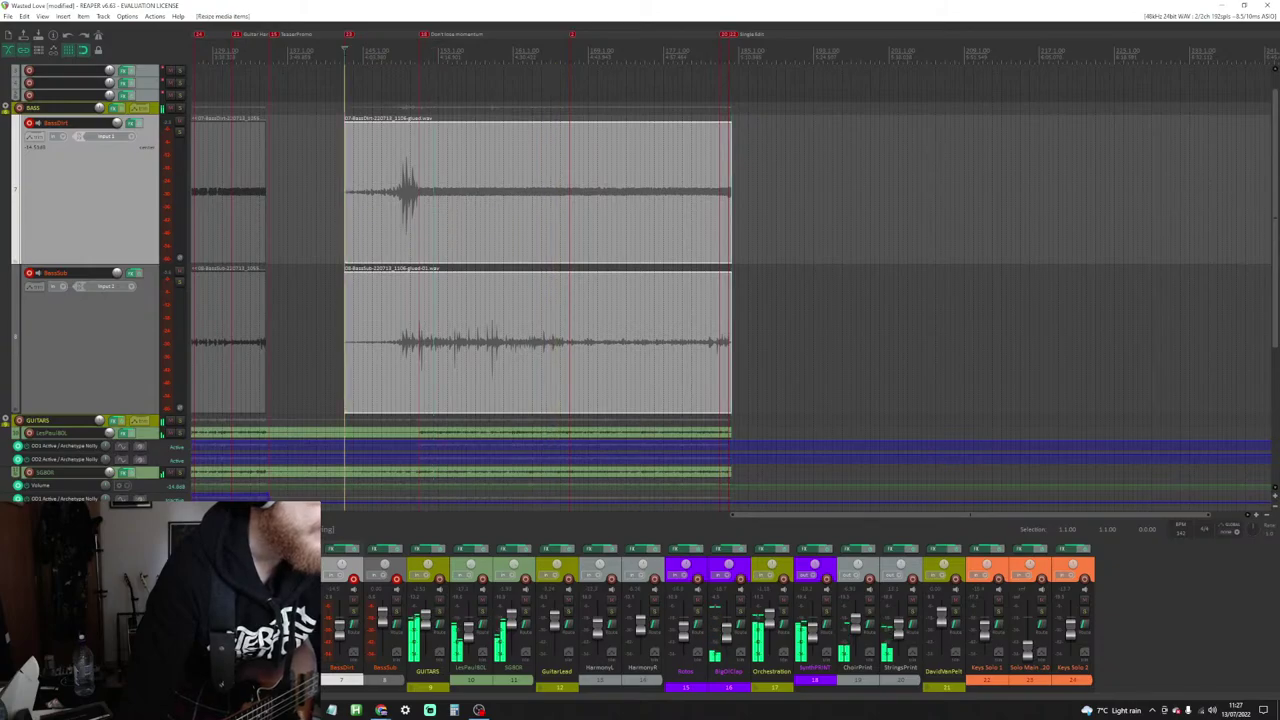
Step: Play from the Teaser/Promo marker with BassDirt and BassSub disarmed, and adjust the volume of track 16
key("space")
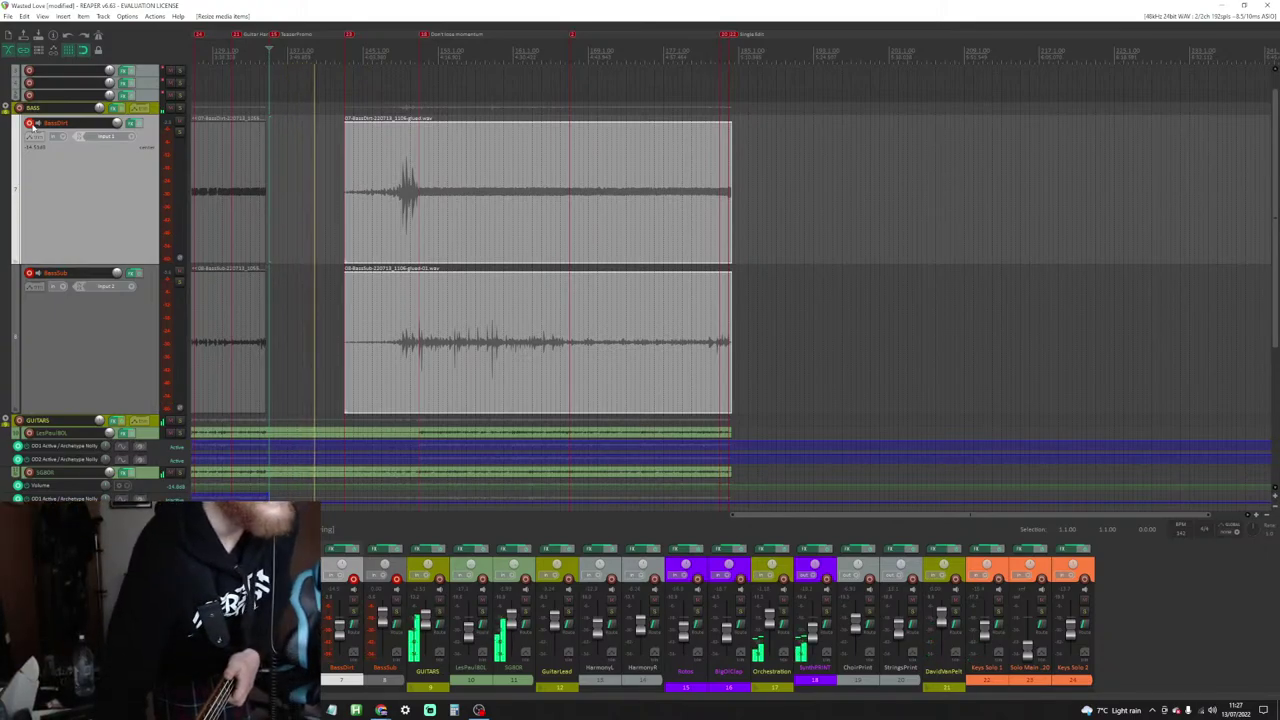
left_click(30, 123)
left_click(32, 273)
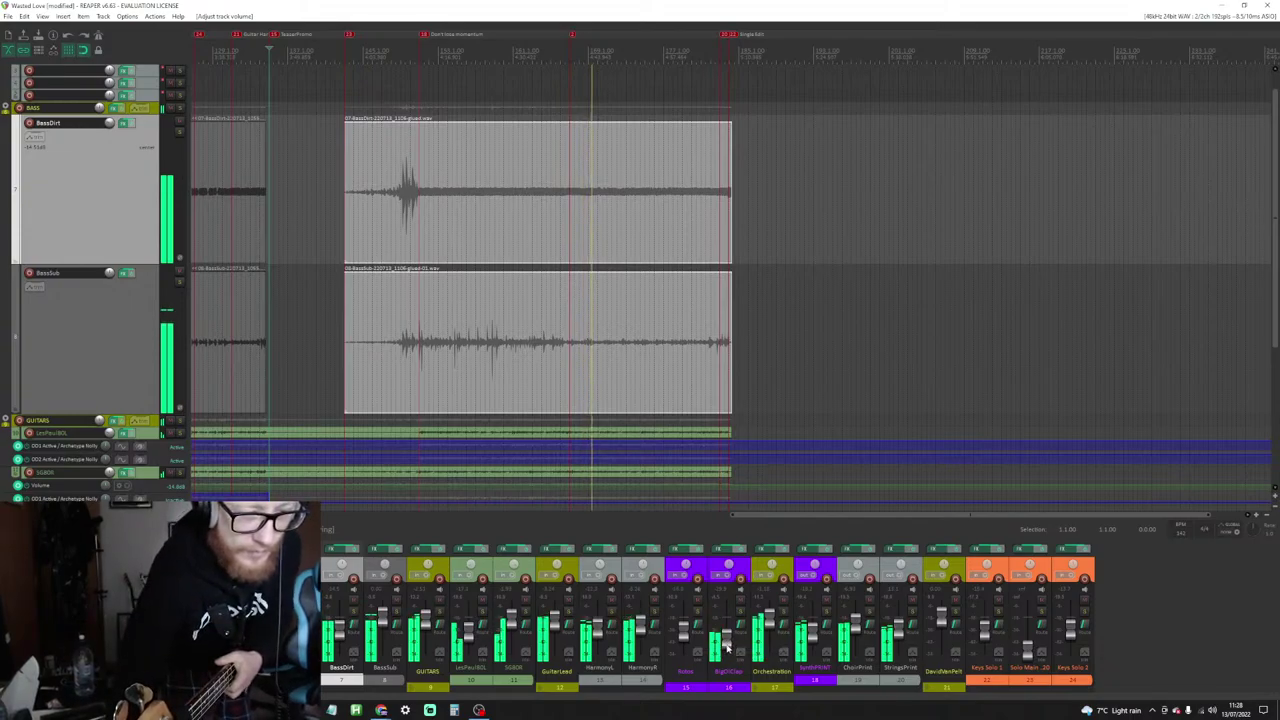
mouse_move(728, 647)
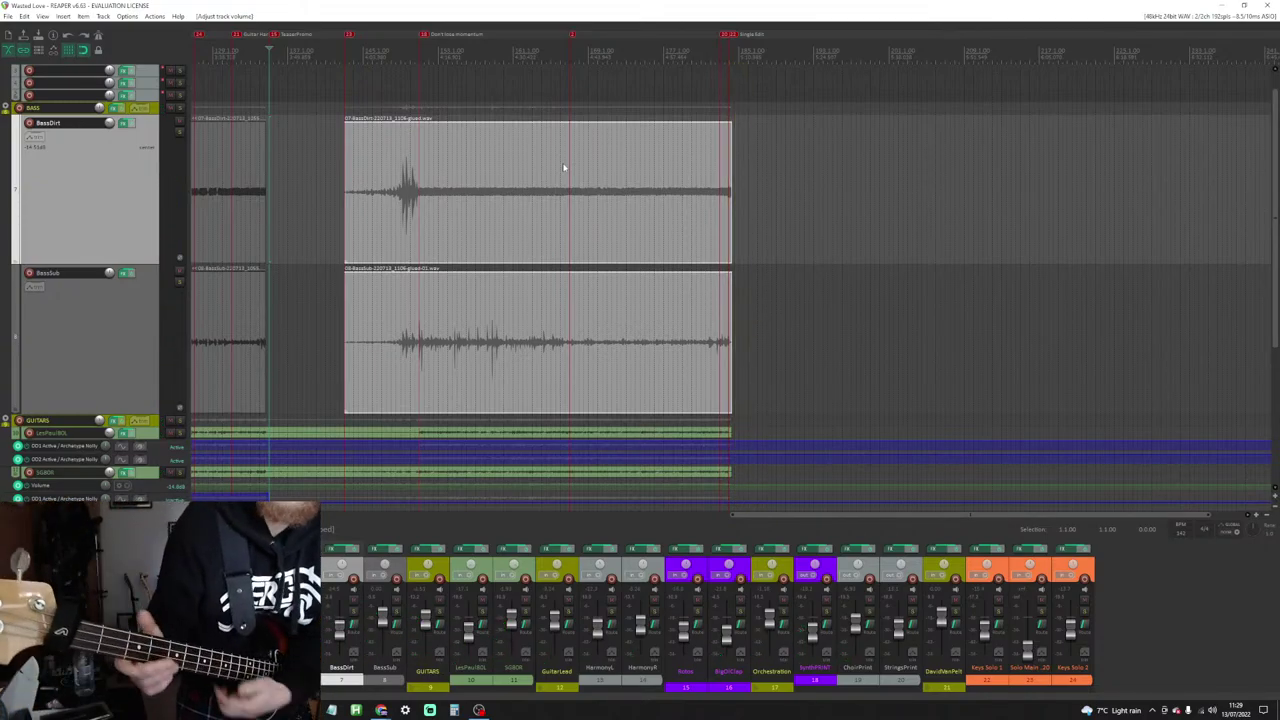
Step: Play back the full song from the beginning to review the bass parts
scroll(294, 157, "down", 3)
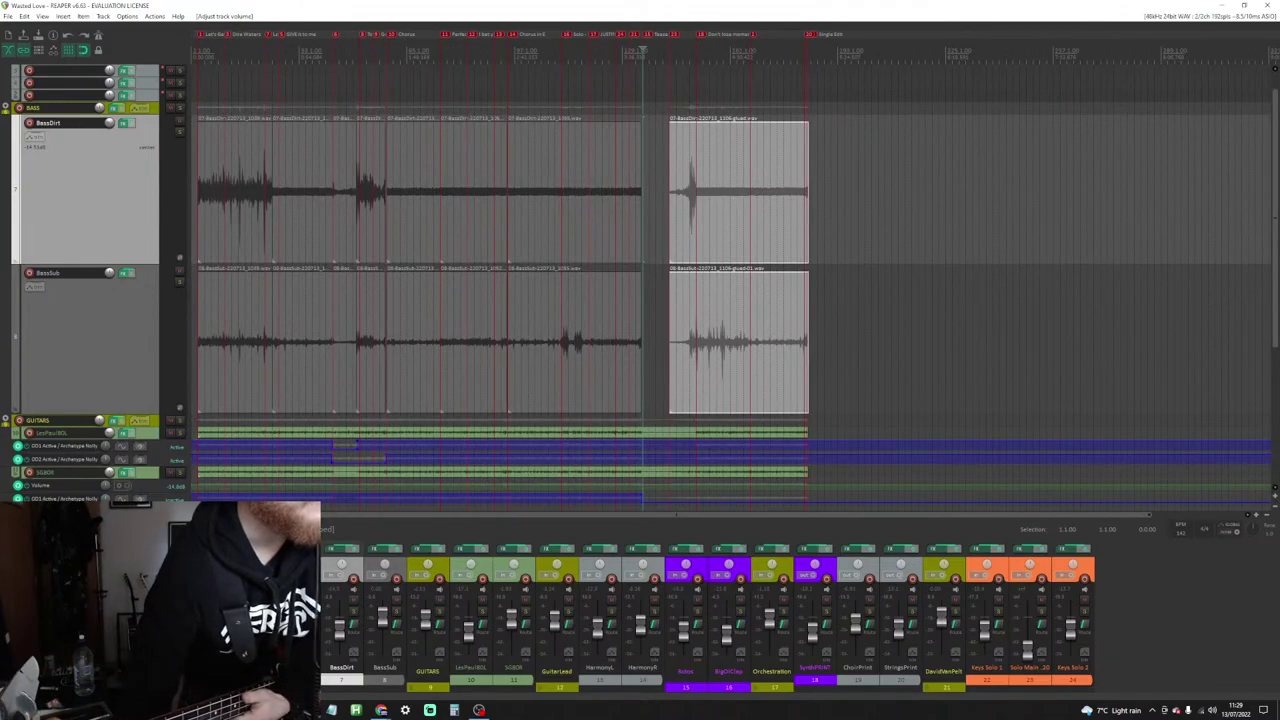
key("space")
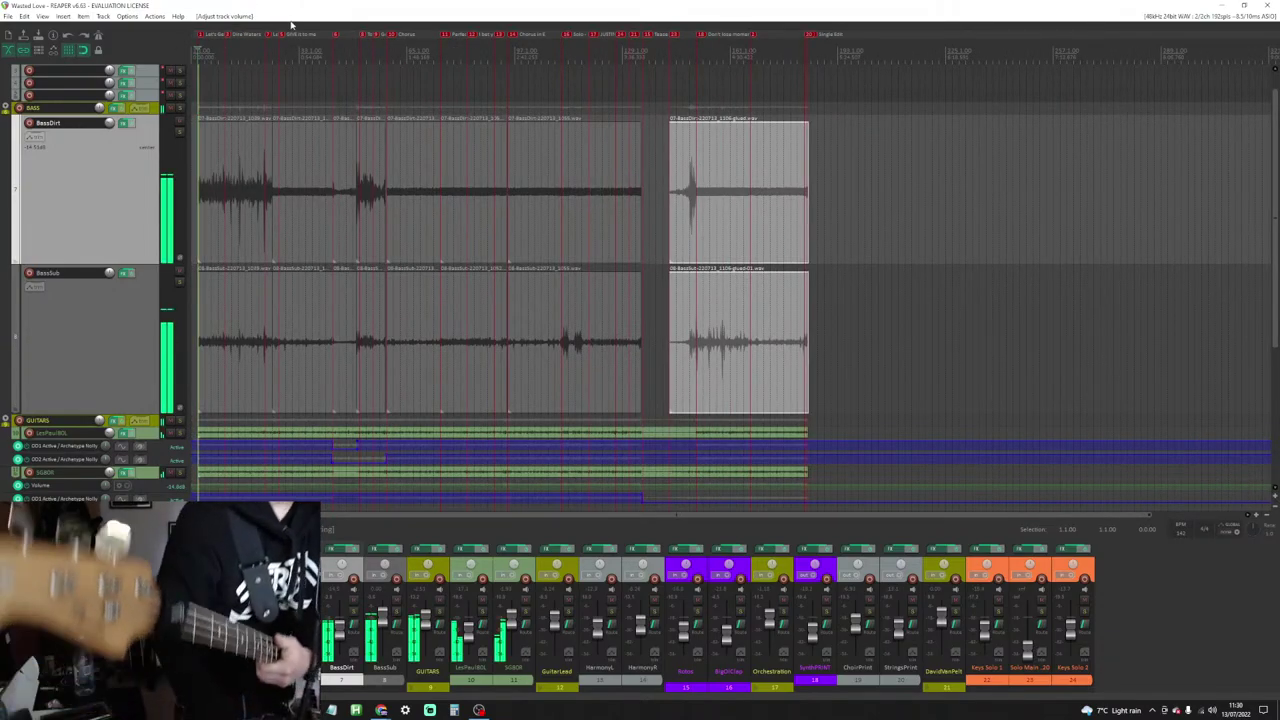
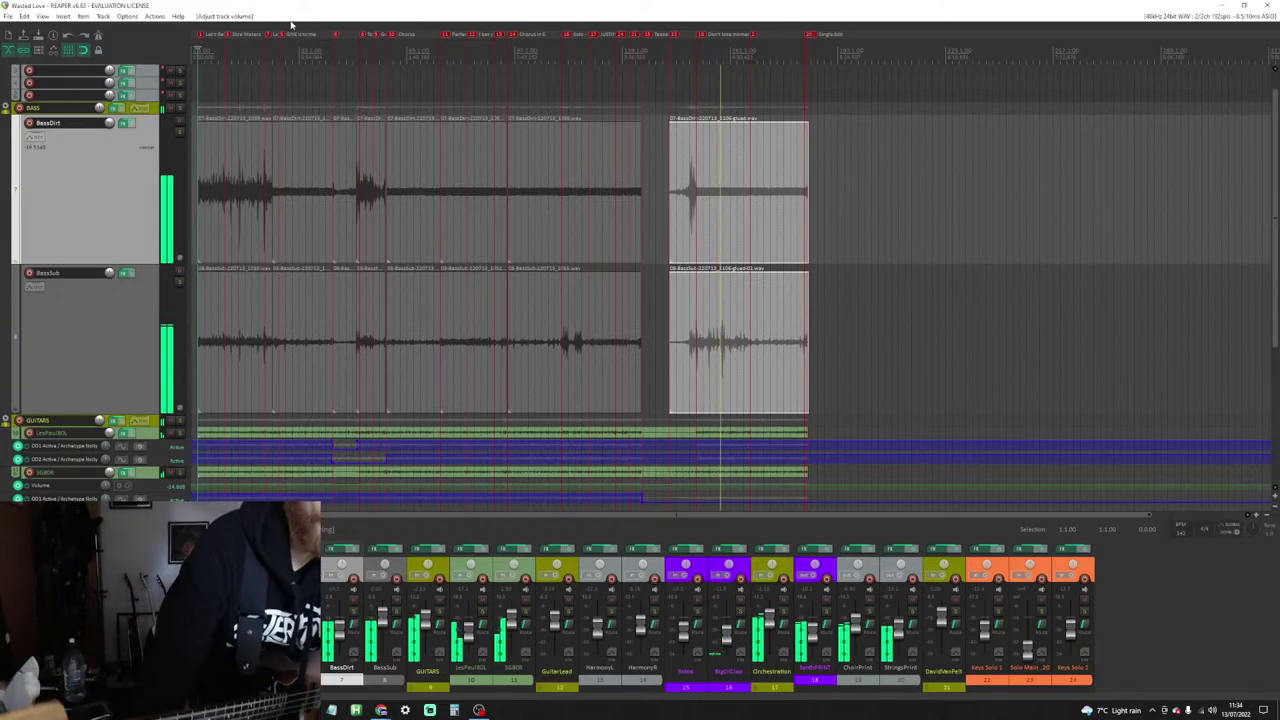
Step: Split the glued BassDirt and BassSub items to clear the section after the Don't lose momentum marker, moving their ending past the song
left_click(742, 225)
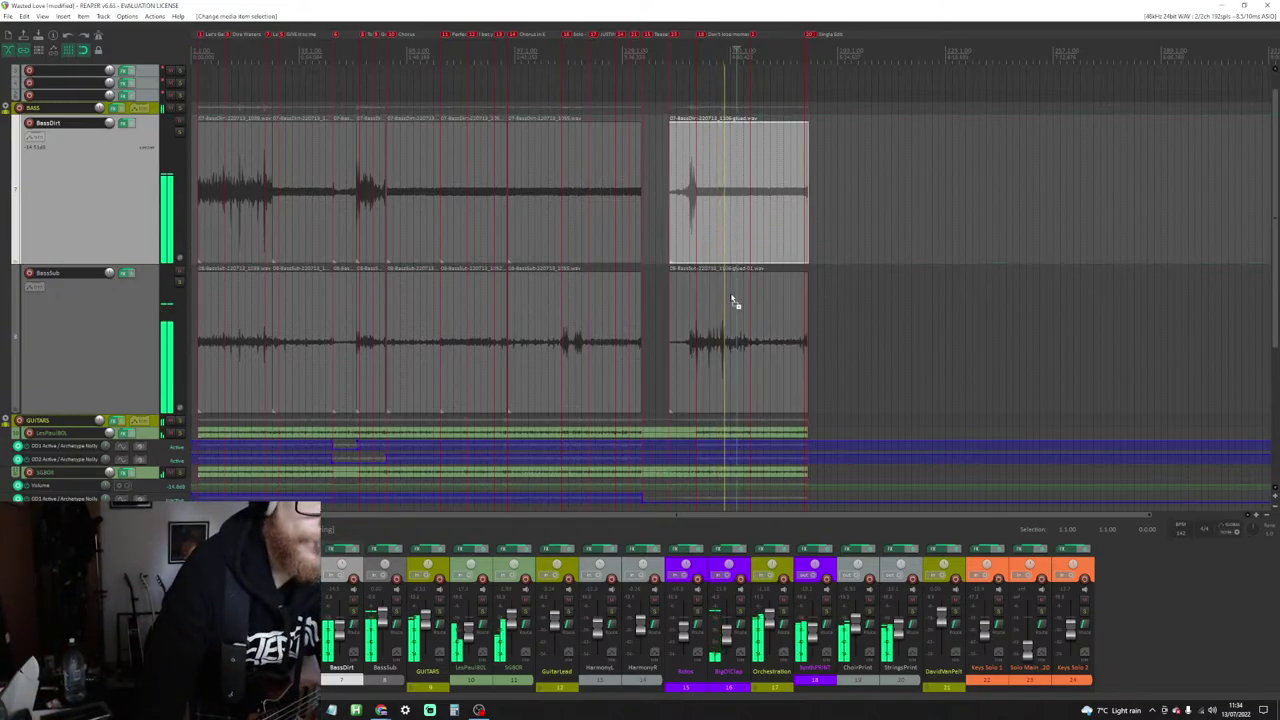
left_click(732, 300, "ctrl")
key("space")
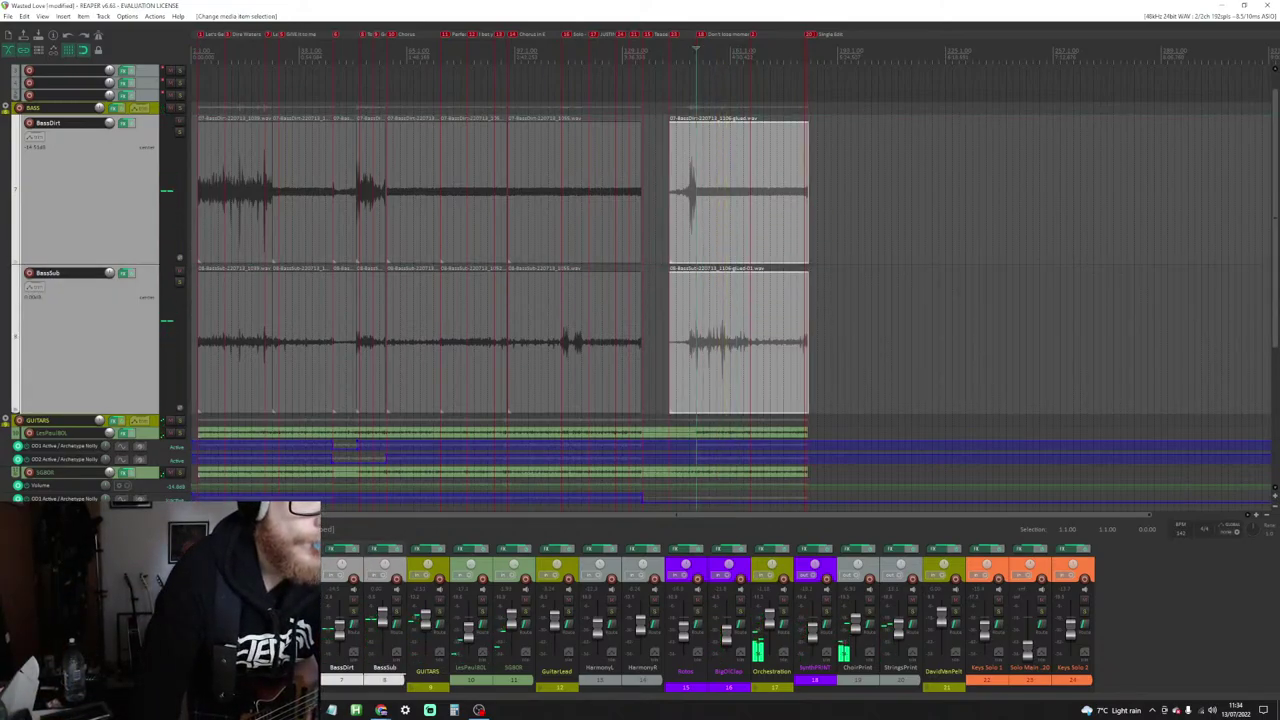
key("s")
left_click_drag(697, 207, 934, 214)
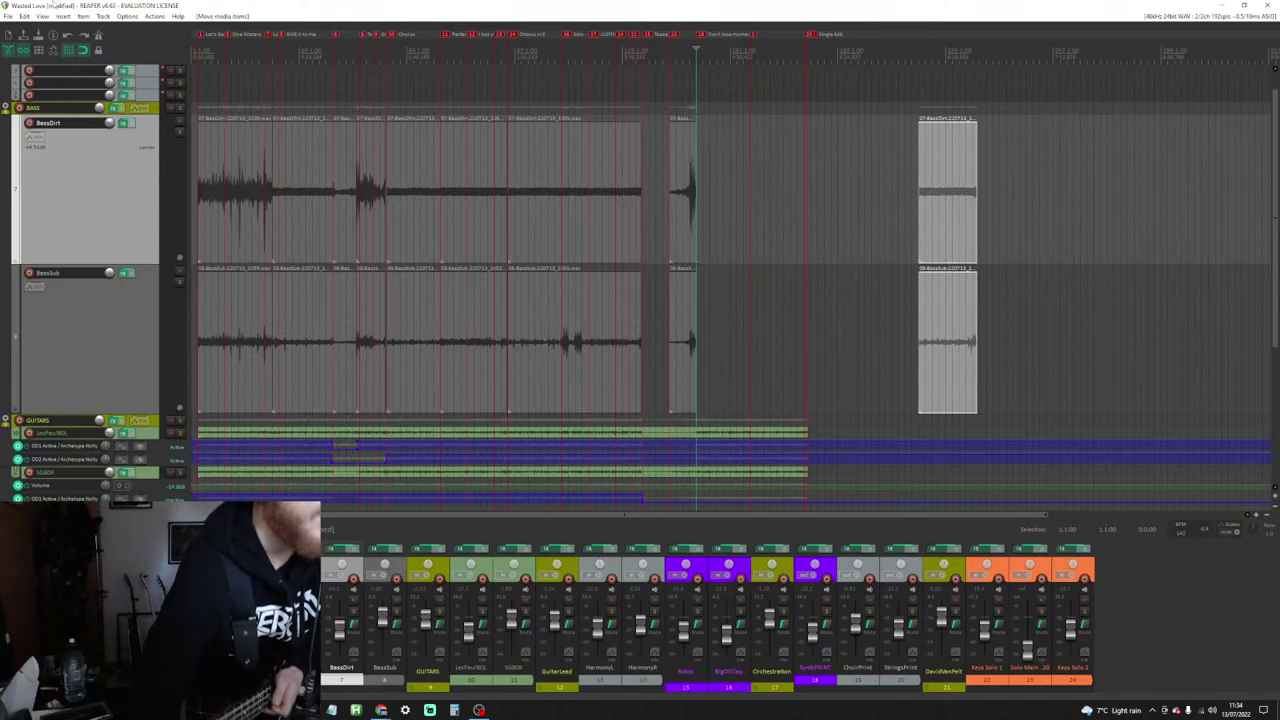
Step: Arm BassDirt and BassSub, record a new take from the Don't lose momentum marker and trim its end to the next marker
left_click(29, 123)
left_click(33, 272)
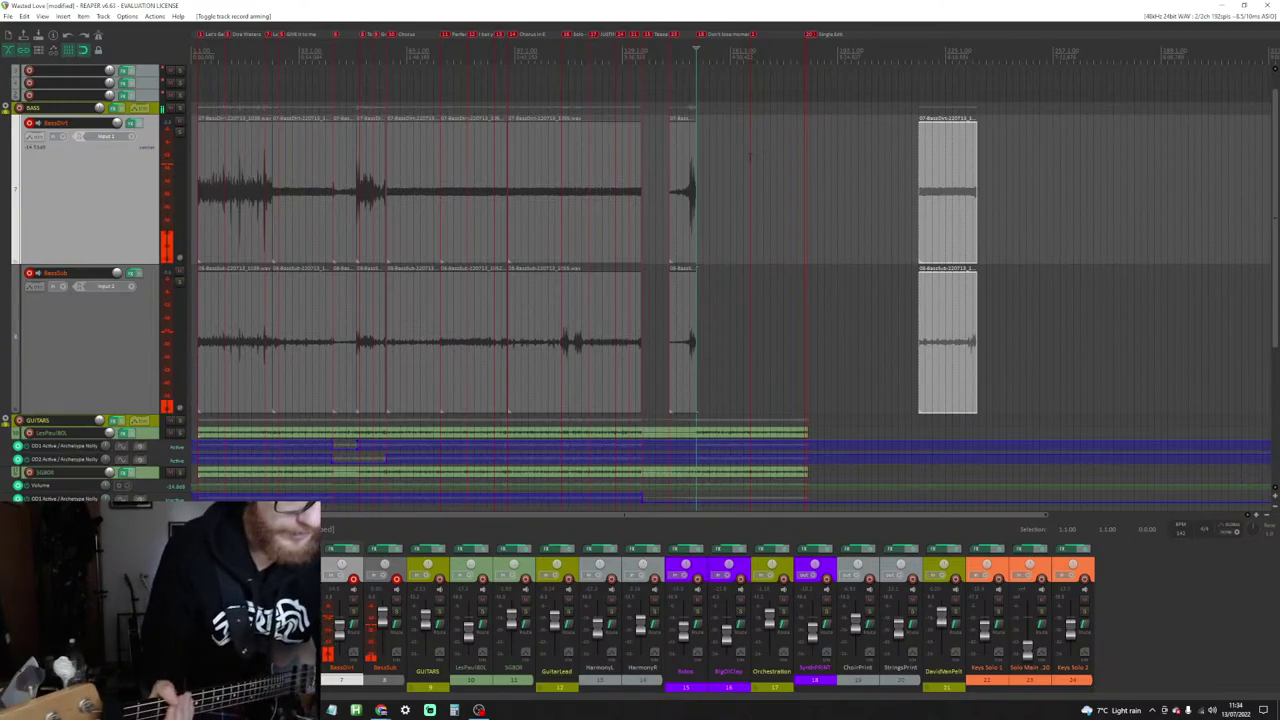
key("space")
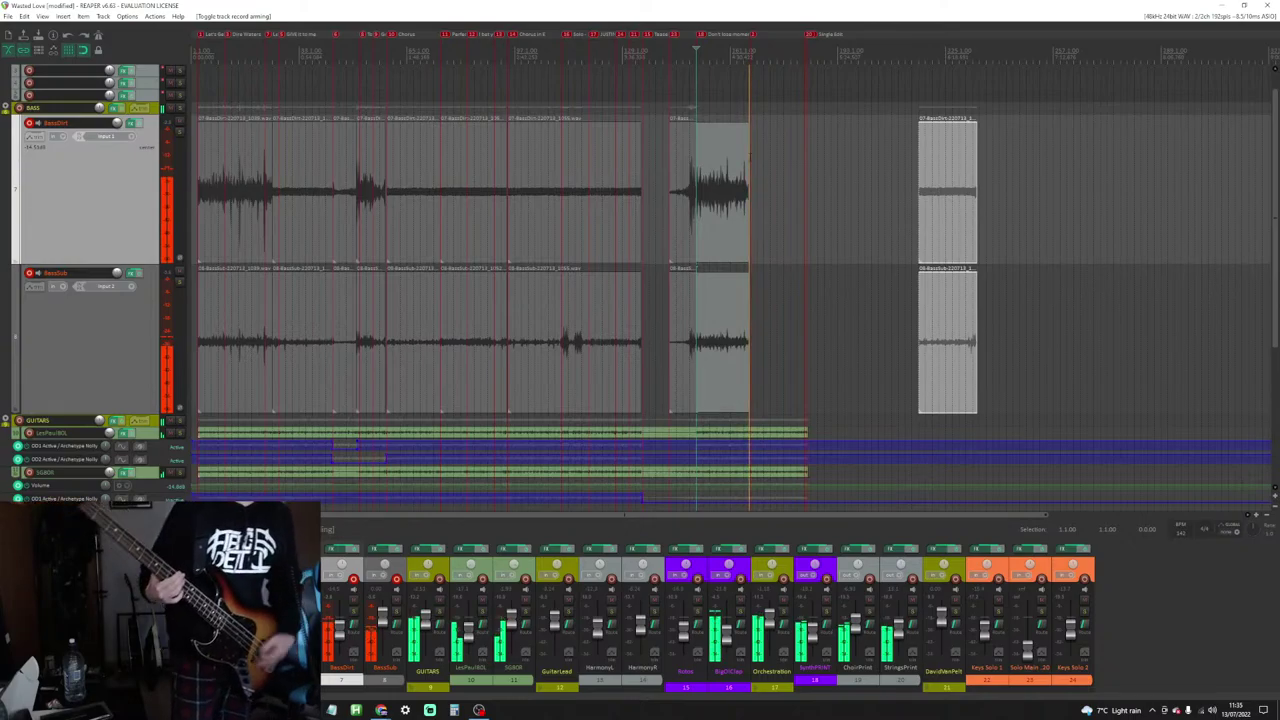
key("space")
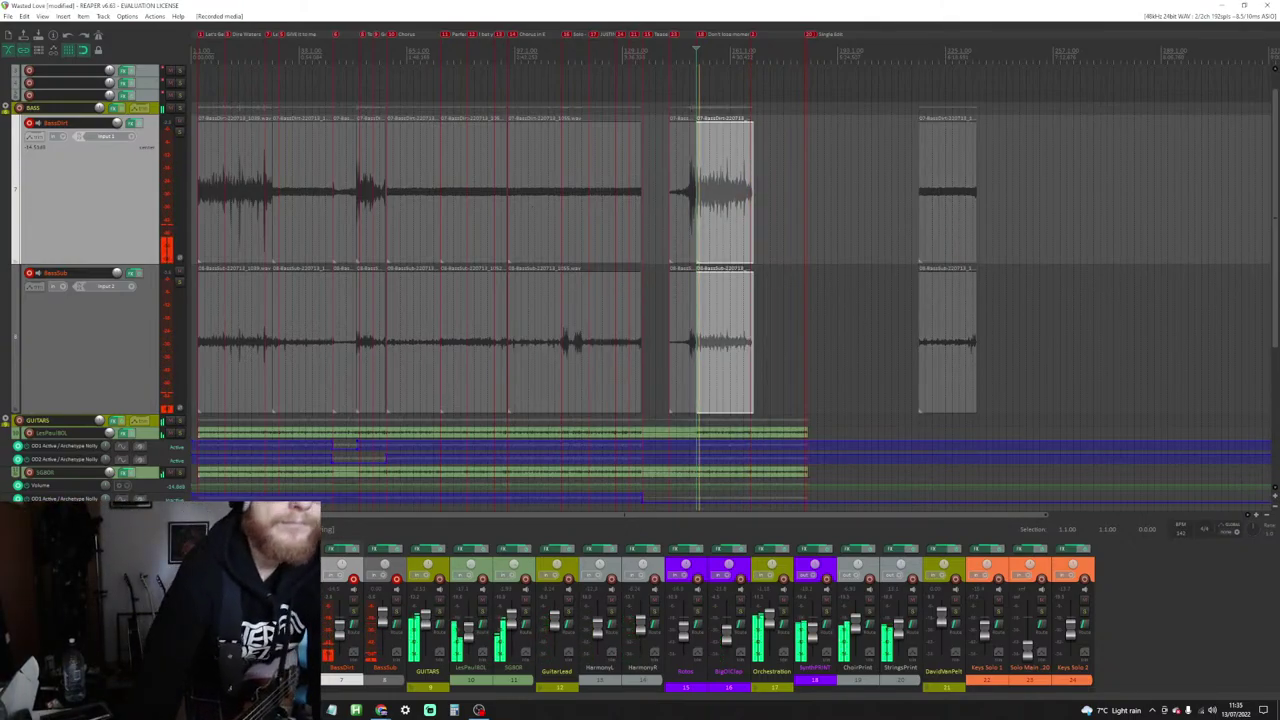
left_click_drag(752, 237, 749, 237)
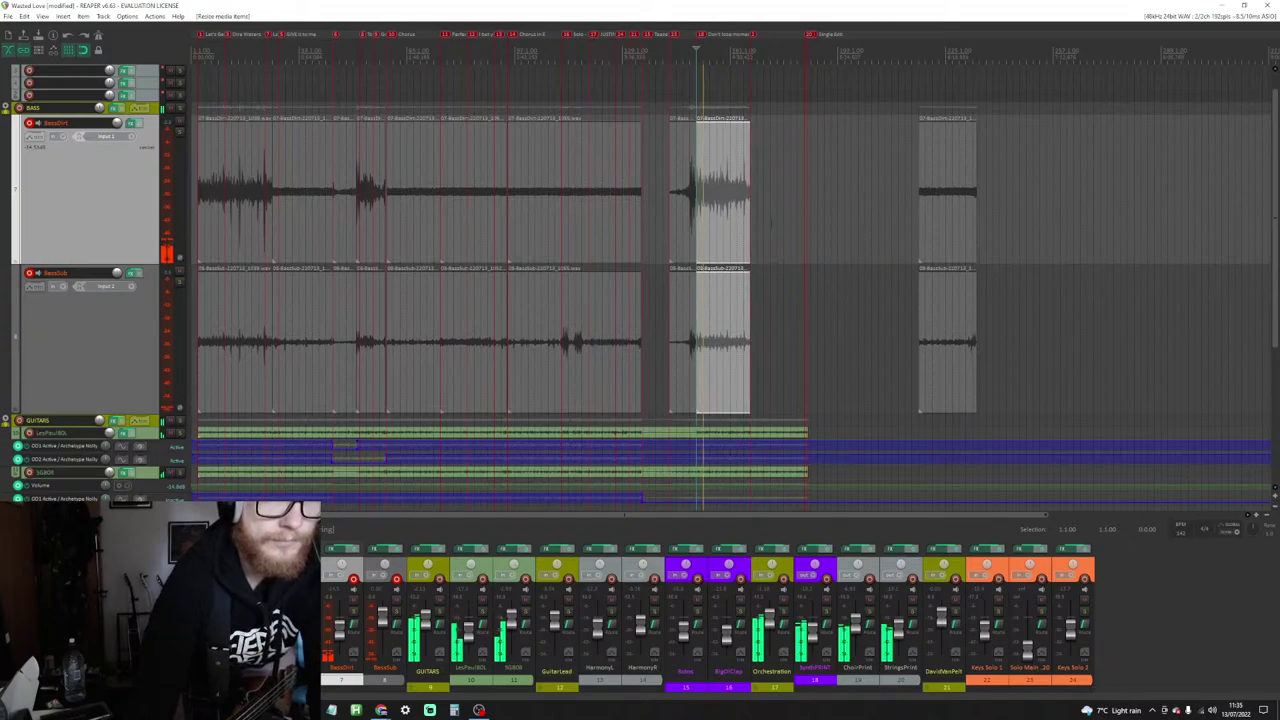
Step: Move the parked ending items back against the new take on BassDirt and BassSub and play through to the song's end
left_click(939, 219)
left_click_drag(926, 206, 763, 206)
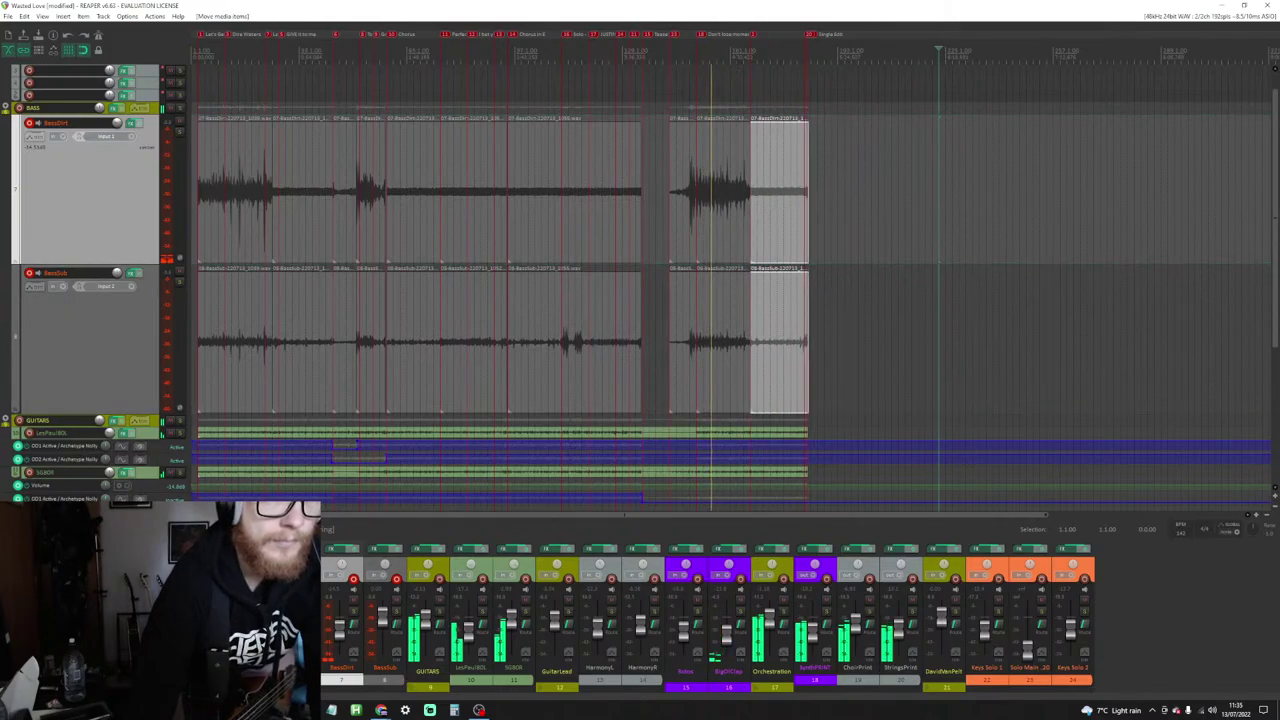
scroll(454, 245, "up", 2)
scroll(671, 217, "up", 2)
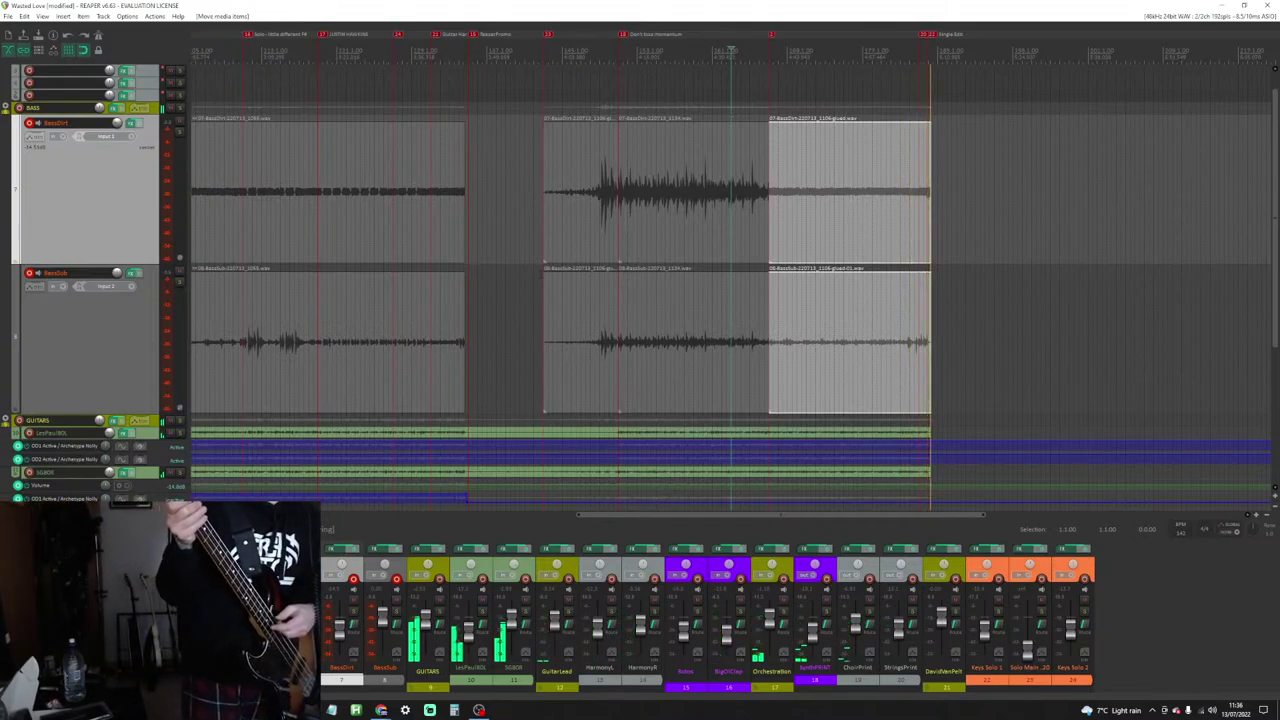
key("space")
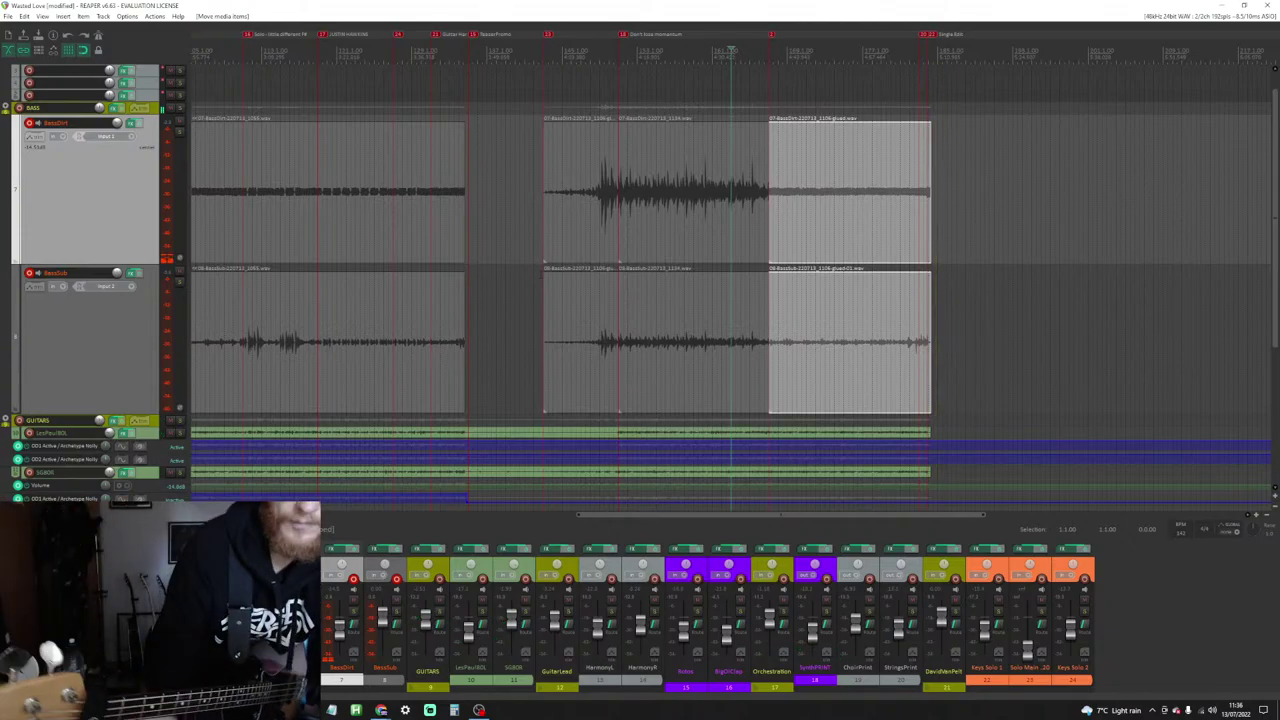
Step: Play from the unnamed marker before Too much and mute the short BassSub item that starts there
scroll(643, 262, "down", 2)
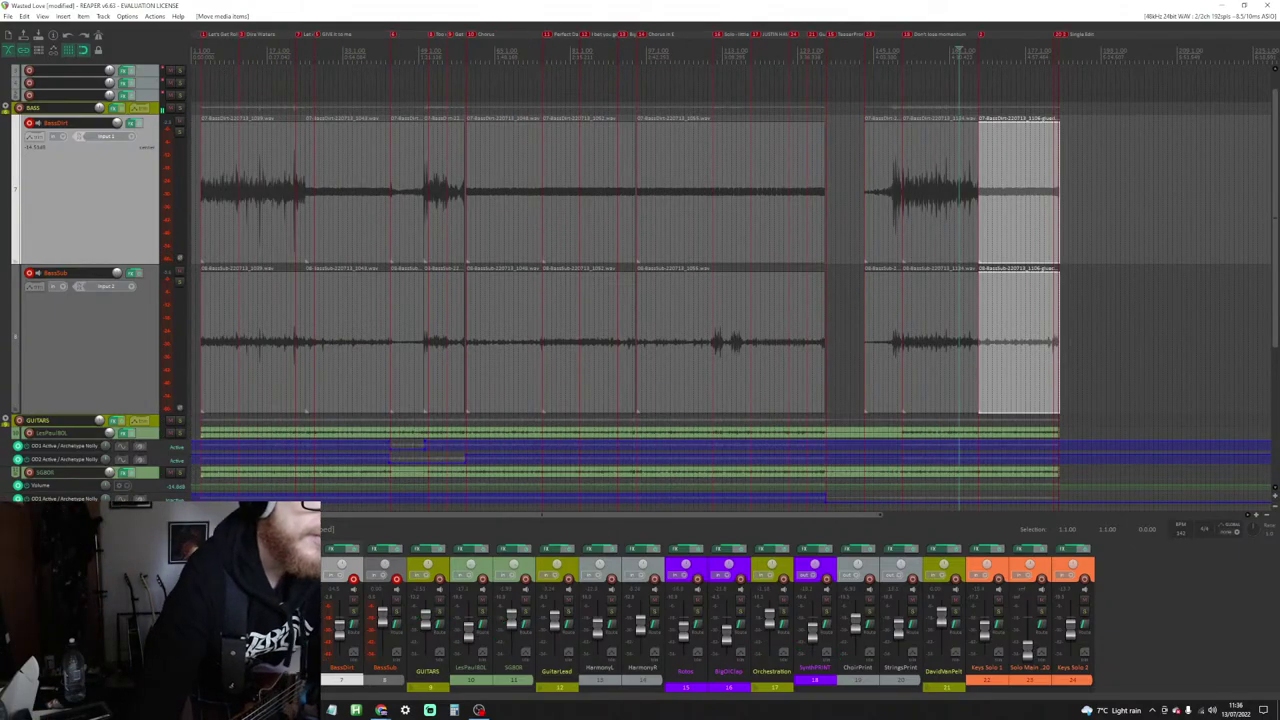
scroll(640, 262, "down", 1)
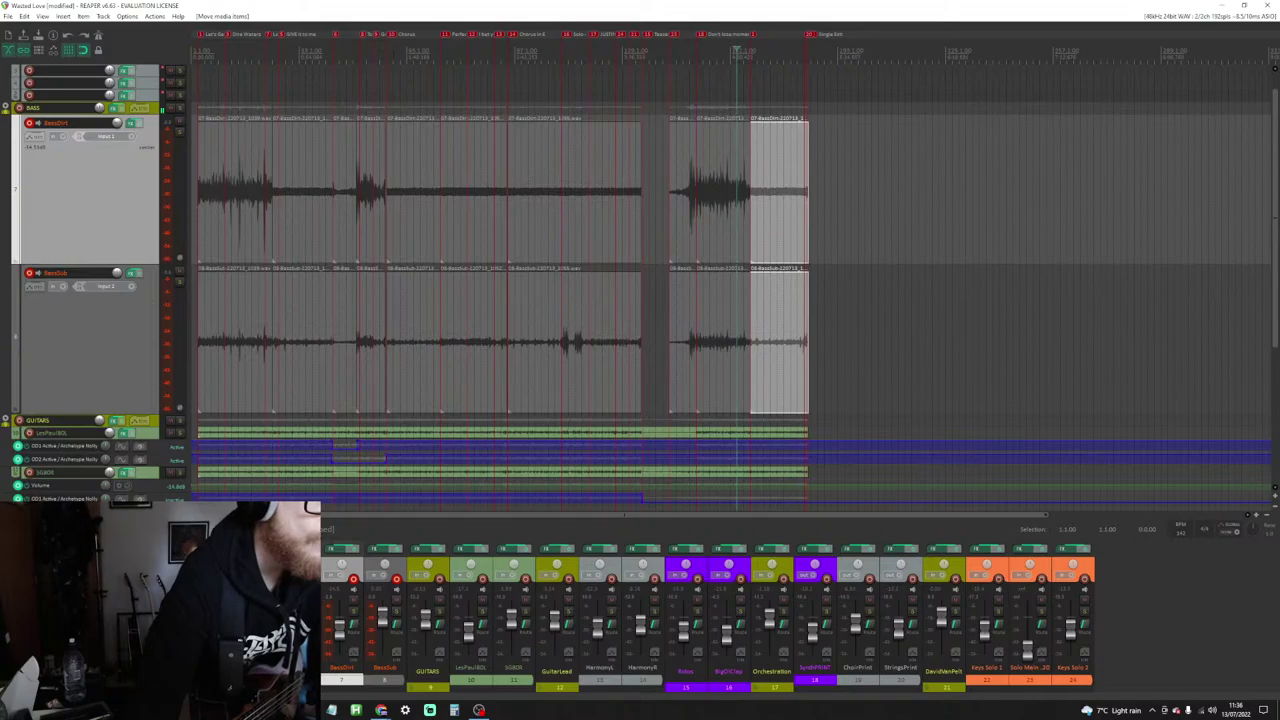
left_click(332, 50)
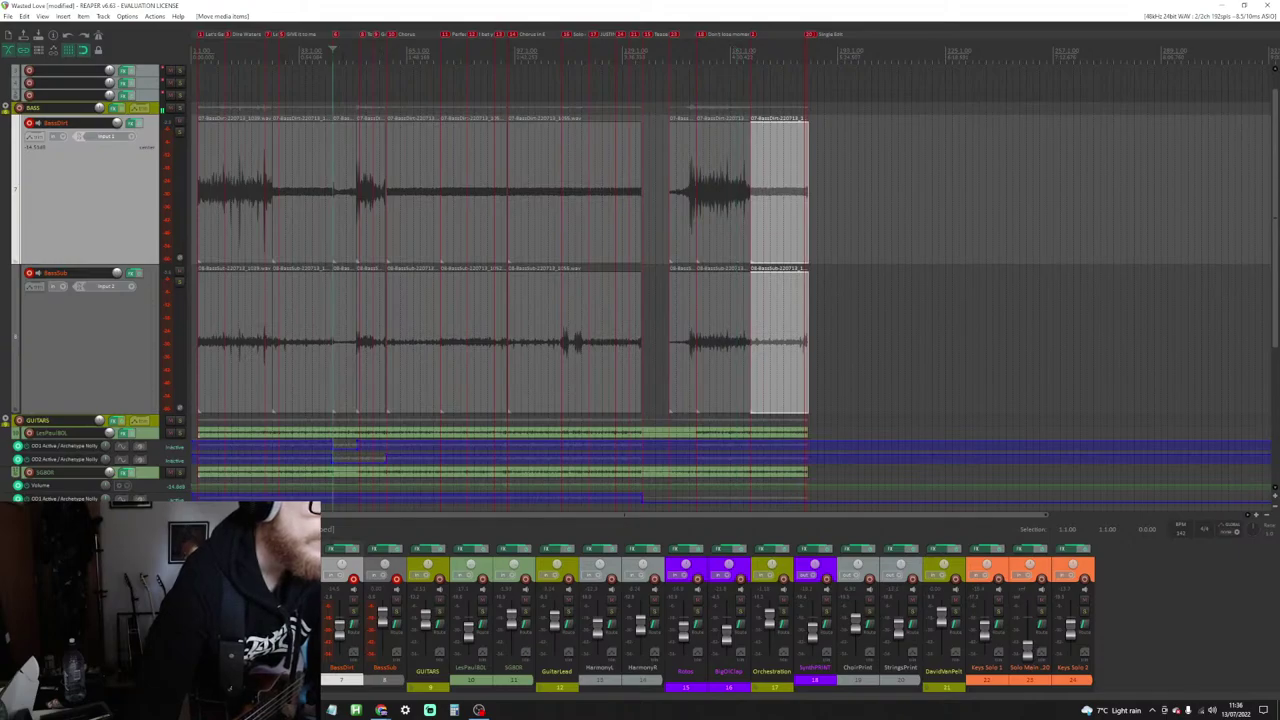
key("space")
scroll(437, 134, "up", 2)
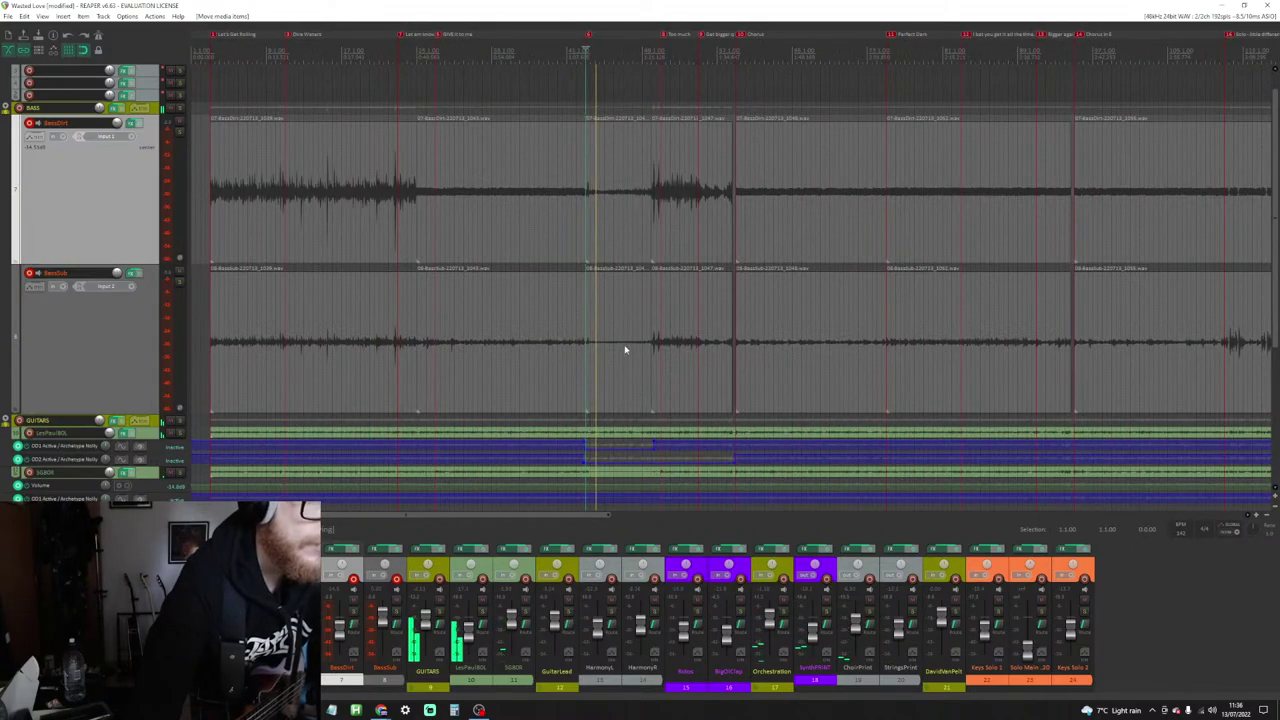
left_click(612, 322)
right_click(641, 322)
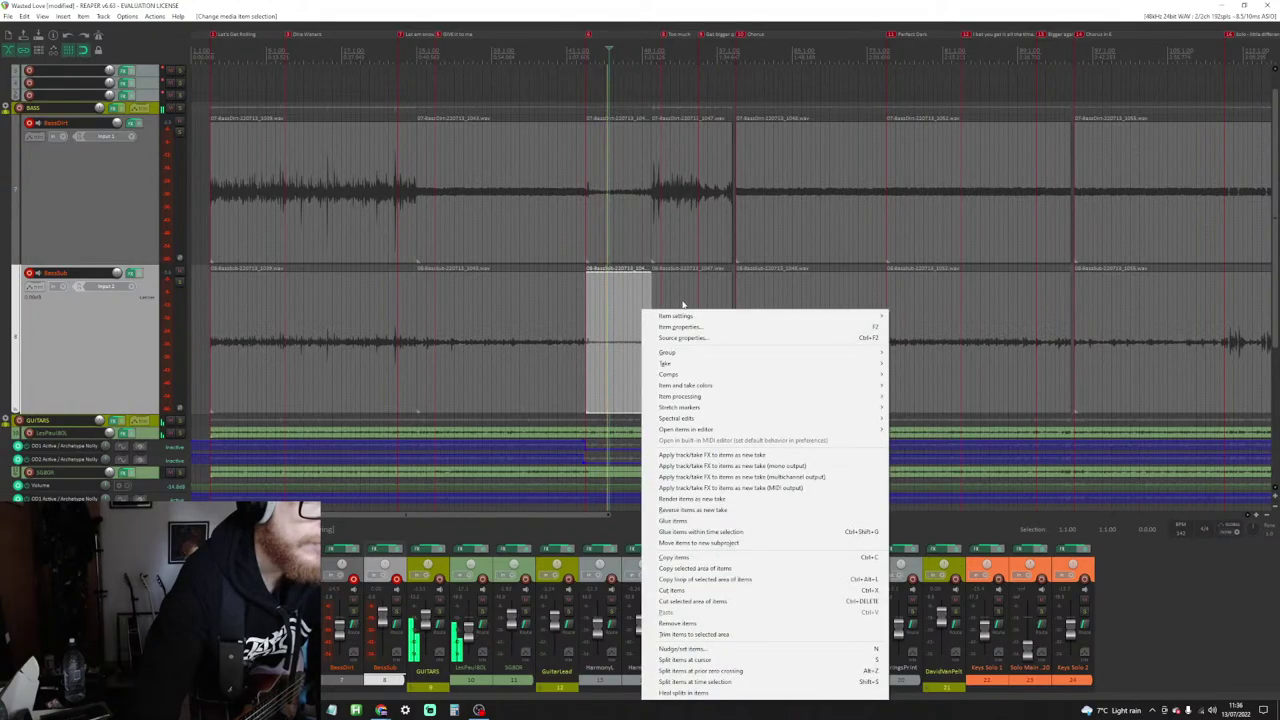
mouse_move(700, 316)
left_click(920, 327)
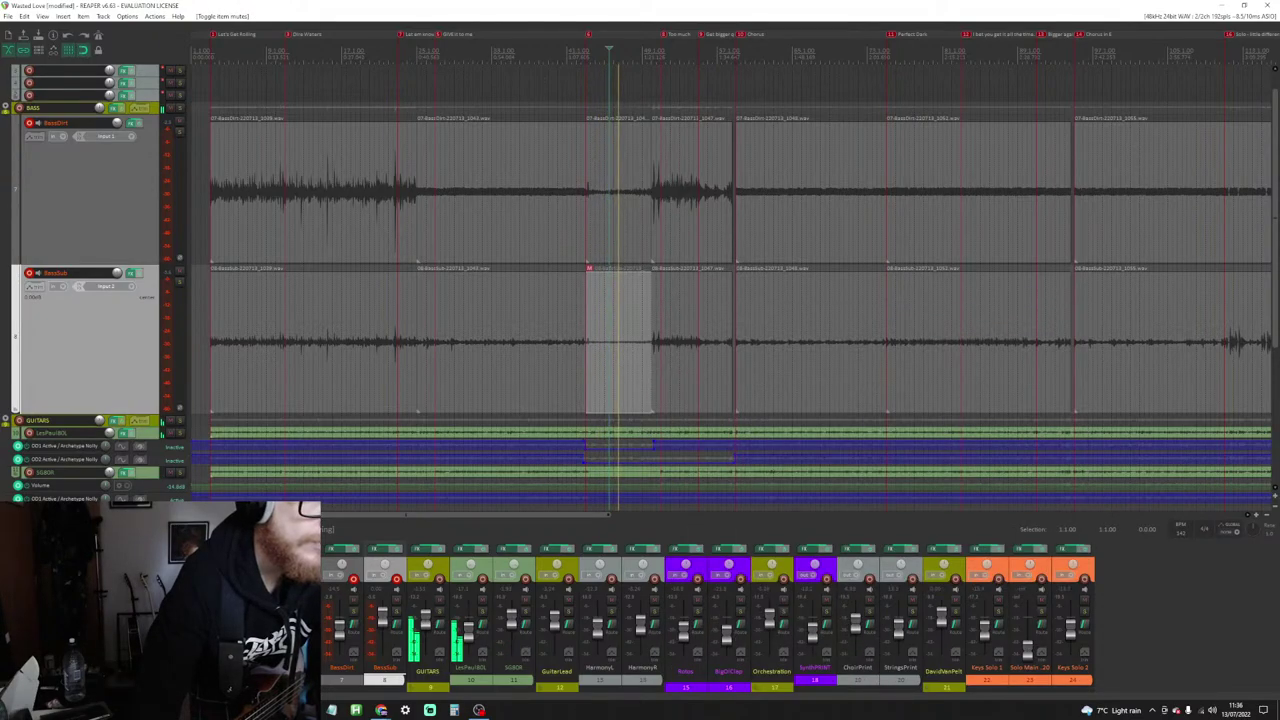
left_click(624, 280)
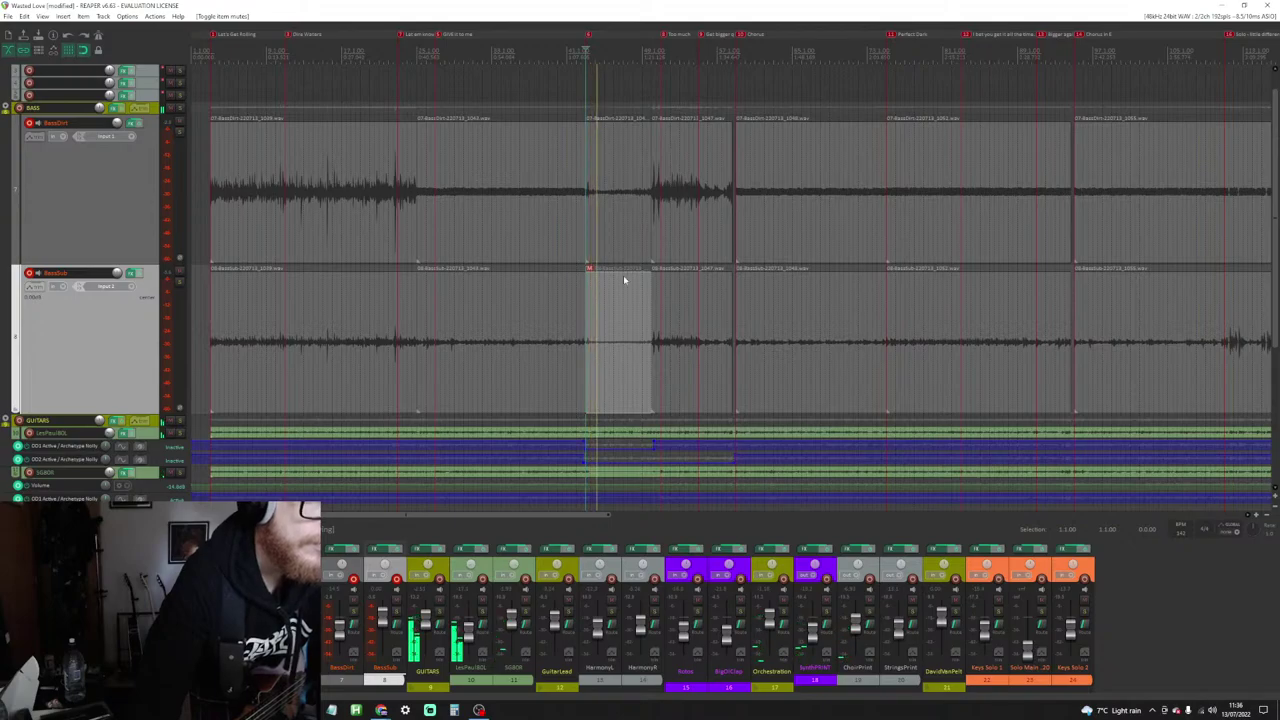
Step: Glue all BassDirt and BassSub items from the Too much section through the end of the song
left_click(662, 212)
scroll(763, 371, "down", 3)
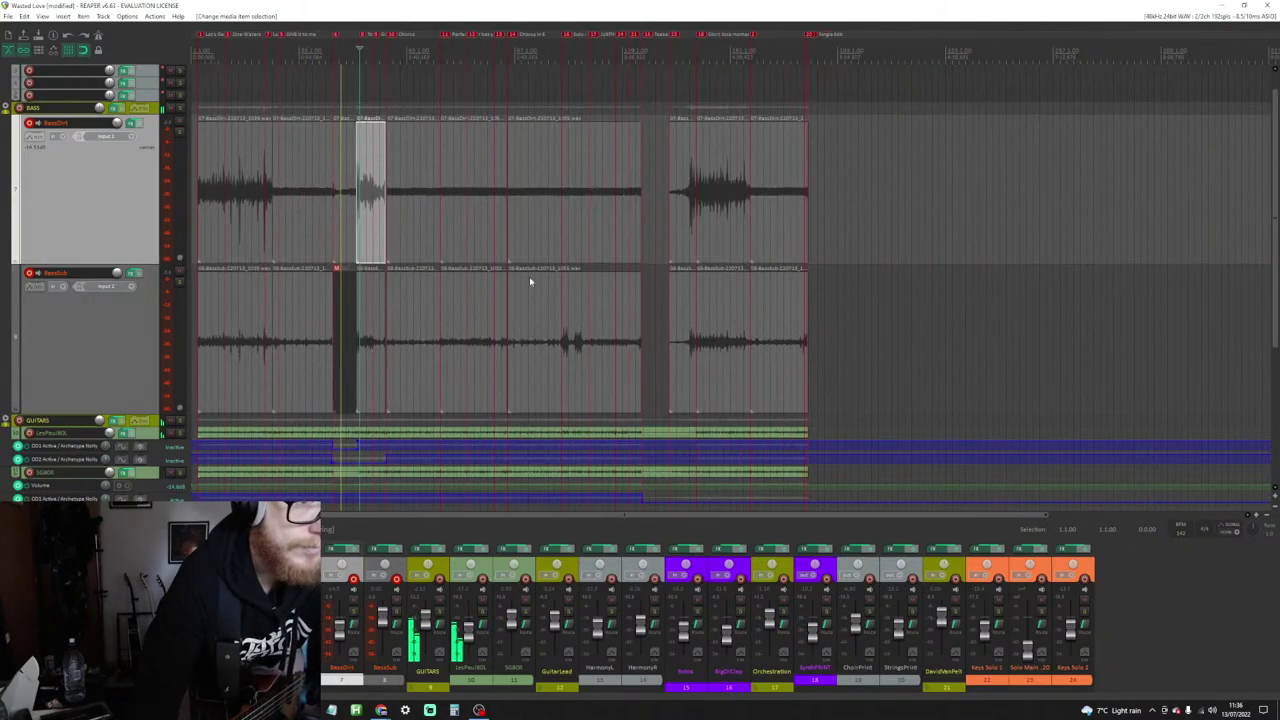
left_click(786, 309, "shift")
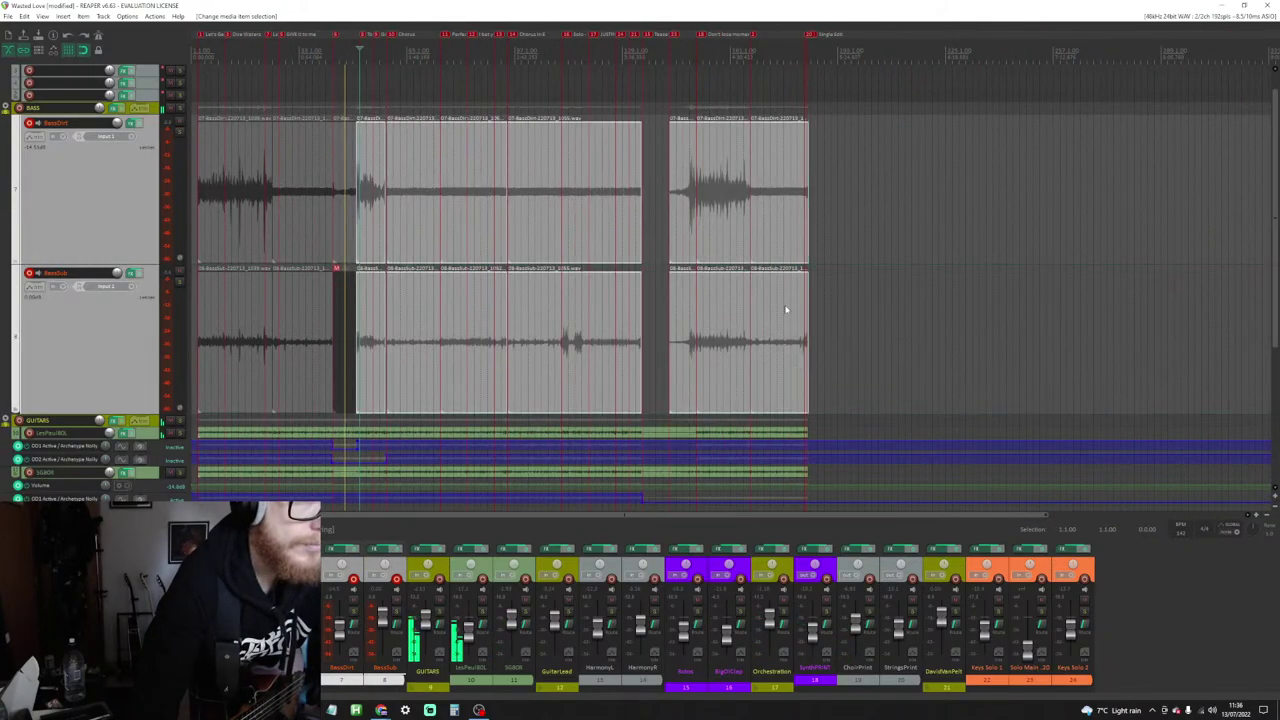
right_click(766, 221)
left_click(797, 430)
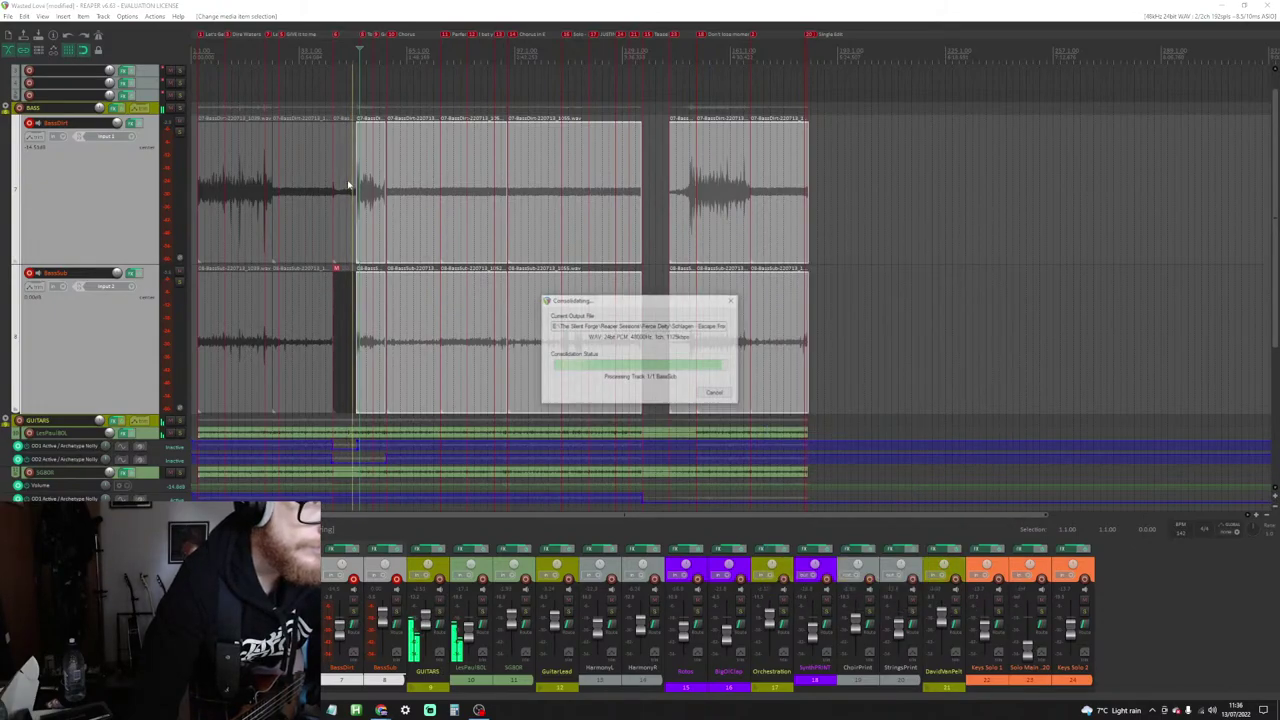
Step: Move the long glued bass items later in the timeline and delete the short BassDirt and BassSub items before Too much
scroll(463, 170, "up", 5)
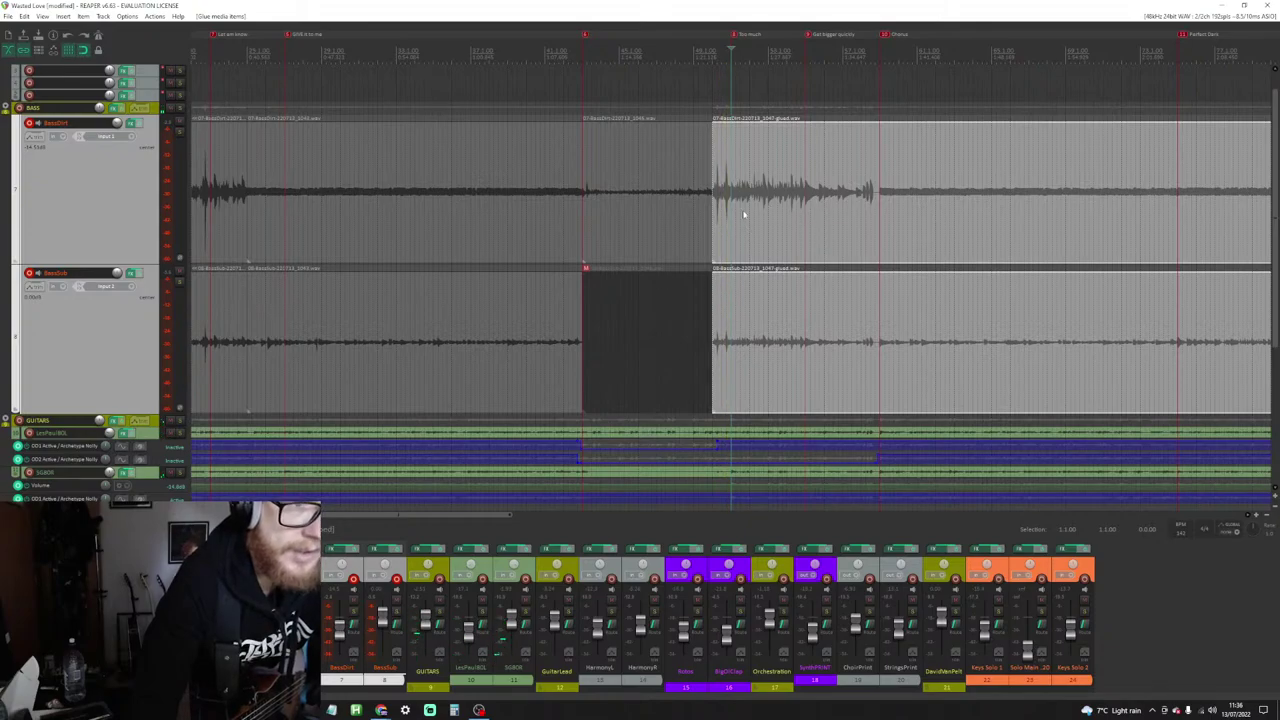
left_click_drag(717, 210, 1179, 194)
left_click(637, 166)
left_click(659, 317, "ctrl")
key("Delete")
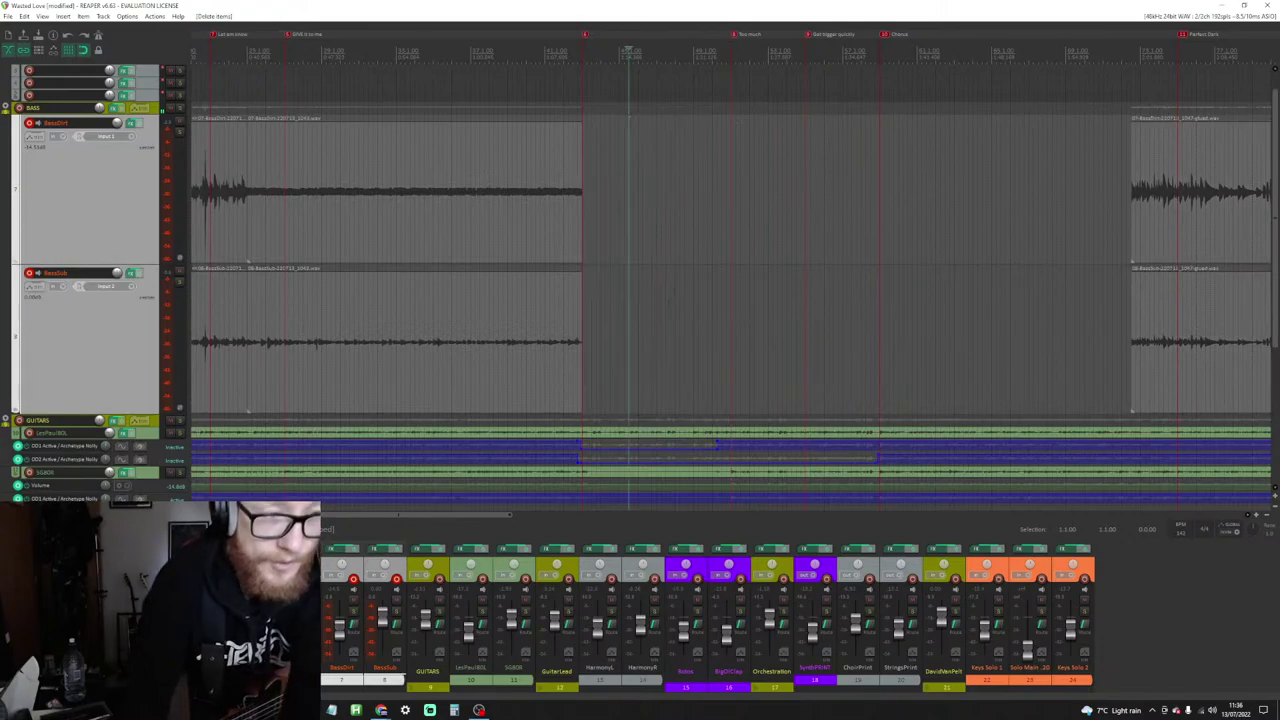
Step: Record a new BassDirt and BassSub take from the unnamed marker before Too much and play it back
left_click(583, 200)
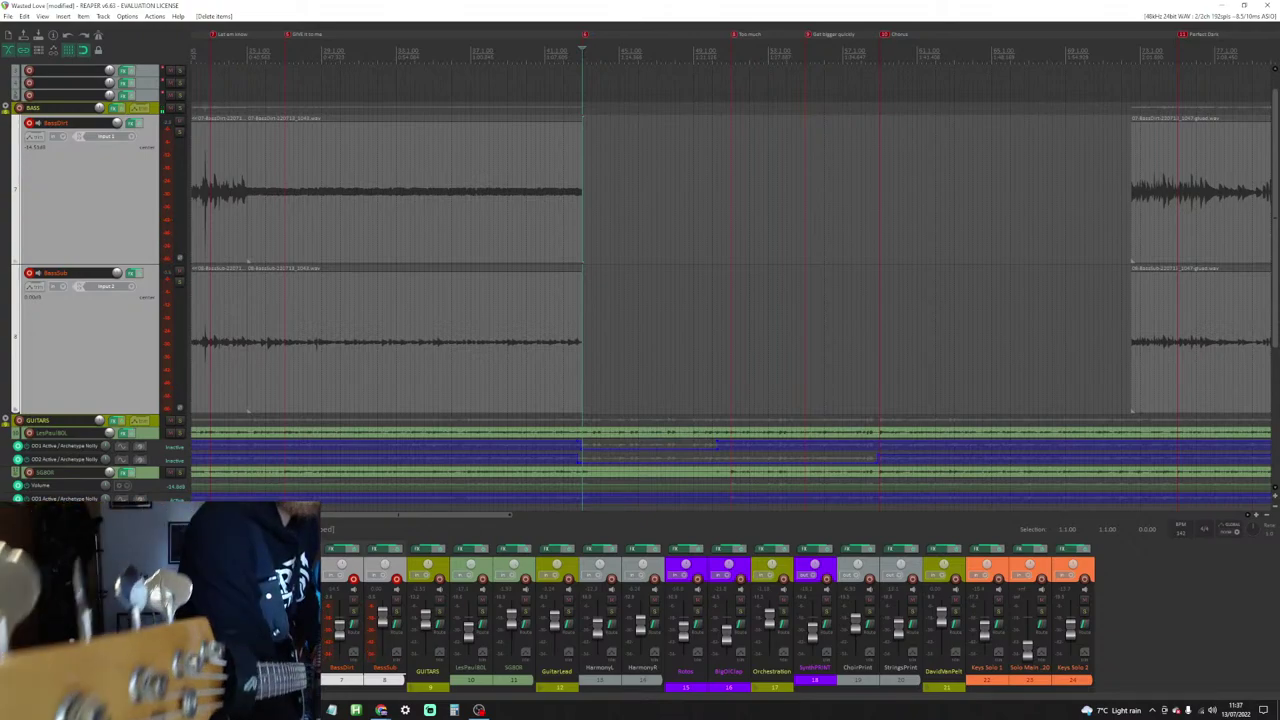
key("ctrl+r")
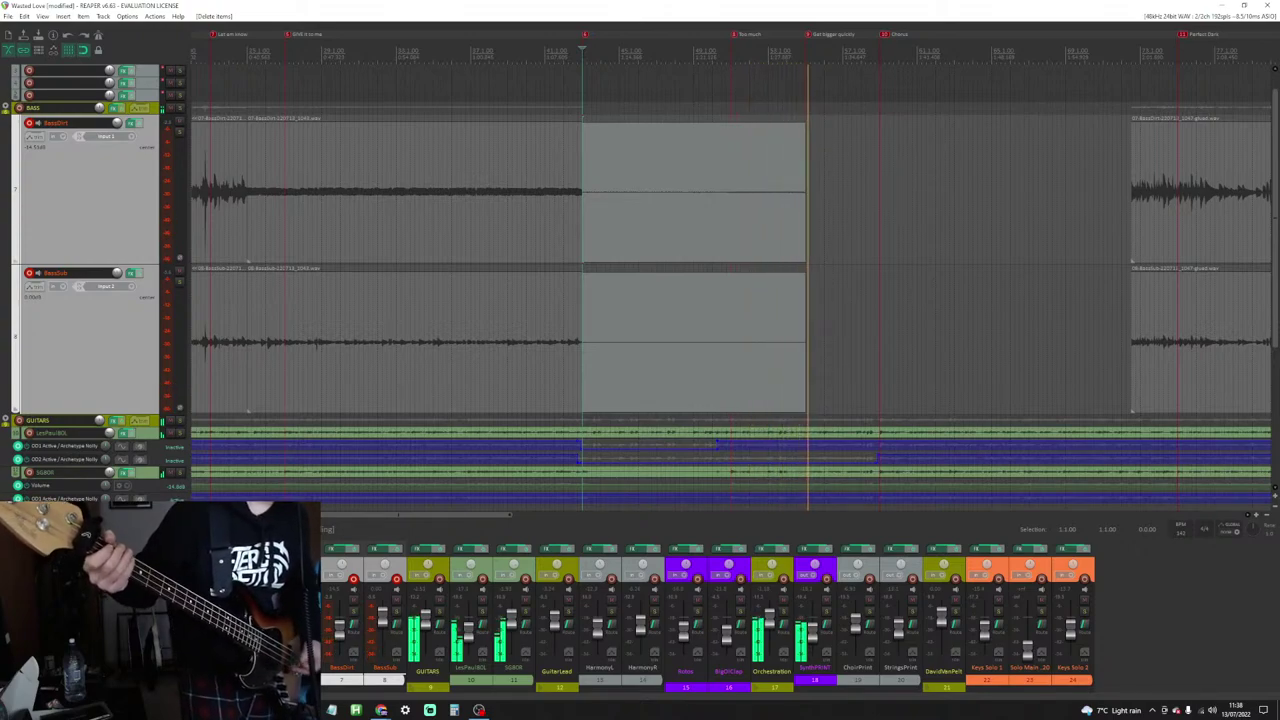
key("space")
key("Return")
key("space")
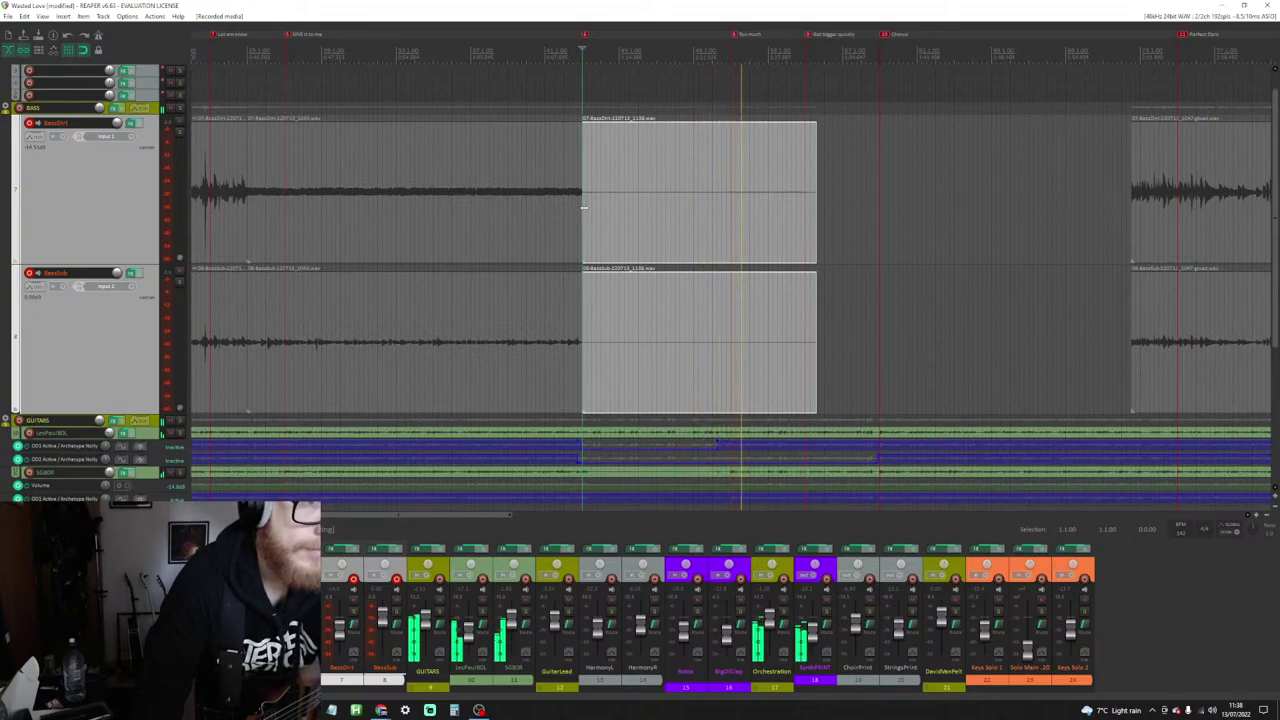
Step: Trim the new BassDirt and BassSub take to one short phrase starting at the marker, duplicate it once and play it back
left_click(584, 208)
mouse_move(584, 208)
left_mouse_down()
mouse_move(711, 210)
mouse_move(603, 197)
left_mouse_up()
left_click(603, 197)
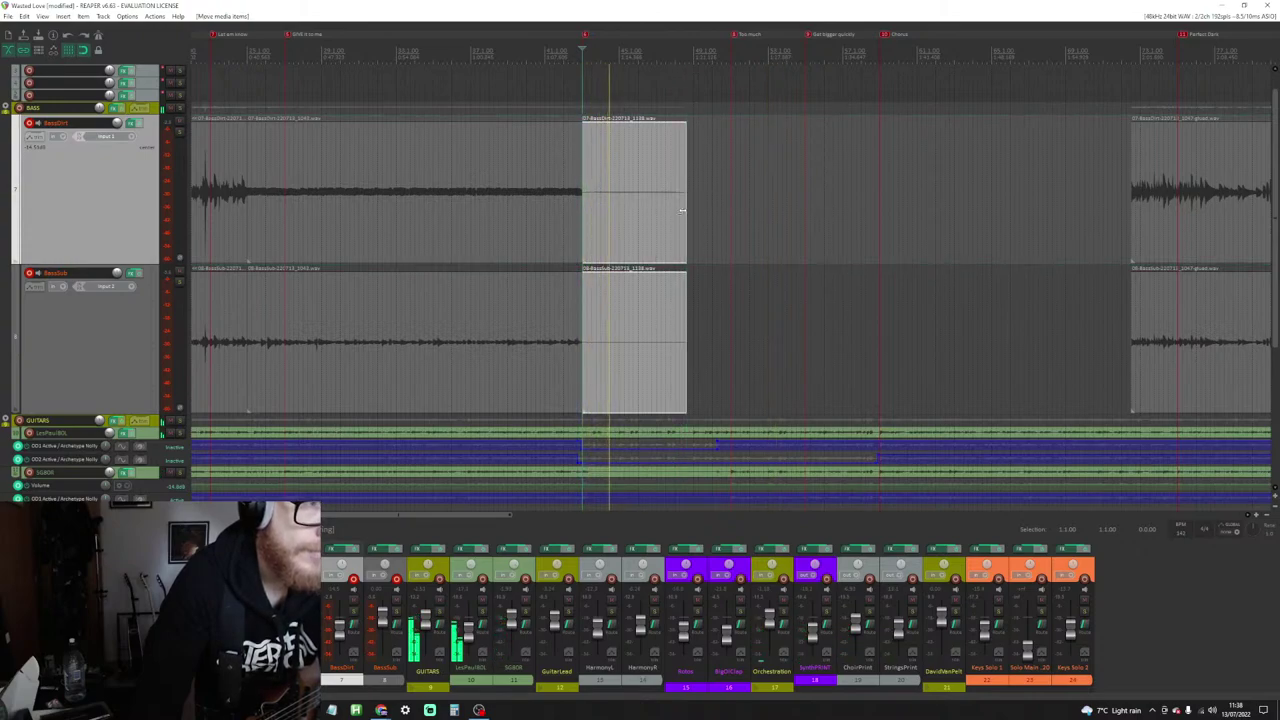
left_click_drag(682, 210, 652, 211)
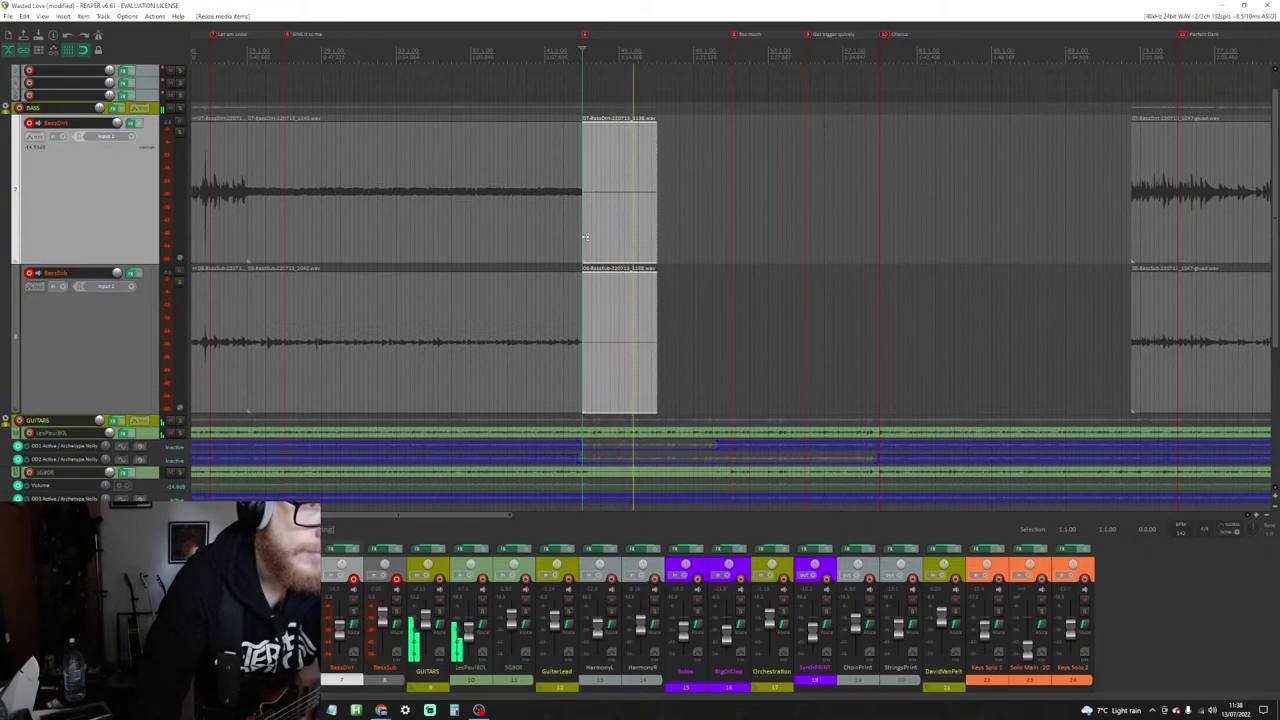
left_click_drag(585, 237, 611, 227)
key("space")
key("space")
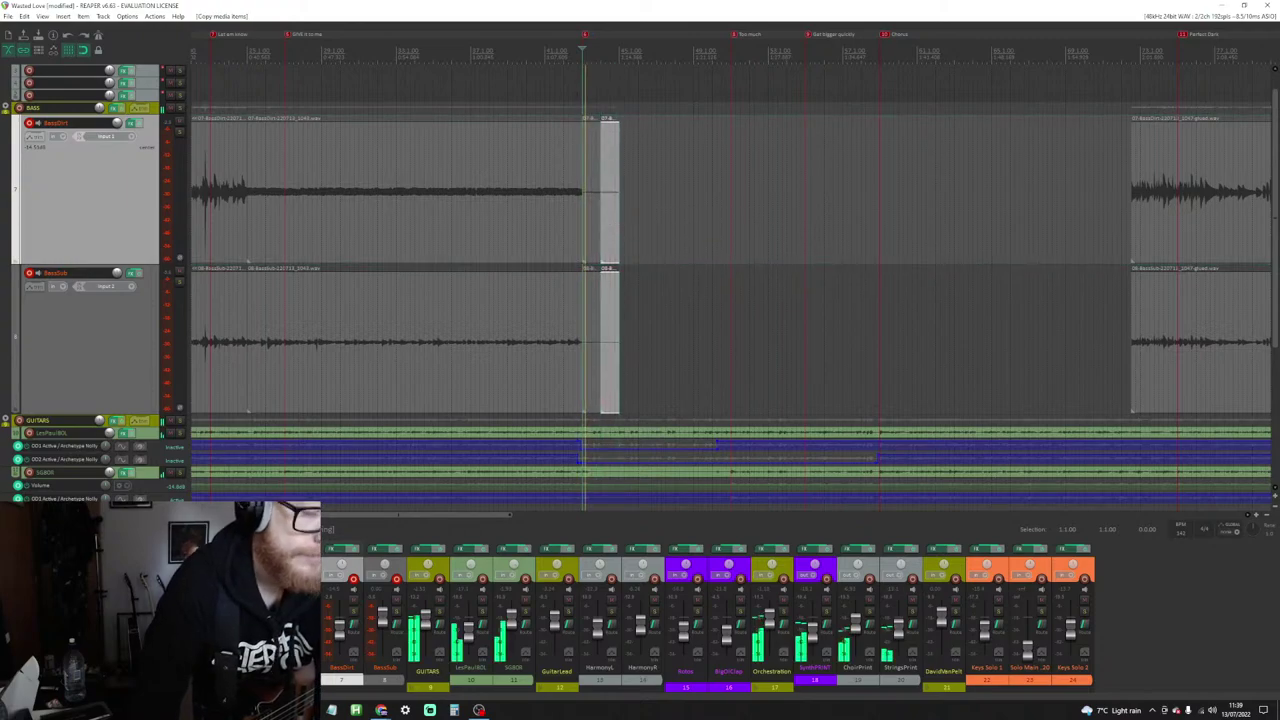
Step: Repeat the short BassDirt and BassSub phrase up to the Too much marker and glue the copies on each track
left_click(591, 217)
left_click_drag(594, 234, 670, 222)
left_click(598, 210)
left_click(646, 349, "ctrl")
left_click_drag(587, 236, 726, 371)
right_click(726, 371)
left_click(760, 520)
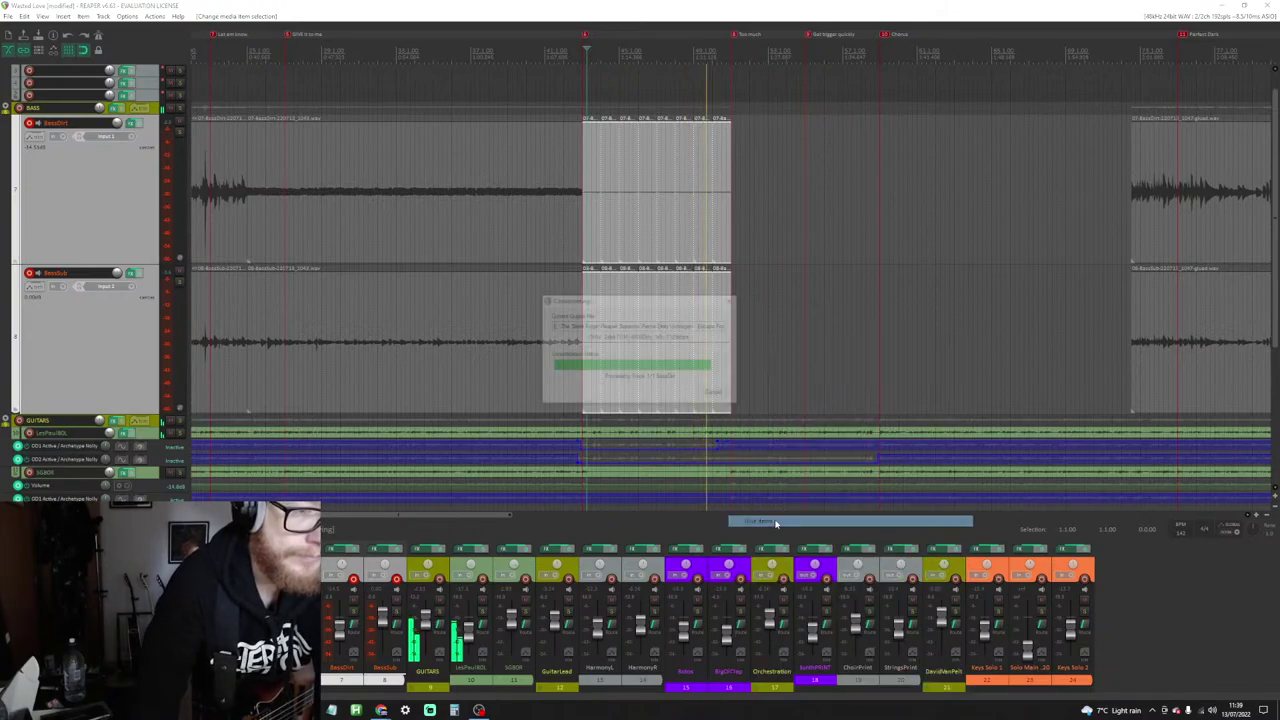
Step: Move the long glued BassDirt and BassSub items back to meet the new section at the Too much marker
scroll(1070, 195, "down", 3)
left_click(929, 334)
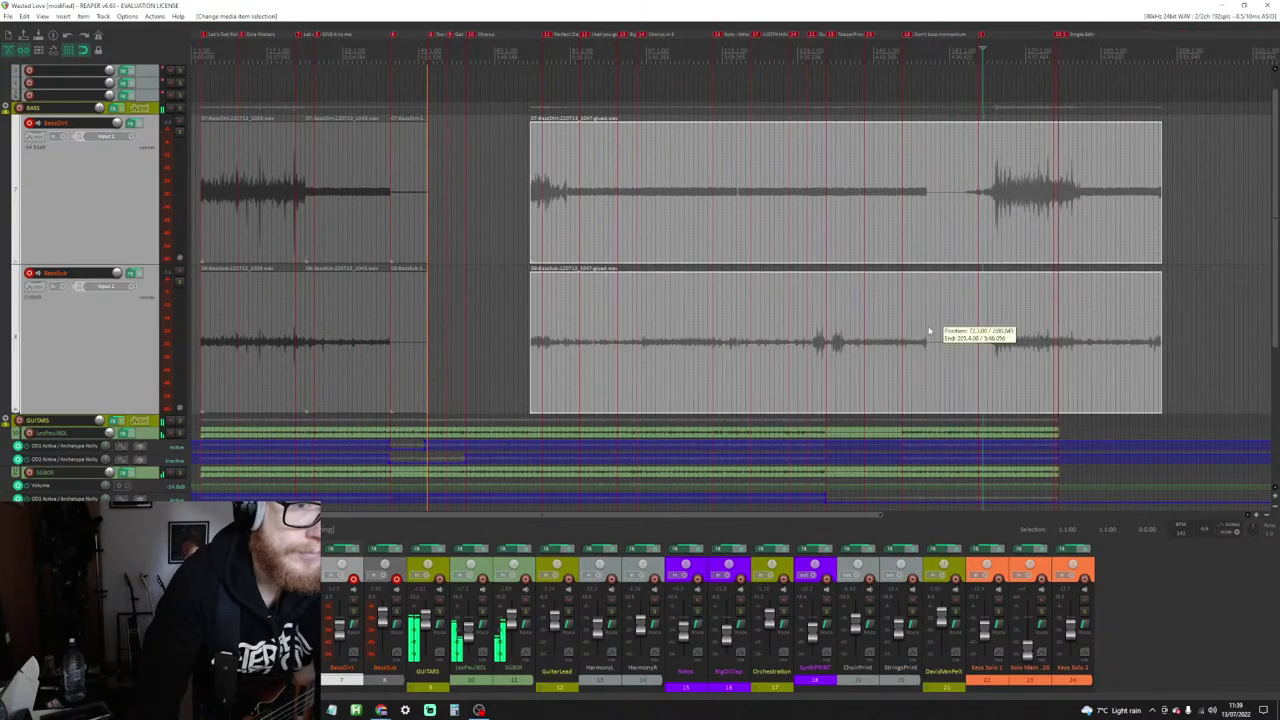
left_click_drag(929, 334, 631, 177)
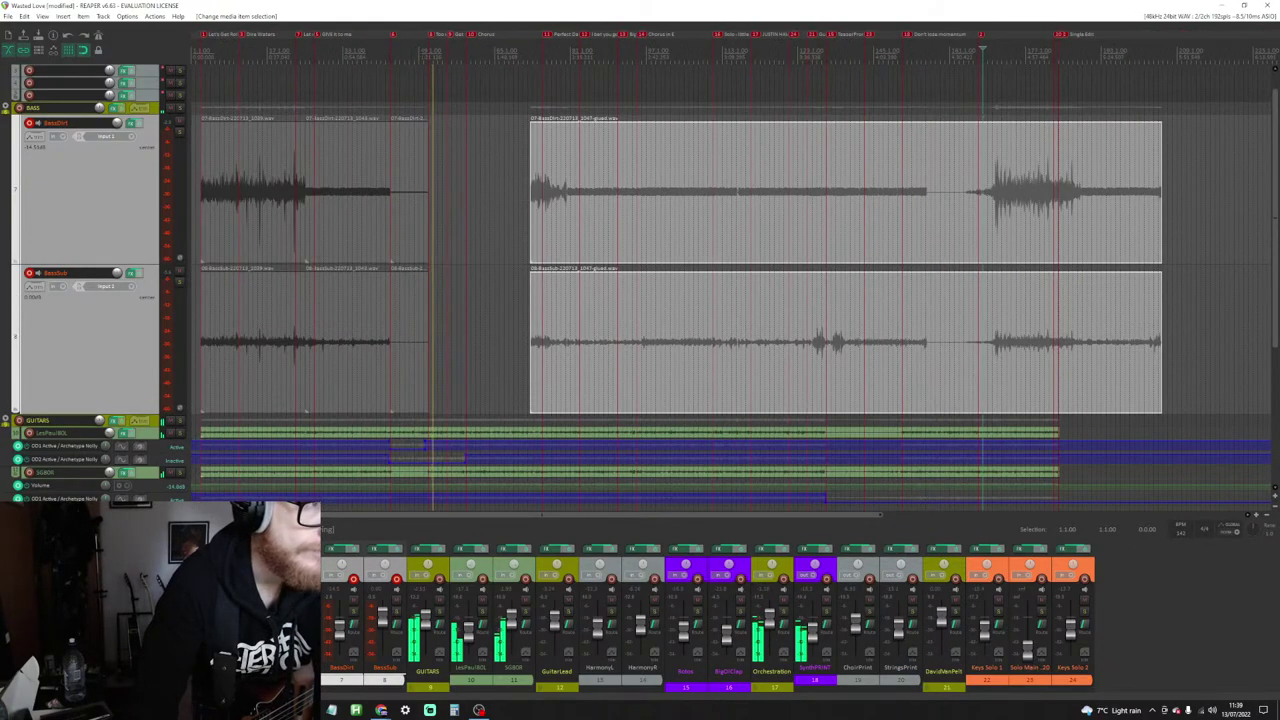
scroll(743, 194, "up", 3)
left_click_drag(1086, 191, 771, 185)
Step: Play back the transition from the new BassDirt and BassSub section into the long glued items at the Too much marker
left_click(700, 180)
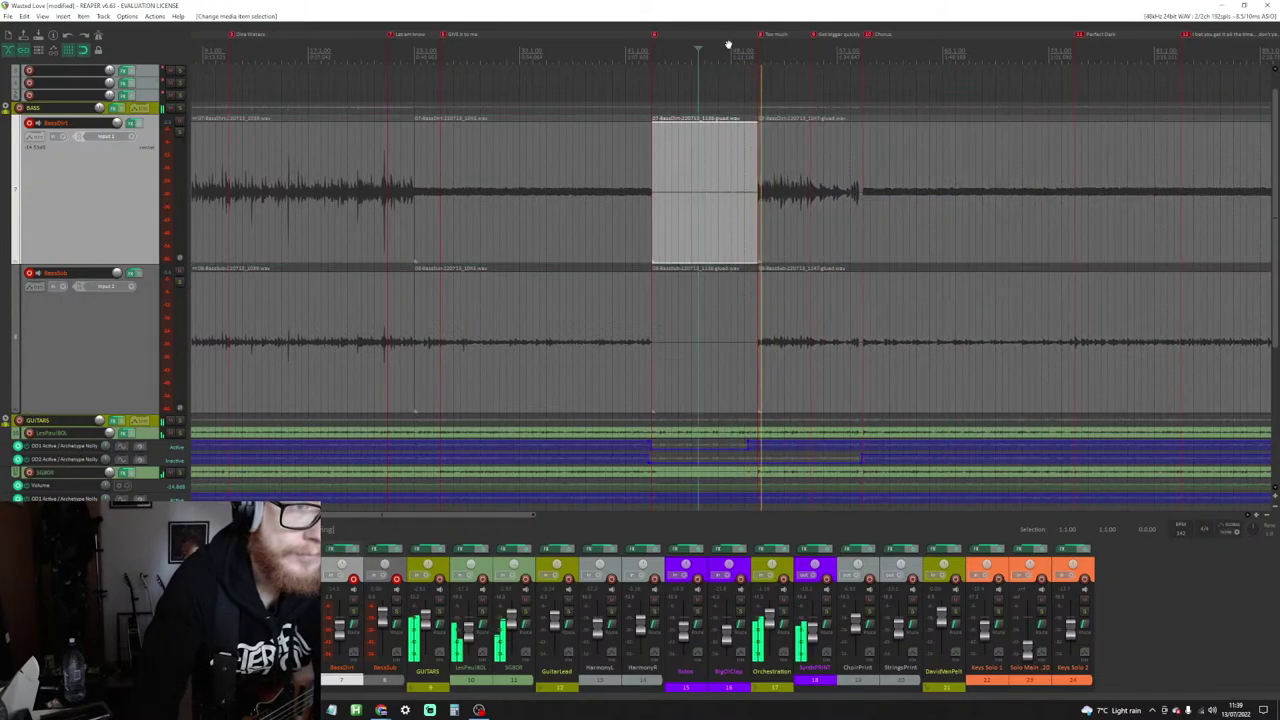
scroll(757, 137, "up", 4)
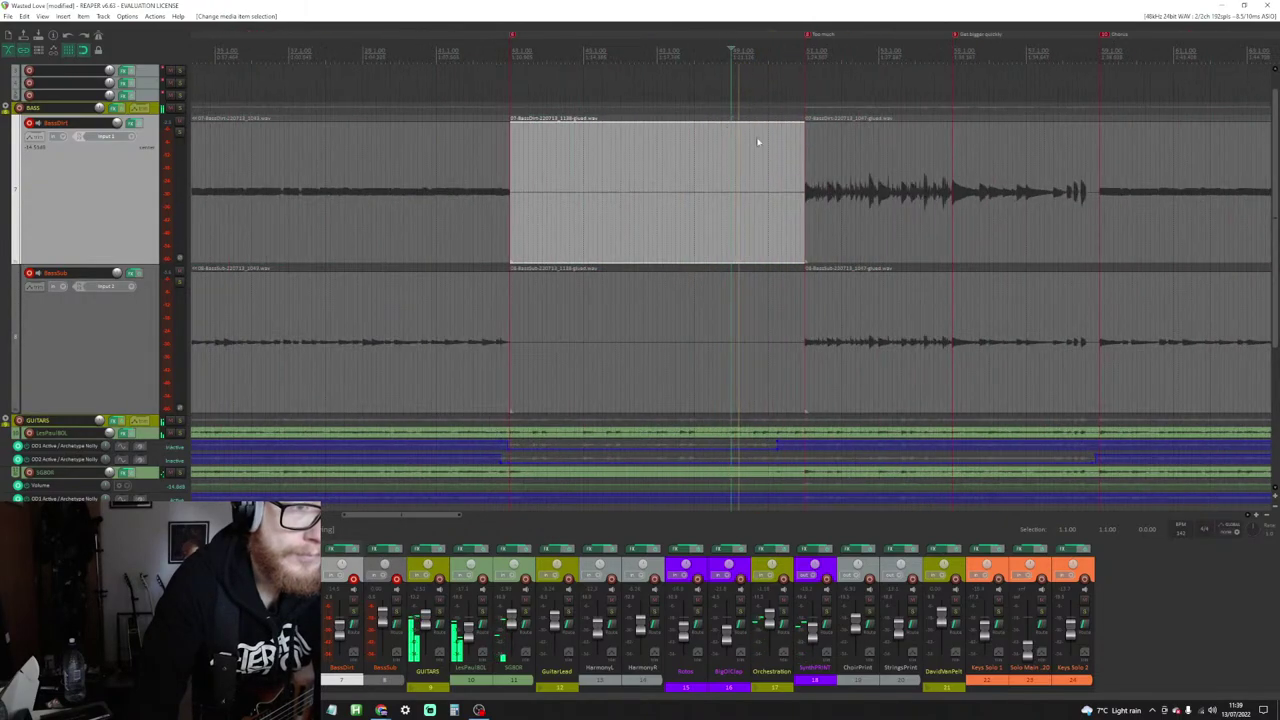
left_click(786, 277)
left_click(801, 240, "ctrl")
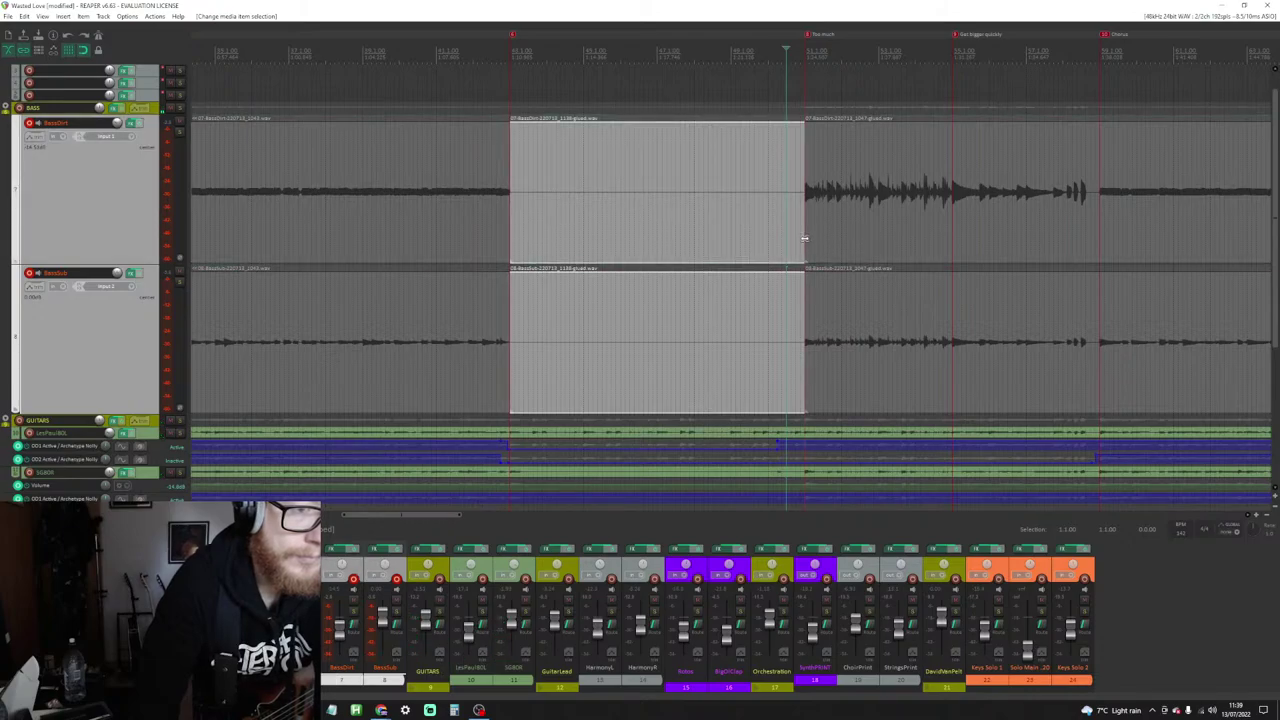
left_click(796, 238)
left_click(799, 288, "ctrl")
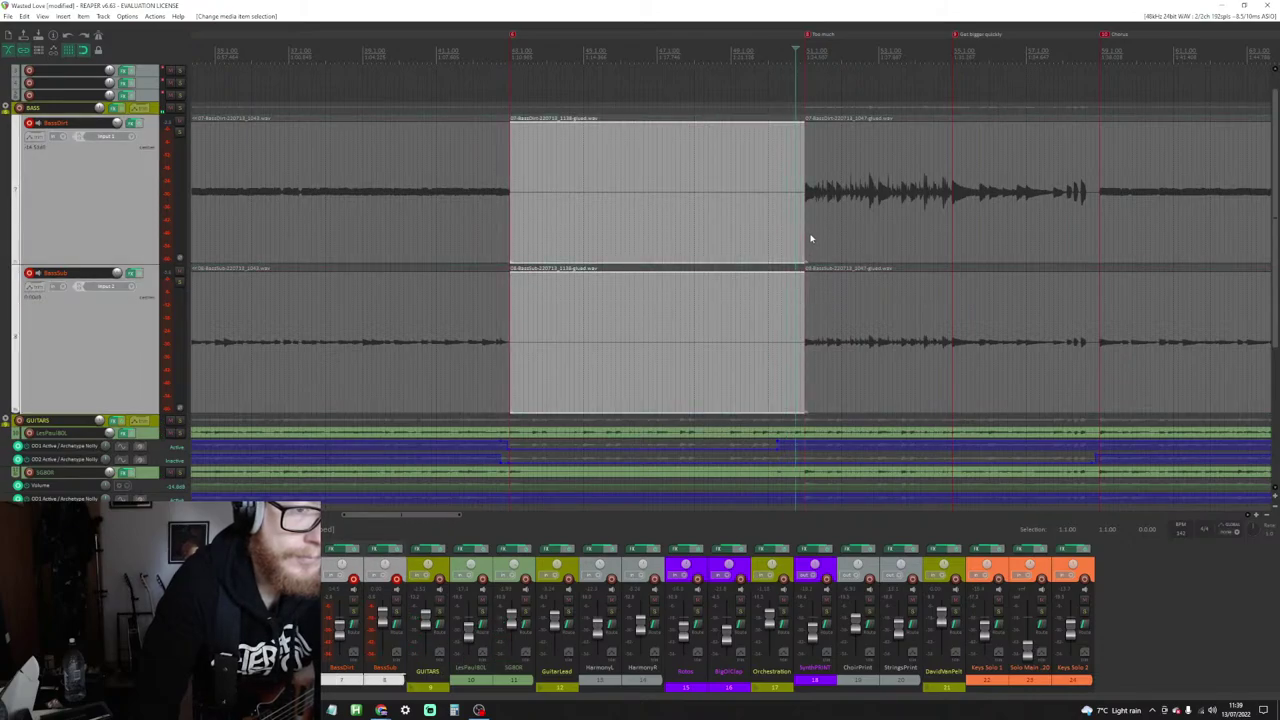
mouse_move(806, 234)
left_mouse_down()
mouse_move(796, 240)
mouse_move(829, 243)
left_mouse_up()
left_click(829, 320, "ctrl")
left_click(650, 200, "ctrl")
key("space")
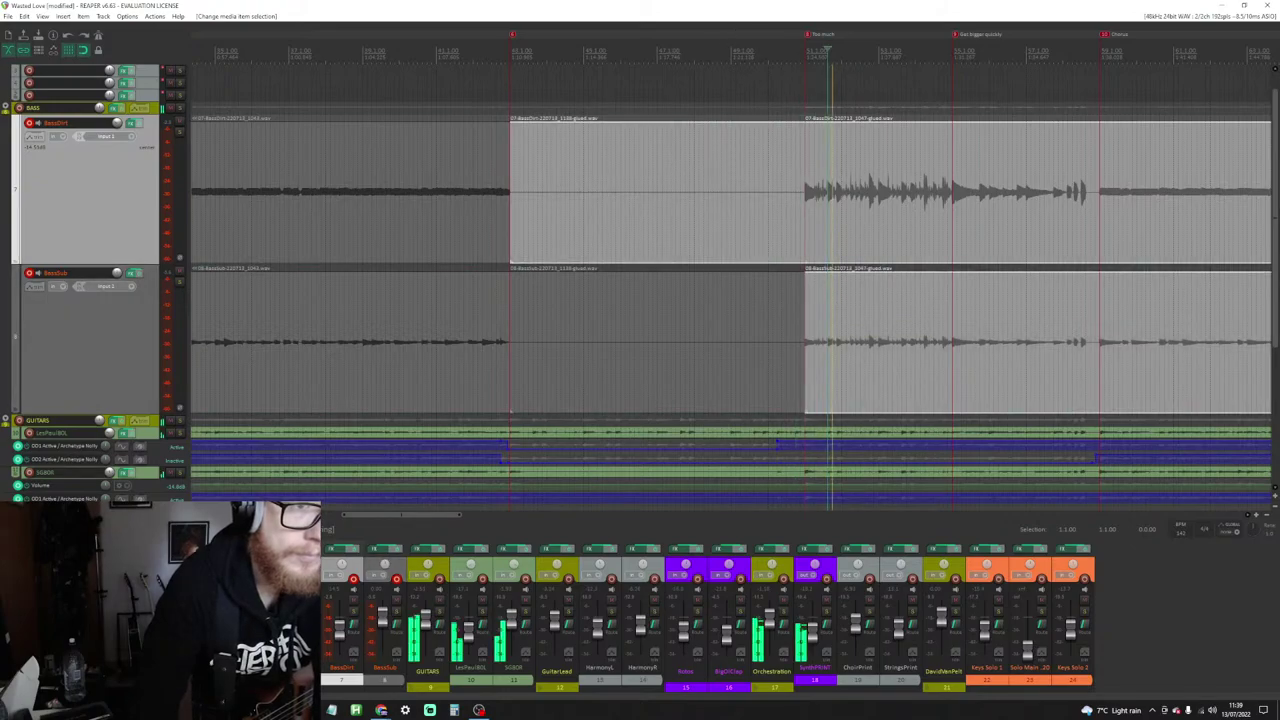
left_click(731, 52)
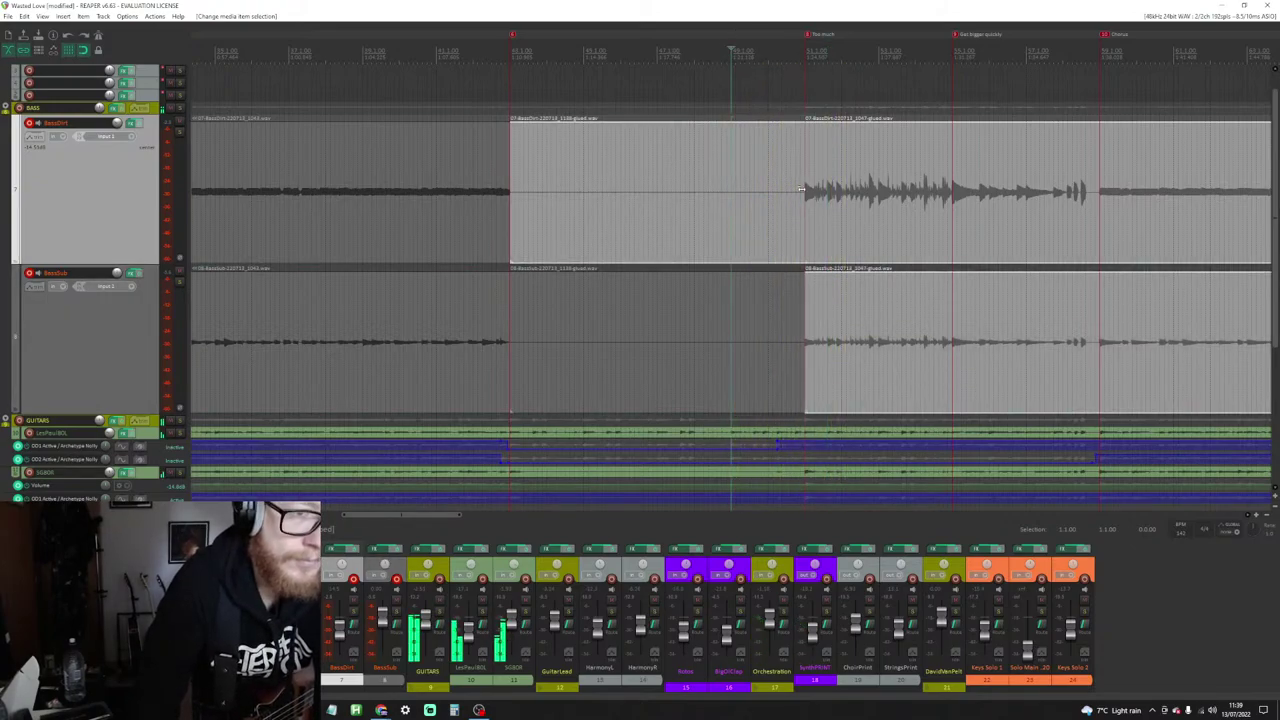
key("space")
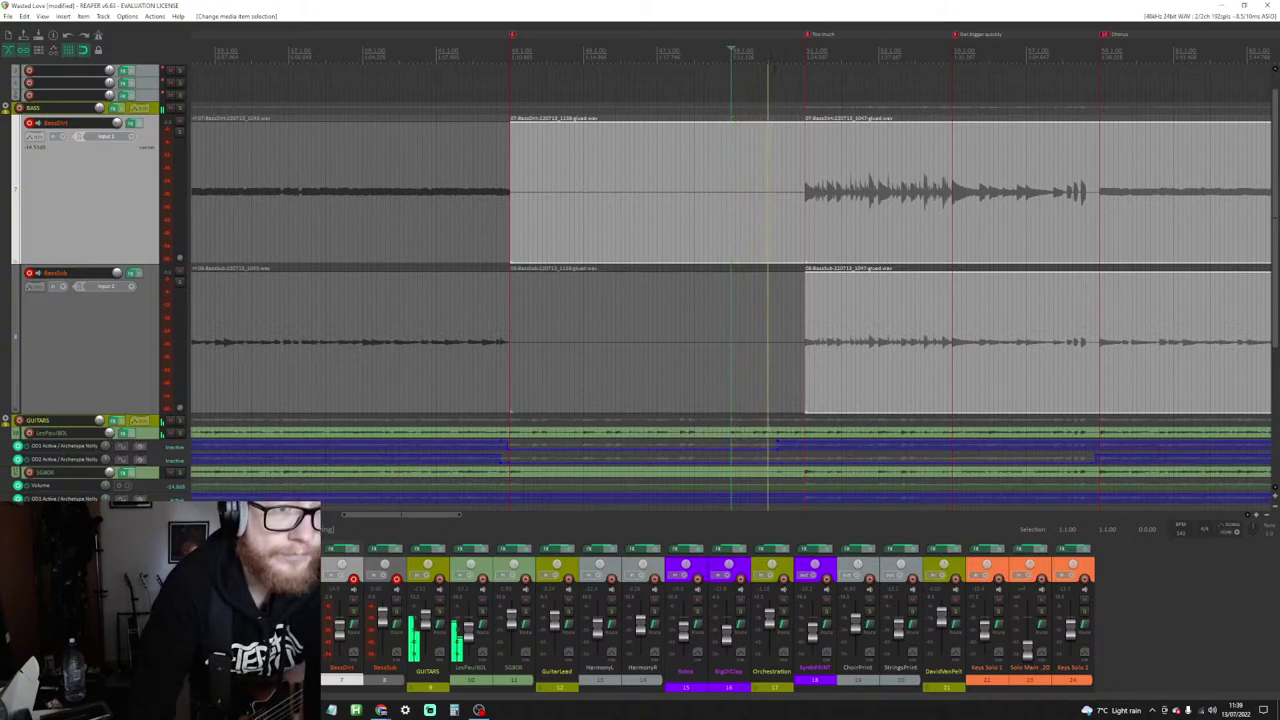
Step: Shift the shared edge of the new and long glued items on both bass tracks slightly before the Too much marker and play the transition
left_click(787, 201)
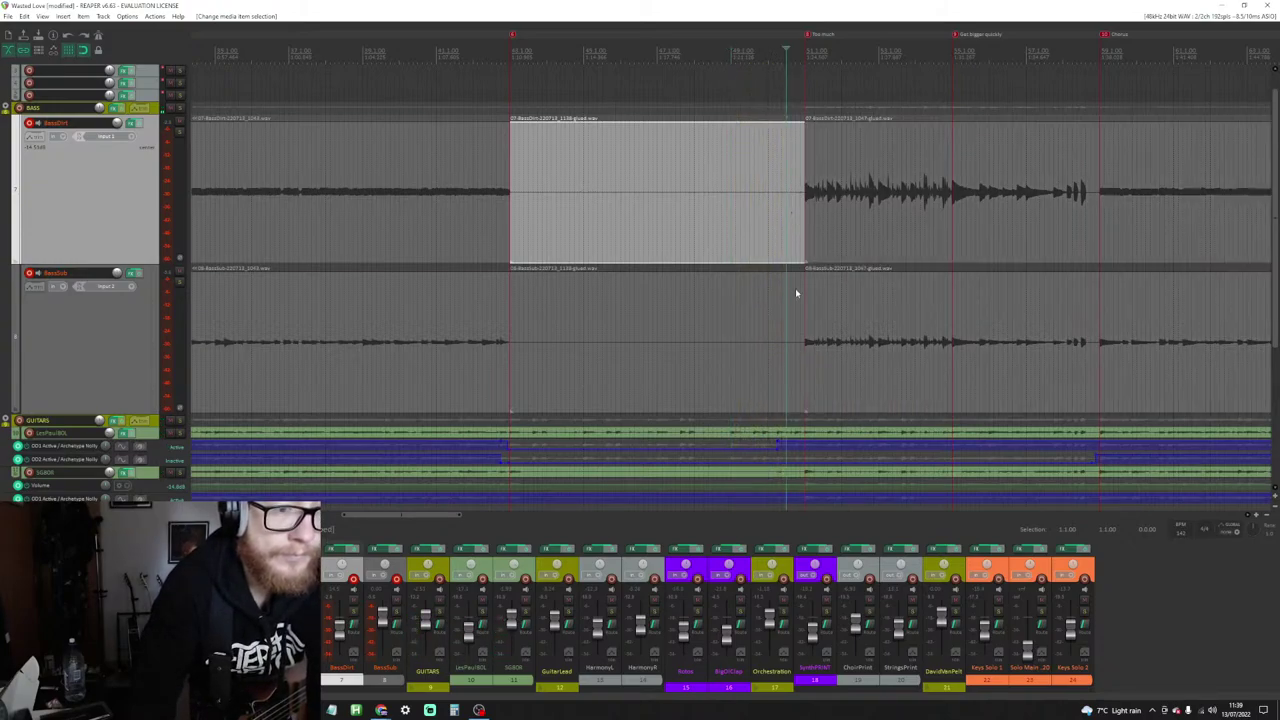
left_click(819, 302, "shift")
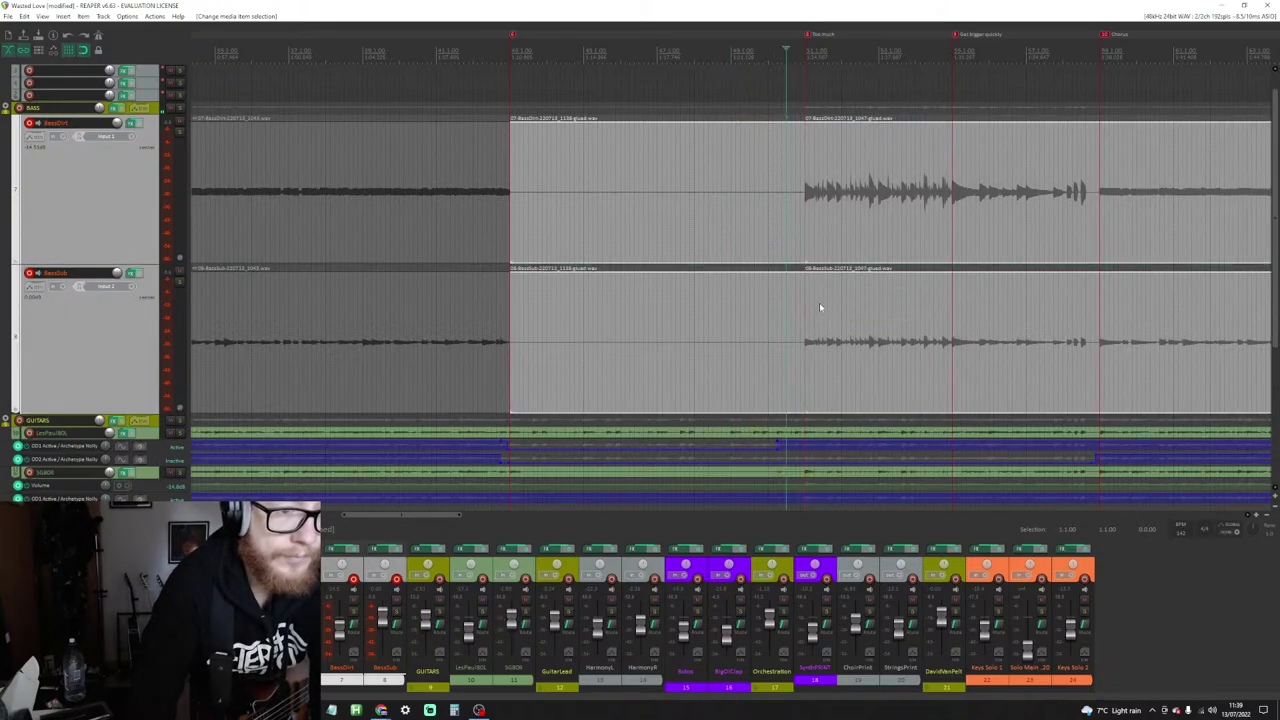
left_click_drag(804, 211, 786, 208)
key("space")
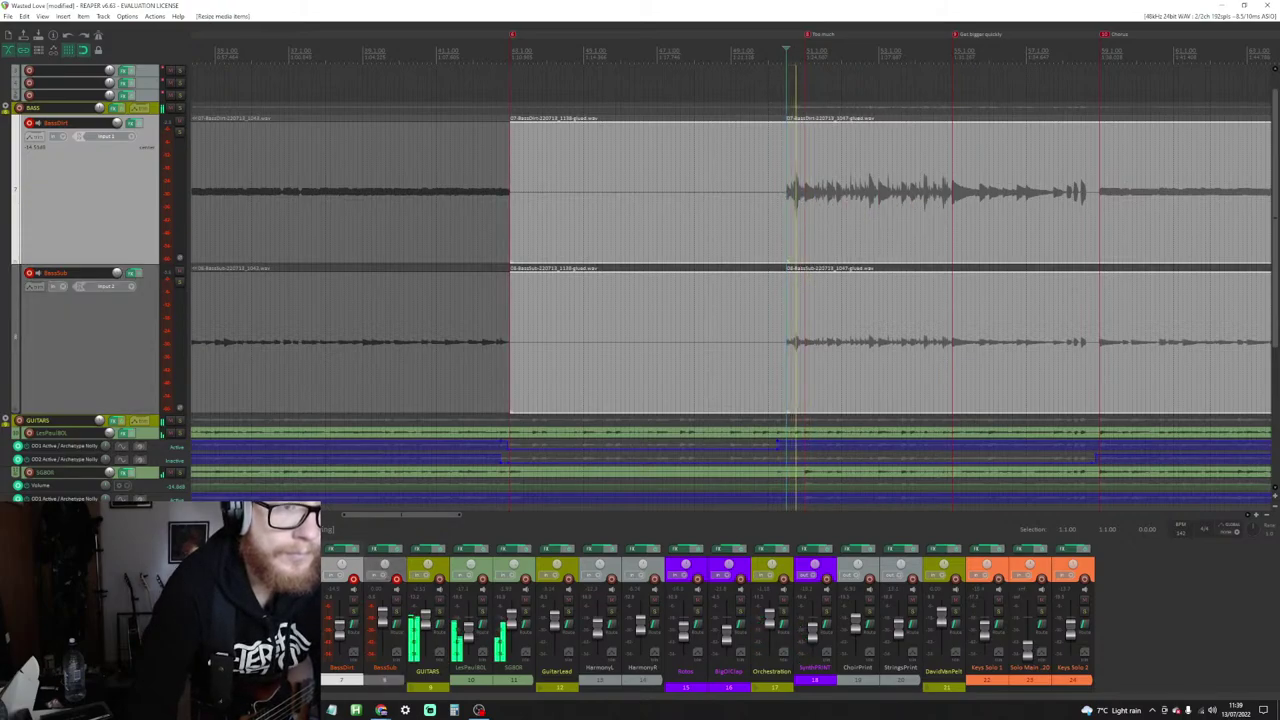
key("ctrl+r")
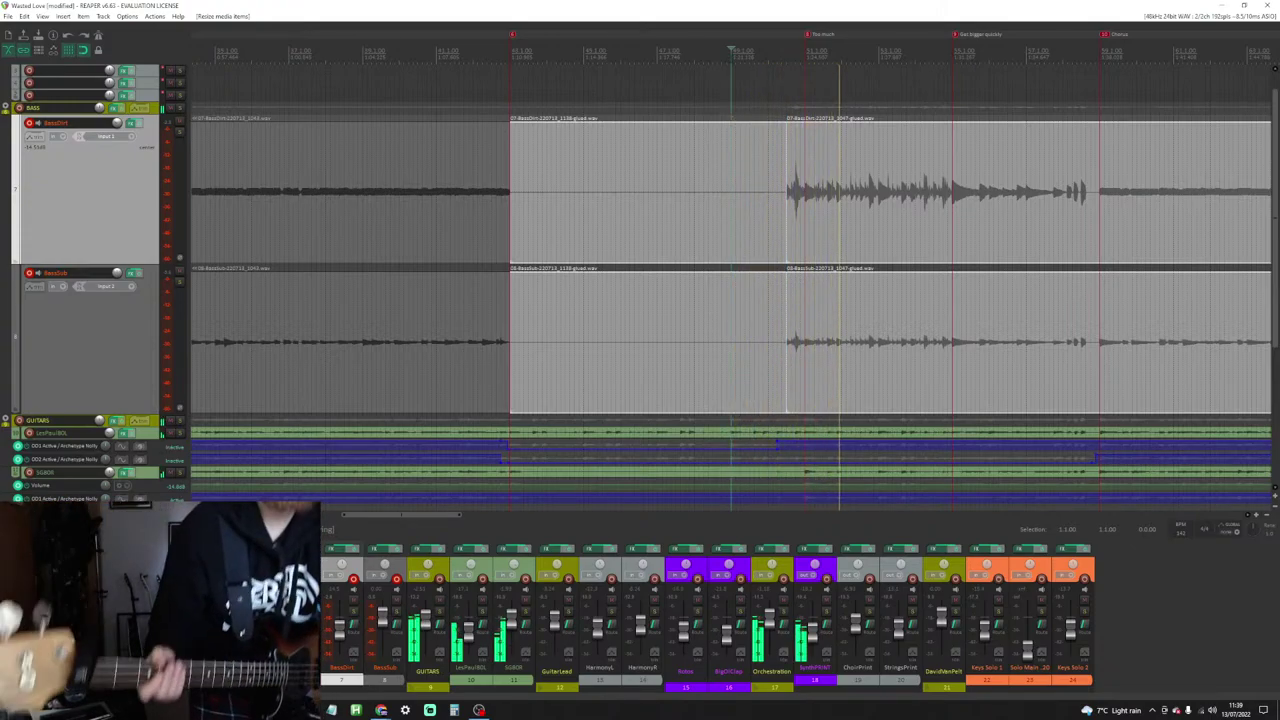
key("space")
key("space")
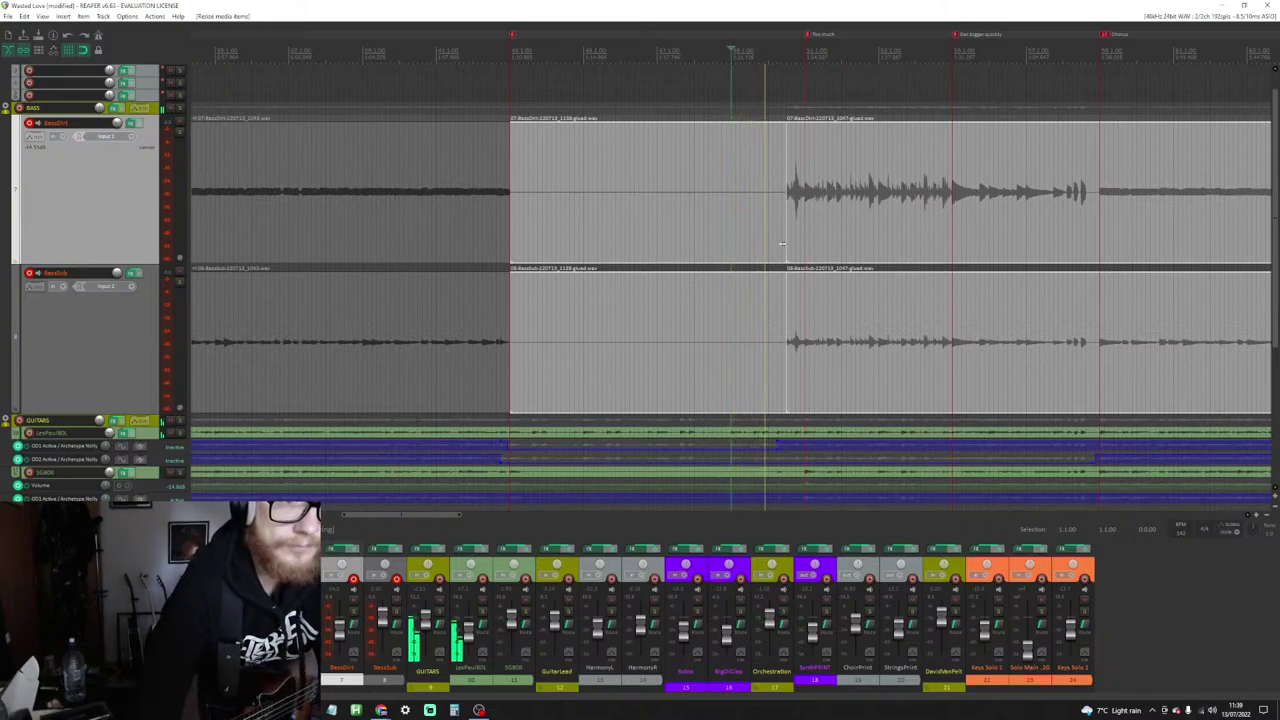
Step: Move the shared item edge on both bass tracks further ahead of Too much, then play back from the unnamed marker before it
left_click_drag(783, 234, 764, 229)
key("space")
key("space")
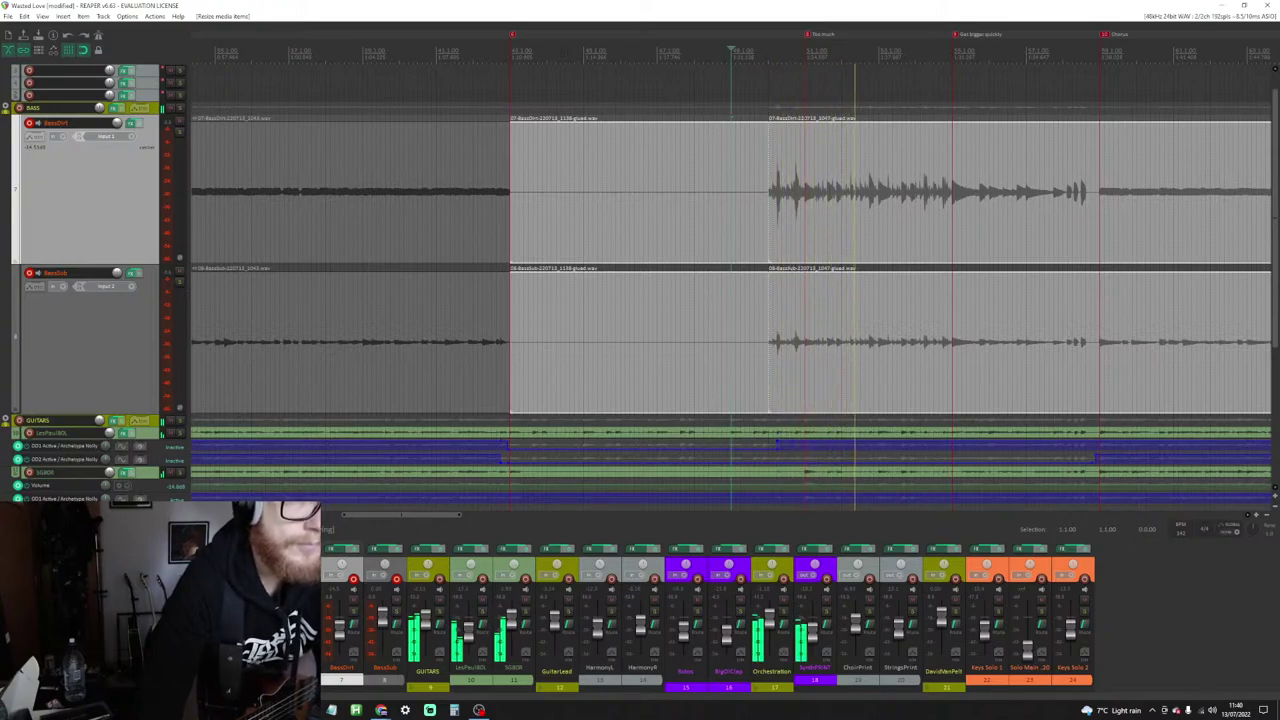
left_click(512, 34)
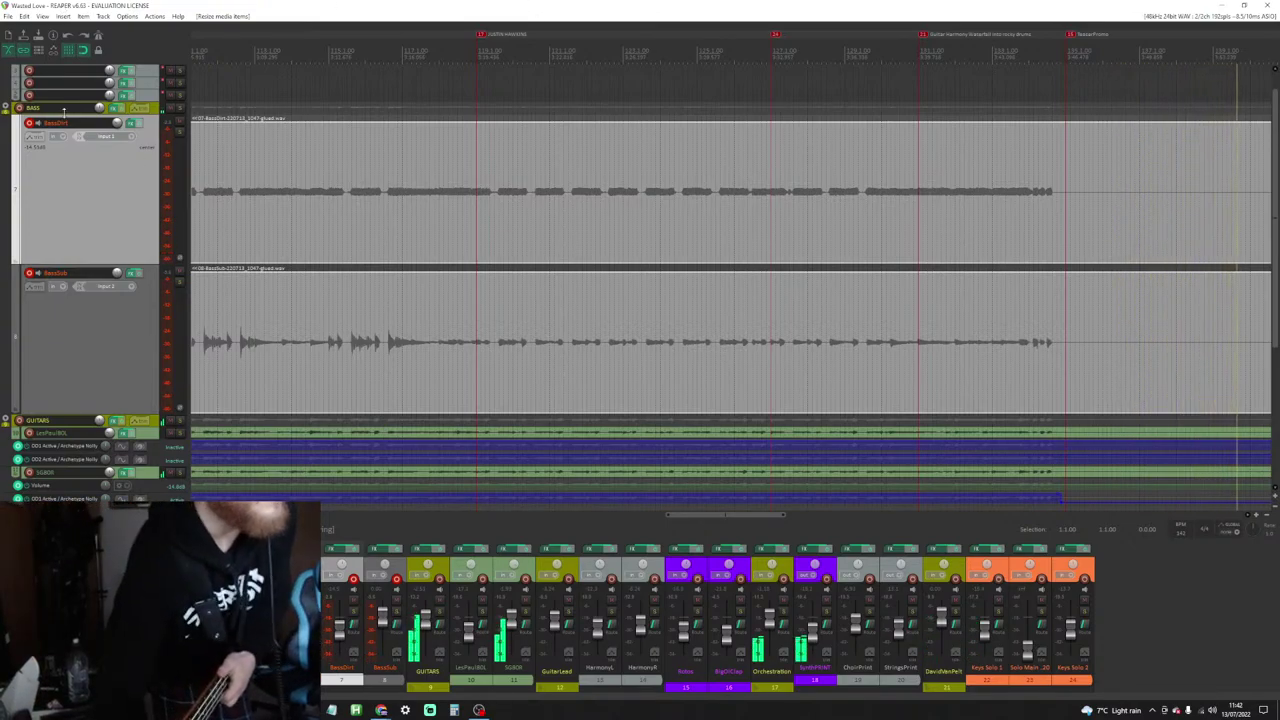
Step: Disarm recording on BassDirt and BassSub and briefly play the song from the beginning
left_click(29, 122)
left_click(29, 272)
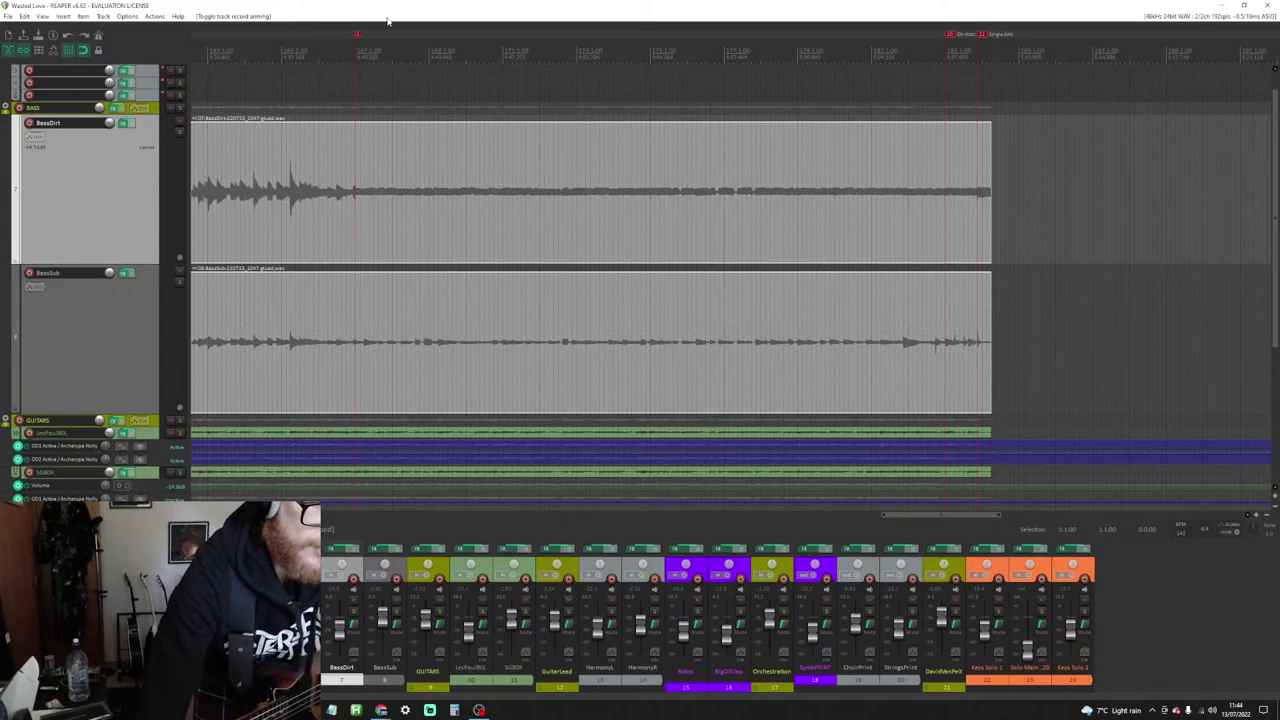
scroll(485, 262, "down", 5)
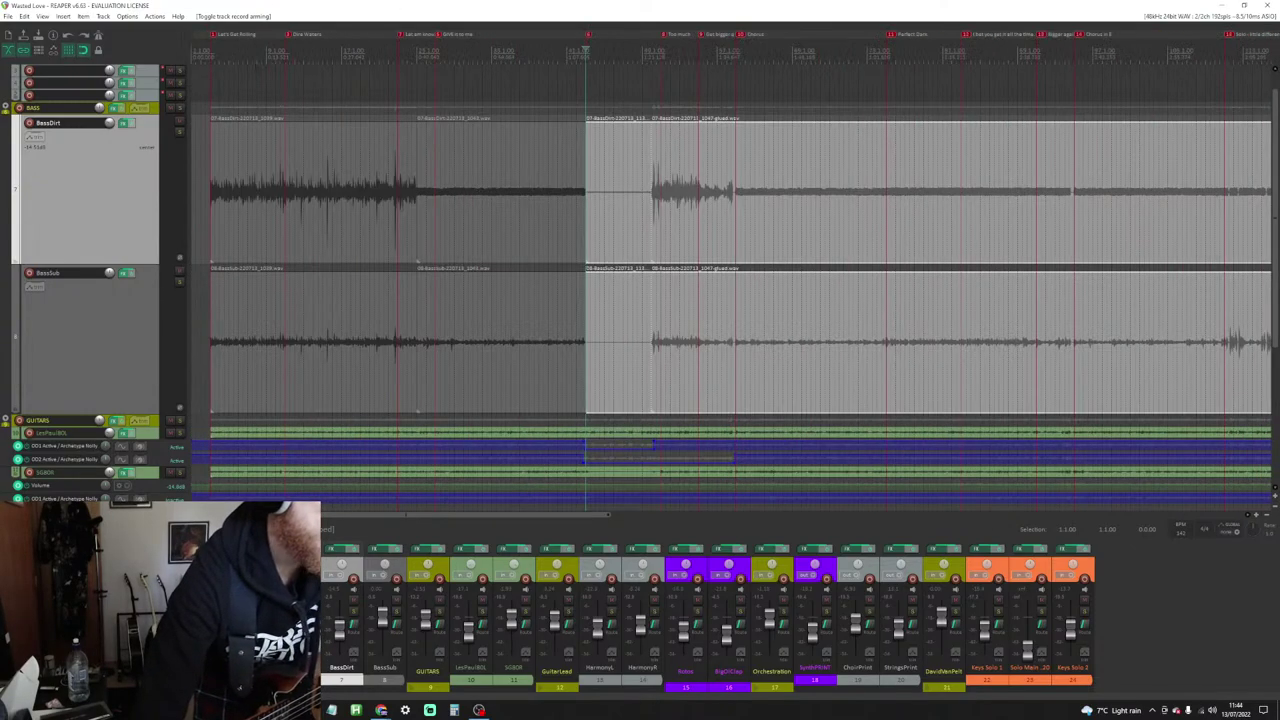
key("Home")
key("space")
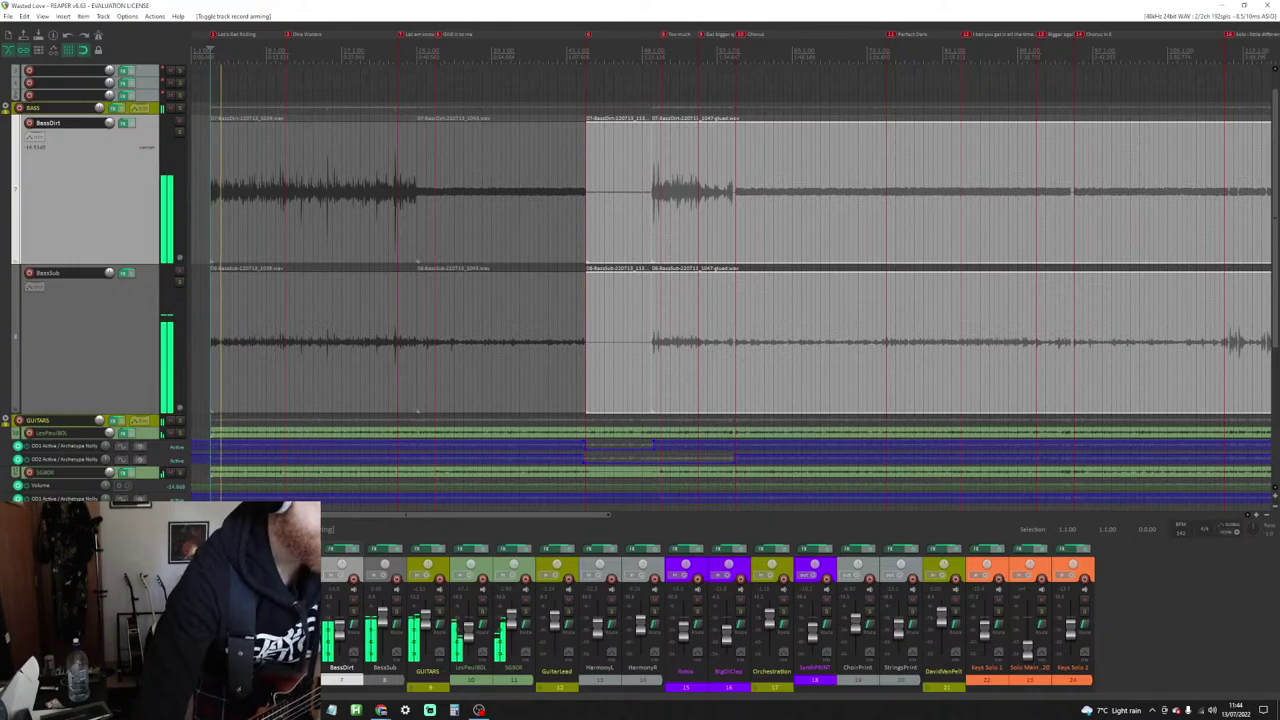
key("space")
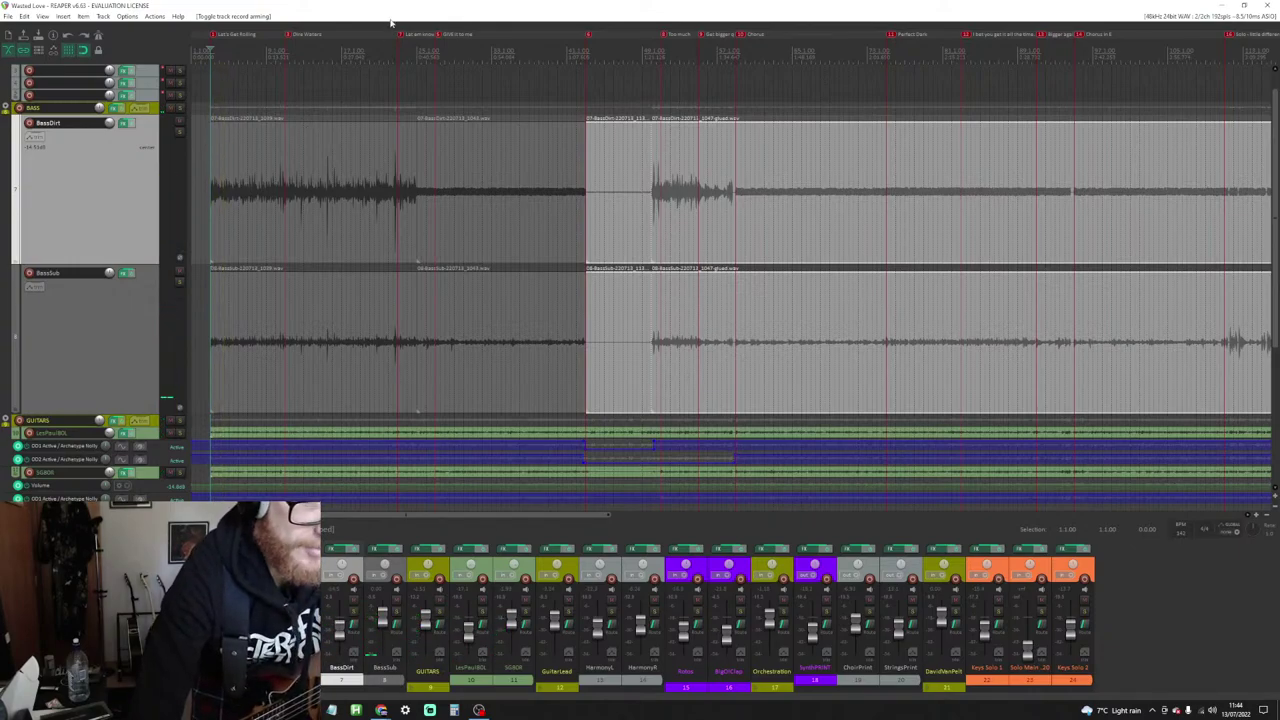